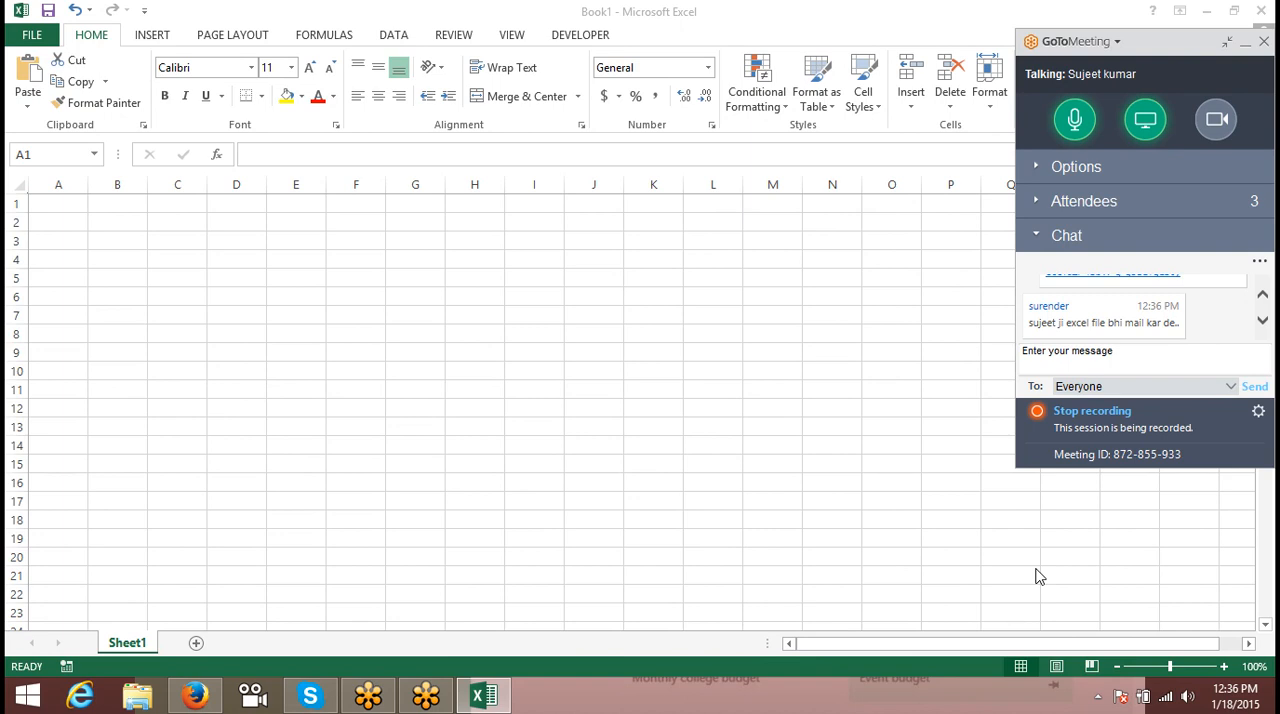
- Enter the header Date in A1 and 1/1 in A2, and fill the daily dates down column A to row 62
left_click(251, 243)
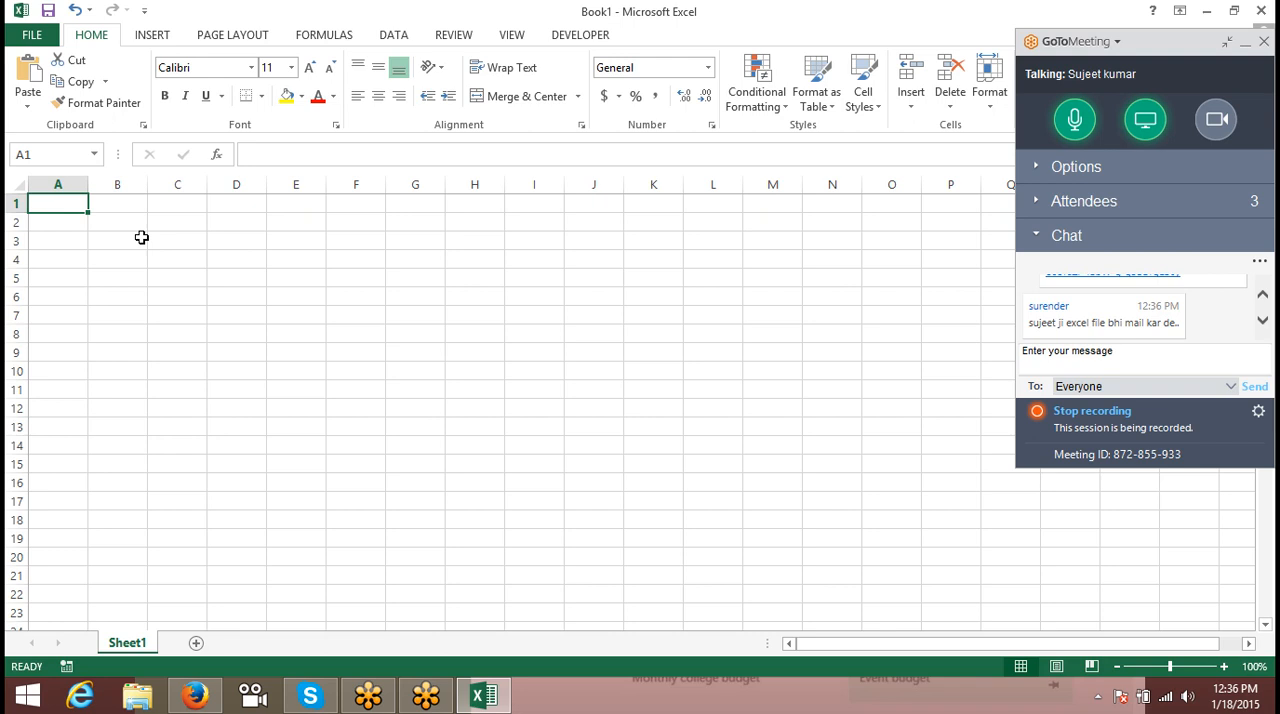
type("Date")
key("Return")
type("1")
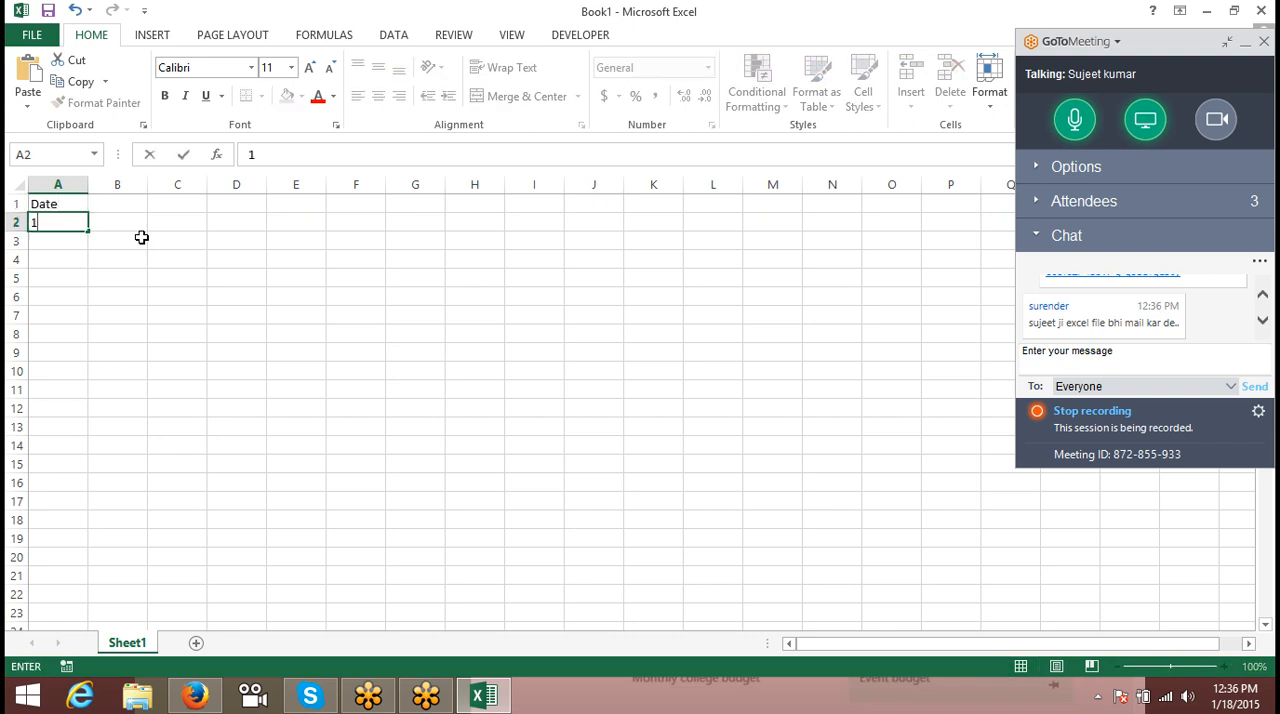
type("/1")
key("Return")
key("Up")
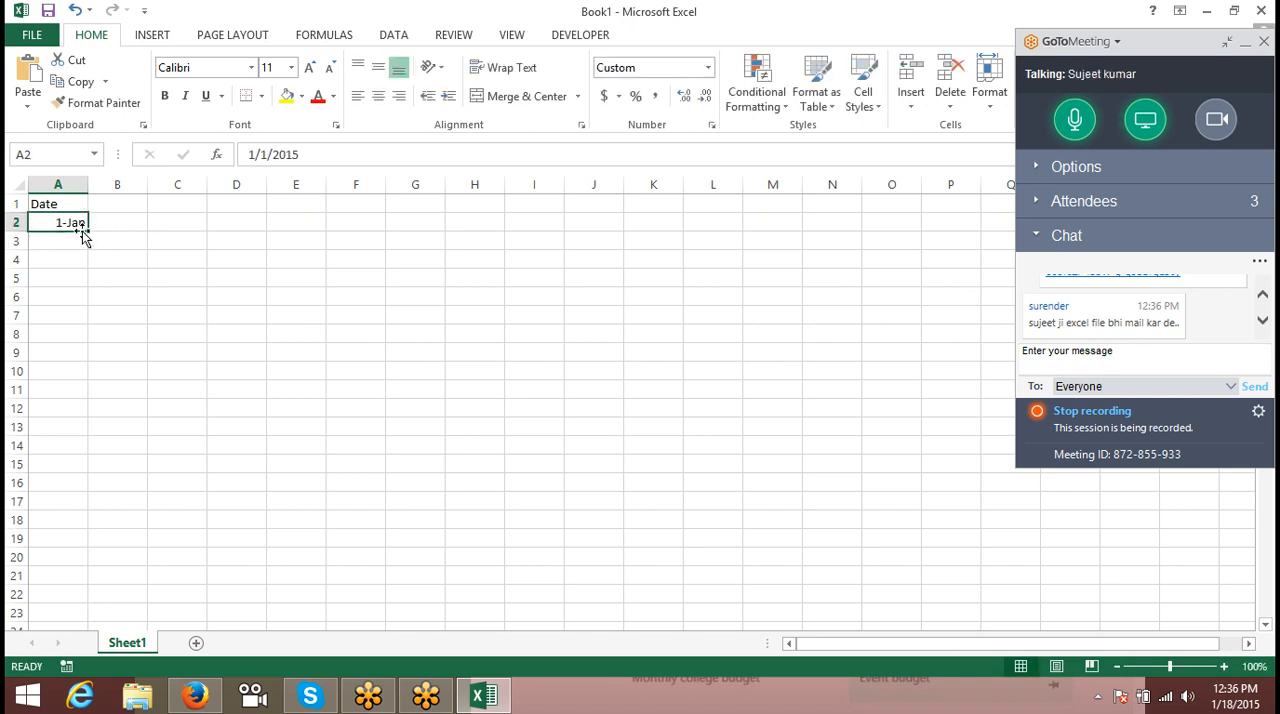
left_click_drag(83, 233, 86, 600)
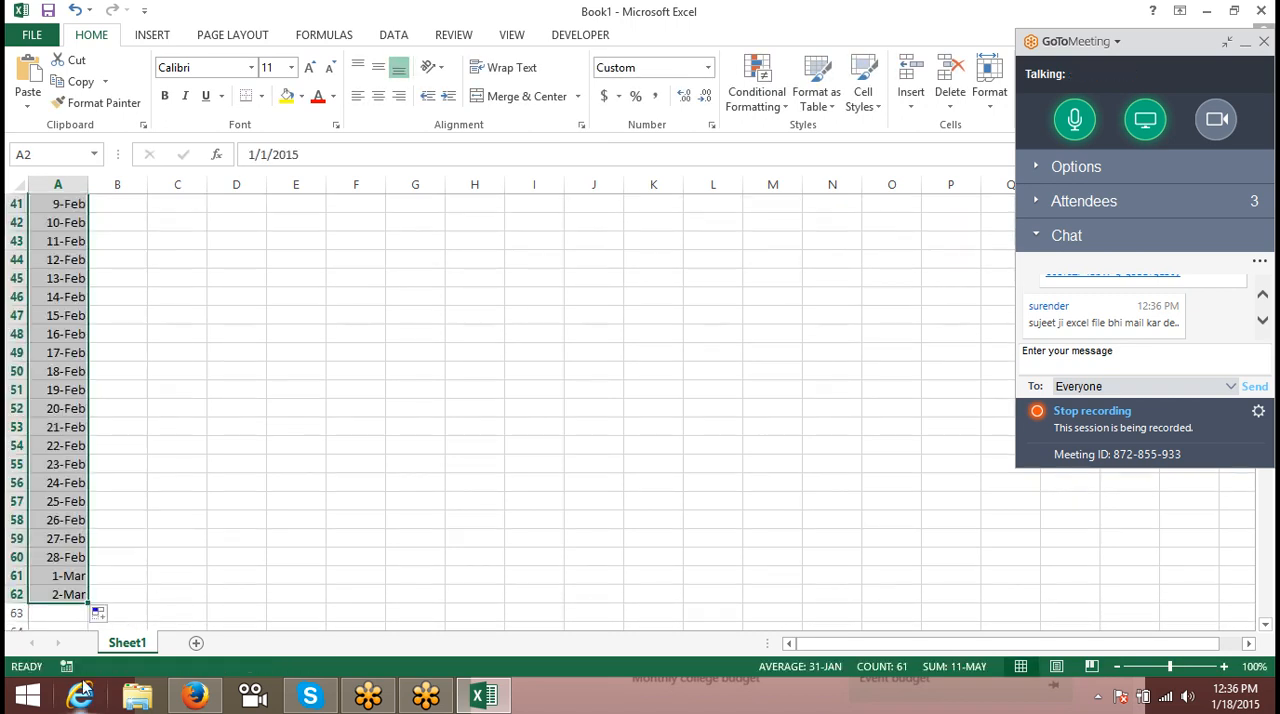
- Enter =TEXT(A2,"ddd") in B2 to return the abbreviated weekday name of the first date
key("Up")
key("Right")
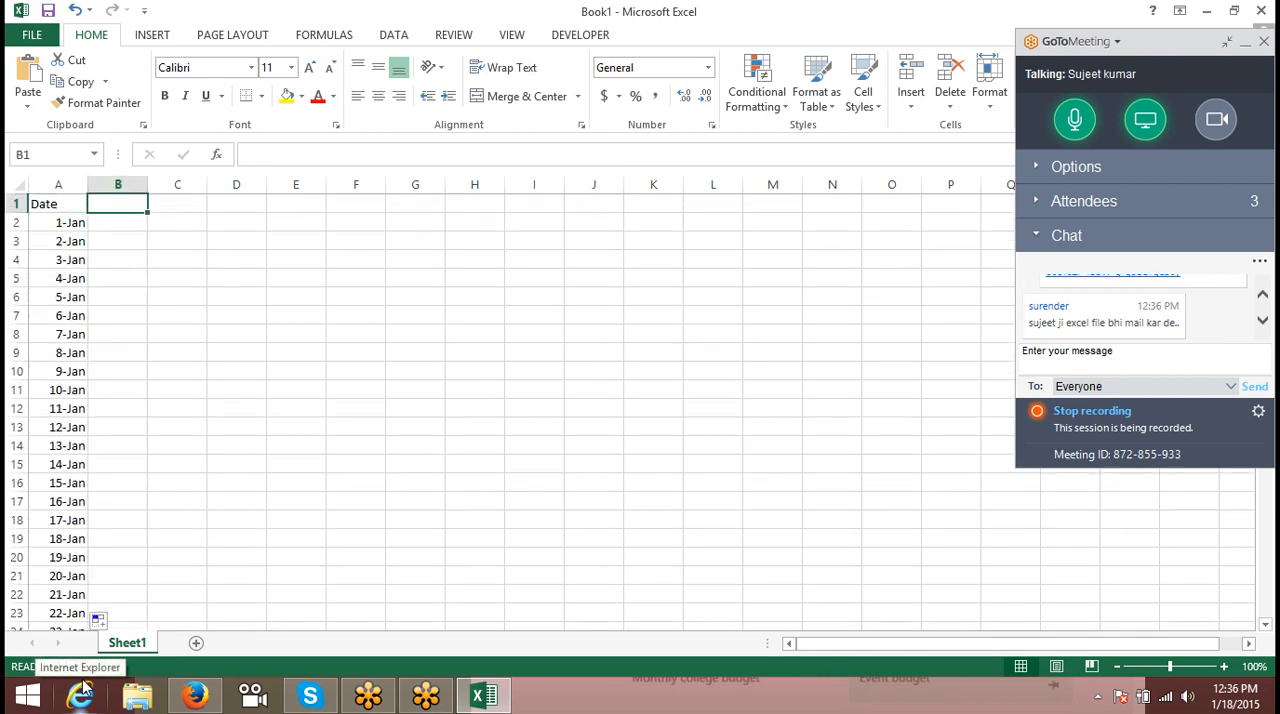
key("Down")
type("=")
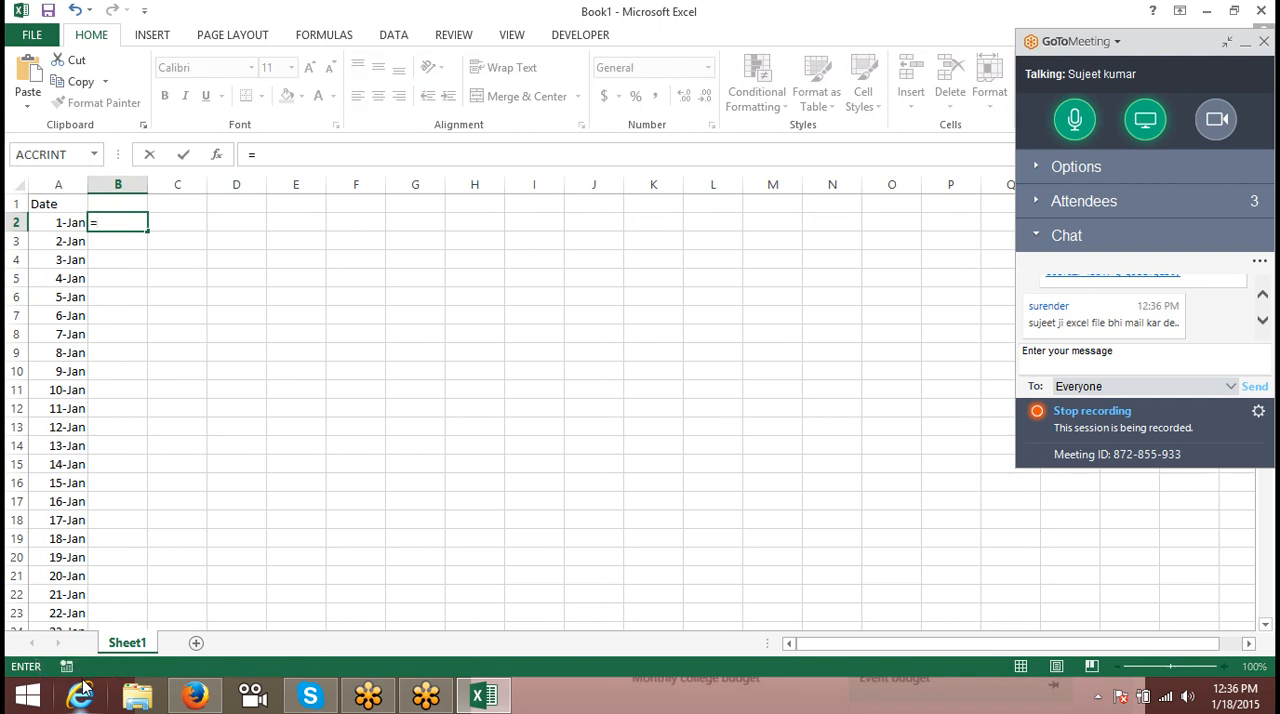
type("te")
key("Tab")
key("Left")
type(",\"")
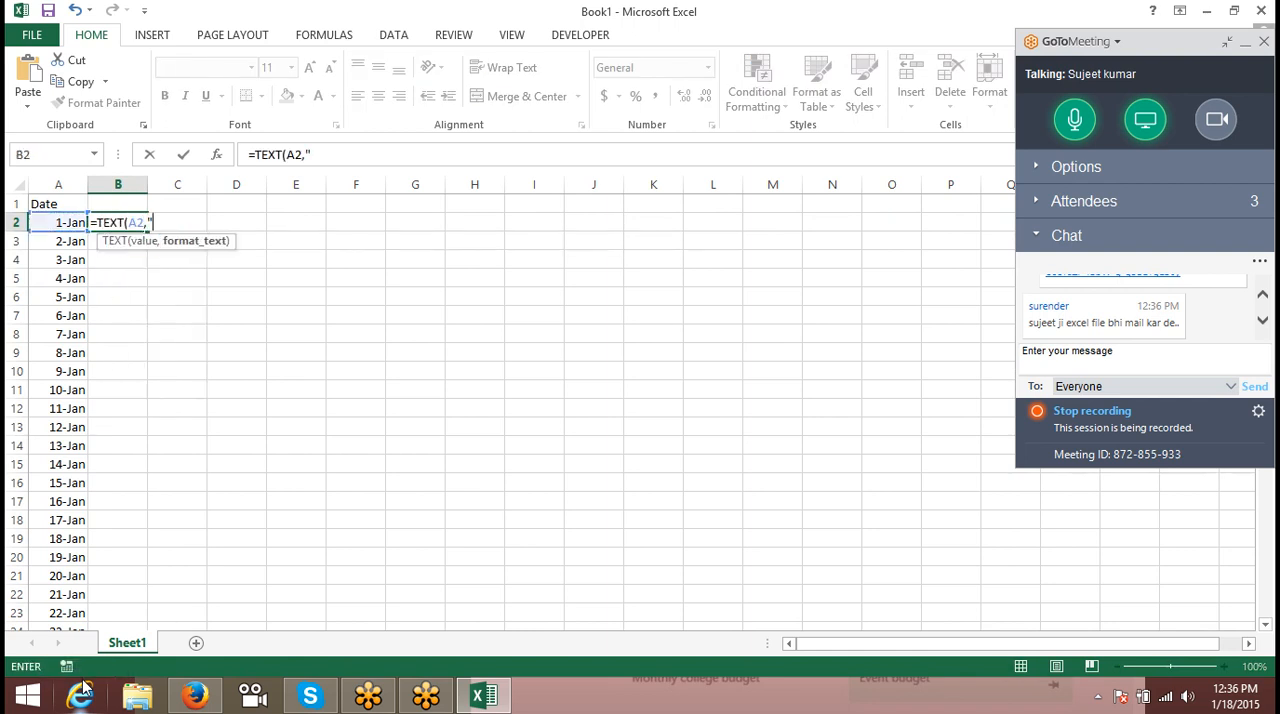
type("ddd\"")
key("Return")
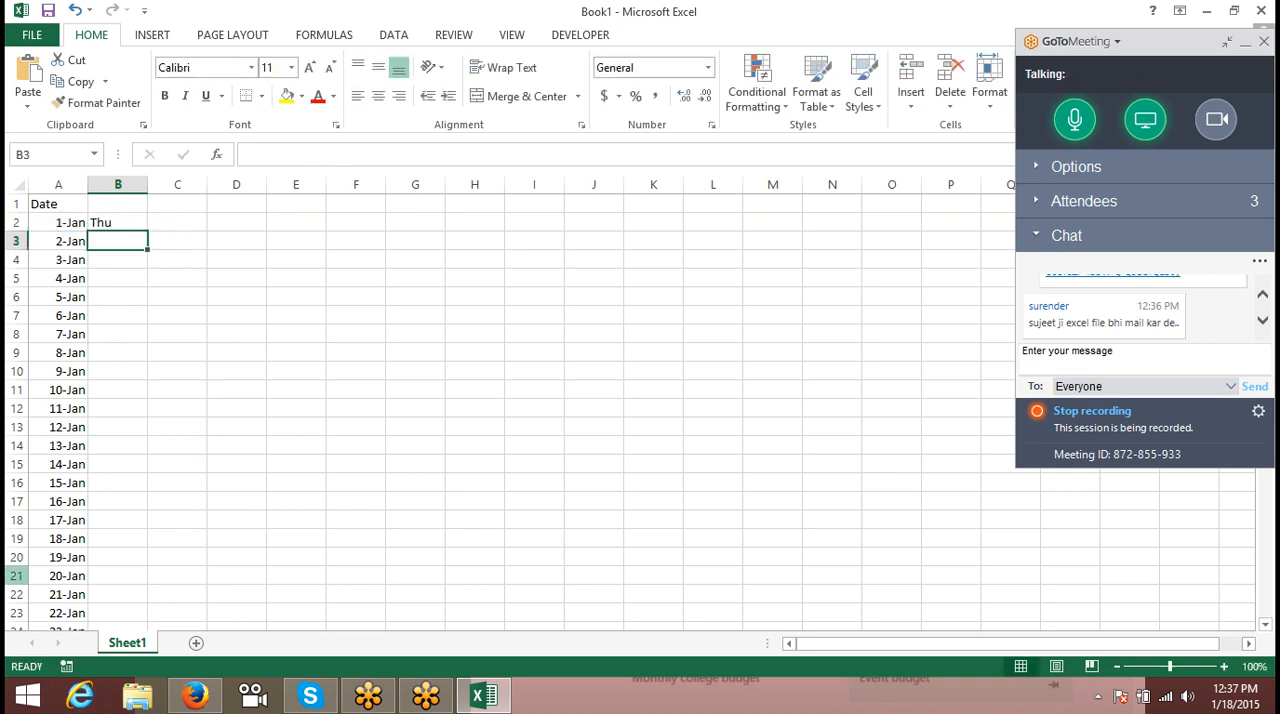
- Copy the weekday name formula from B2 down column B alongside all the dates
left_click(118, 222)
double_click(148, 231)
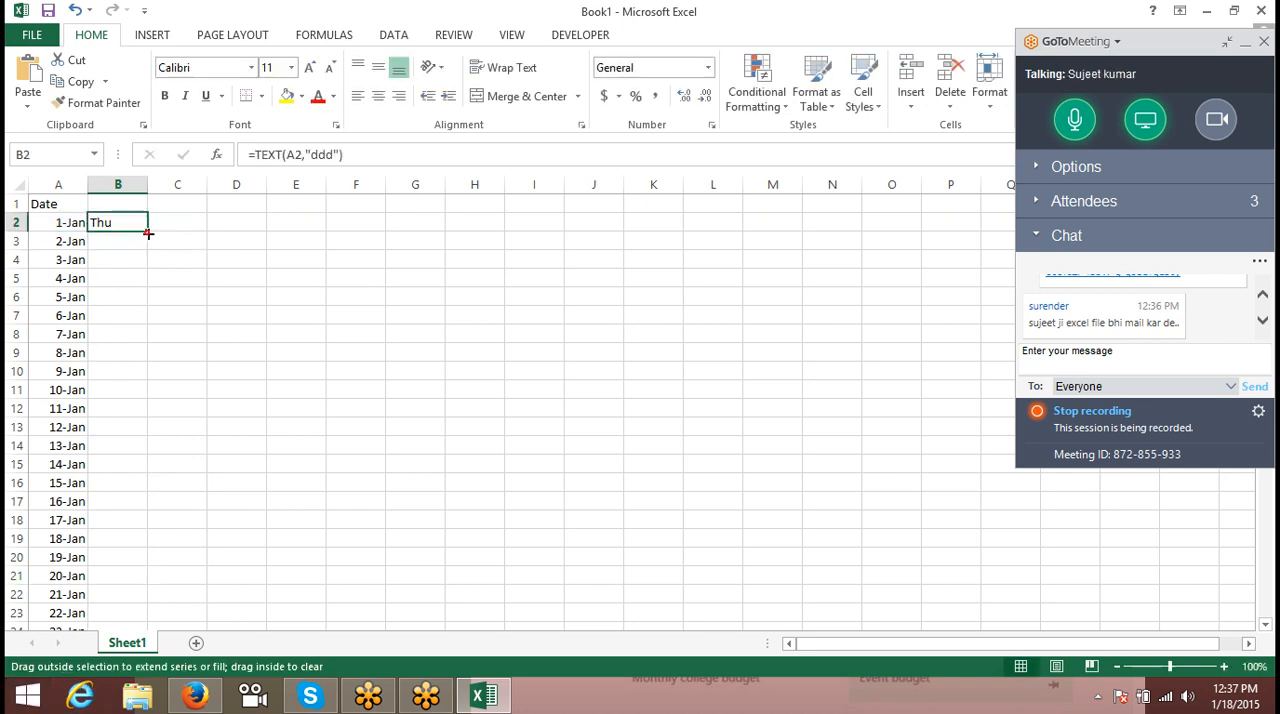
left_click(1036, 201)
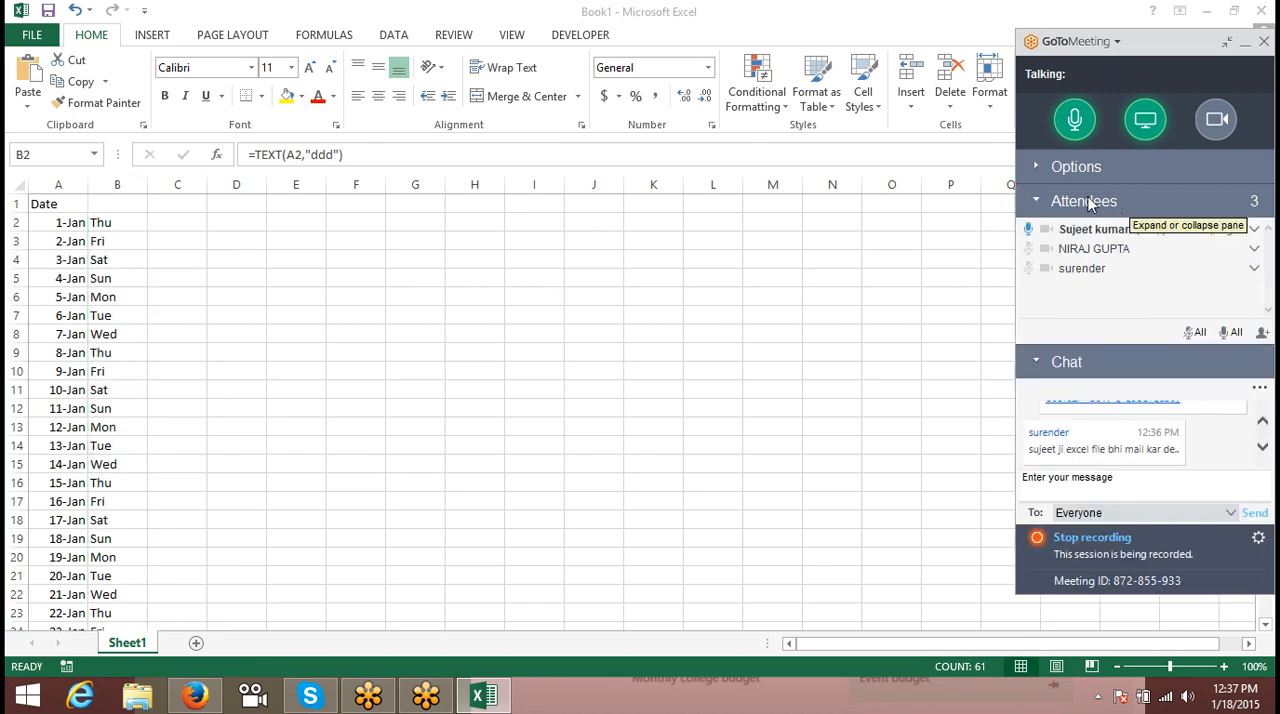
left_click(116, 224)
left_click(122, 184)
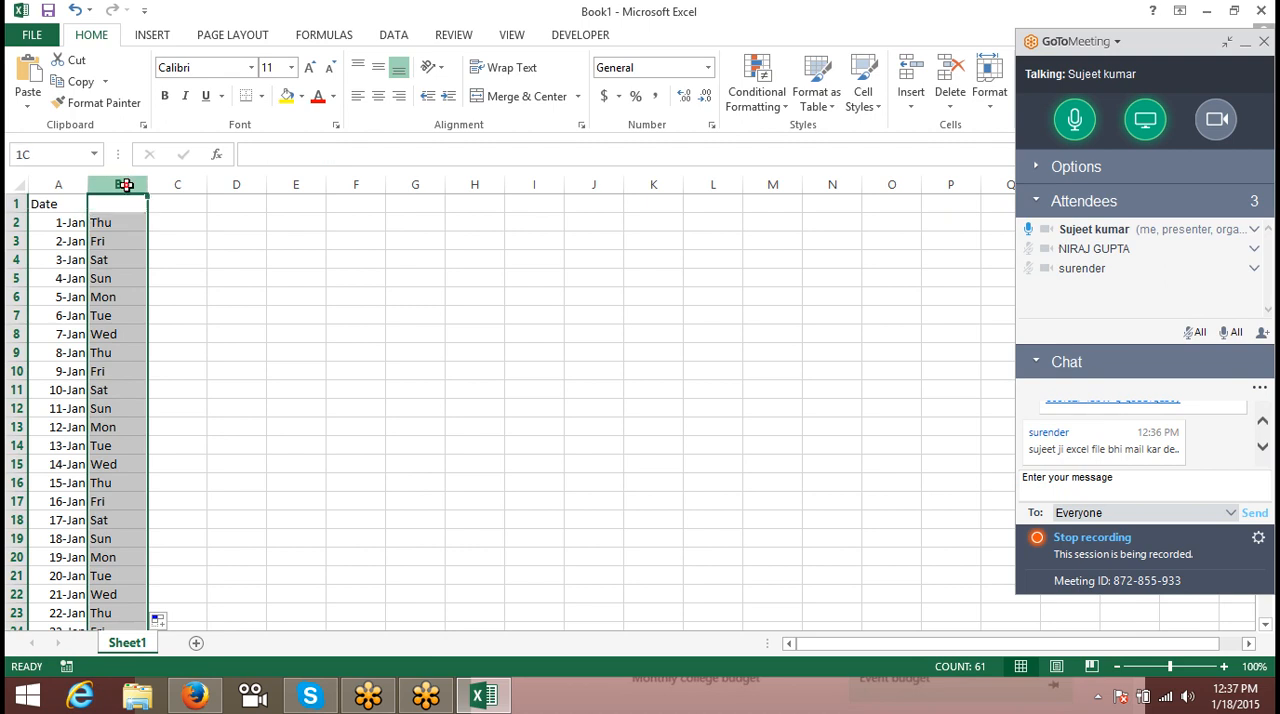
- Enter =WEEKDAY(A2,1) in C2 to return the weekday number of the first date
key("Right")
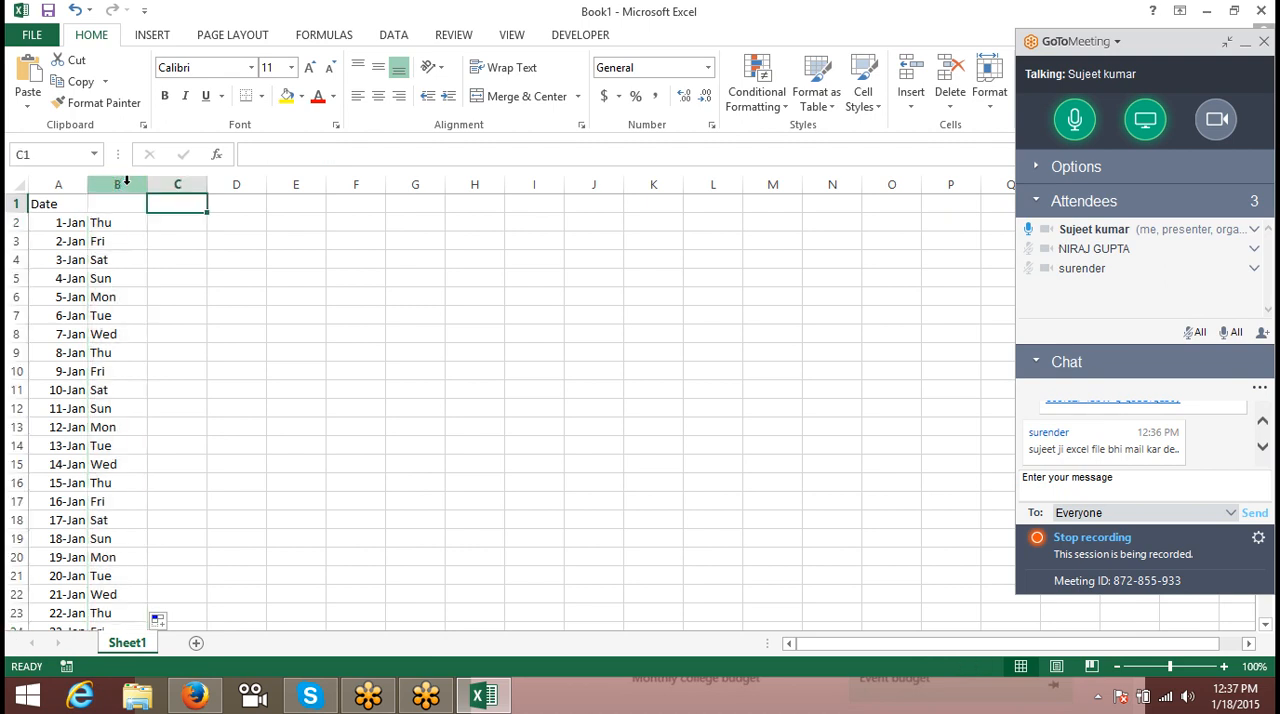
key("Down")
type("=we")
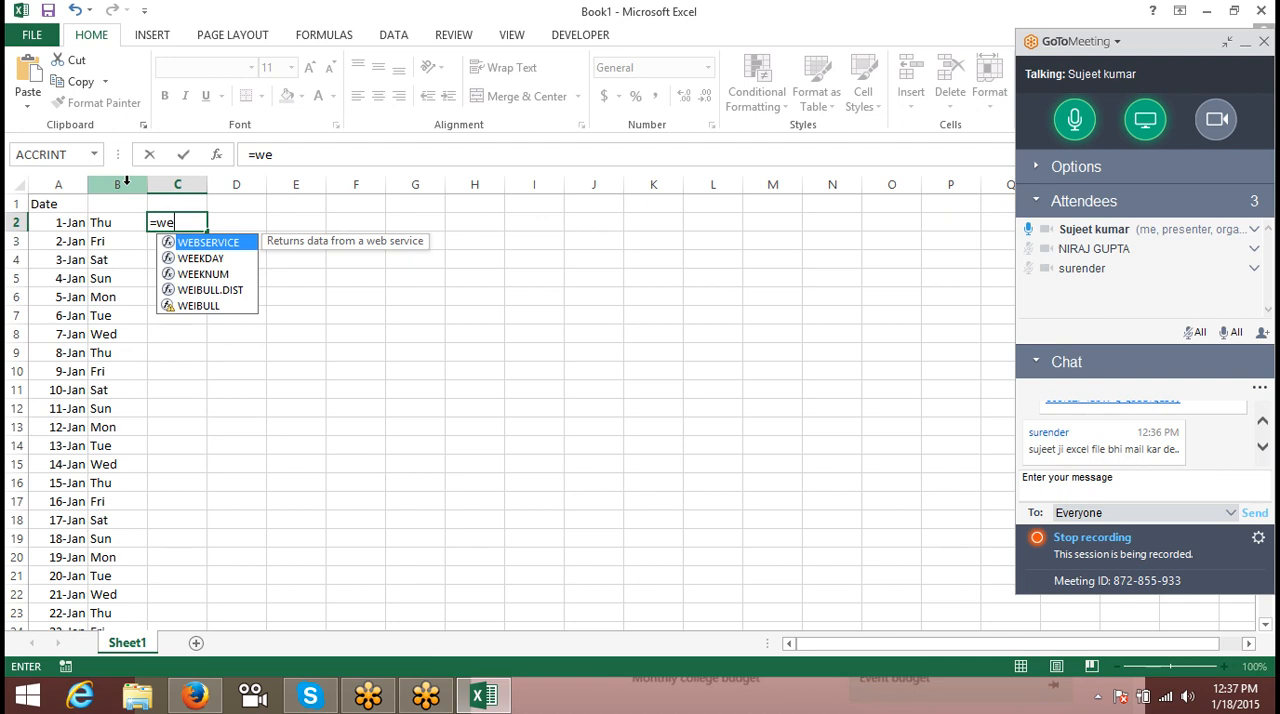
key("Down")
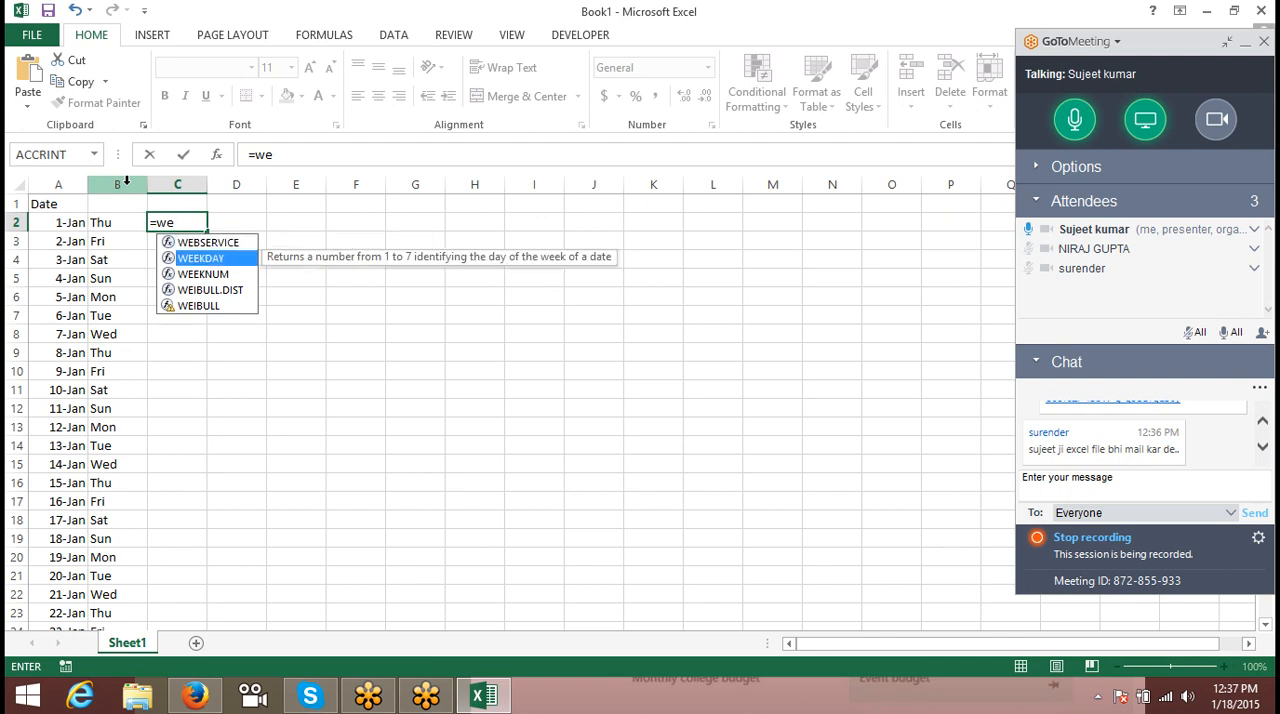
key("Tab")
key("Left")
key("Left")
type(",")
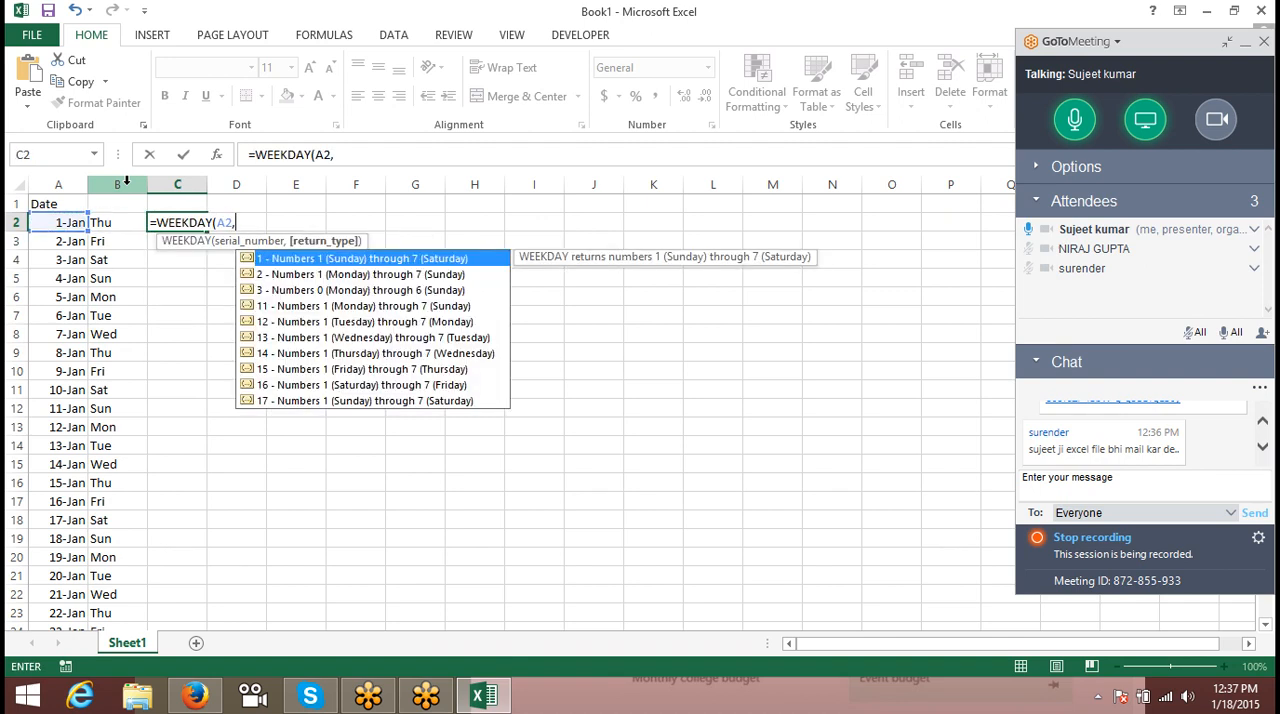
type("2)")
key("Return")
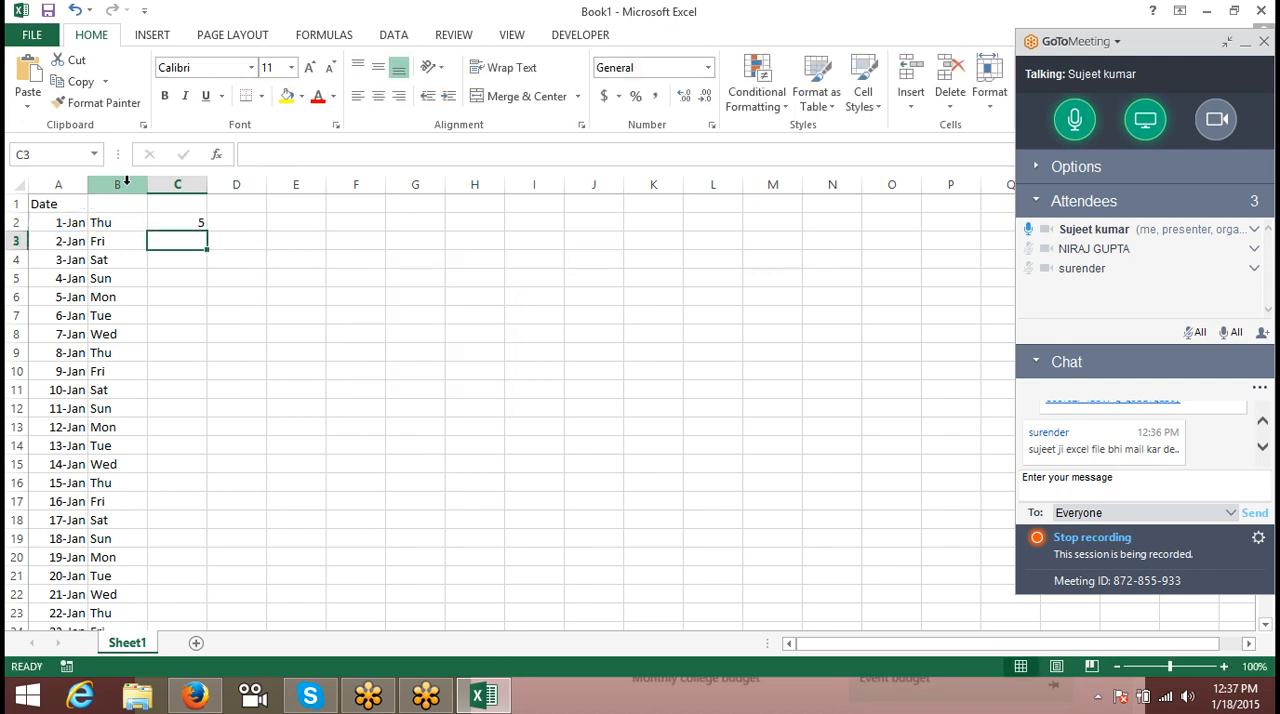
- Change the return type of the WEEKDAY formula in C2 to 2
key("Up")
left_click(340, 154)
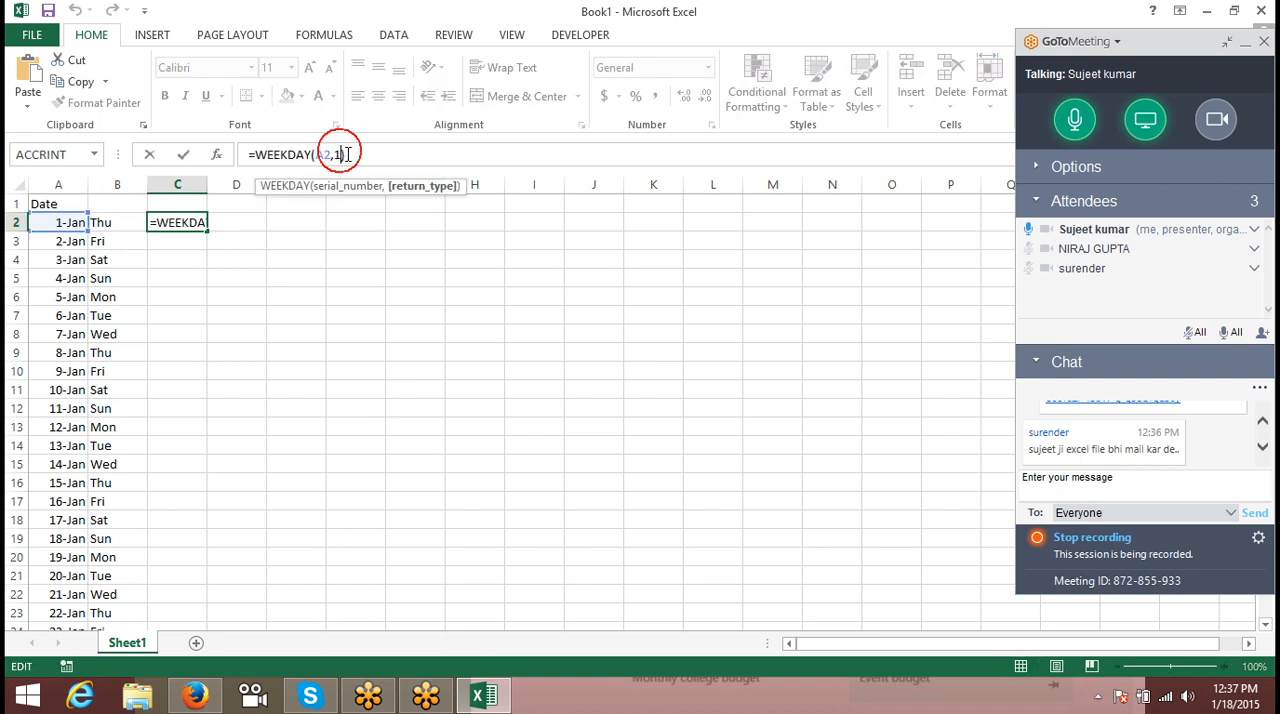
key("BackSpace")
type("2")
key("Return")
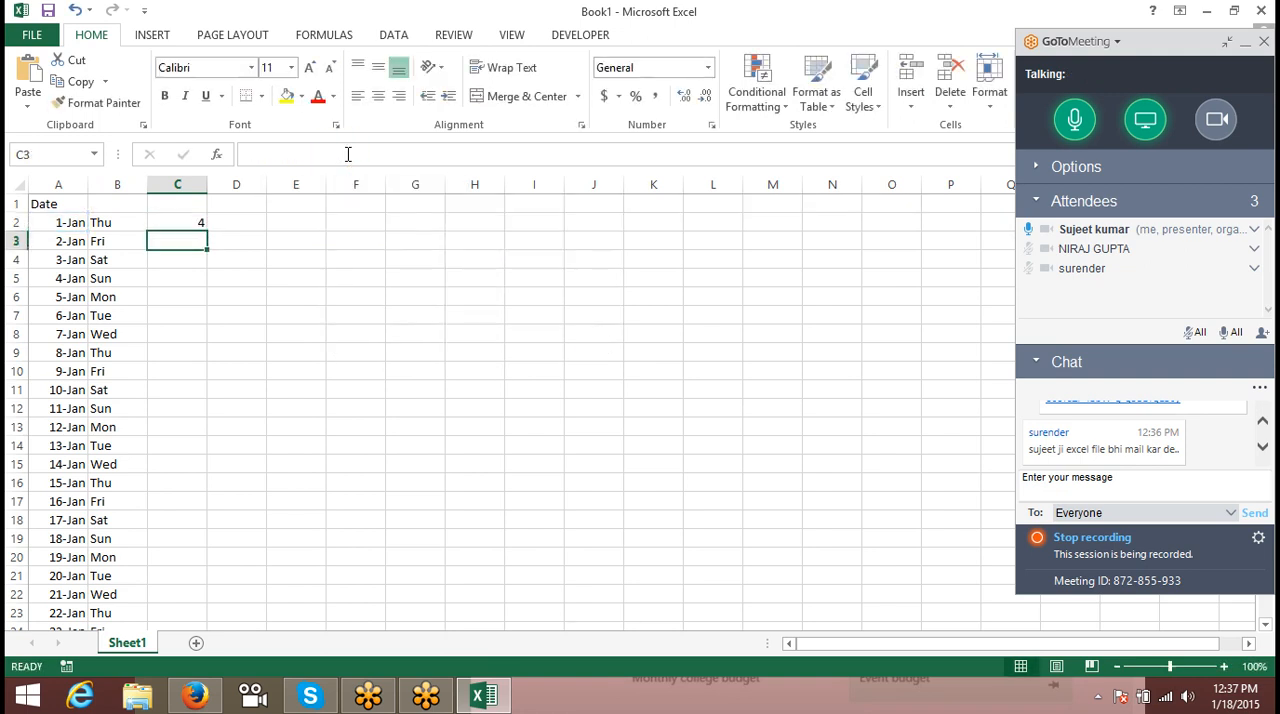
- Clear the return type in C2's WEEKDAY formula and reselect option 2, numbers 1 (Monday) through 7 (Sunday)
key("Up")
key("Left")
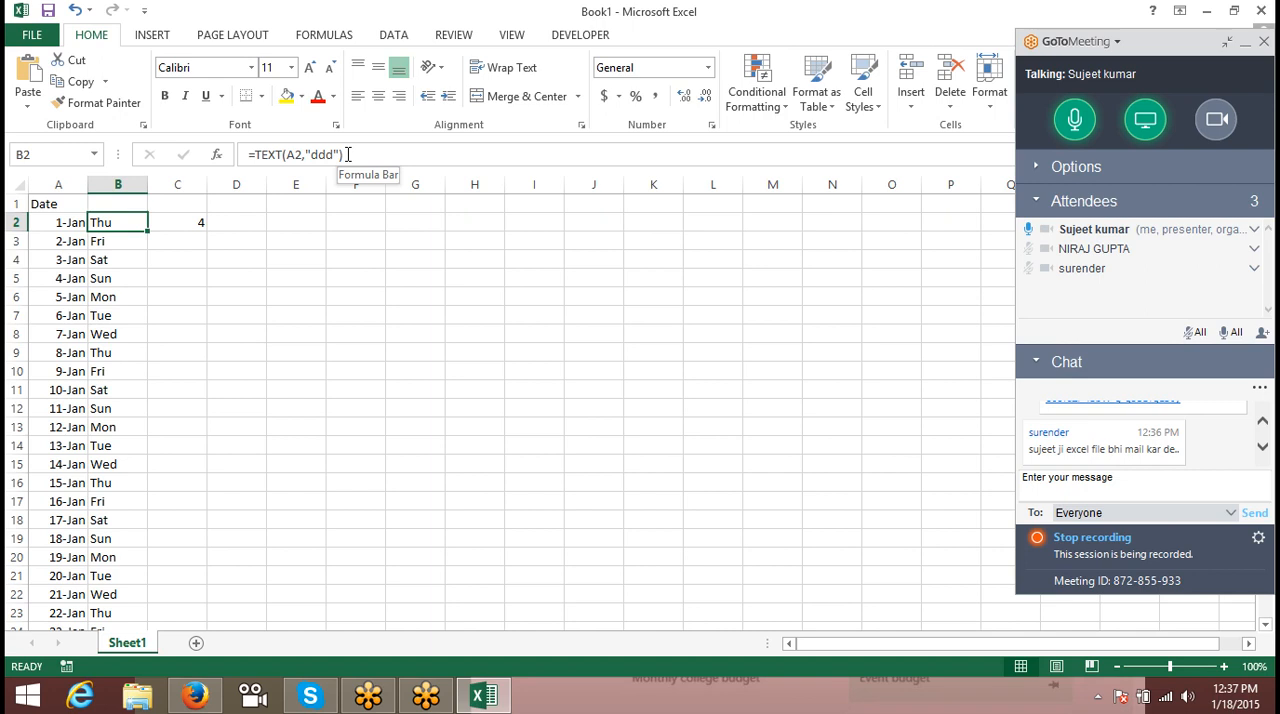
key("Right")
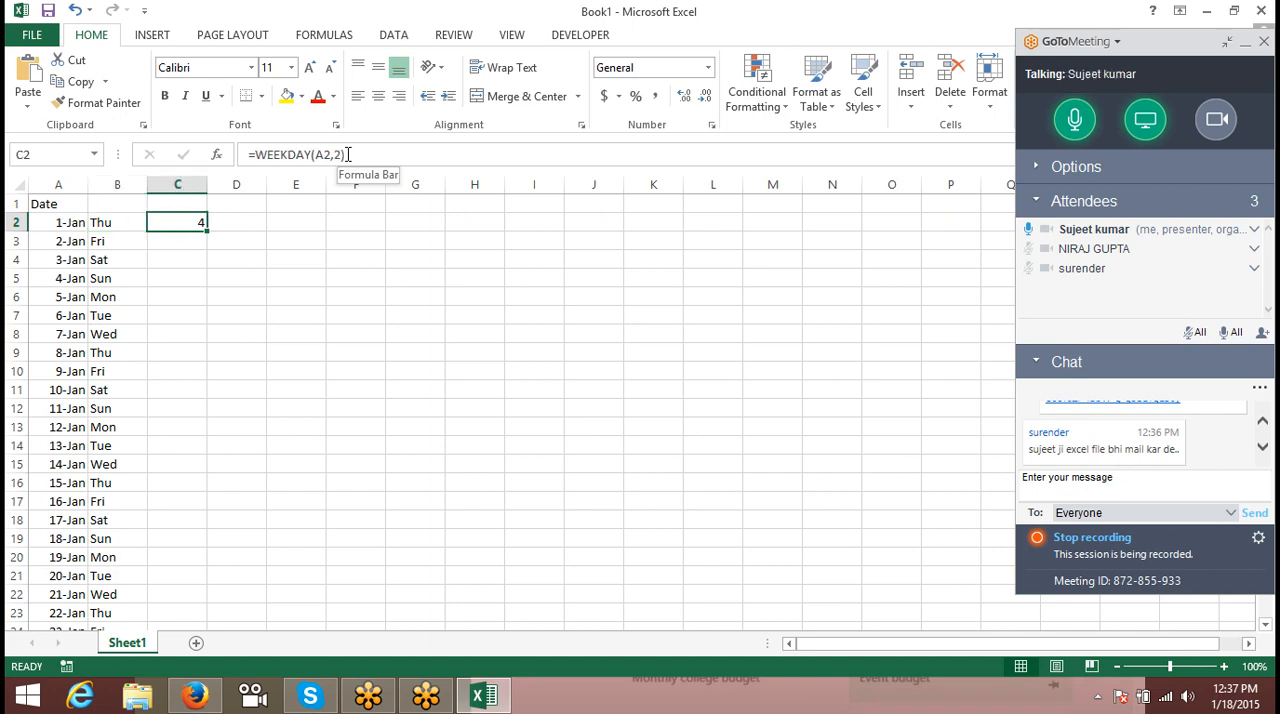
key("F2")
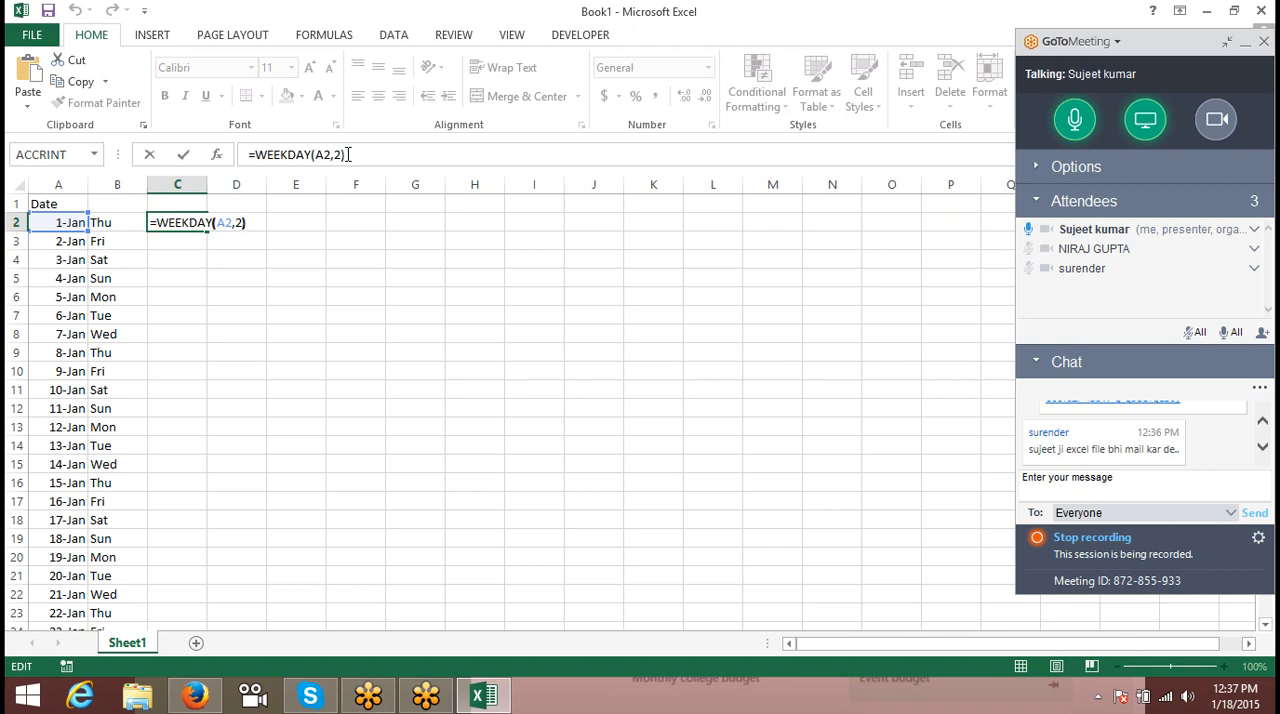
key("Left")
key("BackSpace")
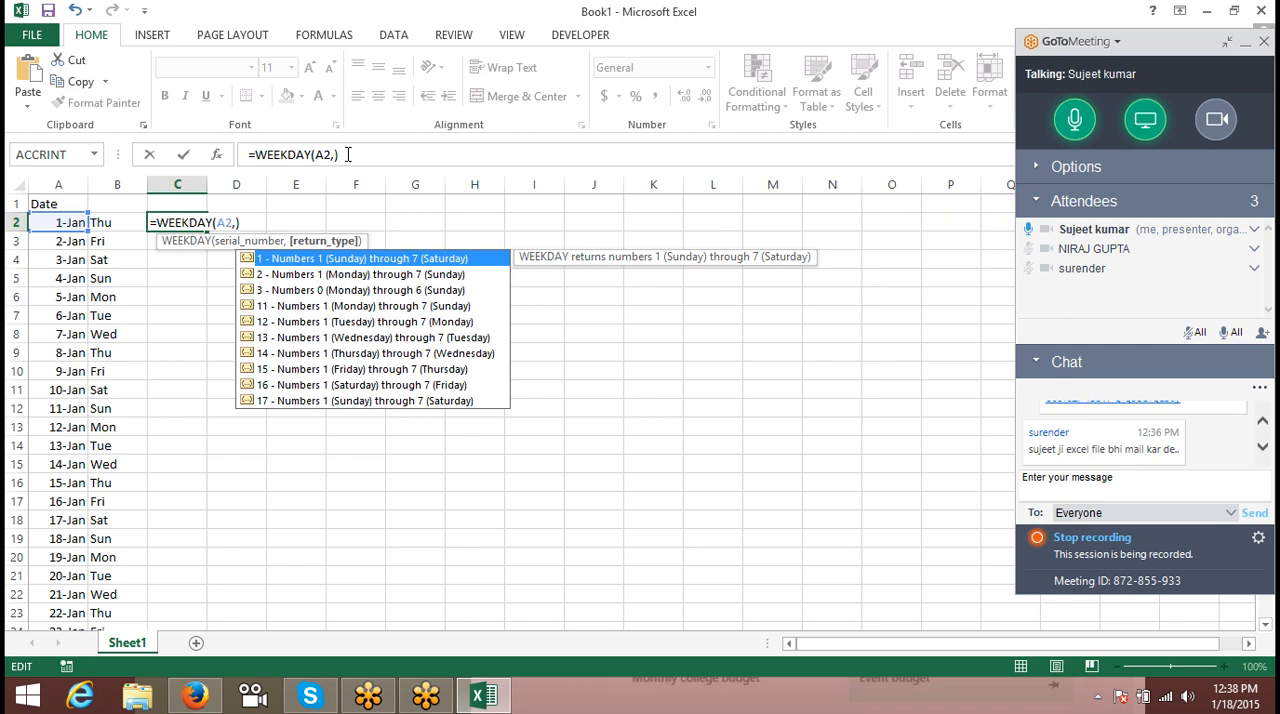
left_click(311, 276)
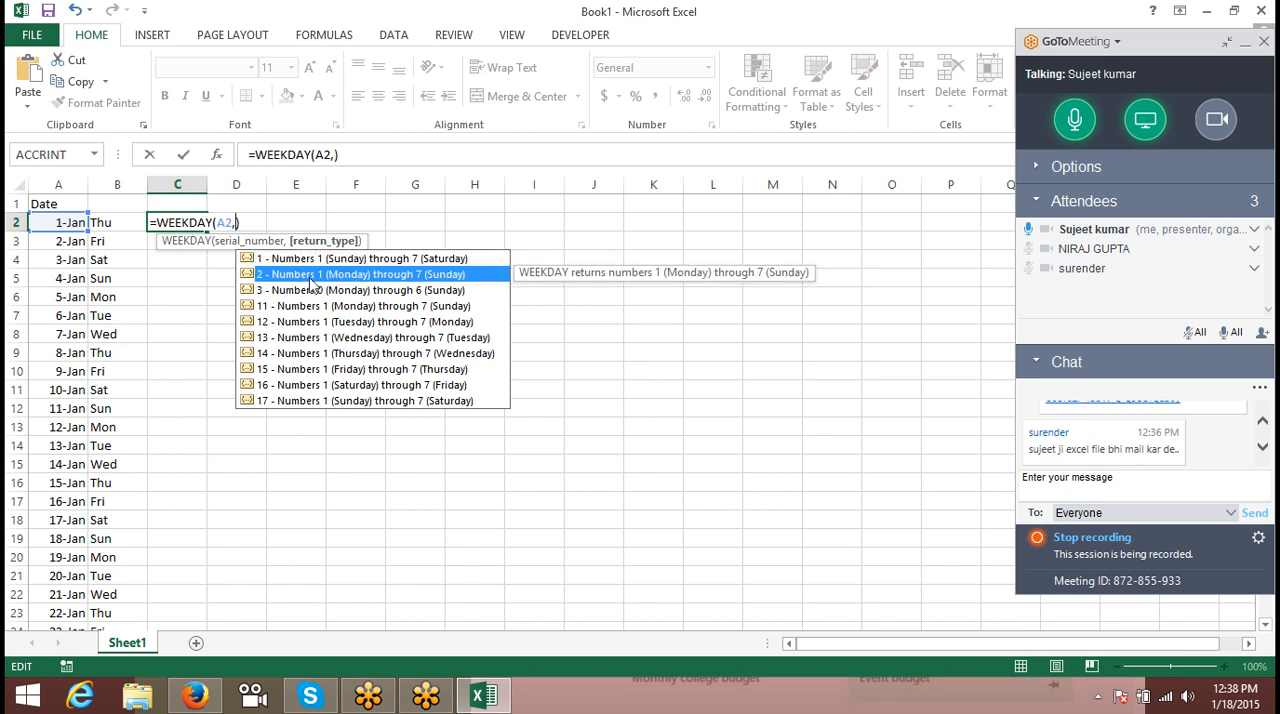
double_click(309, 277)
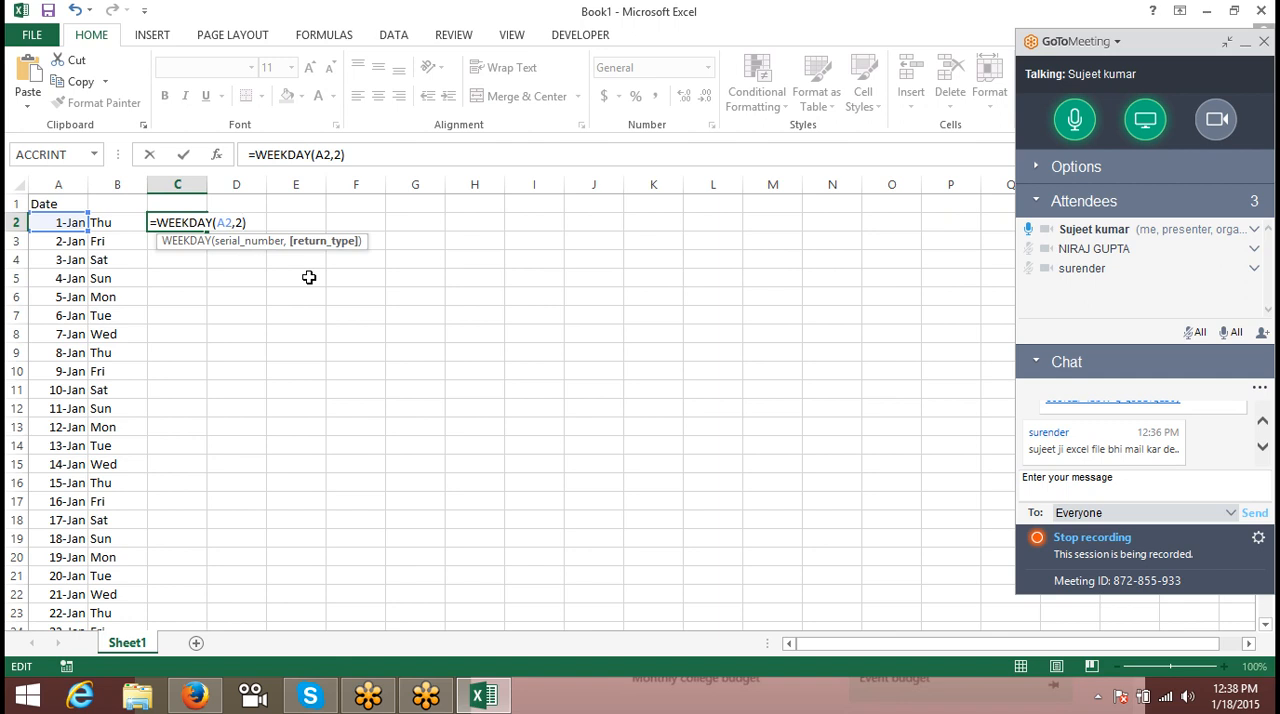
key("Return")
key("Up")
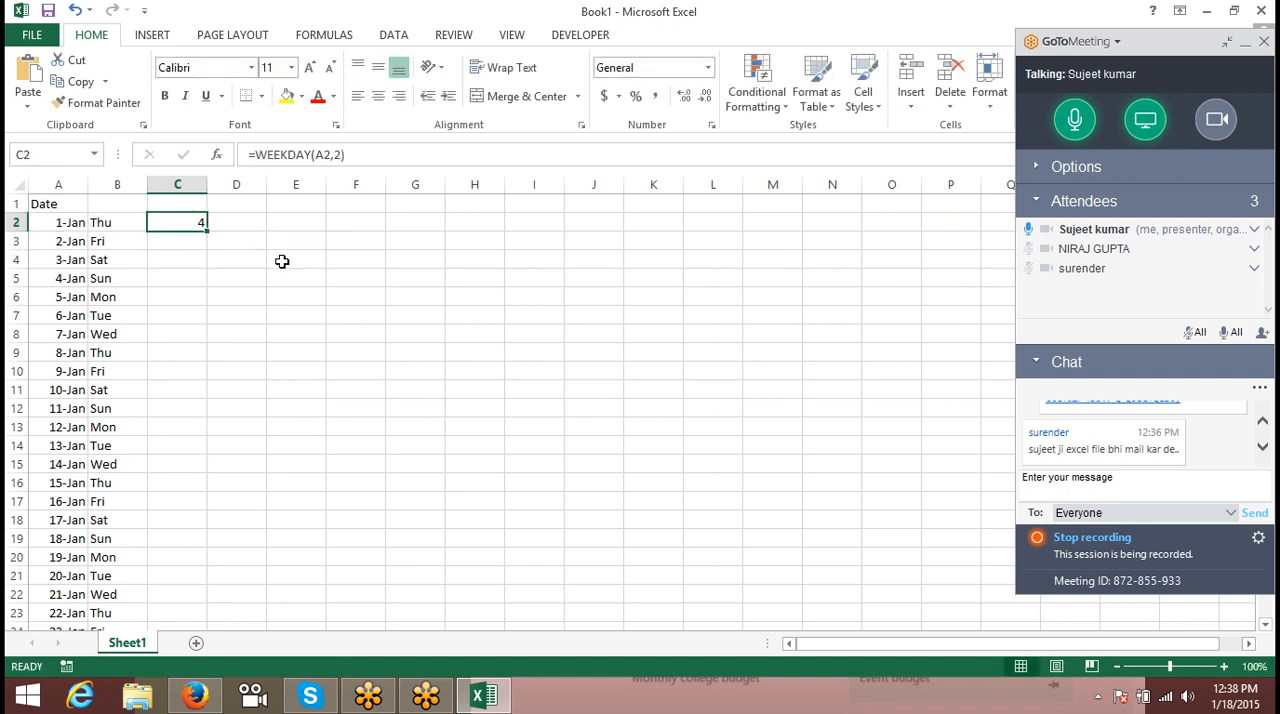
- Copy the WEEKDAY formula down column C alongside the dates and convert the results to plain values
double_click(204, 228)
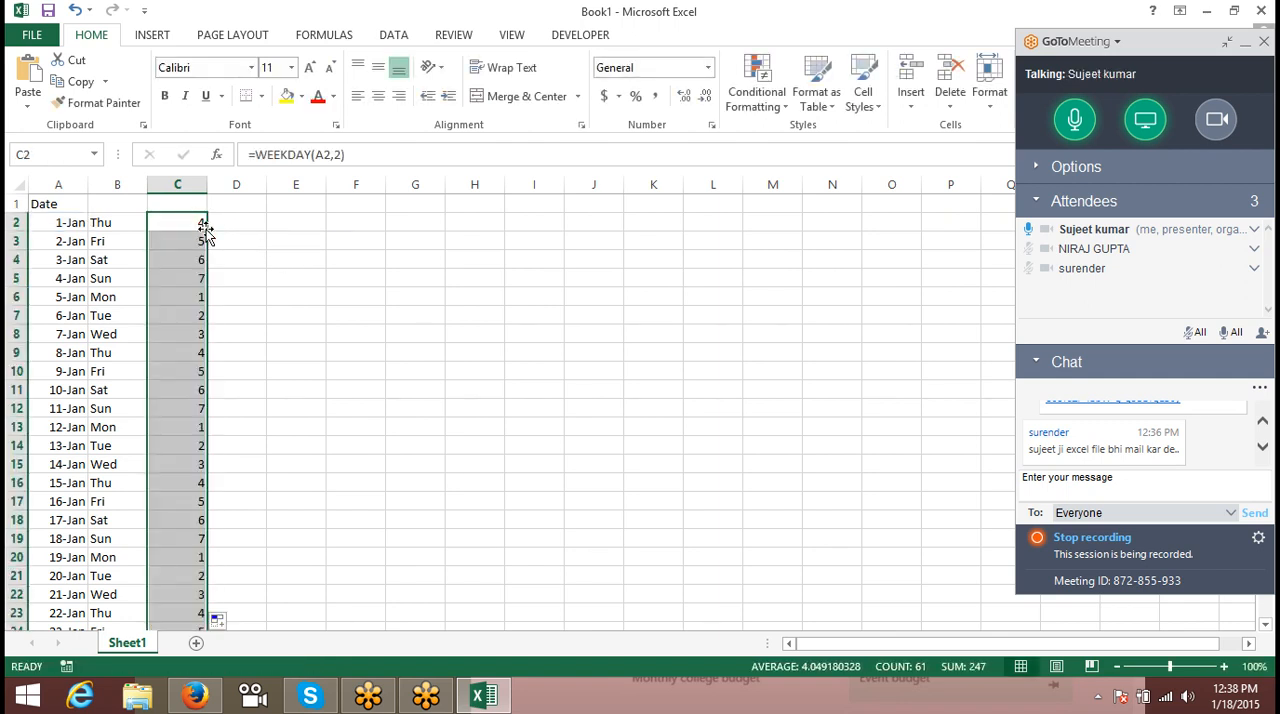
key("ctrl+c")
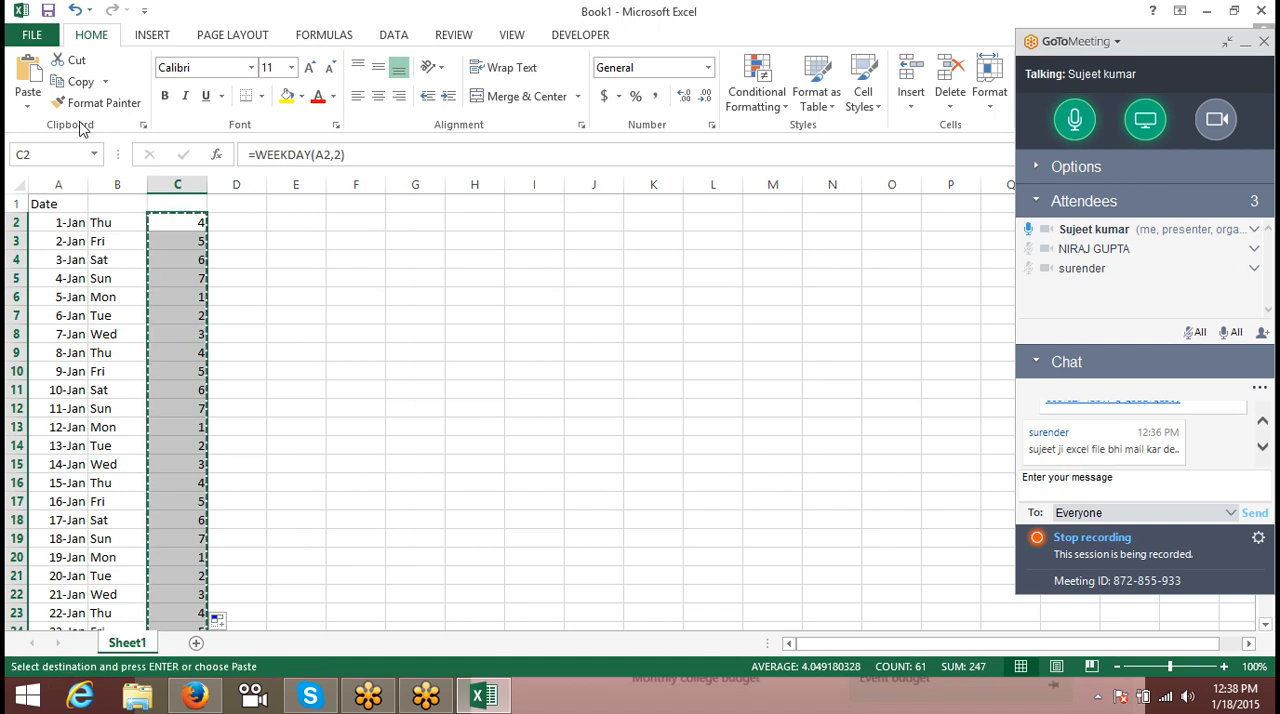
left_click(28, 100)
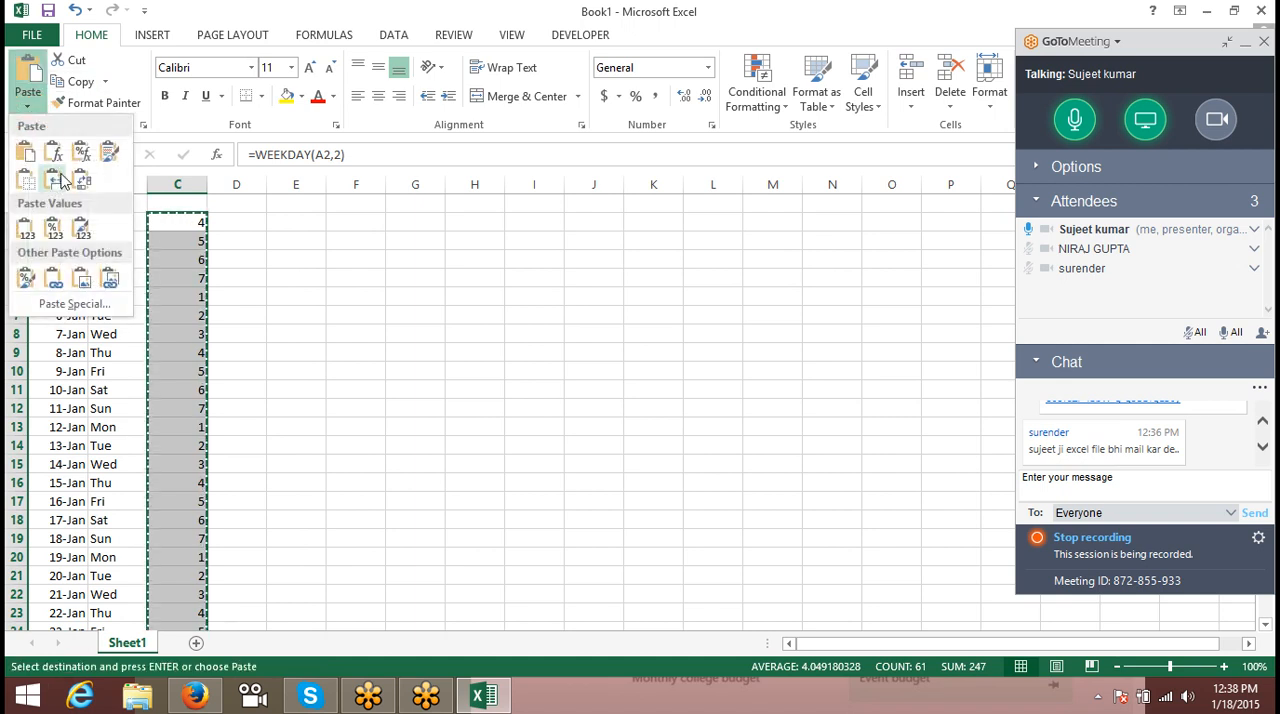
left_click(26, 228)
- Delete the date and weekday name columns A and B, leaving only the weekday numbers
left_click(122, 244)
left_click_drag(117, 184, 80, 184)
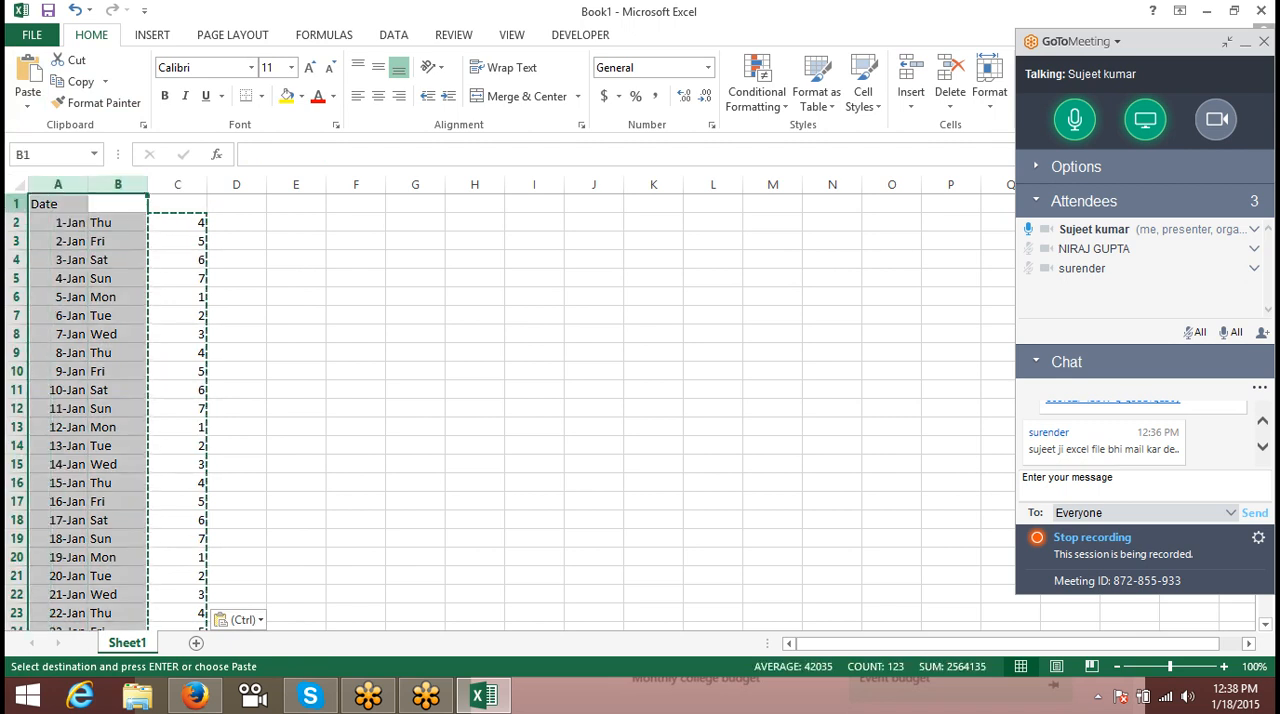
key("ctrl+minus")
type("1")
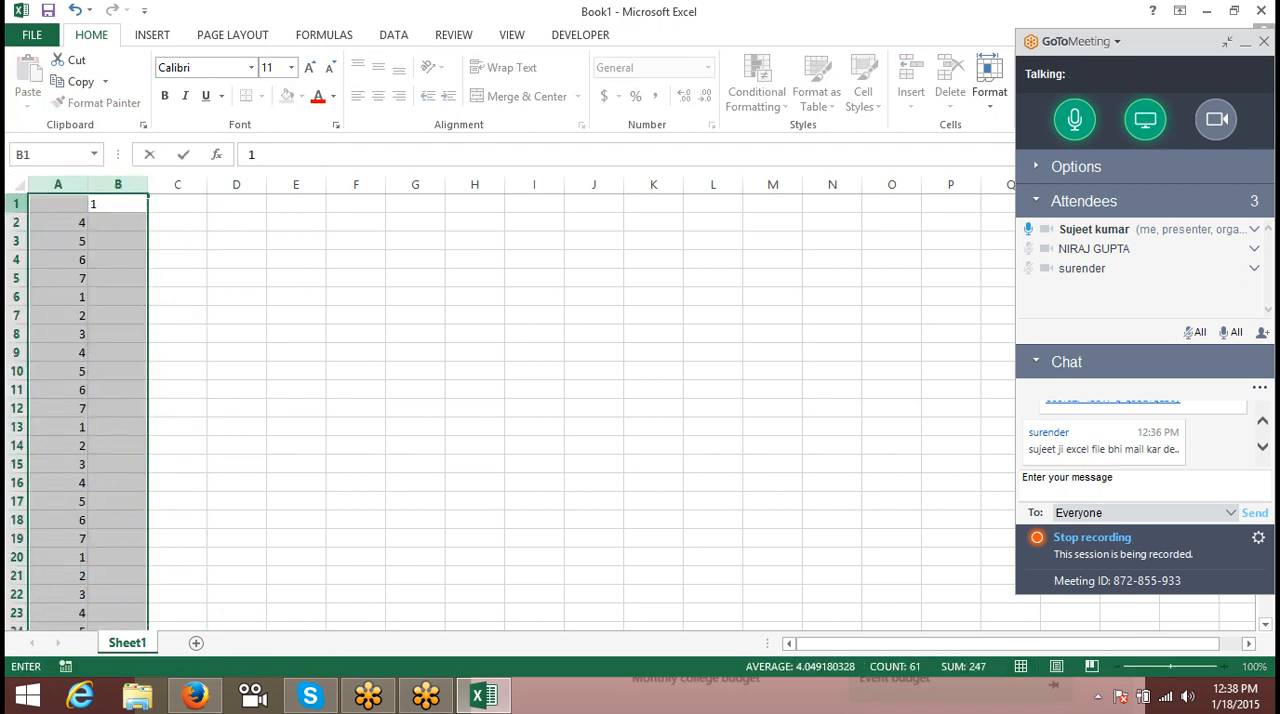
key("Escape")
key("Return")
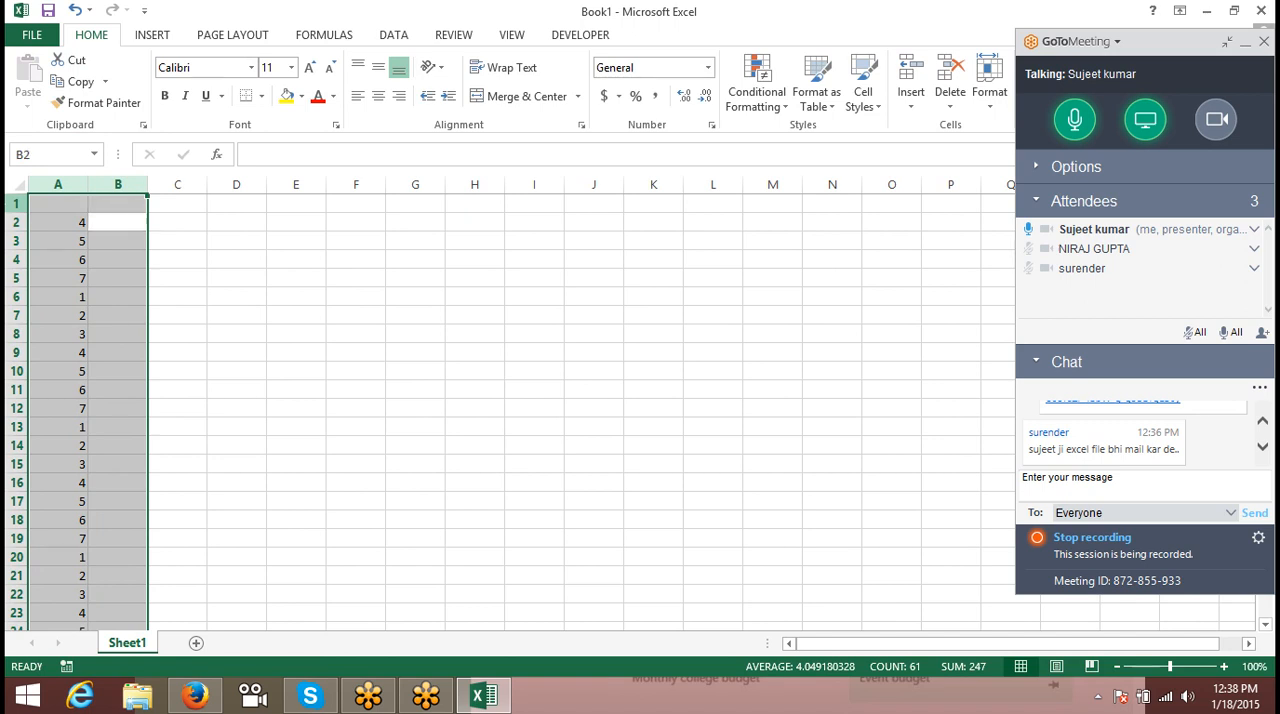
key("Right")
key("Left")
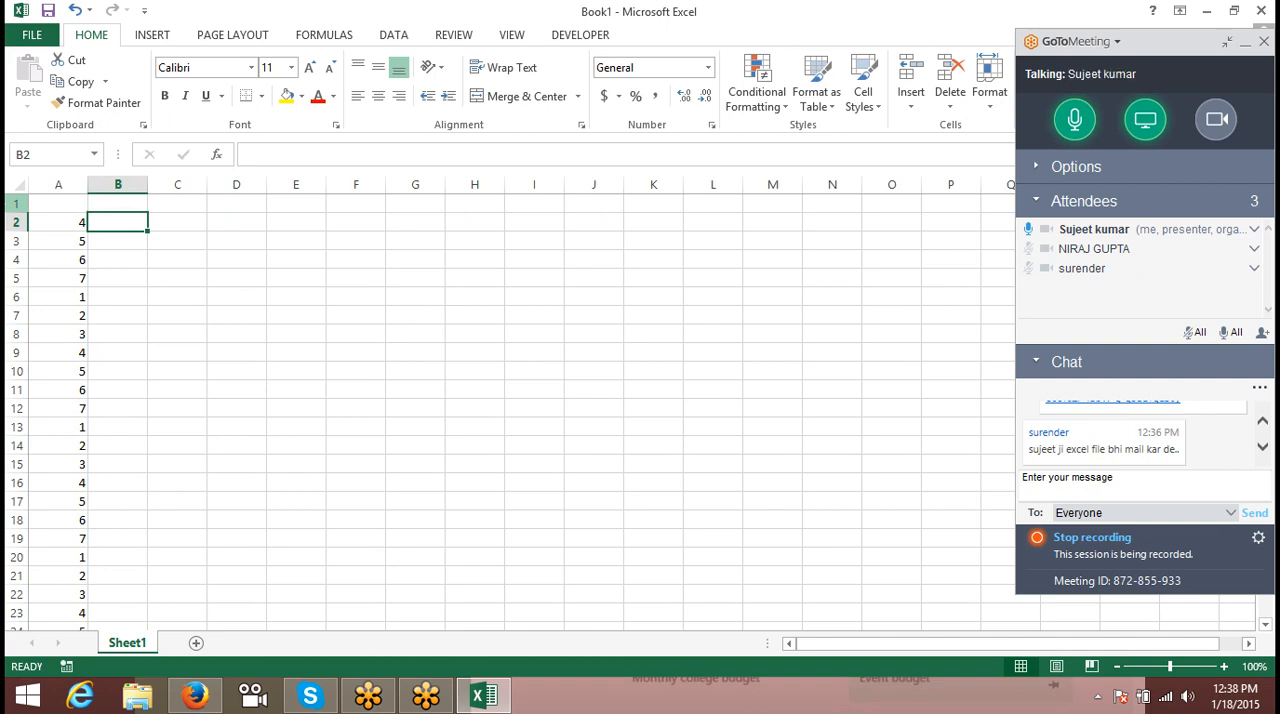
type("=IF(")
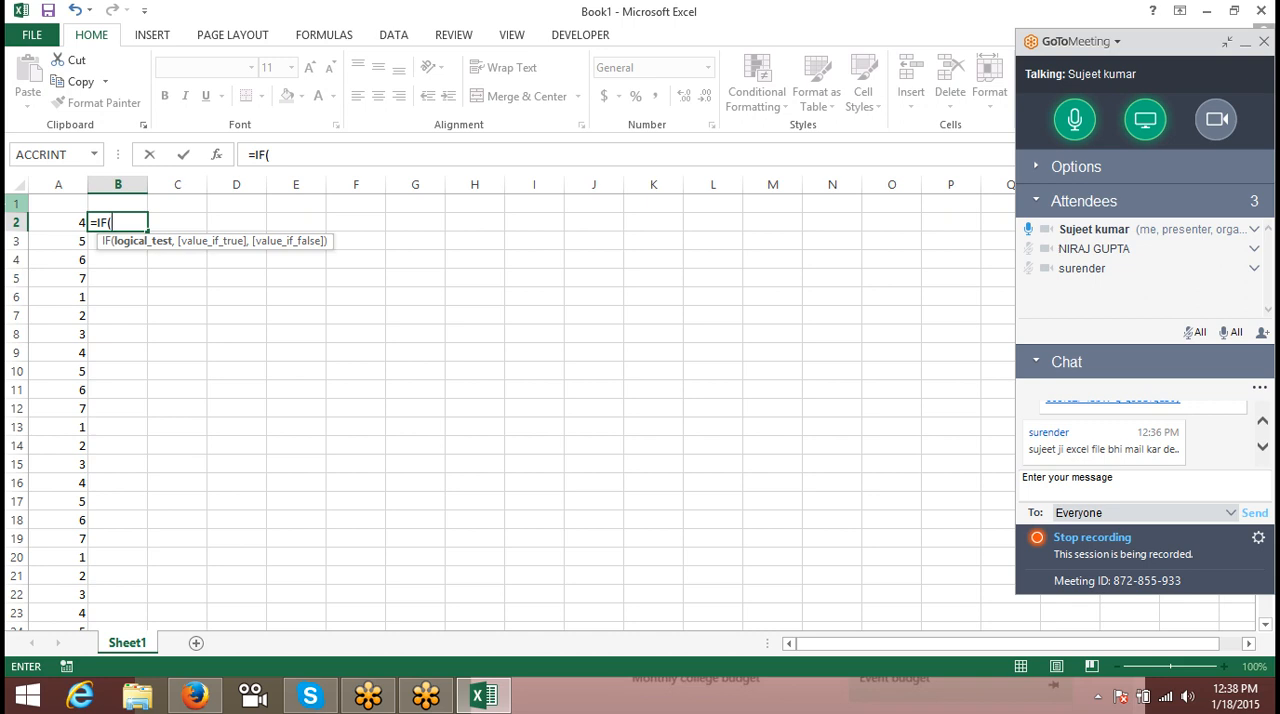
key("Escape")
key("Left")
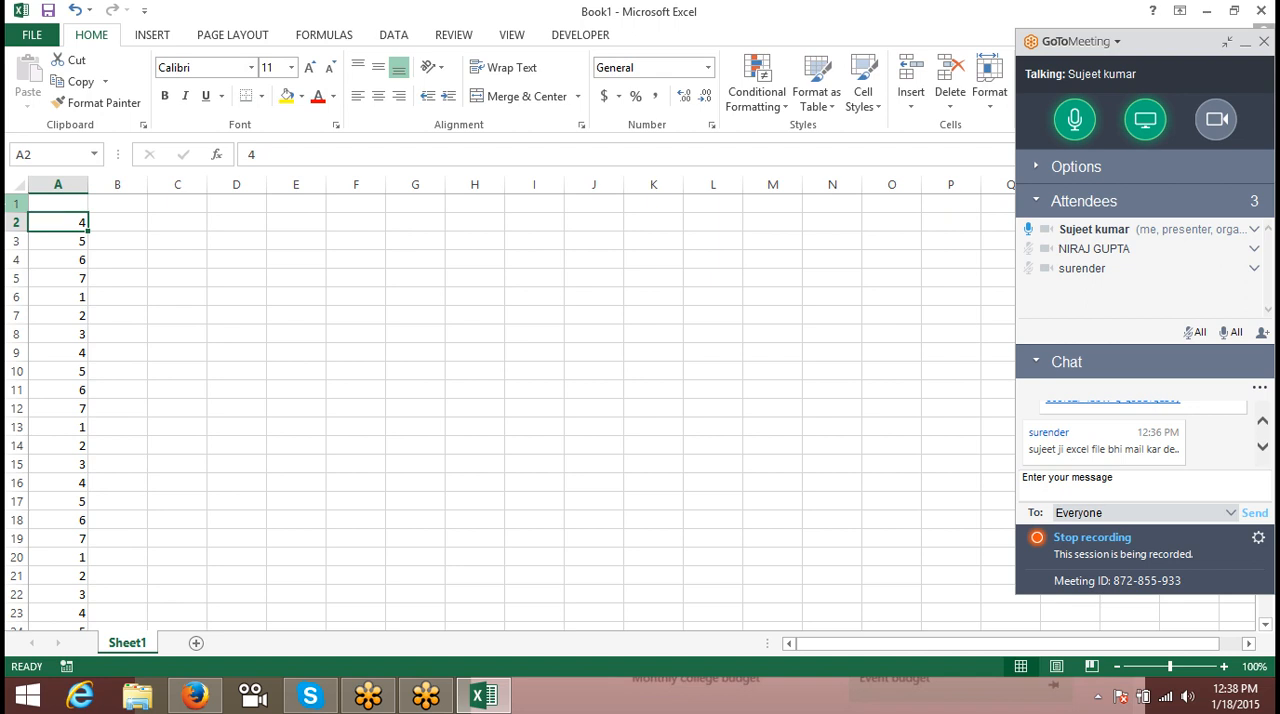
- Start a CHOOSE formula in B2 with A2 as the index number
key("Right")
type("=ch")
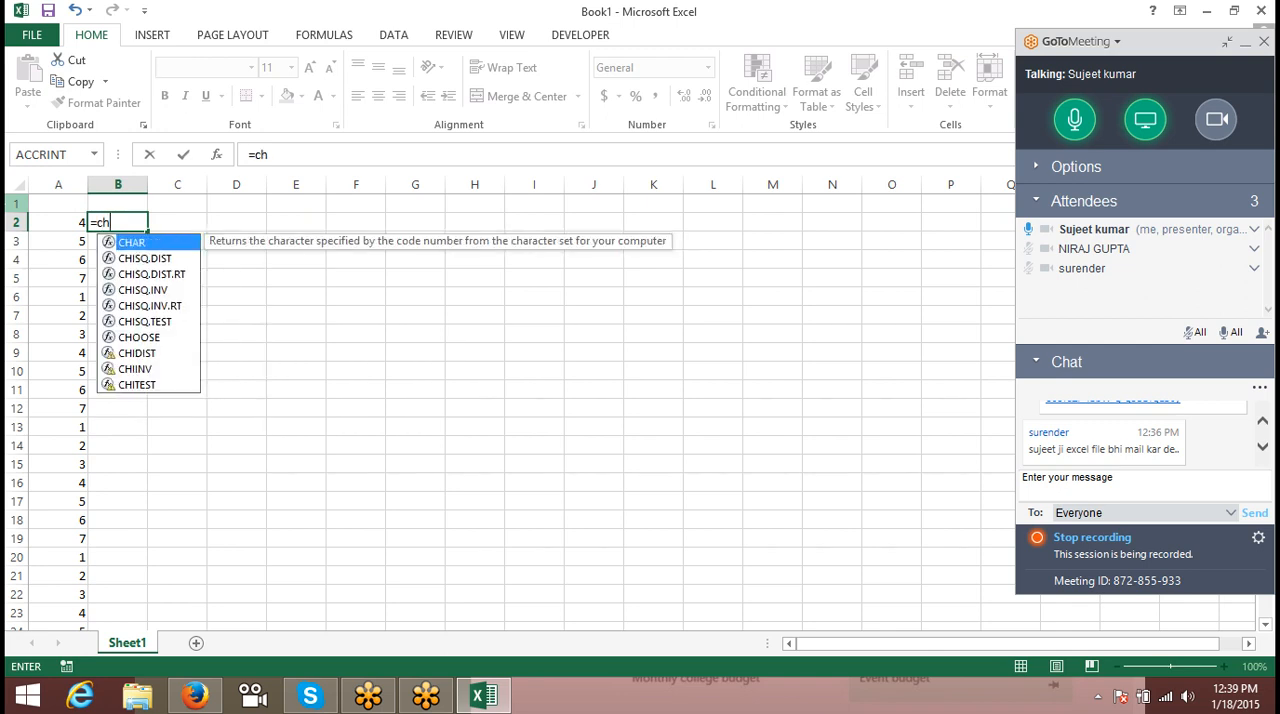
type("o")
key("Tab")
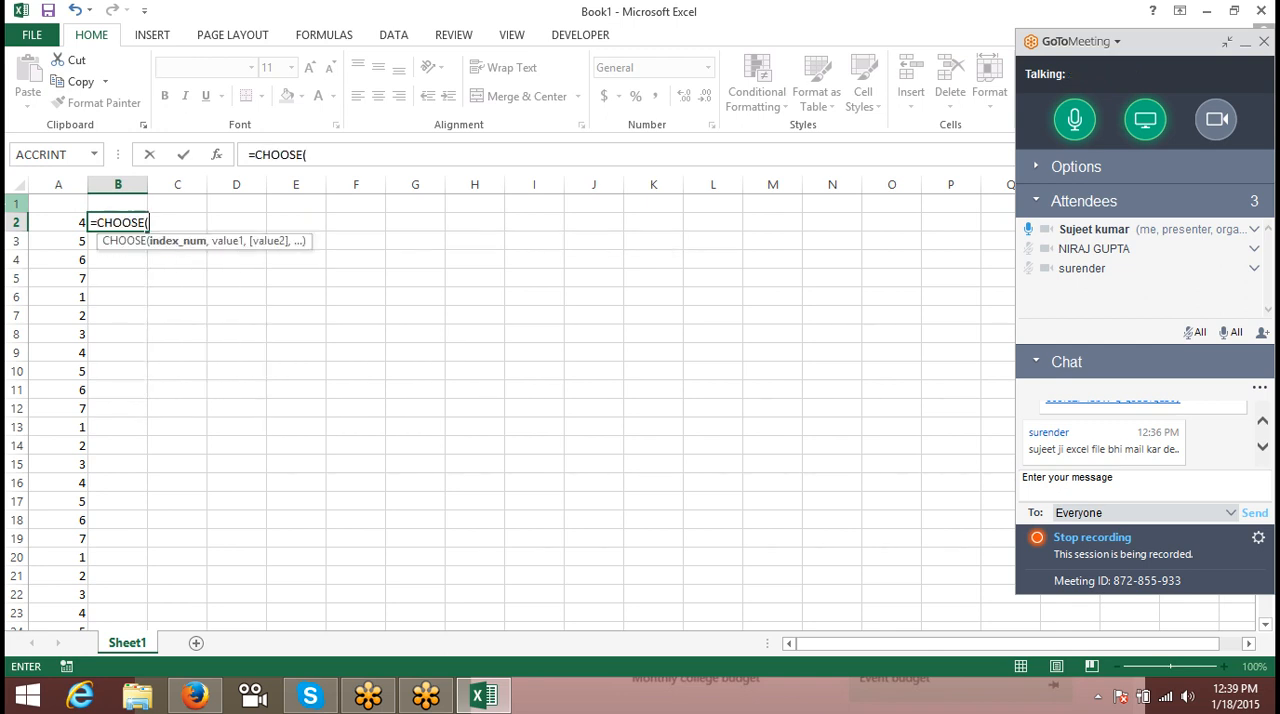
key("Left")
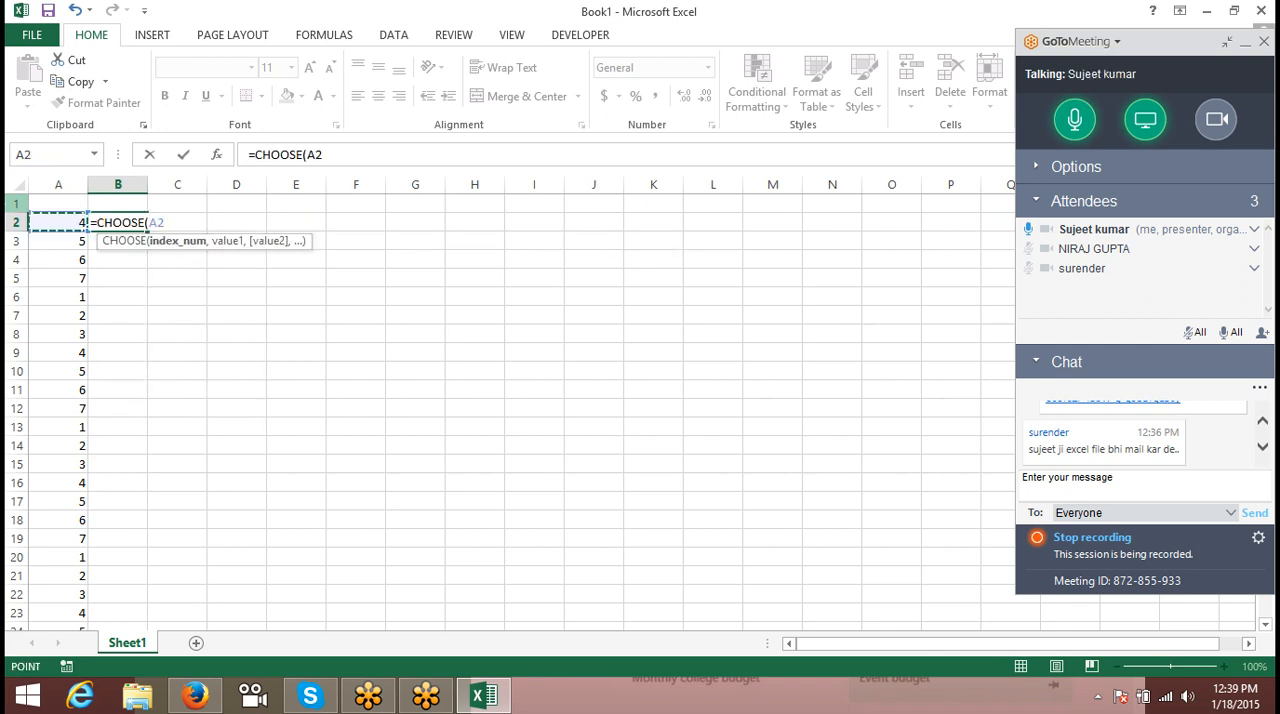
type(",")
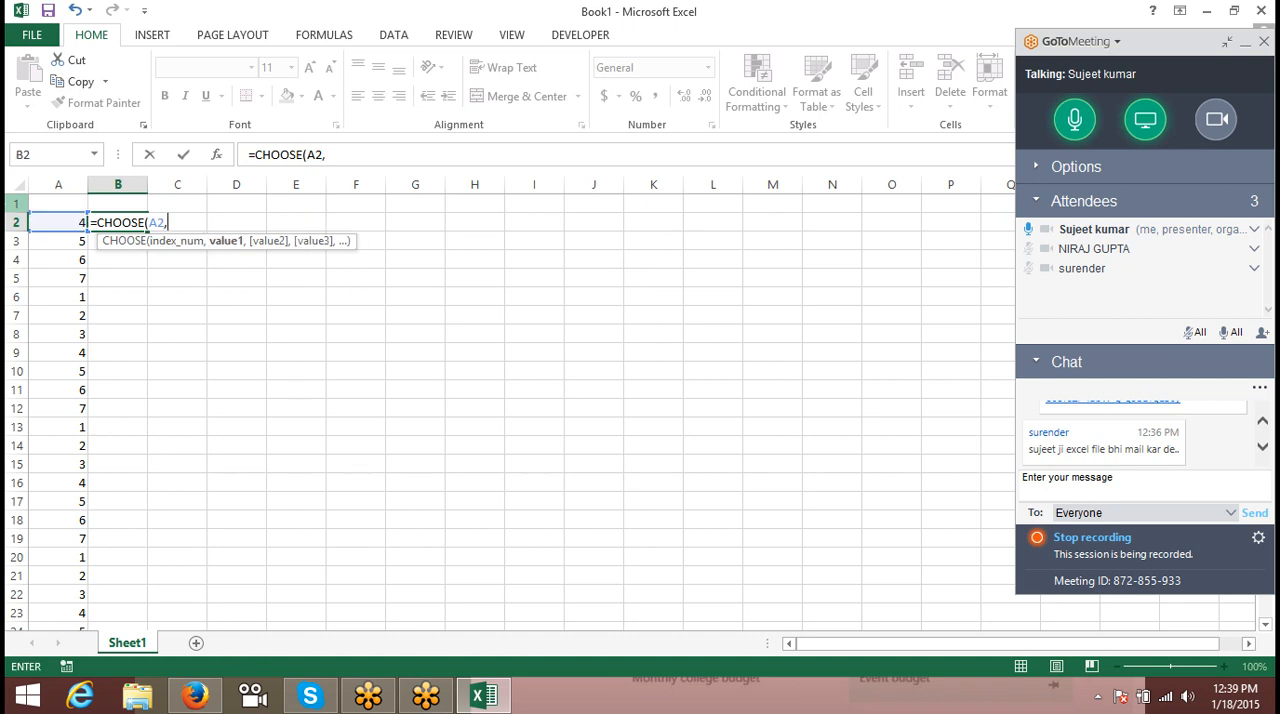
type("\"Mon\",\"T")
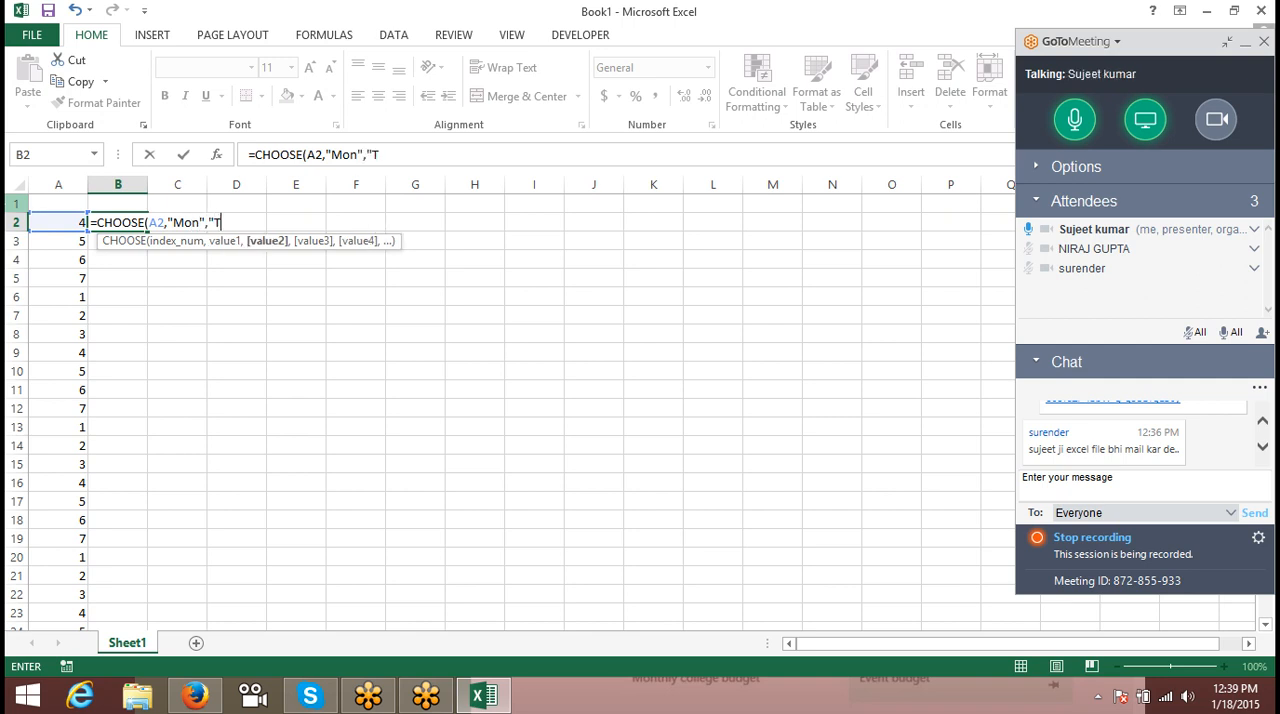
type("ue")
type("\",\"")
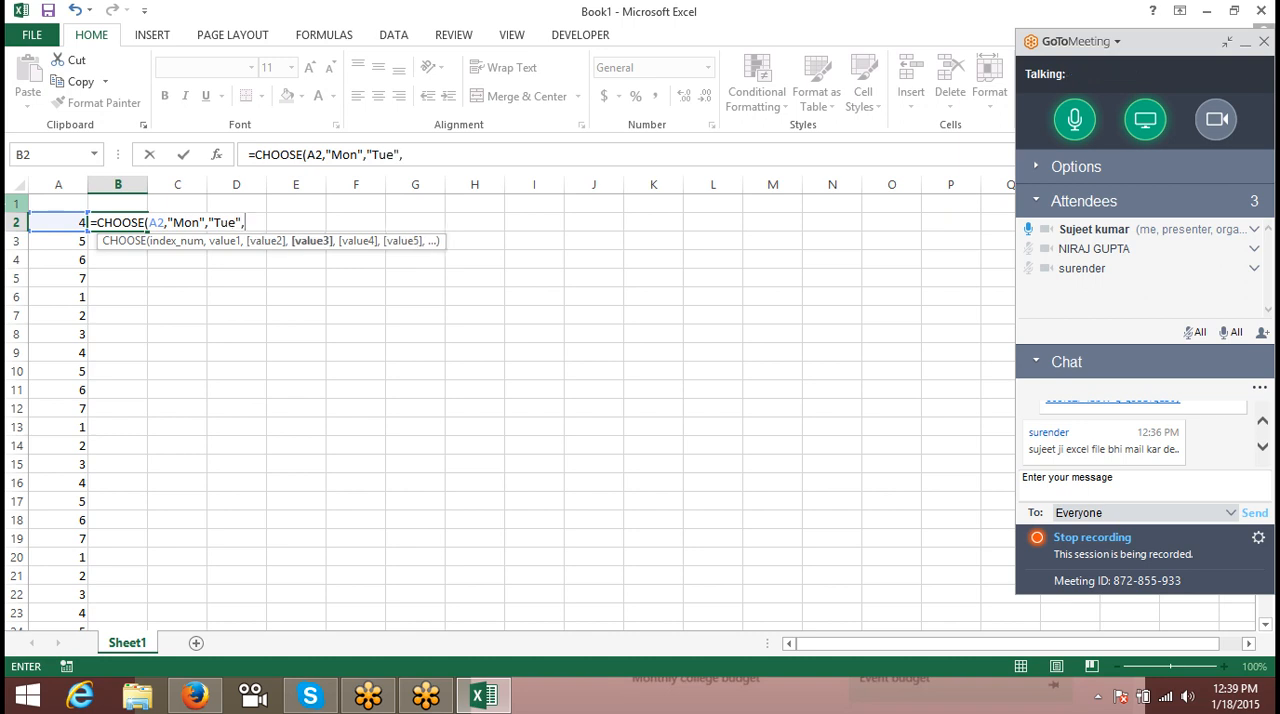
type("Wen\",\"Th")
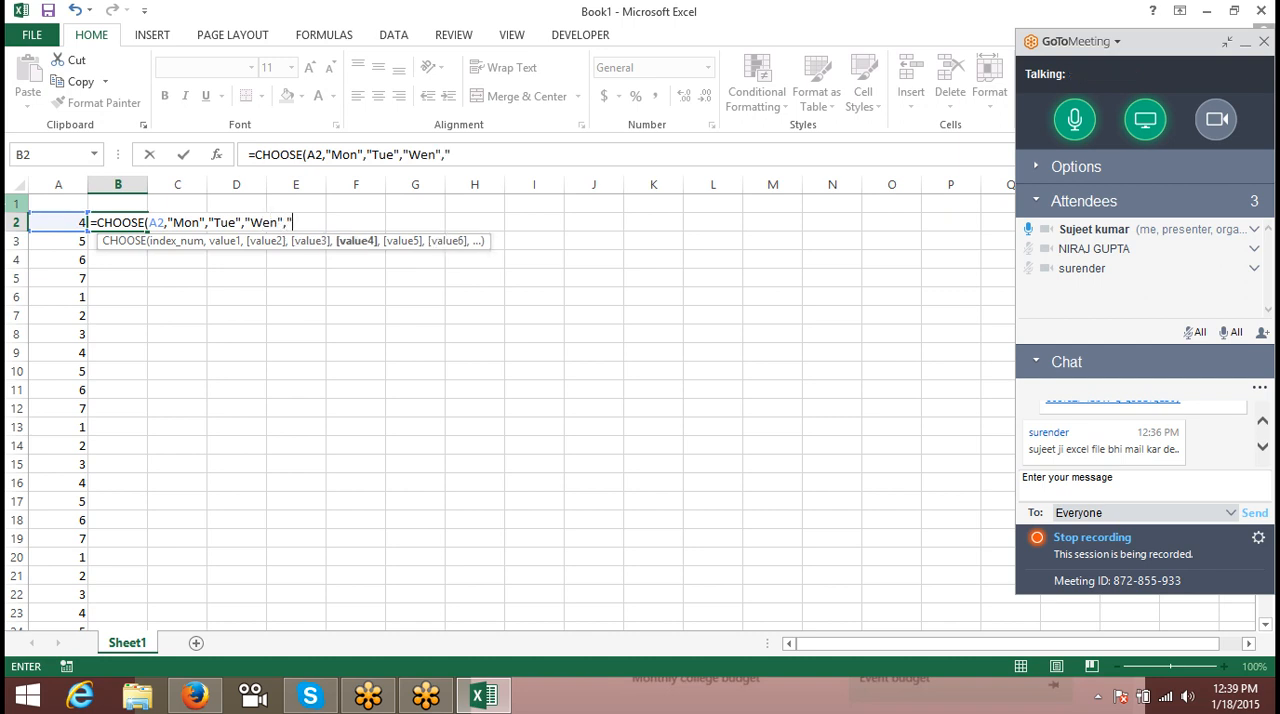
type("u")
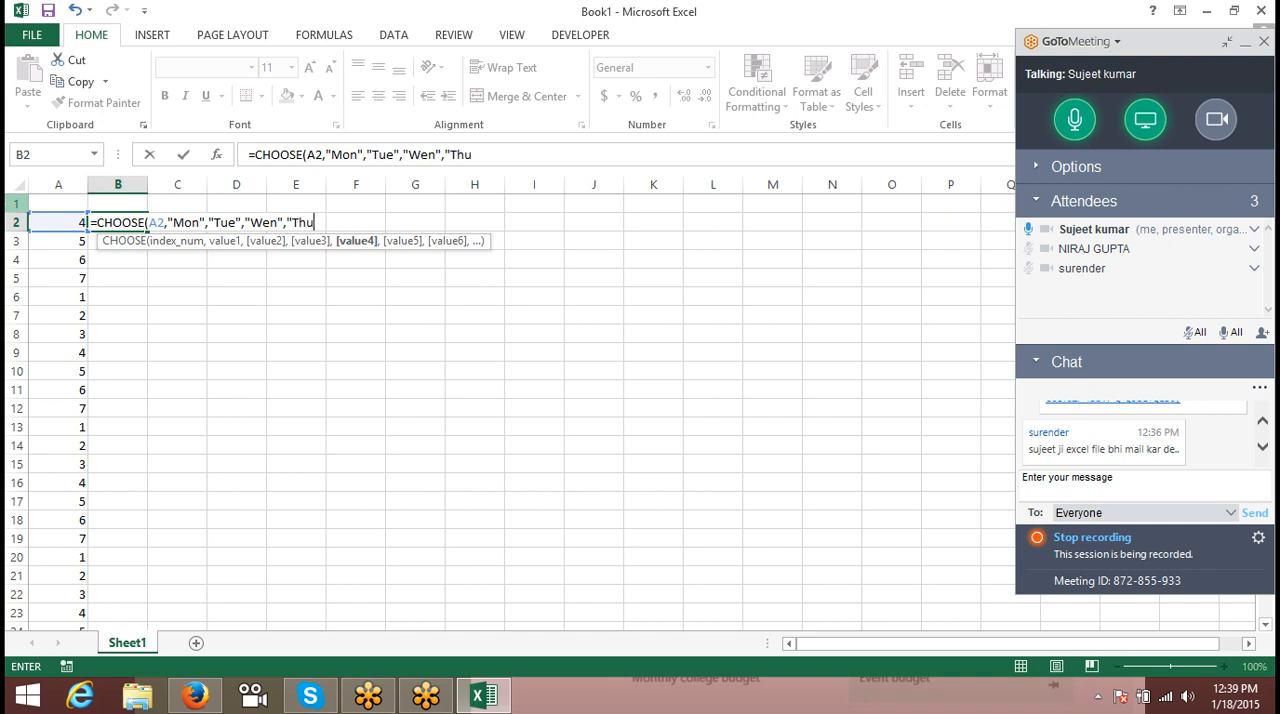
type("\",")
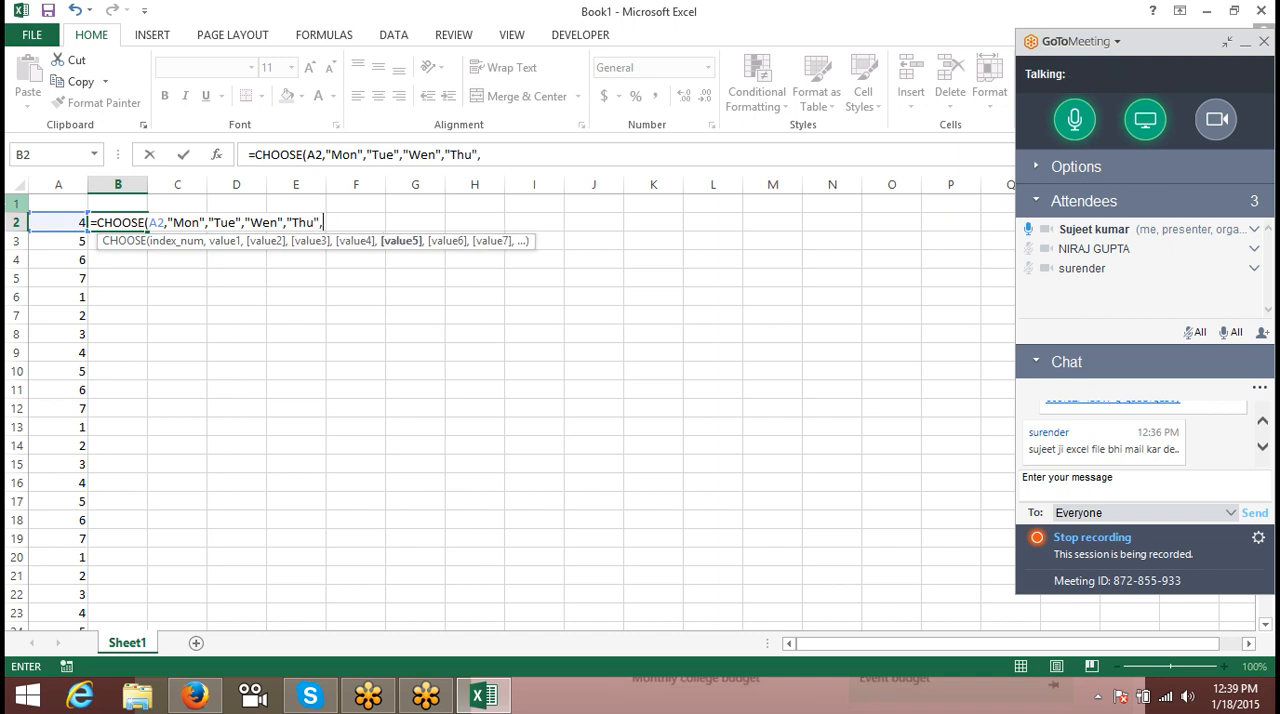
type("\"Frt")
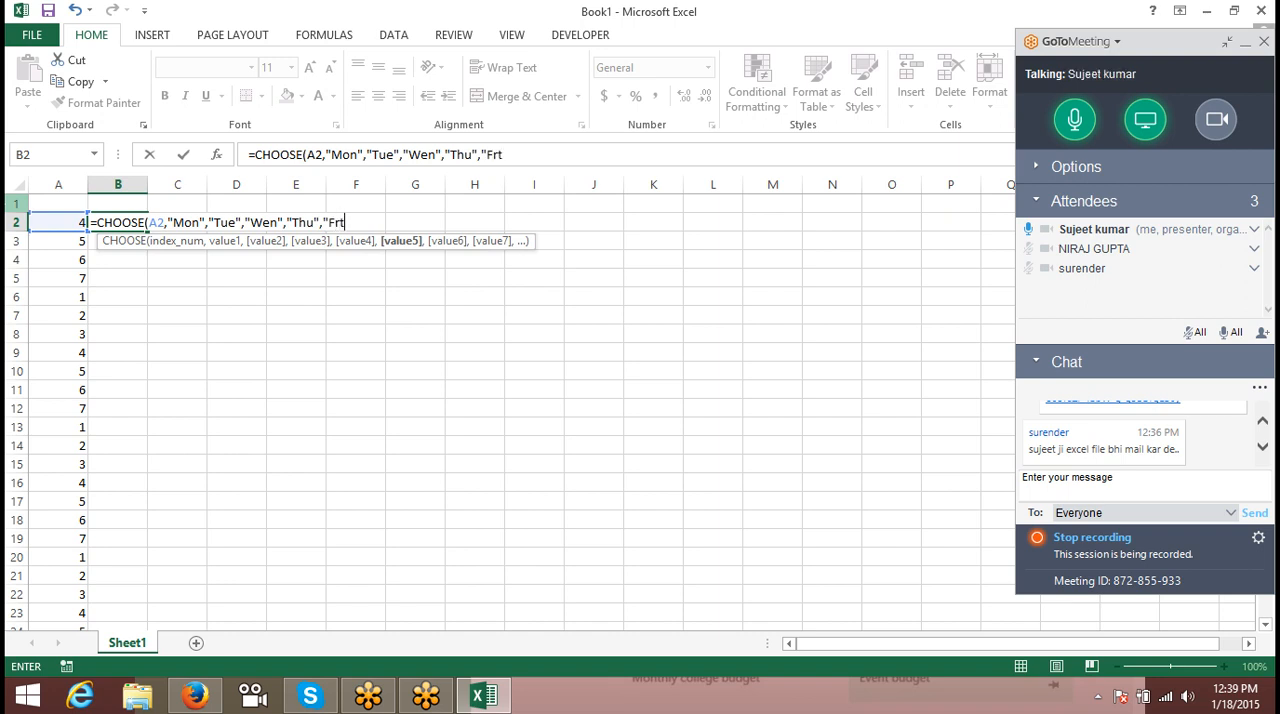
- Complete the CHOOSE formula in B2 with "Fri", "Sat" and "Sun" and fill it down column B beside the weekday numbers
key("BackSpace")
type("i\"")
type(",")
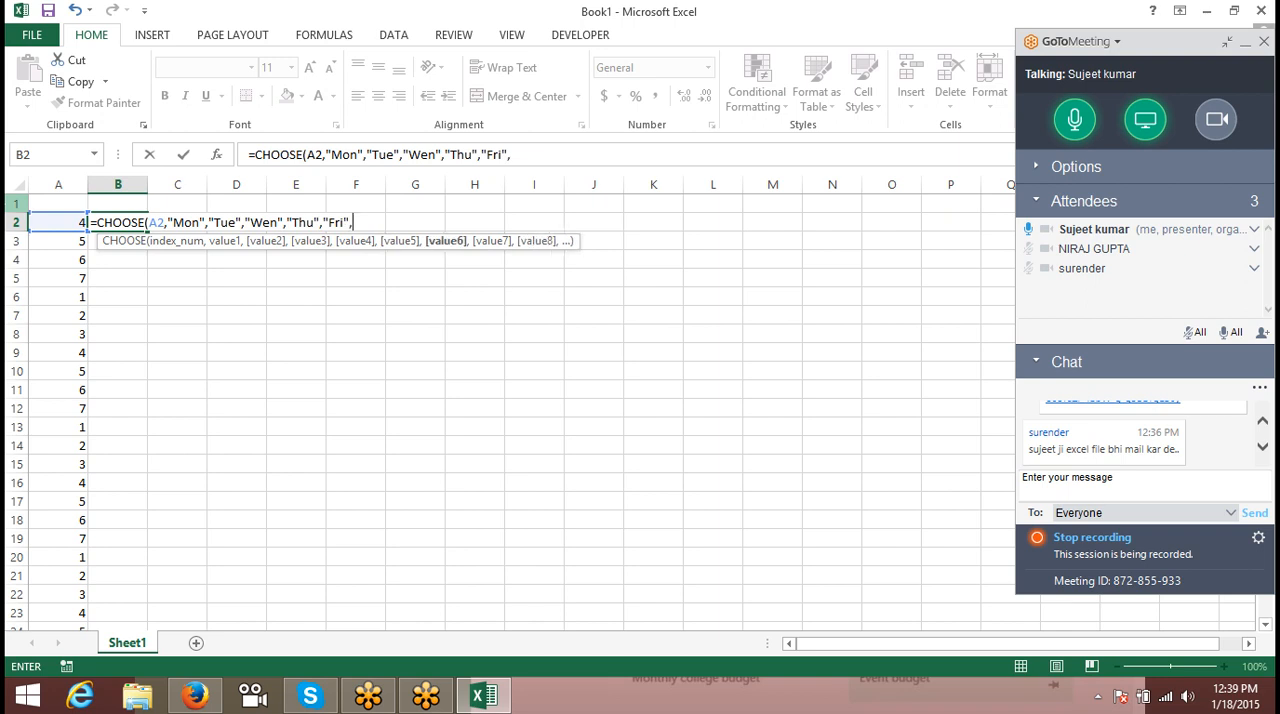
type("\"Sat\",\"Sun")
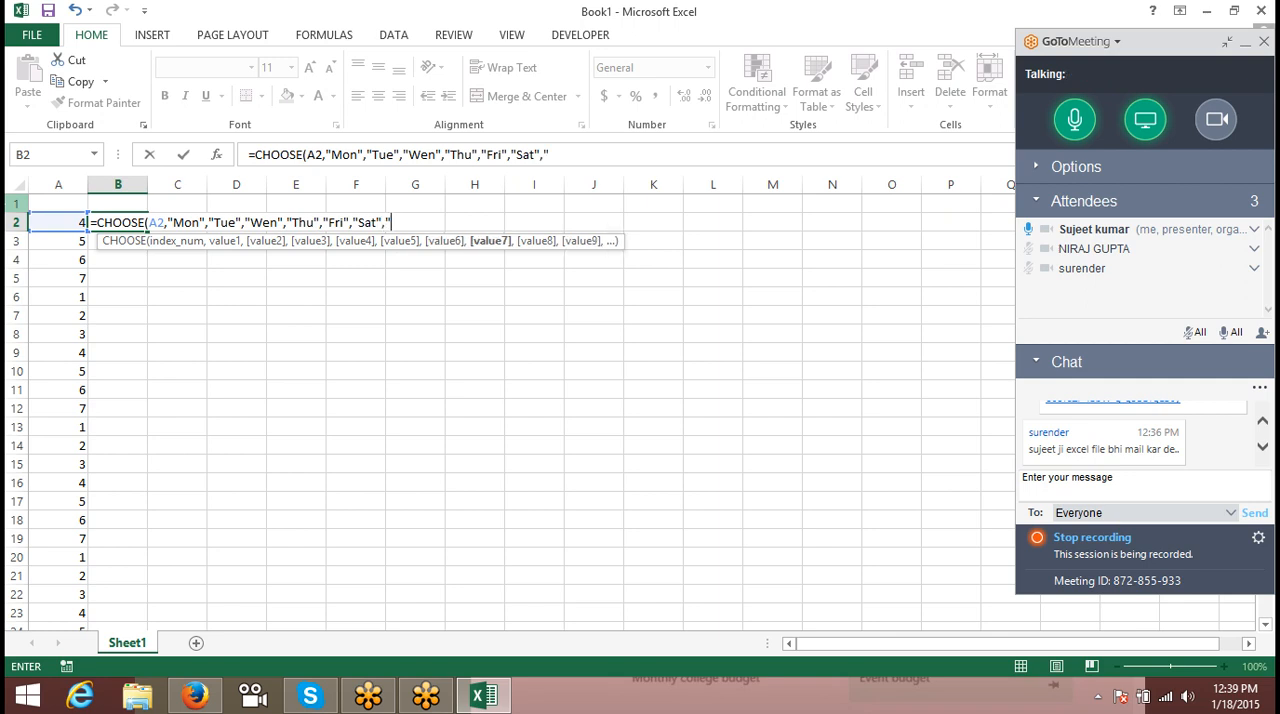
type("\"")
key("Return")
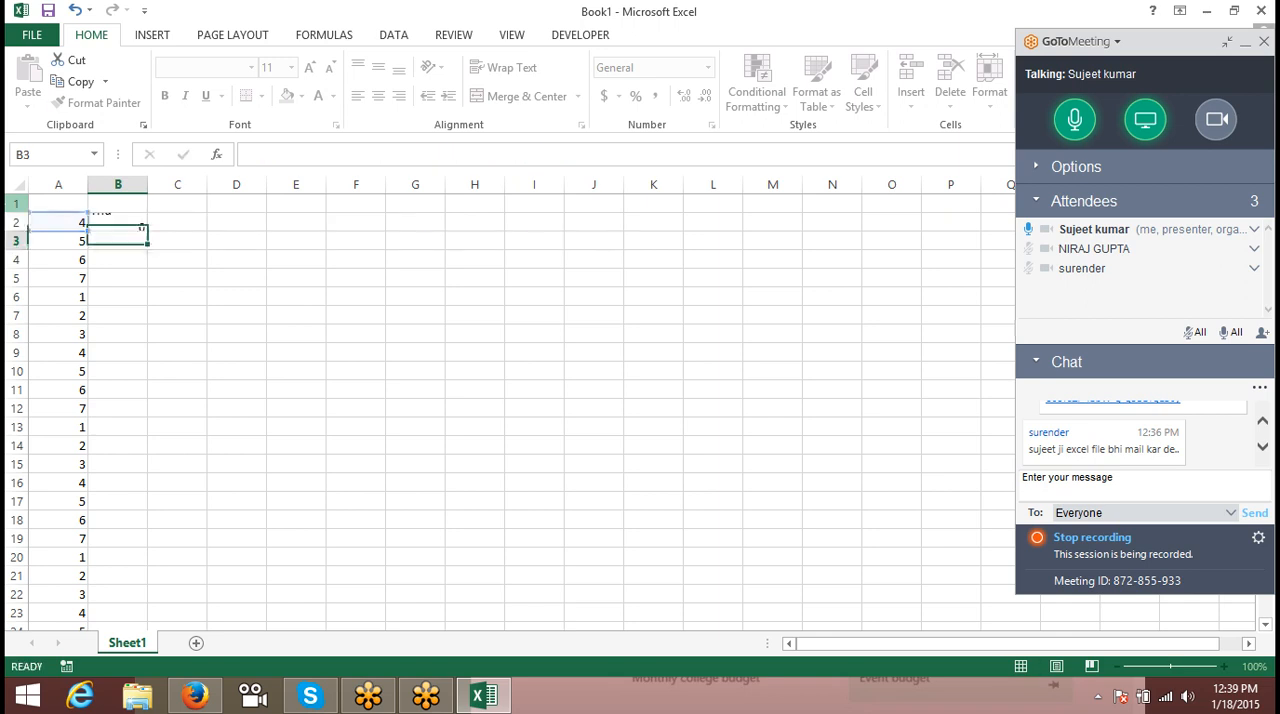
key("Up")
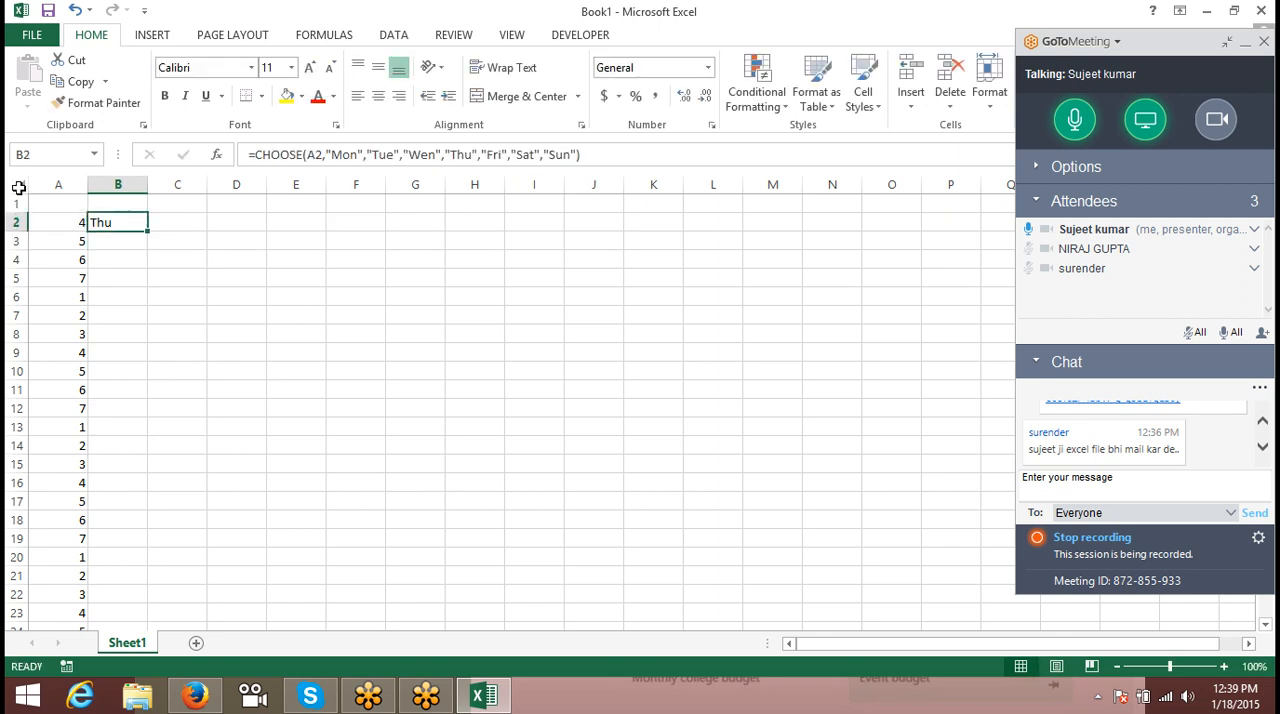
double_click(148, 228)
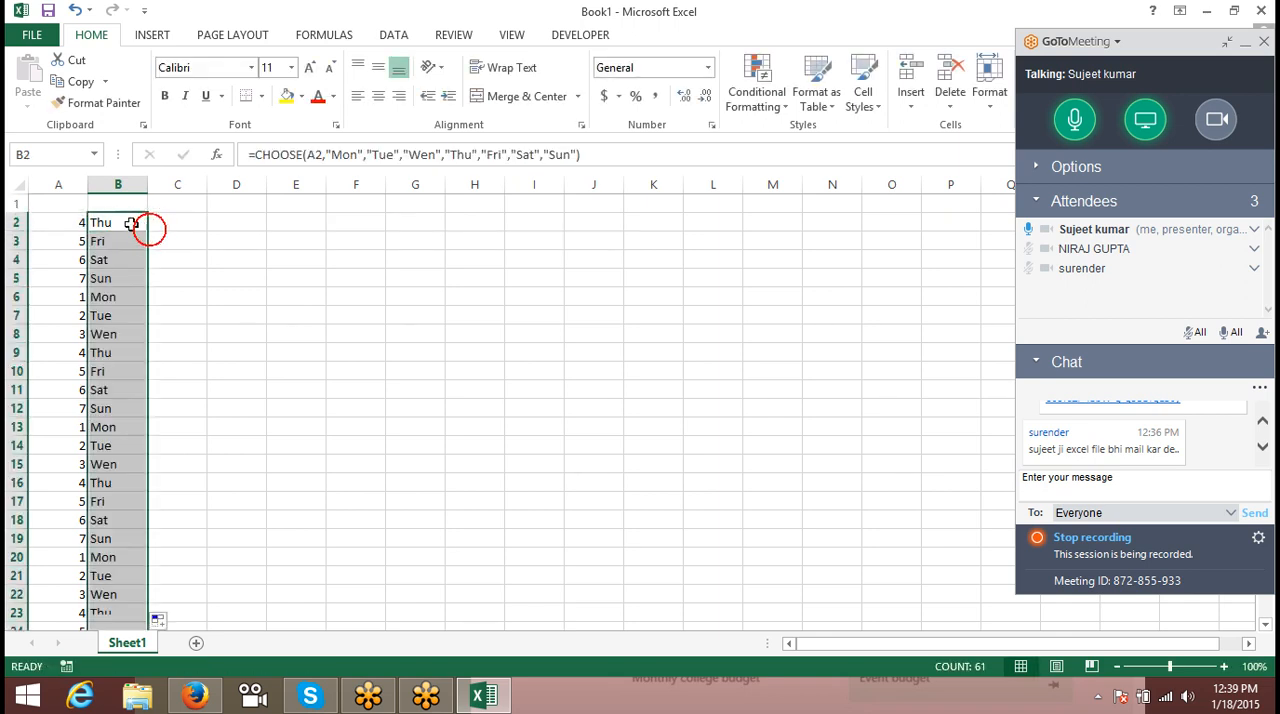
- Examine the arguments of the CHOOSE formula in B2 and the extent of the filled day names in column B
double_click(126, 223)
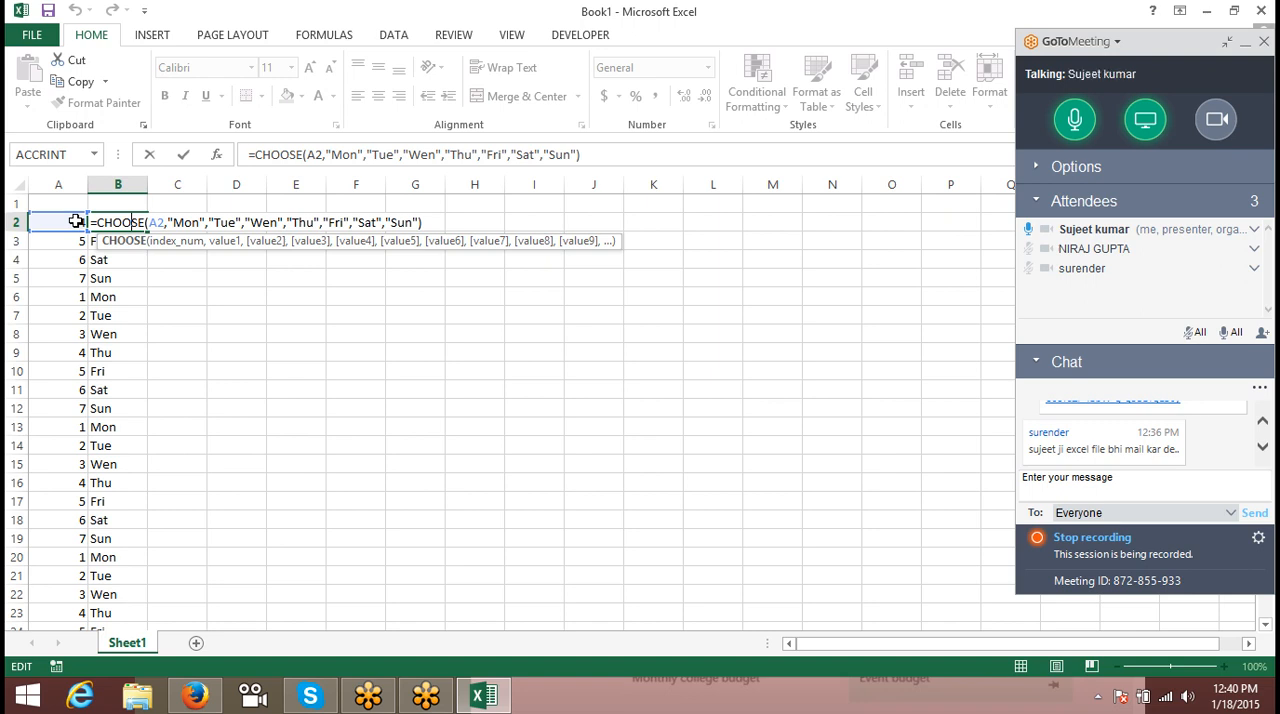
key("Right")
key("Right")
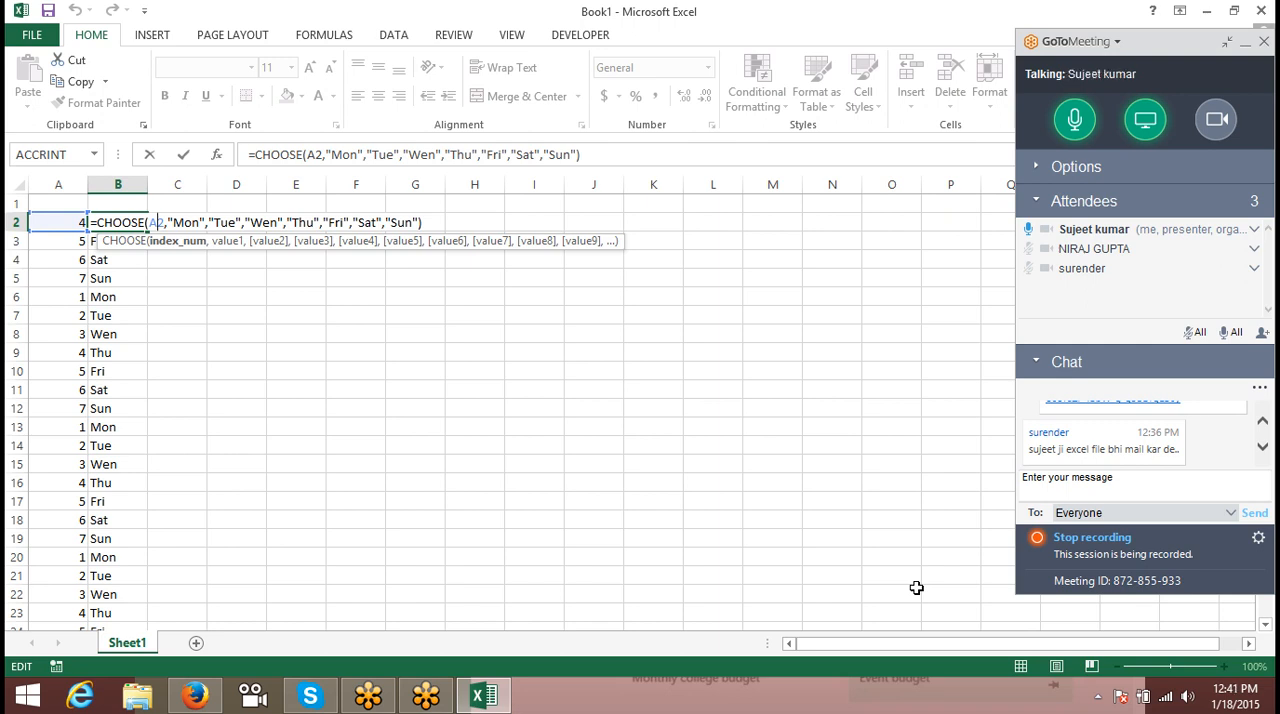
key("Return")
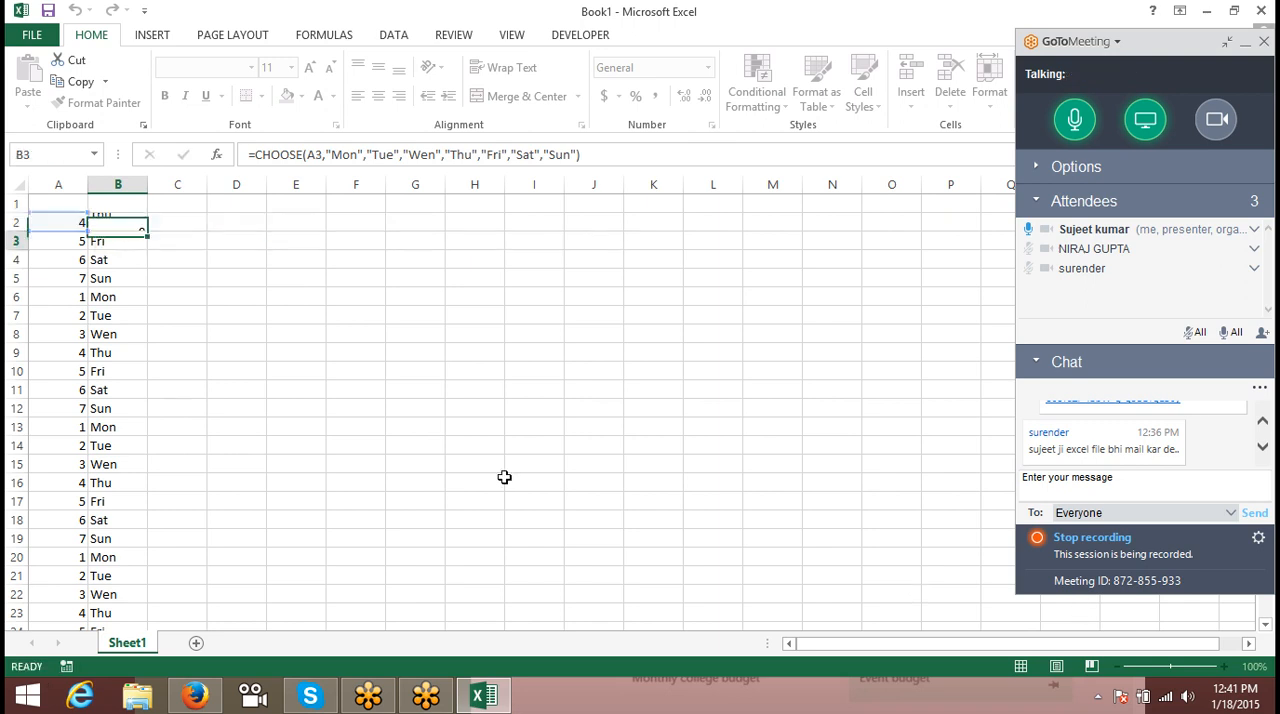
key("Up")
key("ctrl+Down")
key("ctrl+Up")
key("Right")
key("Right")
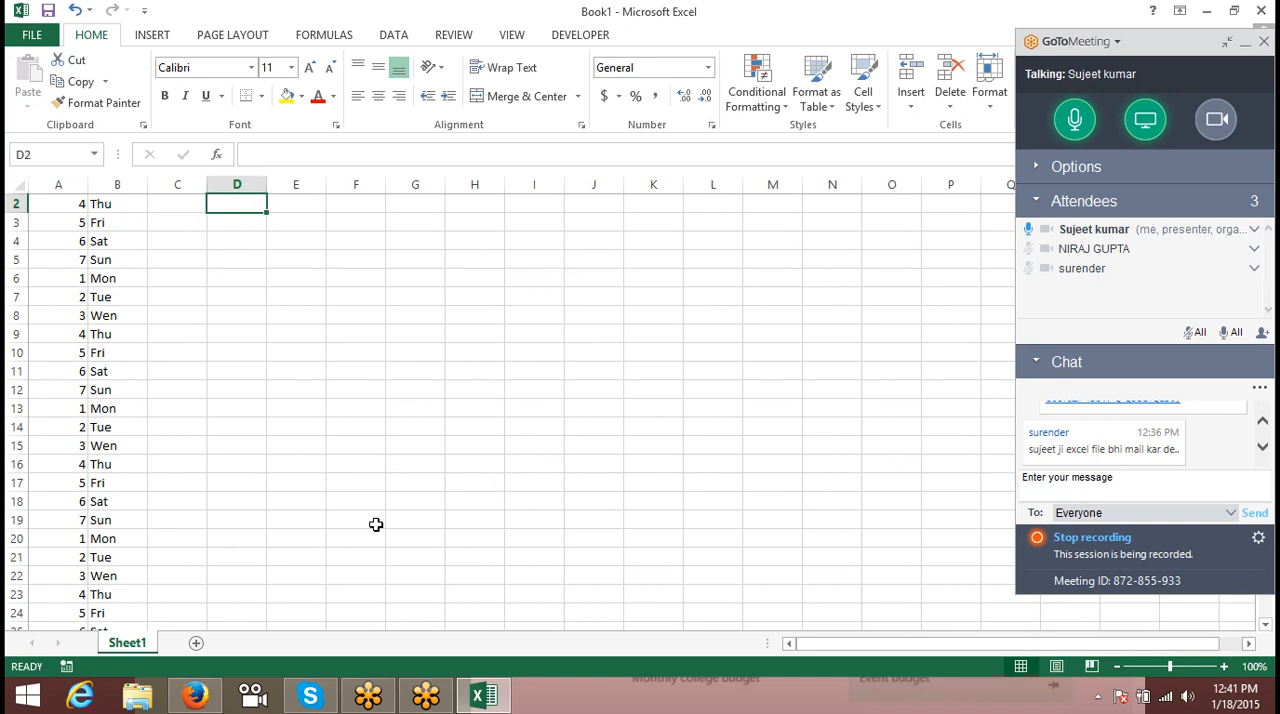
- Add a new worksheet and enter Roe in its cell B2
scroll(306, 449, "up", 1)
left_click(199, 642)
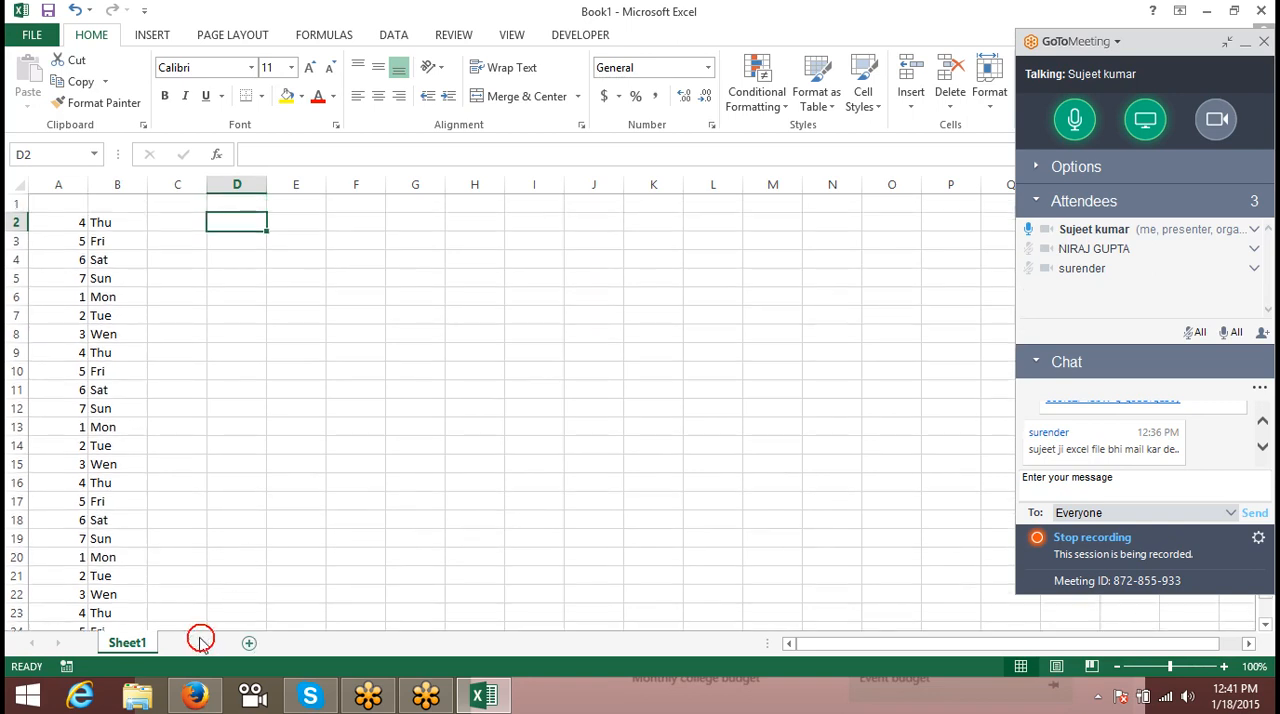
left_click(146, 234)
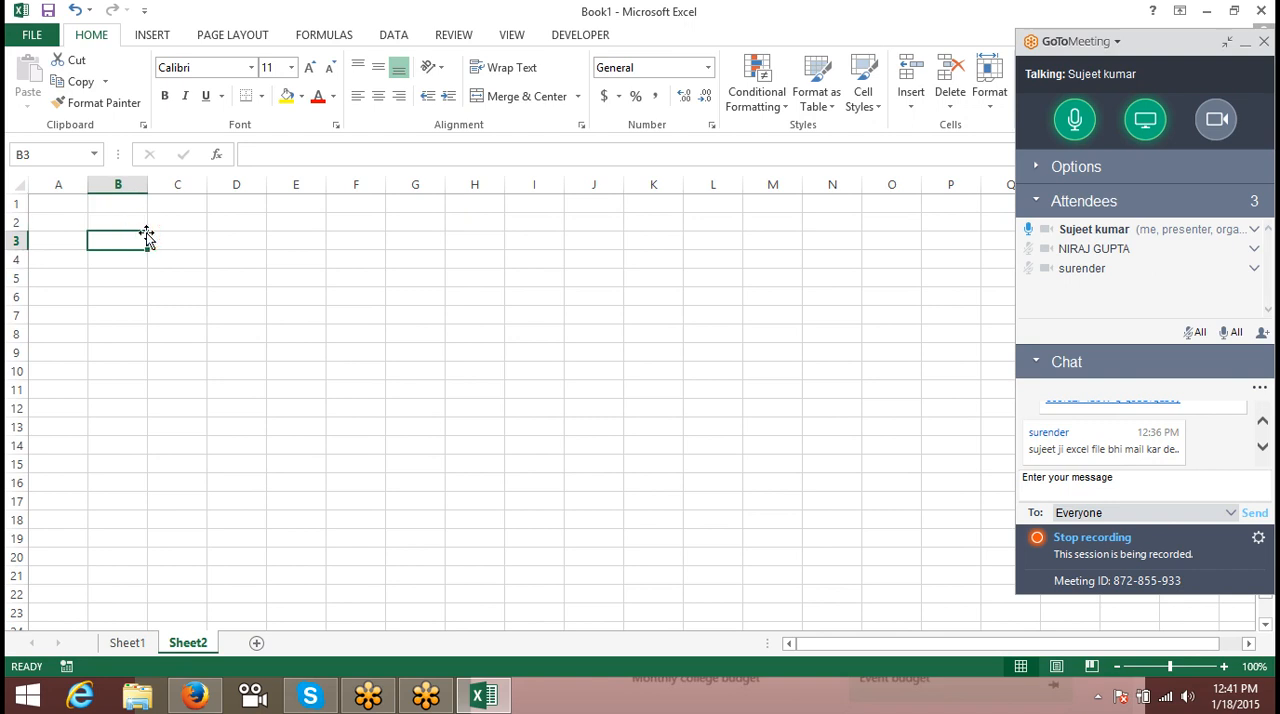
key("Up")
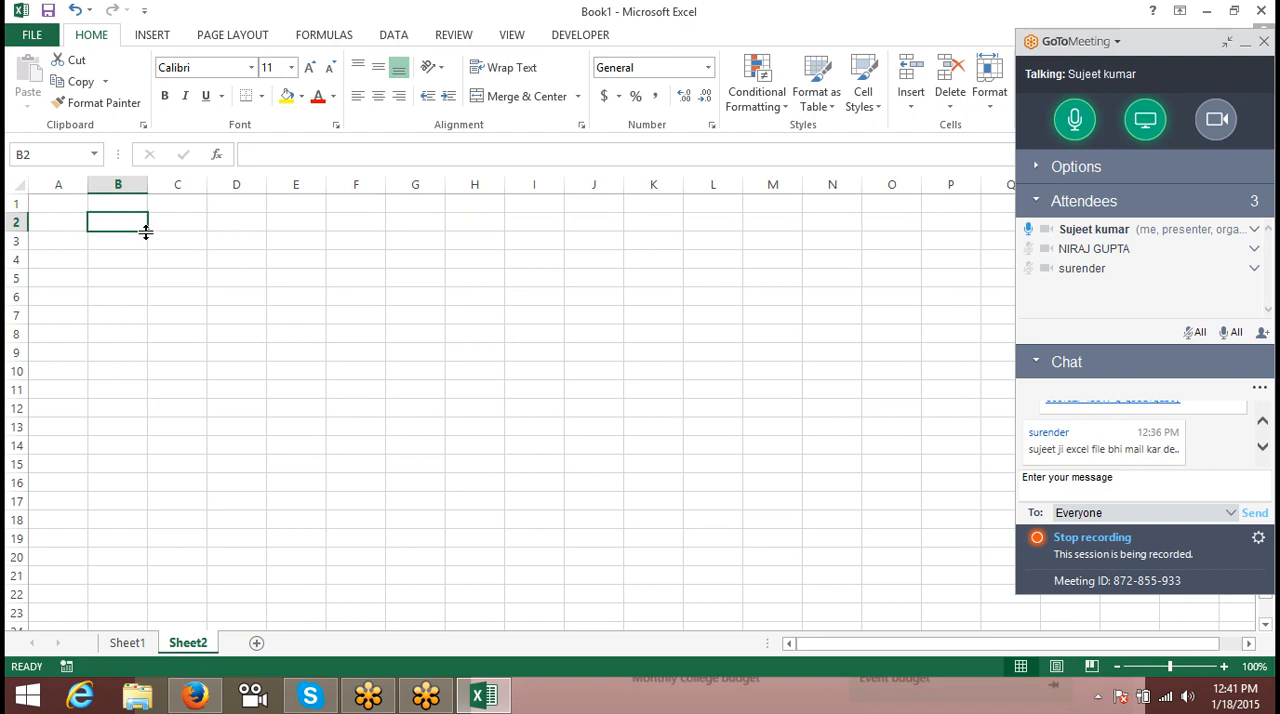
type("Roe")
key("Return")
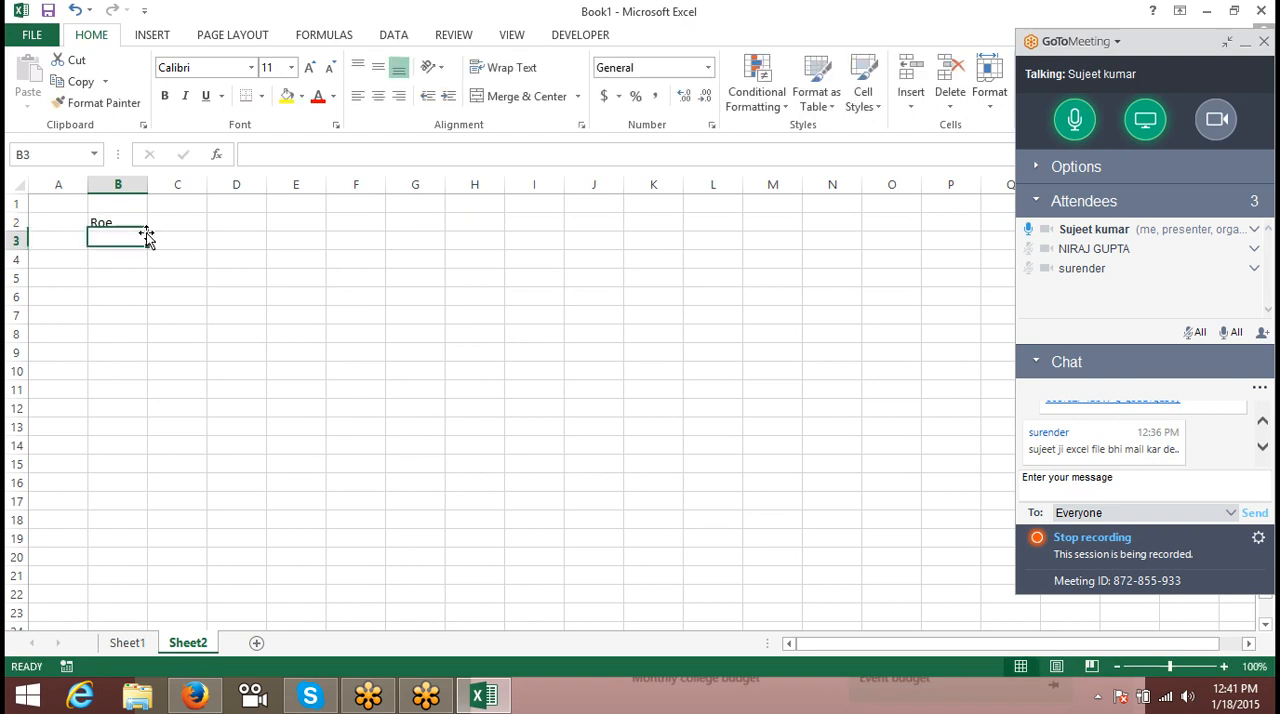
key("Up")
type("R")
key("Escape")
key("Up")
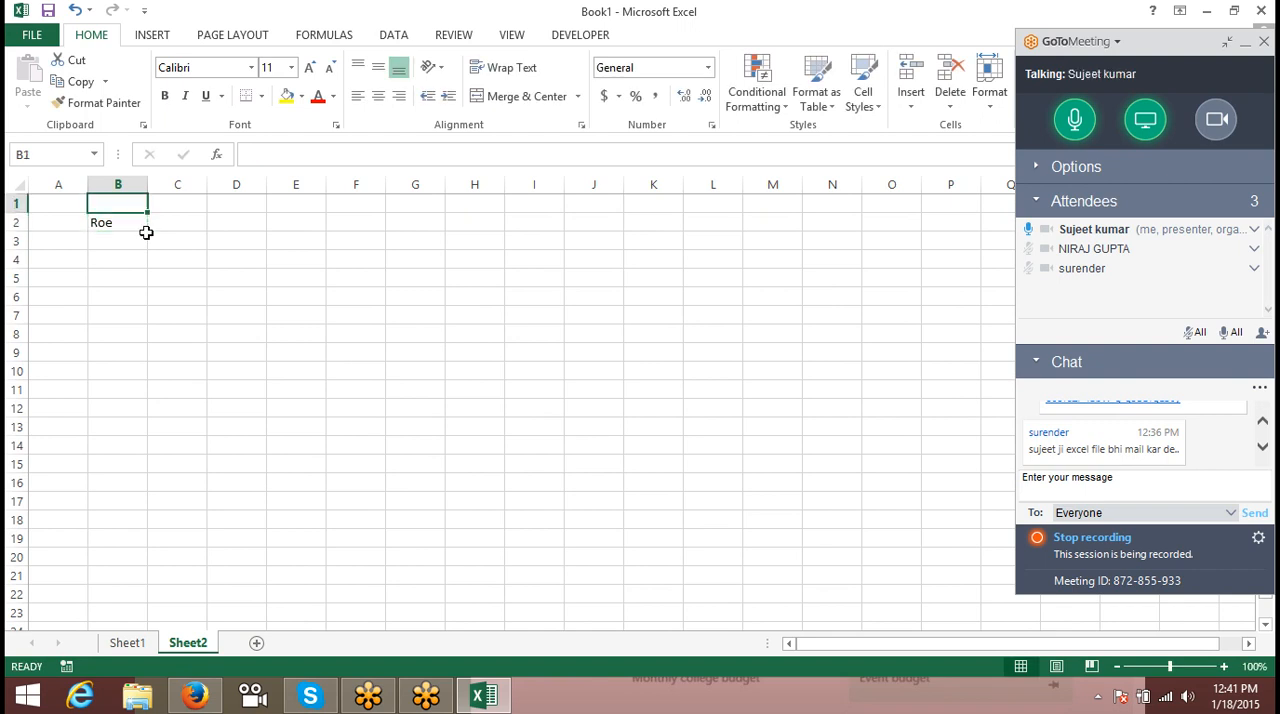
- Open the recent workbook Data from the CE File folder and select an empty cell beside its table
left_click(32, 35)
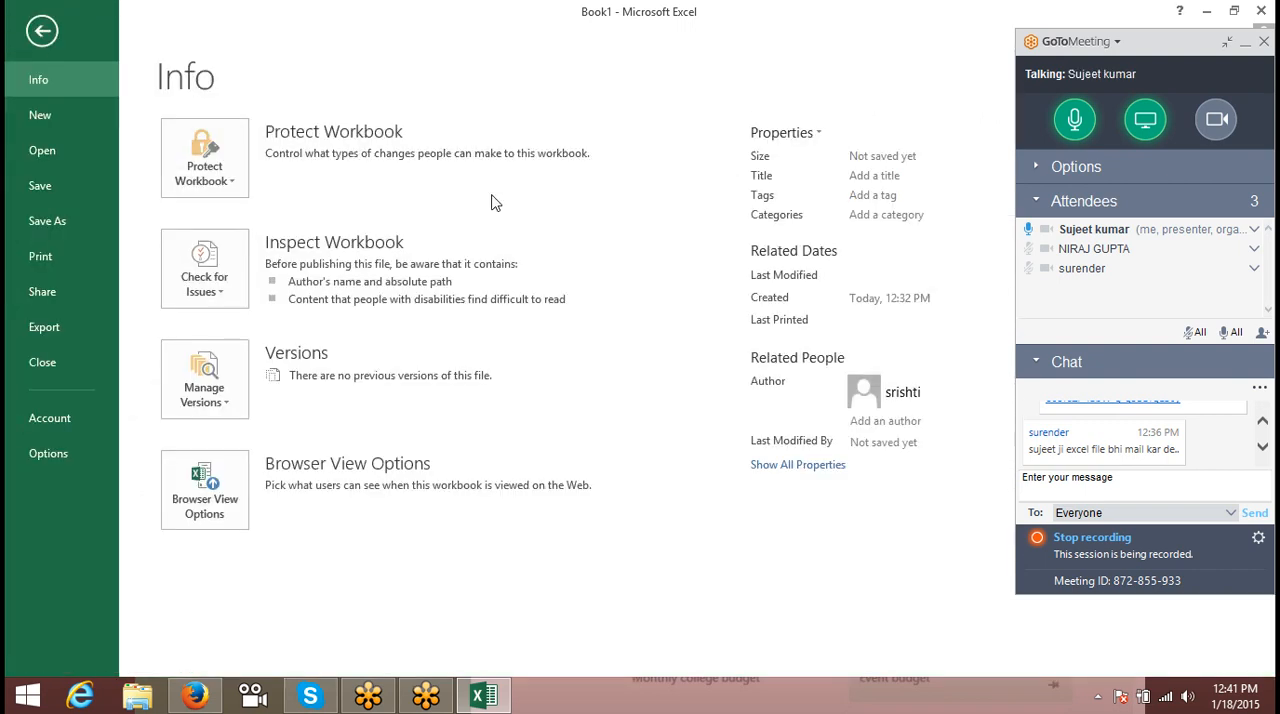
left_click(46, 155)
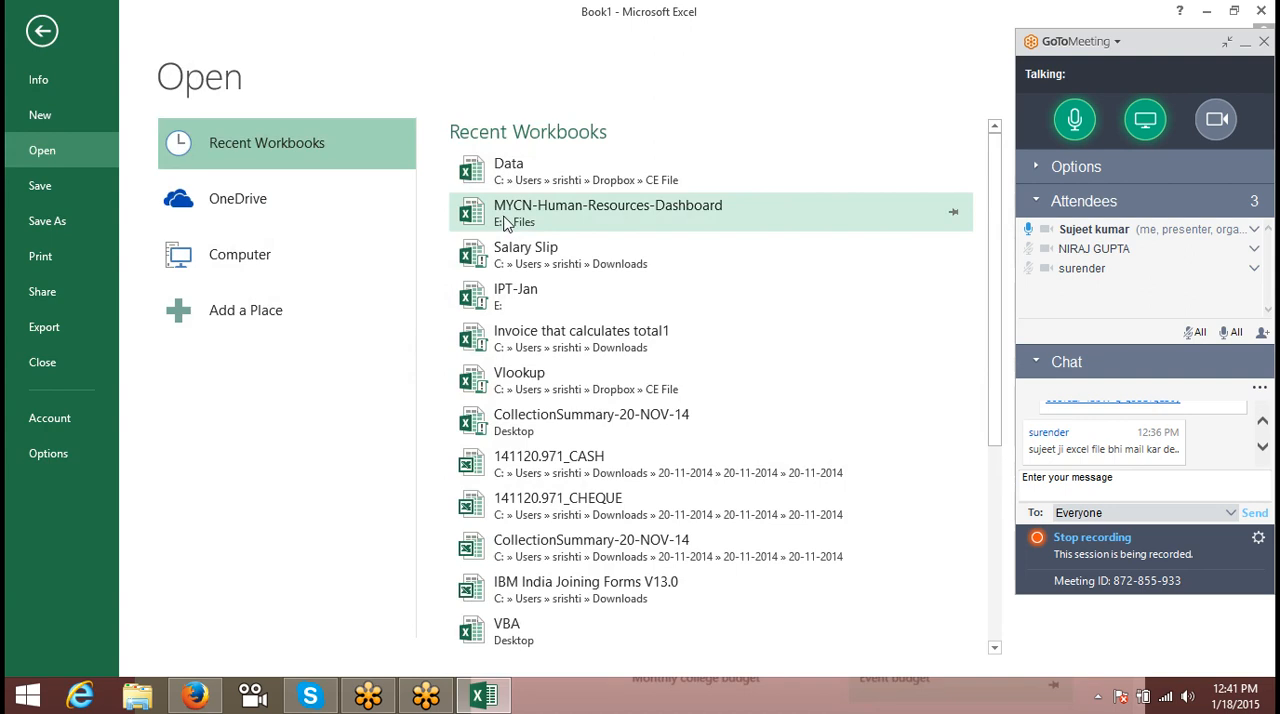
left_click(536, 176)
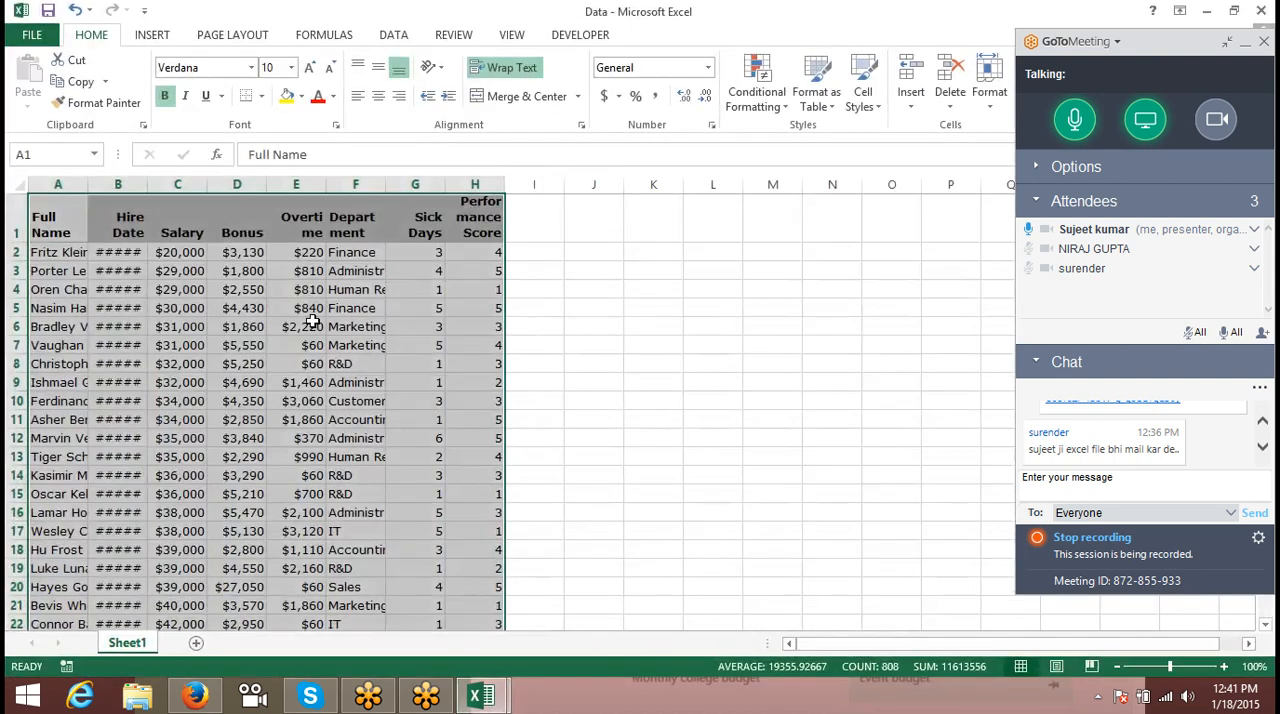
left_click(270, 316)
left_click(587, 268)
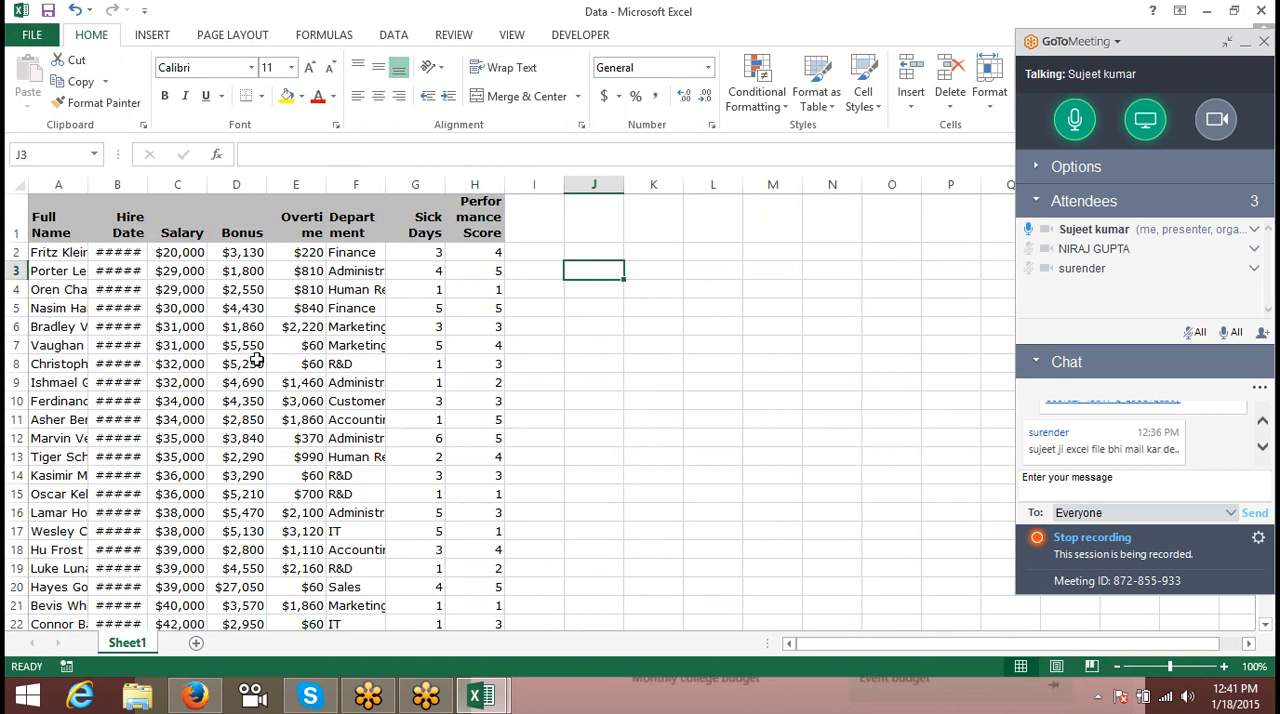
- Copy the employee's full name from A5 into J2
left_click(50, 308)
key("ctrl+c")
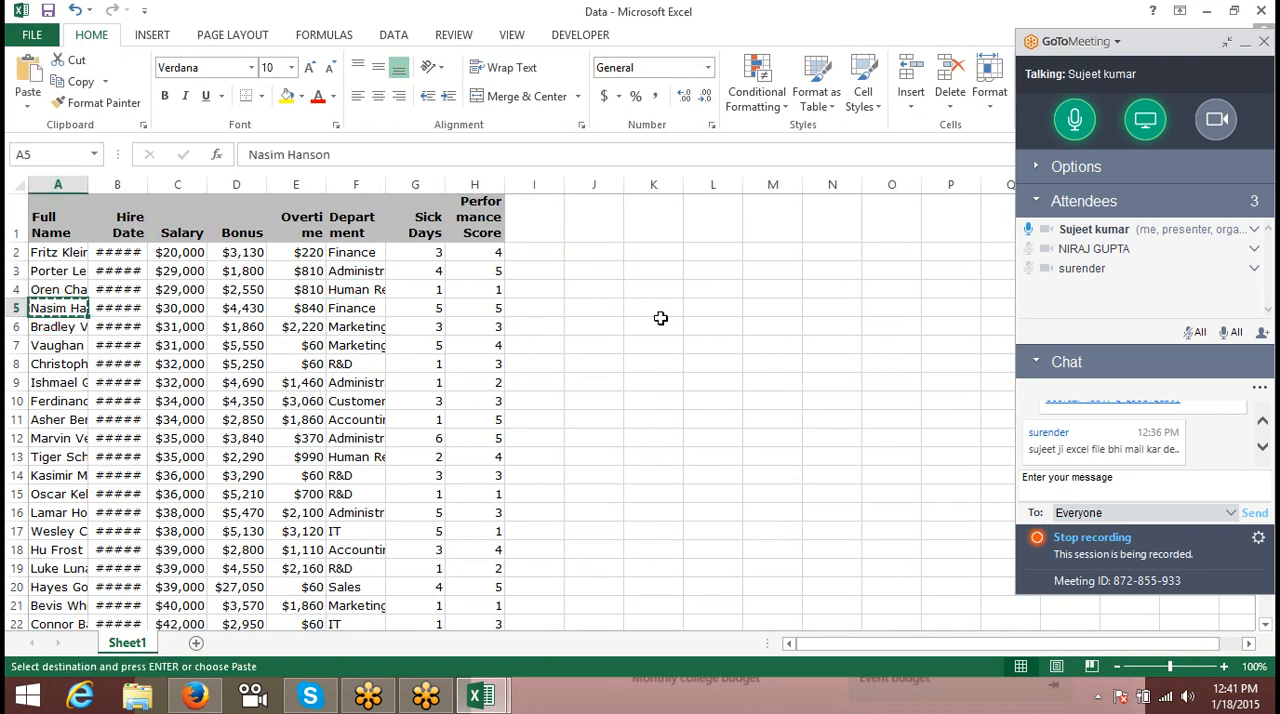
left_click(620, 253)
key("ctrl+v")
left_click(662, 326)
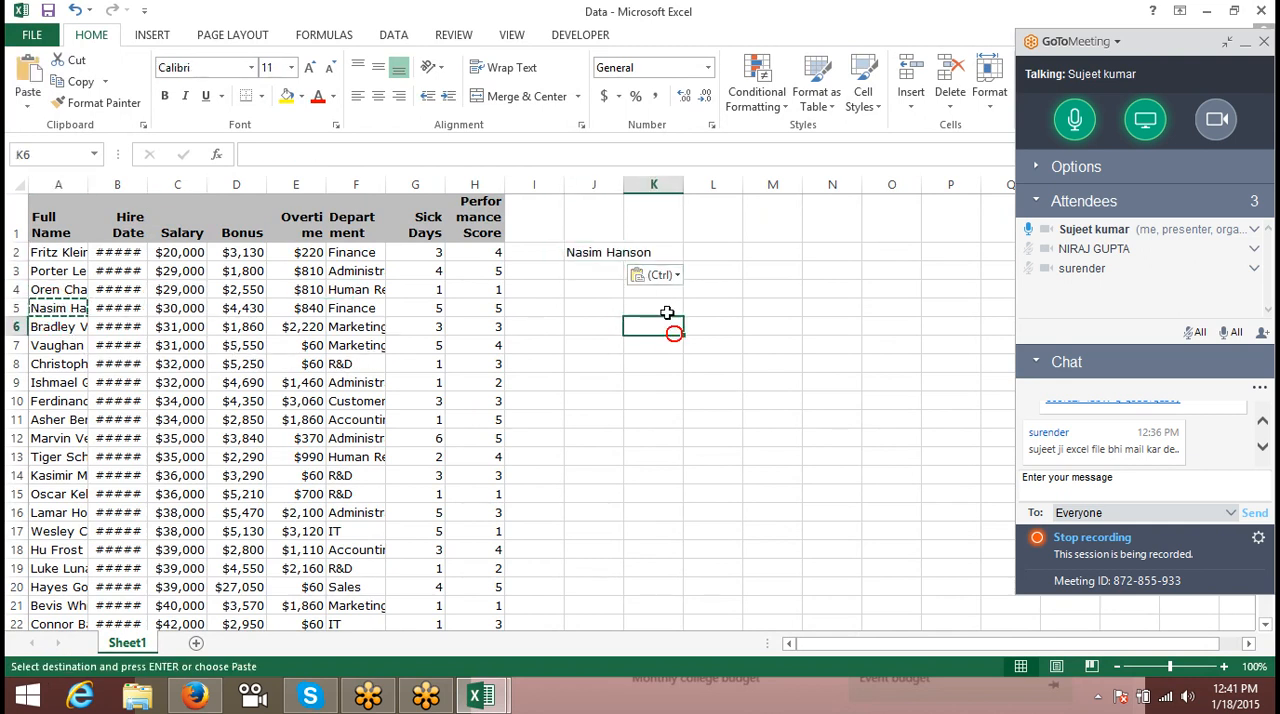
left_click(685, 252)
- Enter =MATCH(J2,A:A,0) in J3 to find the copied name's position in the Full Name column
left_click(578, 268)
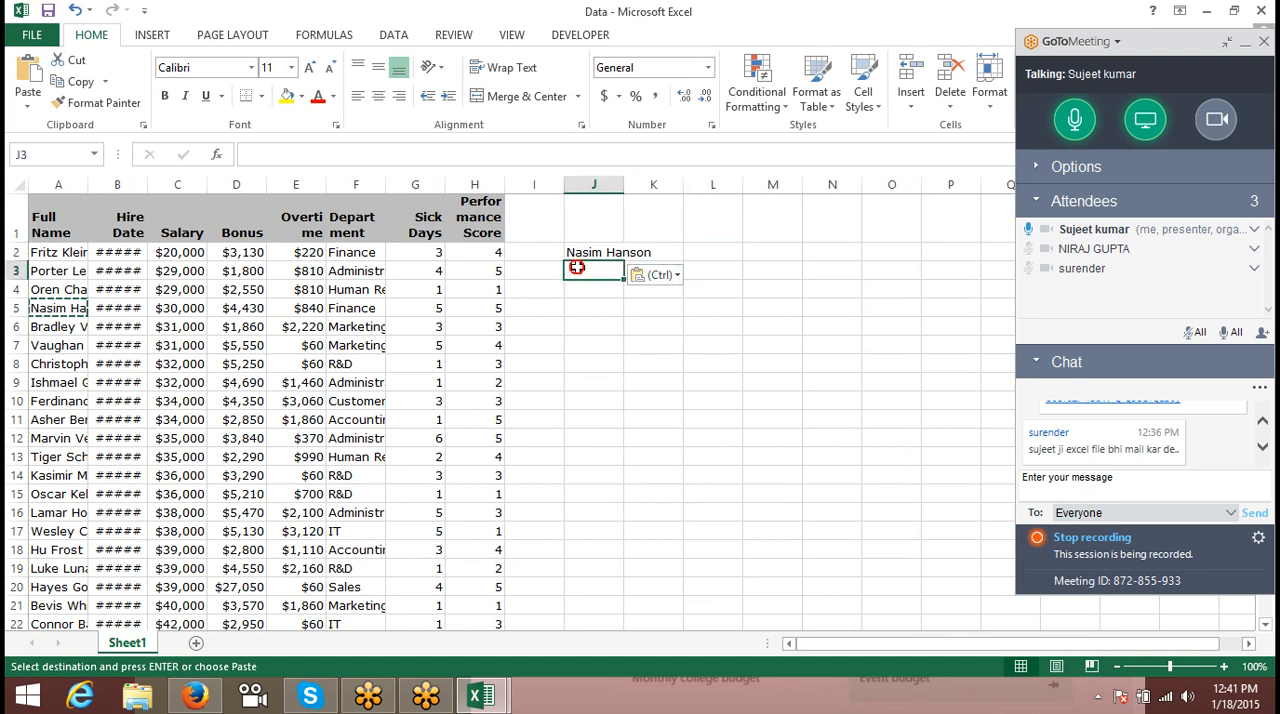
type("=m")
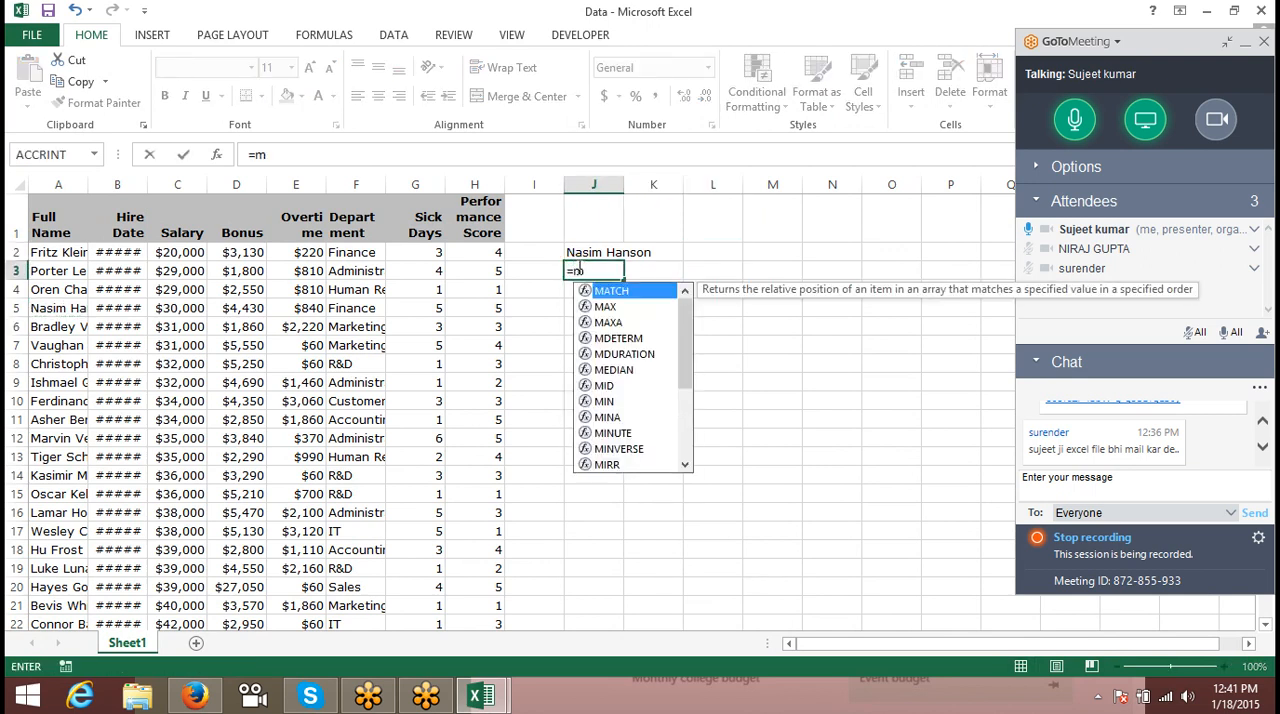
key("Tab")
key("Up")
type(",")
left_click(46, 182)
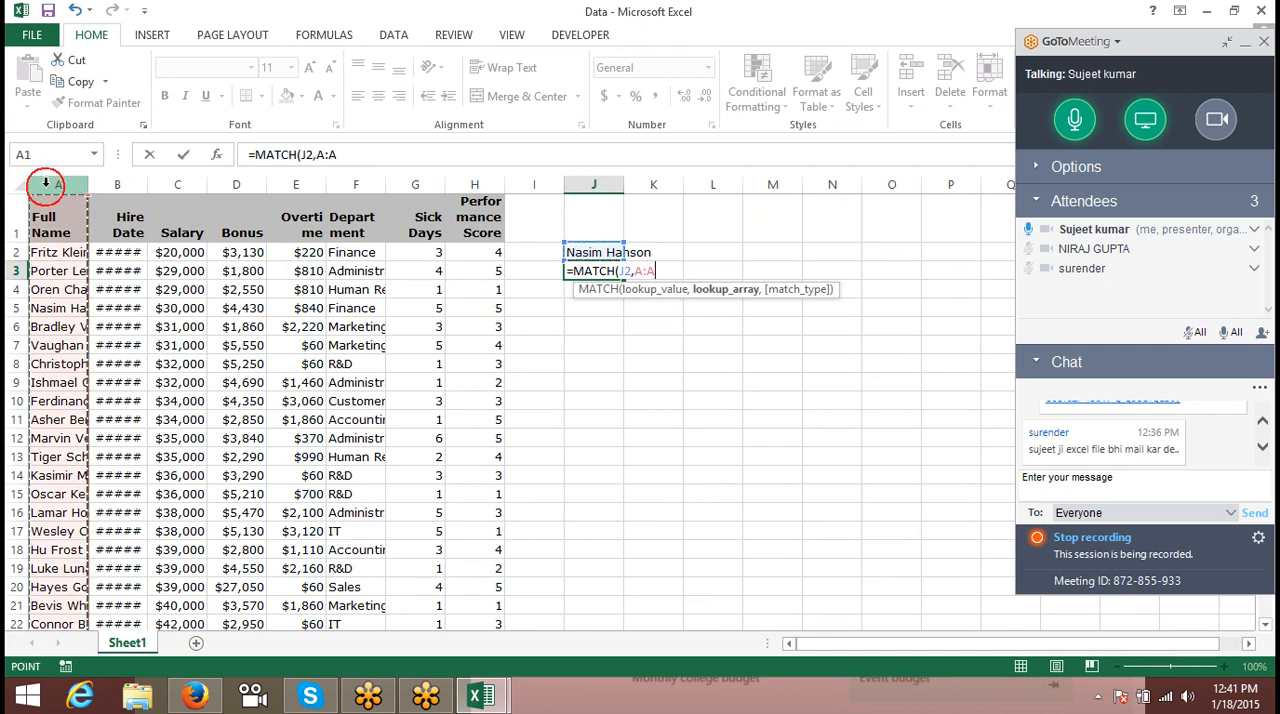
type(",0)")
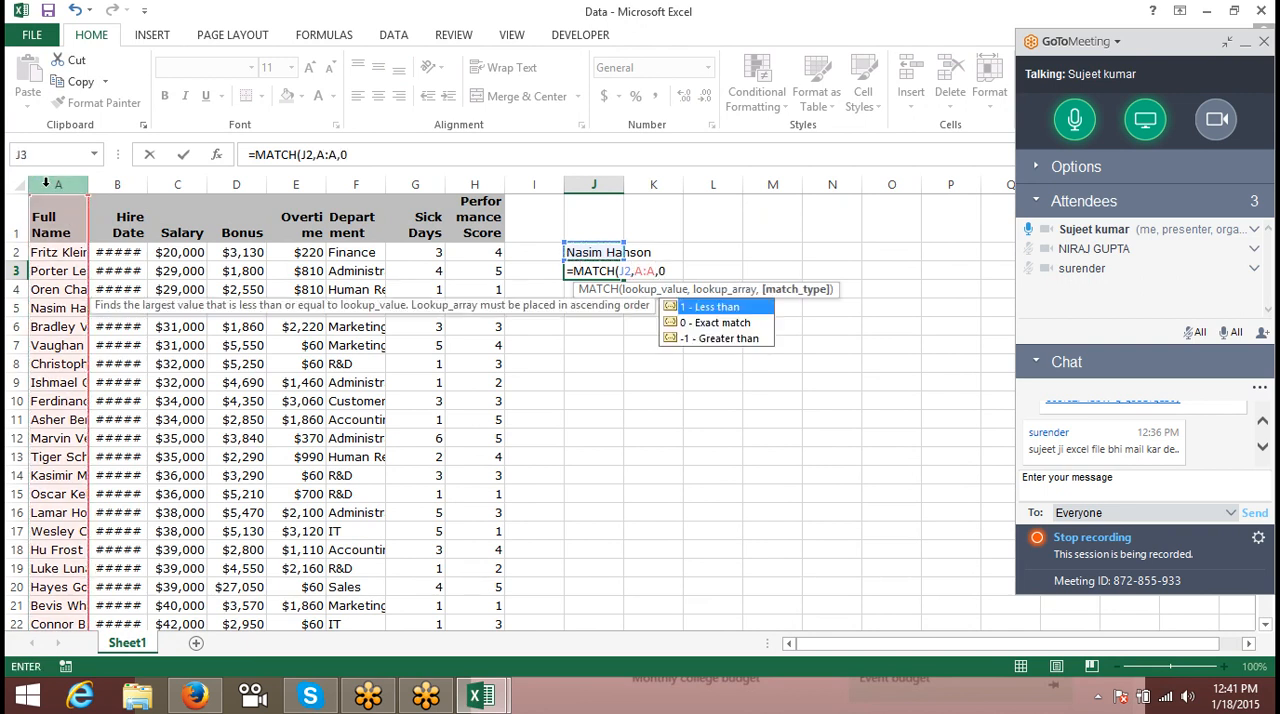
key("Return")
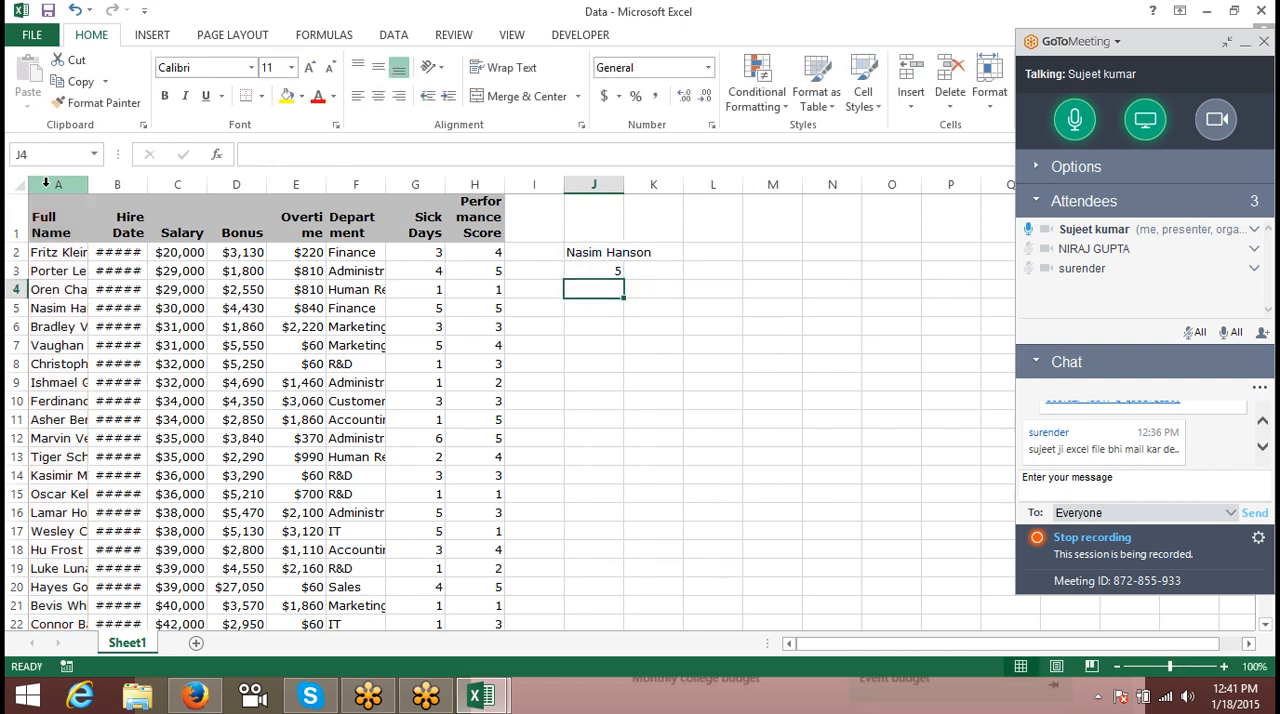
- Enter 1 in K3, beside the MATCH formula
key("Up")
key("Right")
type("1")
key("Tab")
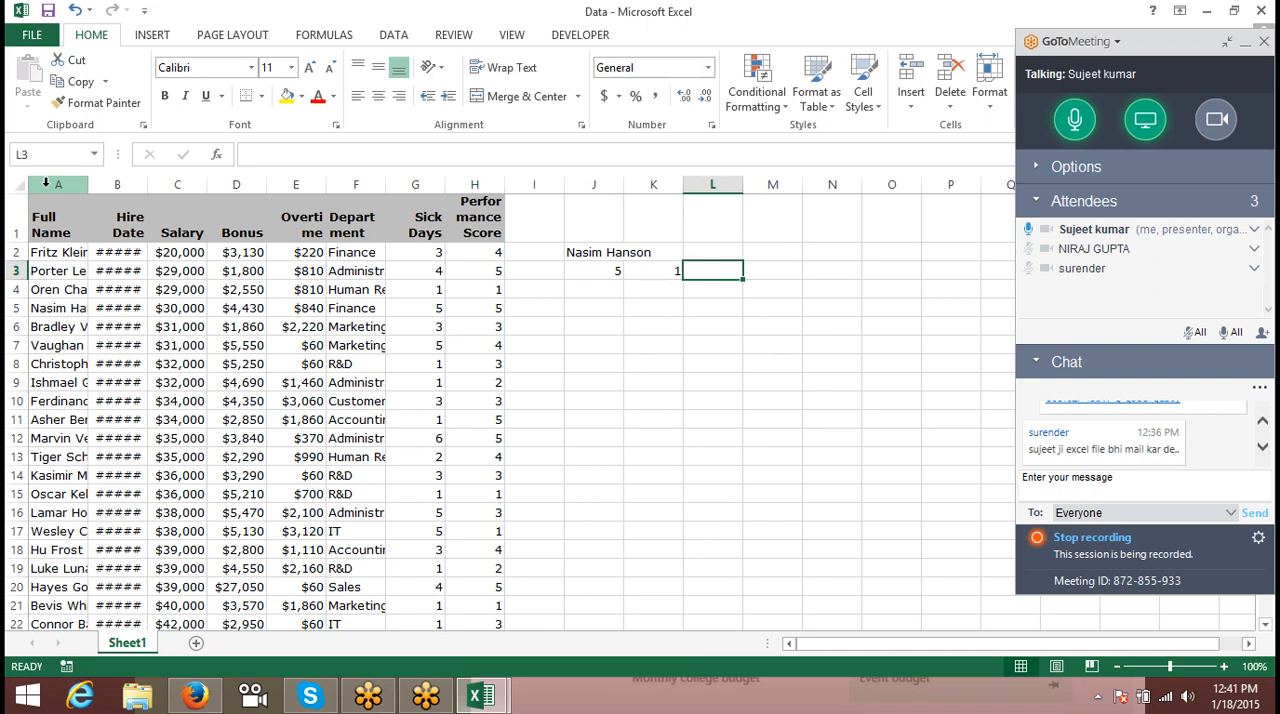
- Enter =INDEX(A:H,J3,K3) in L3 to return the table value at the row in J3 and column in K3
type("=in")
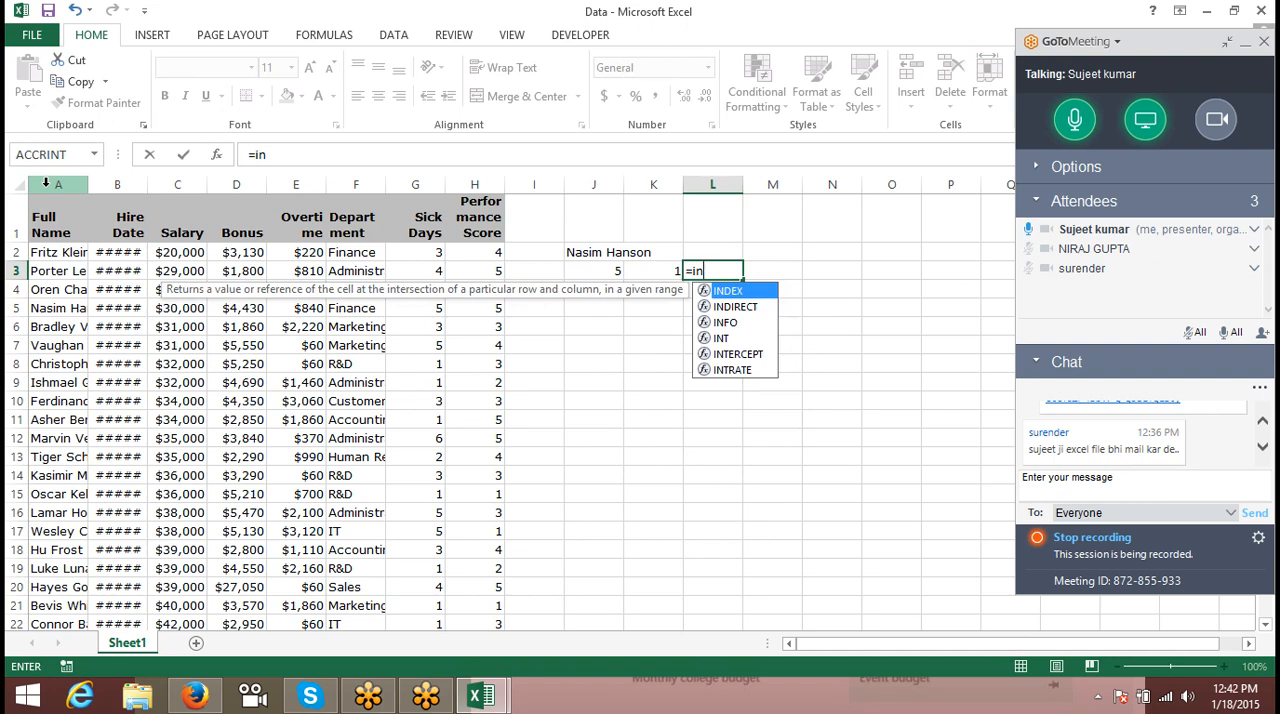
key("Tab")
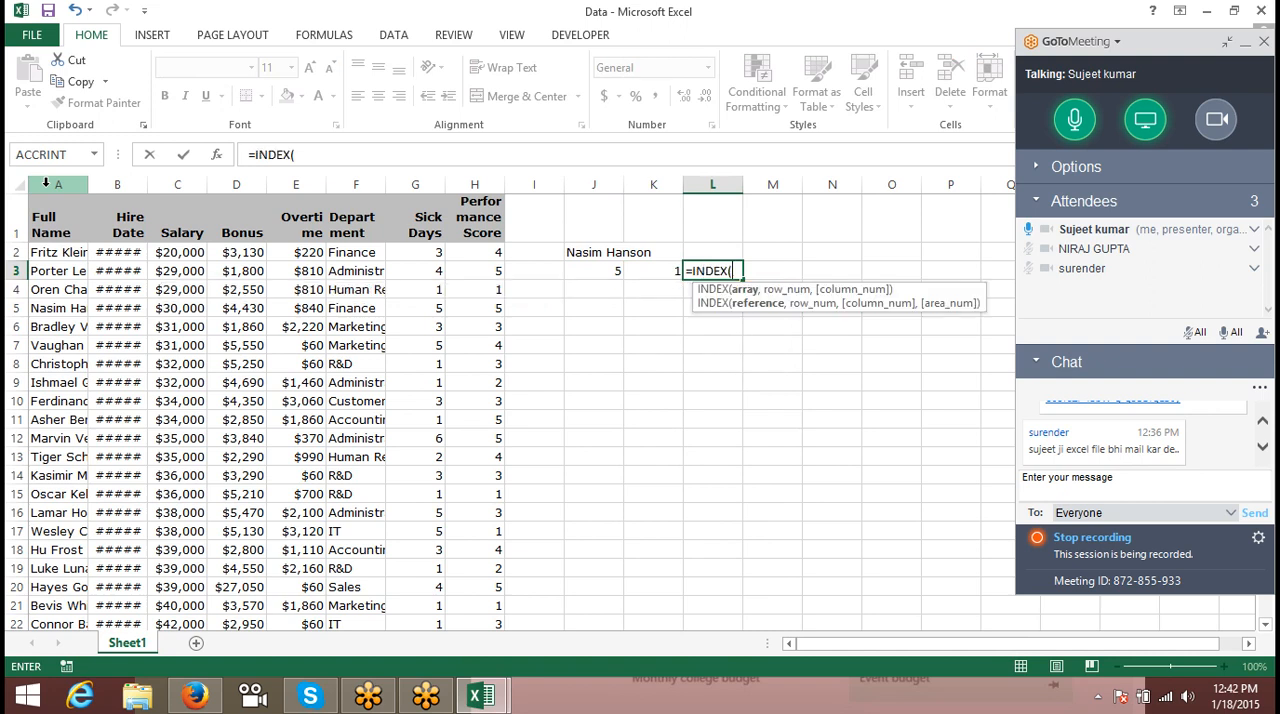
key("Left")
key("Left")
key("Left")
key("Left")
key("Left")
key("Left")
key("Left")
key("Left")
key("Left")
key("Left")
key("Left")
key("ctrl+space")
key("shift+Right")
key("shift+Right")
key("shift+Right")
key("shift+Right")
key("shift+Right")
key("shift+Right")
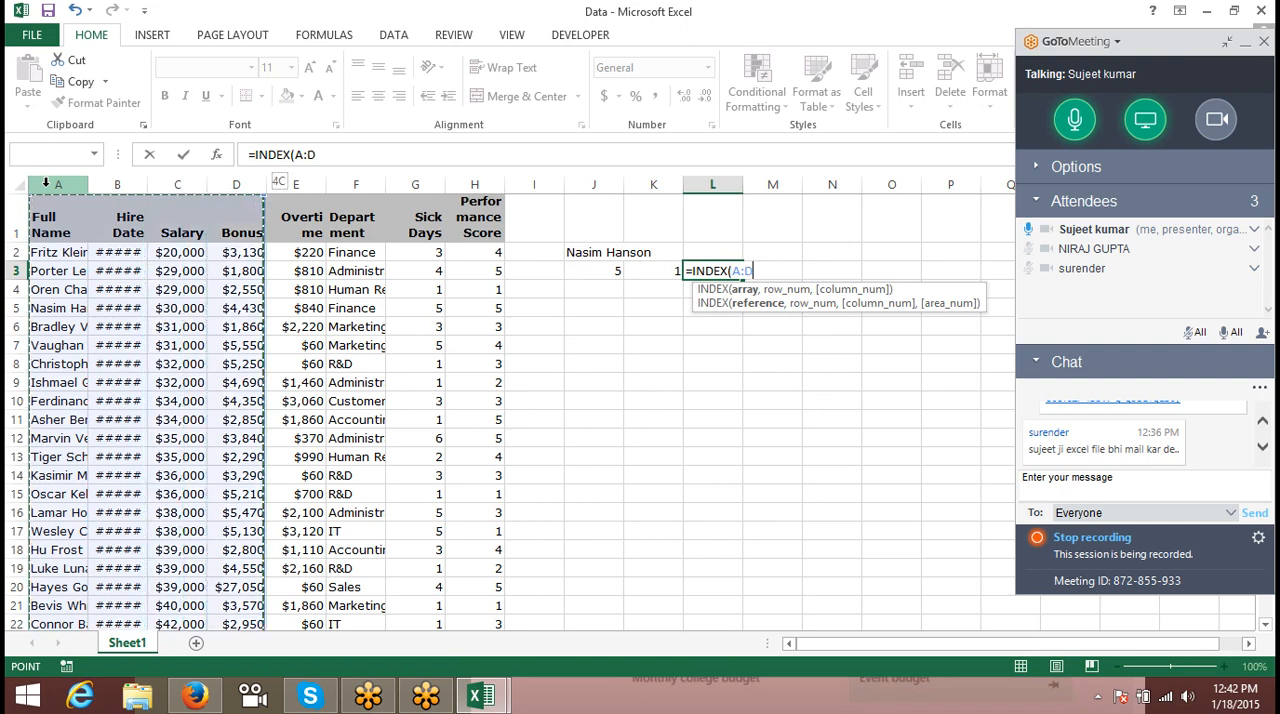
key("shift+Right")
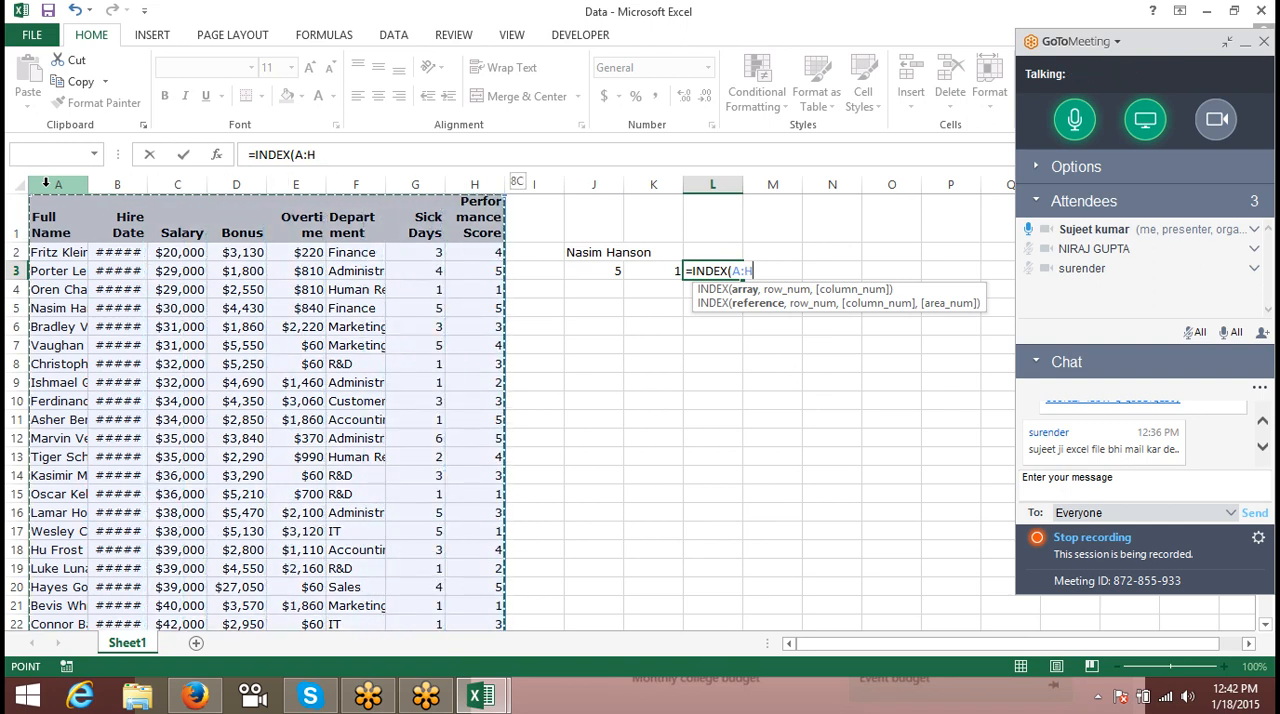
type(",")
key("Left")
key("Left")
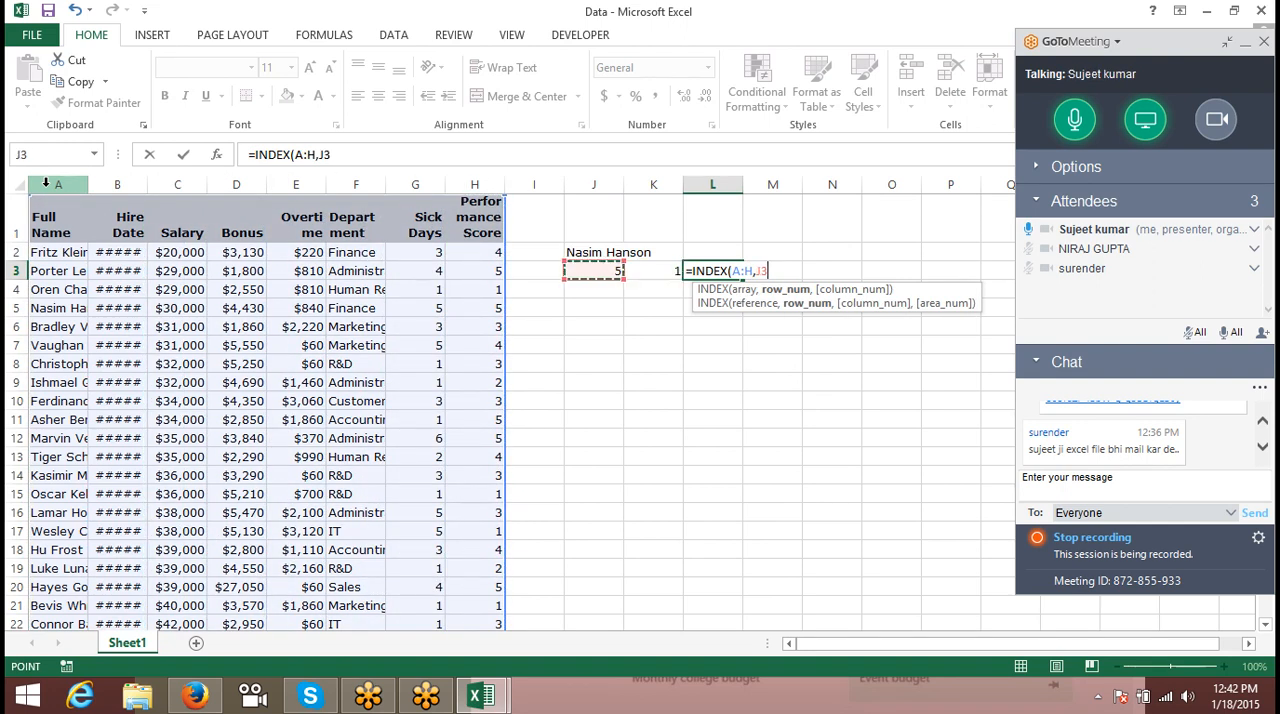
type(",")
key("Left")
key("Return")
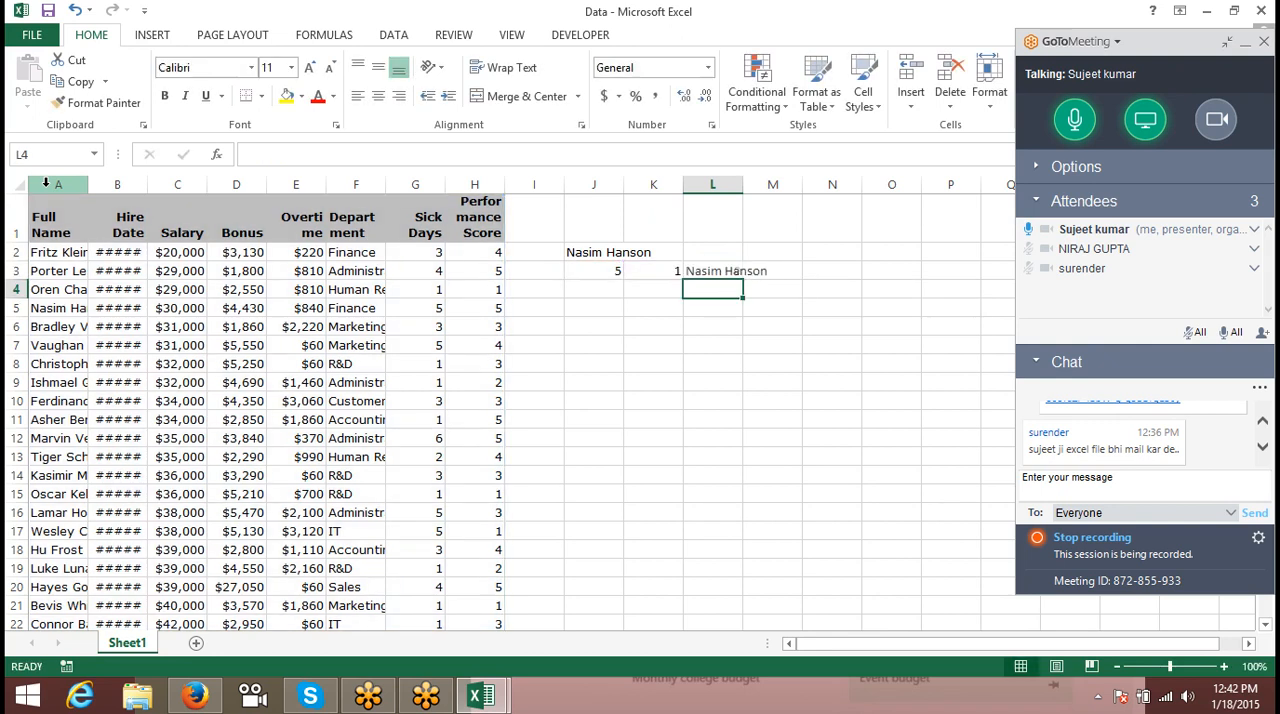
key("Up")
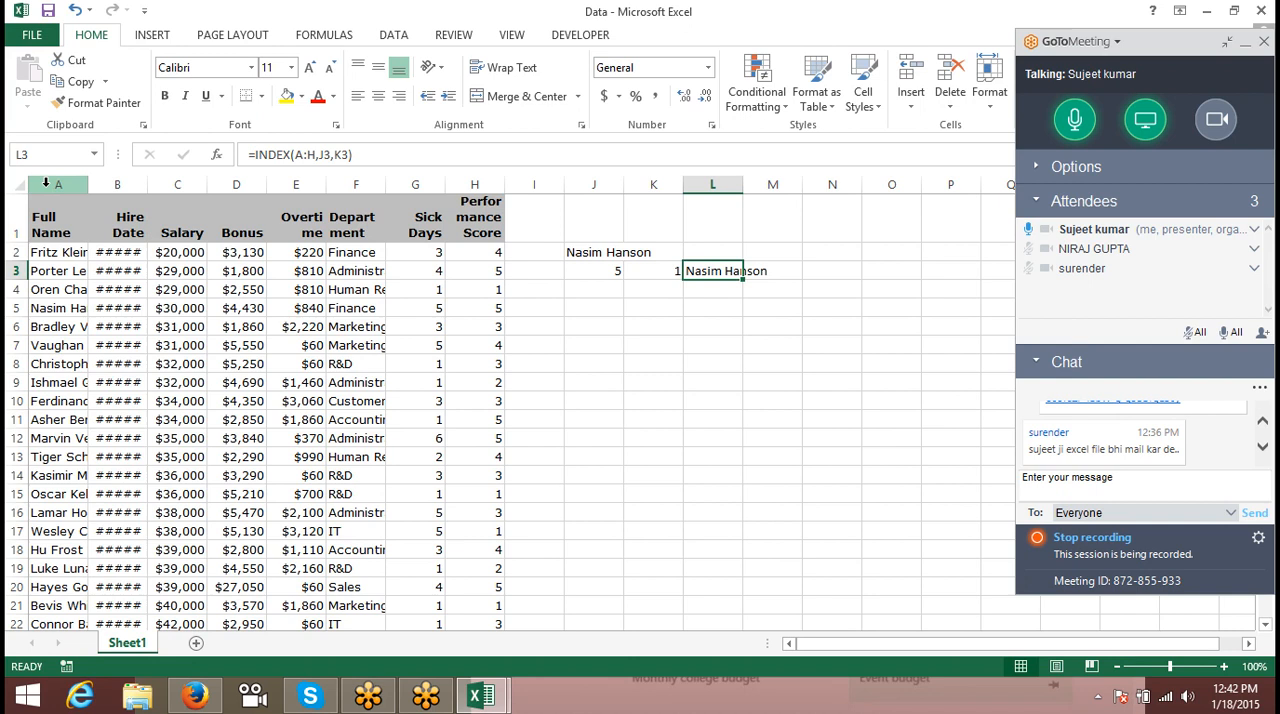
- Set the column number in K3 to 3 and select the INDEX formula cell L3
key("Left")
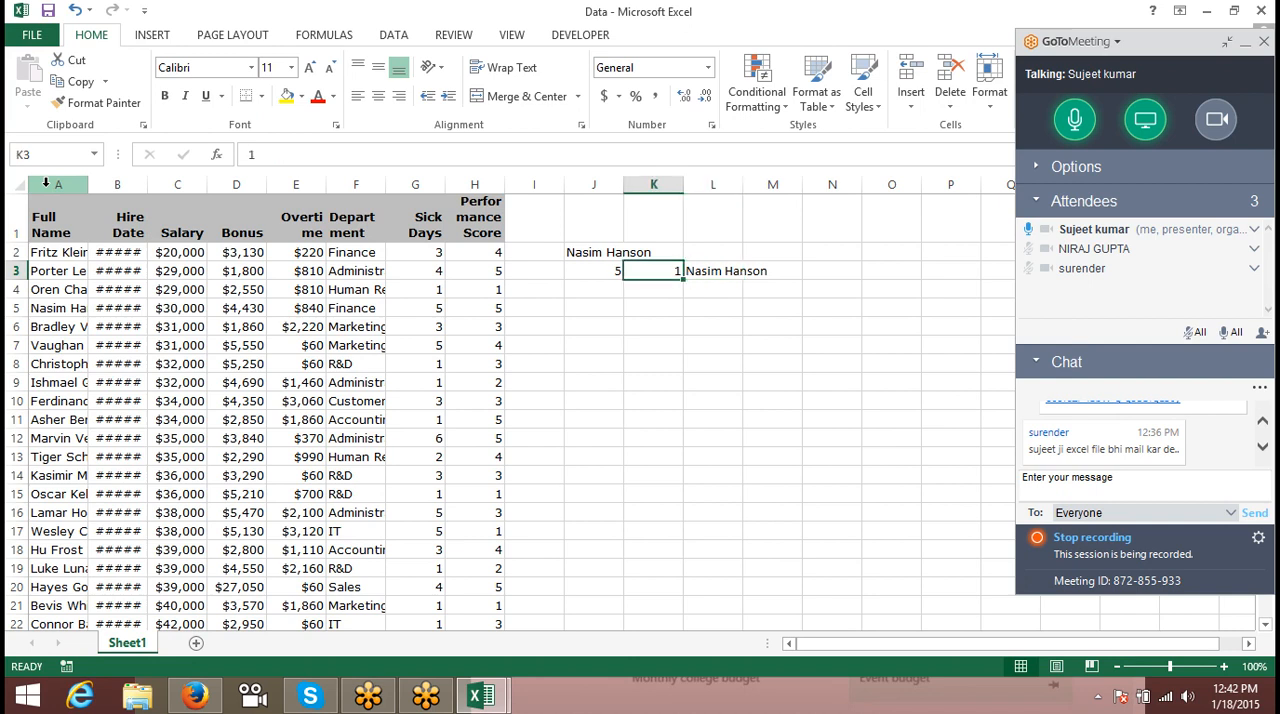
type("3")
key("Return")
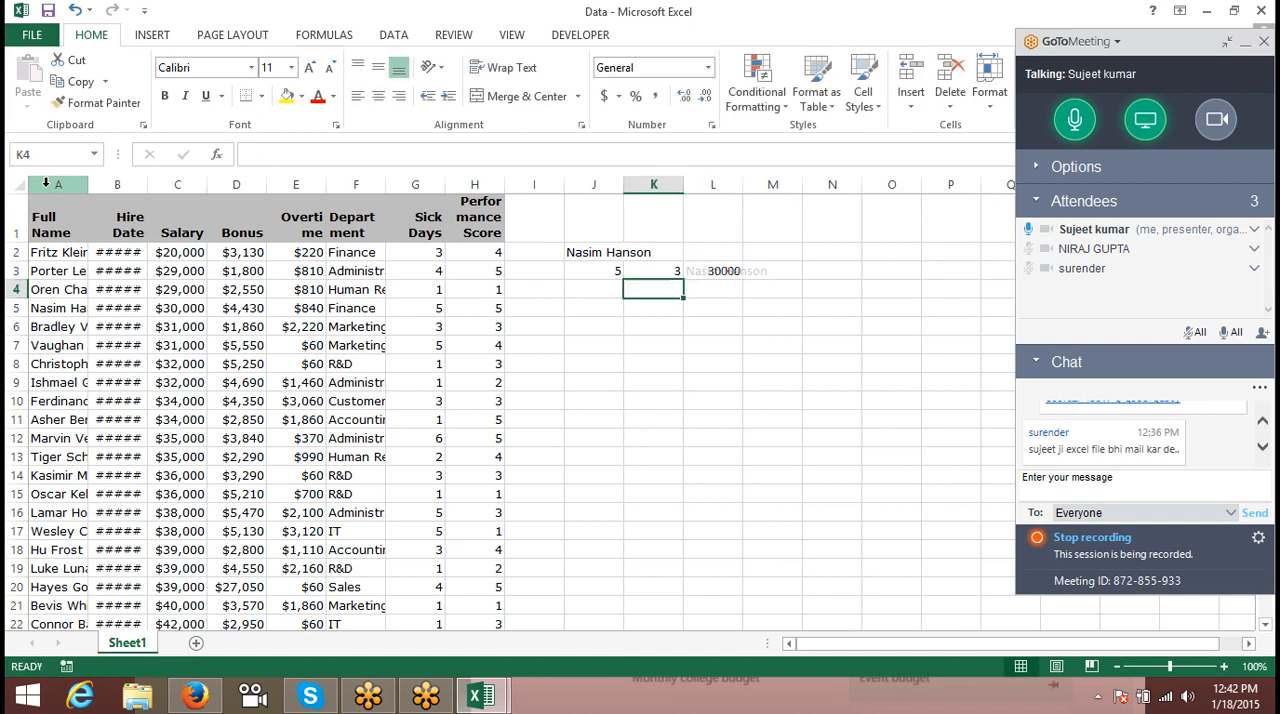
key("Up")
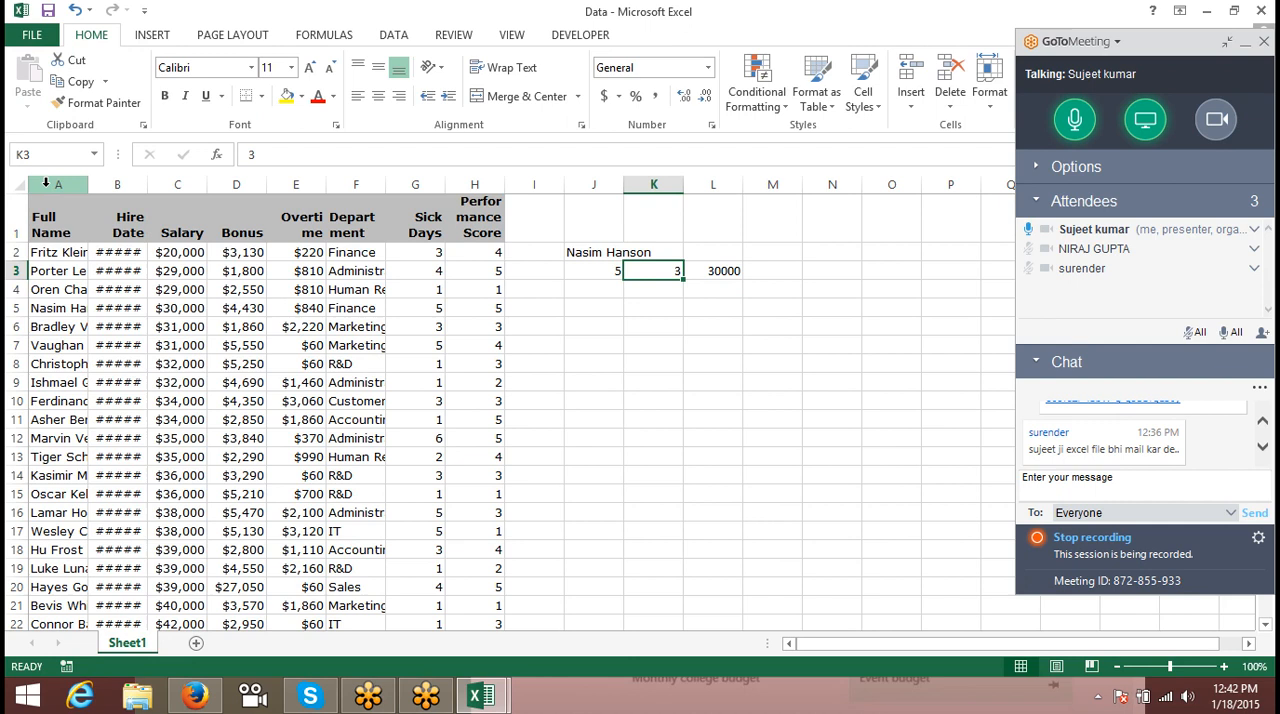
key("Right")
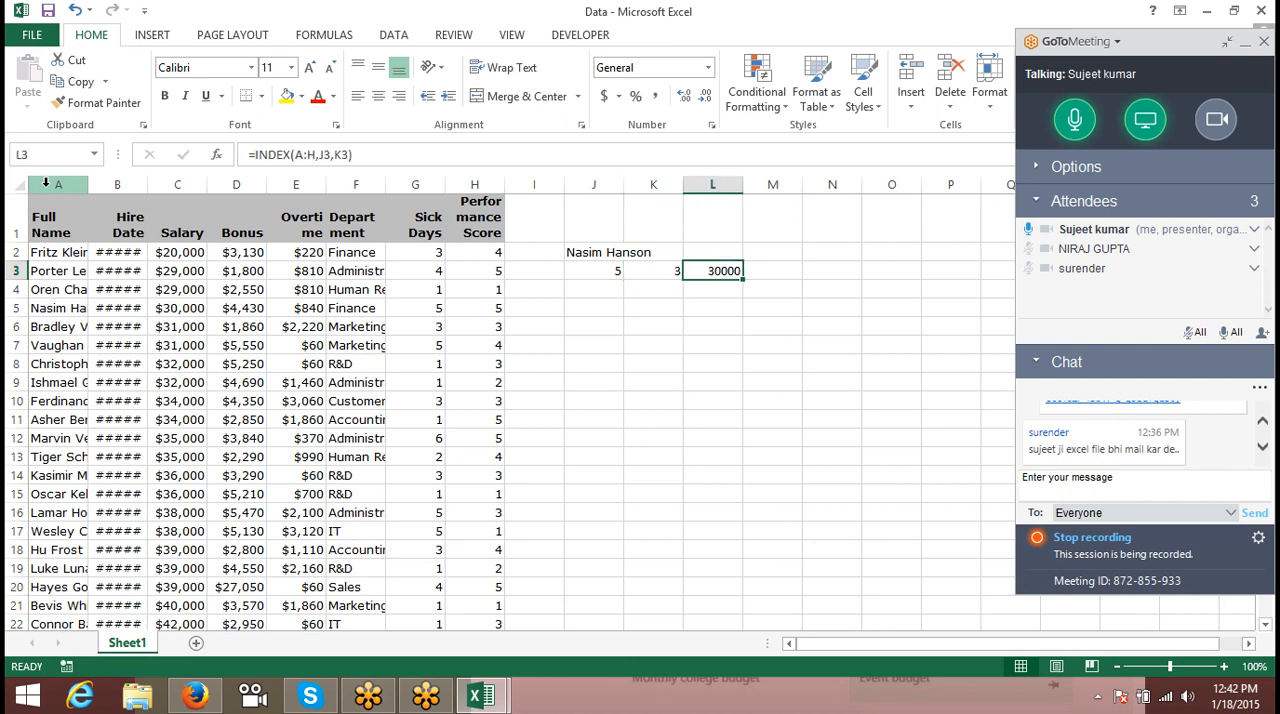
- Compare the INDEX result in L3 with the matching employee's Salary cell C5 in the table
key("Left")
key("Left")
key("Left")
key("Left")
key("Left")
key("Left")
key("Left")
key("Left")
key("Left")
key("Left")
key("Left")
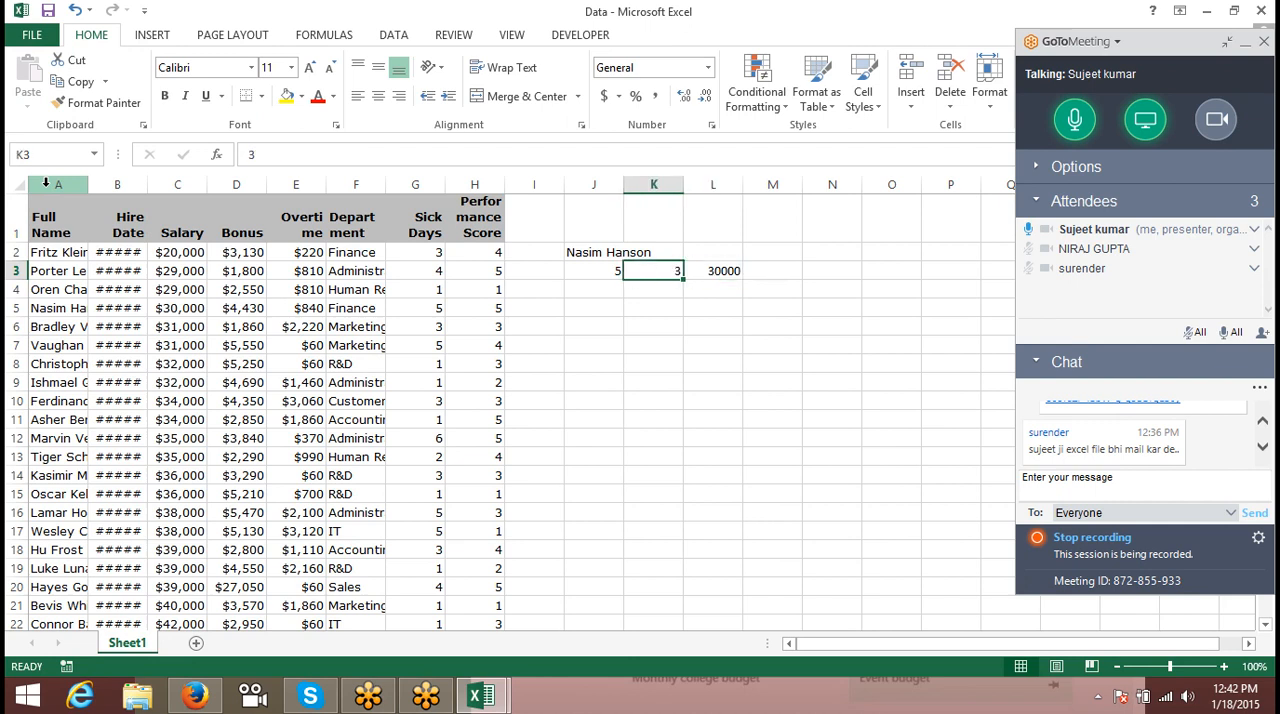
key("Down")
key("Down")
key("Right")
key("Right")
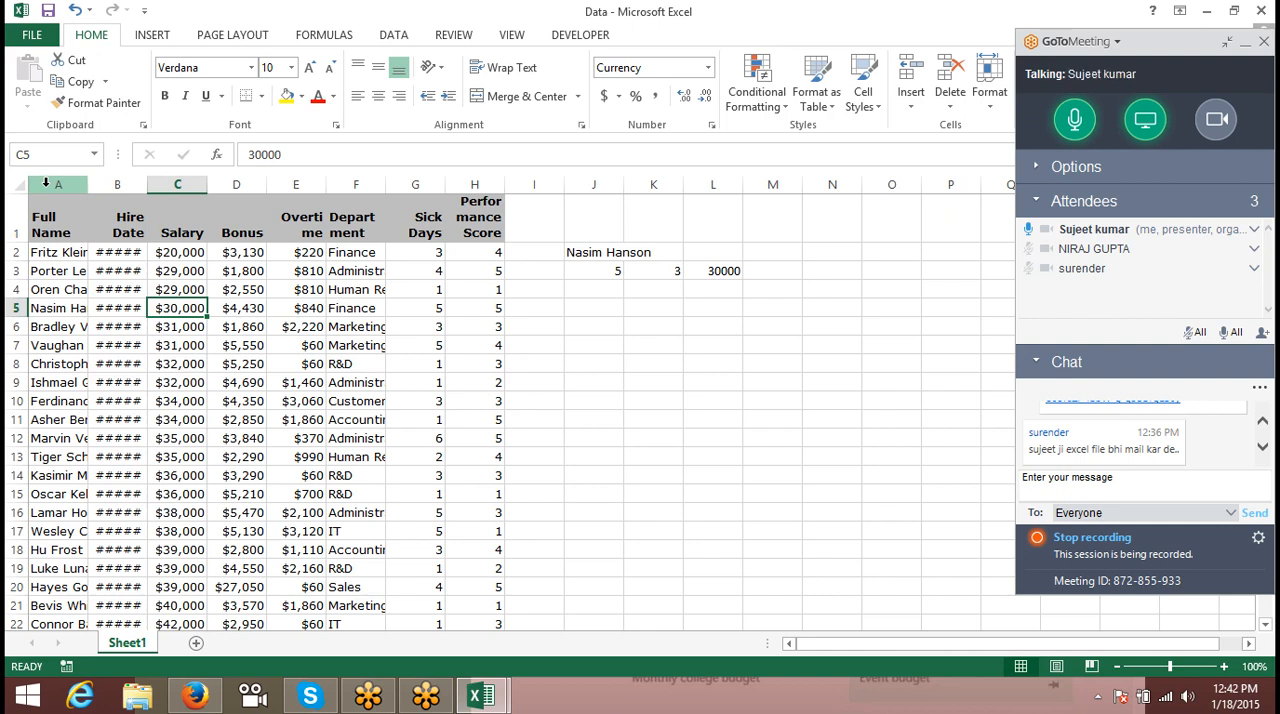
key("Right")
key("Right")
key("Right")
key("Right")
key("Right")
key("Right")
key("Right")
key("Right")
key("Right")
key("Right")
key("Right")
key("Right")
key("Up")
key("Left")
key("Left")
key("Left")
key("Up")
key("Down")
key("Left")
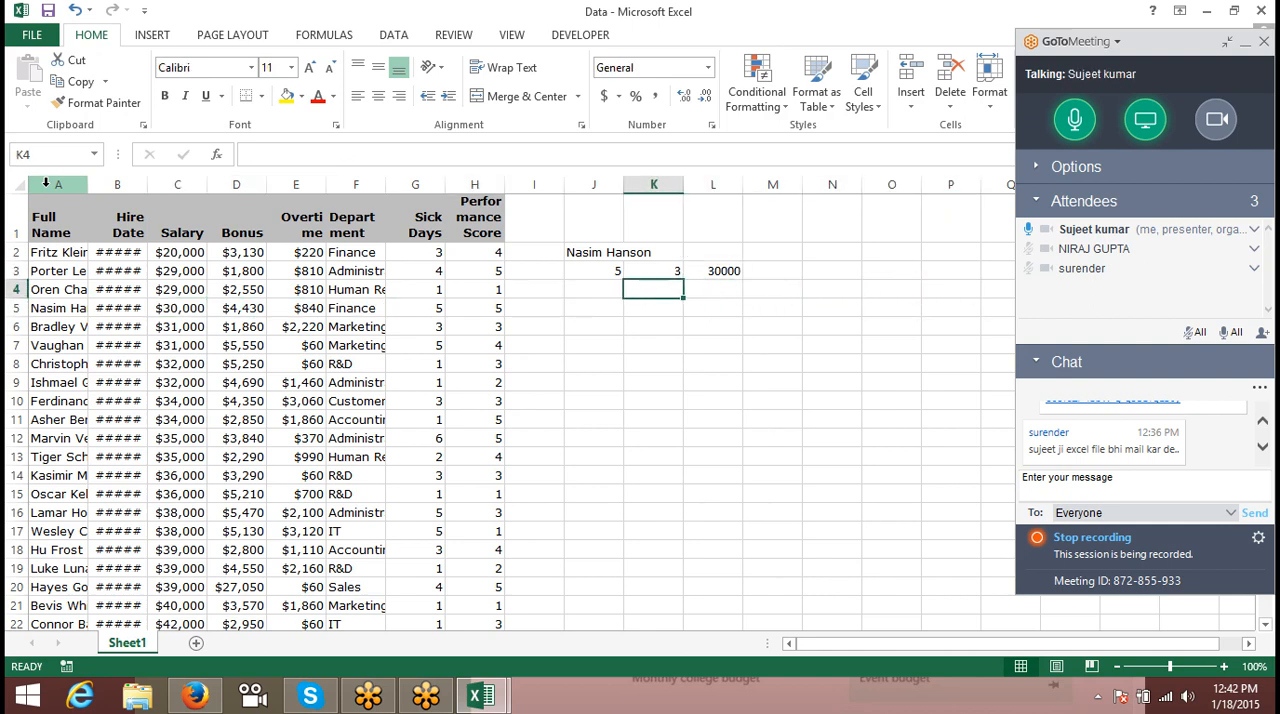
type("=add")
key("Tab")
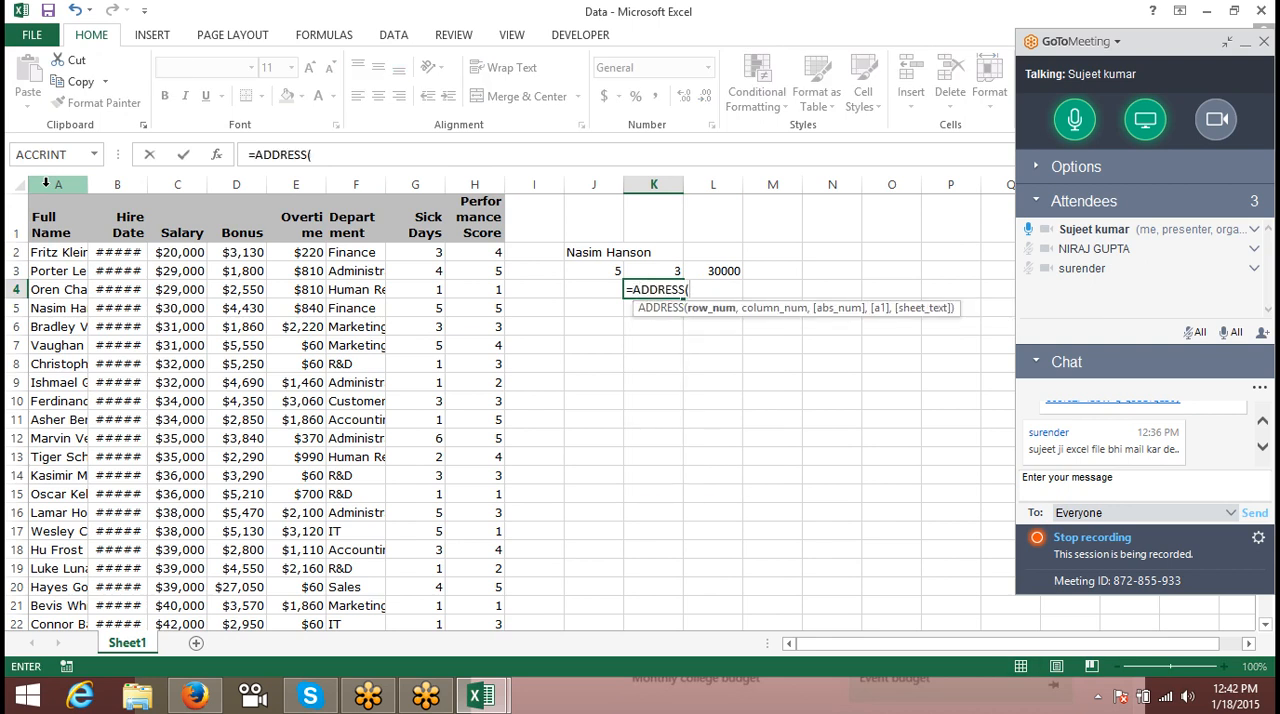
key("Escape")
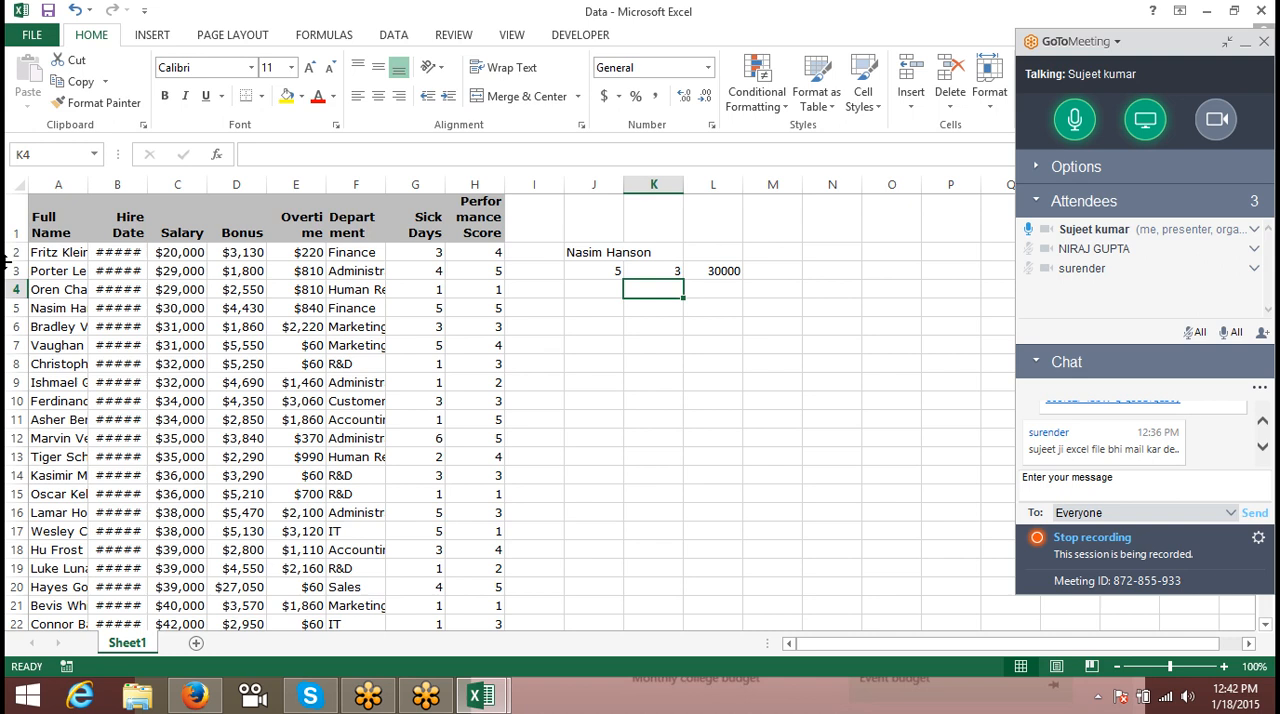
- Enter =ADDRESS(J3,K3) in K4 to return the cell reference for the row in J3 and column in K3
type("=")
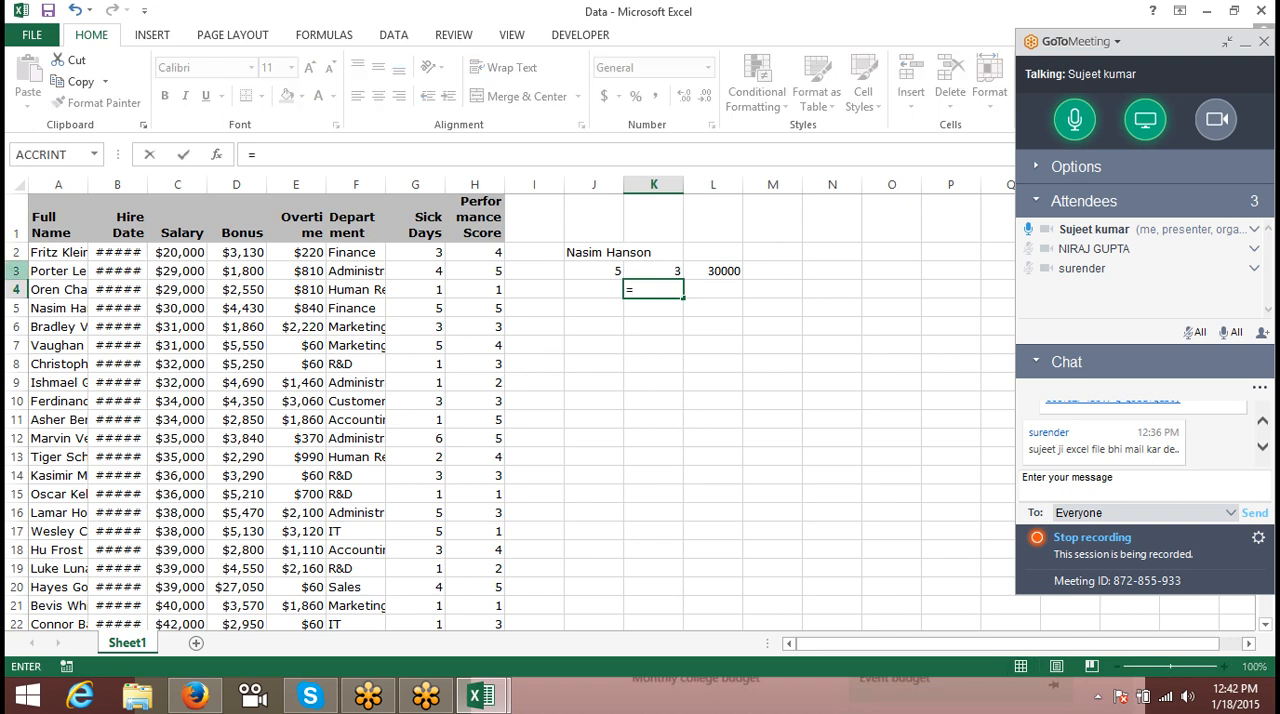
type("ad")
key("Tab")
key("Left")
key("Up")
type(",")
key("Up")
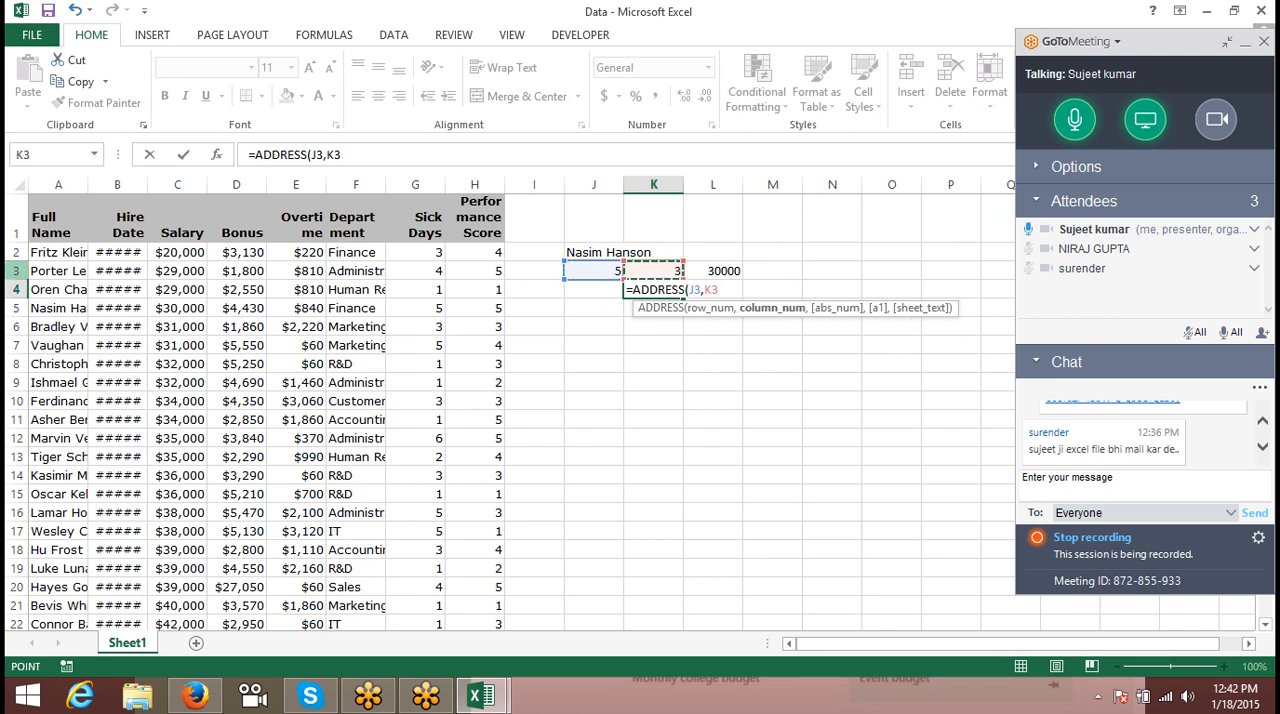
key("Return")
key("Return")
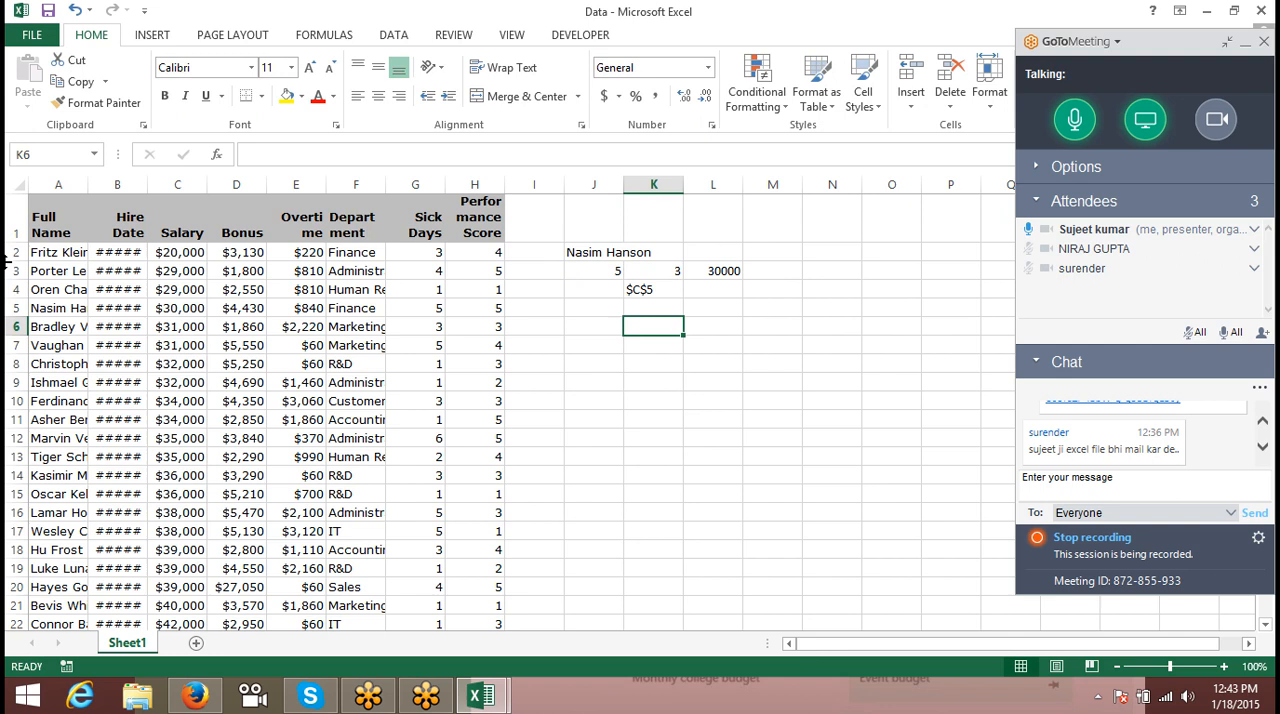
- Examine the ADDRESS formula in K4, the INDEX formula in L3 with its referenced ranges, and the MATCH formula in J3
key("Up")
key("Up")
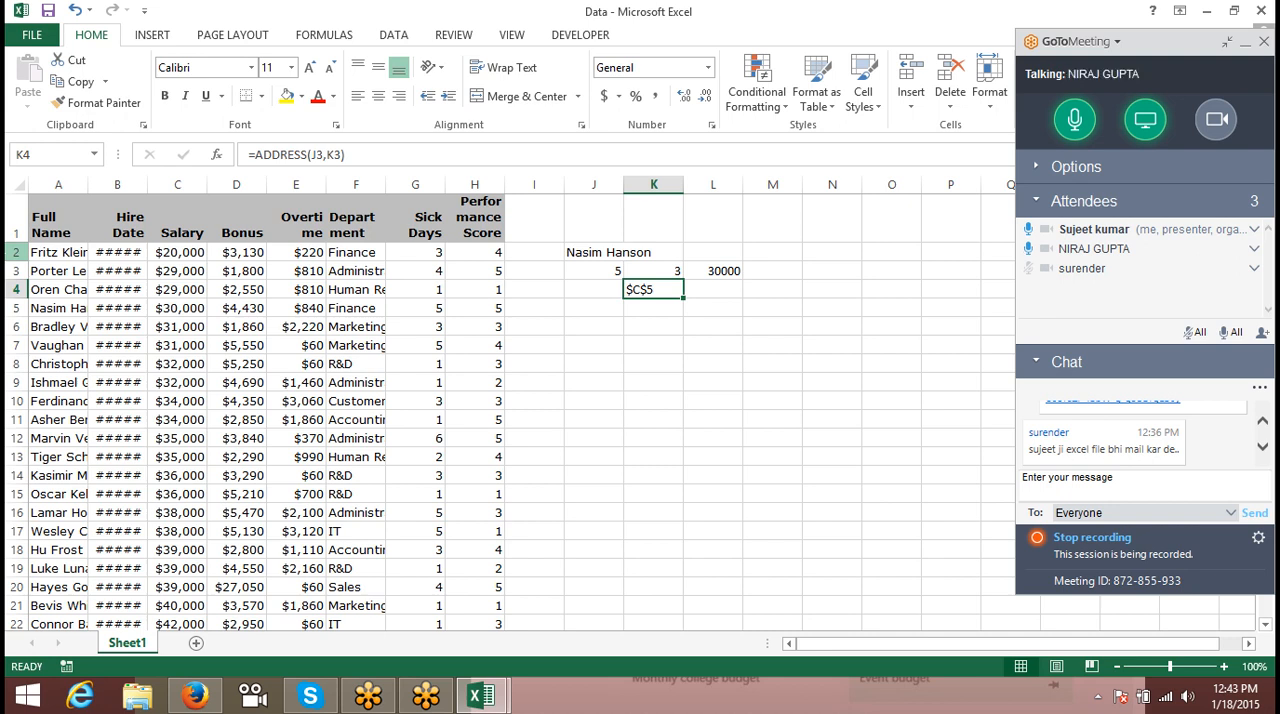
key("Up")
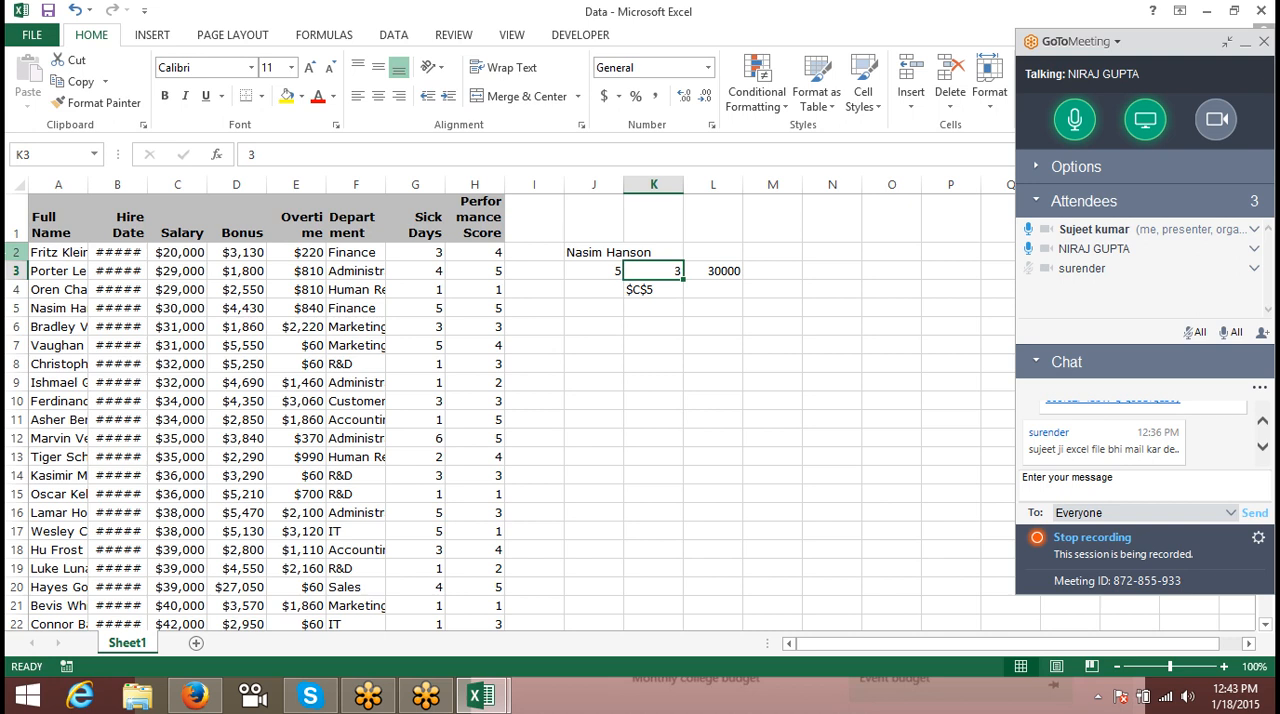
key("Right")
key("Left")
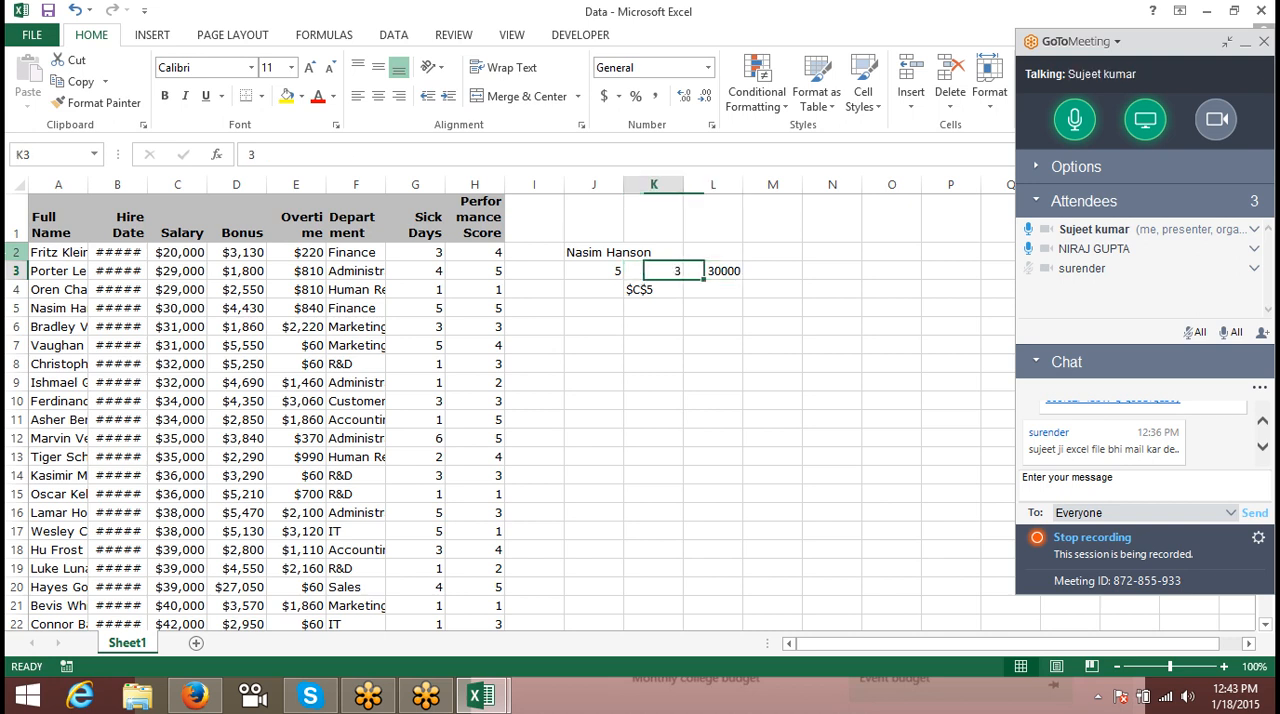
key("Left")
key("Right")
key("Right")
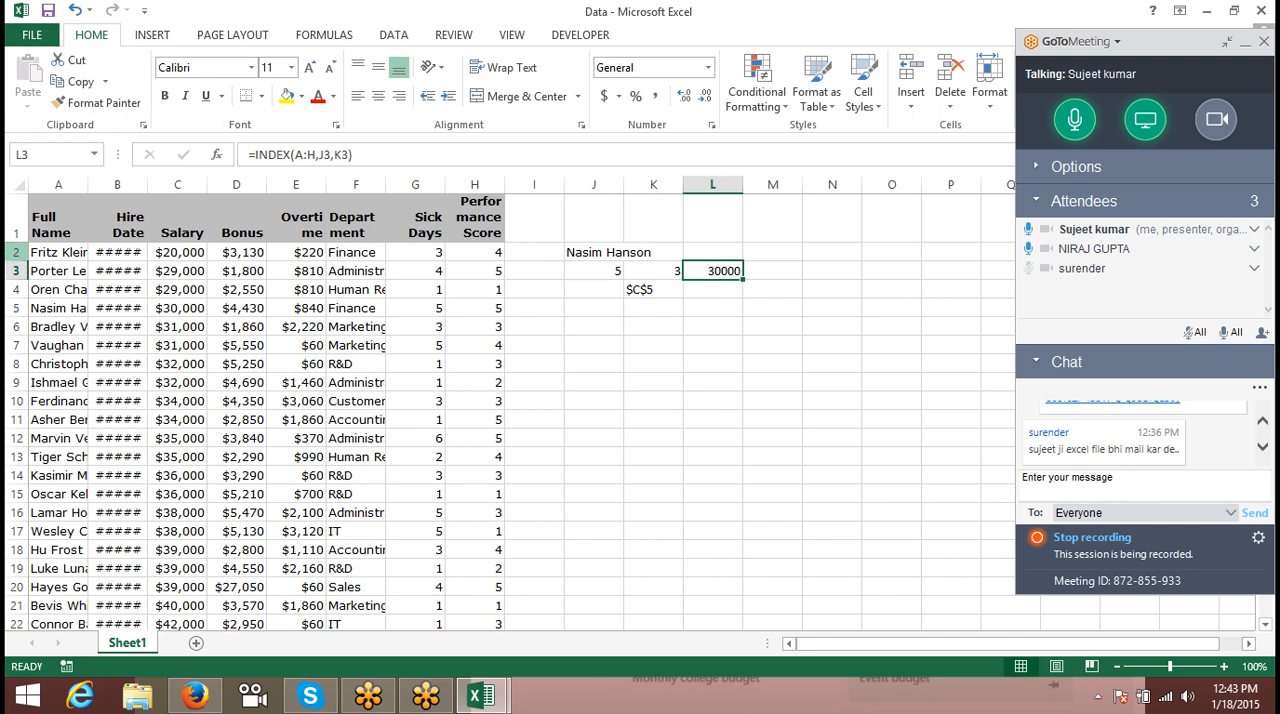
key("F2")
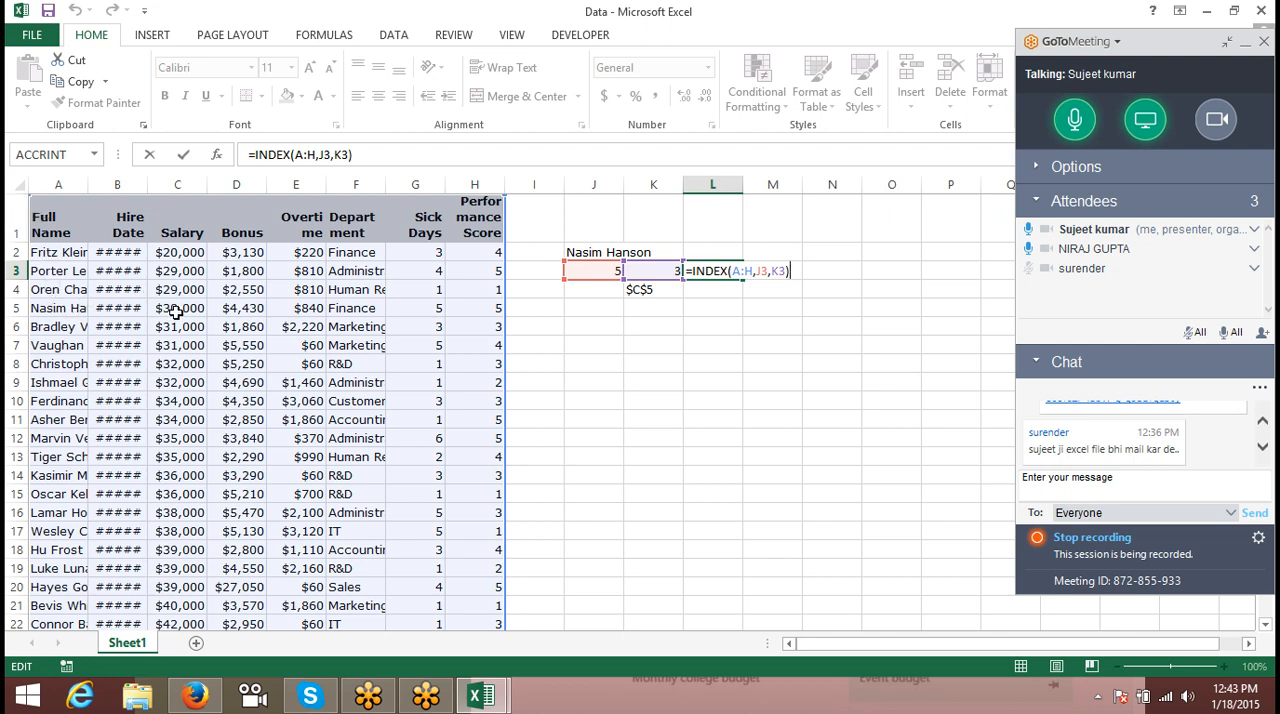
key("Return")
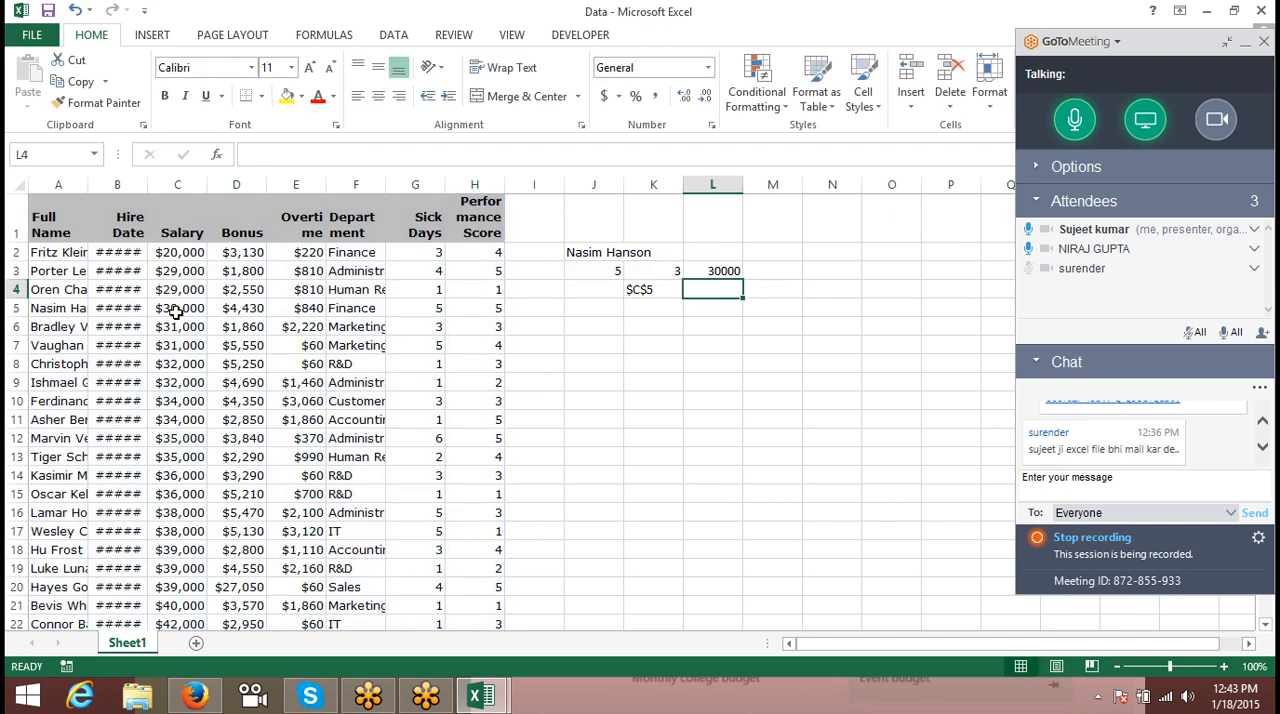
key("Up")
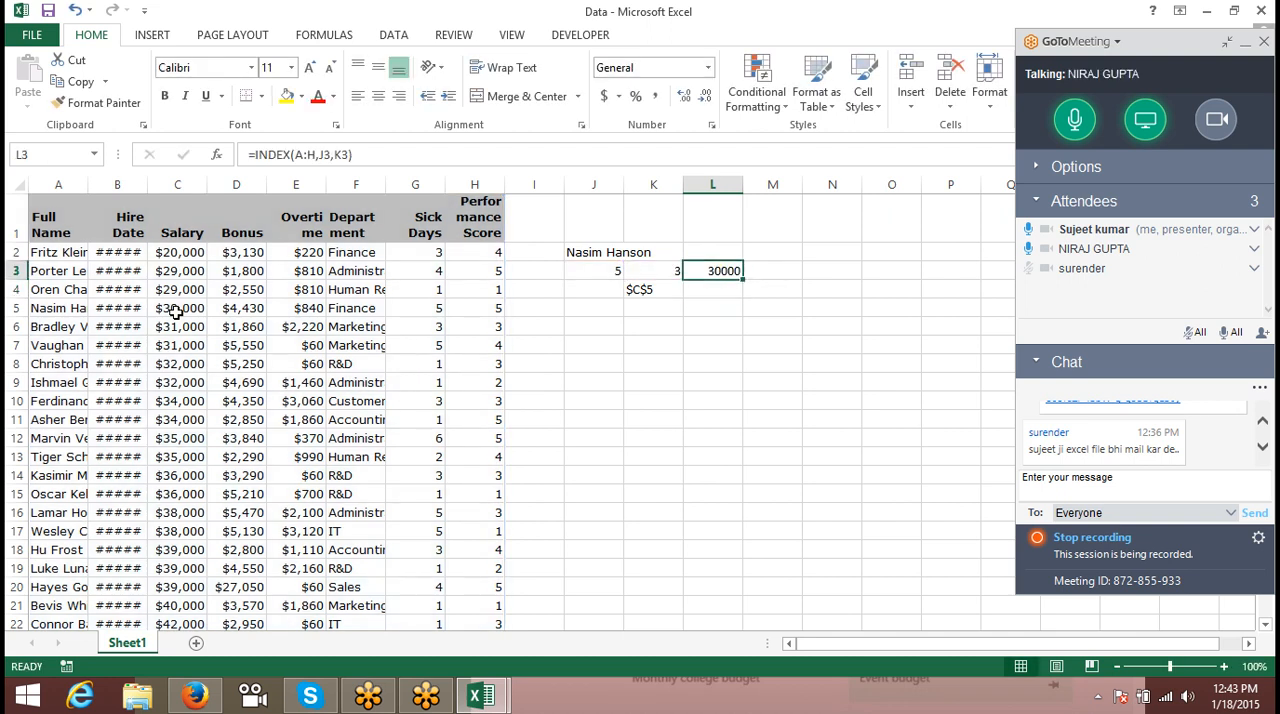
key("Left")
key("Left")
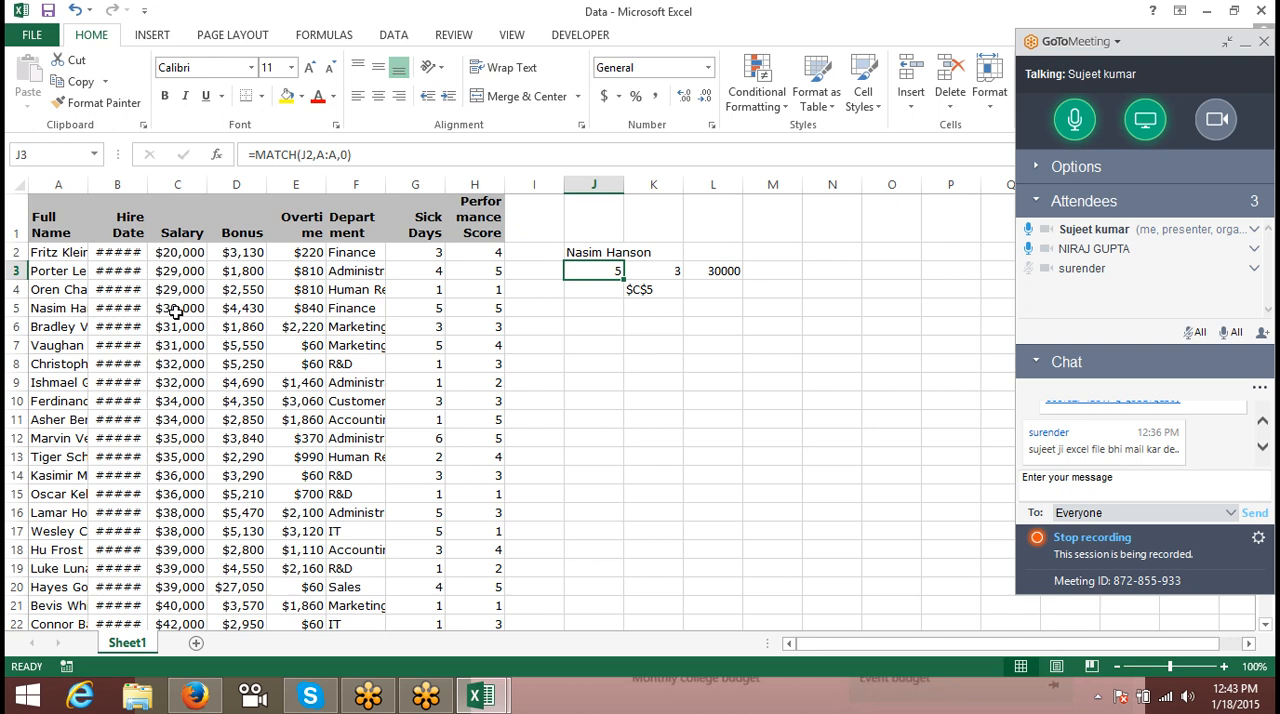
key("Right")
key("Right")
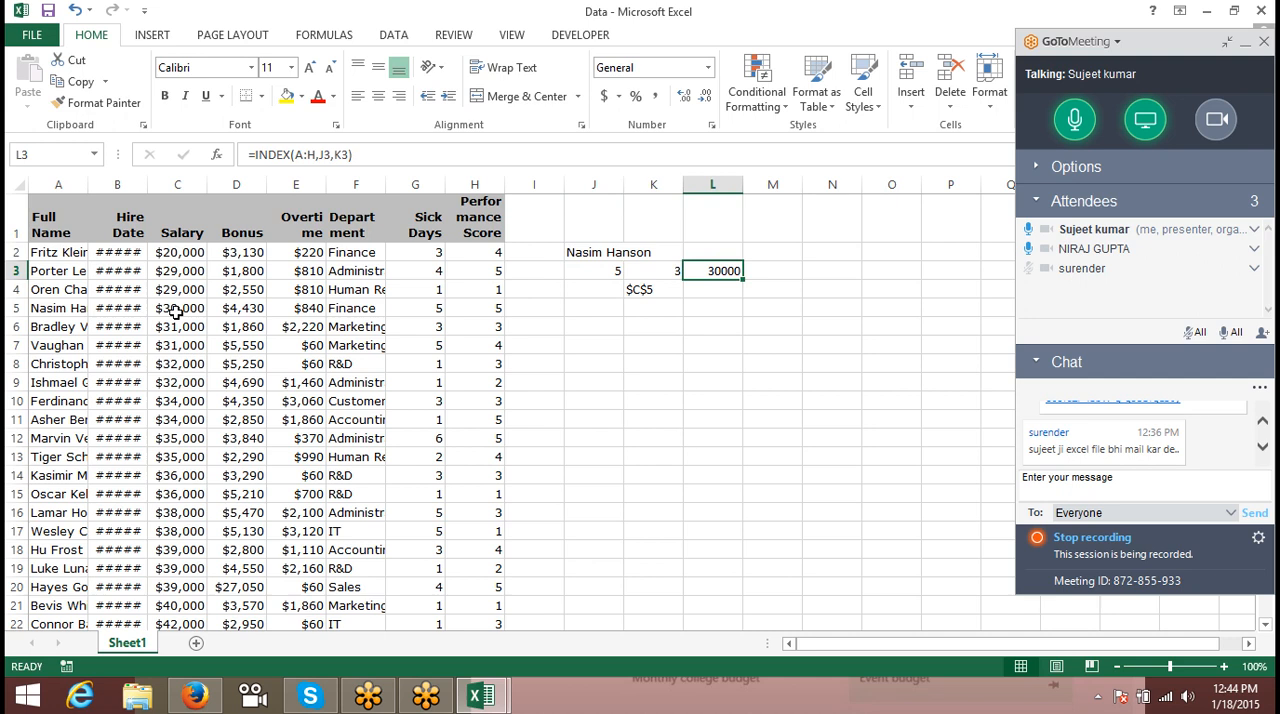
key("Left")
key("Left")
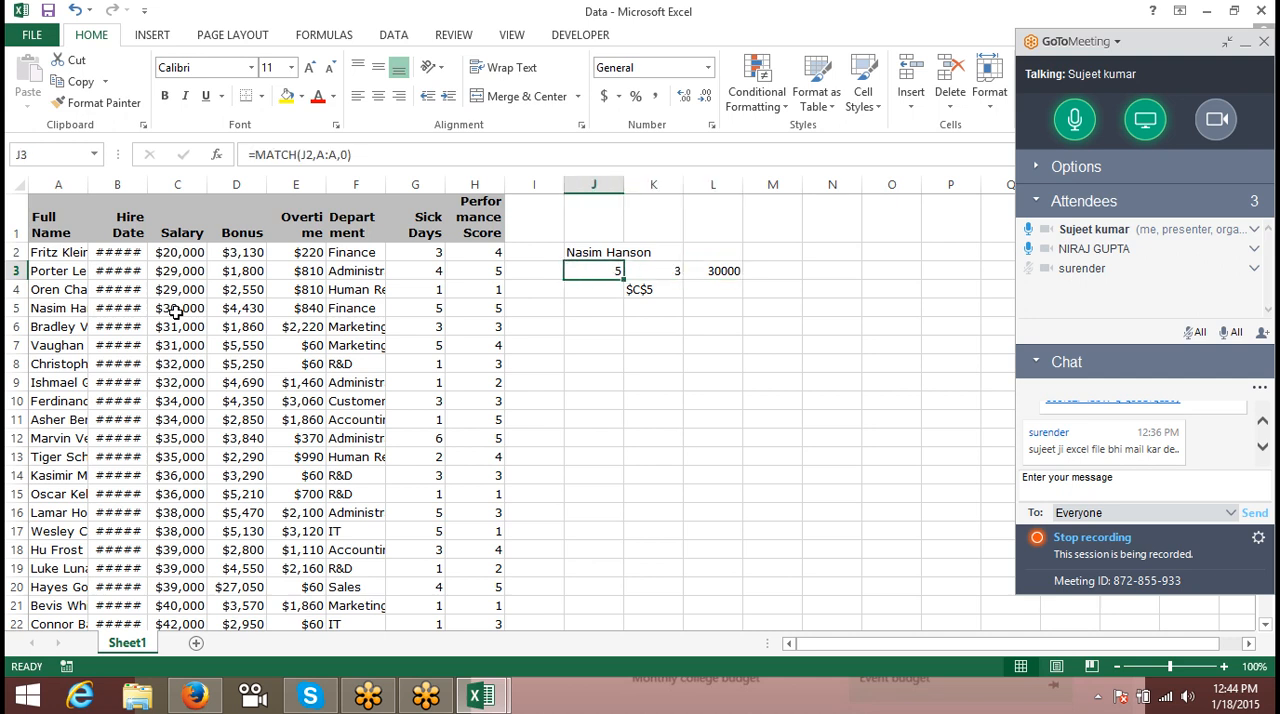
left_click(640, 289)
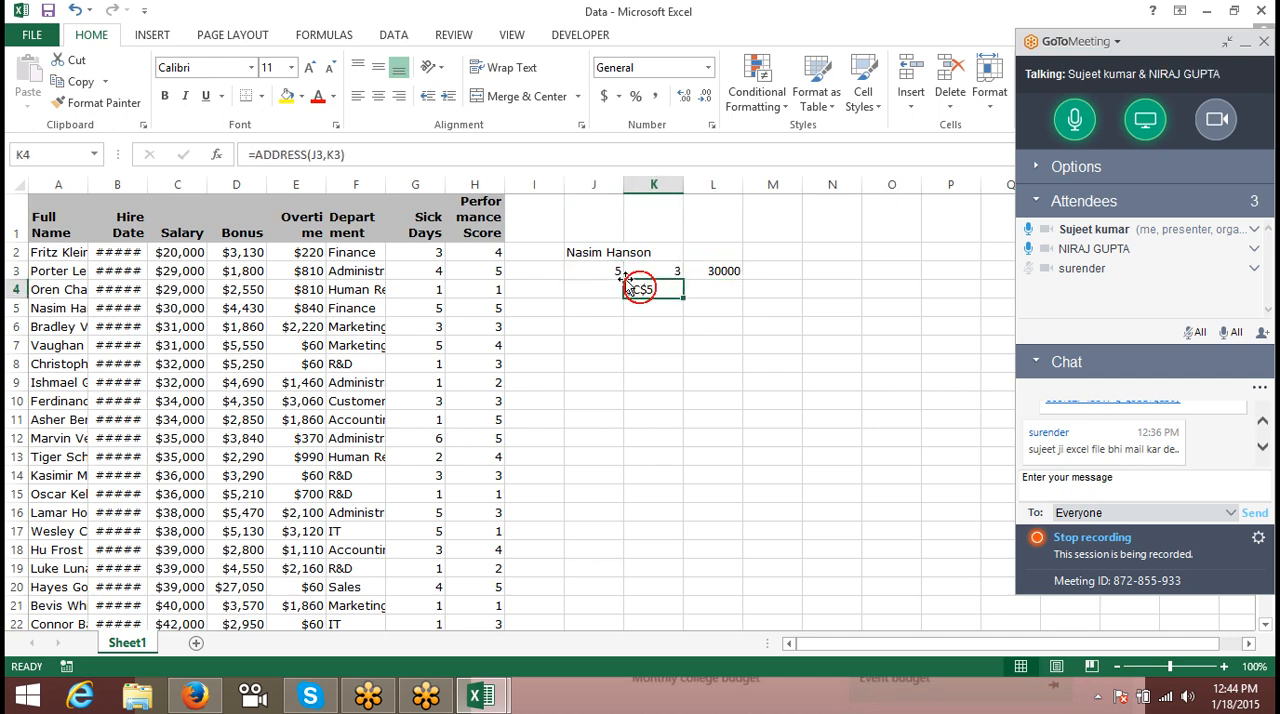
- Enter the text C5 in J6, below the lookup formulas
left_click(582, 325)
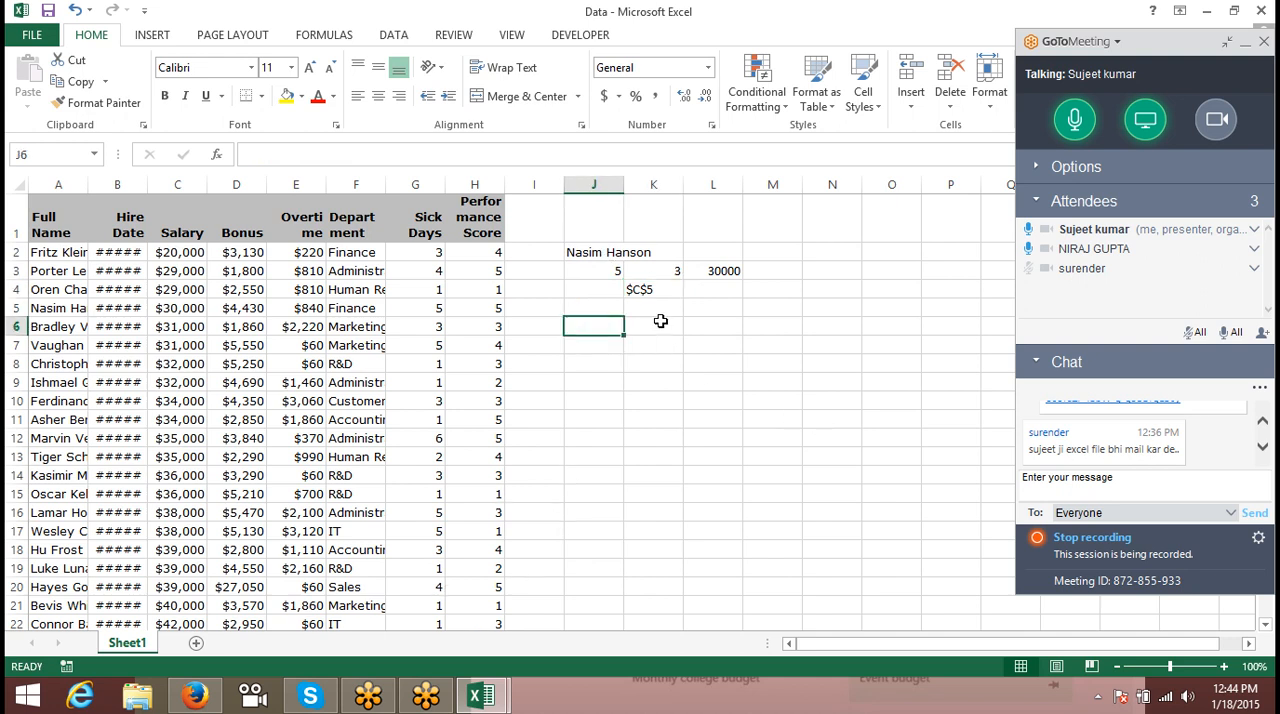
type("C")
type("5")
key("BackSpace")
type("5")
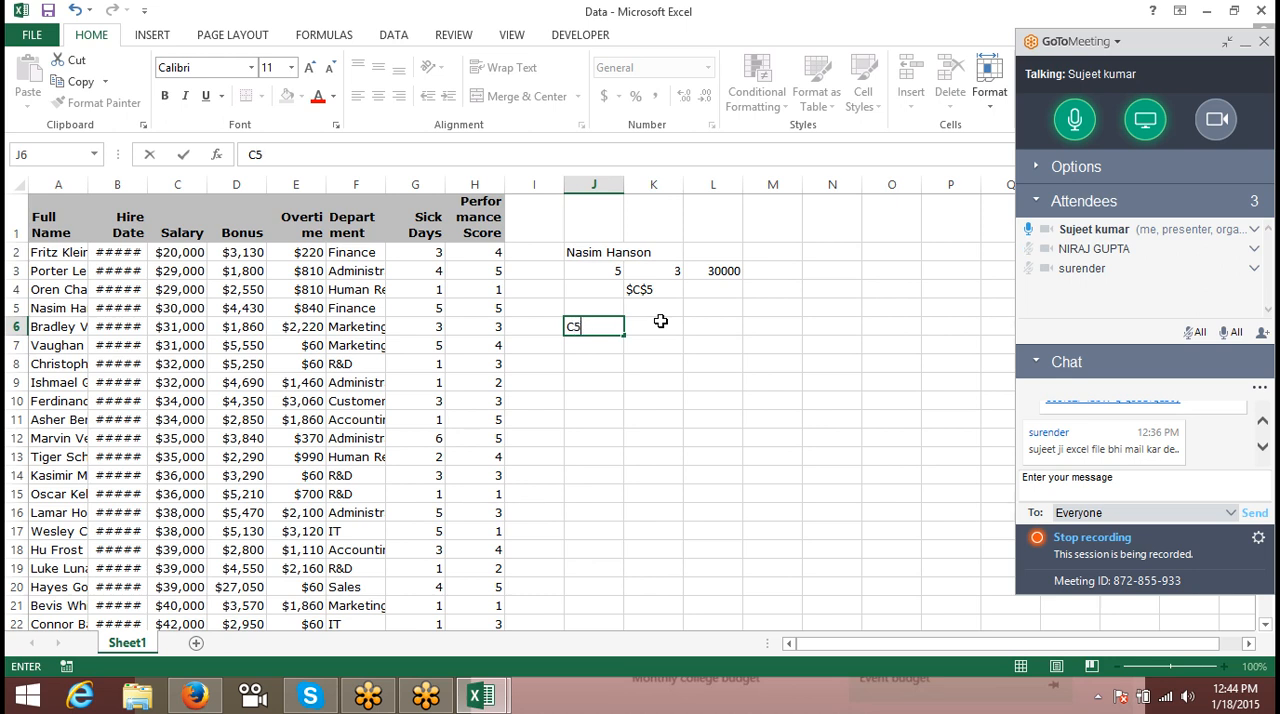
left_click(660, 321)
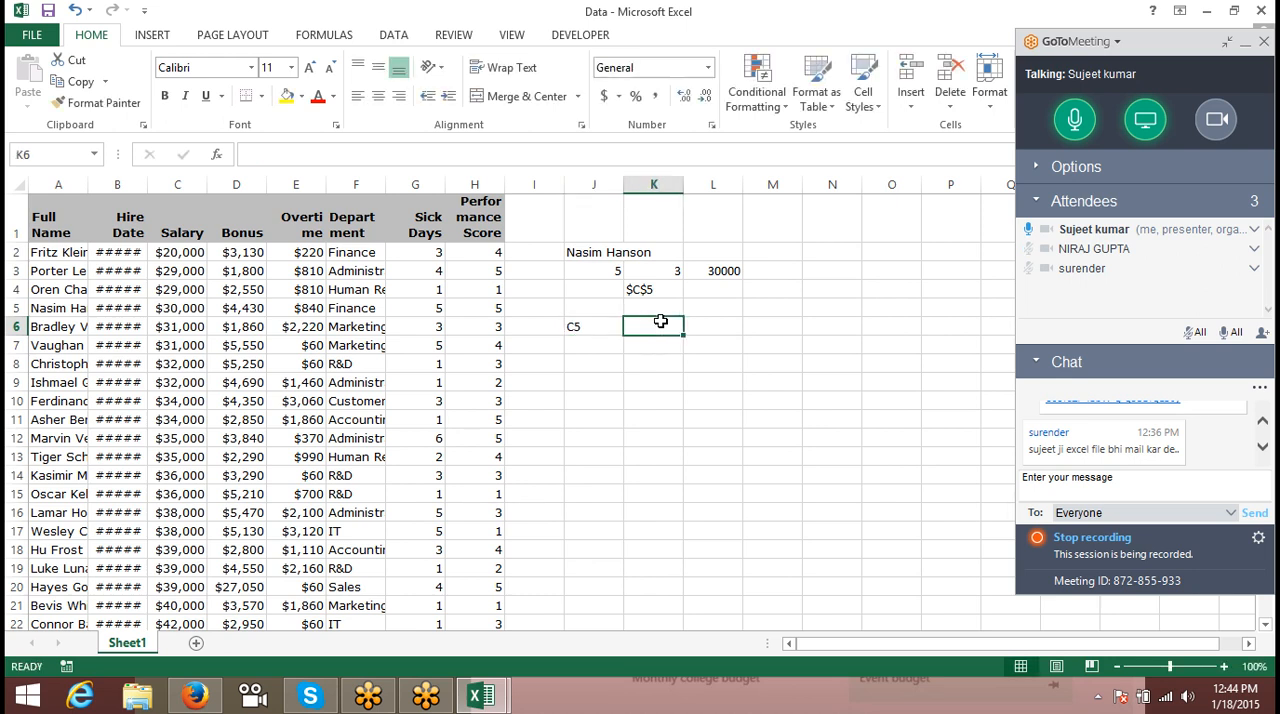
- Review the ADDRESS formula in K4 and the MATCH formula in J3
key("Up")
key("Up")
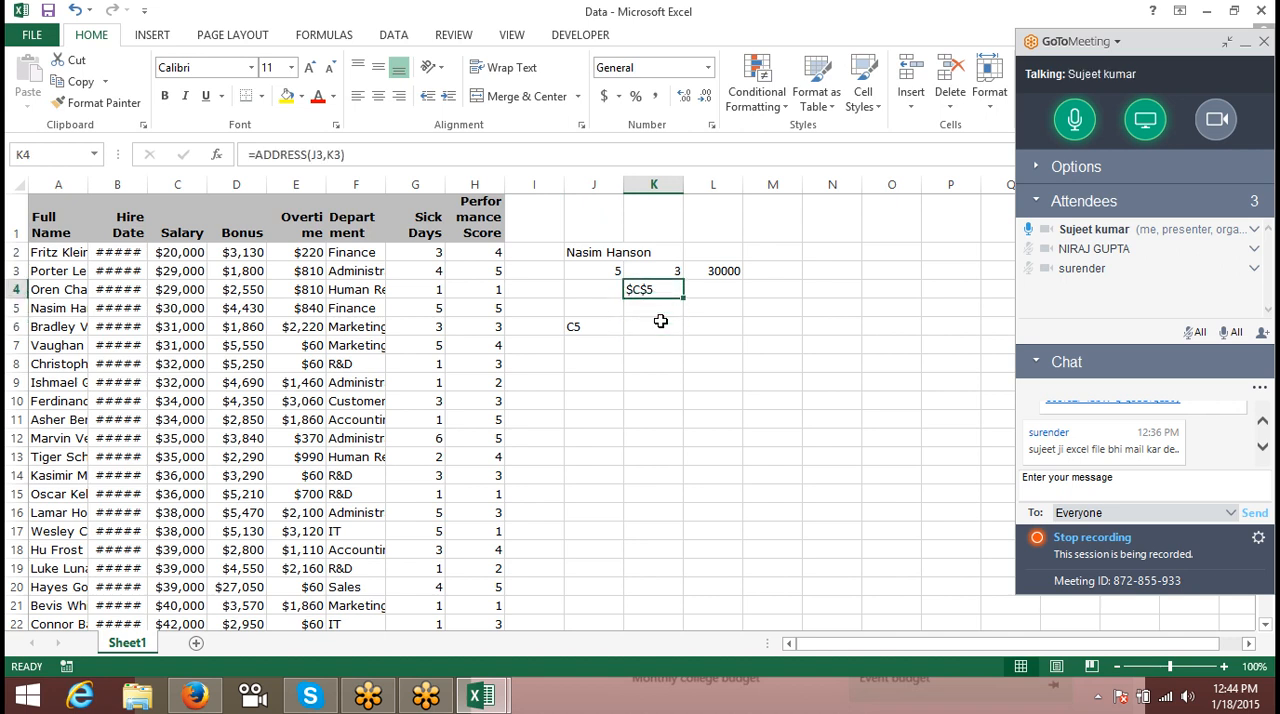
key("Up")
key("Up")
key("Left")
key("Down")
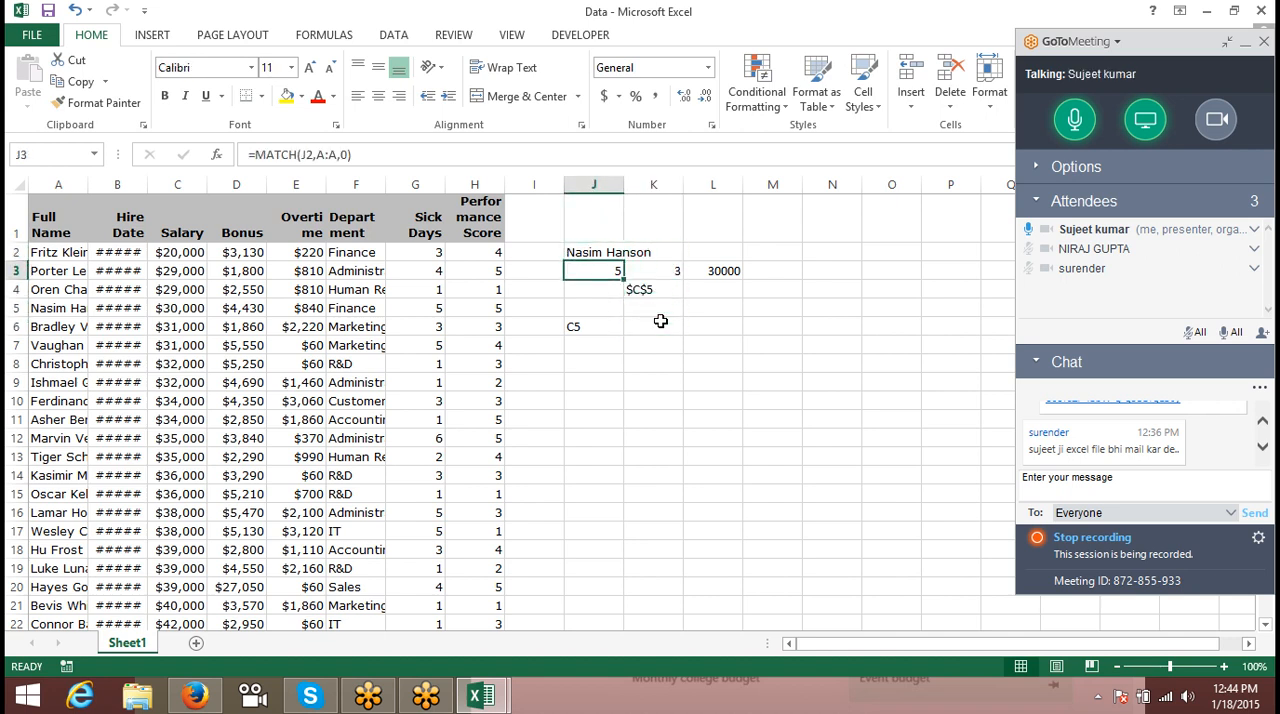
- Enter =INDIRECT(J6) in K6 to return the value of the cell whose reference is written in J6
key("Down")
key("Down")
key("Down")
key("Right")
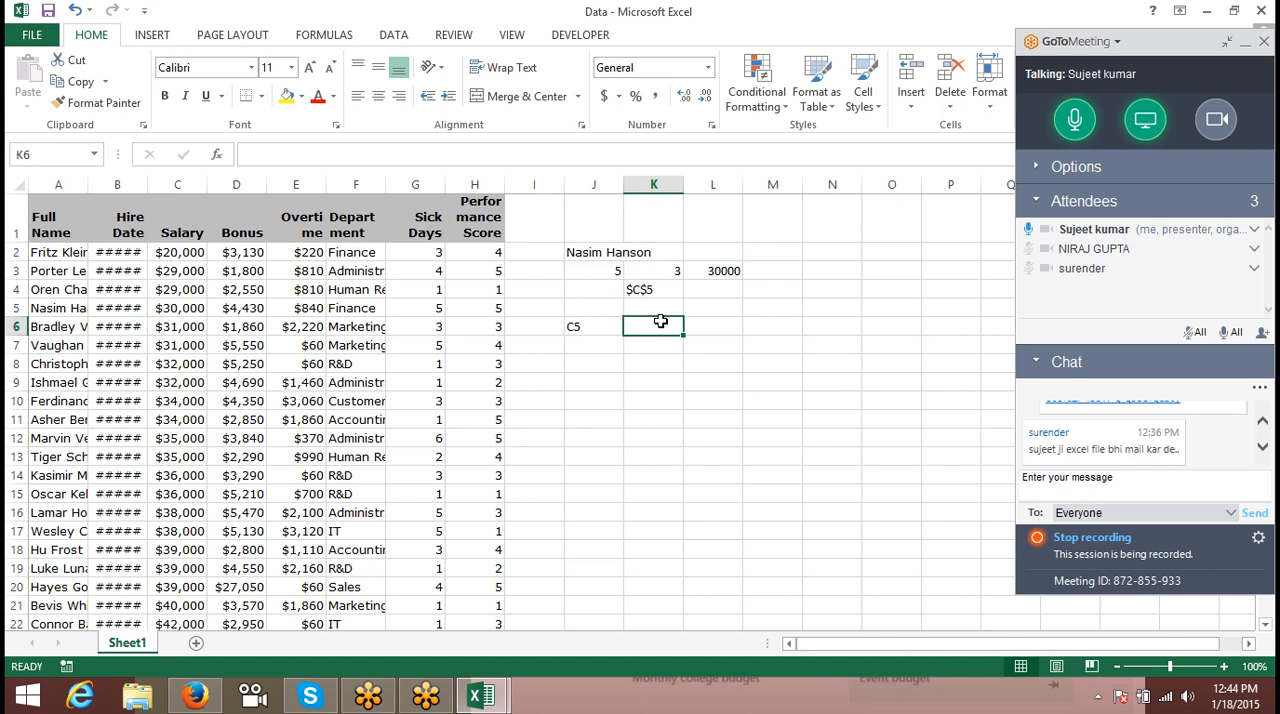
key("Left")
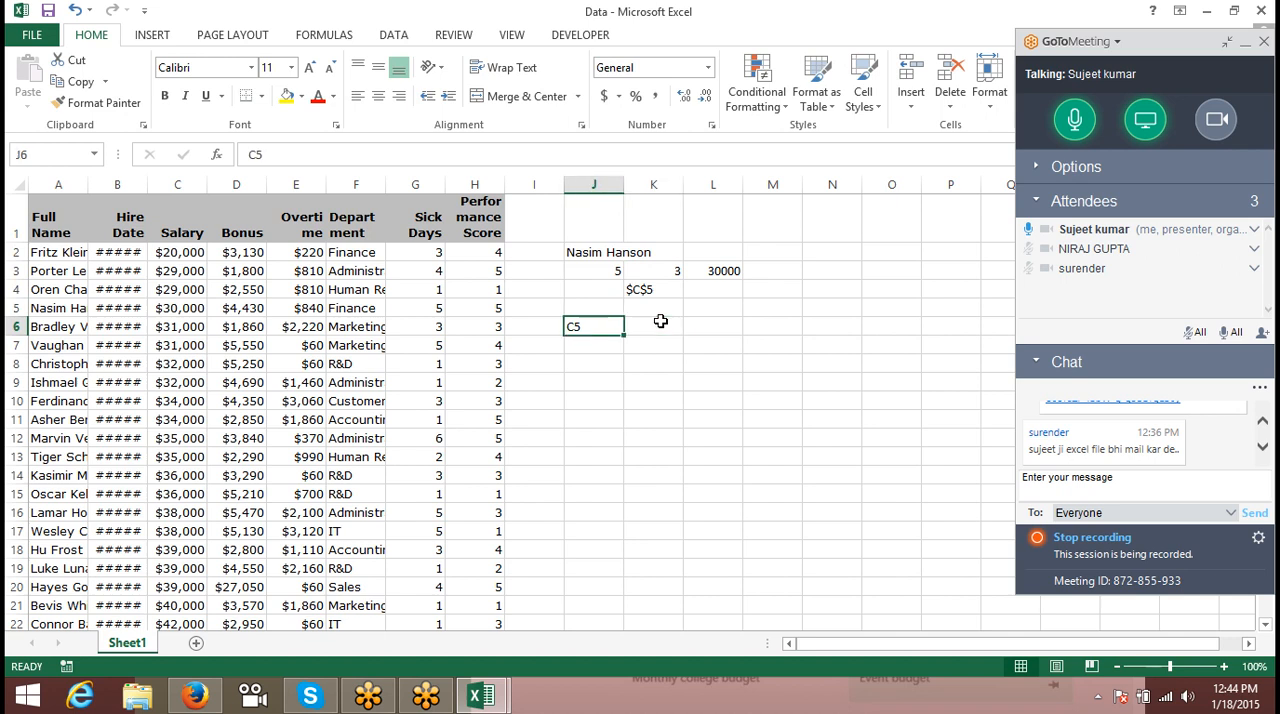
key("Right")
type("=in")
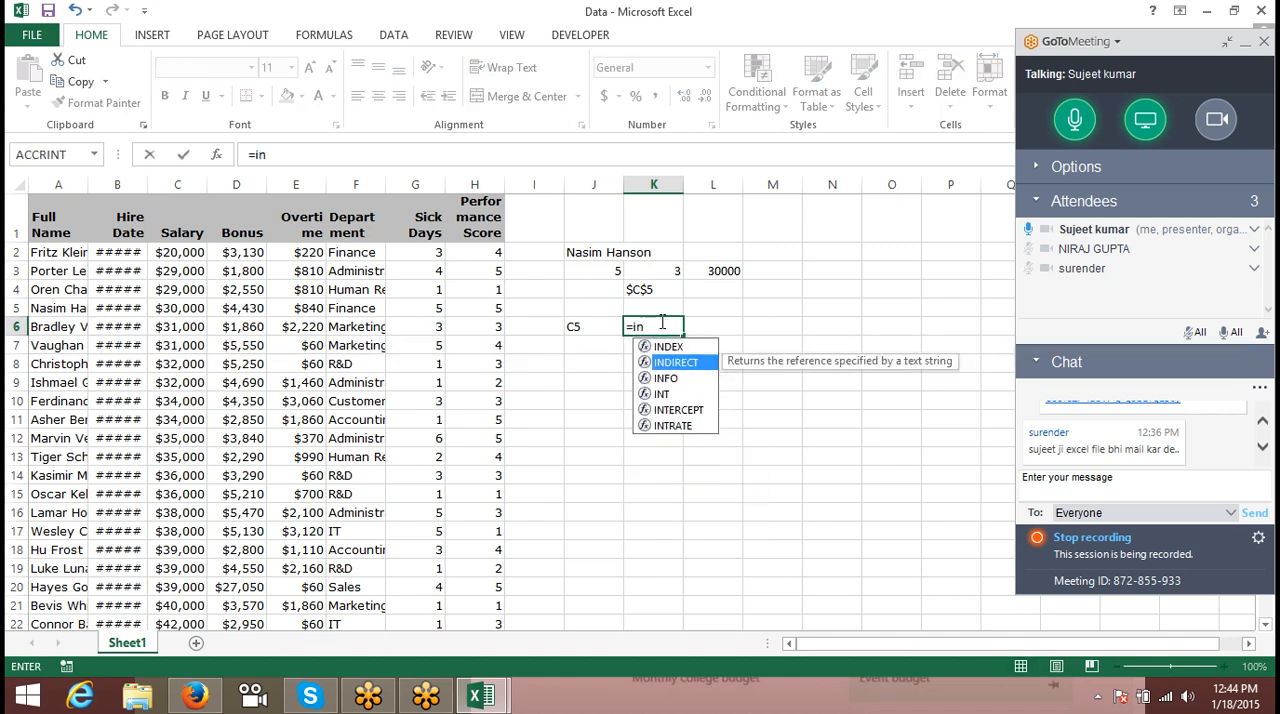
key("Tab")
key("Left")
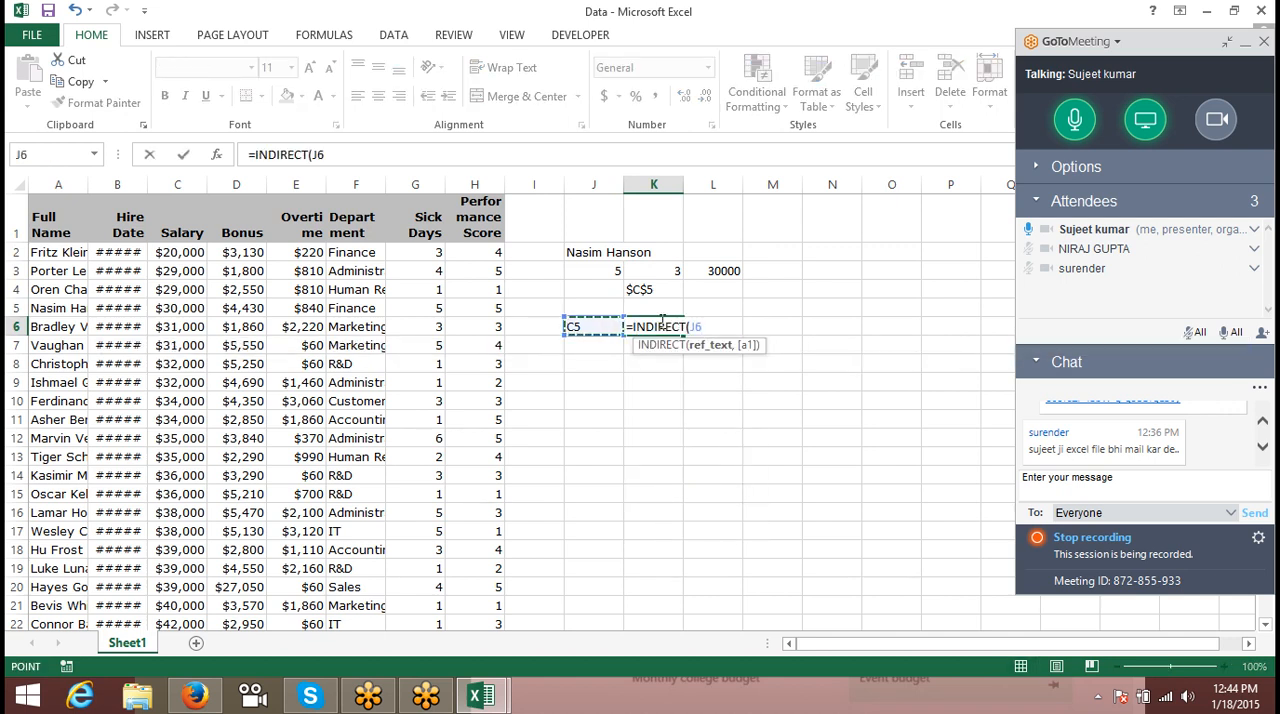
key("Return")
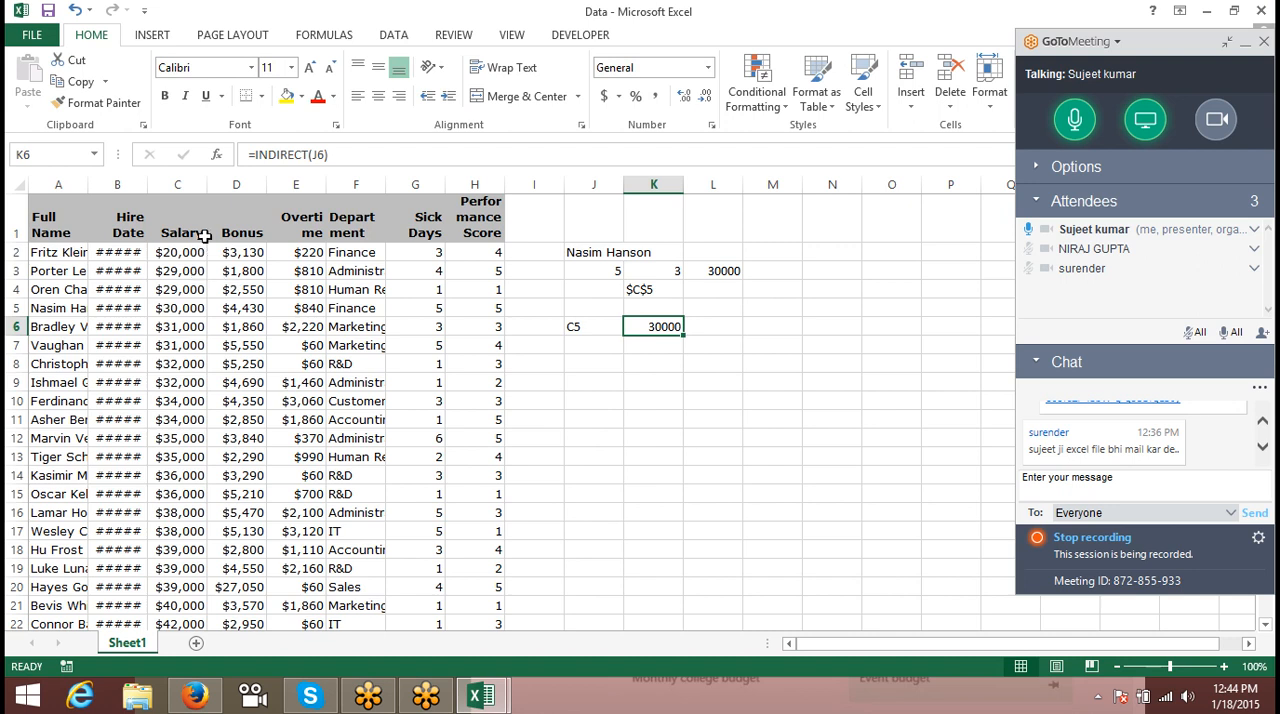
- Widen the Hire Date column to fit its dates and copy the employee table in columns A to H into a new workbook
double_click(148, 185)
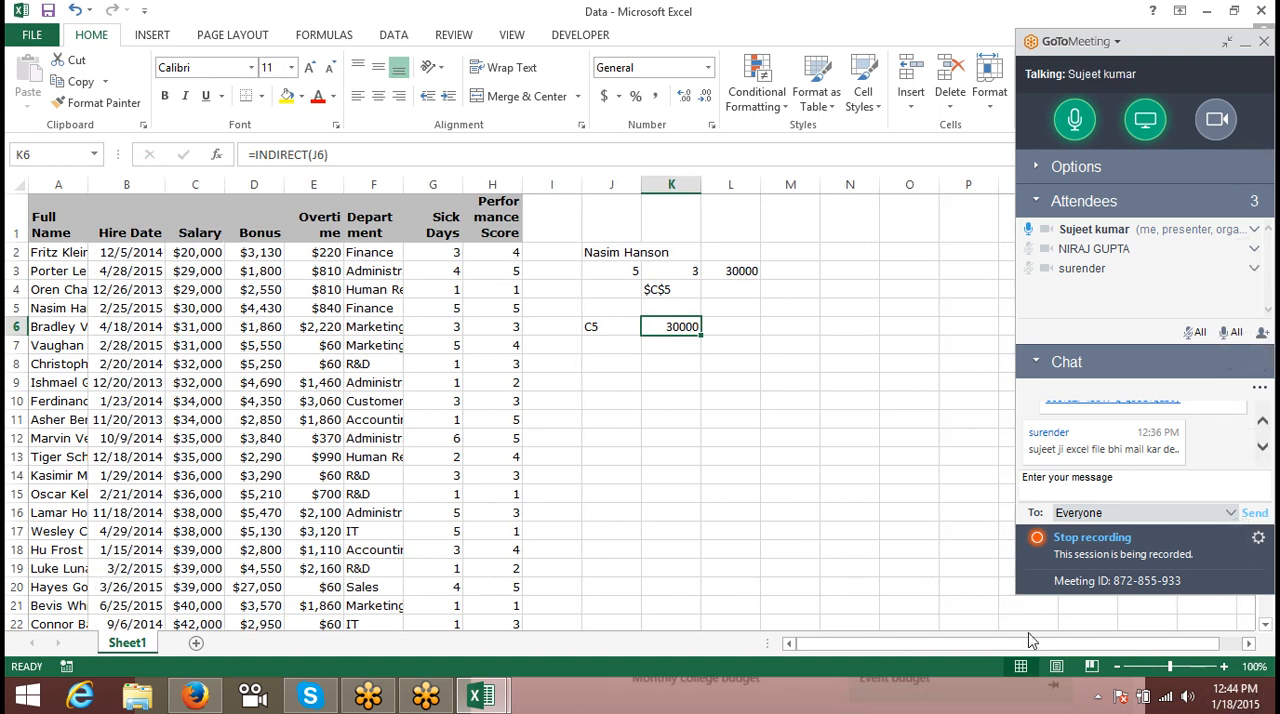
left_click(65, 252)
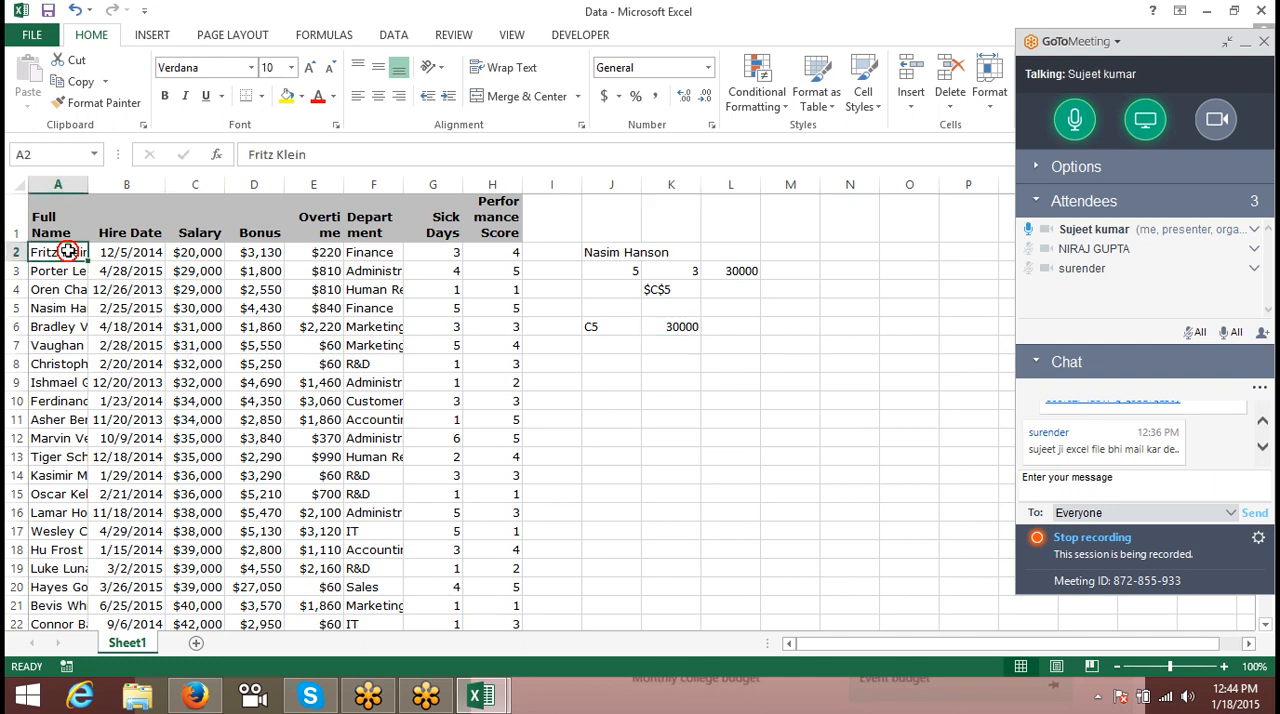
left_click_drag(65, 178, 475, 264)
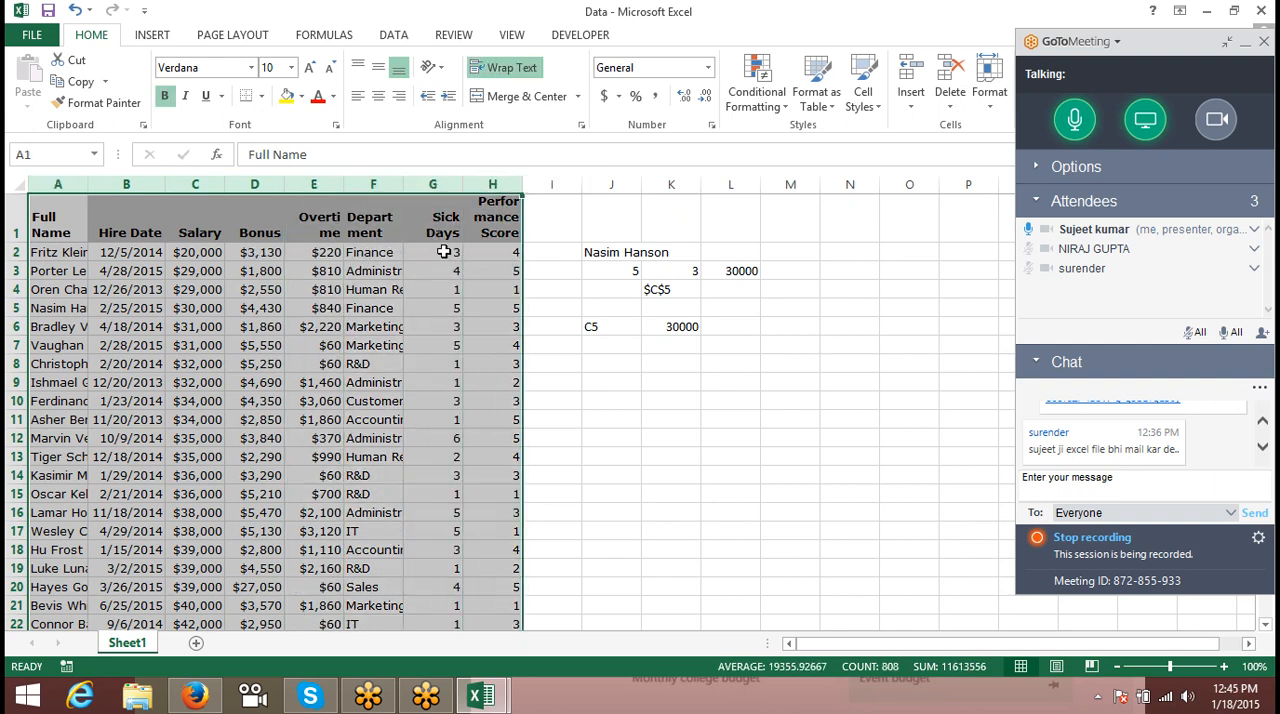
key("ctrl+c")
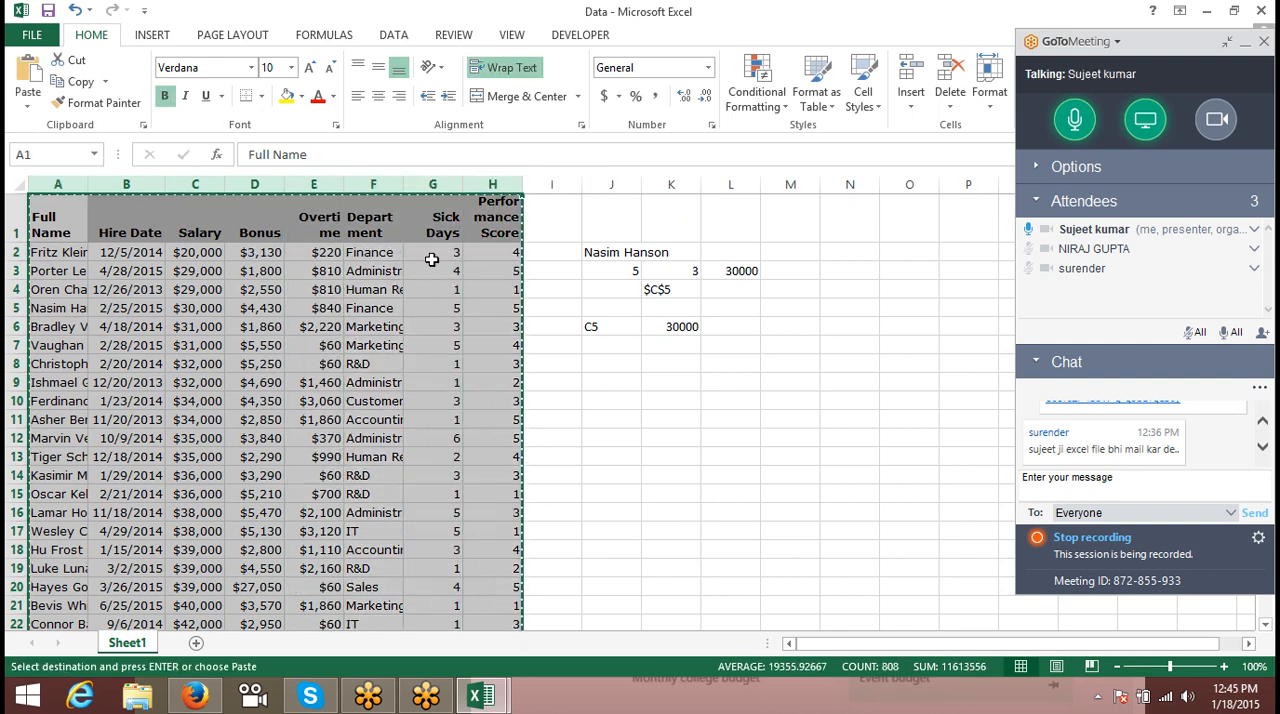
key("ctrl+n")
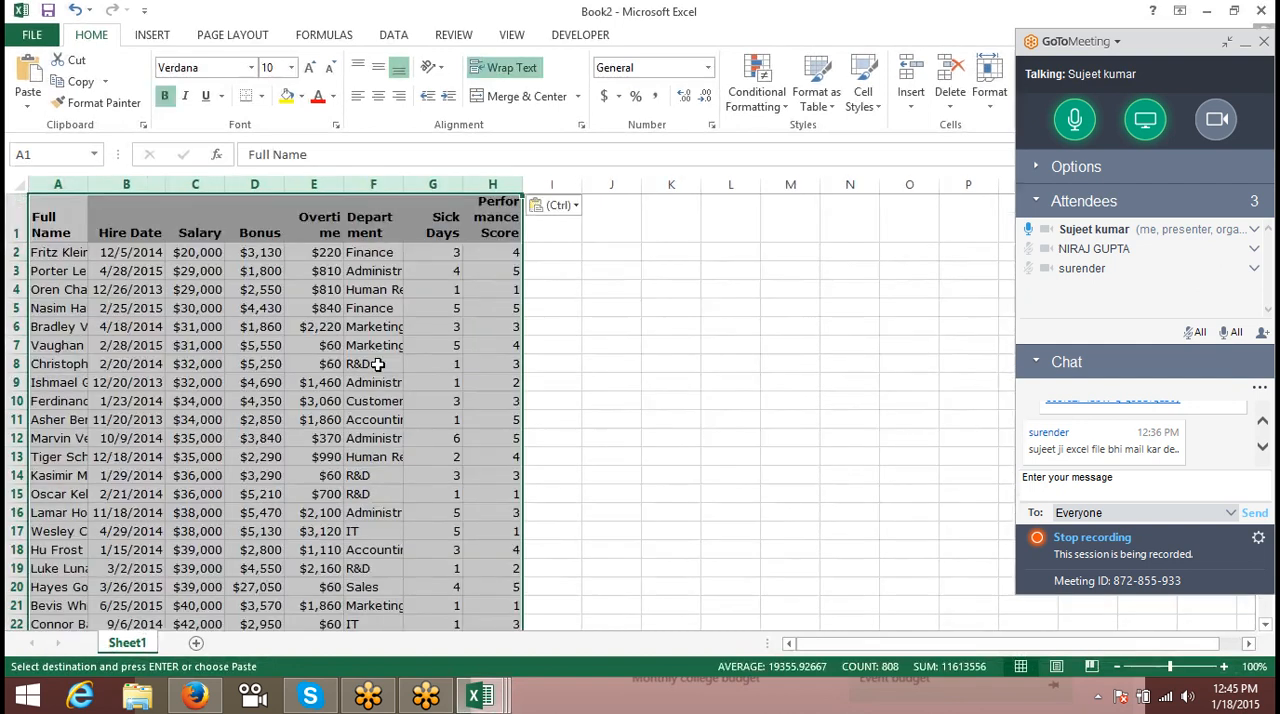
- Add a second sheet to the new workbook and rename Sheet1 as Jan
left_click(196, 643)
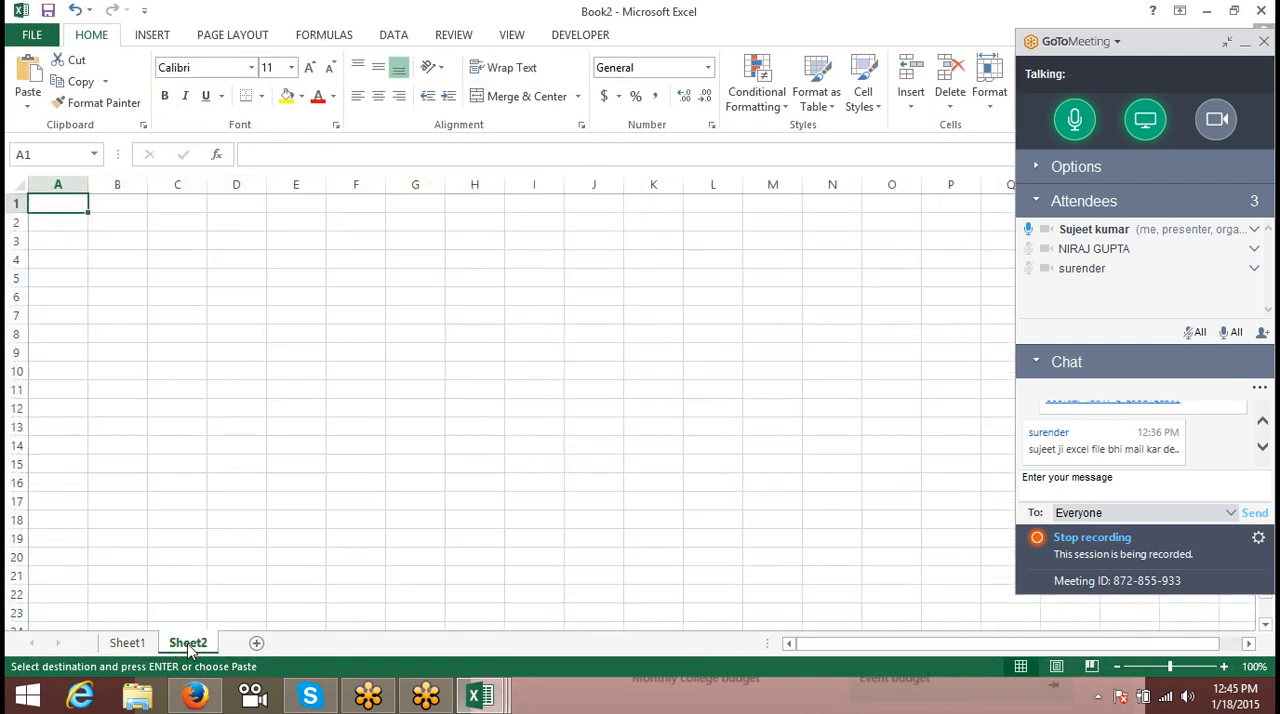
left_click(128, 642)
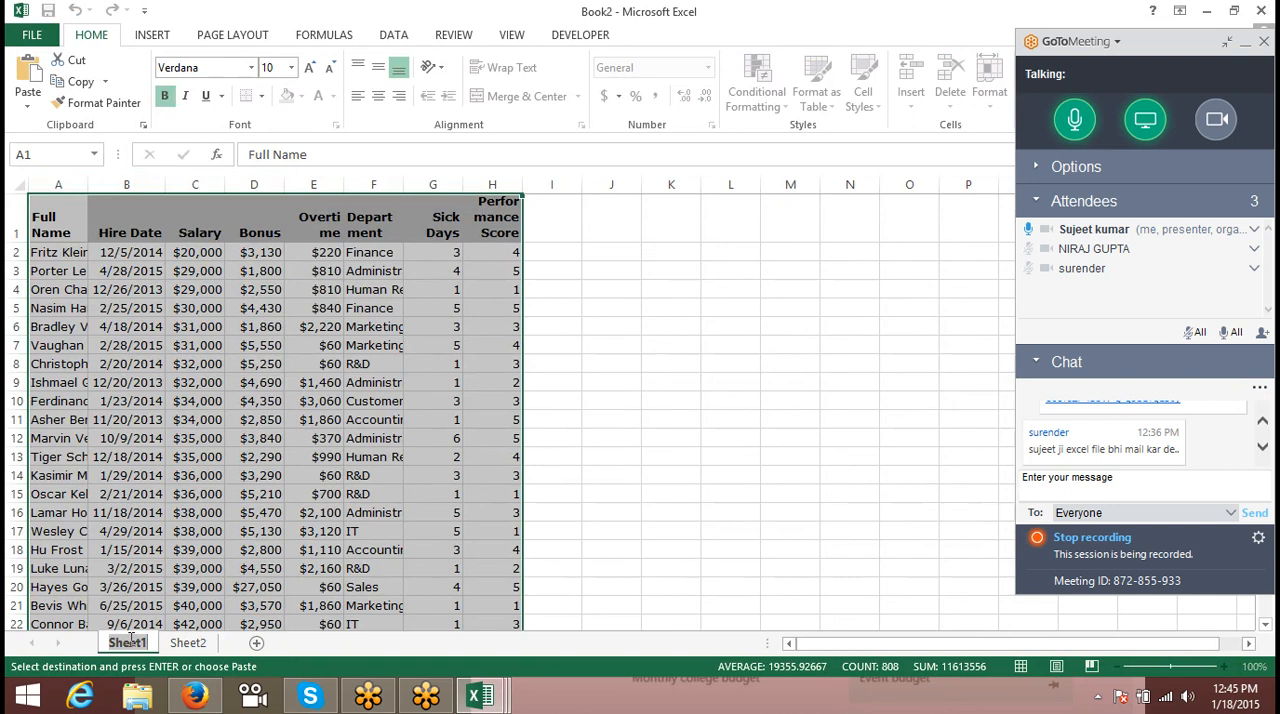
type("Jan")
- Set up the second sheet as Feb with the same employee table as Jan, and add a blank third sheet
left_click(150, 640)
double_click(155, 642)
left_click(130, 646)
type("Feb")
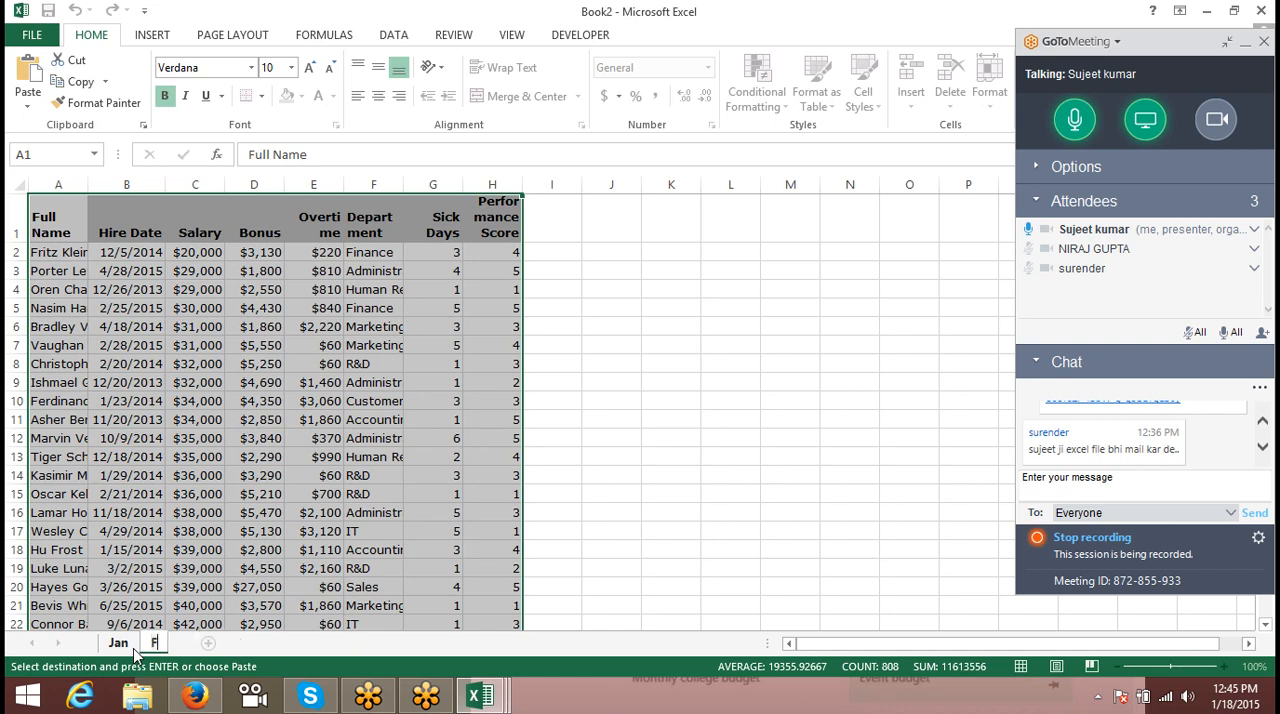
left_click(222, 643)
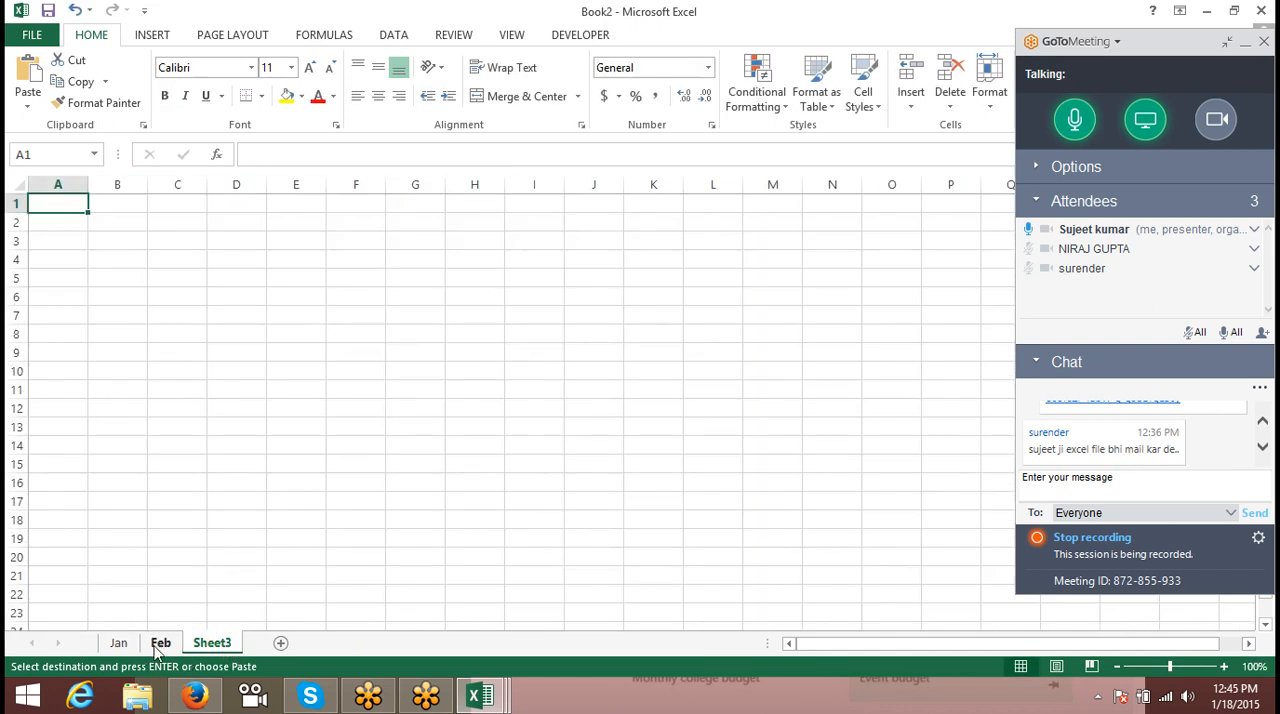
- On the Feb sheet, overwrite the Salary values from C2 down with a copy of C17:C101
left_click(155, 645)
left_click(198, 251)
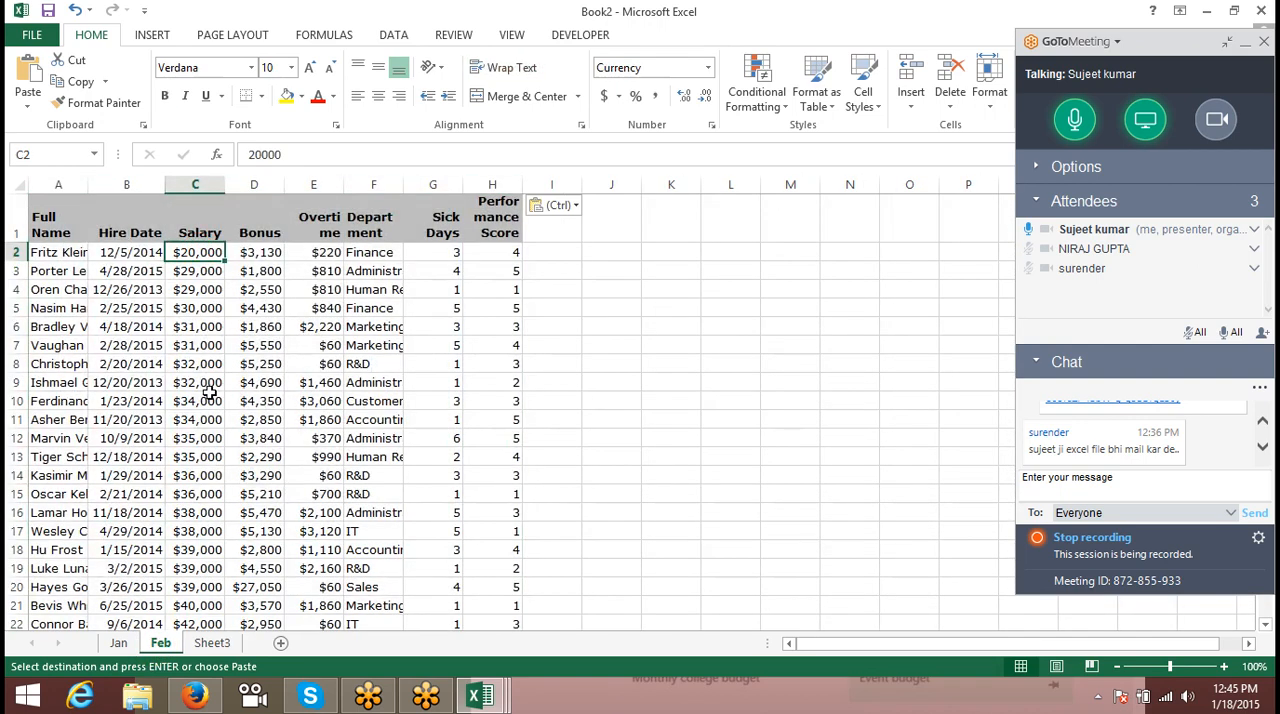
left_click(193, 452)
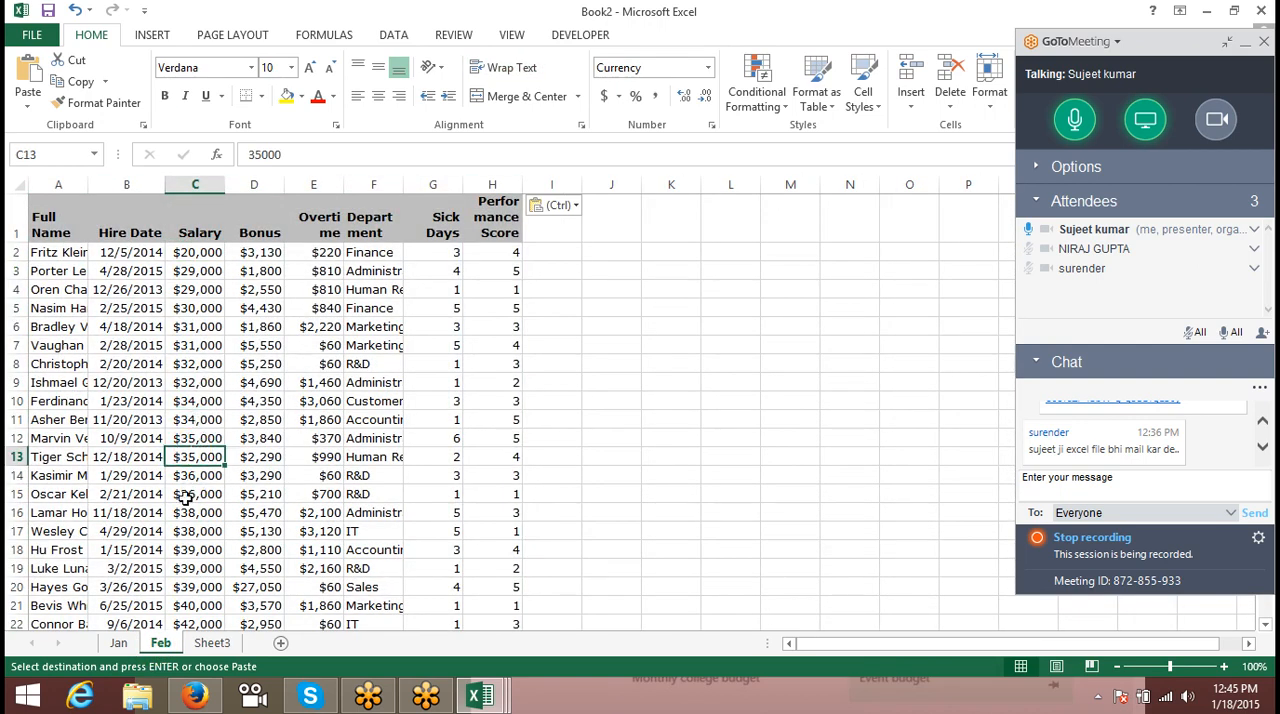
left_click(205, 252)
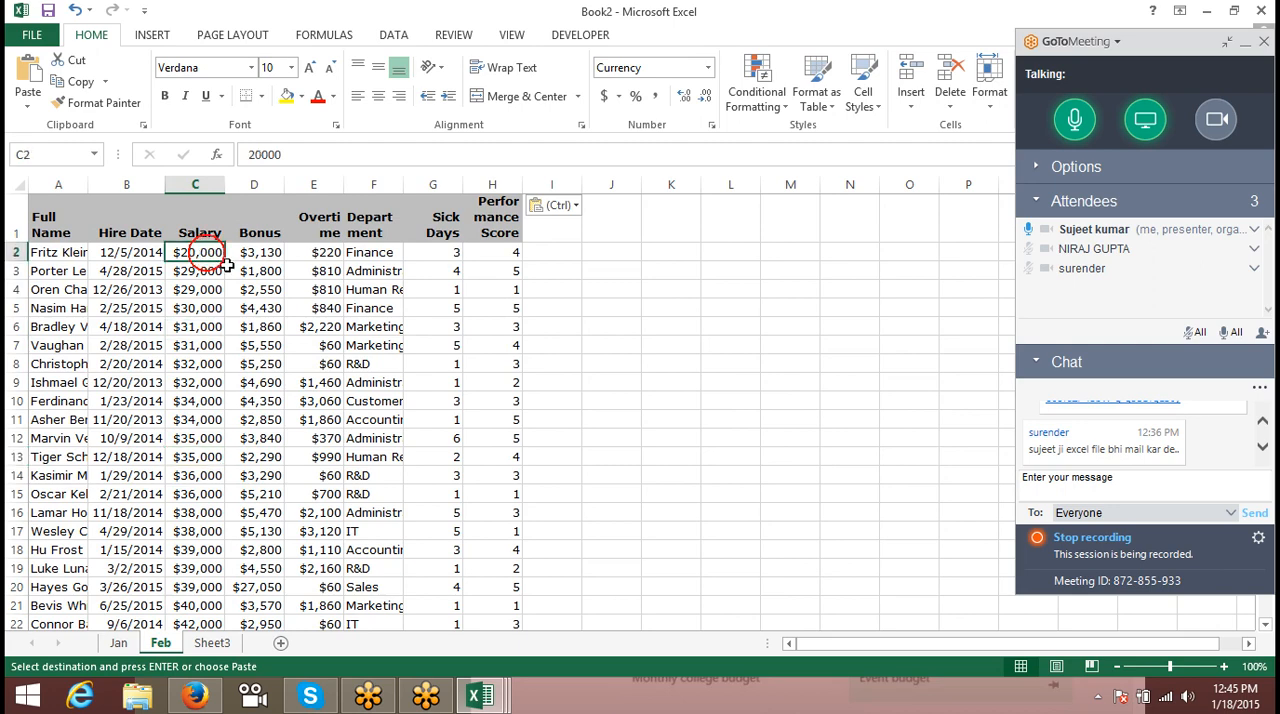
key("ctrl+shift+Down")
key("Down")
key("Down")
key("Down")
key("Down")
key("Down")
key("Down")
key("Down")
key("Down")
key("Down")
key("Down")
key("Down")
key("Down")
key("Down")
key("Down")
key("Down")
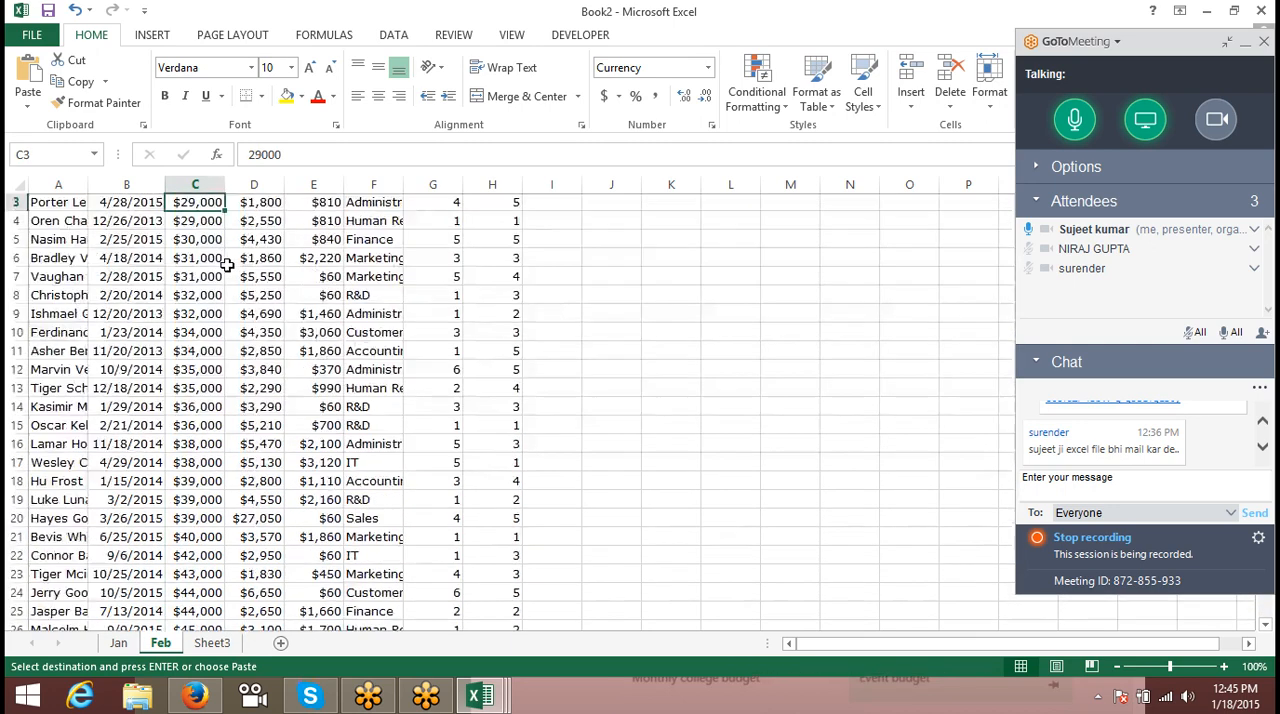
key("ctrl+shift+Down")
key("ctrl+c")
key("ctrl+Up")
key("Down")
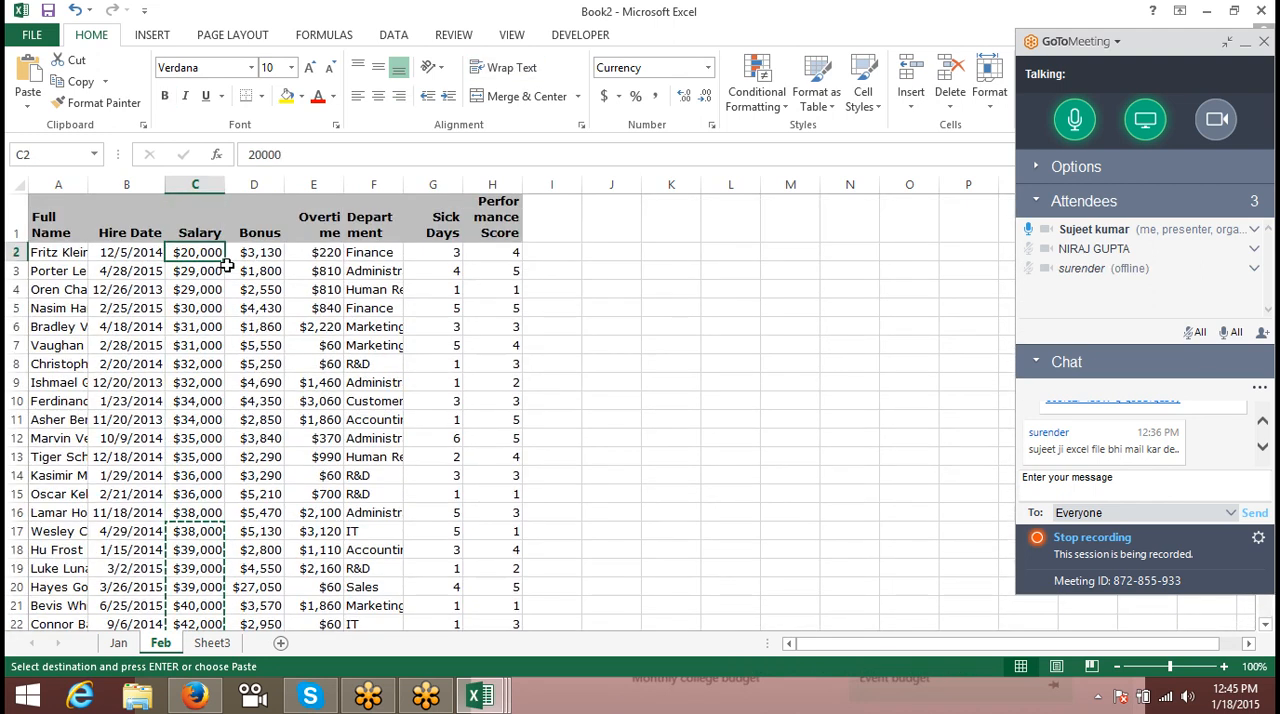
key("ctrl+v")
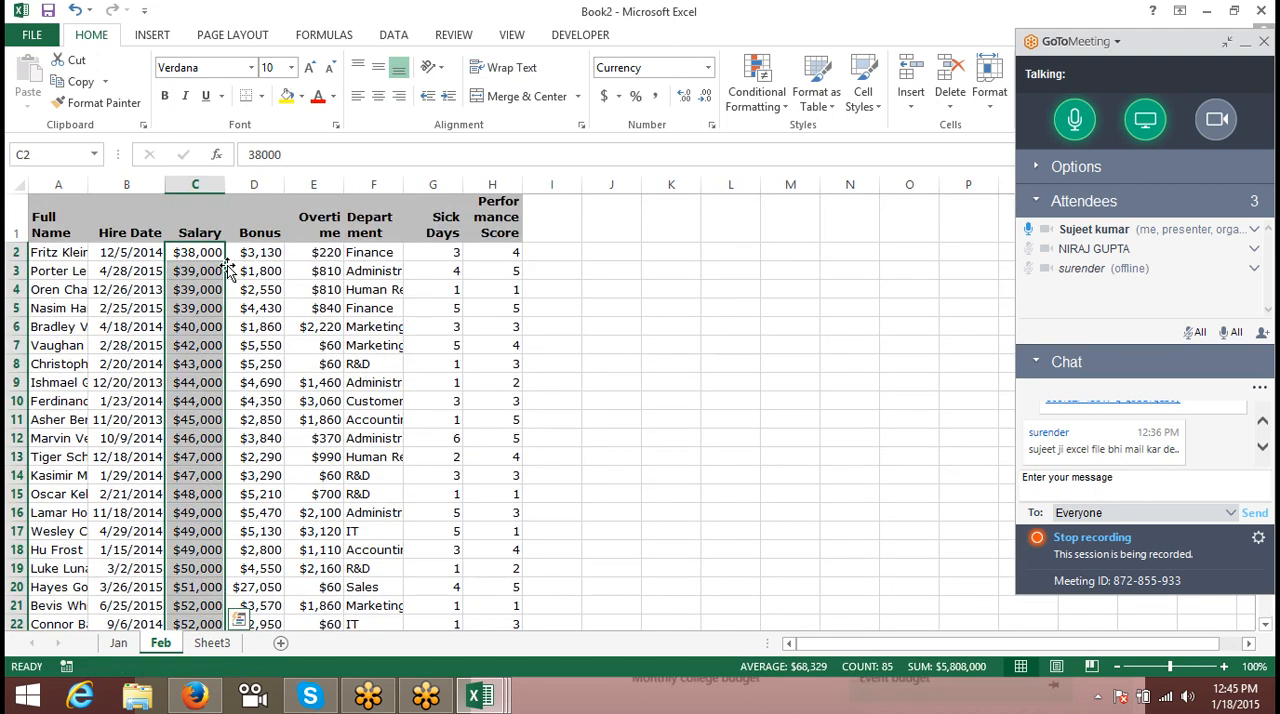
key("Escape")
- Overwrite the Feb sheet's Bonus values from D2 down with a copy of D38:D101
key("Right")
key("Right")
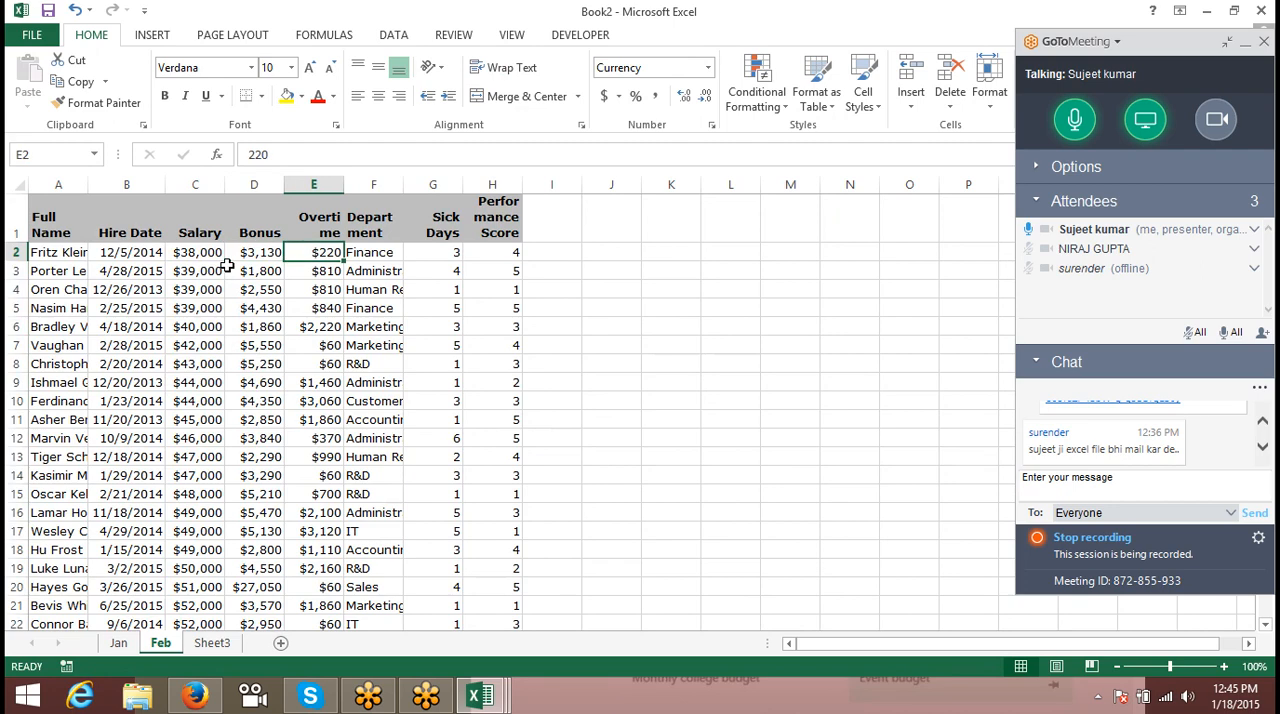
key("Down")
key("Left")
key("Down")
key("Down")
key("Down")
key("Down")
key("Down")
key("Down")
key("Down")
key("Down")
key("Down")
key("Down")
key("Down")
key("Down")
key("Down")
key("Down")
key("Down")
key("Down")
key("Down")
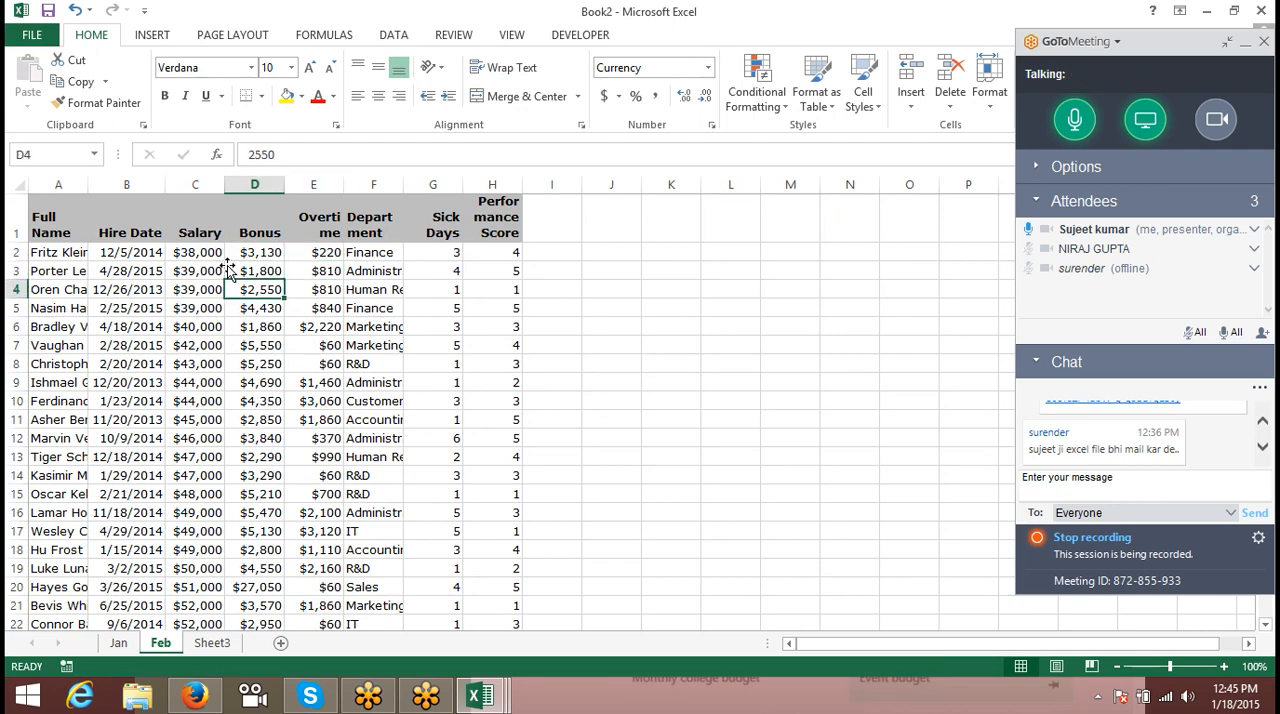
key("Down")
key("Down")
key("Down")
key("Down")
key("Down")
key("Down")
key("Down")
key("Down")
key("Down")
key("Down")
key("Down")
key("Down")
key("Down")
key("Down")
key("Down")
key("Down")
key("Down")
key("ctrl+shift+Down")
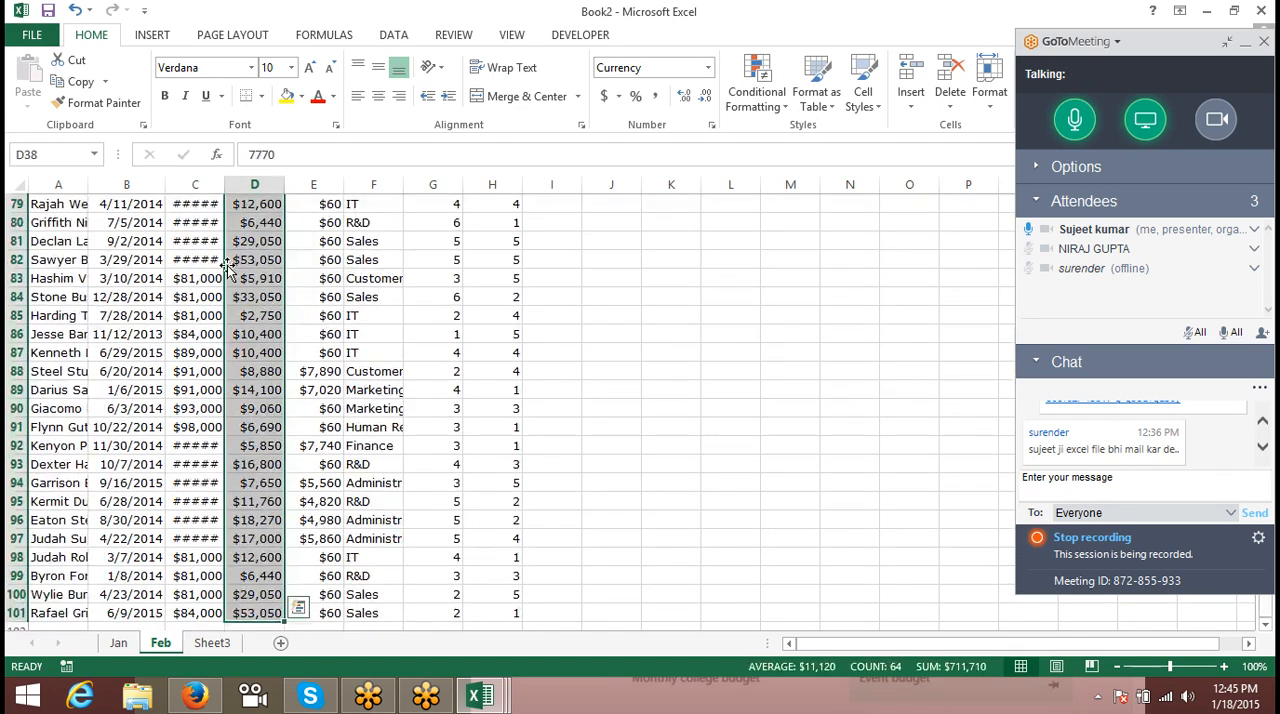
key("ctrl+c")
key("ctrl+Up")
key("Down")
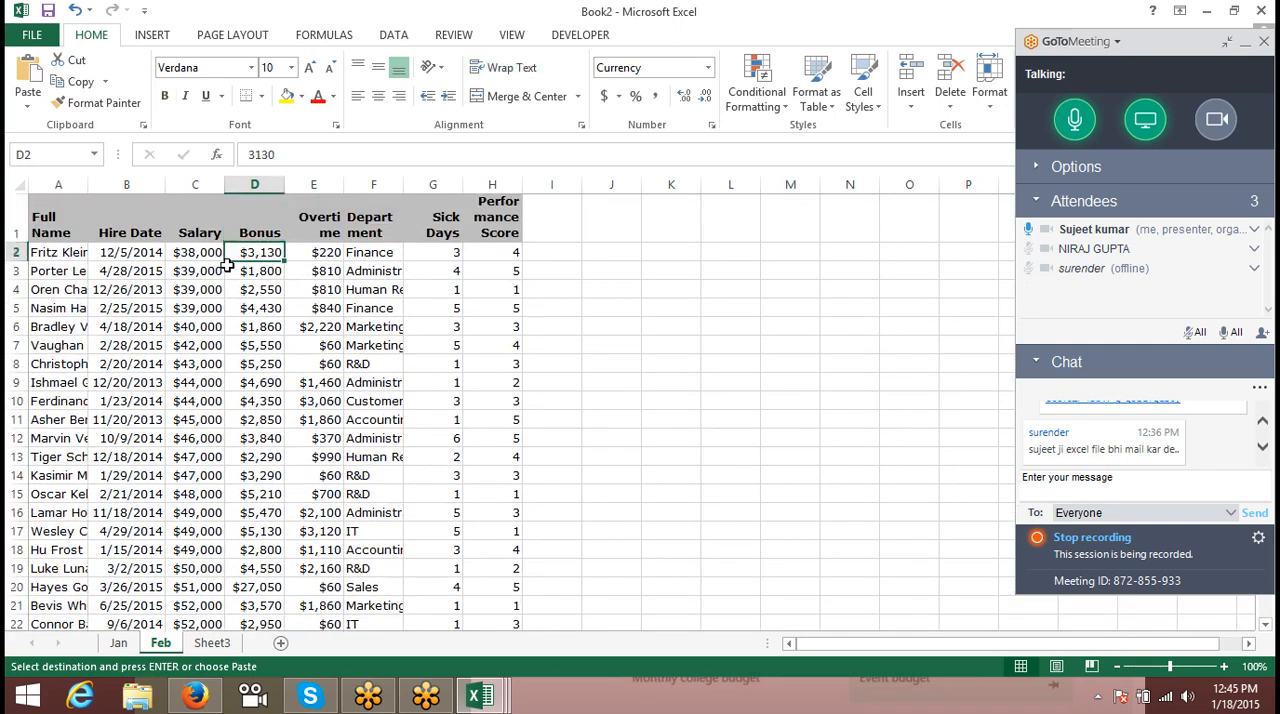
key("ctrl+v")
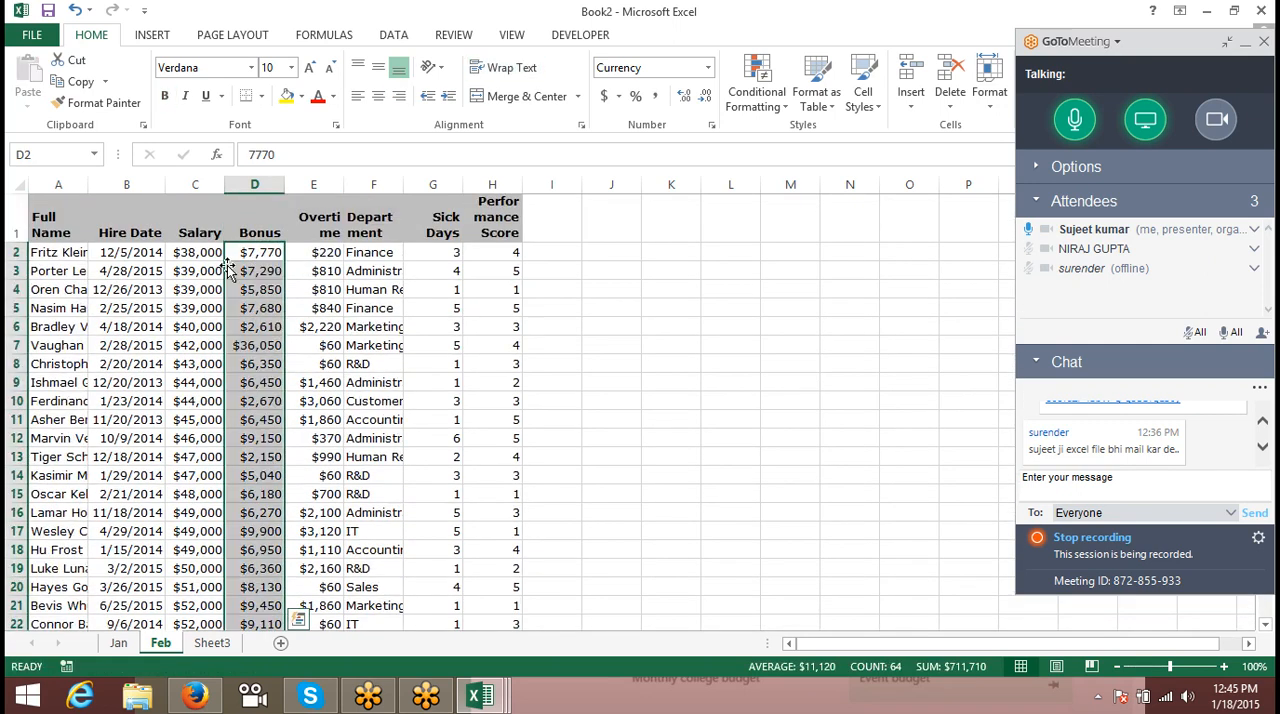
key("Right")
key("Down")
key("Down")
key("Down")
key("Down")
key("Down")
key("Down")
key("Down")
key("Down")
key("Down")
key("Down")
key("Down")
key("Down")
key("Down")
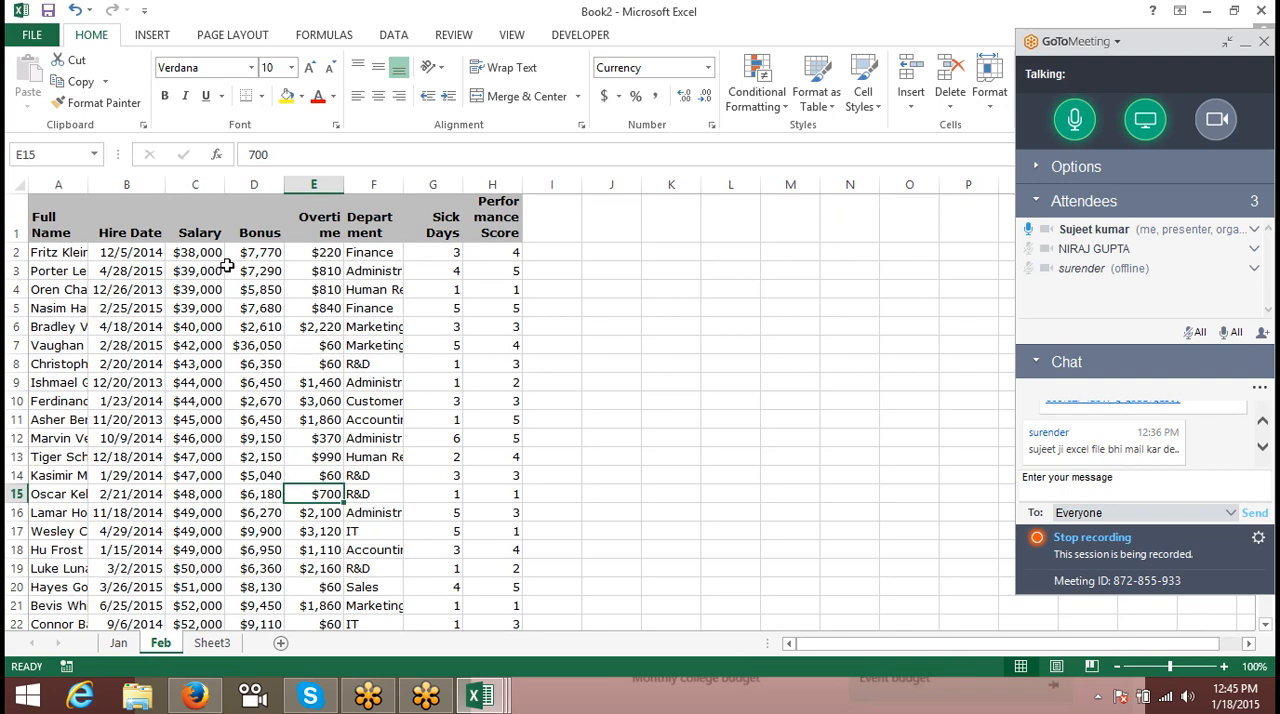
key("ctrl+shift+Down")
key("ctrl+c")
key("Up")
key("Up")
key("Up")
key("Up")
key("Up")
key("Up")
key("Up")
key("Up")
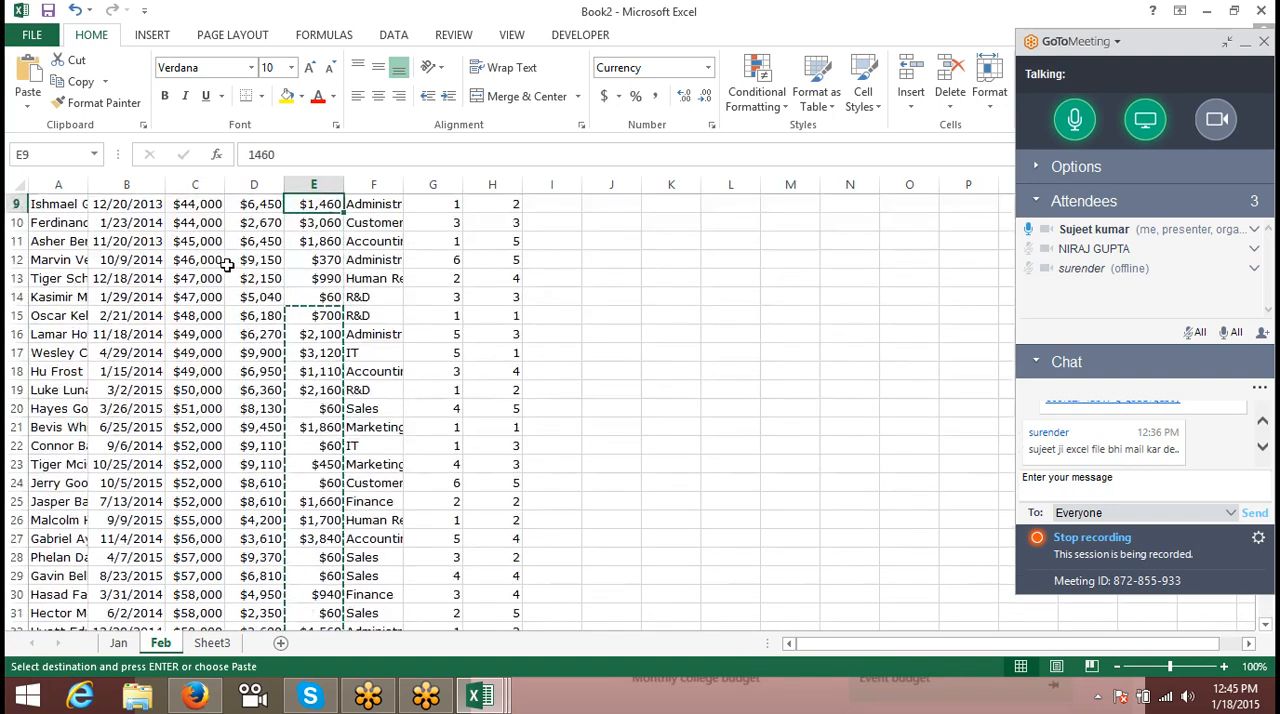
key("Up")
key("Up")
key("Up")
key("Up")
key("Up")
key("Up")
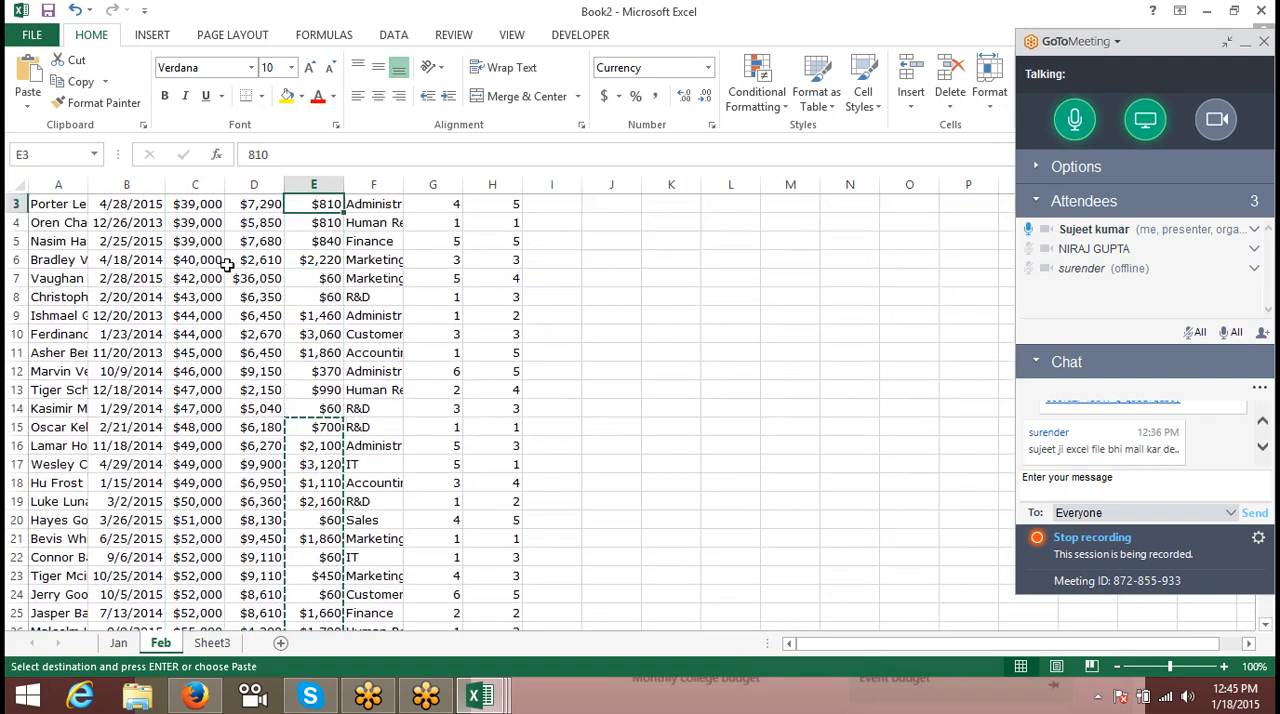
key("Down")
key("Down")
key("Up")
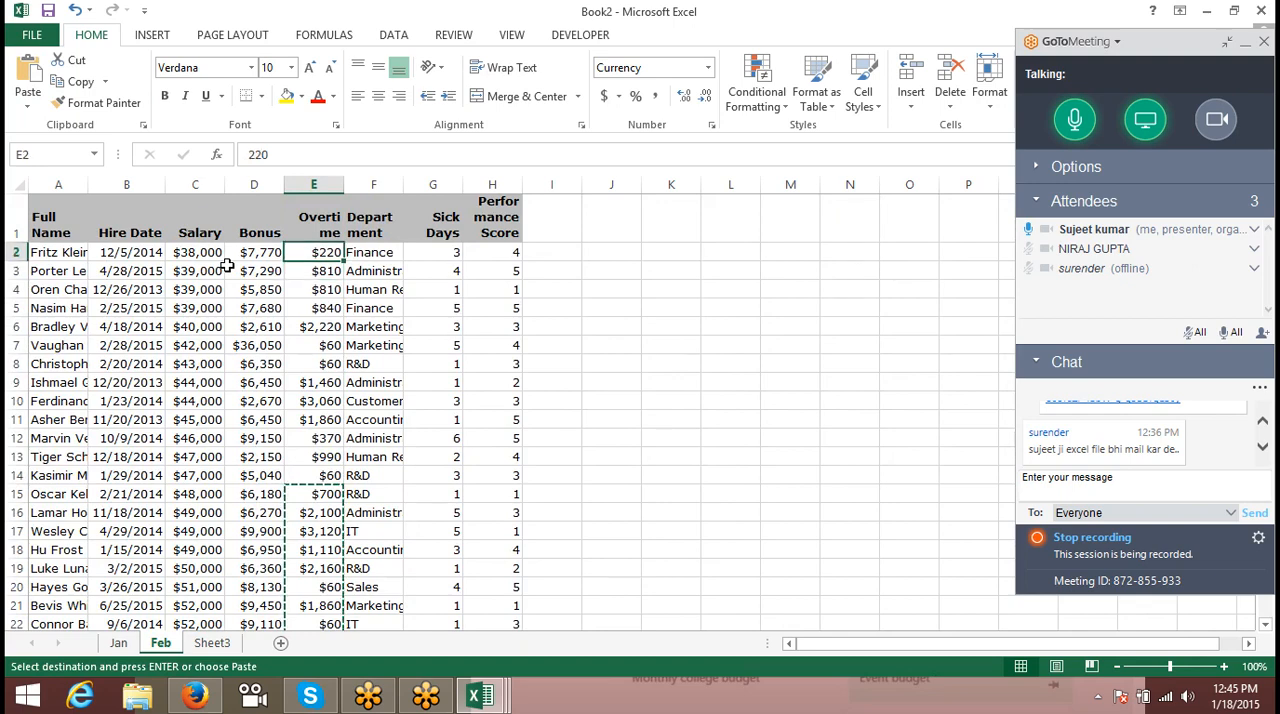
key("Escape")
- Overwrite the Feb sheet's Overtime values from E2 down with a copy of E11:E101
key("Down")
key("Down")
key("Down")
key("Down")
key("Down")
key("Down")
key("Down")
key("Down")
key("Down")
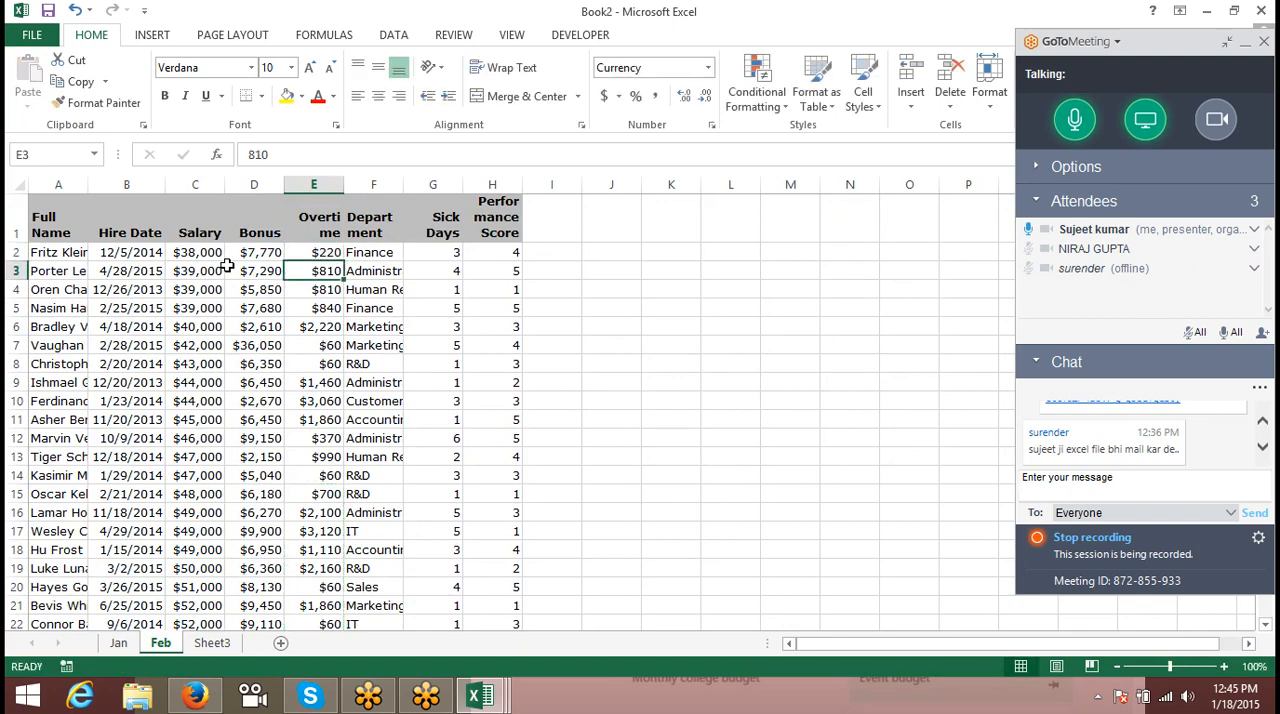
key("ctrl+shift+Down")
key("ctrl+c")
key("ctrl+Up")
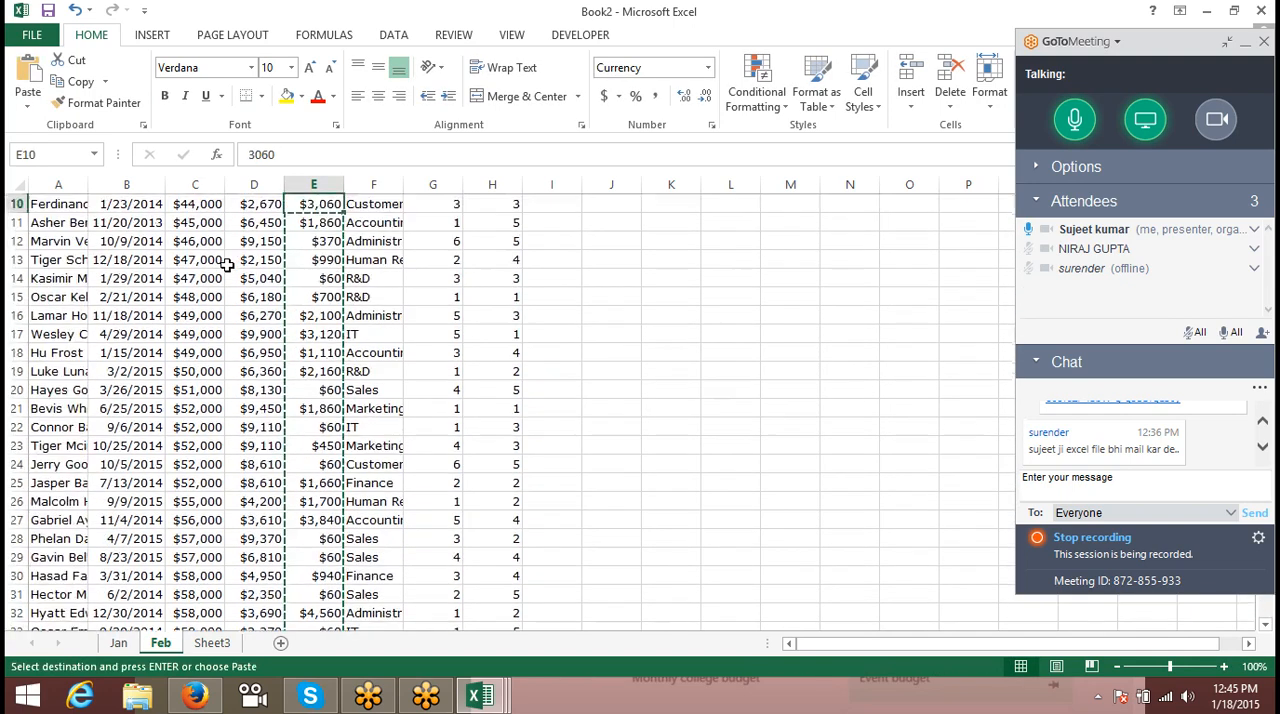
key("Down")
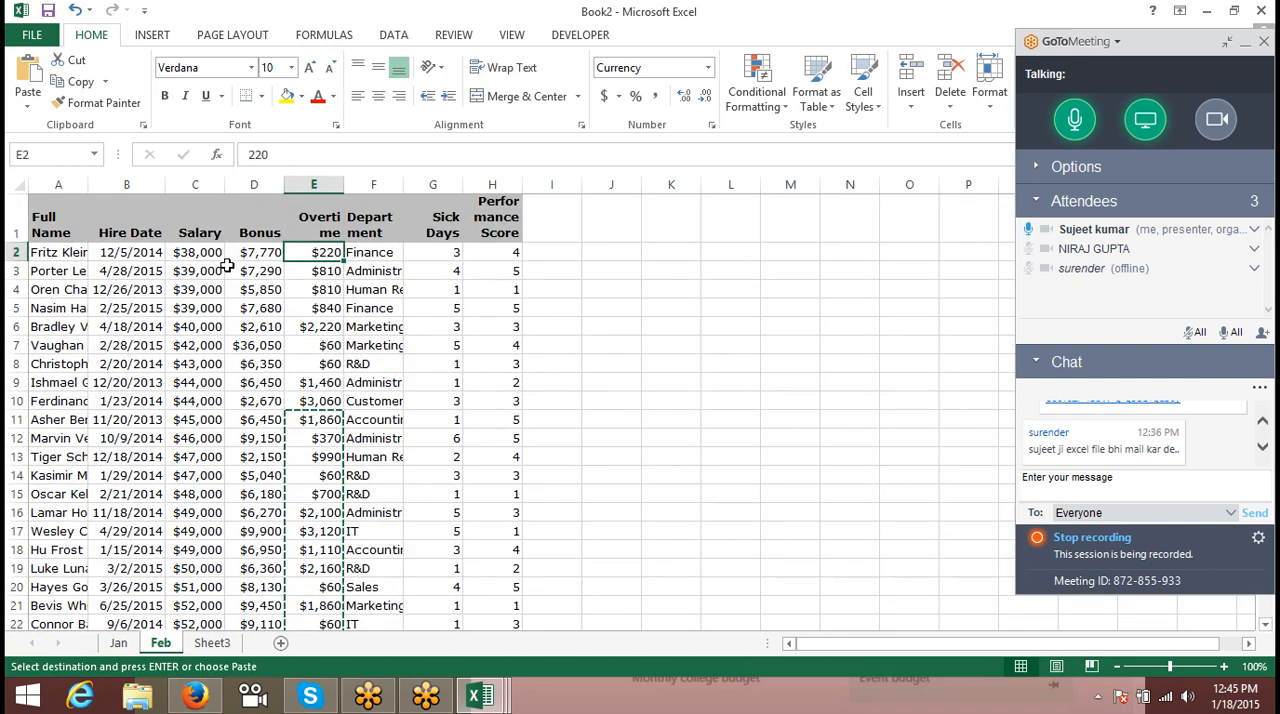
key("ctrl+shift+Down")
key("ctrl+v")
type("1860")
key("Return")
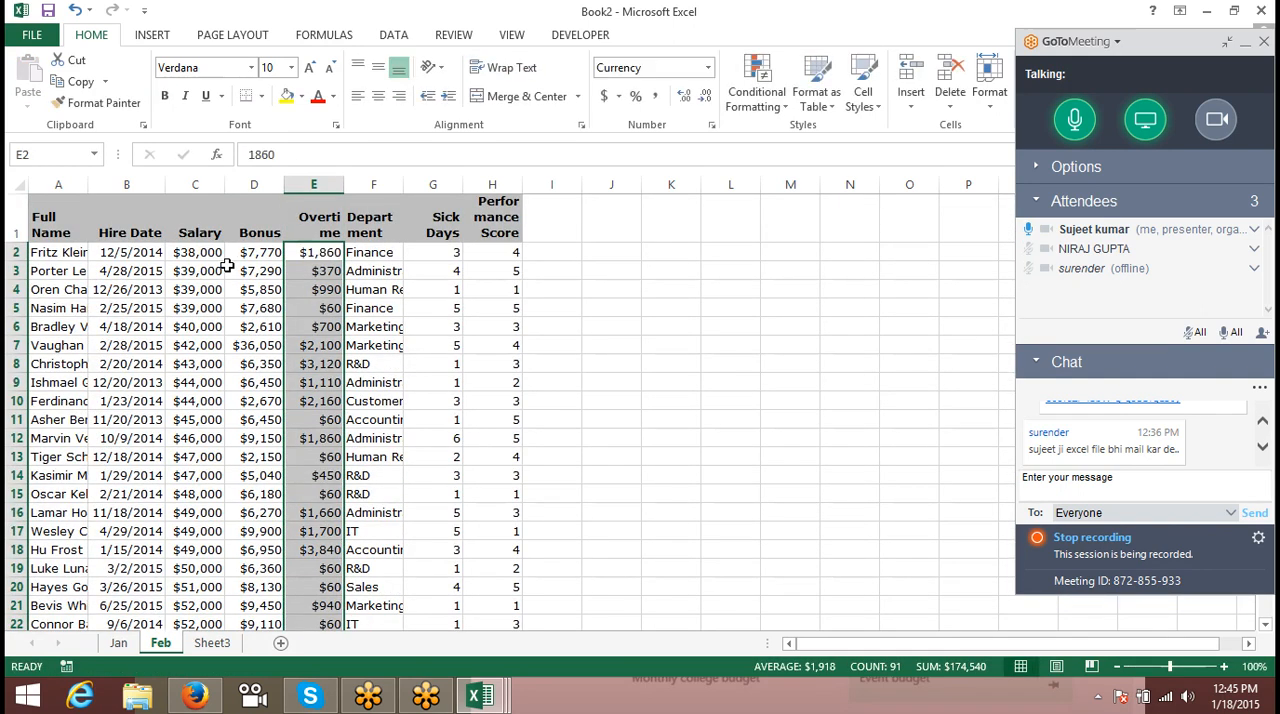
- Copy the header row A1:H1 from the Feb sheet to cell A1 of Sheet3
key("ctrl+Up")
key("ctrl+Left")
key("ctrl+shift+Right")
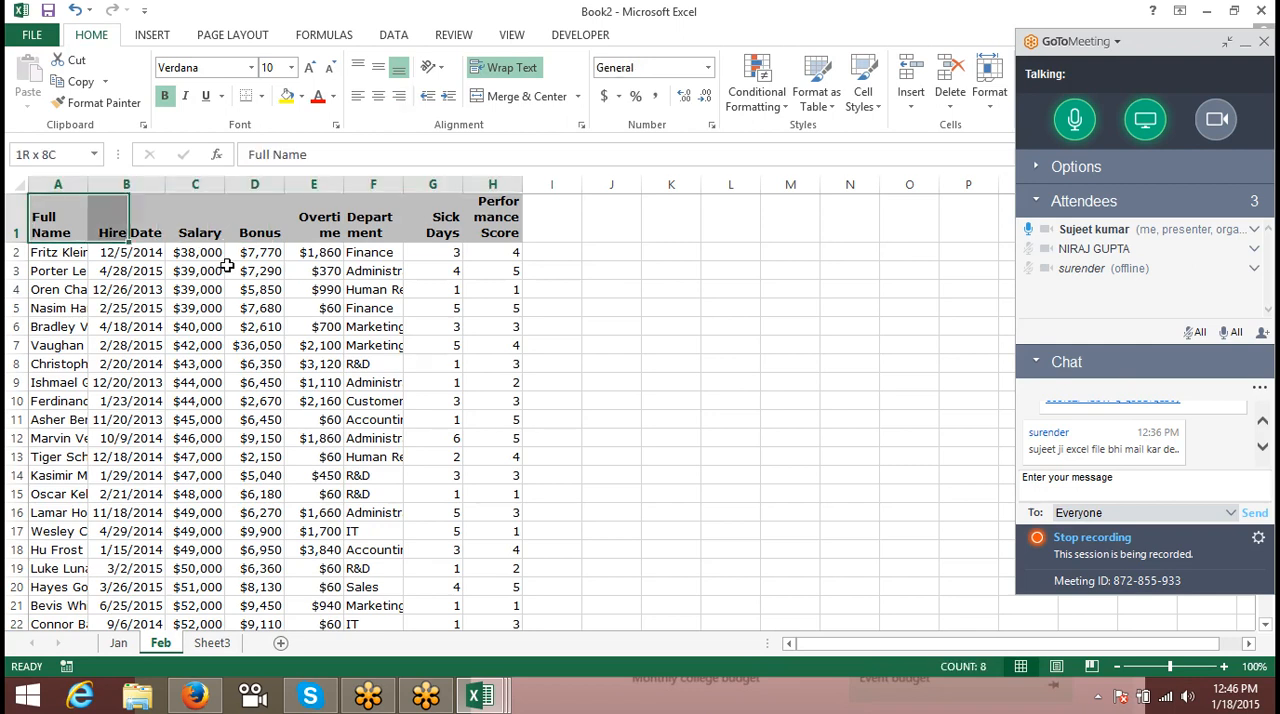
key("ctrl+c")
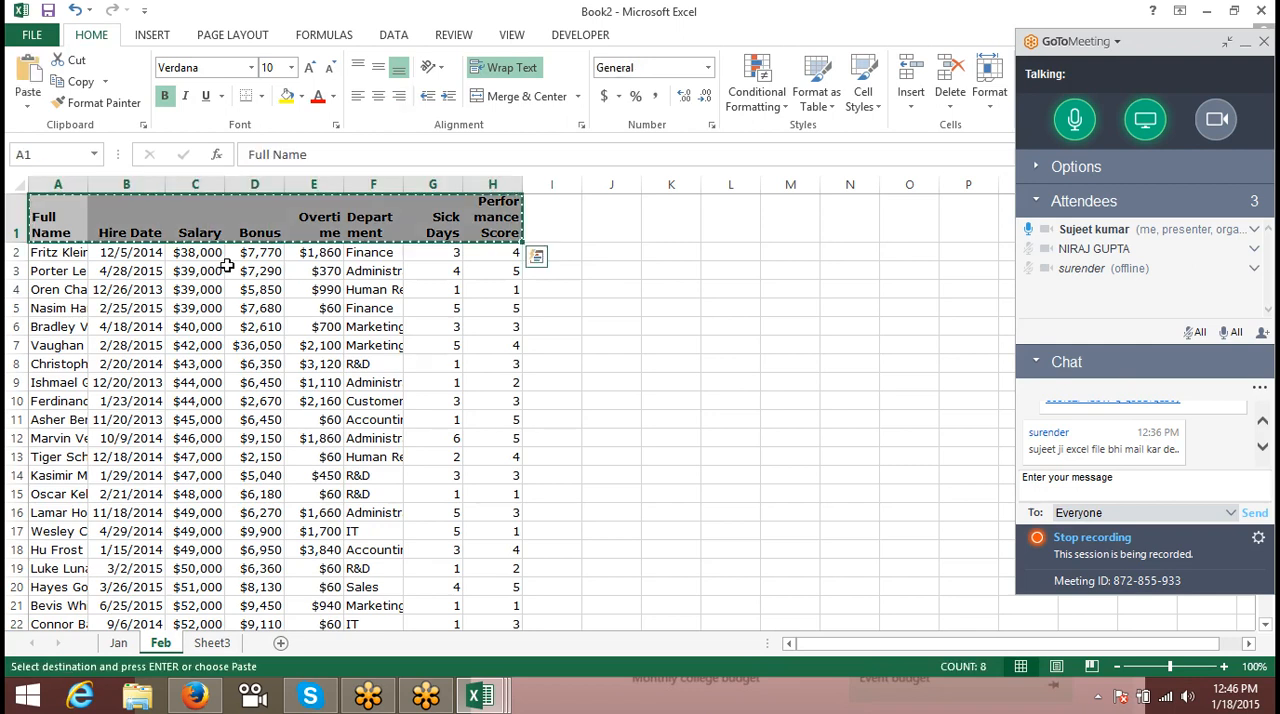
left_click(216, 645)
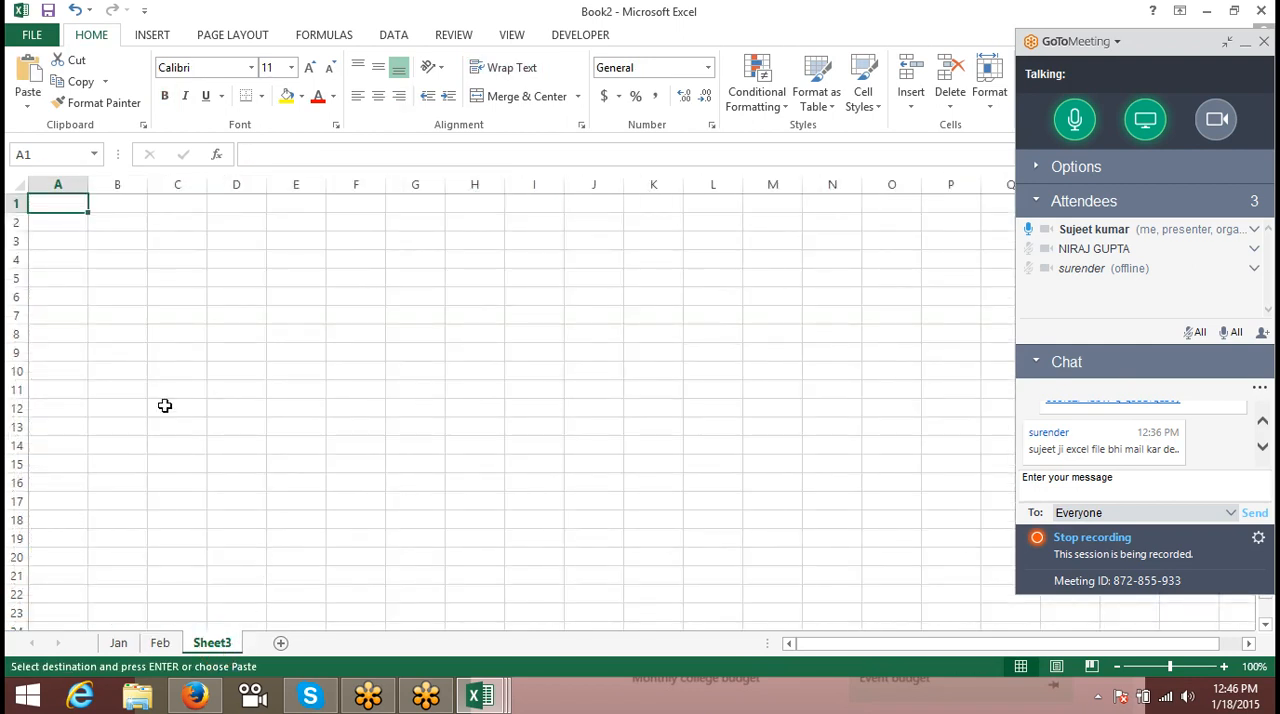
key("ctrl+v")
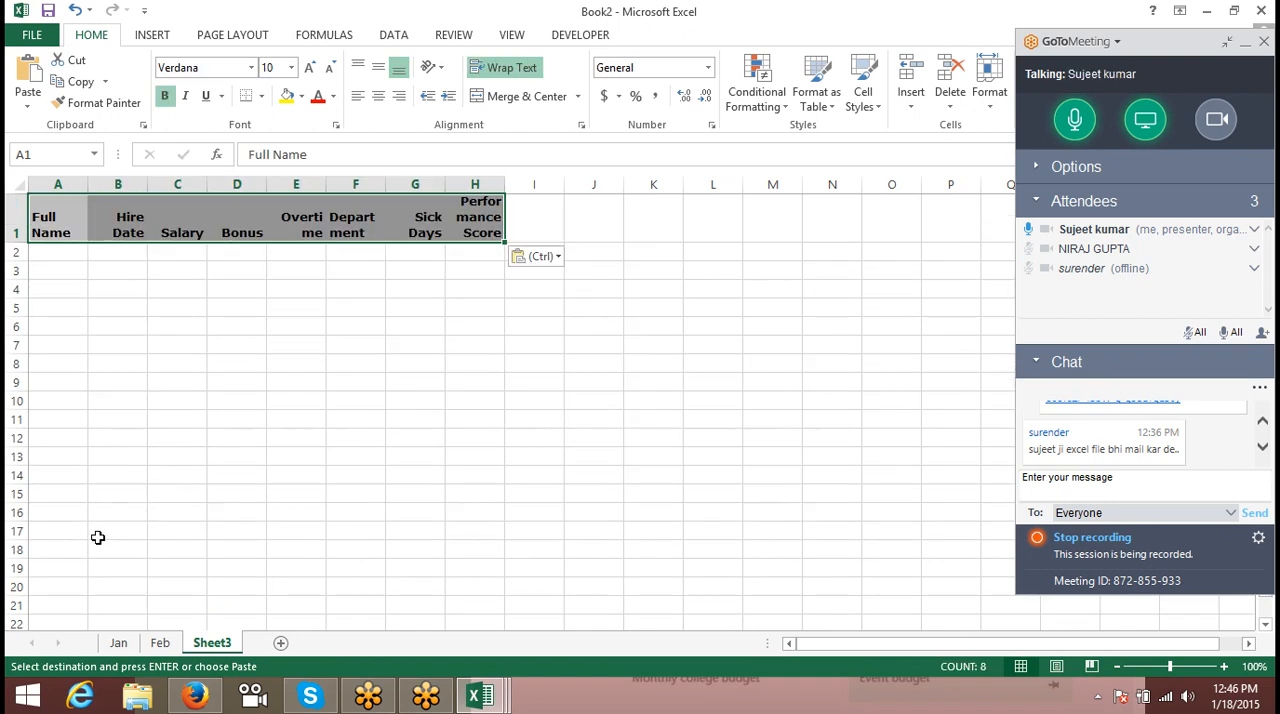
- Insert three blank rows above the header row on Sheet3
left_click(10, 232)
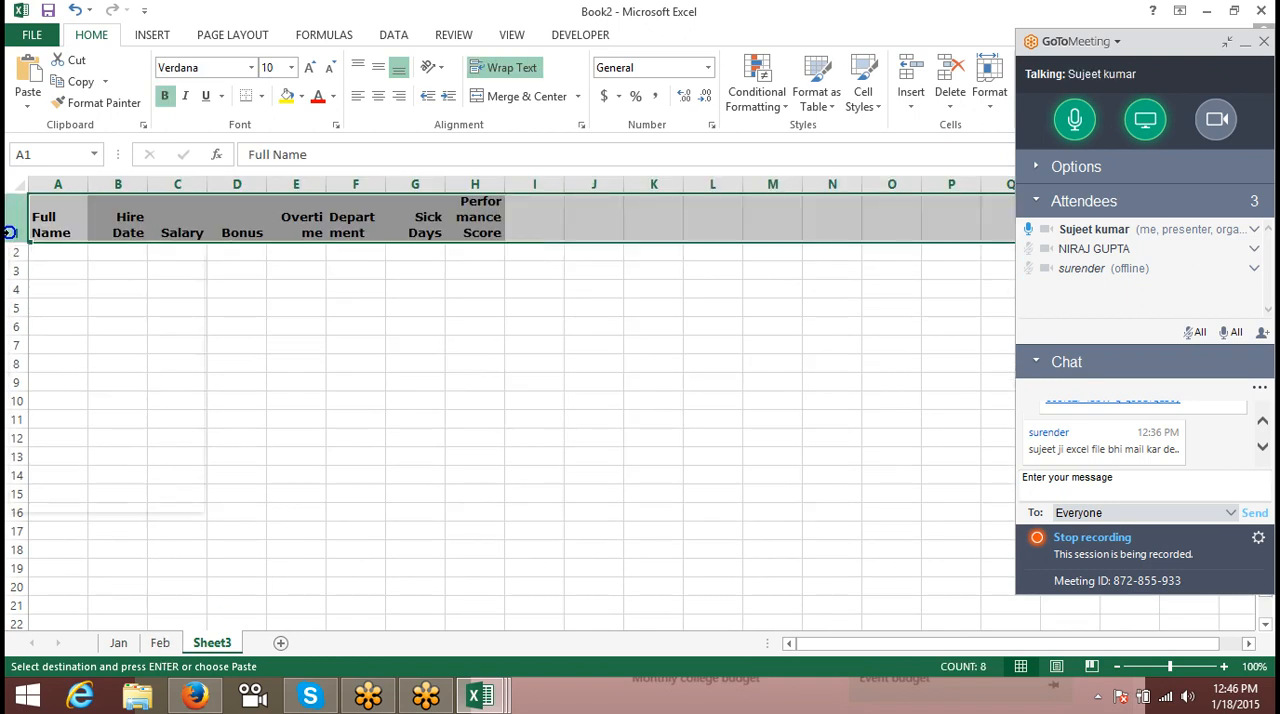
right_click(11, 233)
left_click(91, 365)
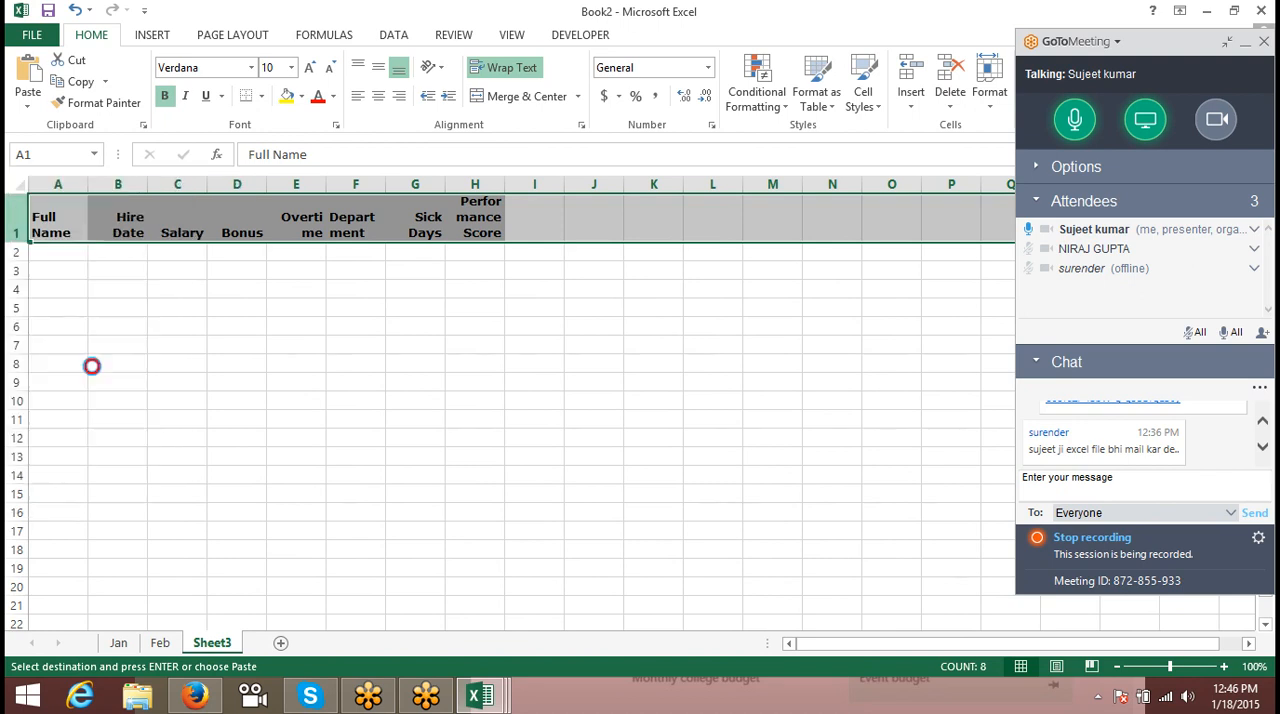
key("F4")
key("F4")
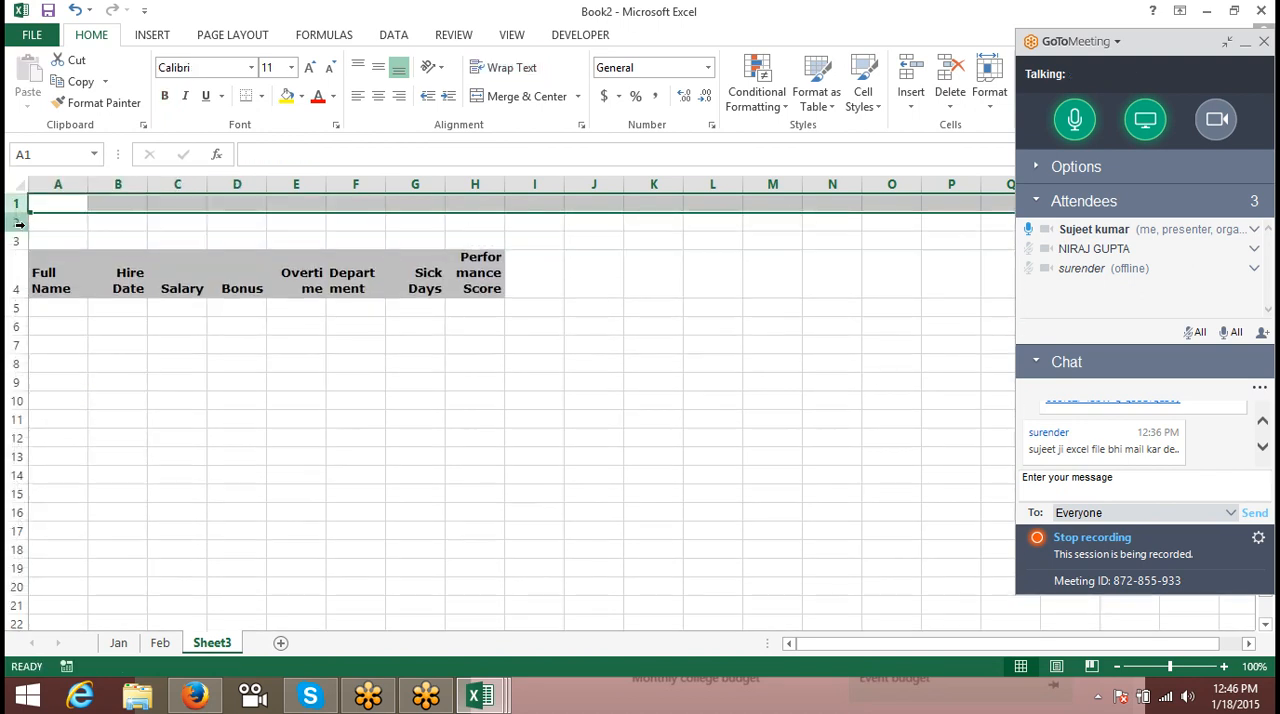
- Enter the label Month in A2 and the value Jan in B2
left_click(63, 219)
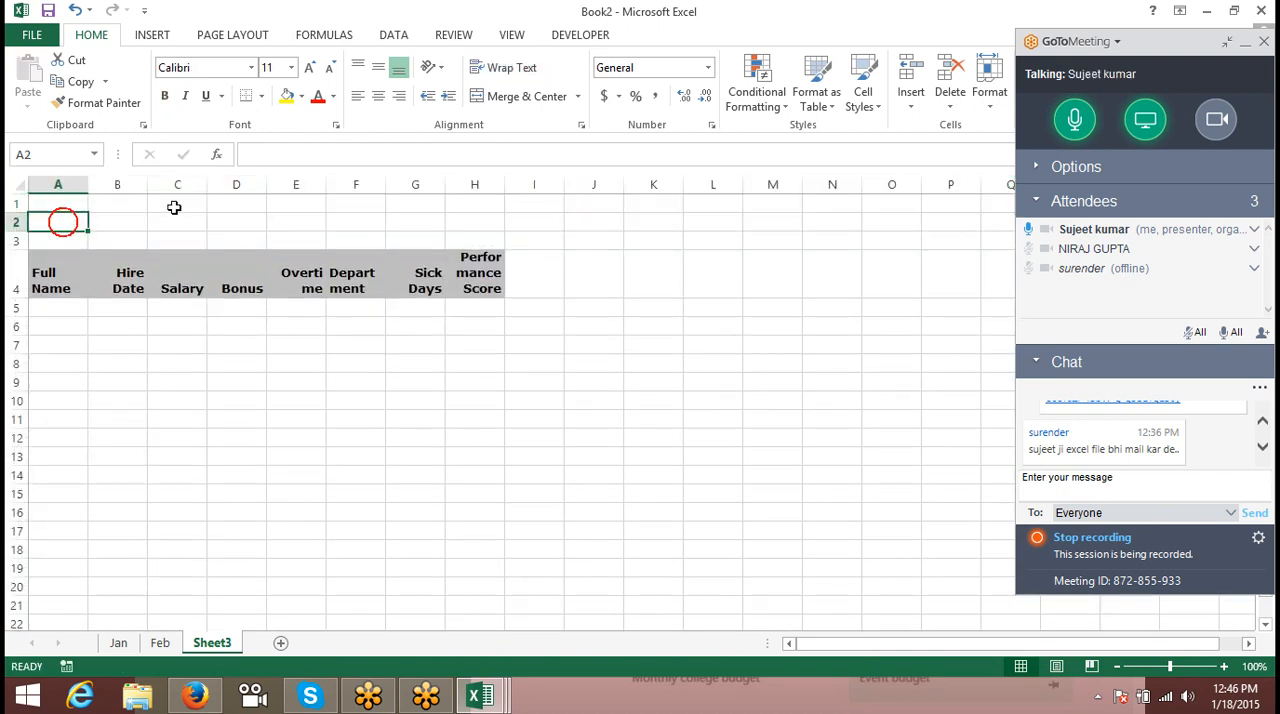
type("Mon")
type("th")
key("Tab")
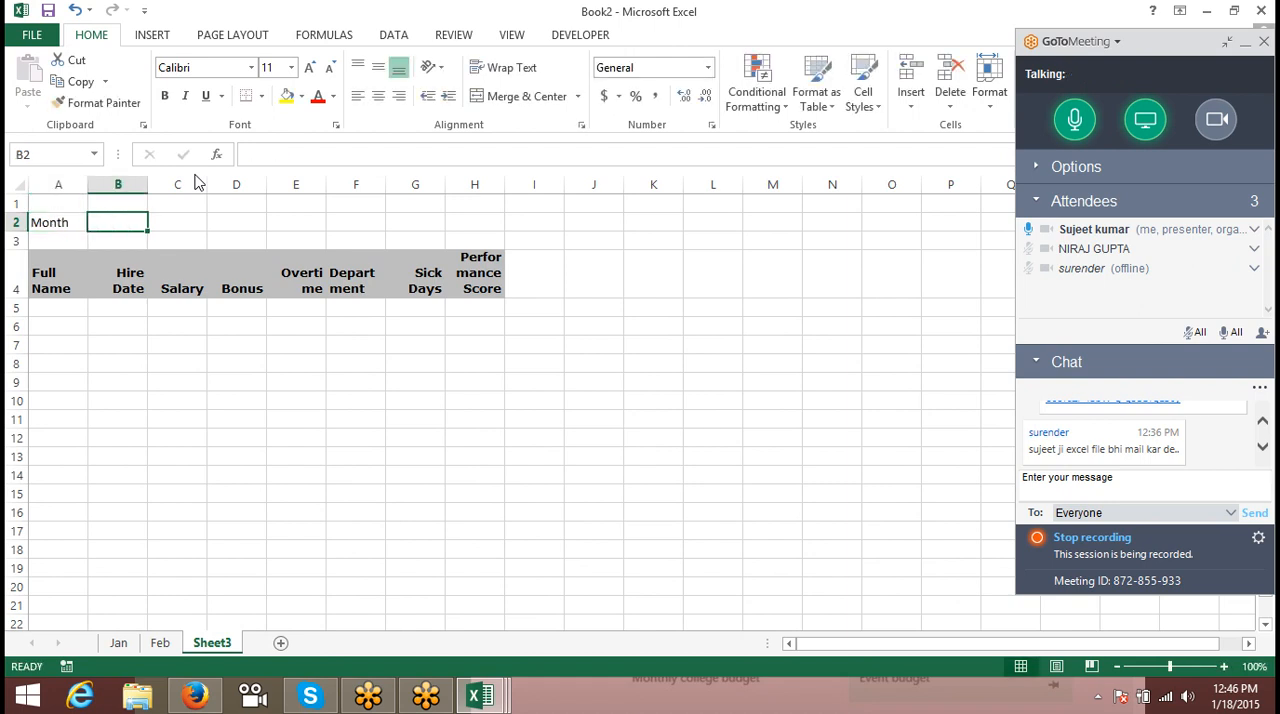
type("Jn")
key("BackSpace")
type("an")
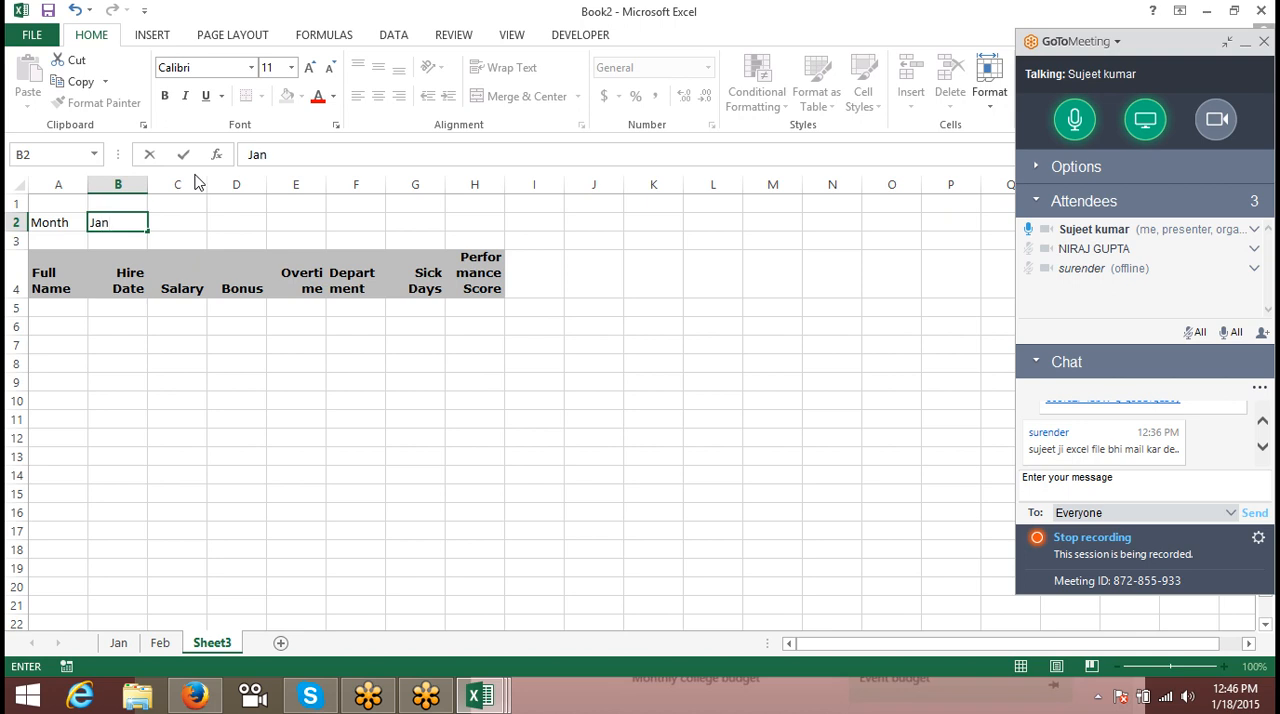
left_click(80, 292)
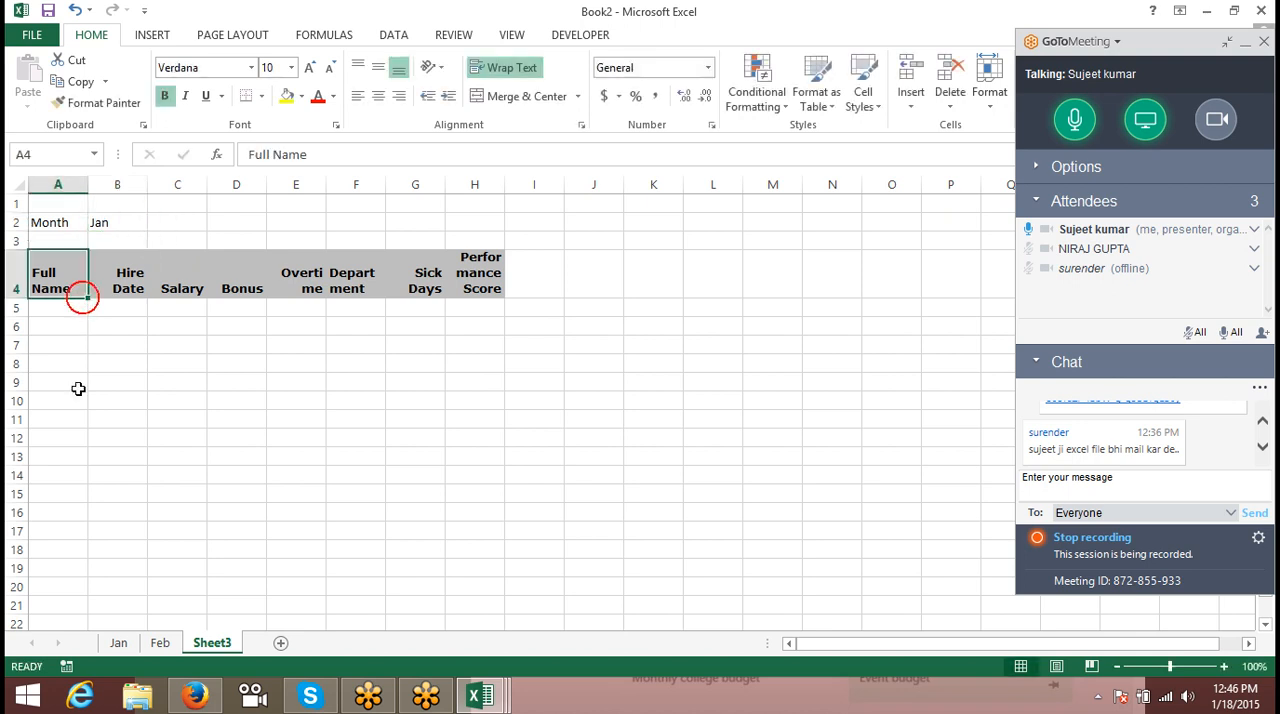
- Copy the first employee's name from A2 of the Jan sheet to A5 of Sheet3, and widen column A to fit it
left_click(118, 643)
left_click(46, 252)
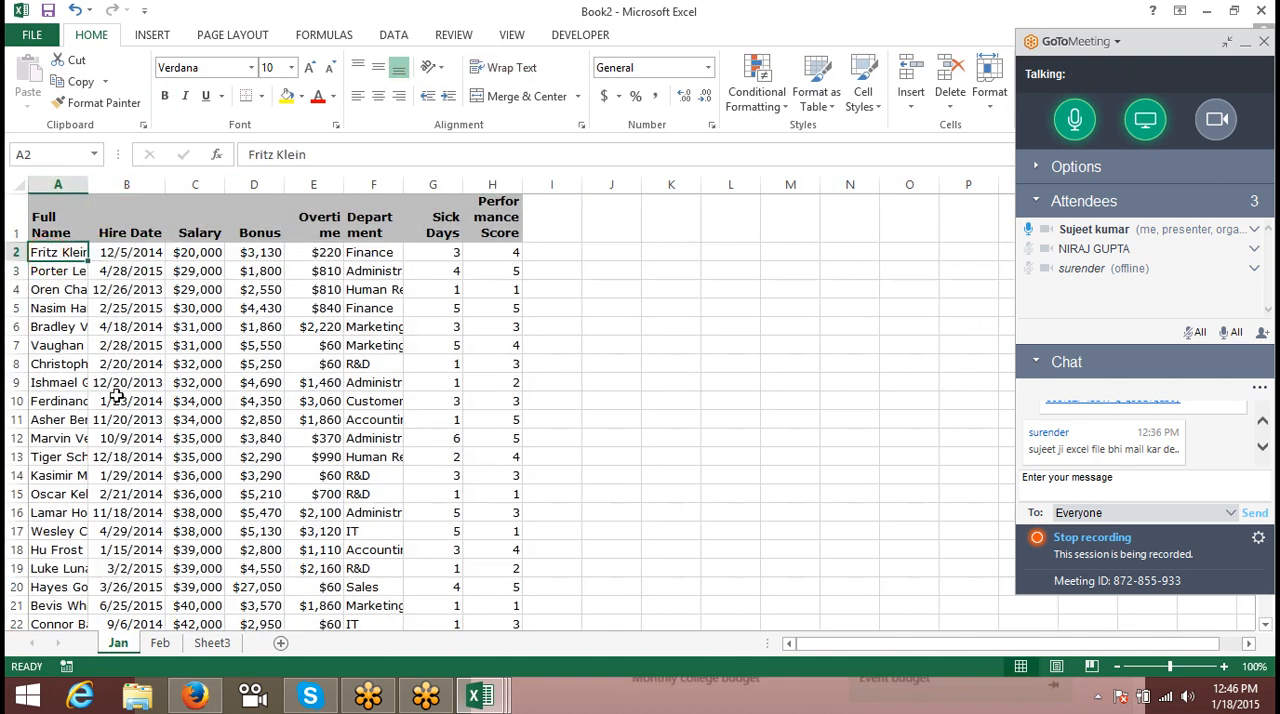
key("ctrl+c")
left_click(211, 643)
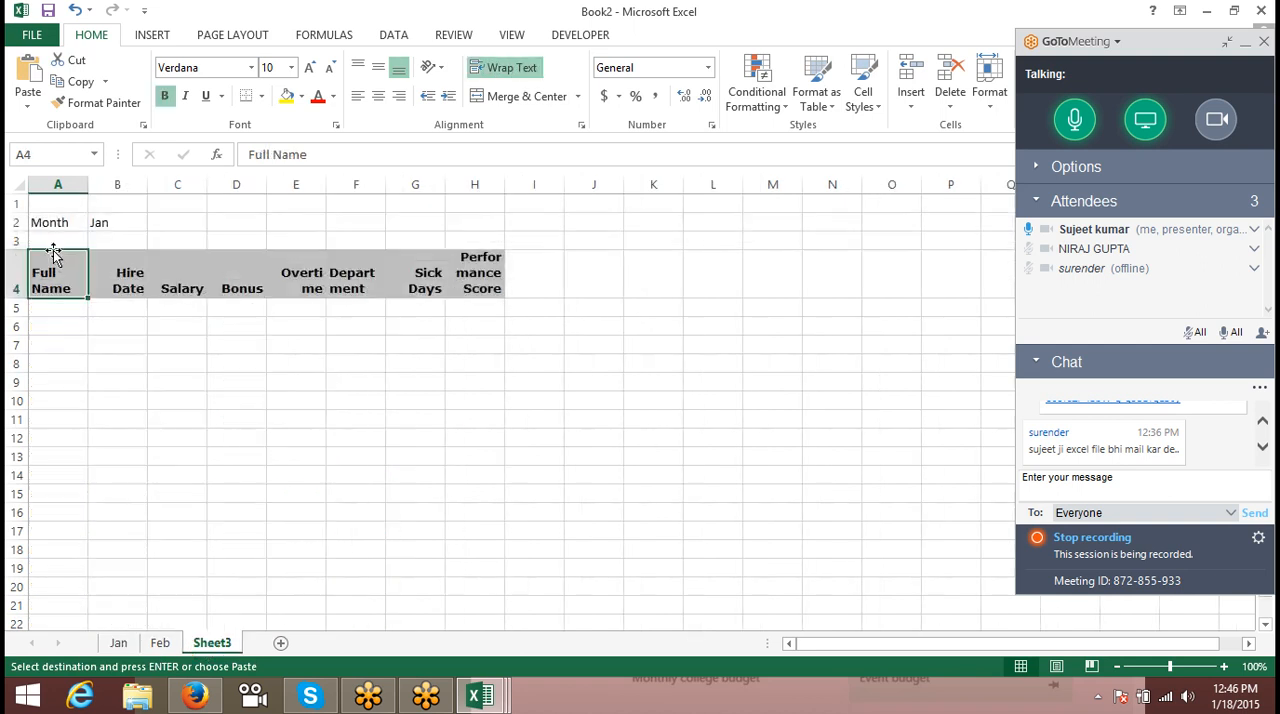
left_click(55, 310)
key("ctrl+v")
left_click(183, 380)
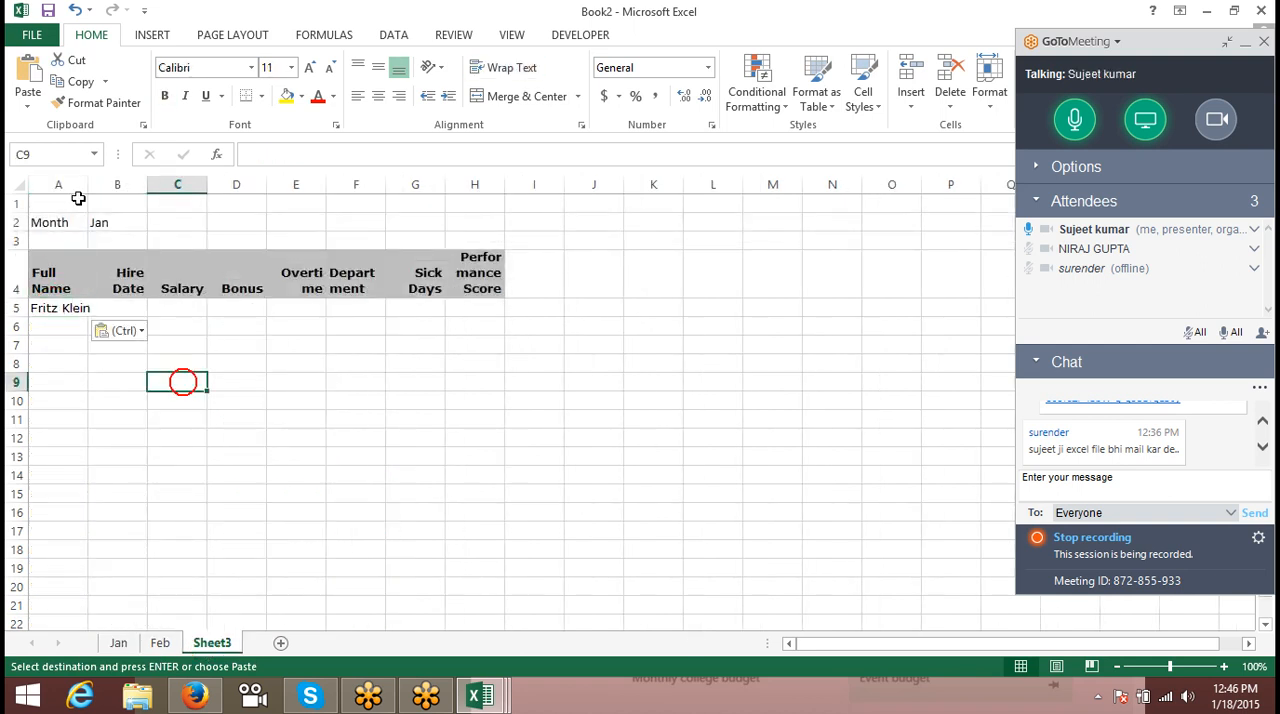
double_click(88, 193)
left_click_drag(88, 193, 104, 193)
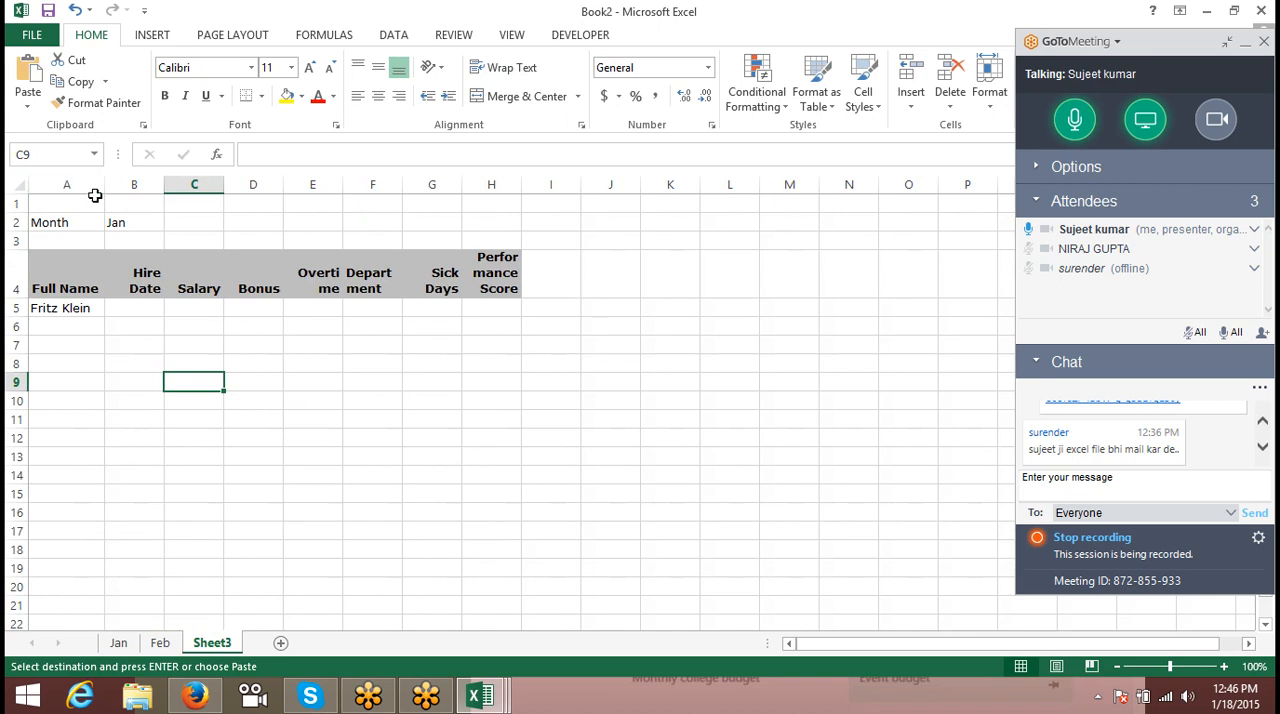
- Start an IF formula in B5 under Hire Date that tests whether B2="Jan"
left_click(150, 320)
left_click(145, 309)
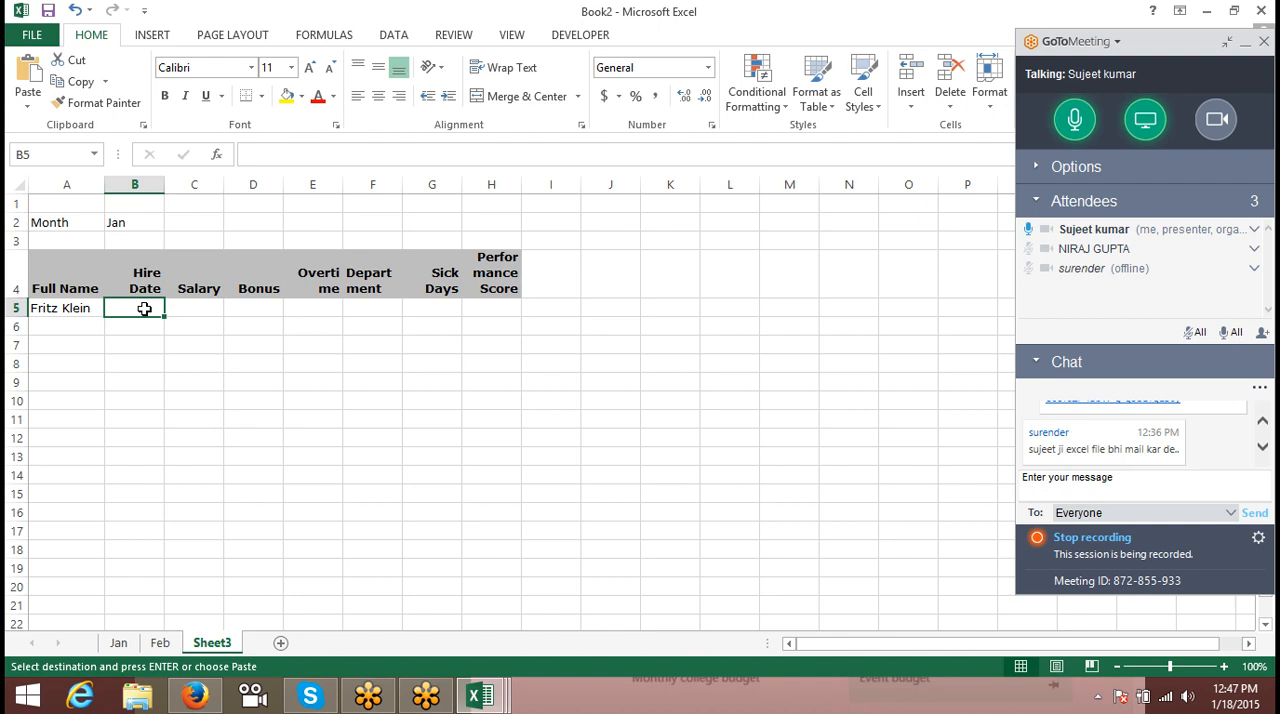
type("=if")
key("Tab")
key("Up")
key("Up")
key("Up")
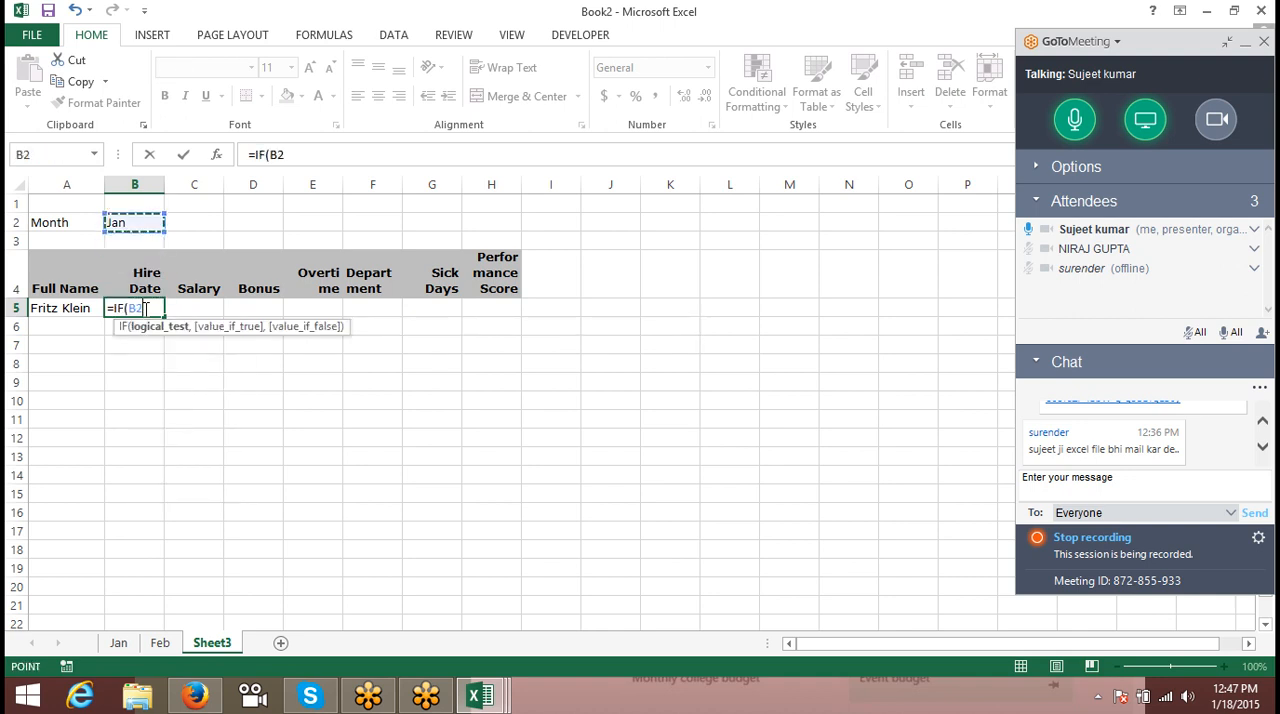
type("=\"Jan")
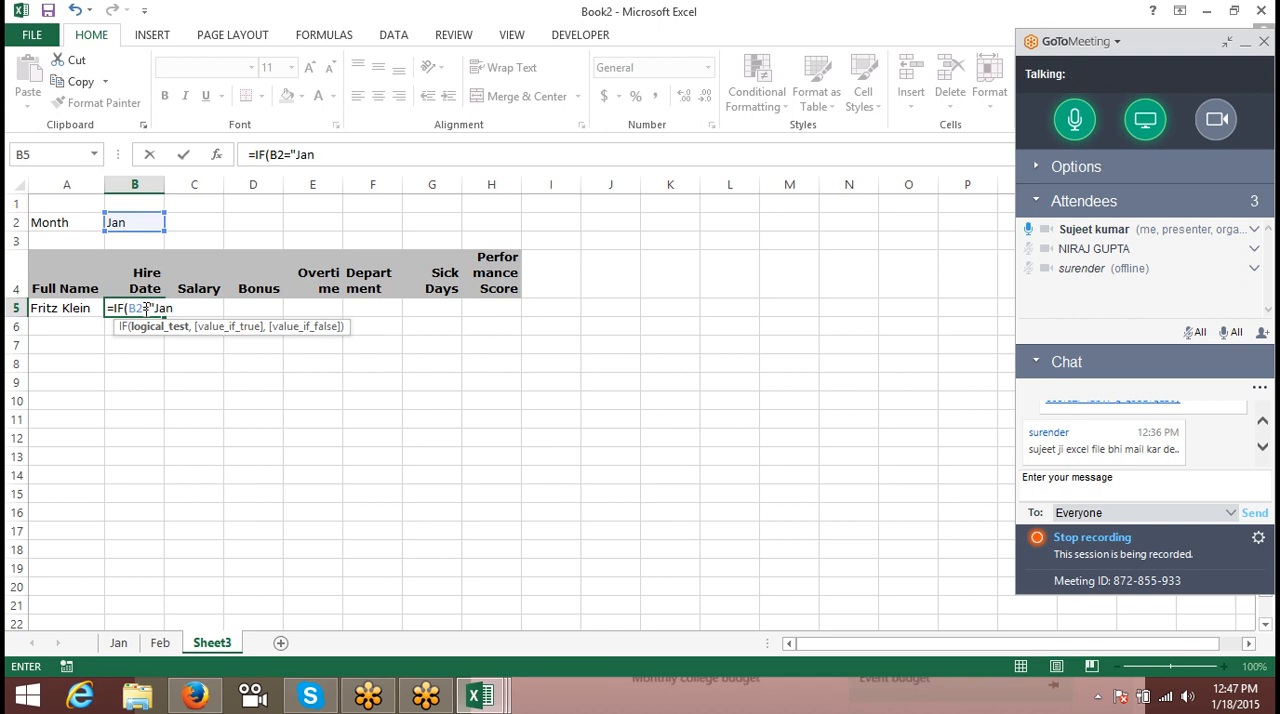
type("\",")
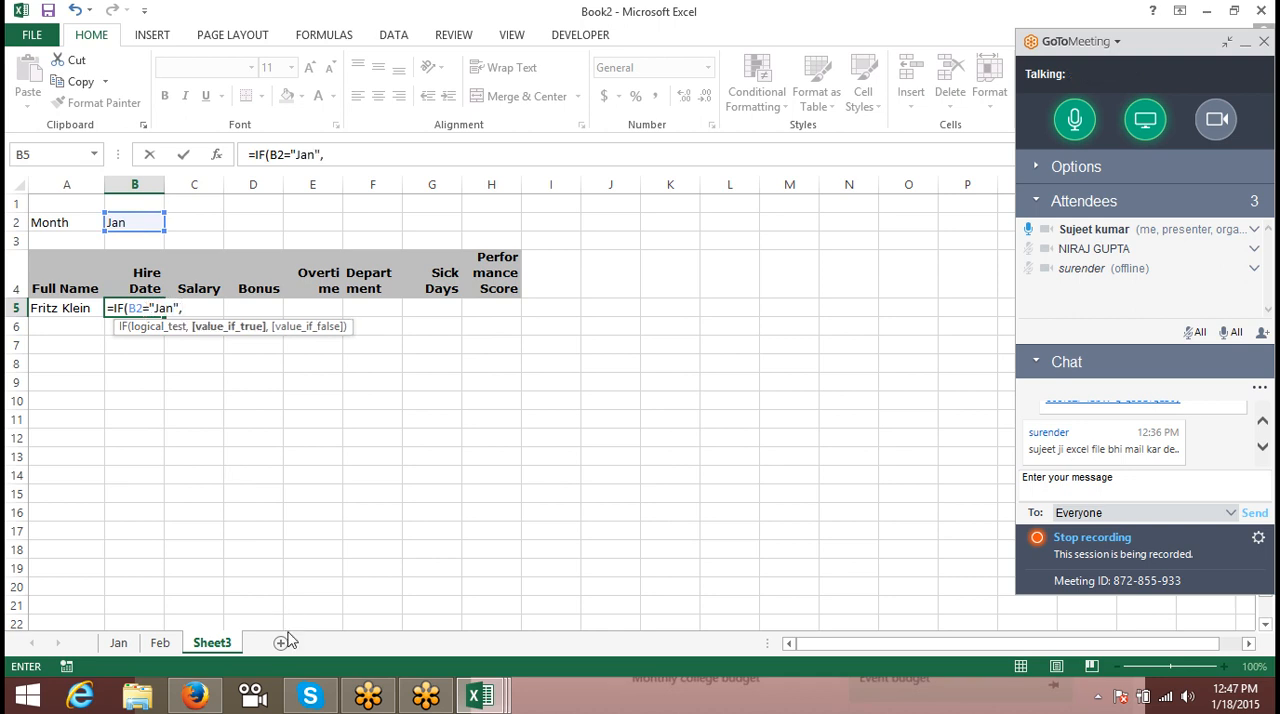
type("vl")
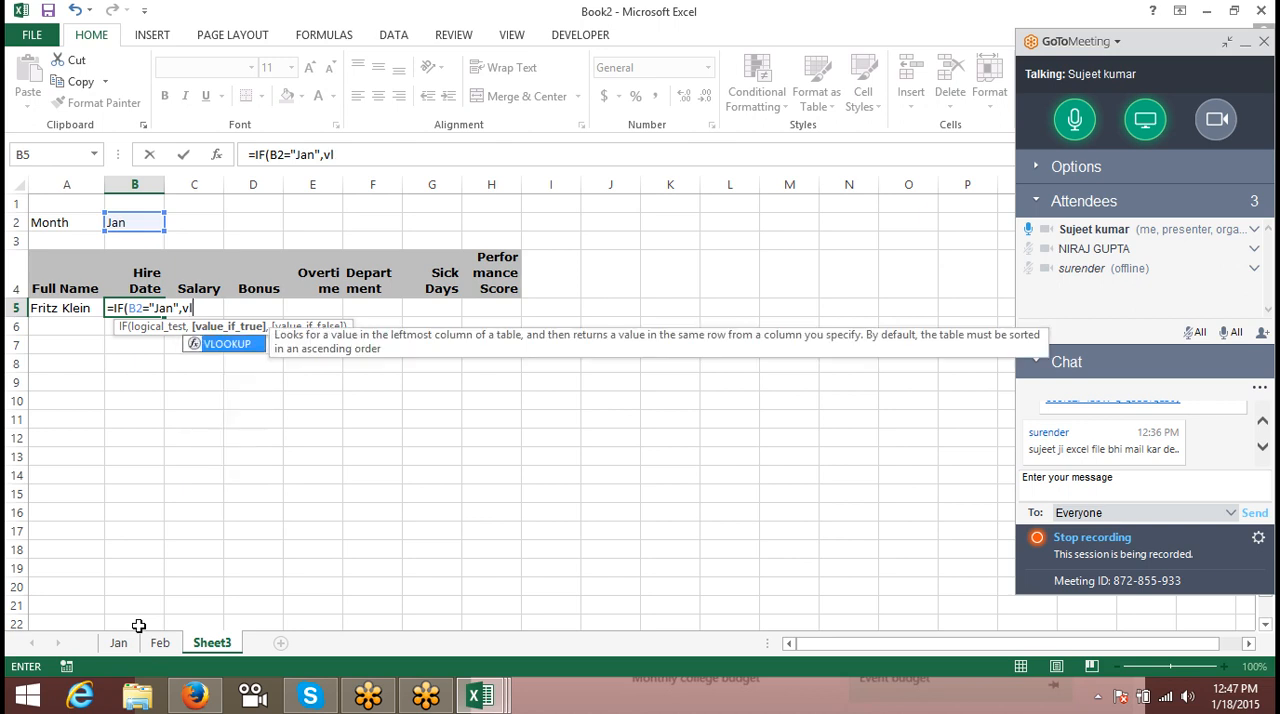
- Make the IF's true value VLOOKUP(A5,Jan!A:H,2,0), an exact-match lookup of the name in the Jan sheet's second column
key("Tab")
left_click(45, 307)
type(",")
left_click(118, 643)
left_click_drag(80, 185, 480, 185)
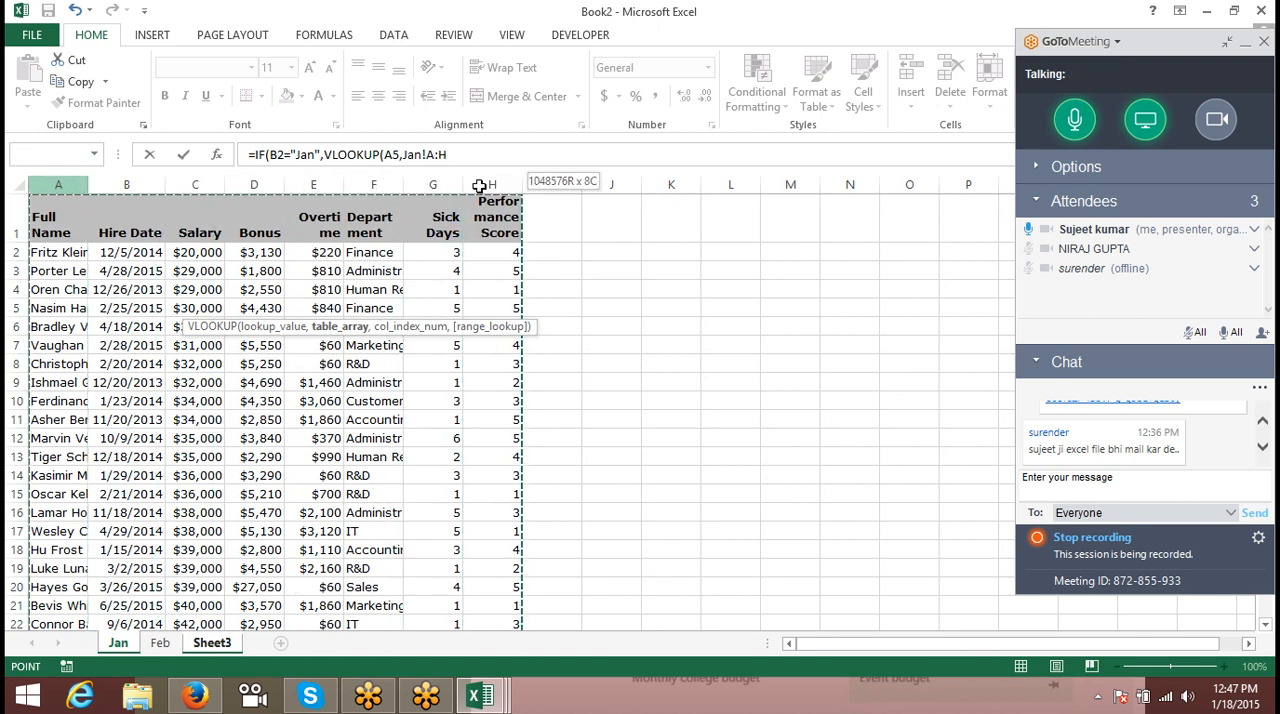
type(",")
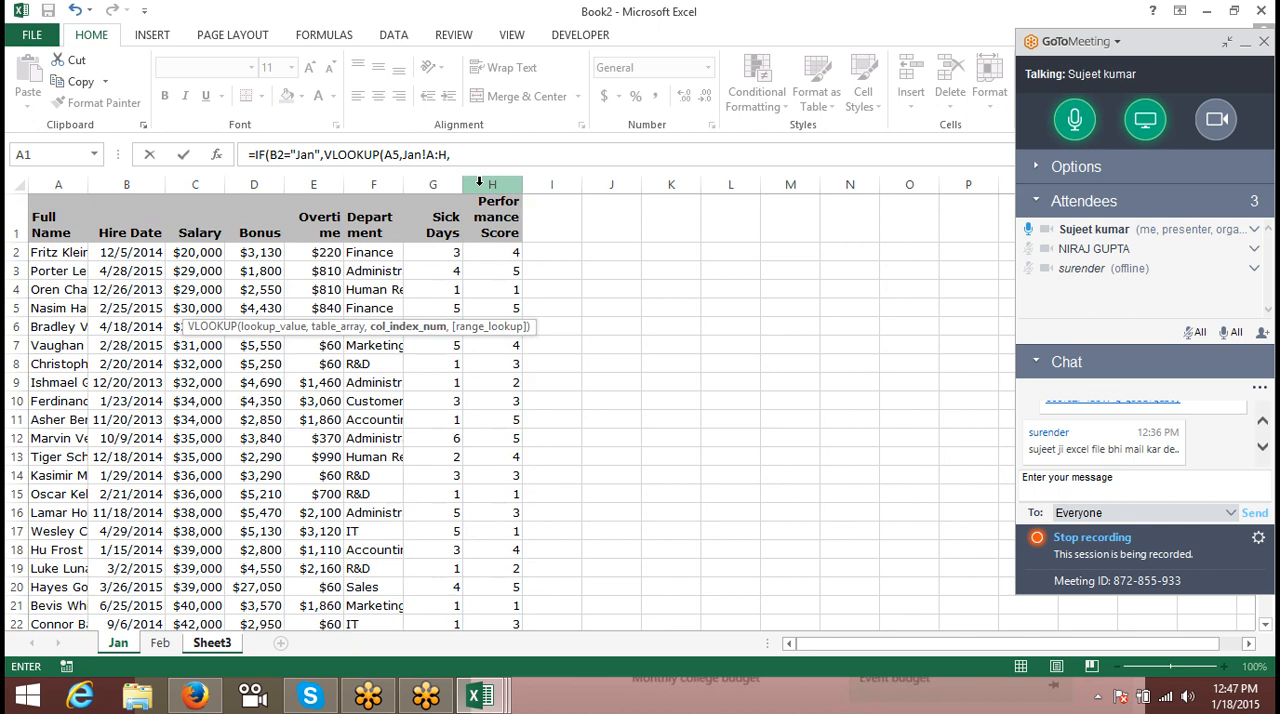
type("2,")
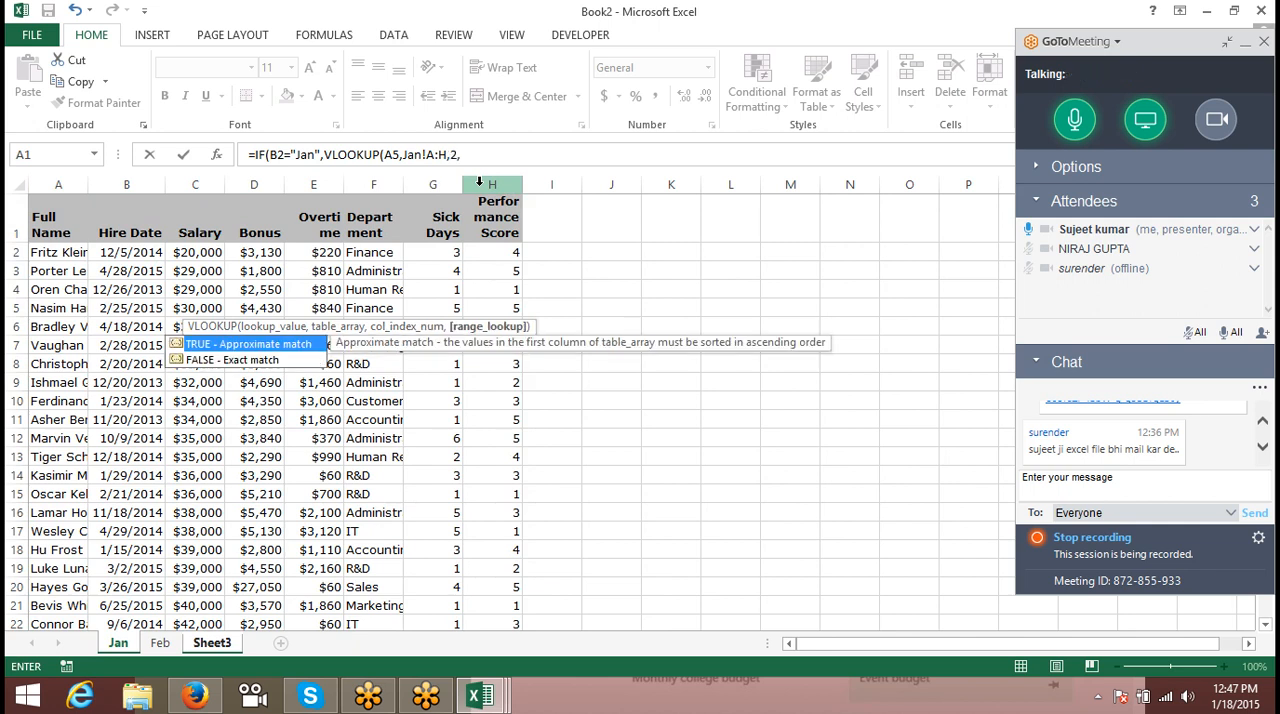
type("0")
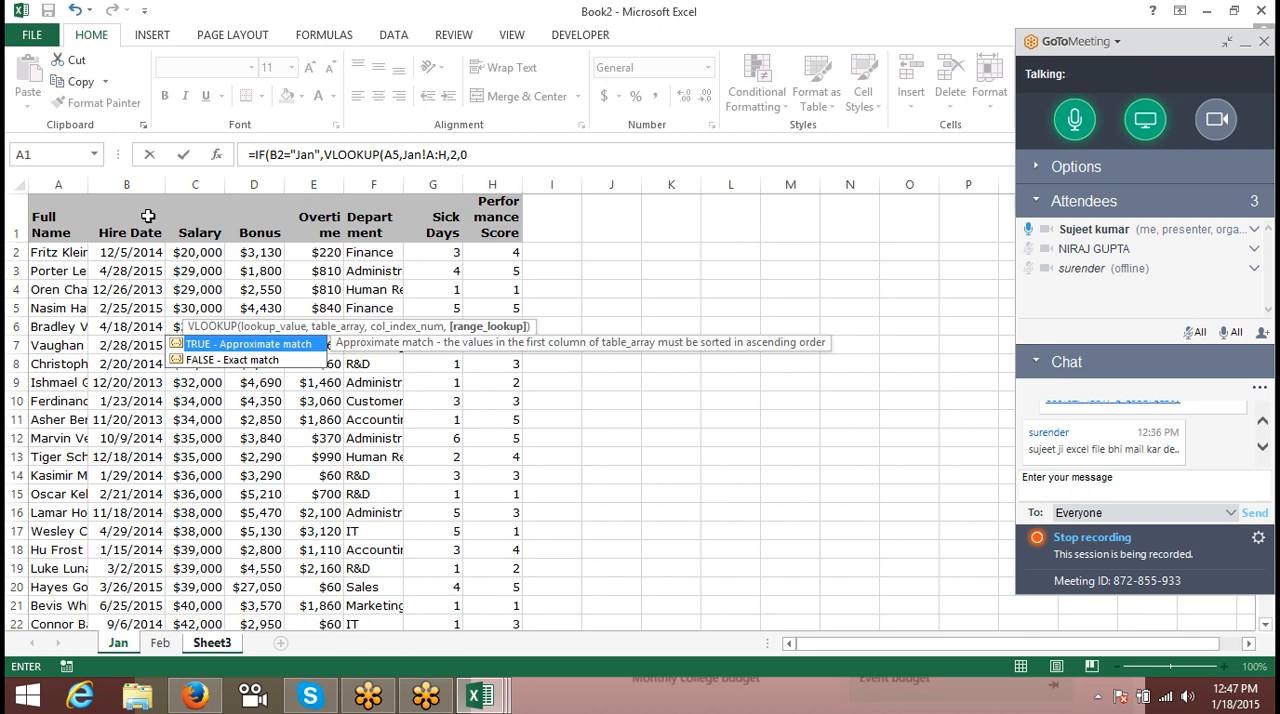
type(")")
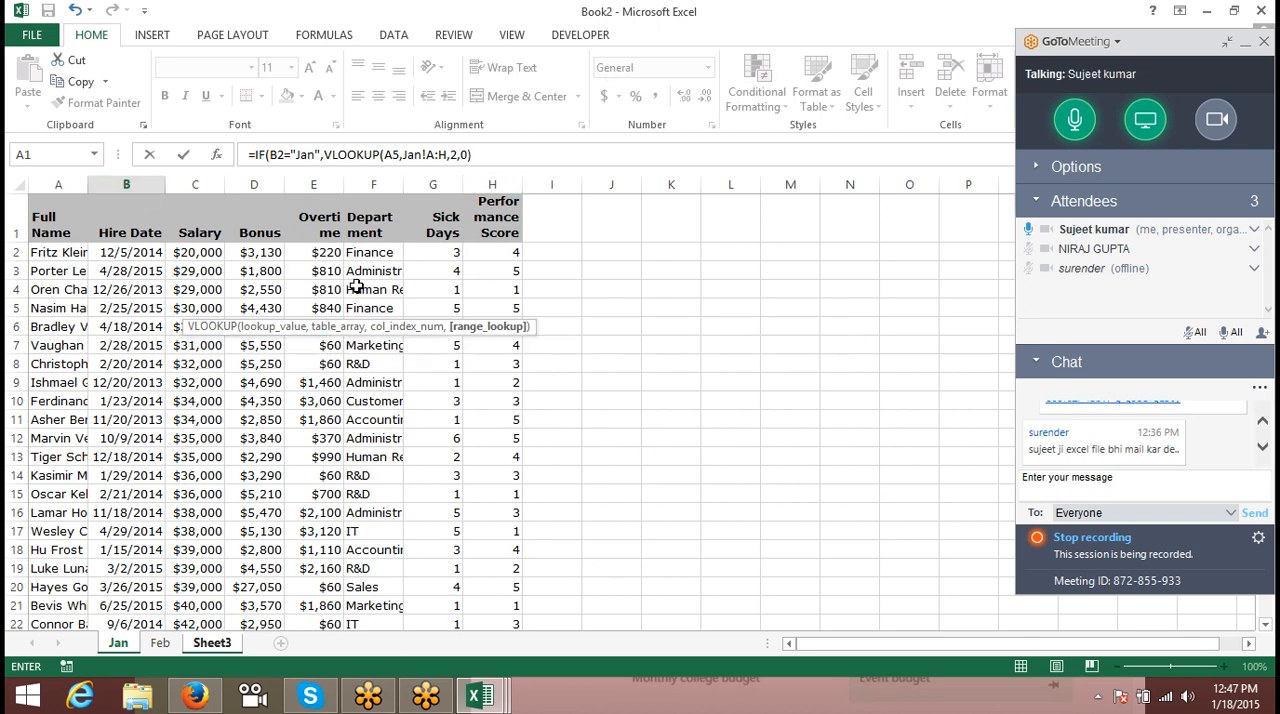
type(",VLOOKUP(")
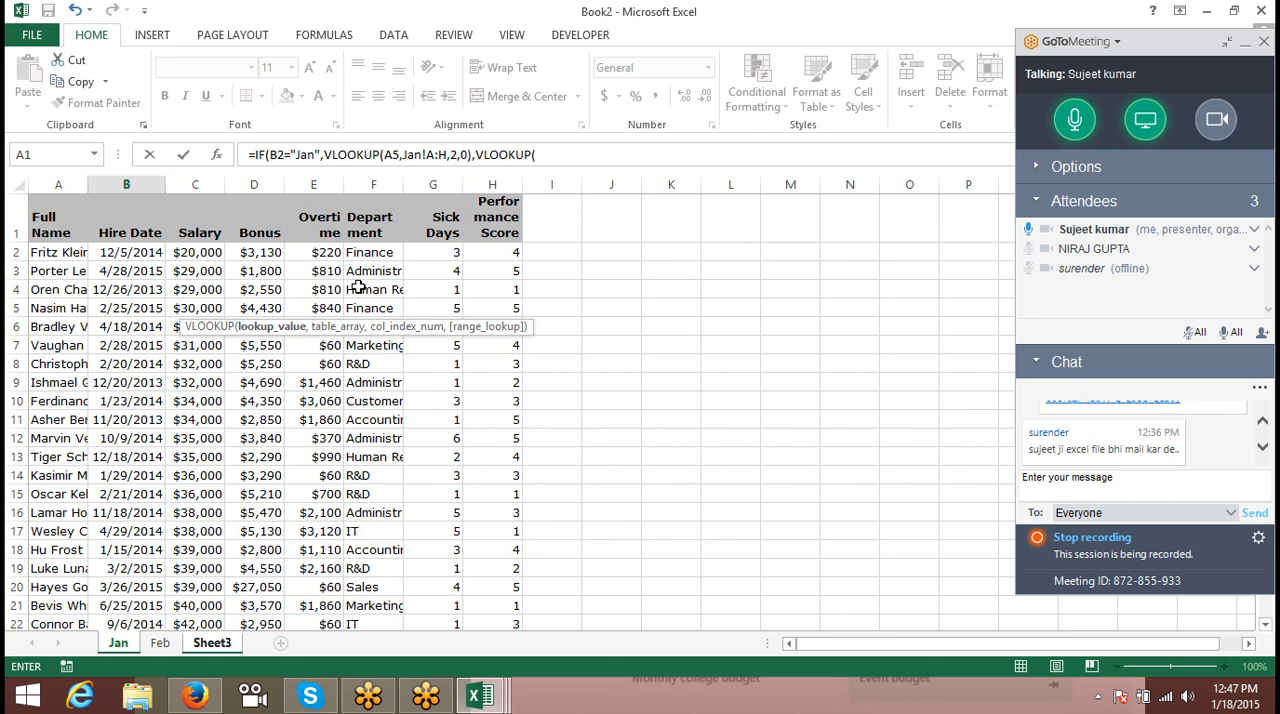
type("a5,")
- Add VLOOKUP(A5,Feb!A:H,2,0) as the IF's false value and complete the formula with its closing bracket
left_click(161, 643)
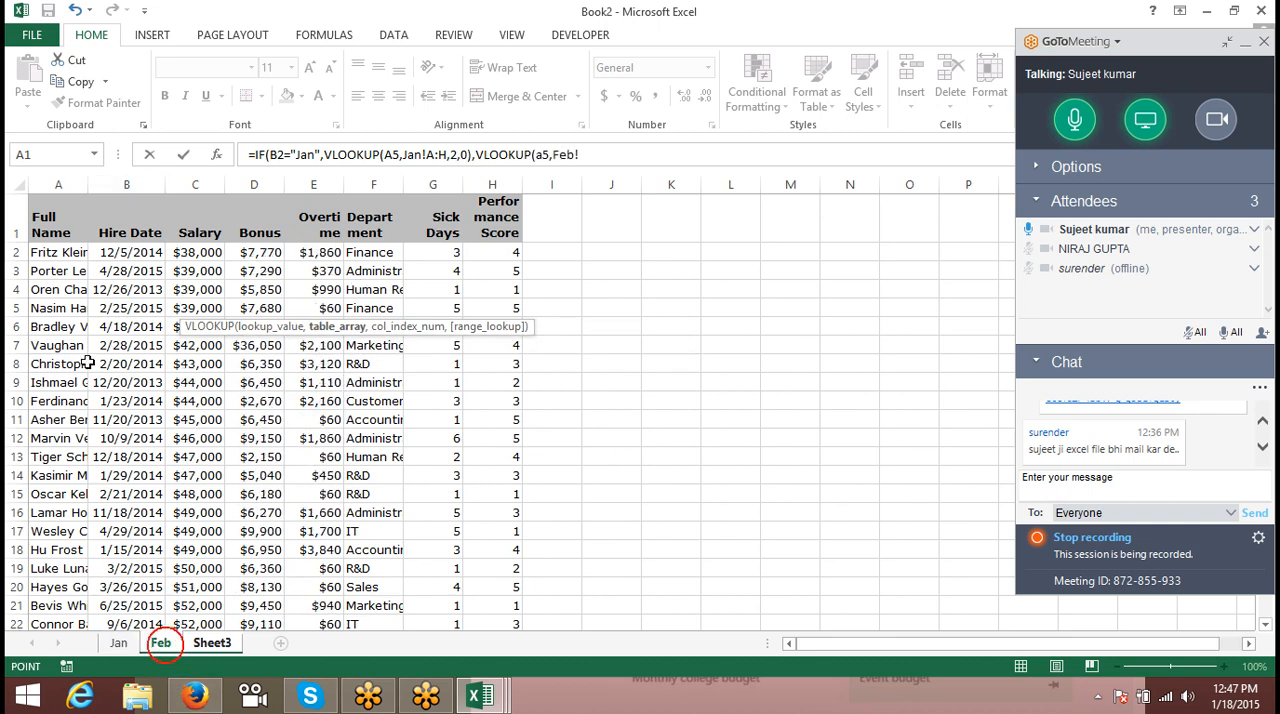
left_click_drag(70, 185, 482, 219)
type(",2")
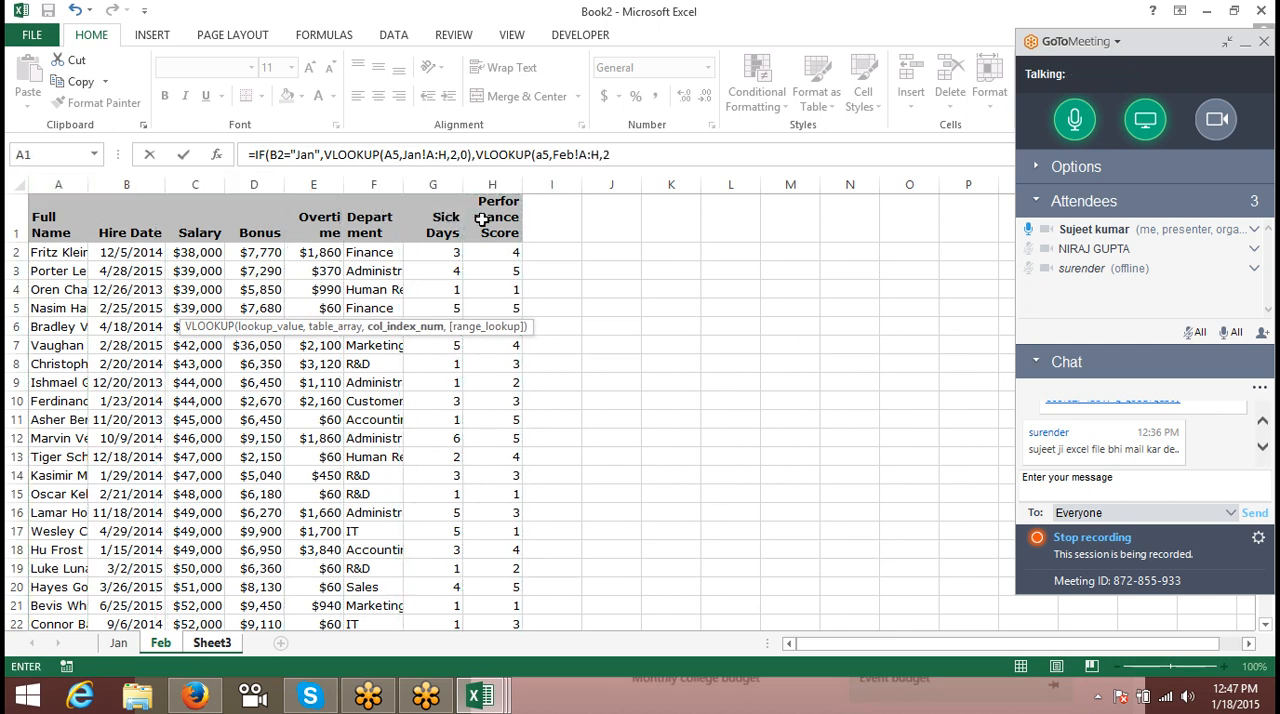
type(",0)")
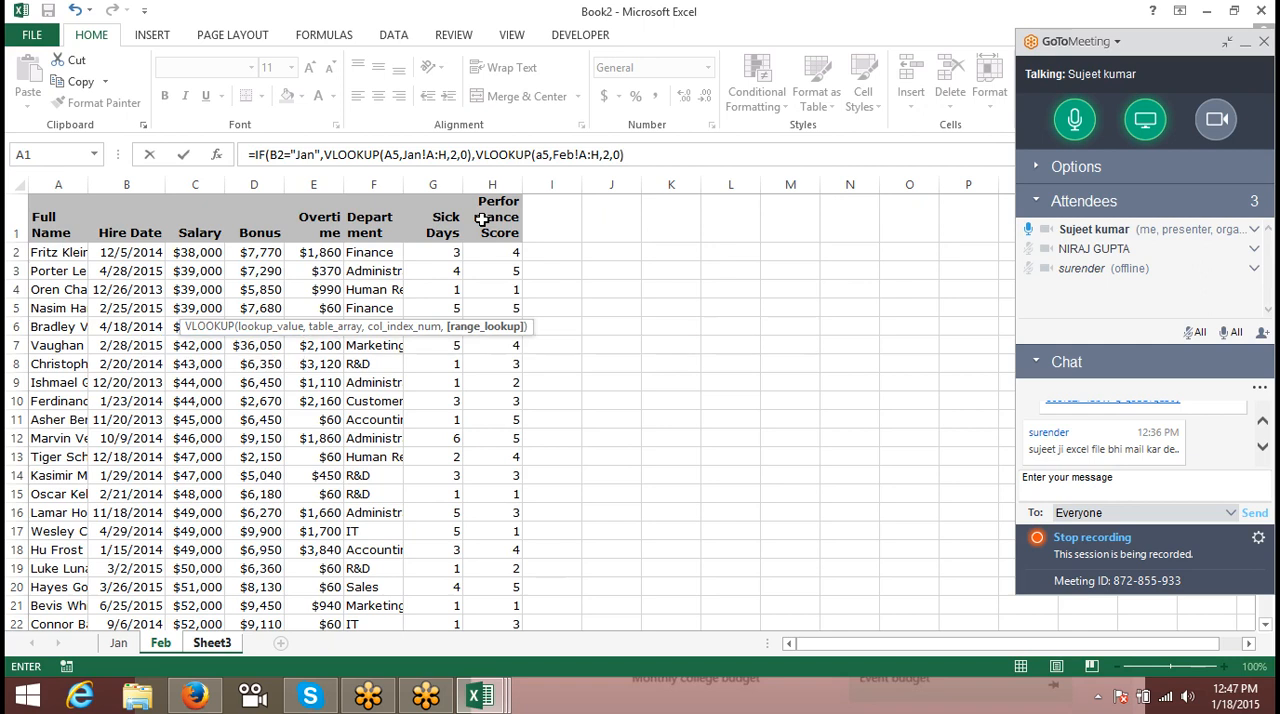
key("Return")
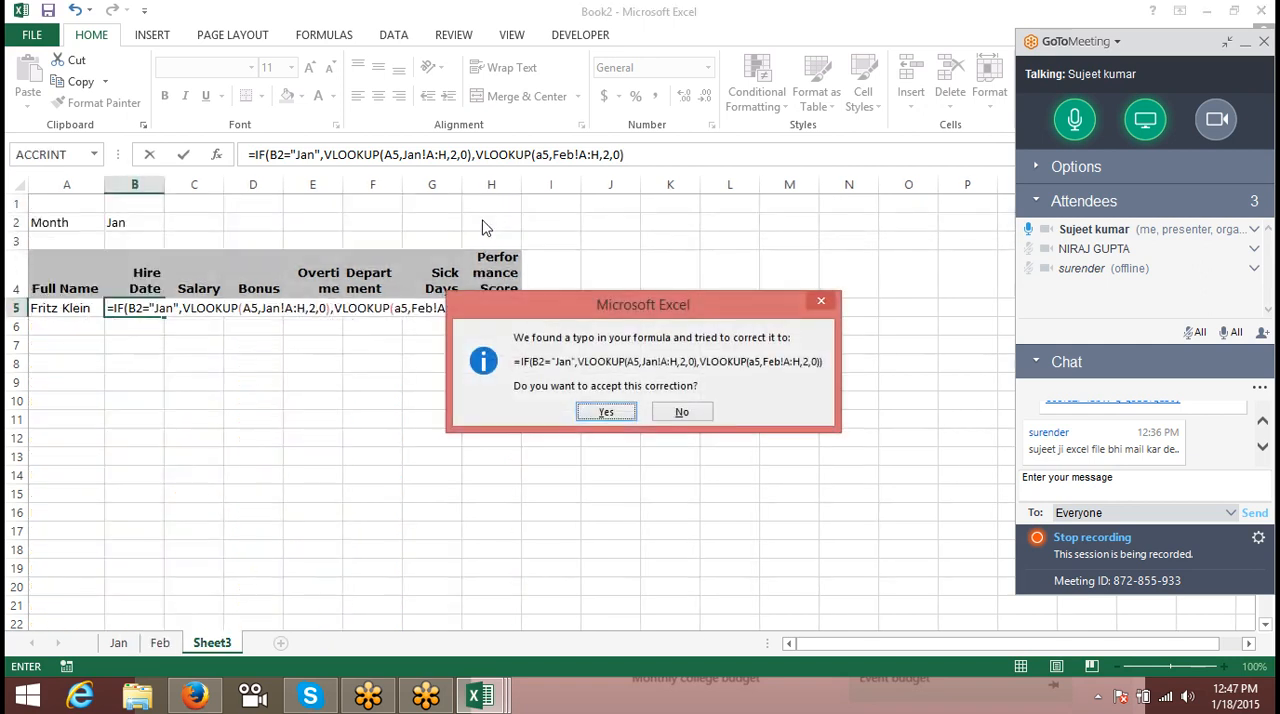
key("Return")
- Format the Hire Date result in B5 as a day-month-year date
key("Up")
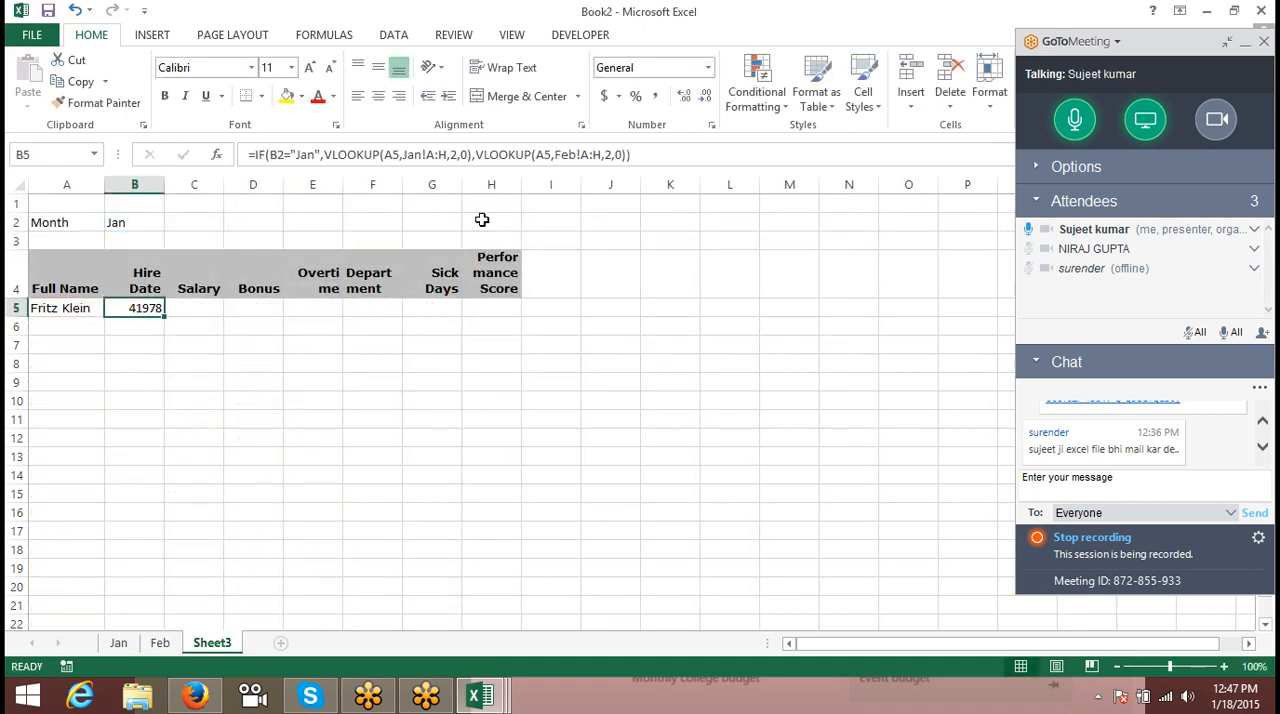
key("ctrl+shift+2")
key("ctrl+shift+3")
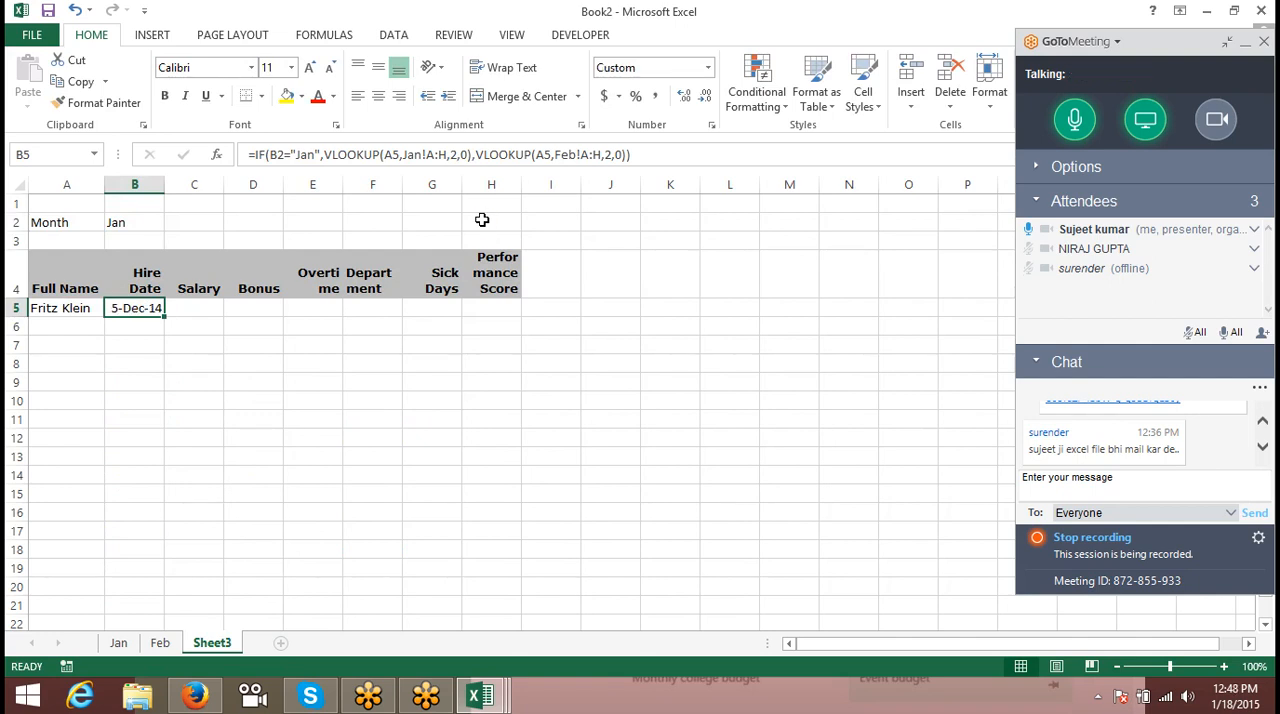
- Change the month in B2 to feb
key("Up")
key("Up")
key("Up")
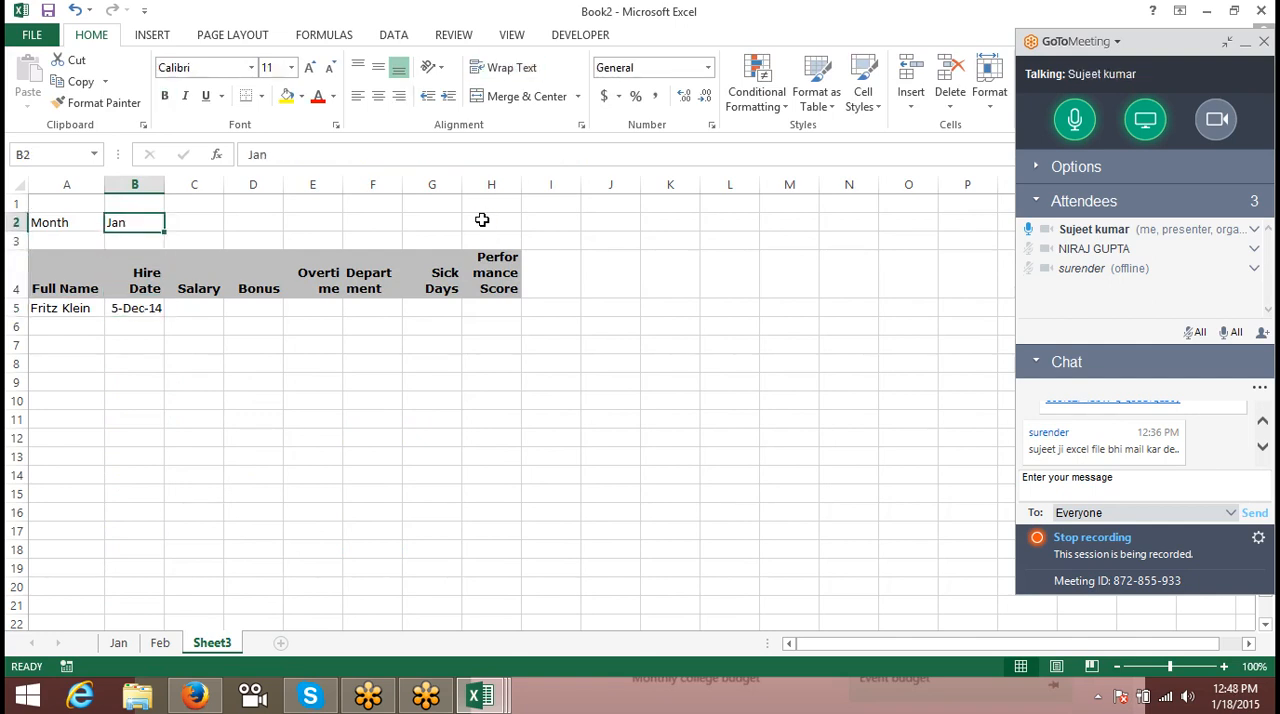
type("?")
key("Escape")
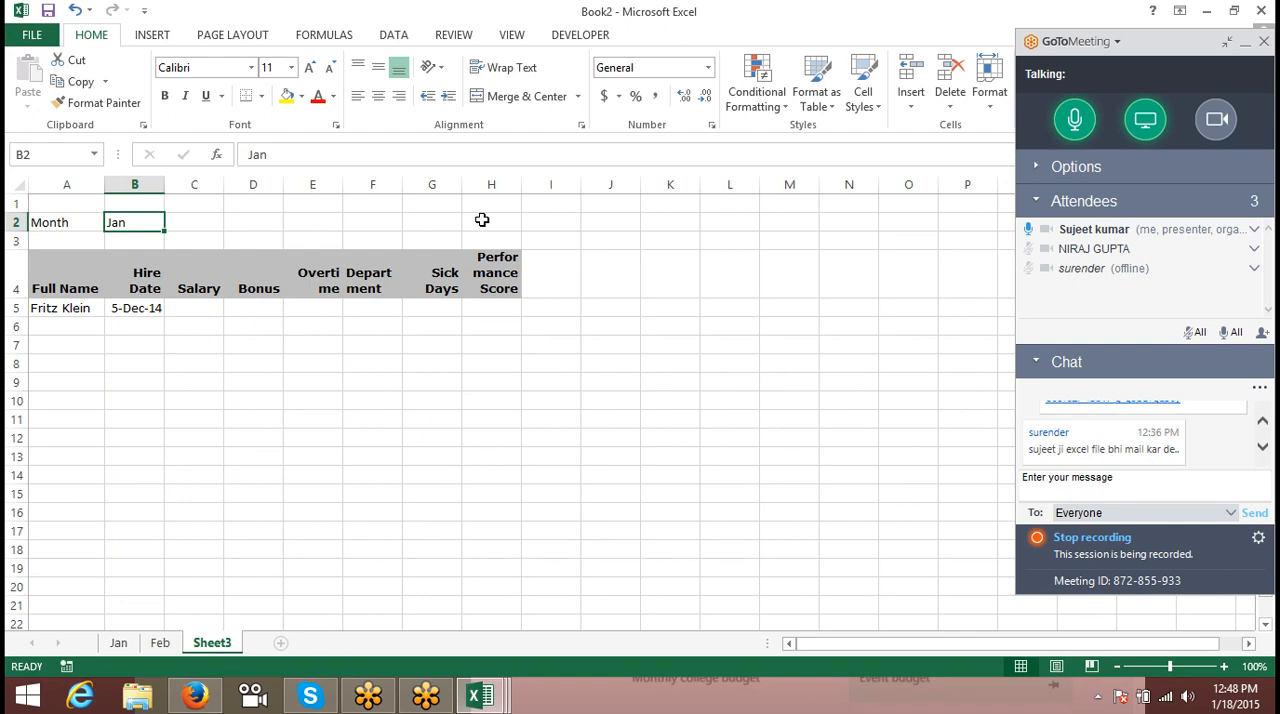
type("feb")
key("Return")
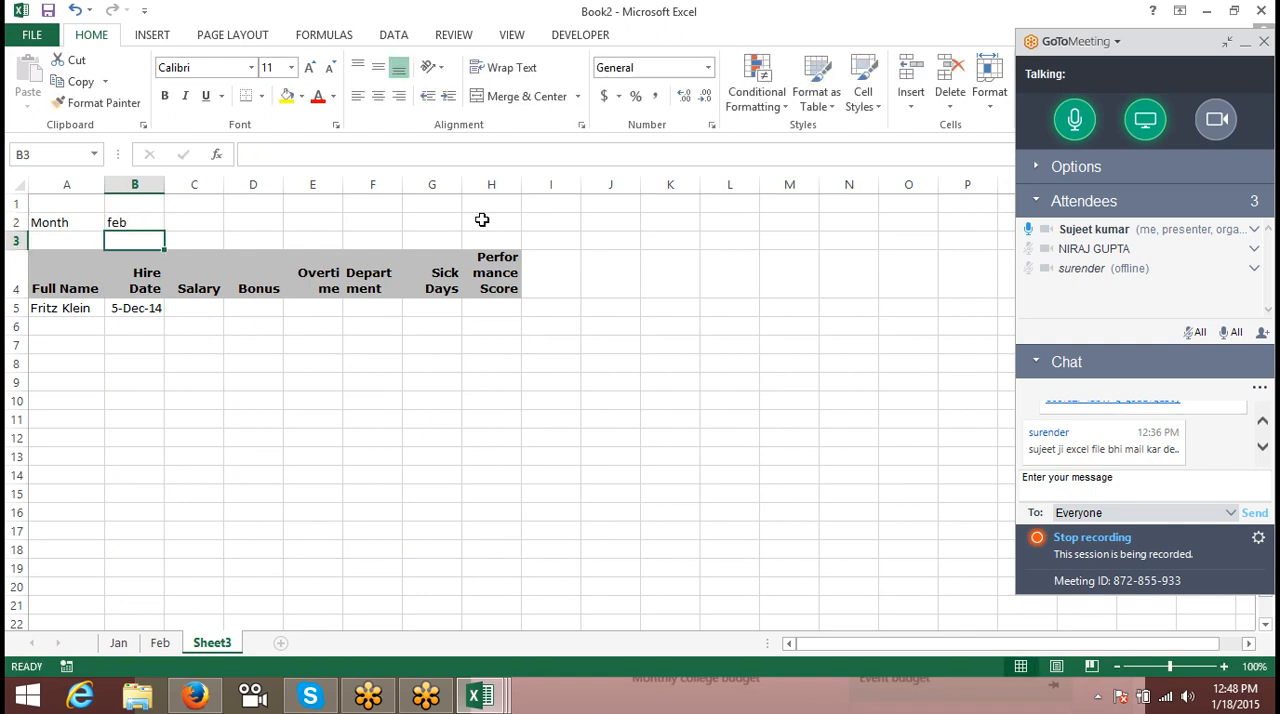
- On the Feb sheet, copy the hire dates from B6 down to the last row and paste them starting at B2
left_click(160, 643)
left_click(135, 326)
key("ctrl+shift+Down")
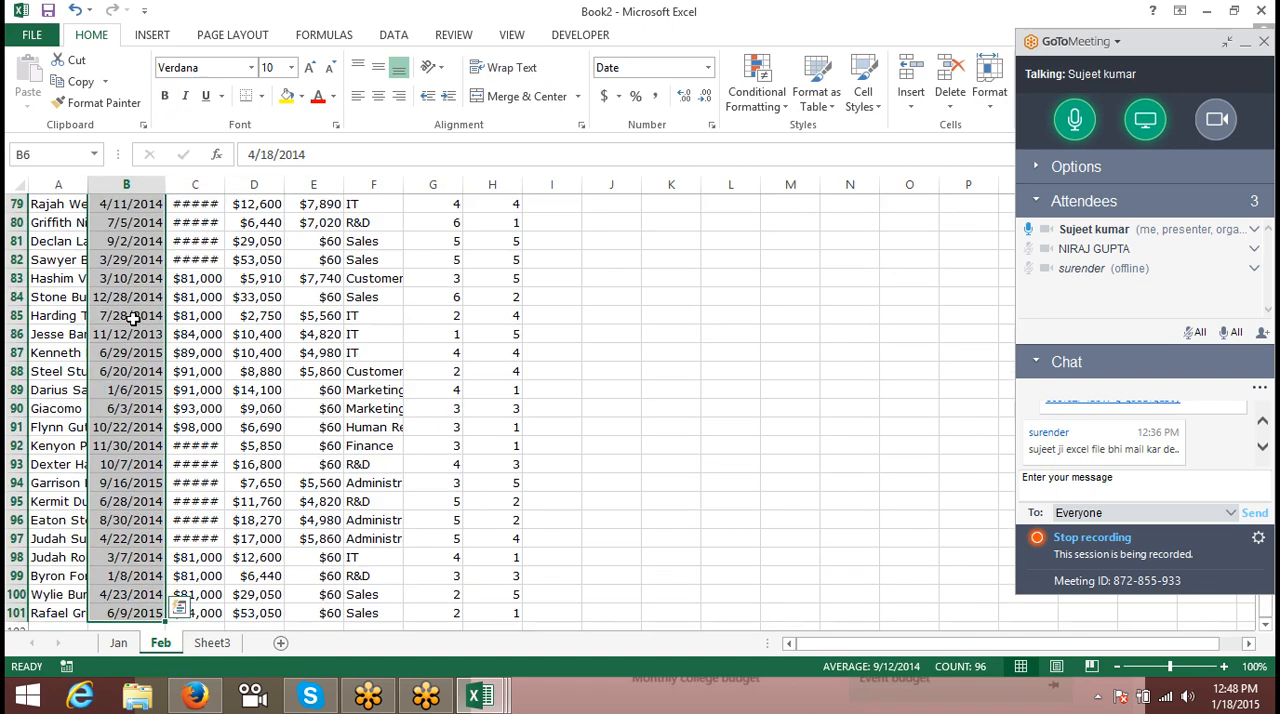
key("ctrl+c")
key("ctrl+Up")
key("Down")
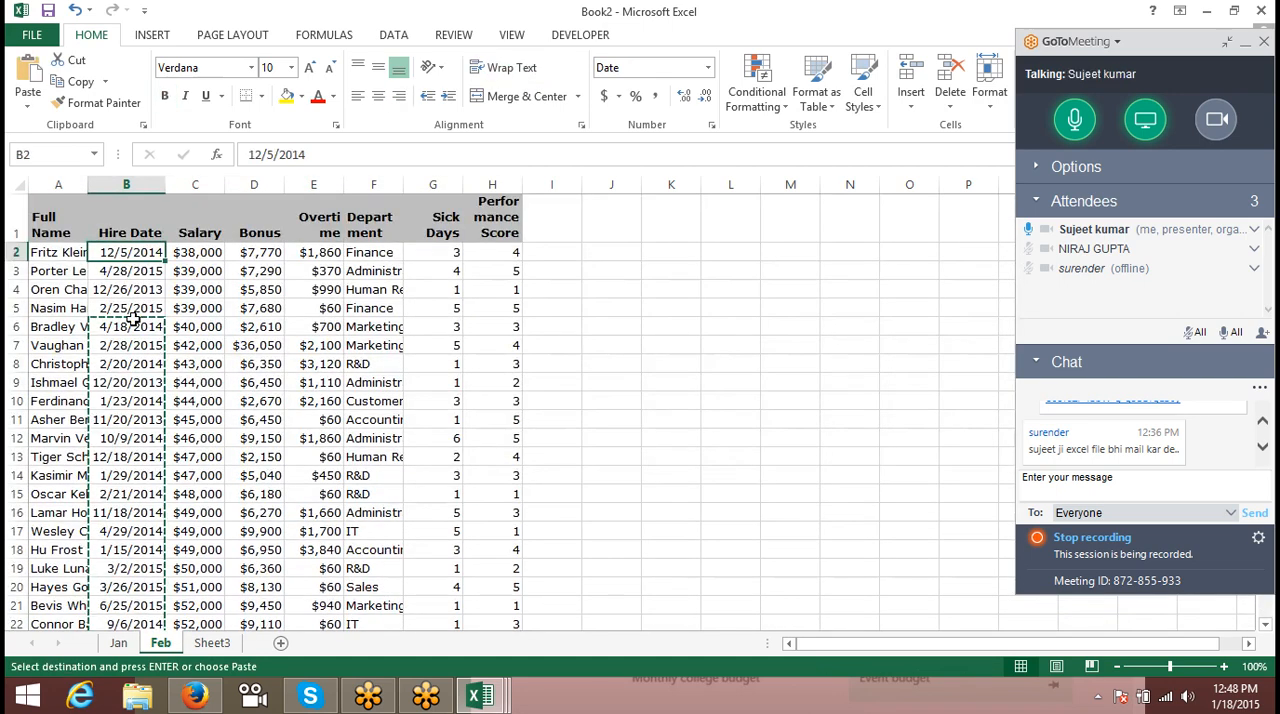
key("Return")
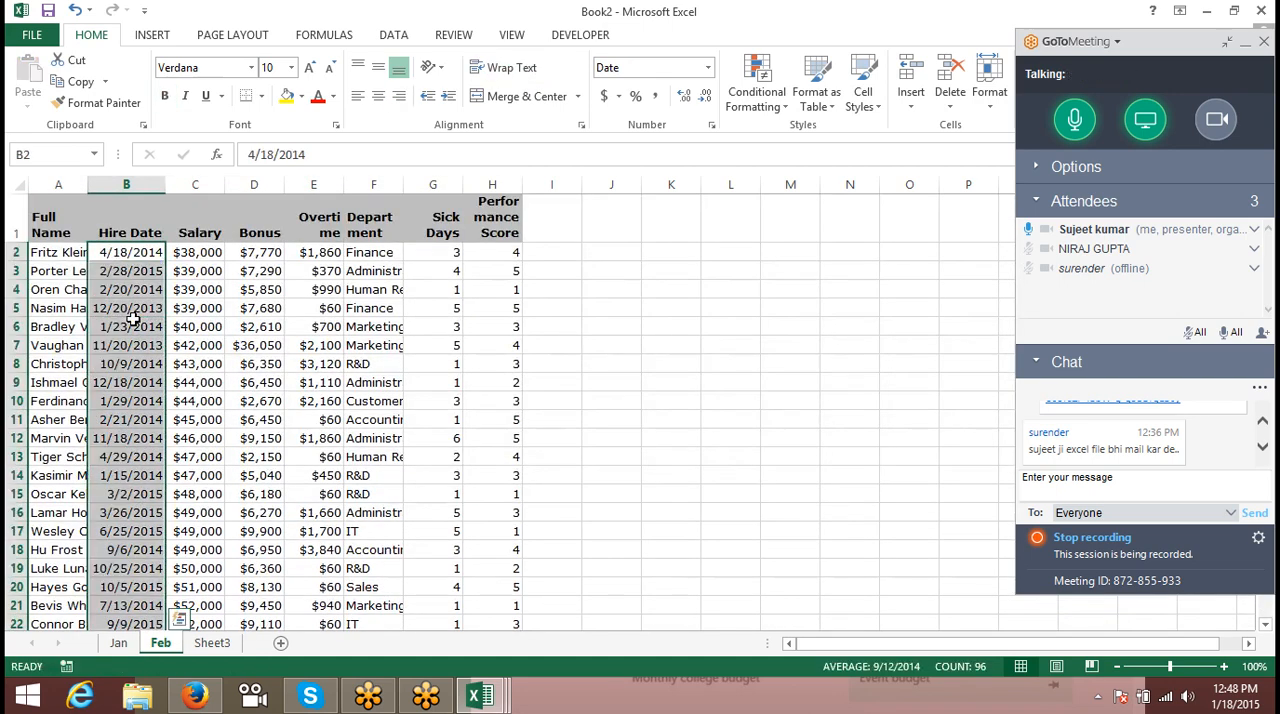
- Check the Hire Date column on the Jan sheet and widen column B on Sheet3 to fit the hire date
left_click(212, 643)
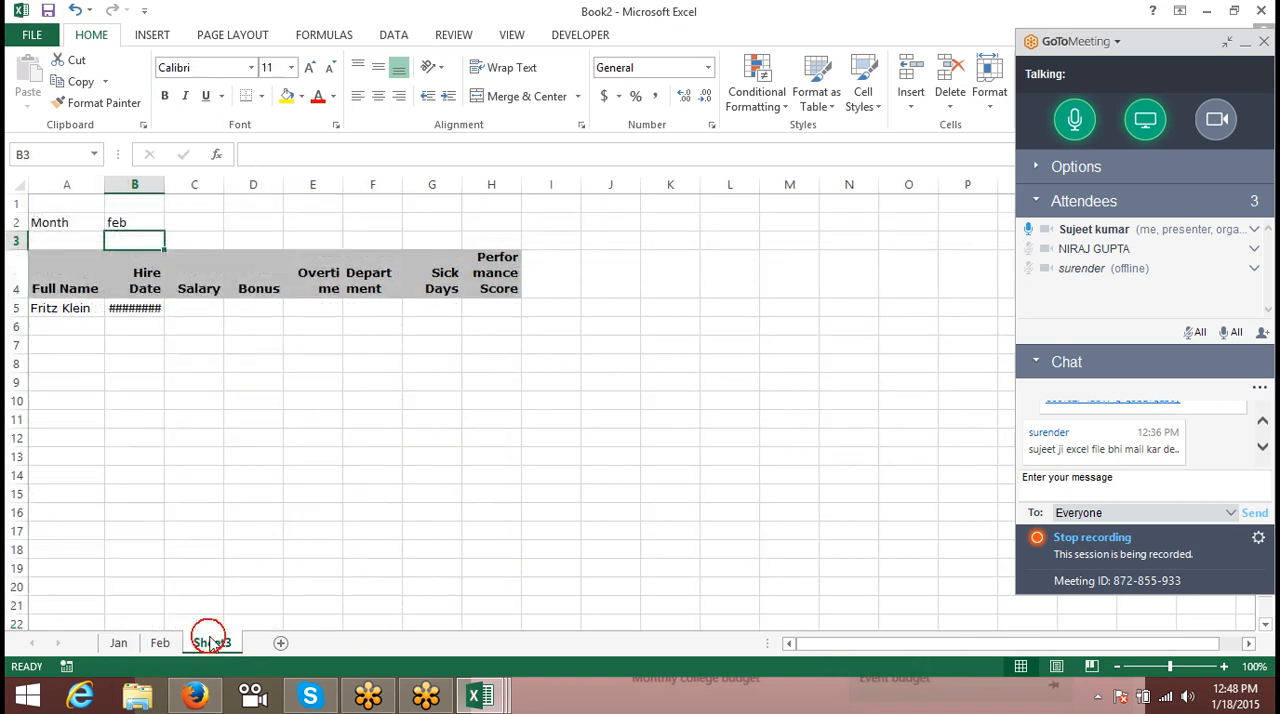
double_click(165, 185)
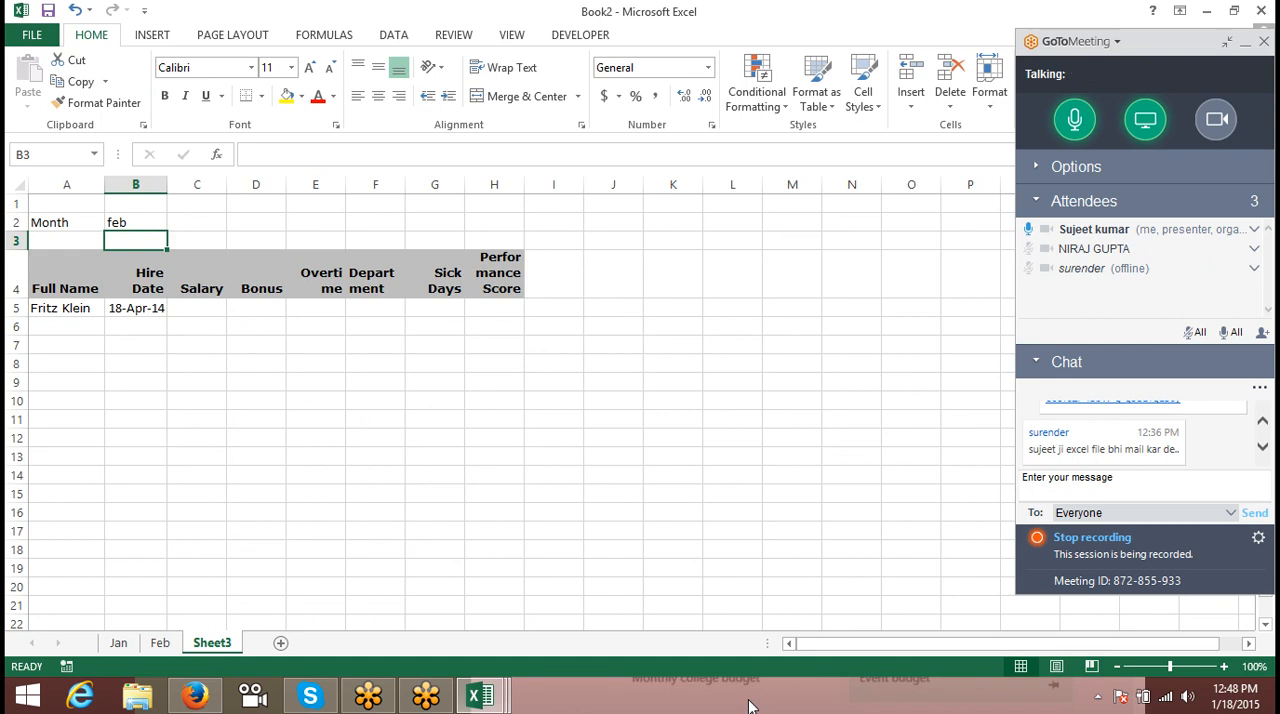
key("Down")
key("Down")
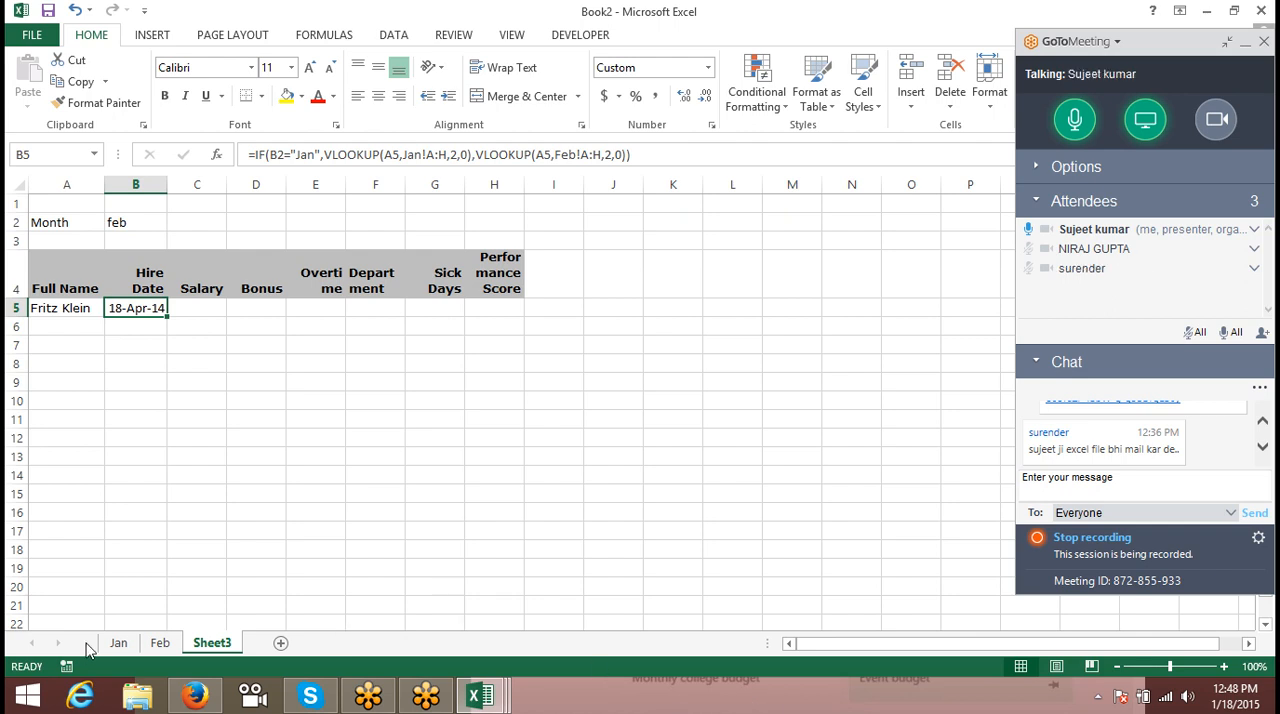
left_click(120, 643)
left_click(125, 183)
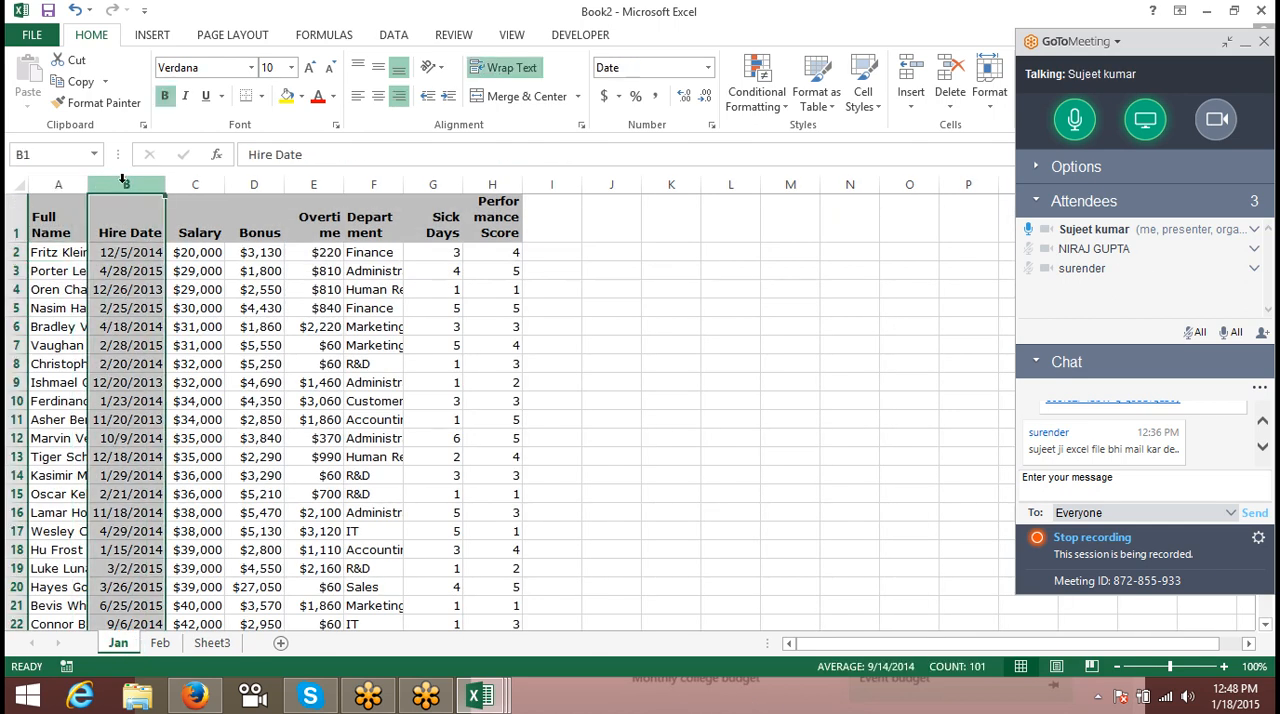
left_click(212, 643)
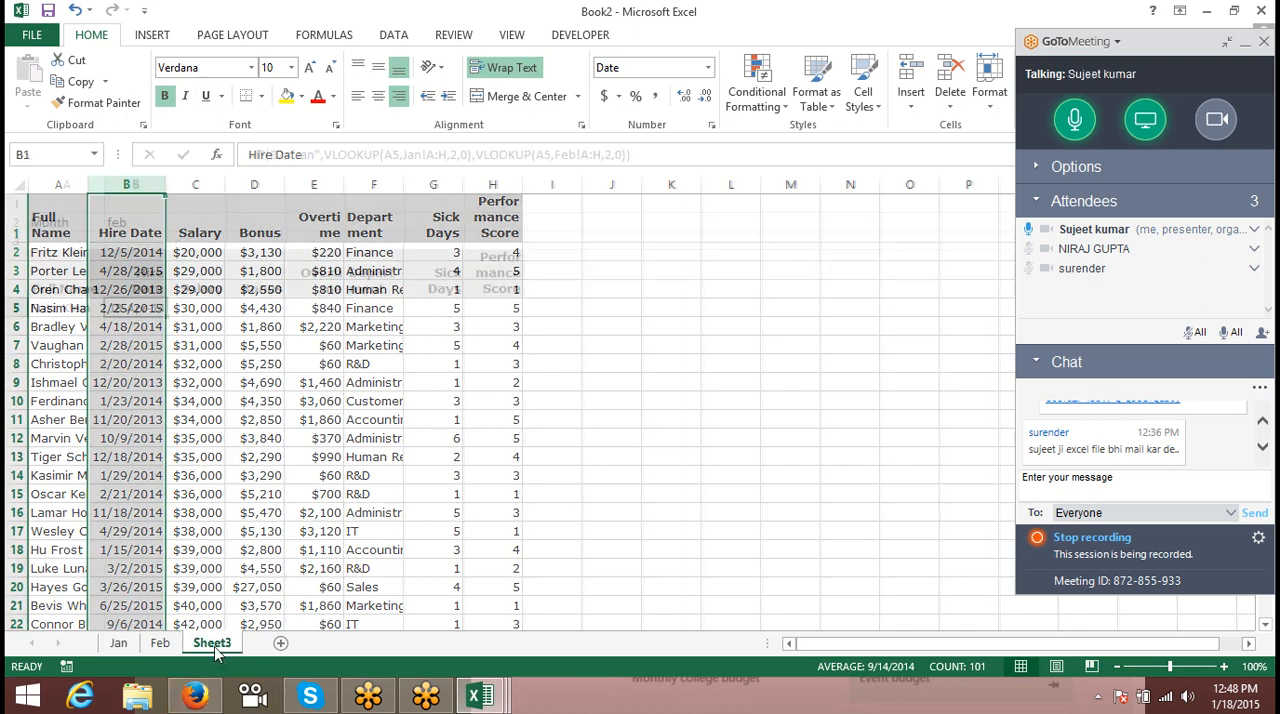
left_click(149, 277)
left_click_drag(167, 185, 200, 193)
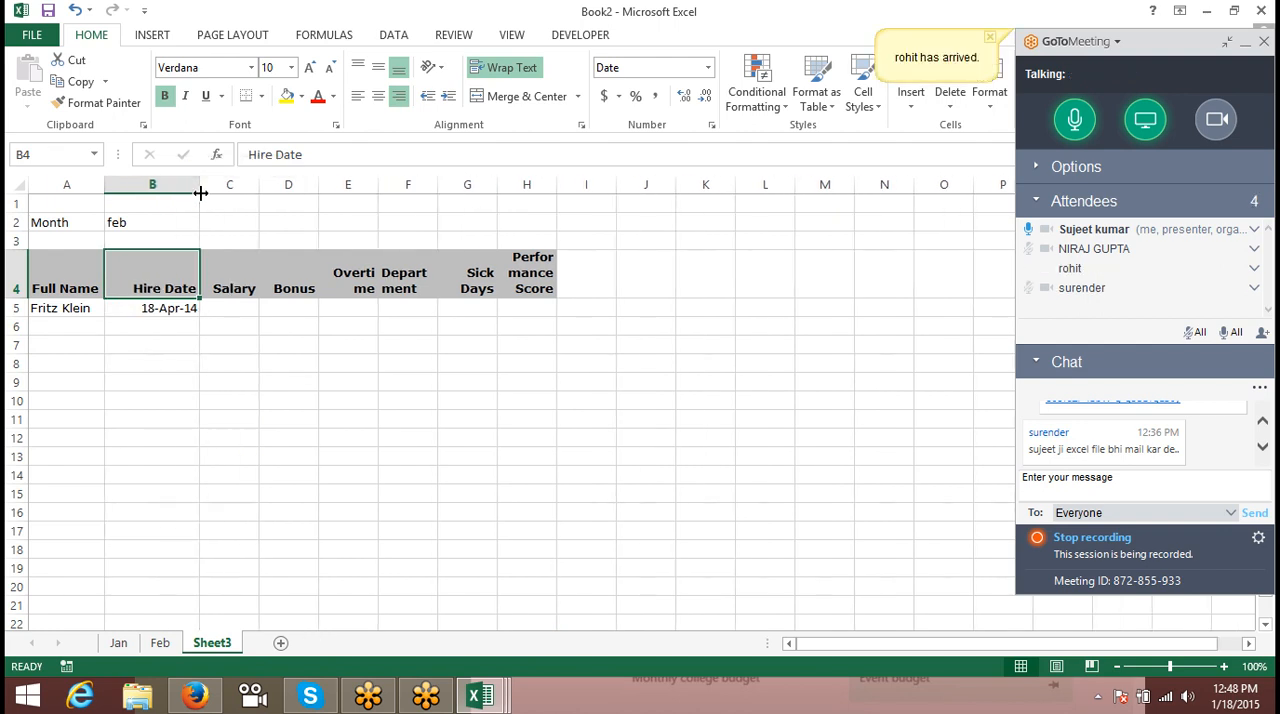
- Examine the Jan and Feb table references in the Hire Date formula in B5 against the month in B2
left_click(158, 308)
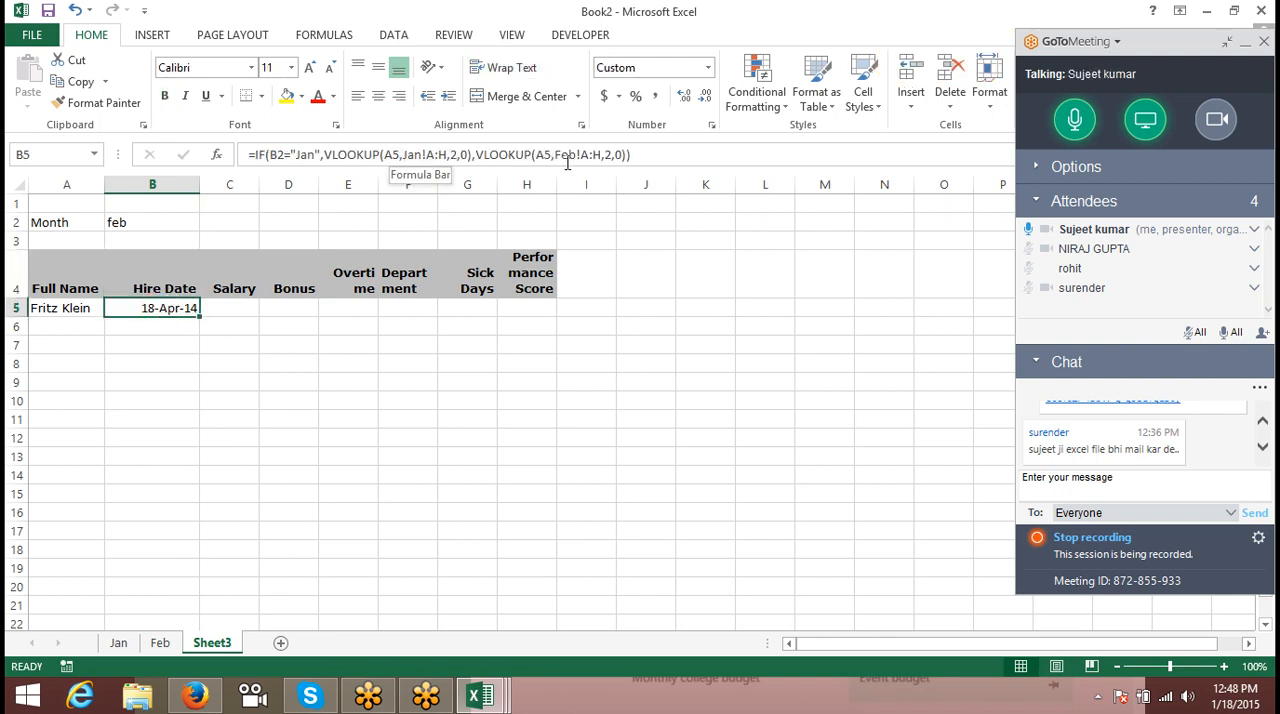
left_click(414, 155)
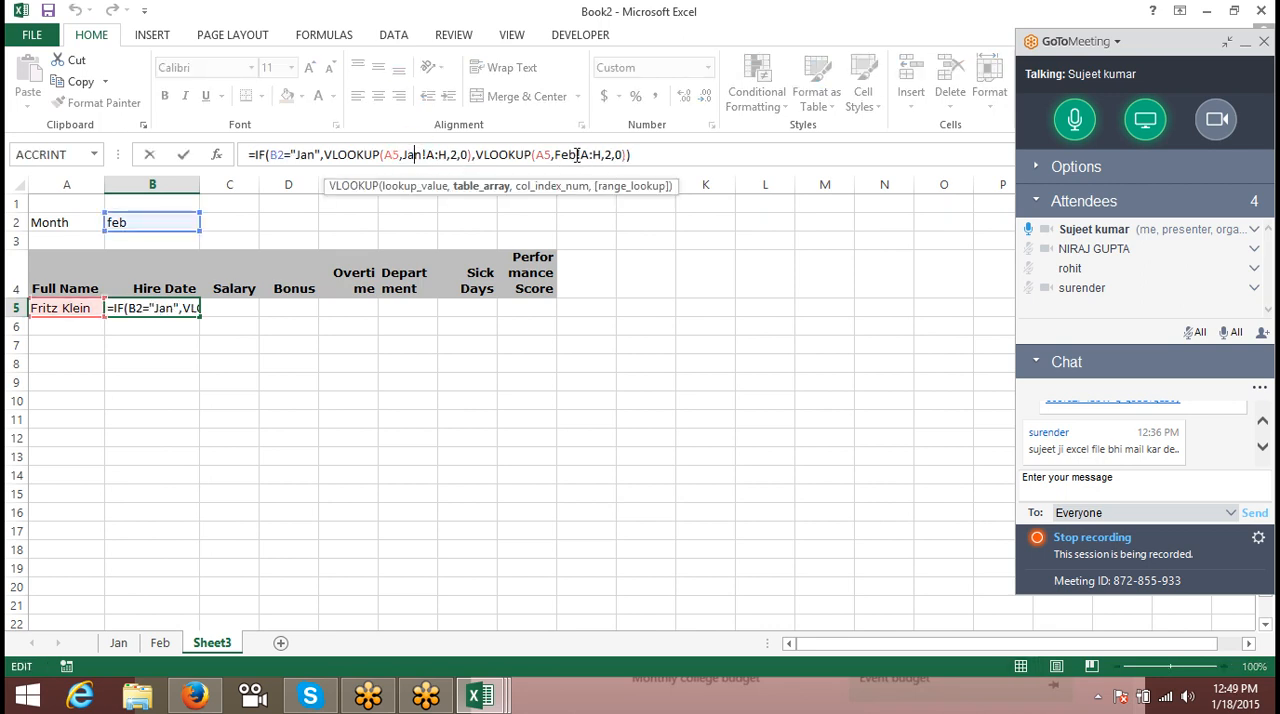
left_click(572, 153)
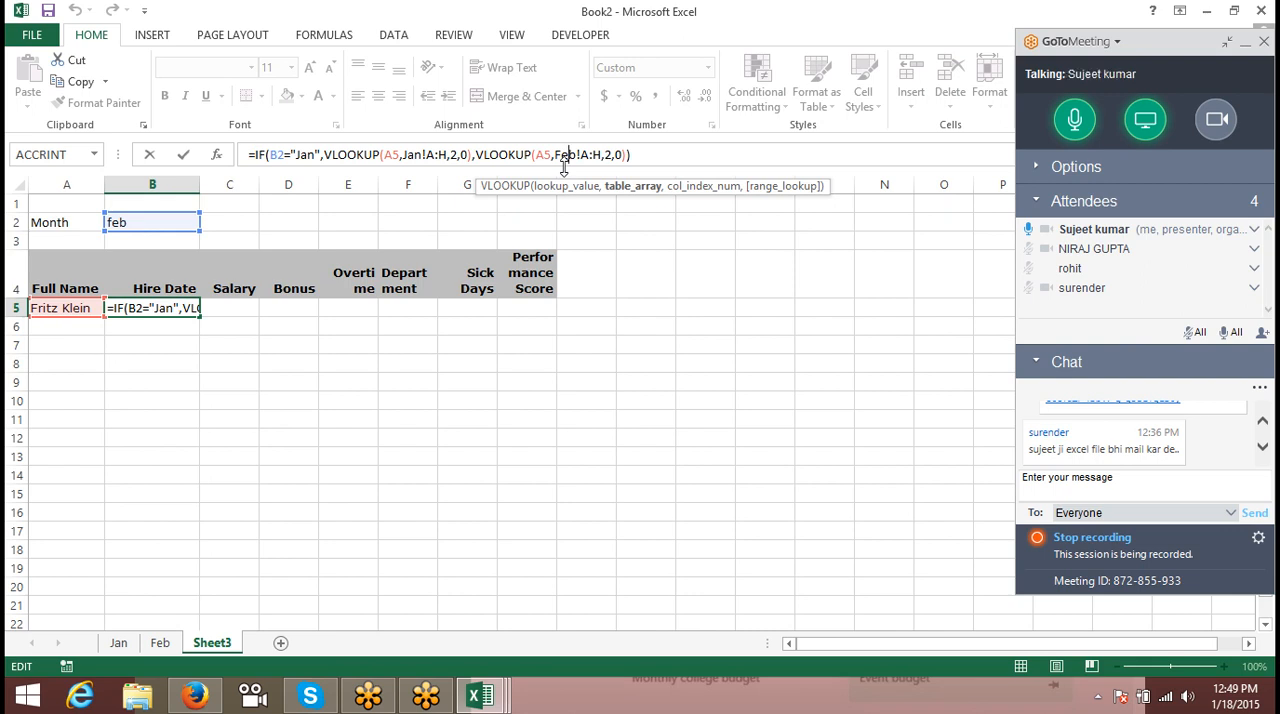
key("Return")
key("Up")
key("Up")
key("Up")
key("Up")
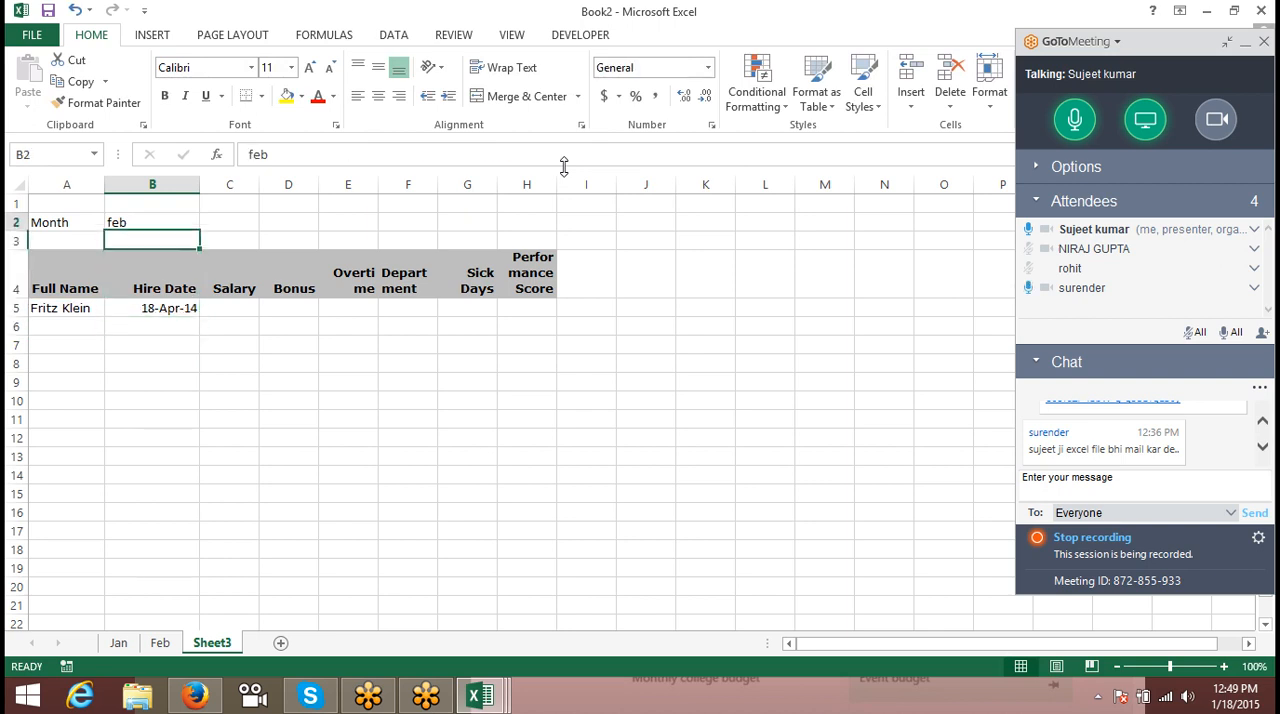
key("Right")
key("Down")
key("Down")
key("Down")
key("Down")
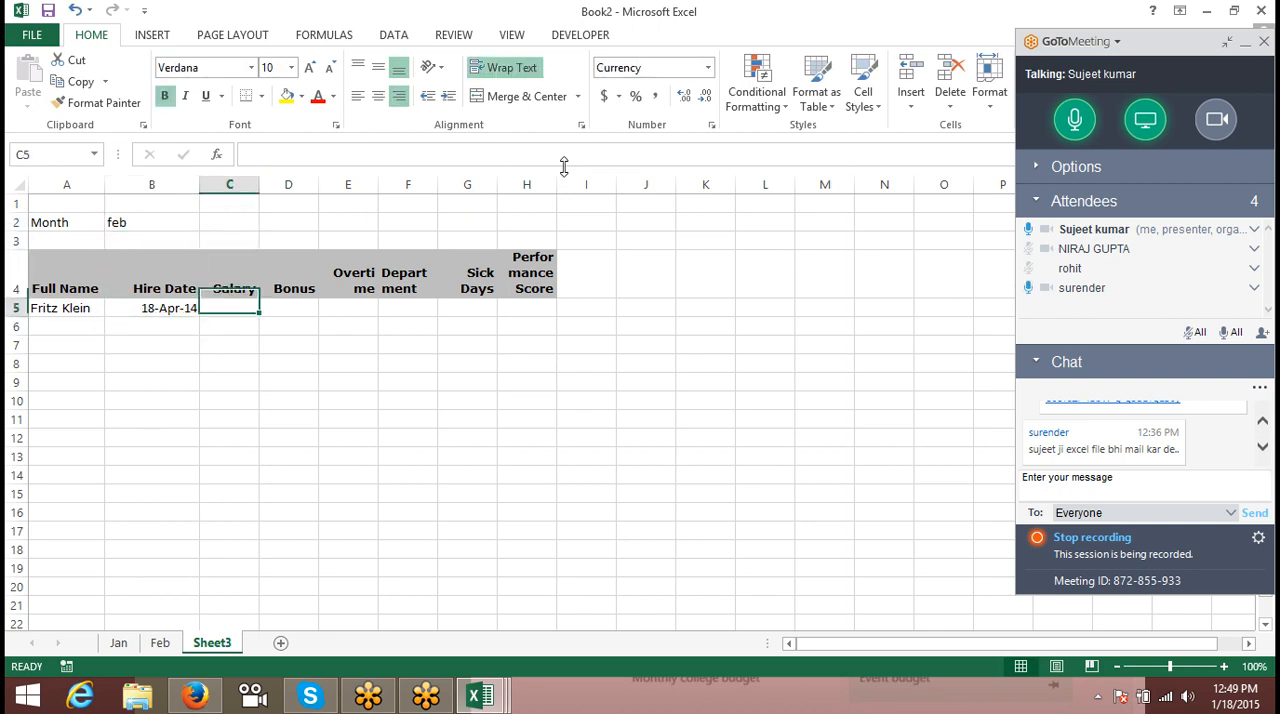
key("Up")
key("Left")
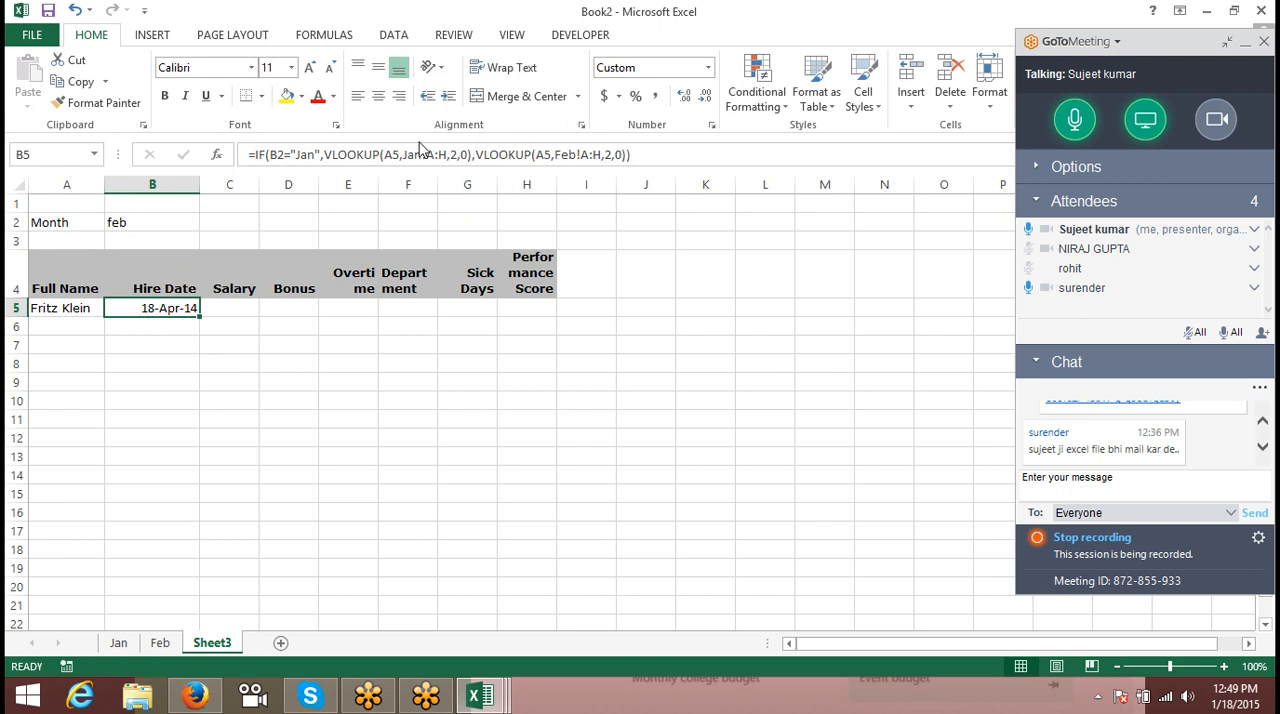
- Copy the Jan!A:H table reference with its leading comma out of B5's formula and paste it into C2
left_click_drag(402, 154, 452, 154)
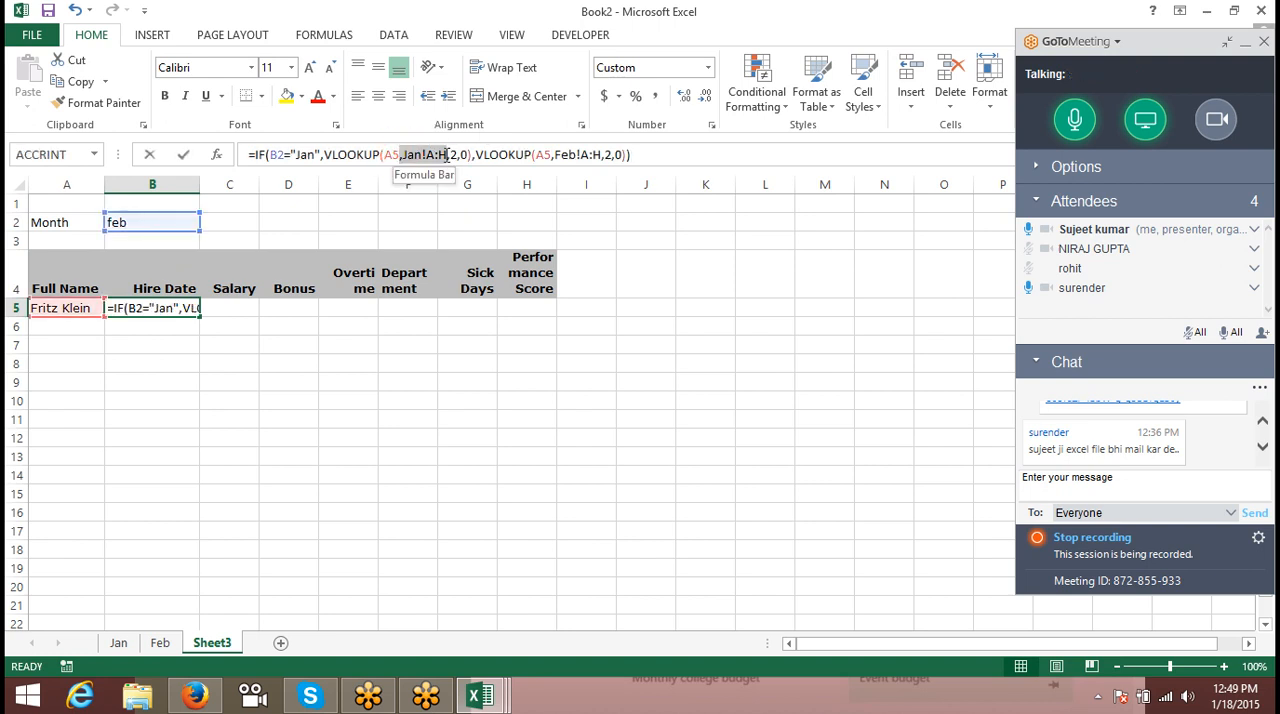
key("Escape")
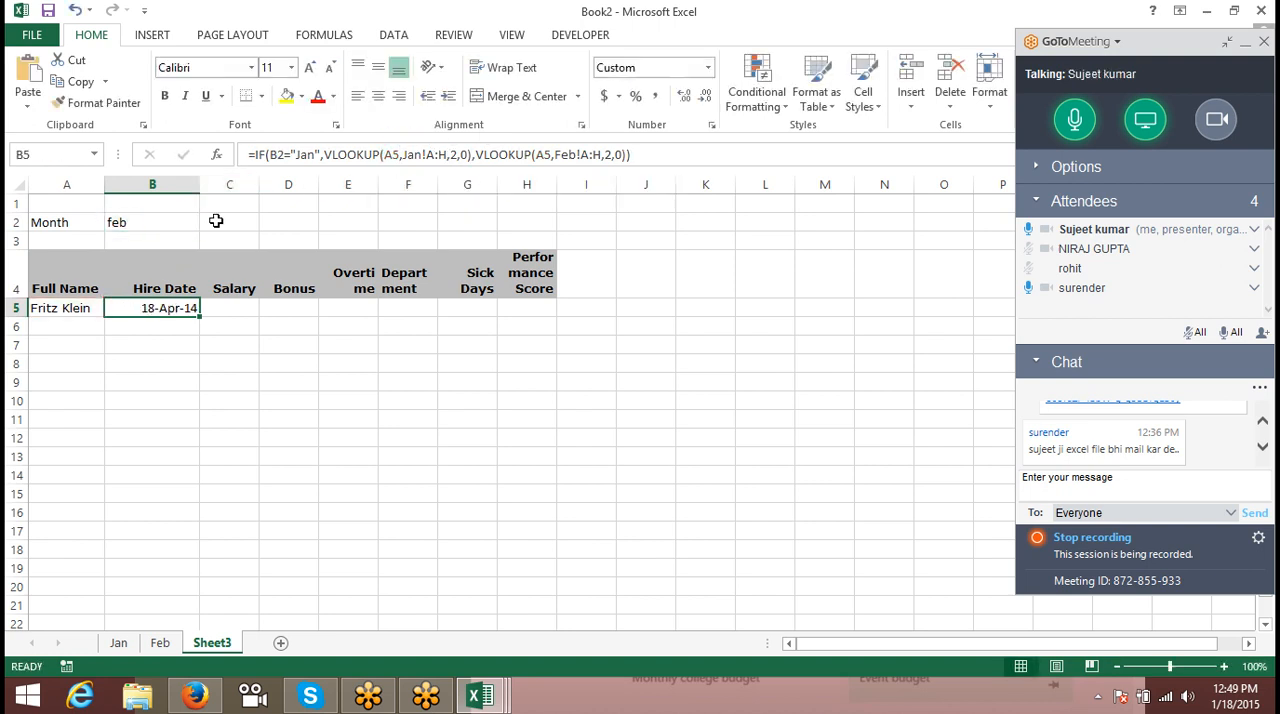
left_click(214, 219)
type(",Jan!A:H")
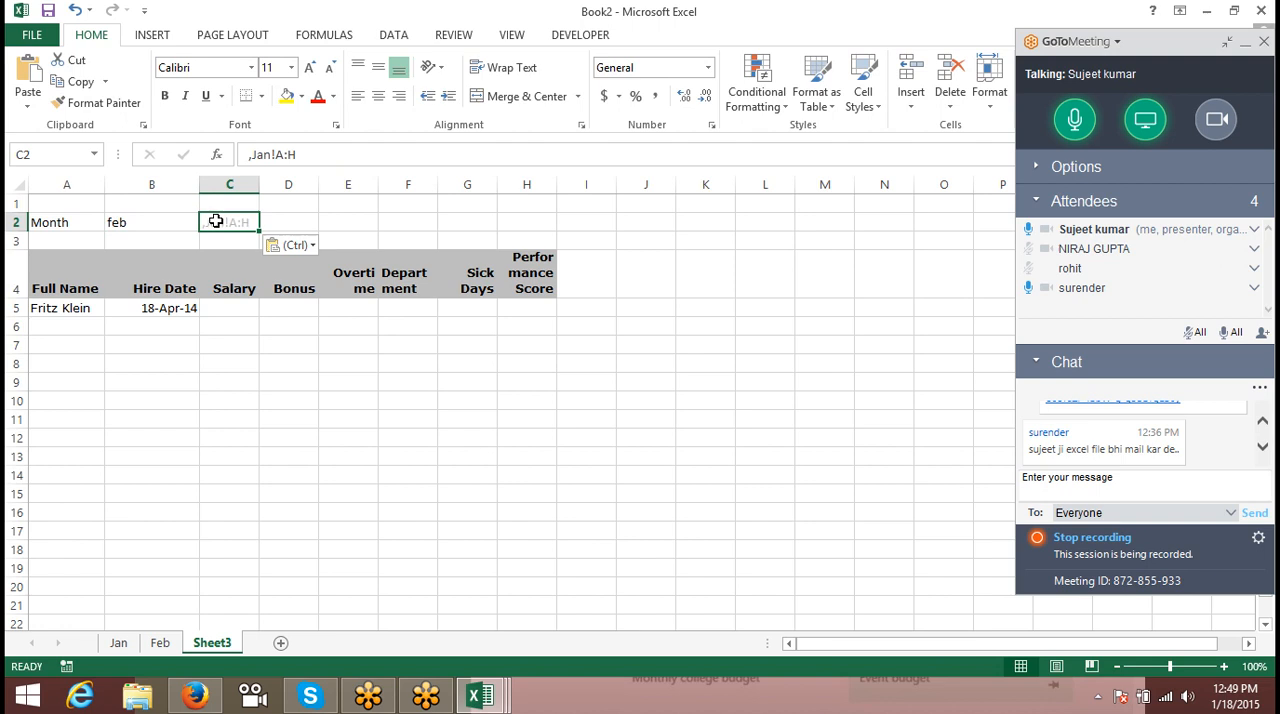
- Turn C2's text into a formula by replacing its leading comma and sheet name with =B2&" before !A:H
left_click(254, 154)
key("BackSpace")
type("=")
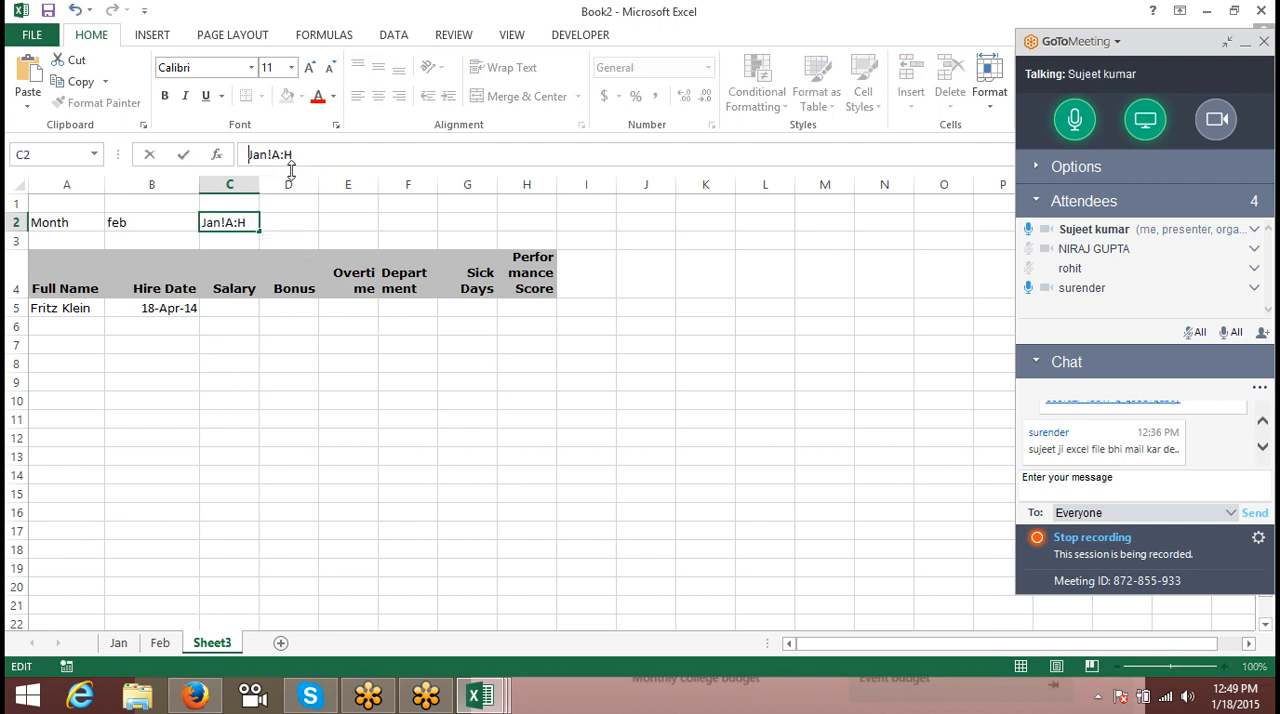
key("Delete")
key("Delete")
key("Delete")
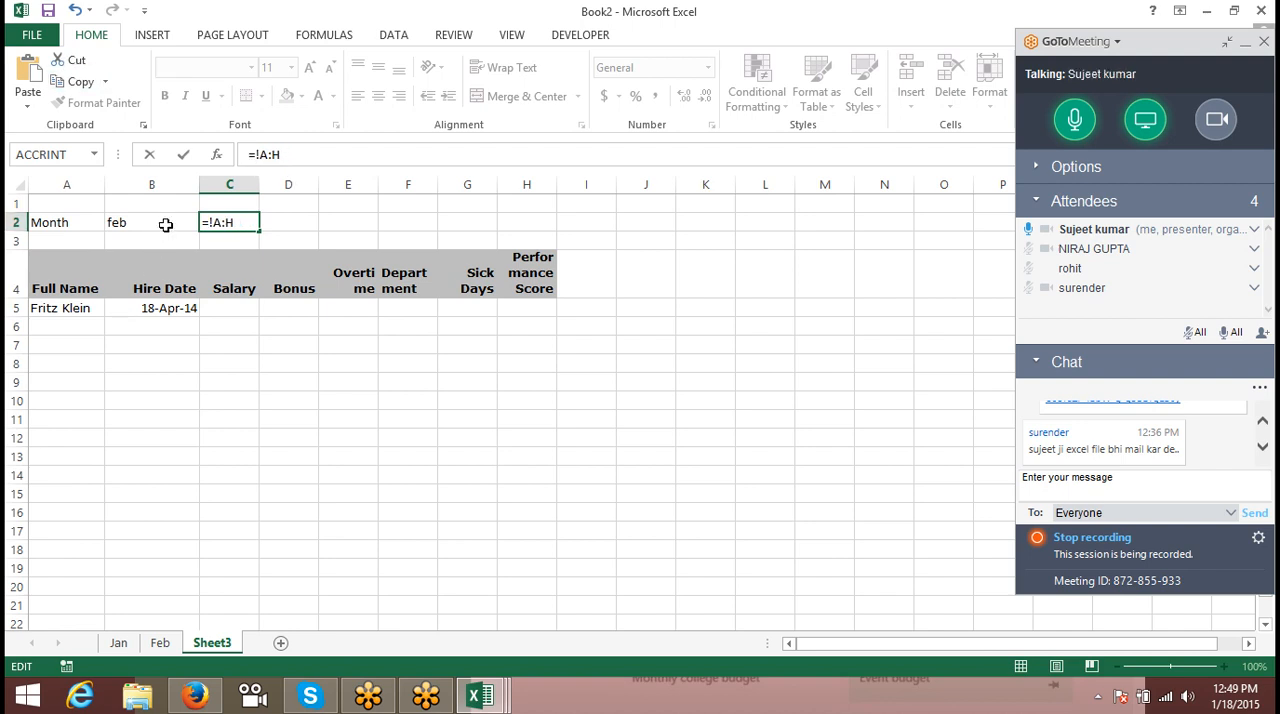
left_click(166, 225)
type("&\"")
- Close the quoted text after !A:H to complete C2's formula as =B2&"!A:H"
left_click(318, 154)
type("////////////////////////")
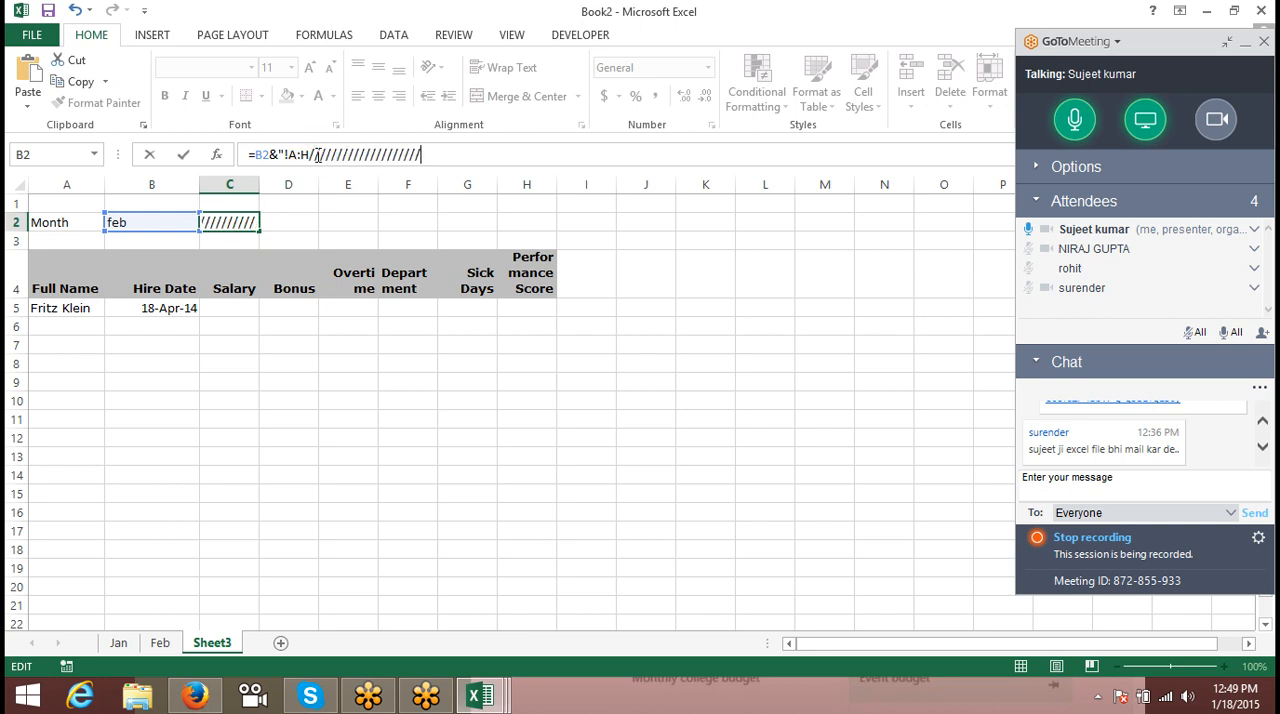
key("BackSpace")
key("BackSpace")
key("BackSpace")
key("BackSpace")
key("BackSpace")
key("BackSpace")
key("BackSpace")
key("BackSpace")
key("BackSpace")
key("BackSpace")
key("BackSpace")
key("BackSpace")
key("BackSpace")
key("BackSpace")
key("BackSpace")
key("BackSpace")
key("BackSpace")
key("BackSpace")
key("BackSpace")
key("BackSpace")
key("BackSpace")
key("BackSpace")
key("BackSpace")
key("BackSpace")
key("BackSpace")
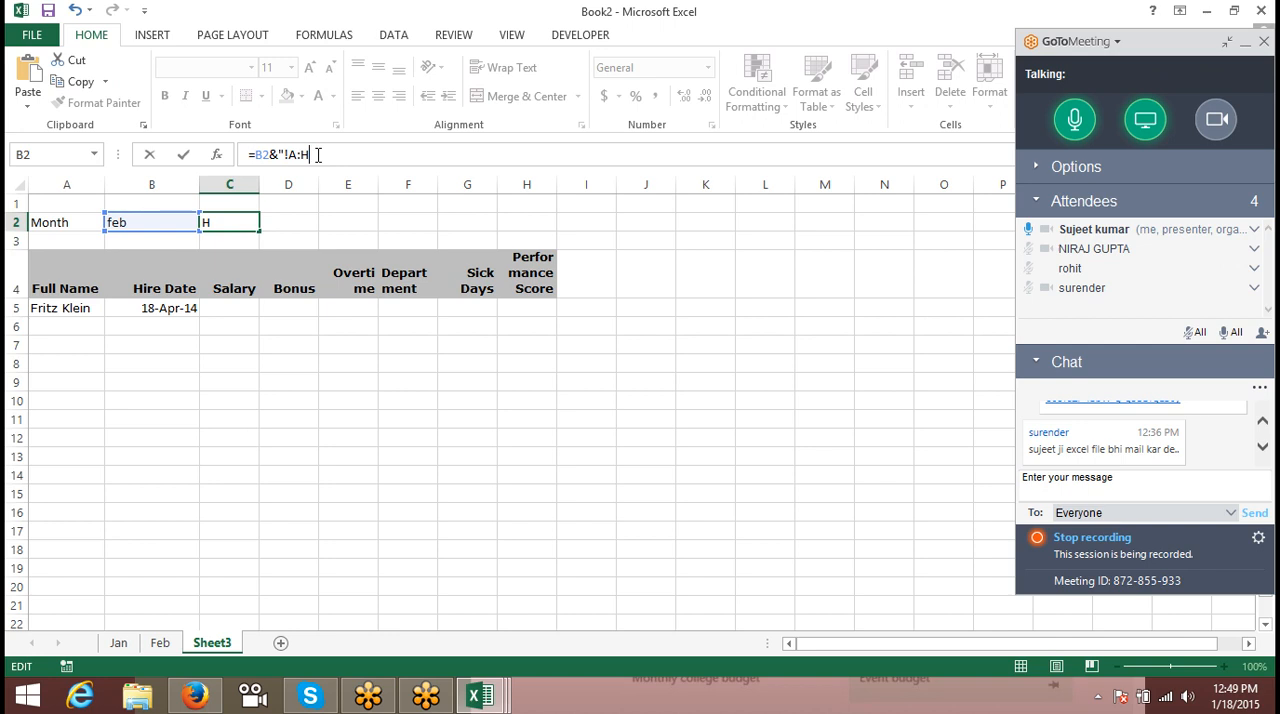
type("\"")
key("Return")
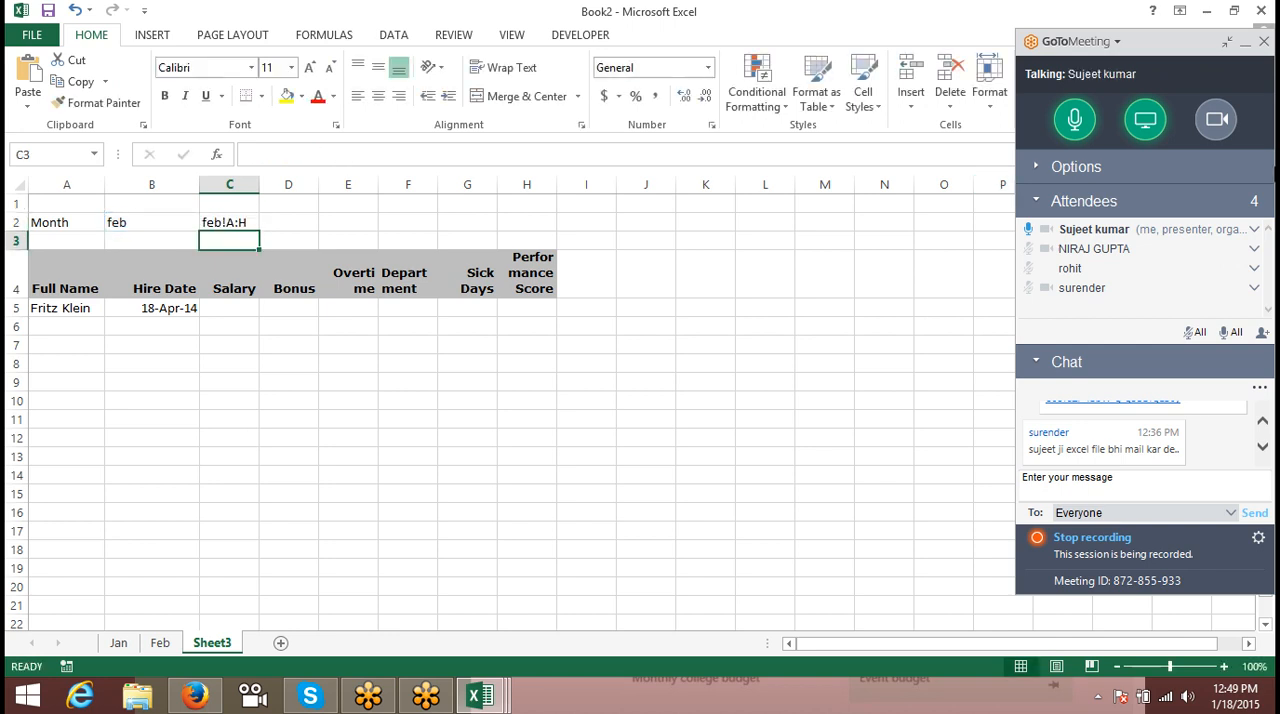
- Change the month in B2 to Jan
key("Up")
key("Left")
type("Jan")
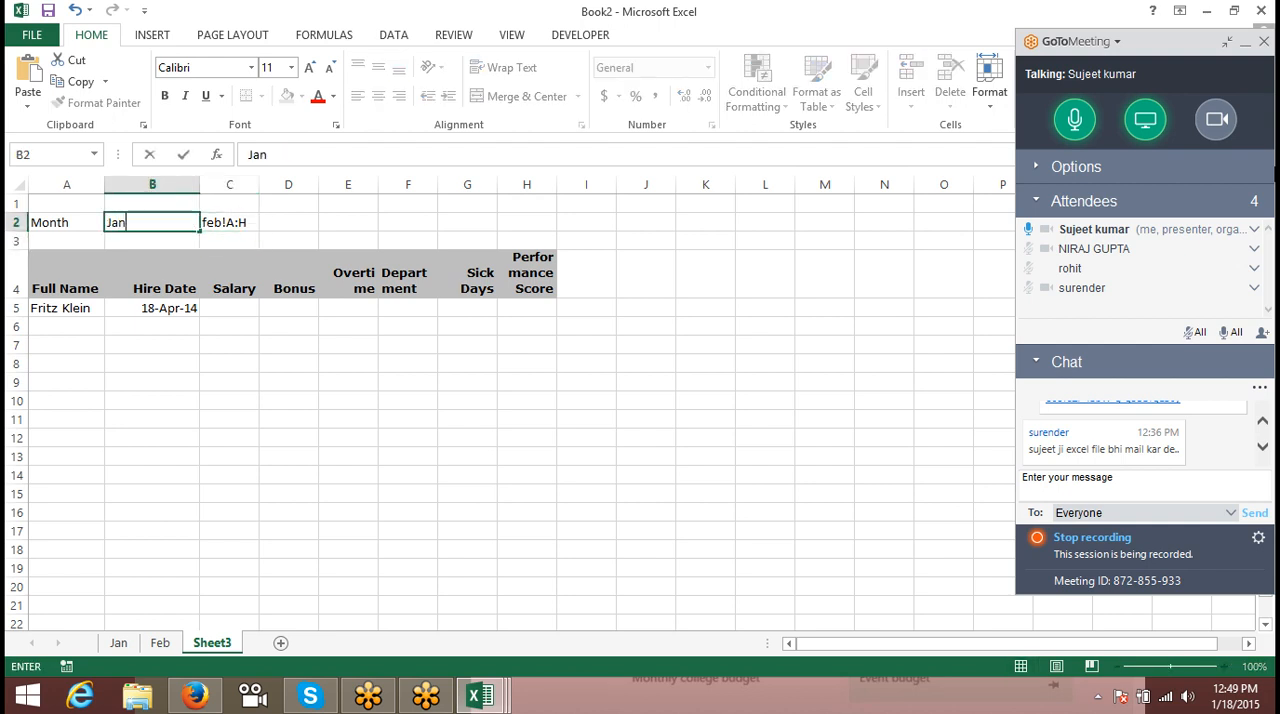
key("Return")
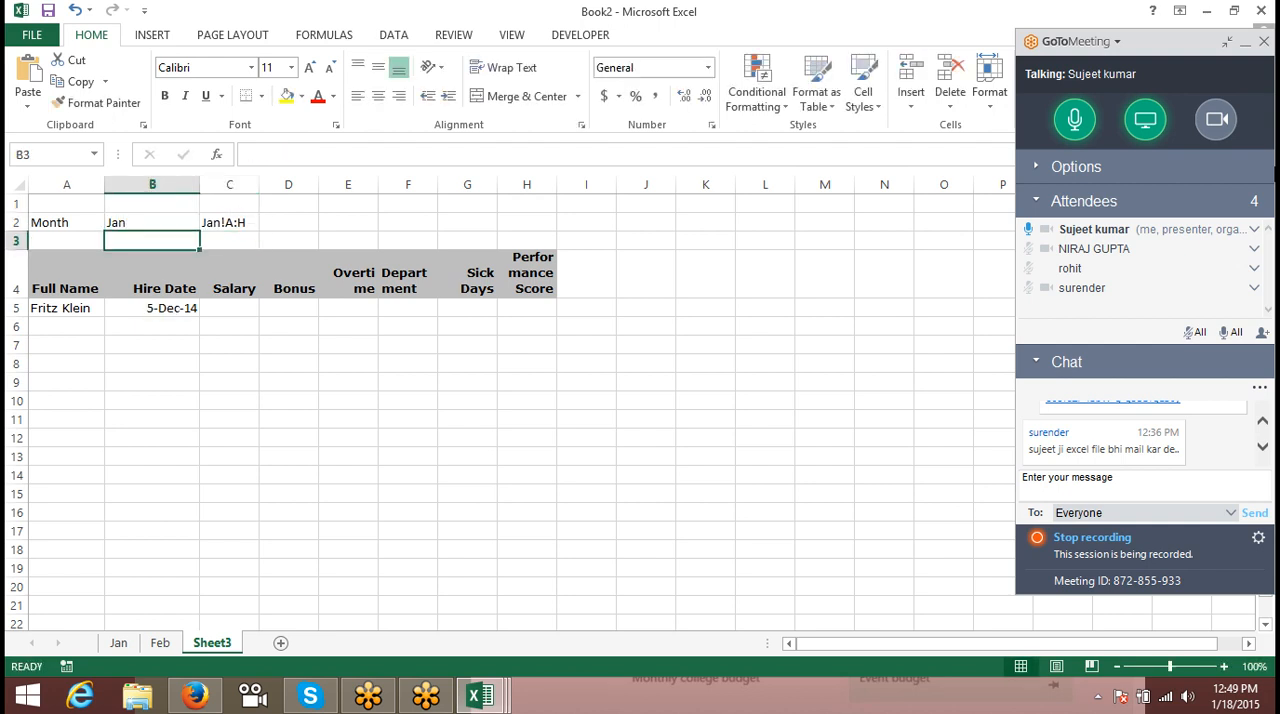
- Clear the IF and VLOOKUP formula from the Hire Date cell B5
key("Up")
key("Down")
key("Down")
key("Down")
key("Down")
key("Up")
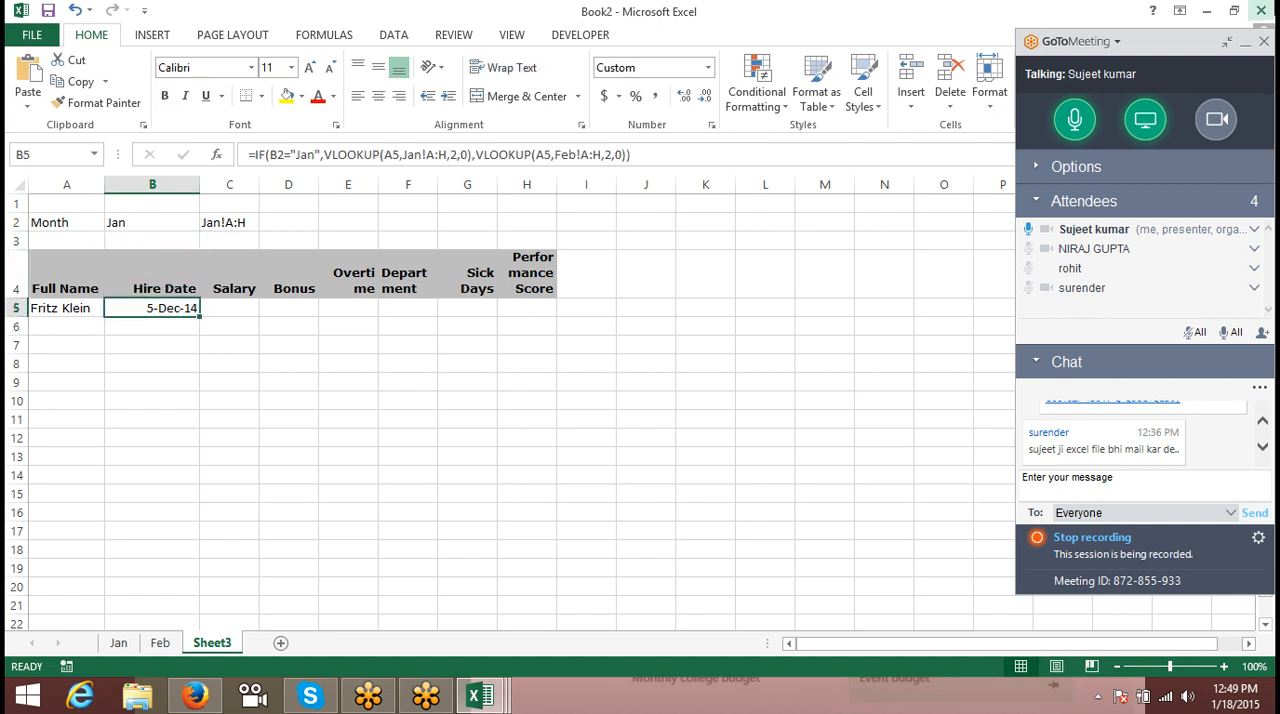
left_click(1261, 11)
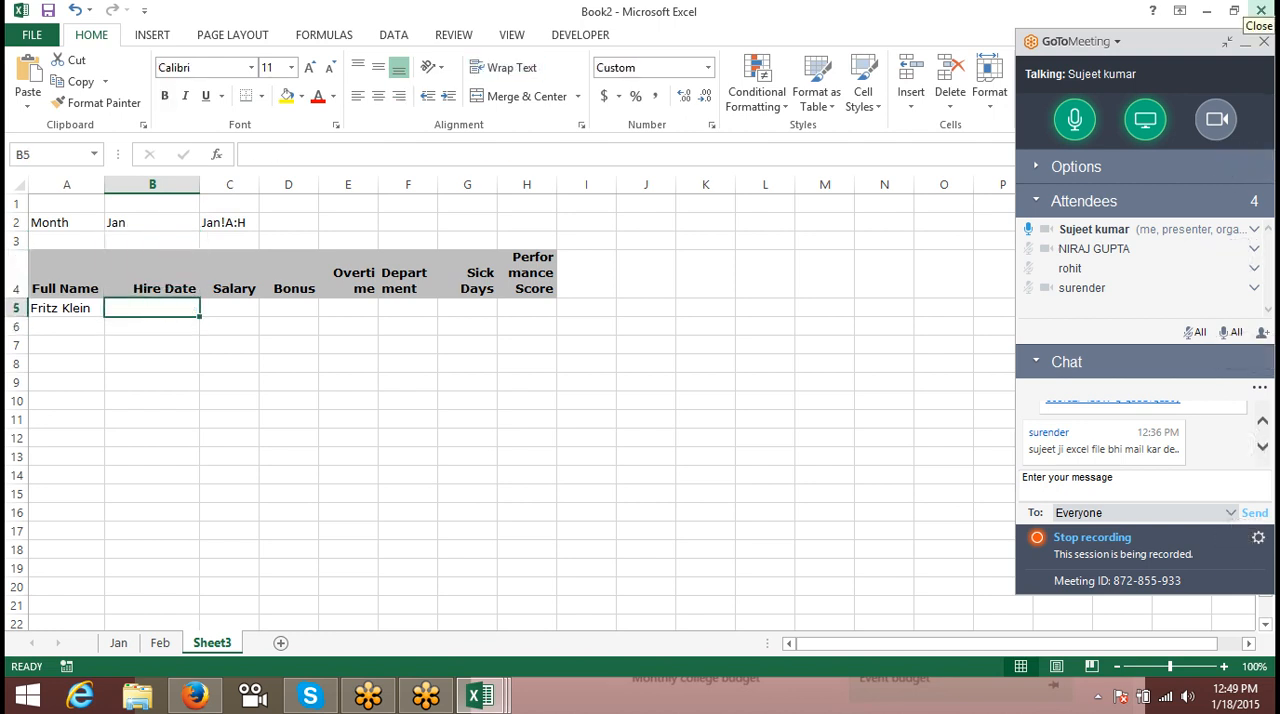
key("Escape")
- Start a VLOOKUP formula in B5 with A5 as the lookup value
type("=vl")
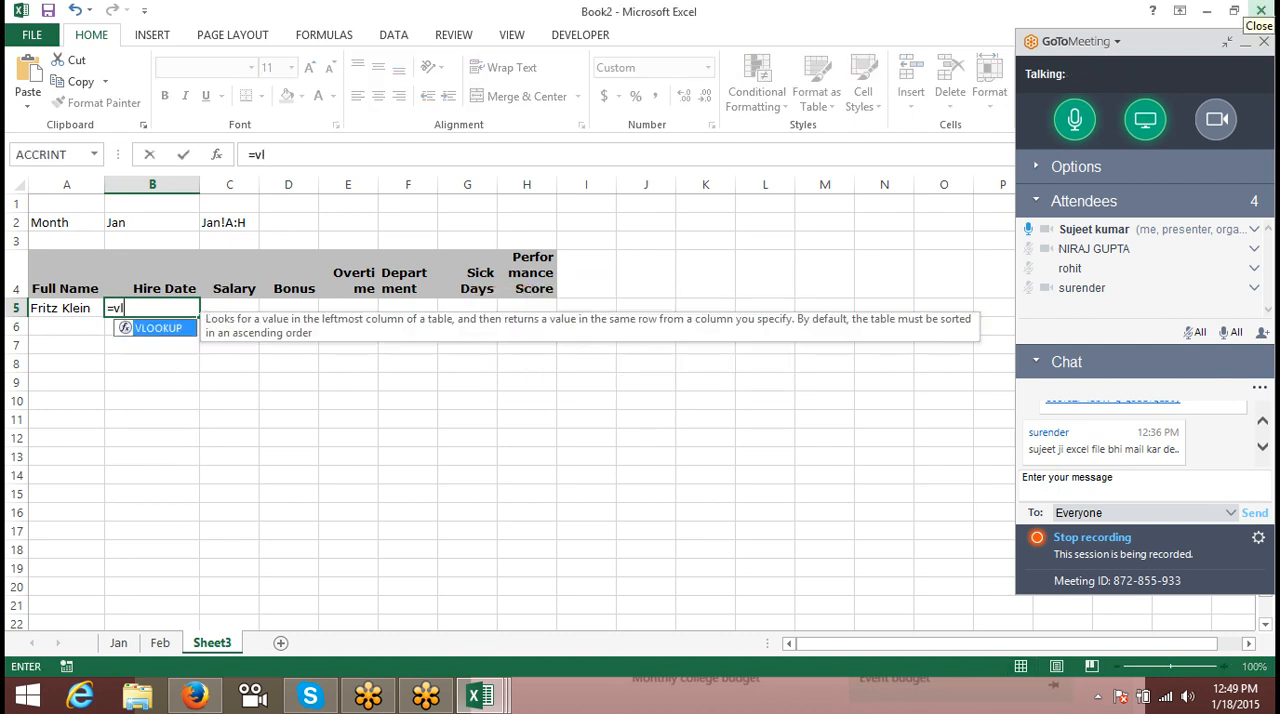
key("Tab")
key("Left")
type(",")
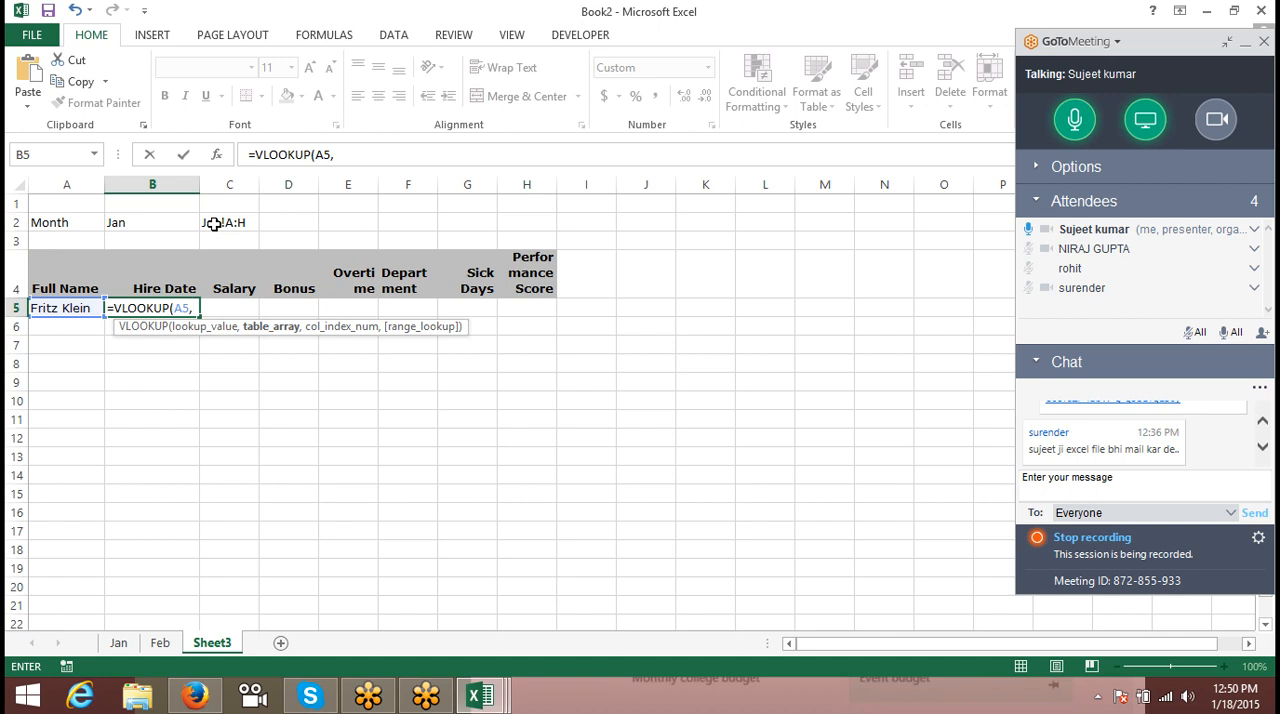
- Use INDIRECT(C2) as the table array, with column index 2 and exact match 0, and complete the B5 formula
type("in")
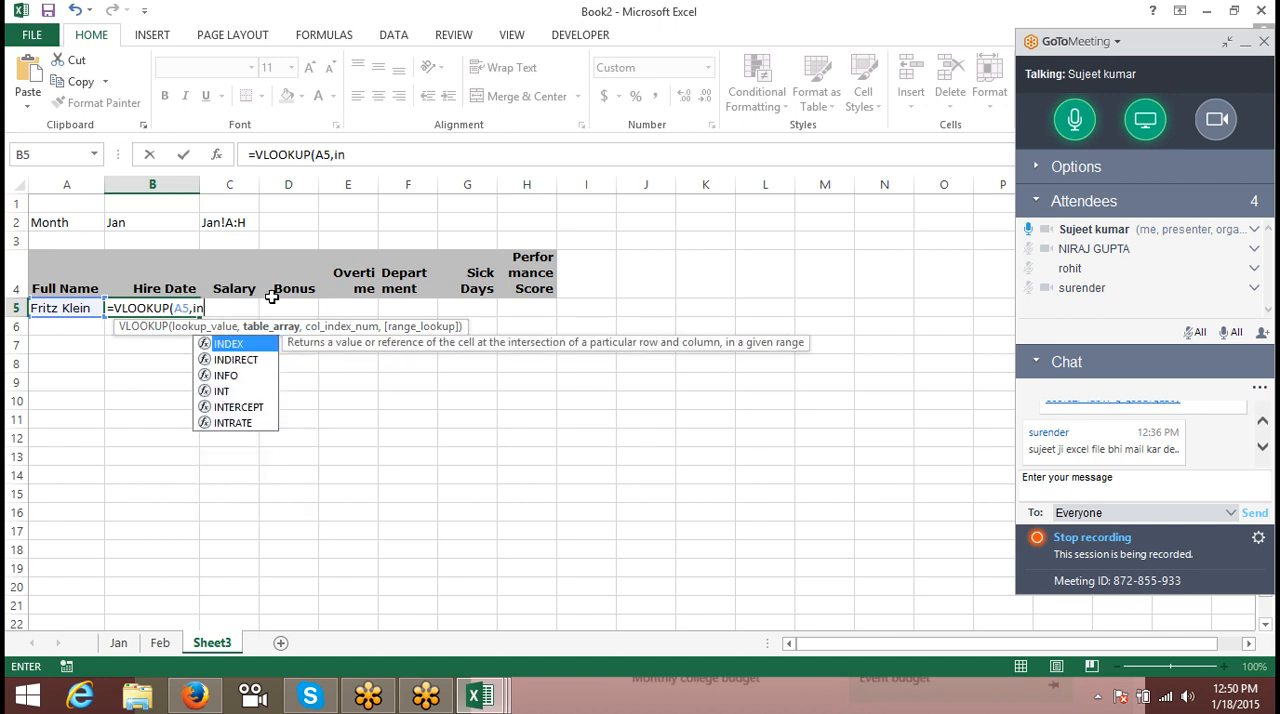
type("d")
key("Down")
key("Tab")
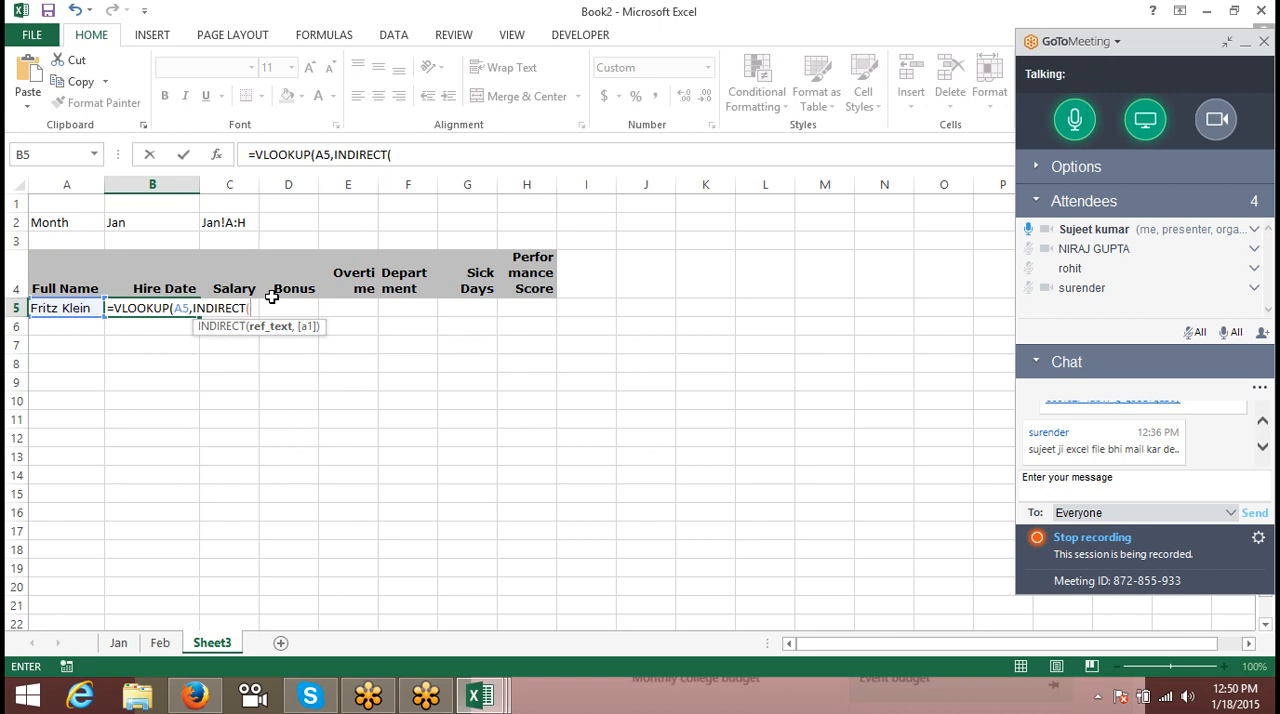
left_click(227, 224)
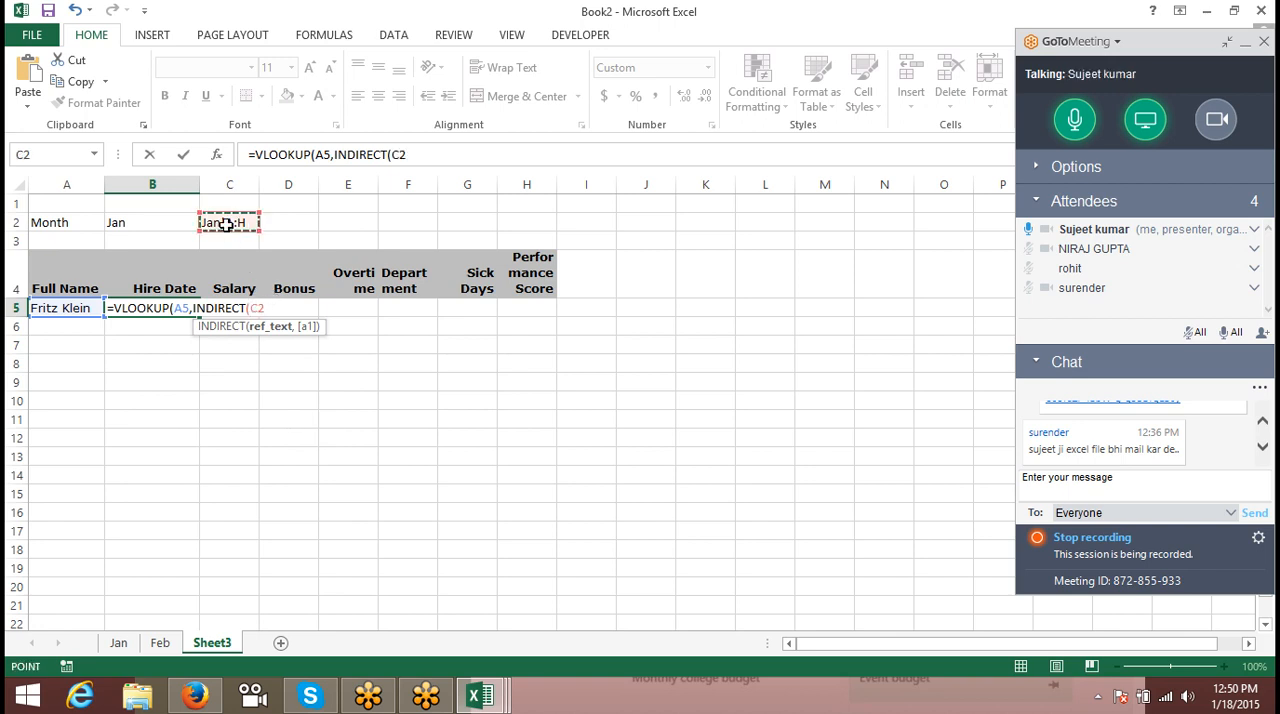
type("),2,0")
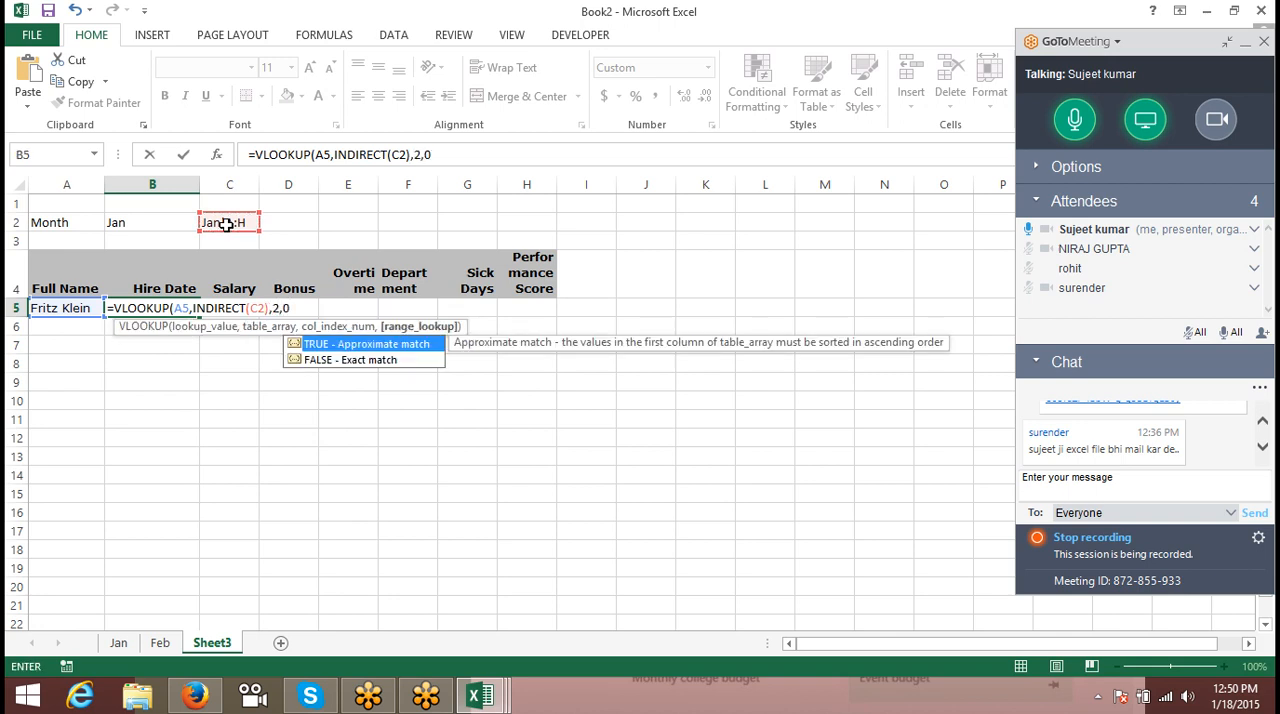
key("Return")
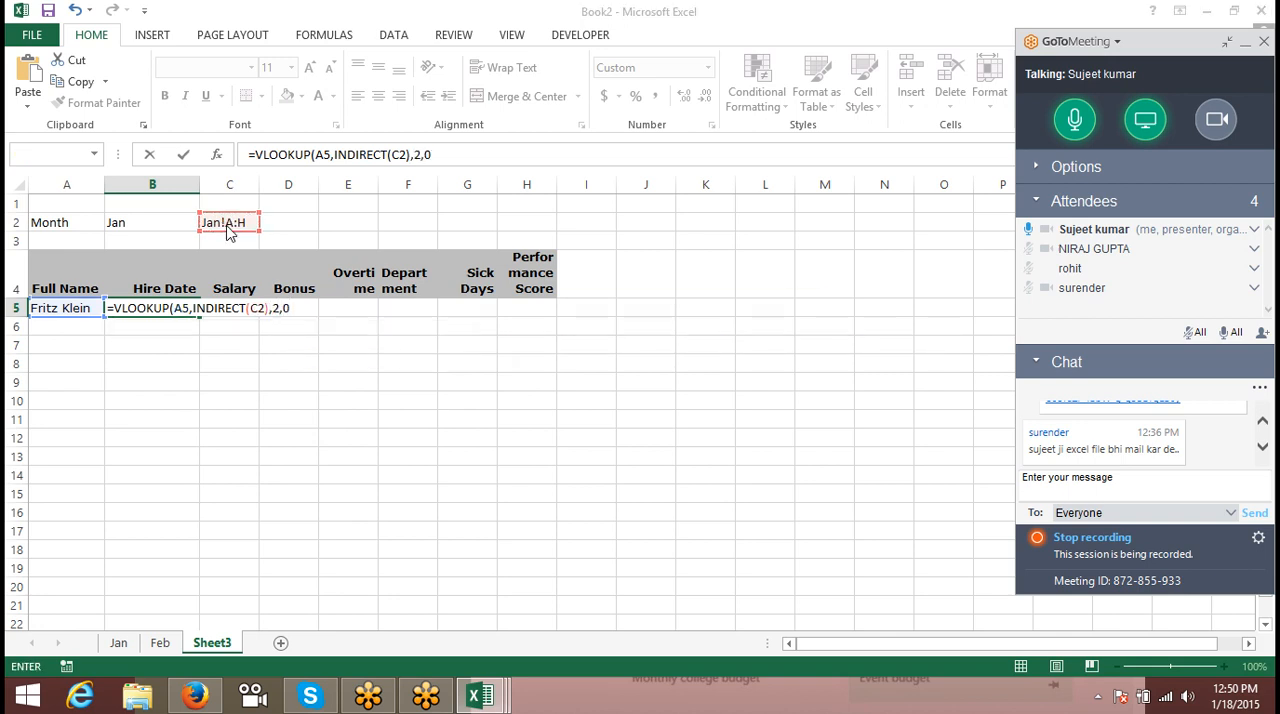
key("Return")
key("Up")
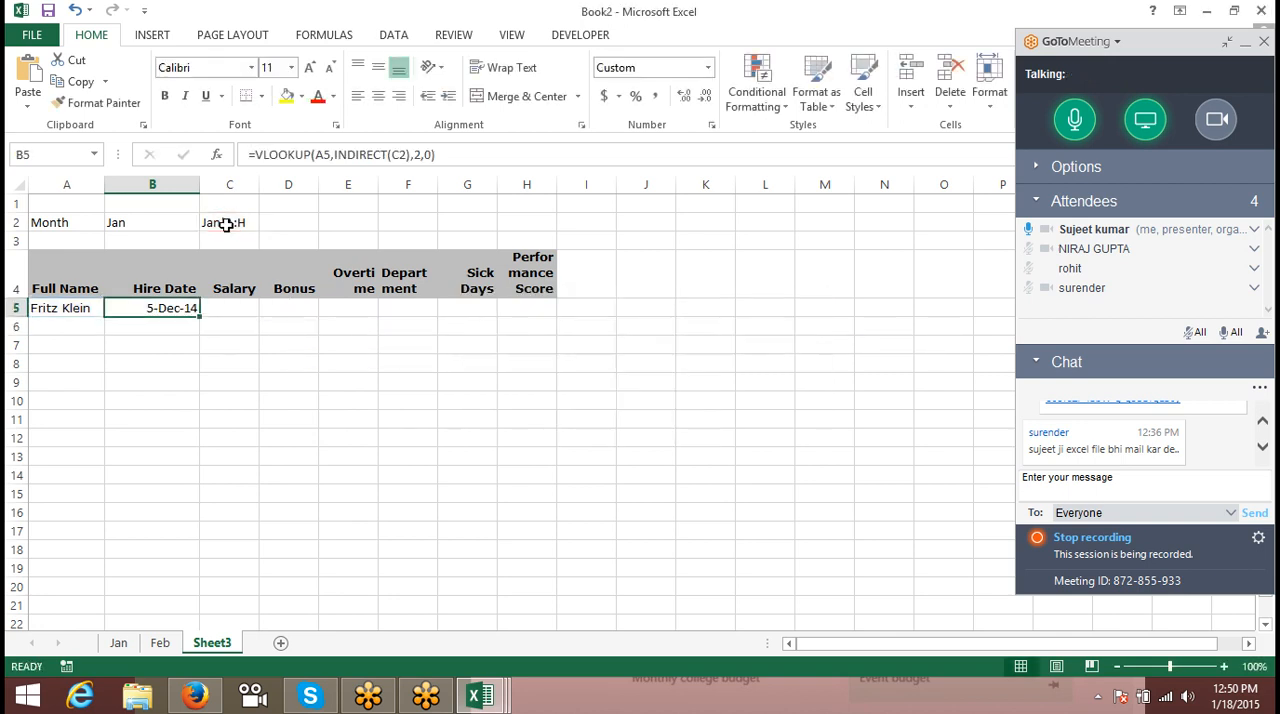
- Evaluate the VLOOKUP and INDIRECT formula in B5 stage by stage through to its final result, and close the evaluation
left_click(342, 36)
left_click(848, 103)
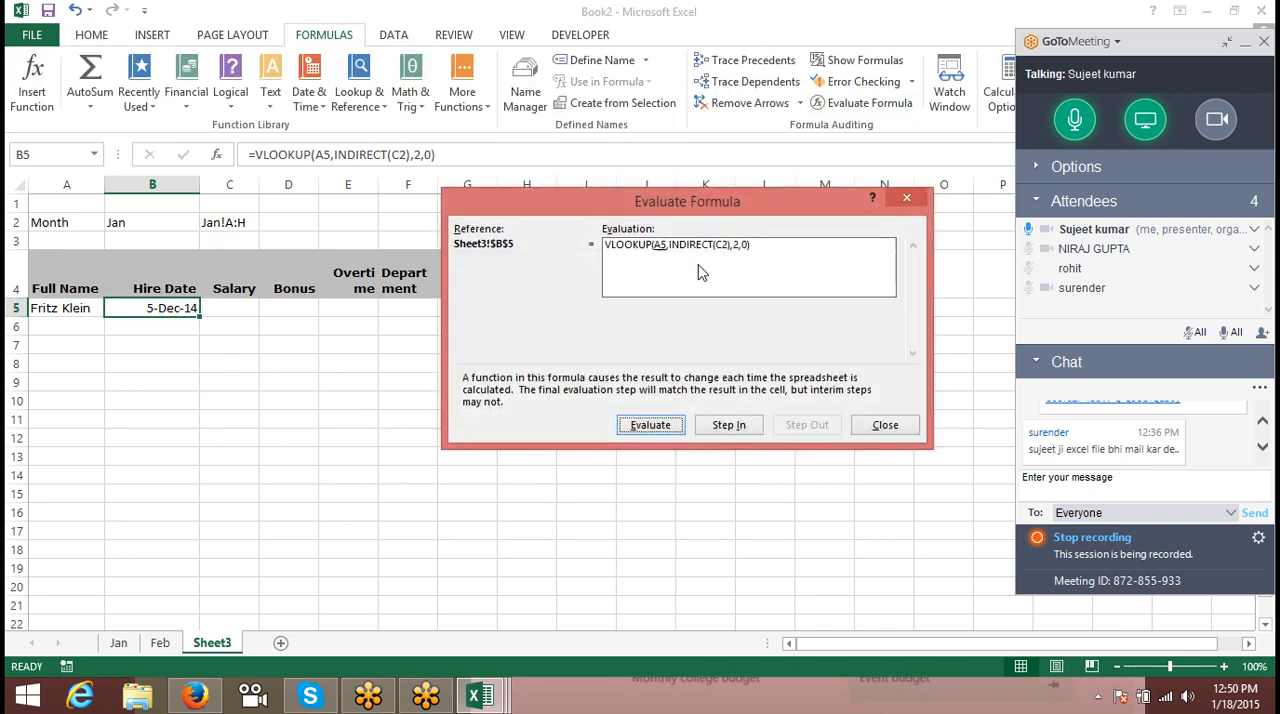
left_click(632, 426)
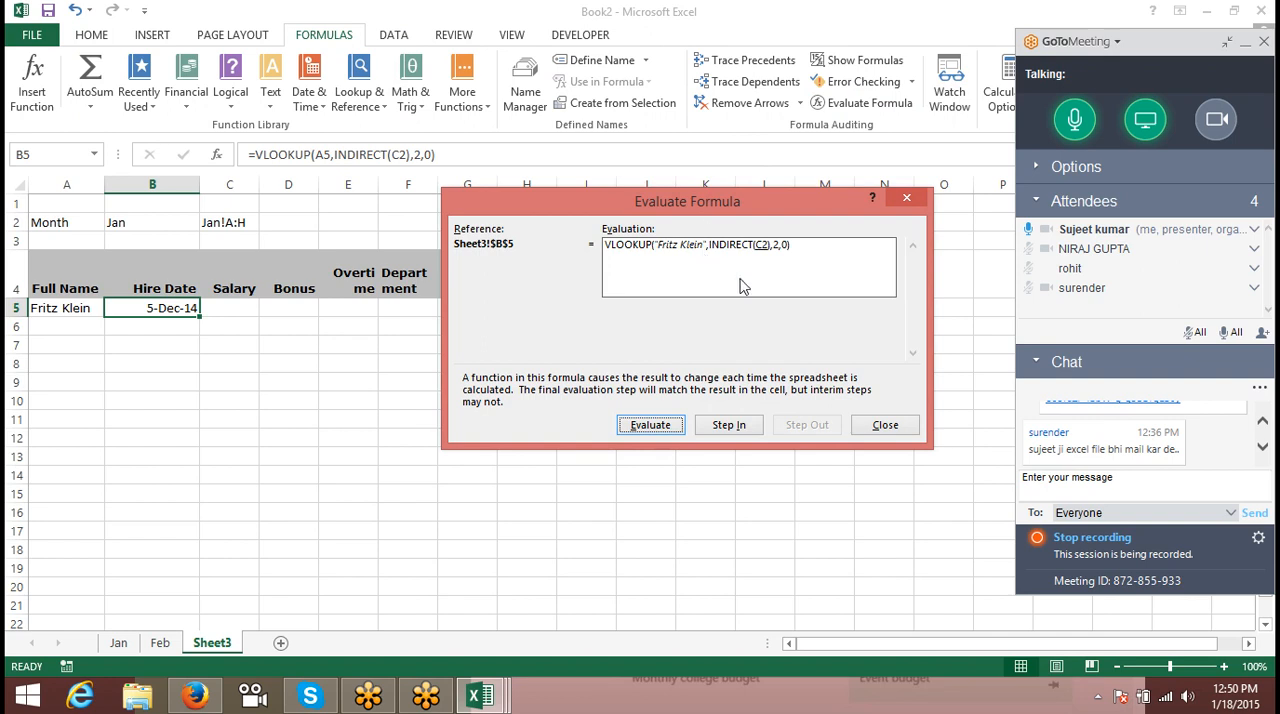
left_click(652, 426)
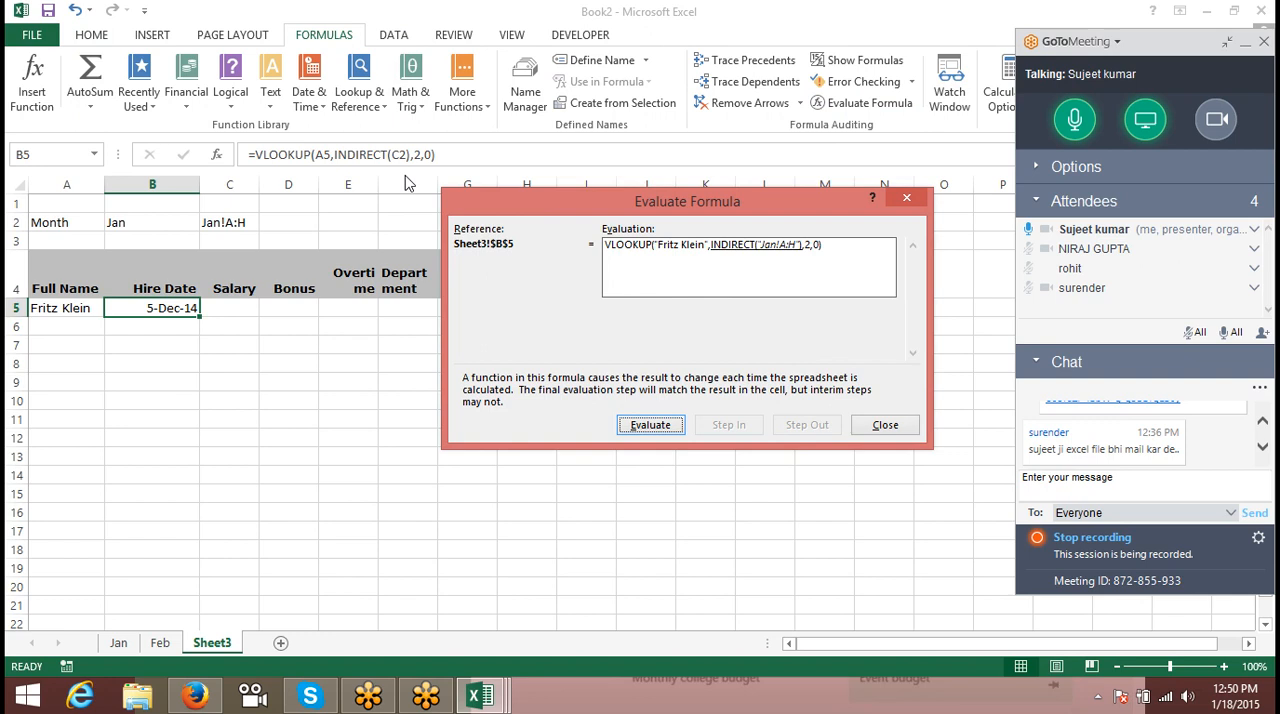
left_click(649, 426)
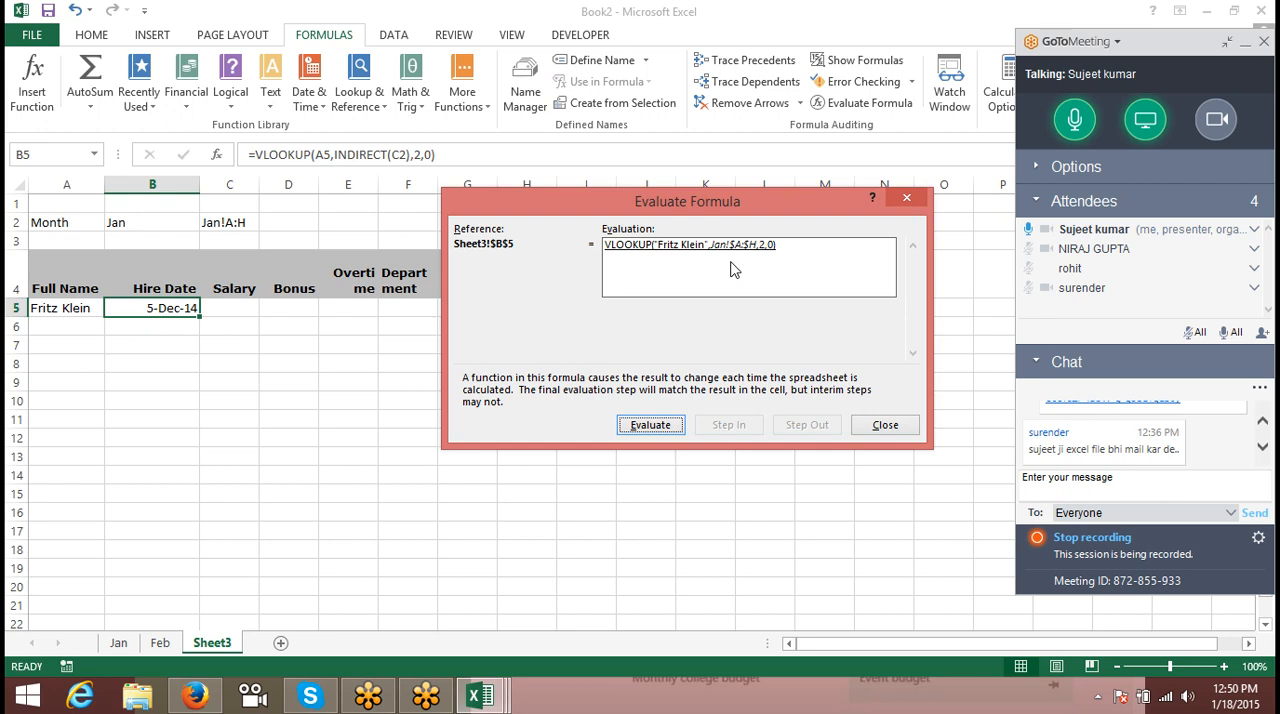
left_click(676, 425)
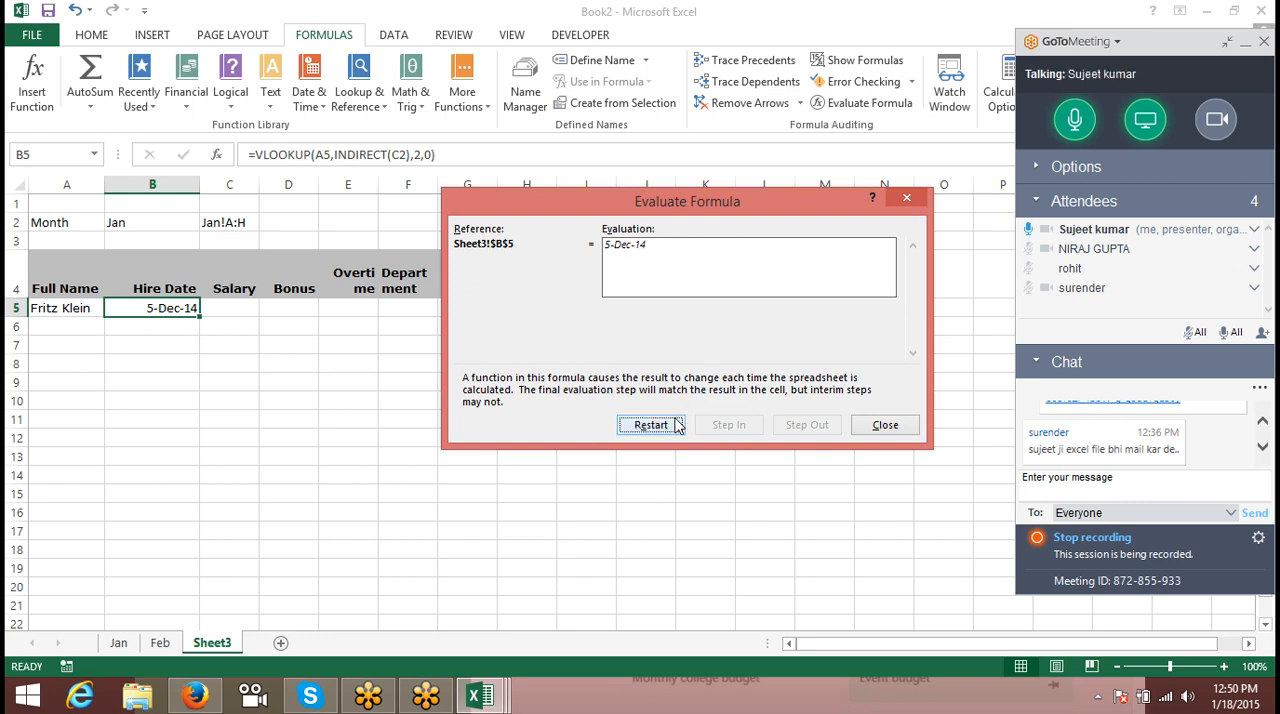
left_click(893, 425)
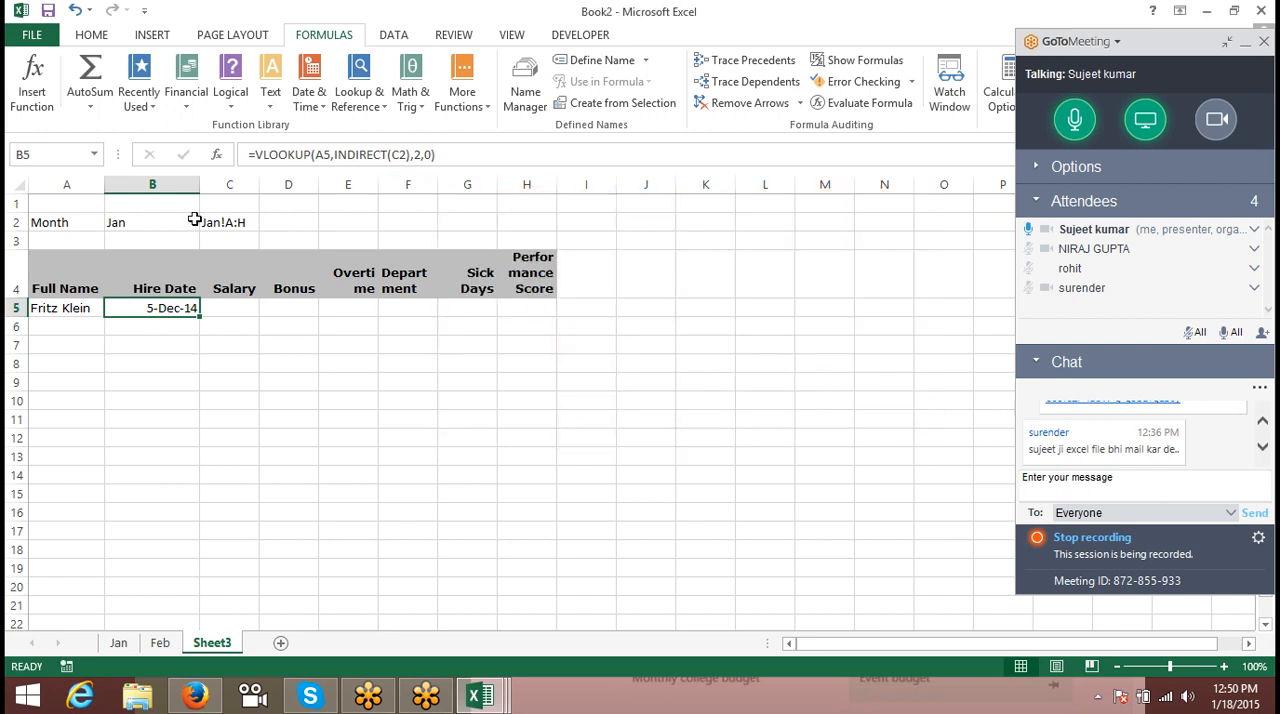
- Change the month in B2 to Feb and check the Hire Date formula in B5
left_click(150, 218)
type("Feb")
key("Return")
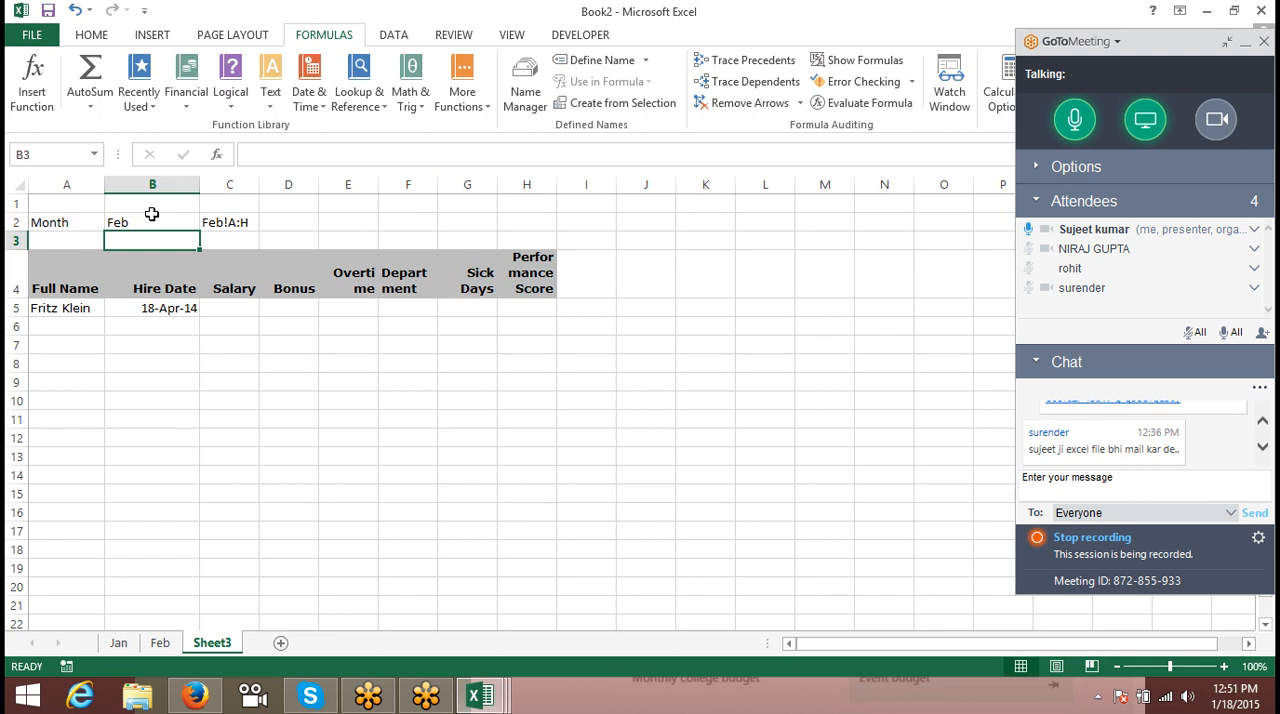
key("Down")
key("Down")
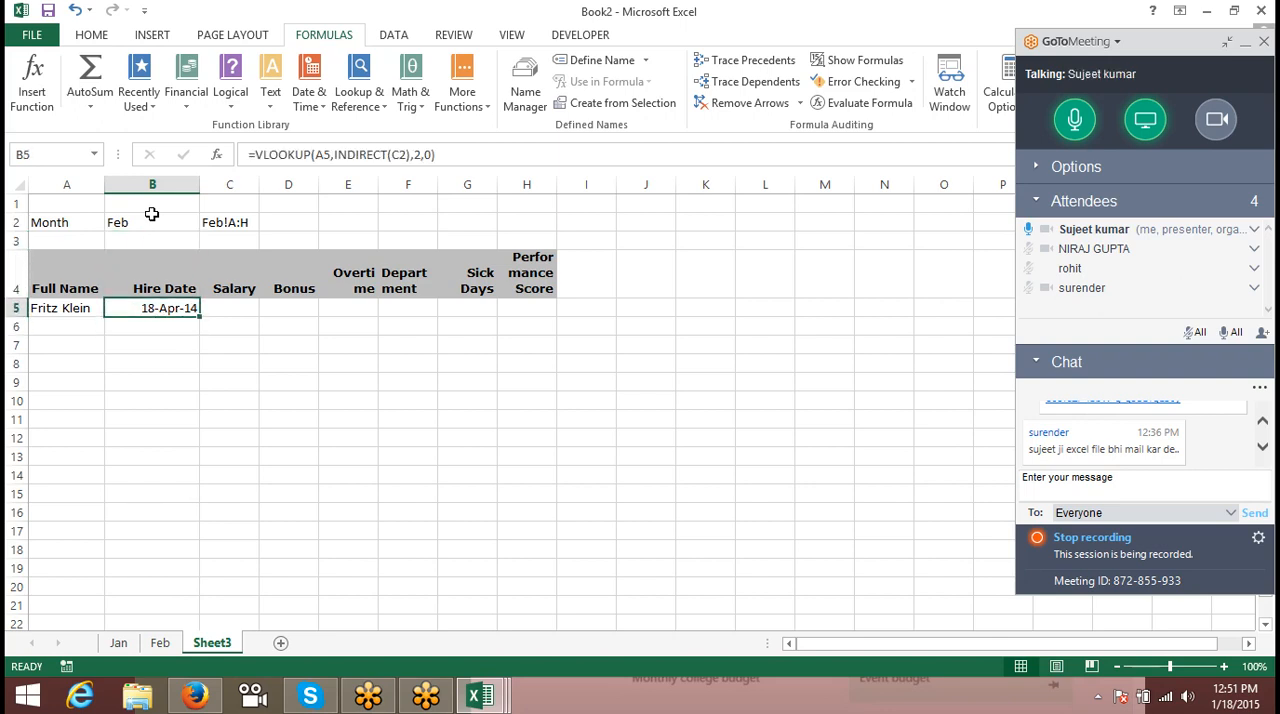
- Replace the C2 reference inside INDIRECT in B5 with the expression B2&"!A:H" copied from C2's formula
left_click(207, 222)
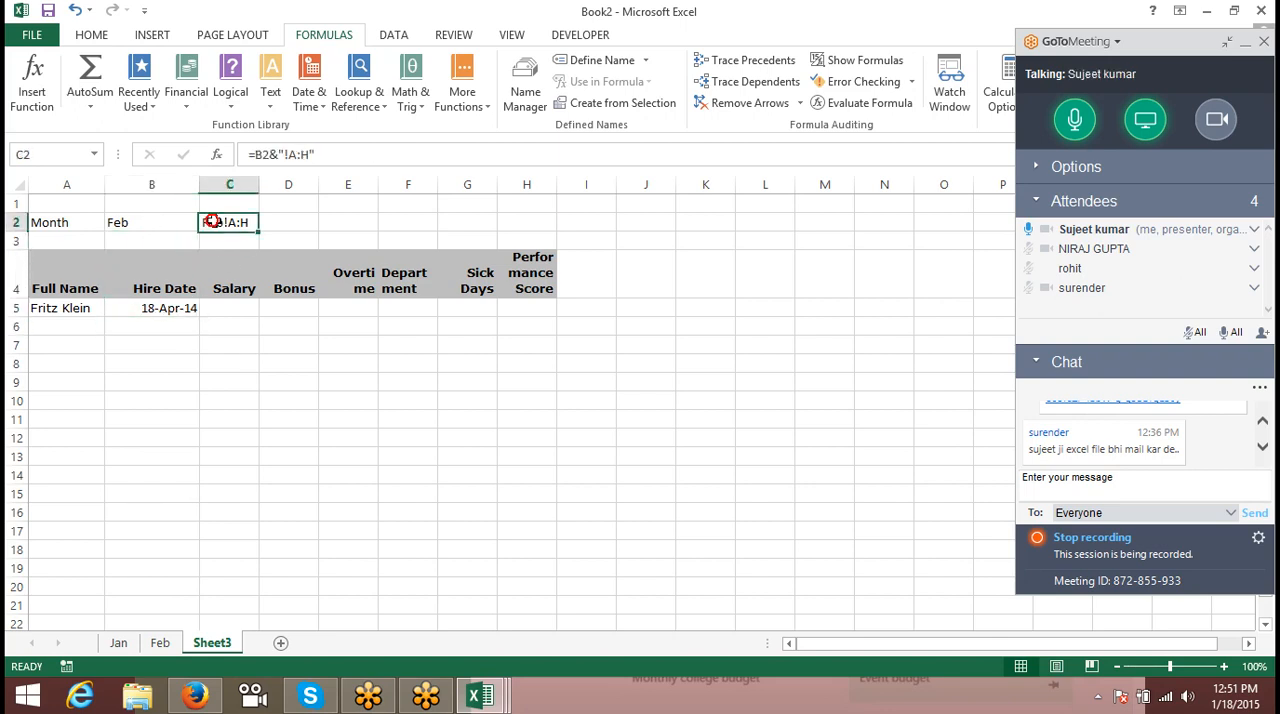
left_click(255, 157)
key("Escape")
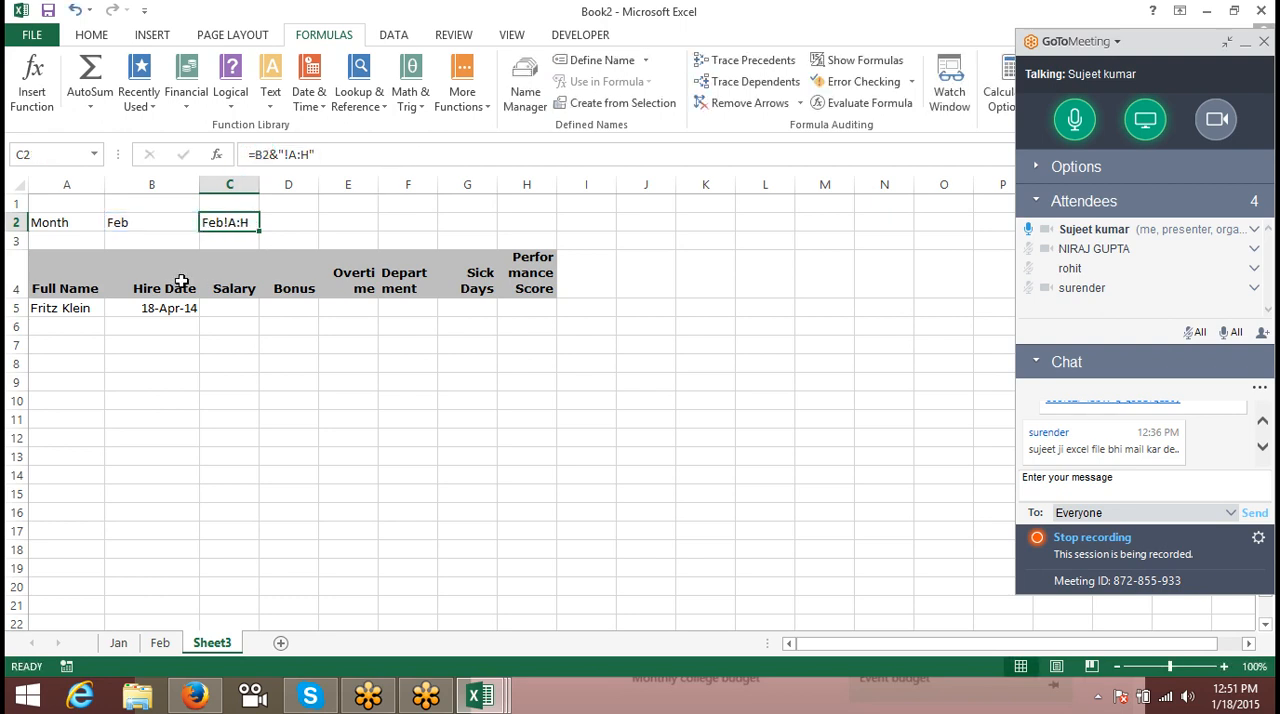
left_click(172, 308)
double_click(398, 155)
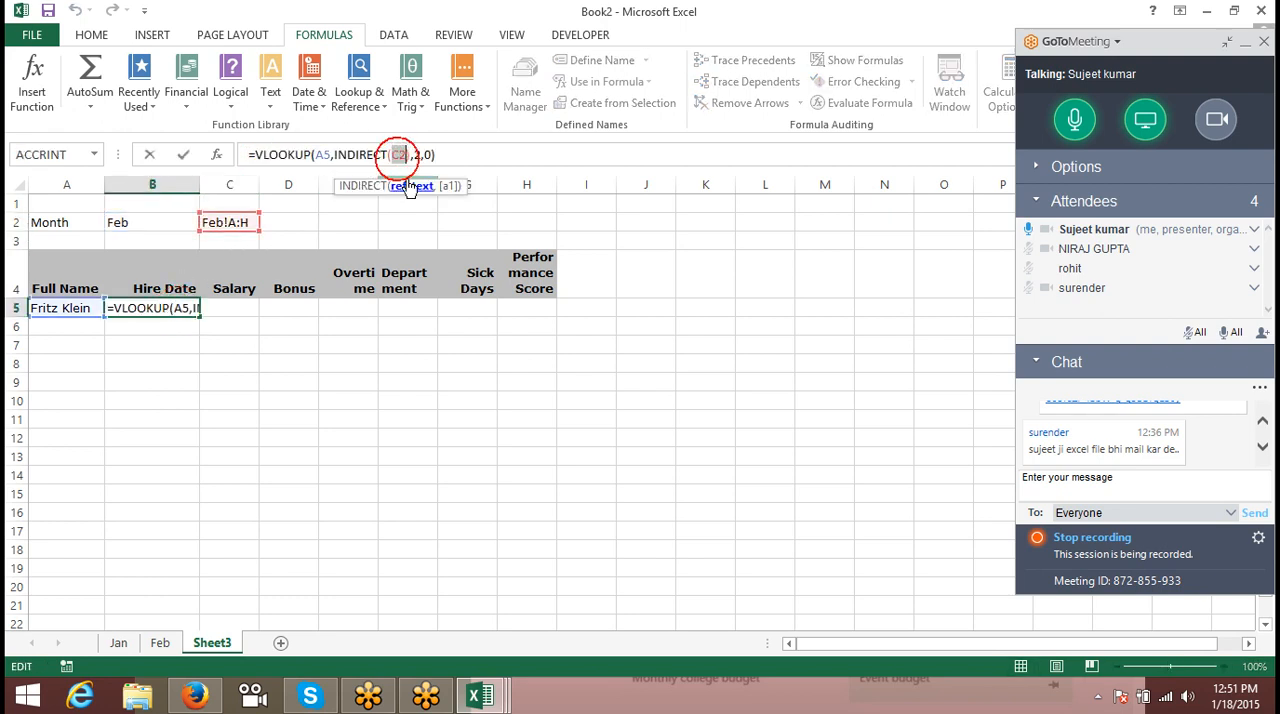
type("B2&\"!A:H\"")
key("Return")
key("Up")
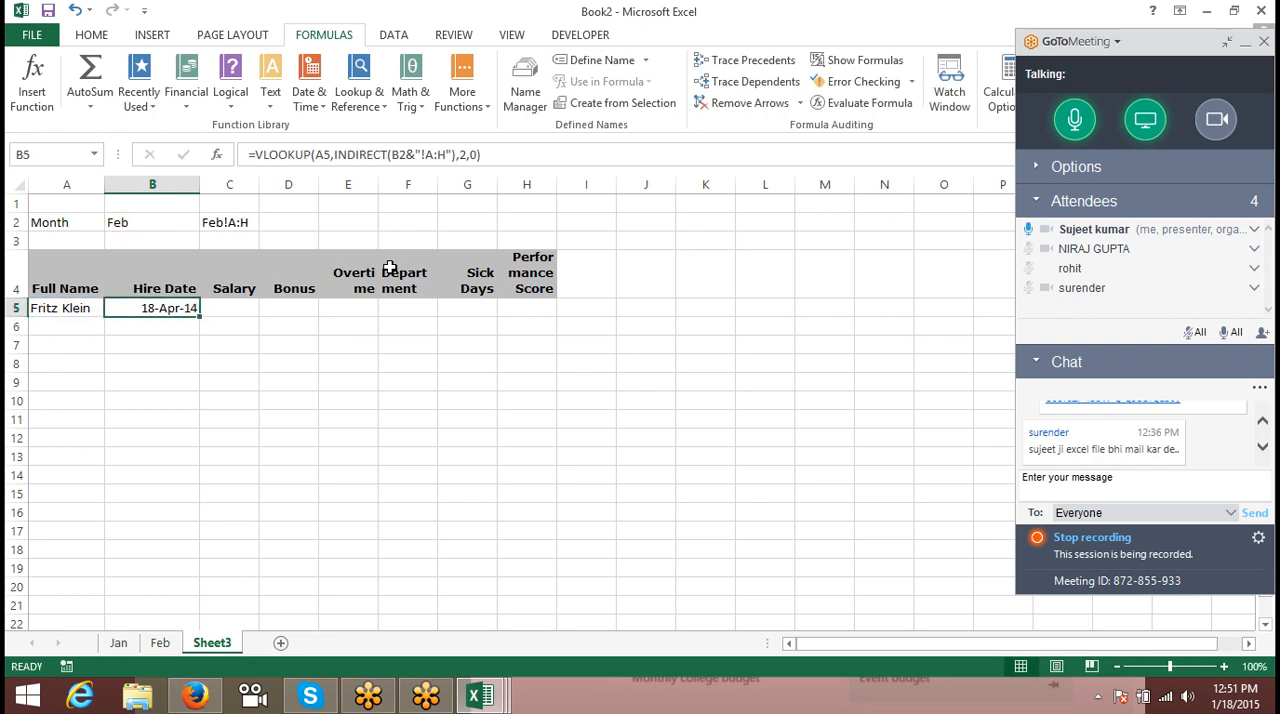
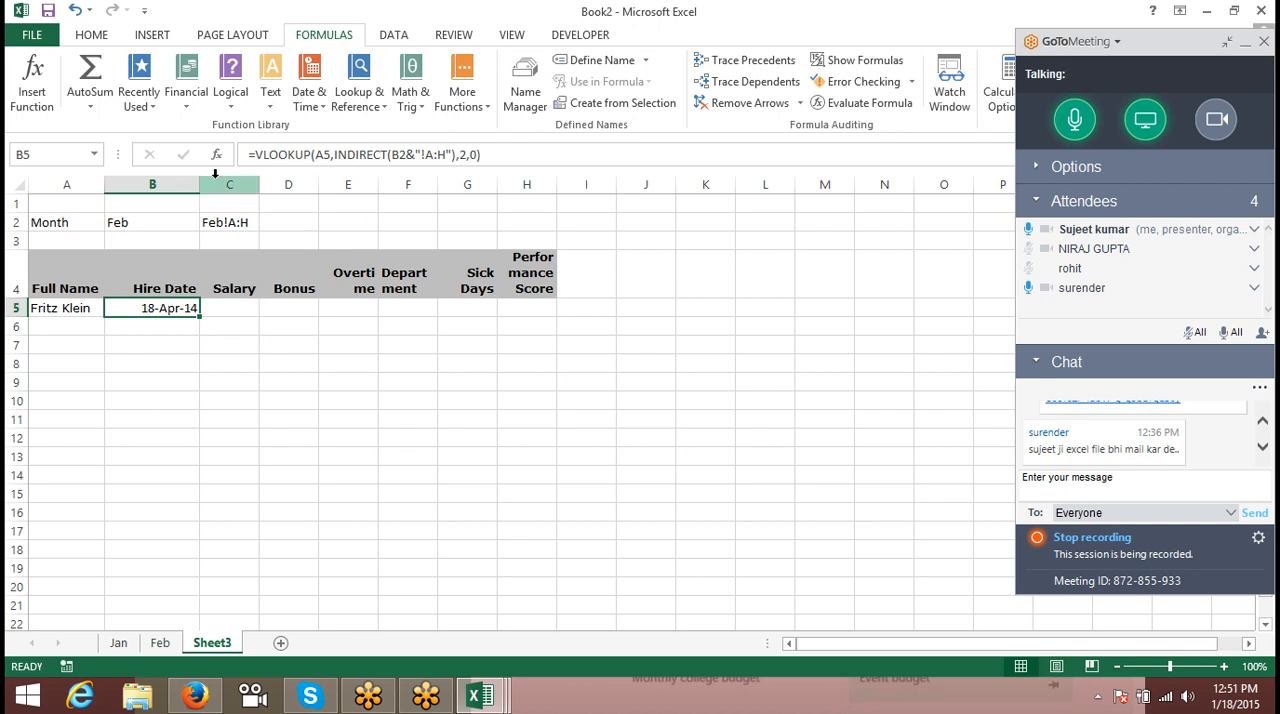
- Replace the formula in C2 with the plain text !A:h
left_click(237, 222)
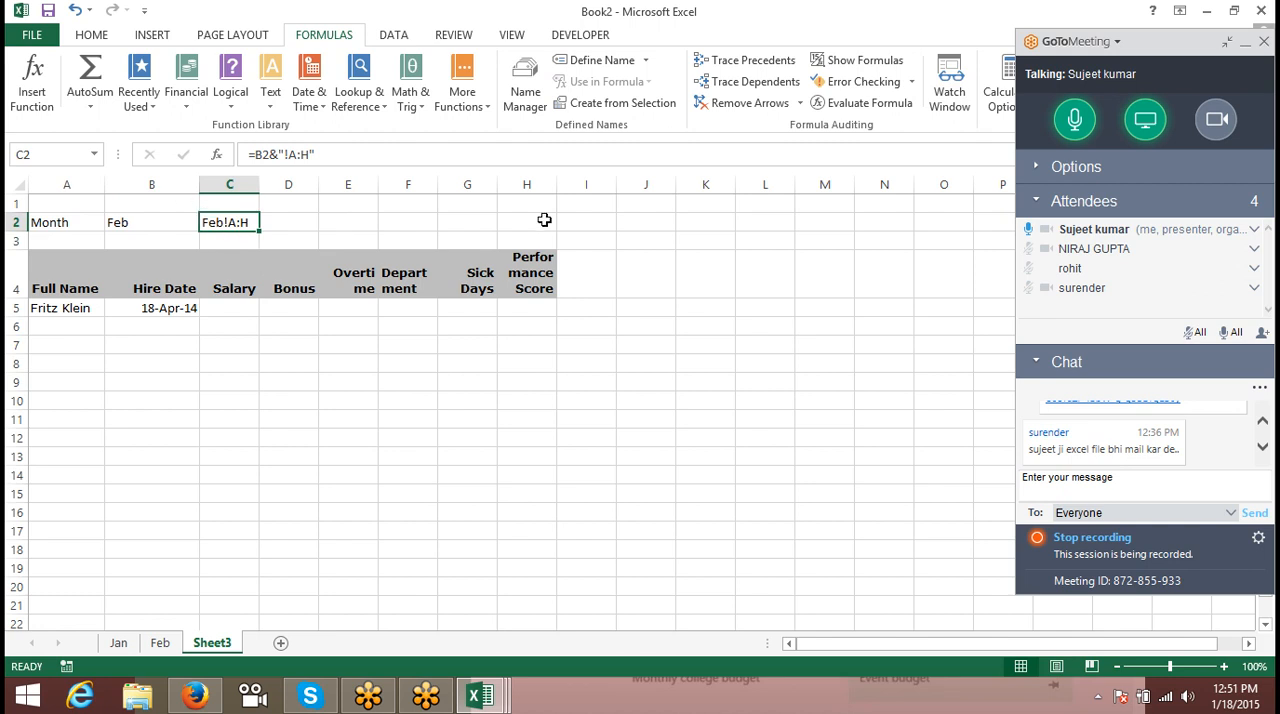
type("!A")
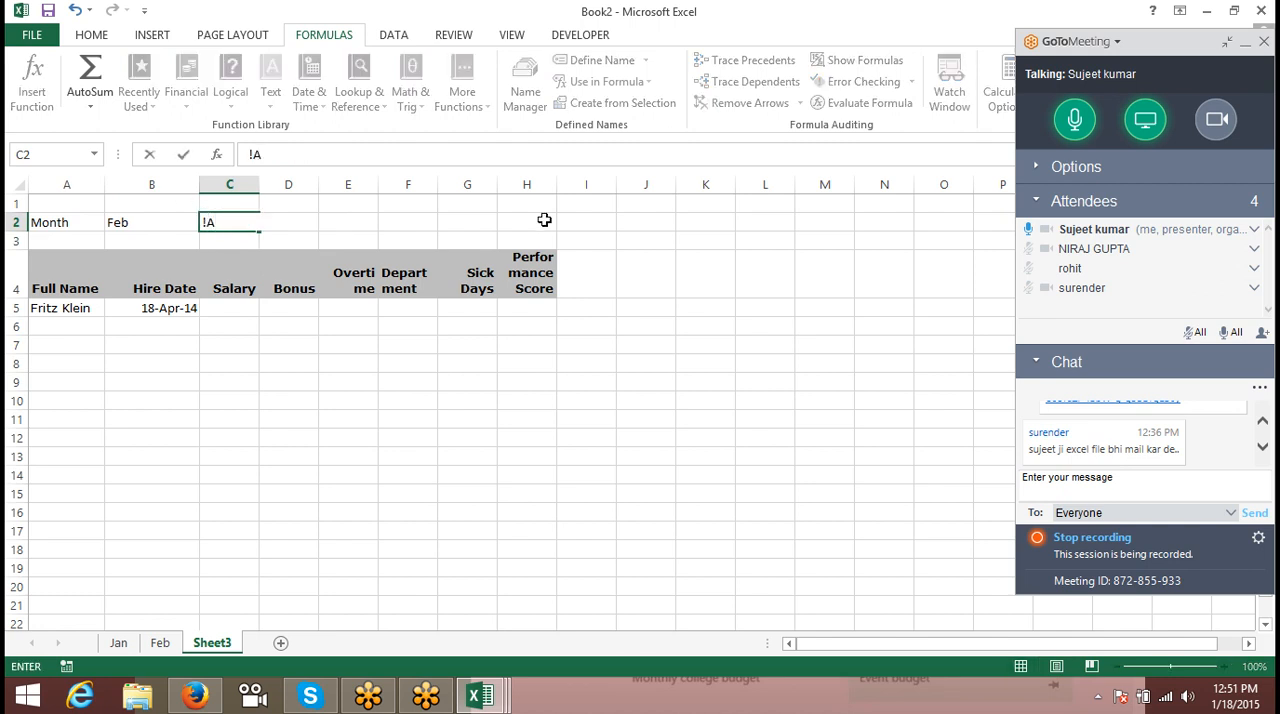
type(":h")
key("Return")
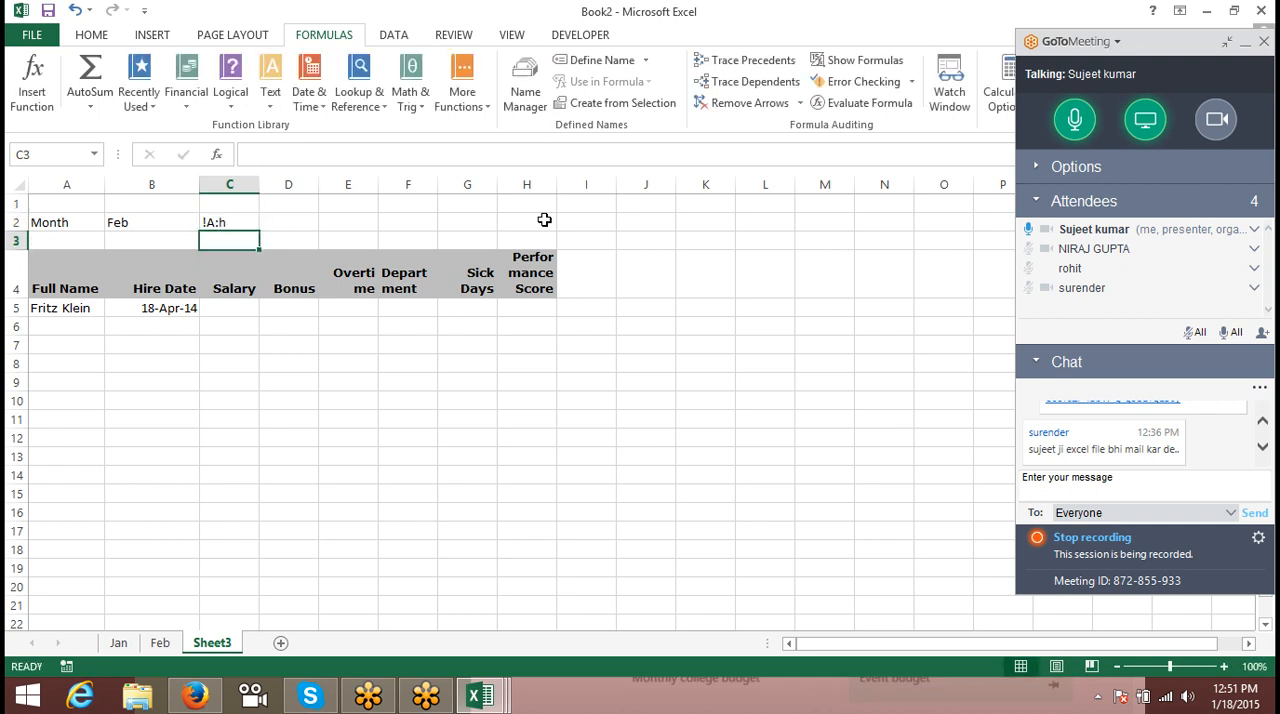
- Join the month and the column range text in D2 with the formula =B2&C2
key("Up")
key("Right")
type("=")
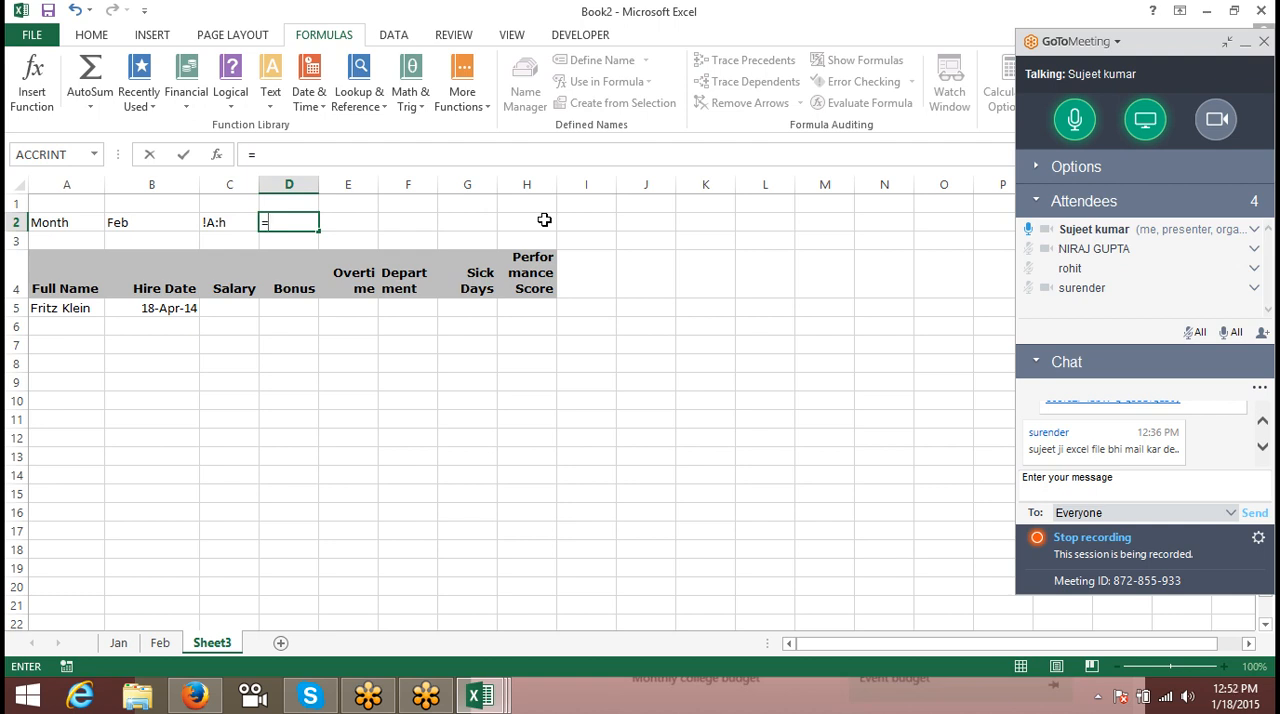
key("Left")
key("Left")
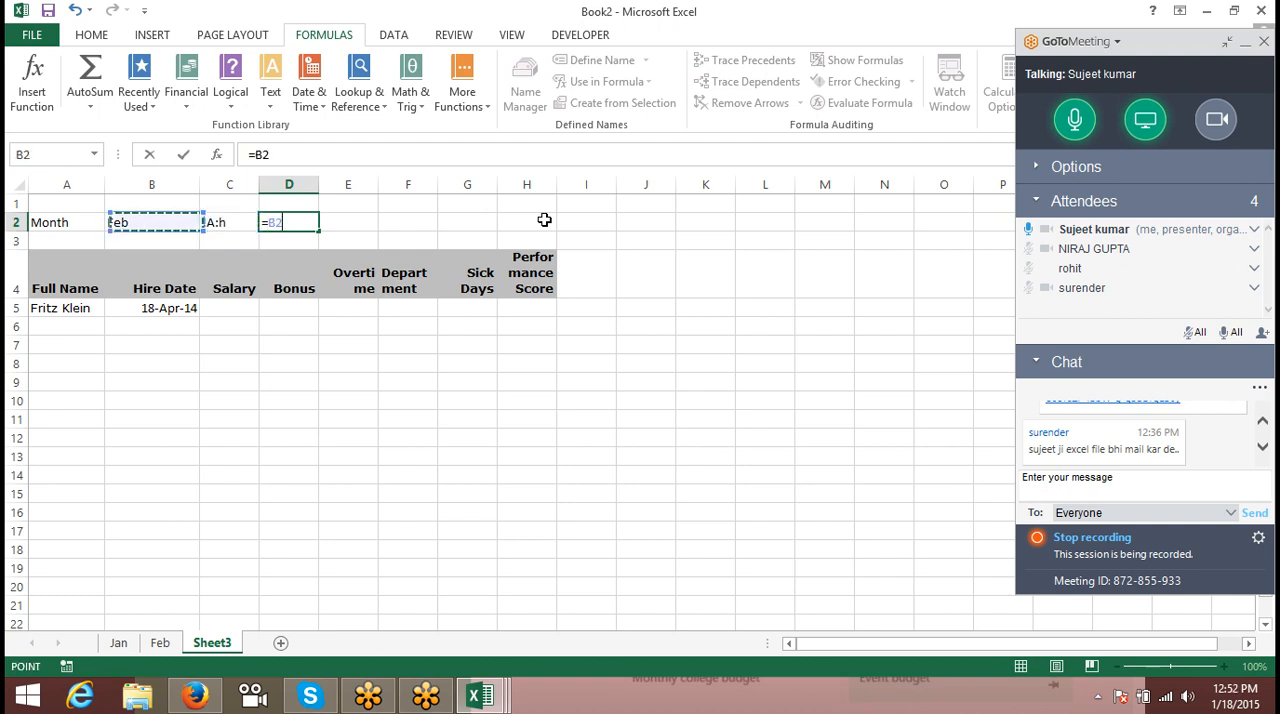
type("&")
key("Left")
key("Return")
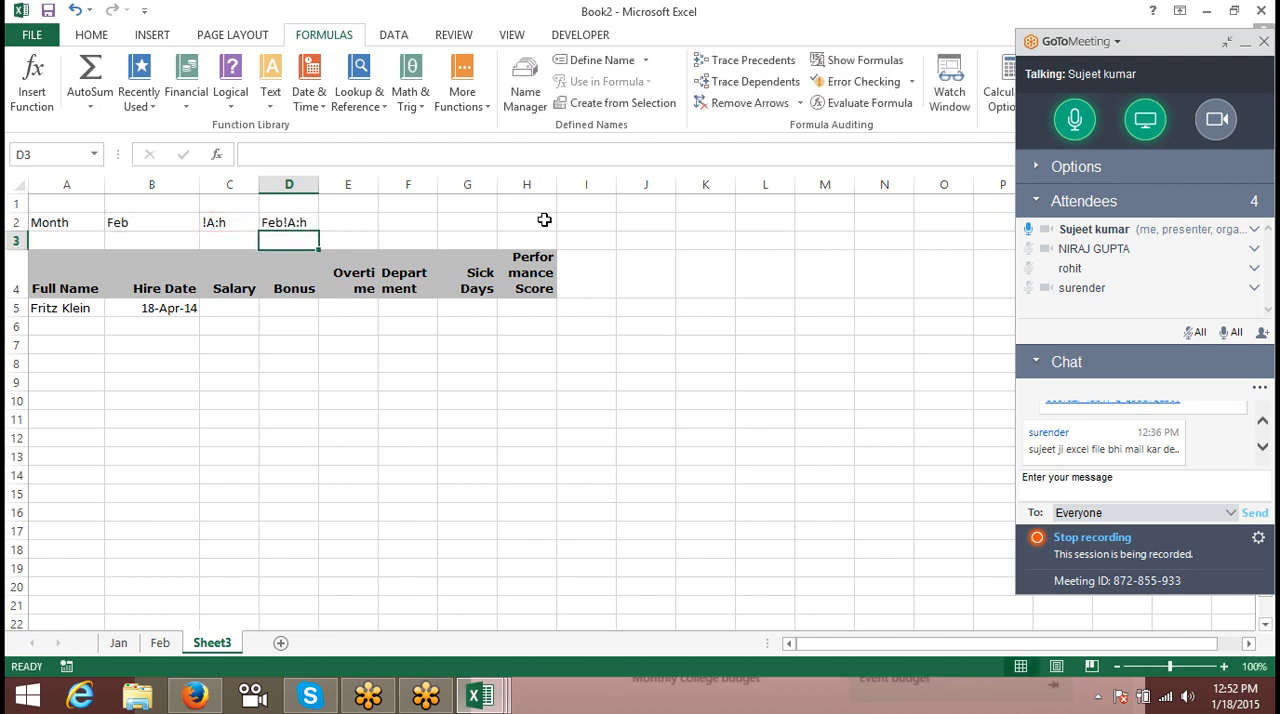
key("Up")
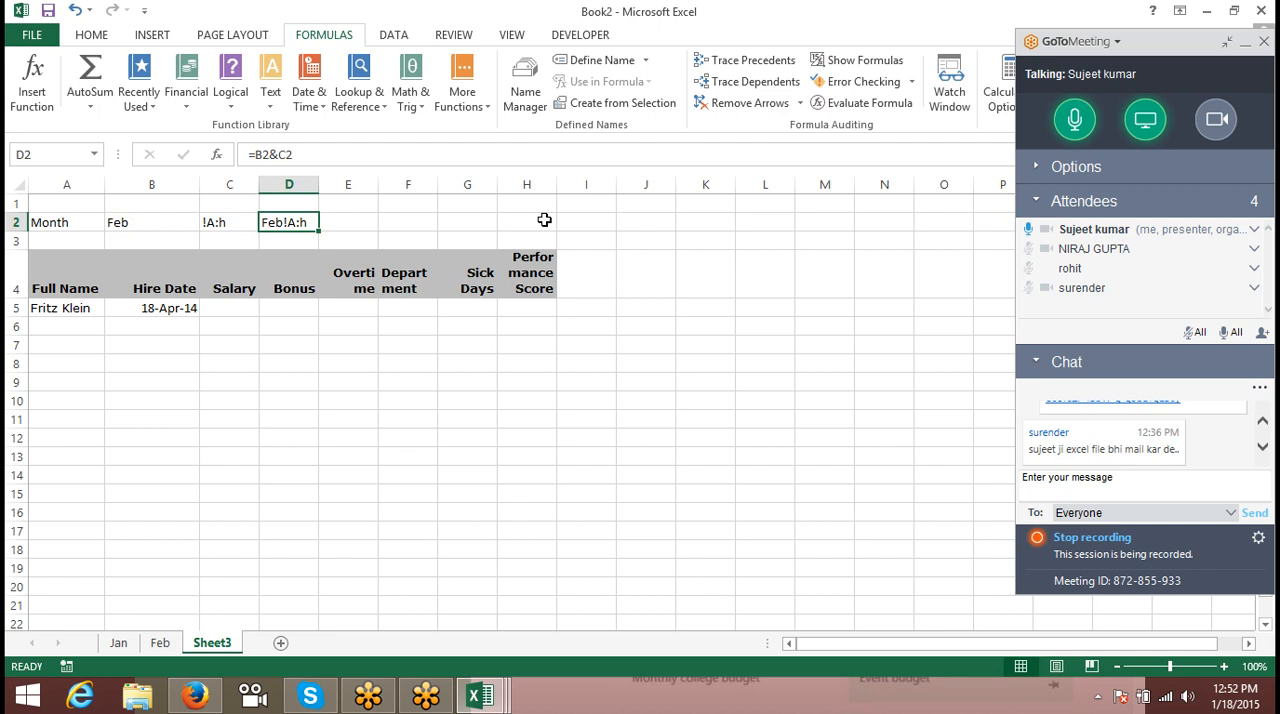
- Undo the joining formula in D2 and the text entry in C2
key("ctrl+z")
key("ctrl+z")
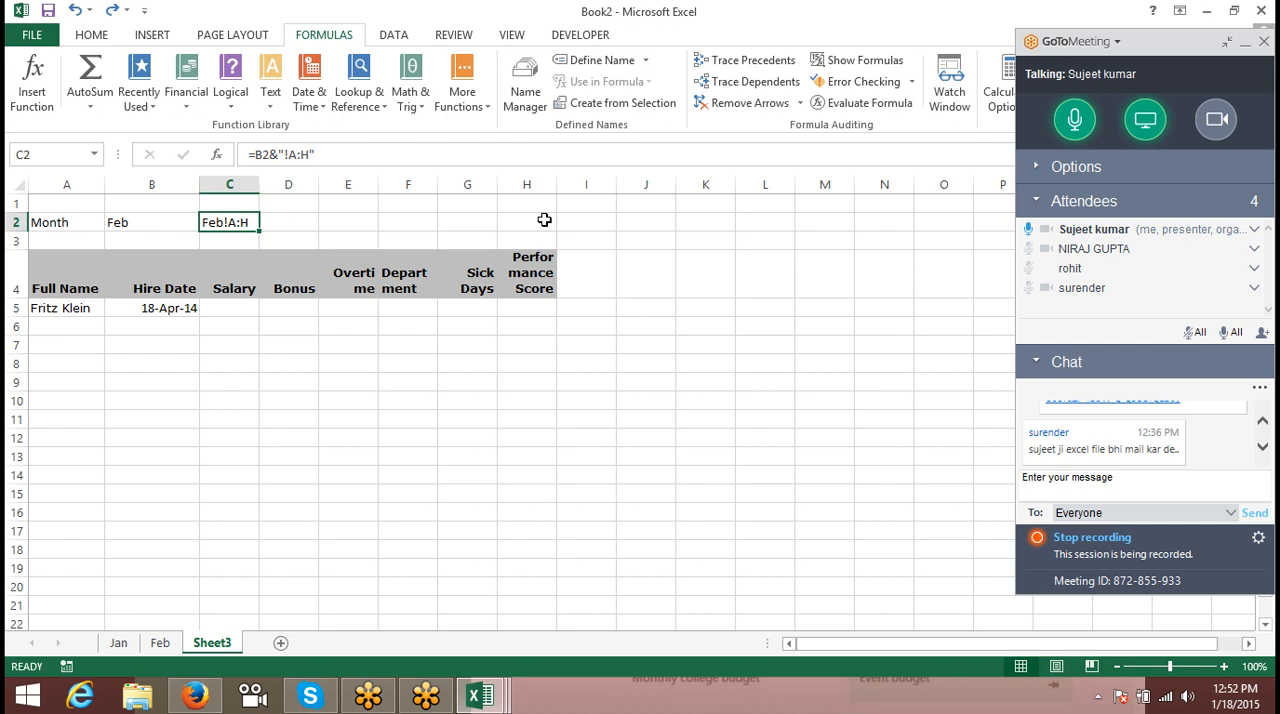
- Examine the month in B2, the range text formula in C2 and the INDIRECT argument in B5's formula
key("Left")
key("Left")
key("Right")
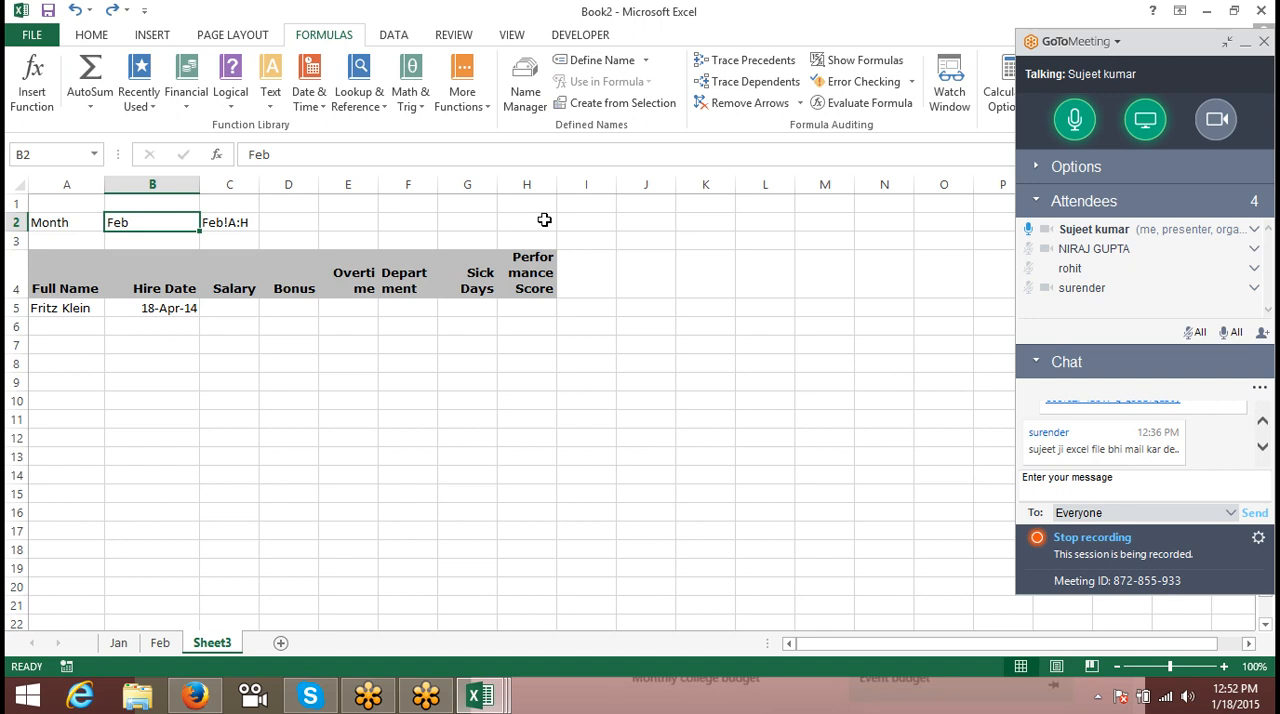
key("Down")
key("Up")
key("Down")
key("Down")
key("Down")
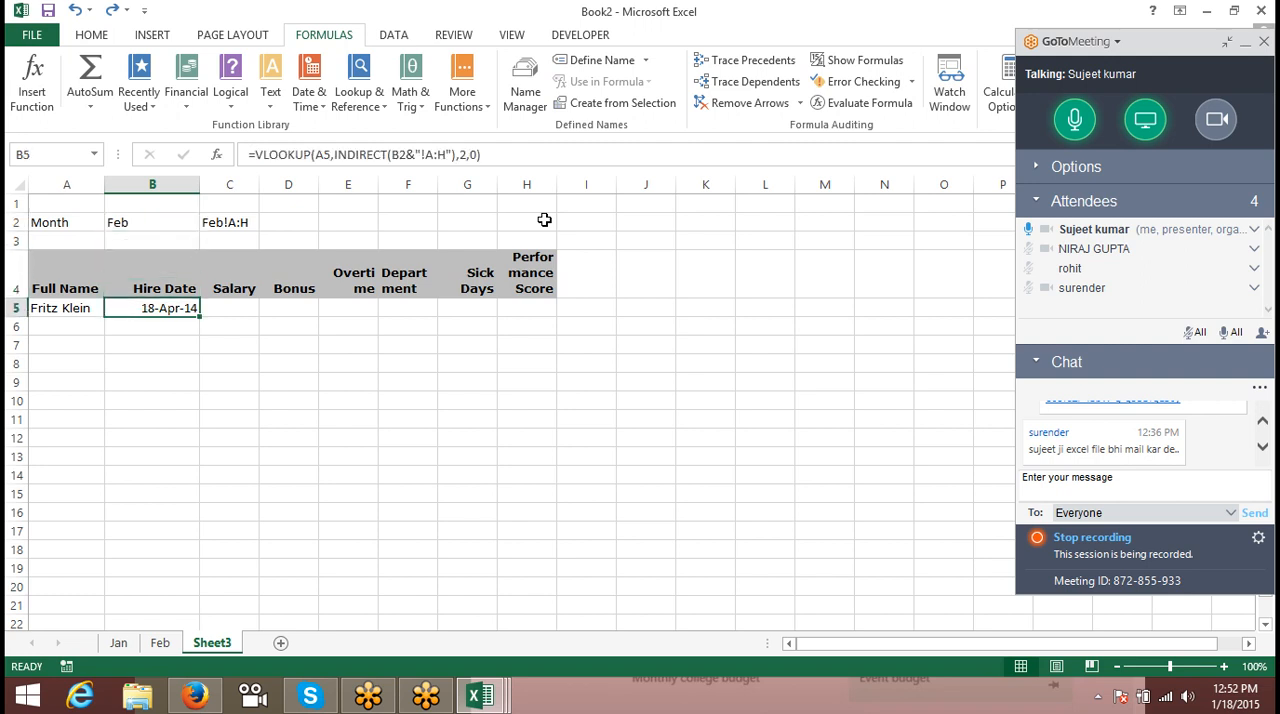
double_click(441, 155)
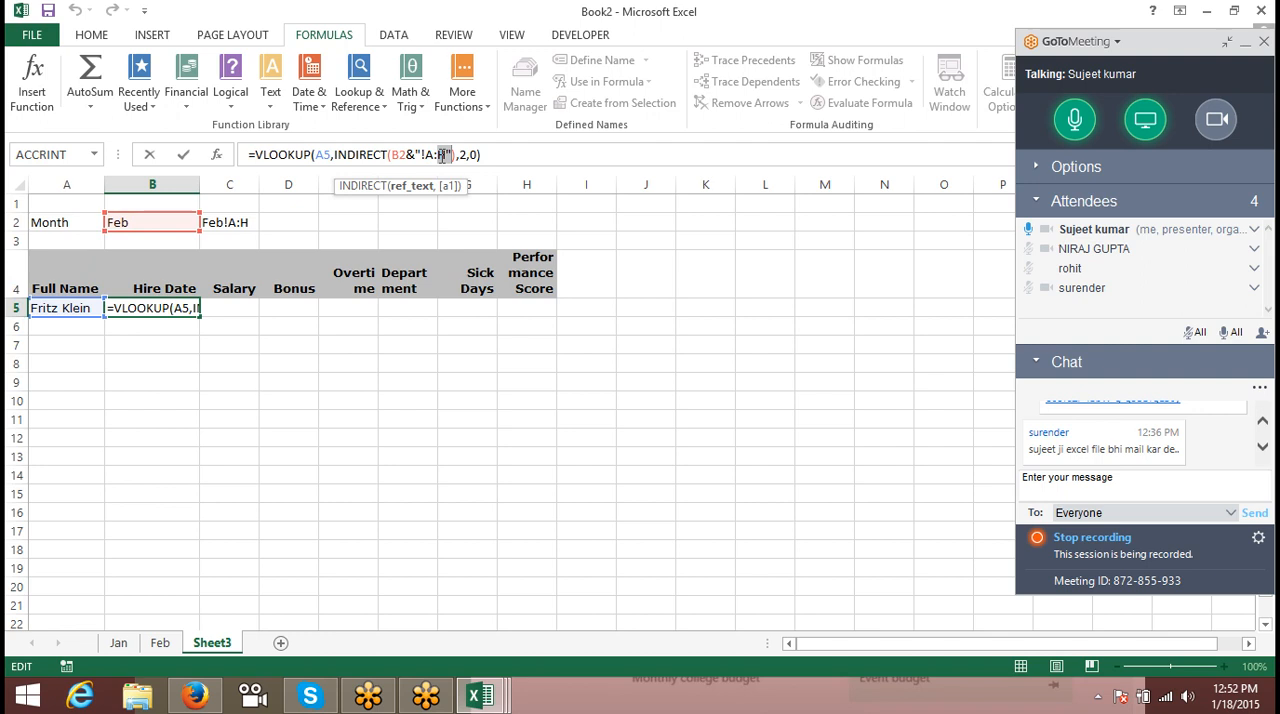
key("ctrl+Return")
key("Up")
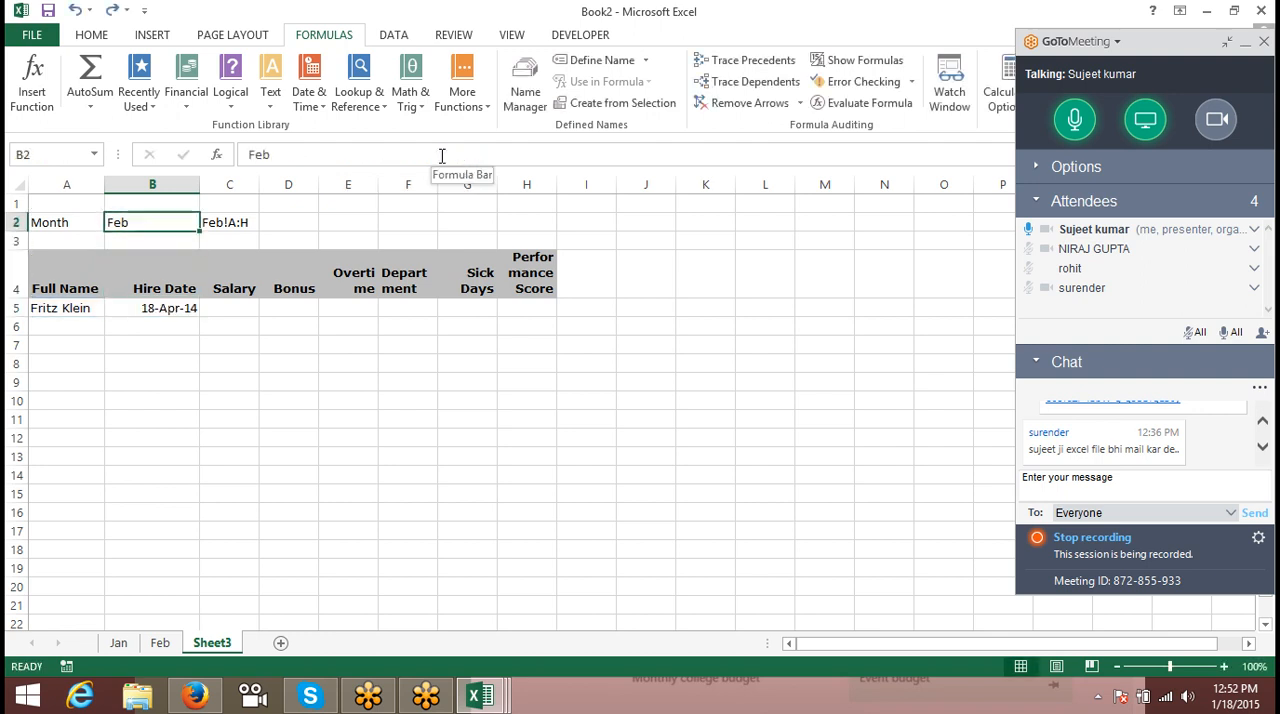
key("Right")
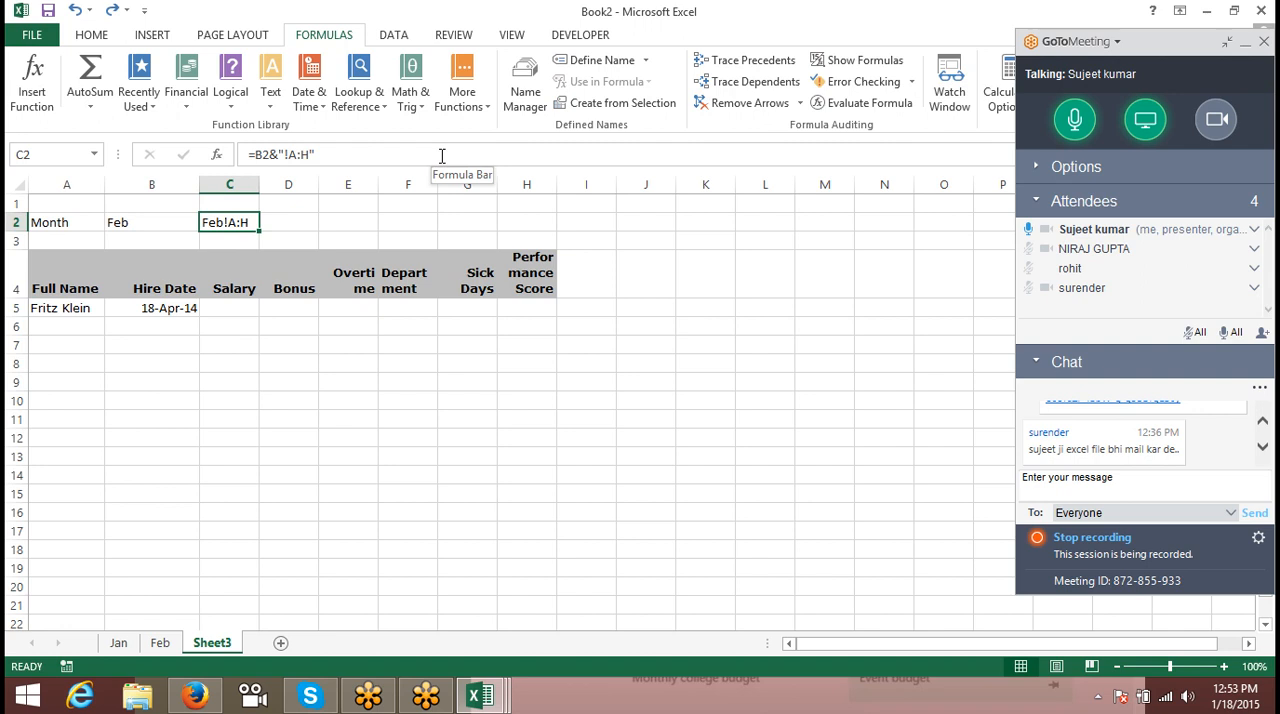
key("Left")
key("Down")
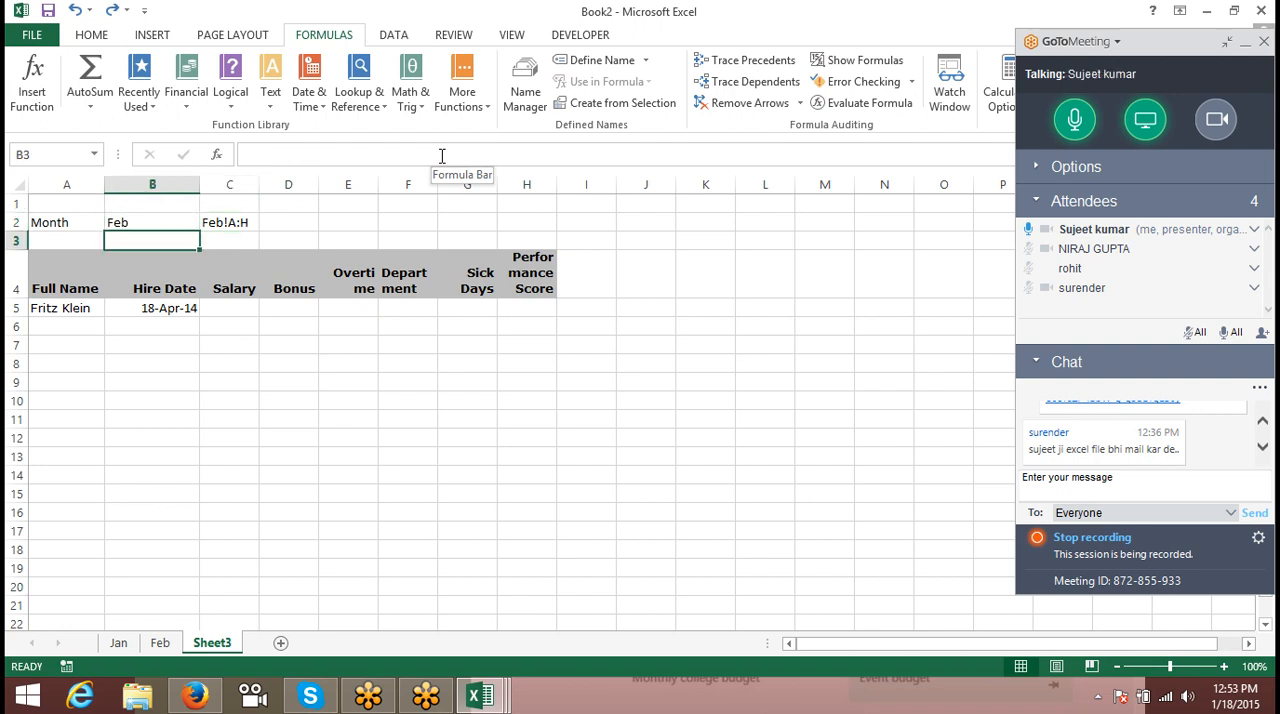
key("Up")
key("Right")
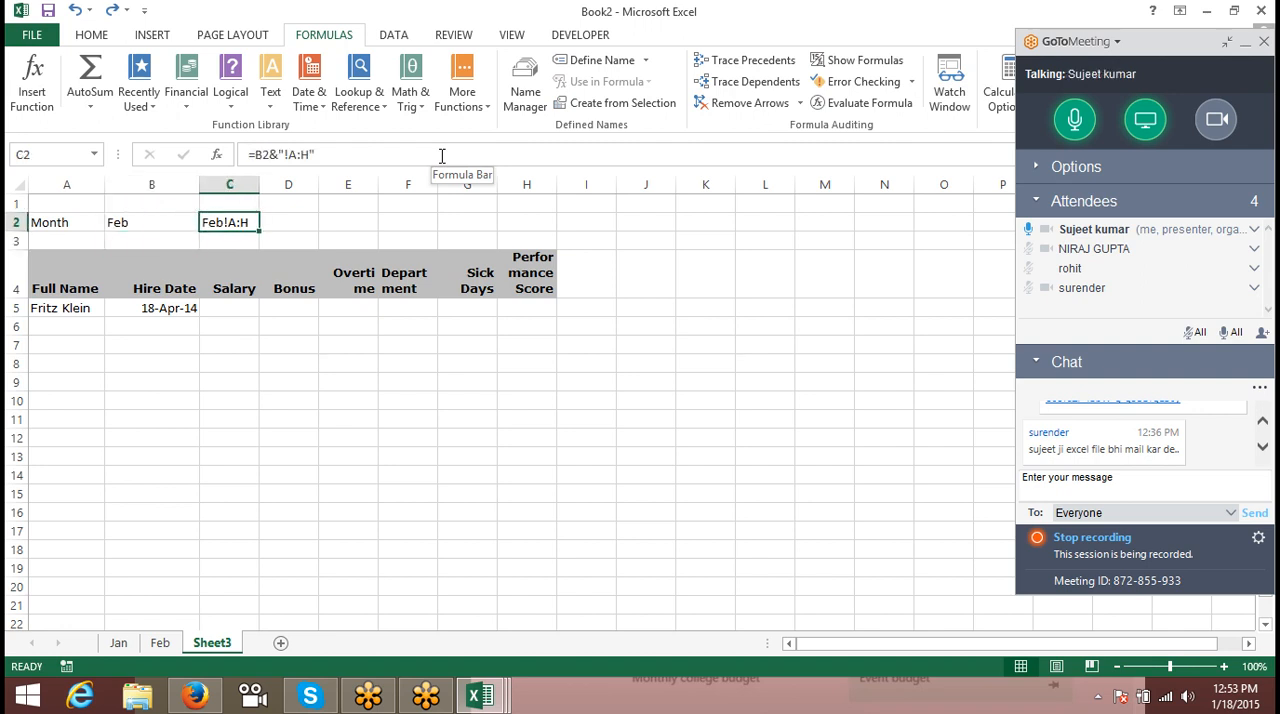
- Enter the direct reference =Feb!A:H in D2 by picking columns A to H on the Feb sheet
key("Right")
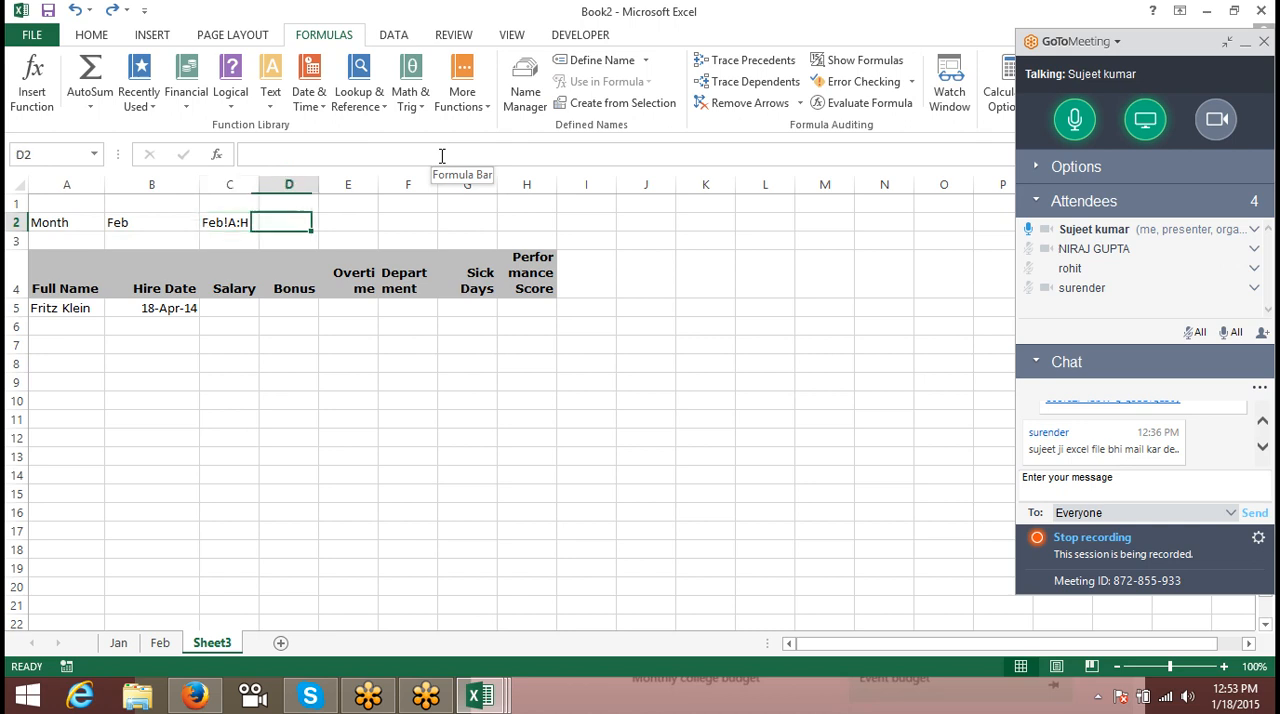
type("=")
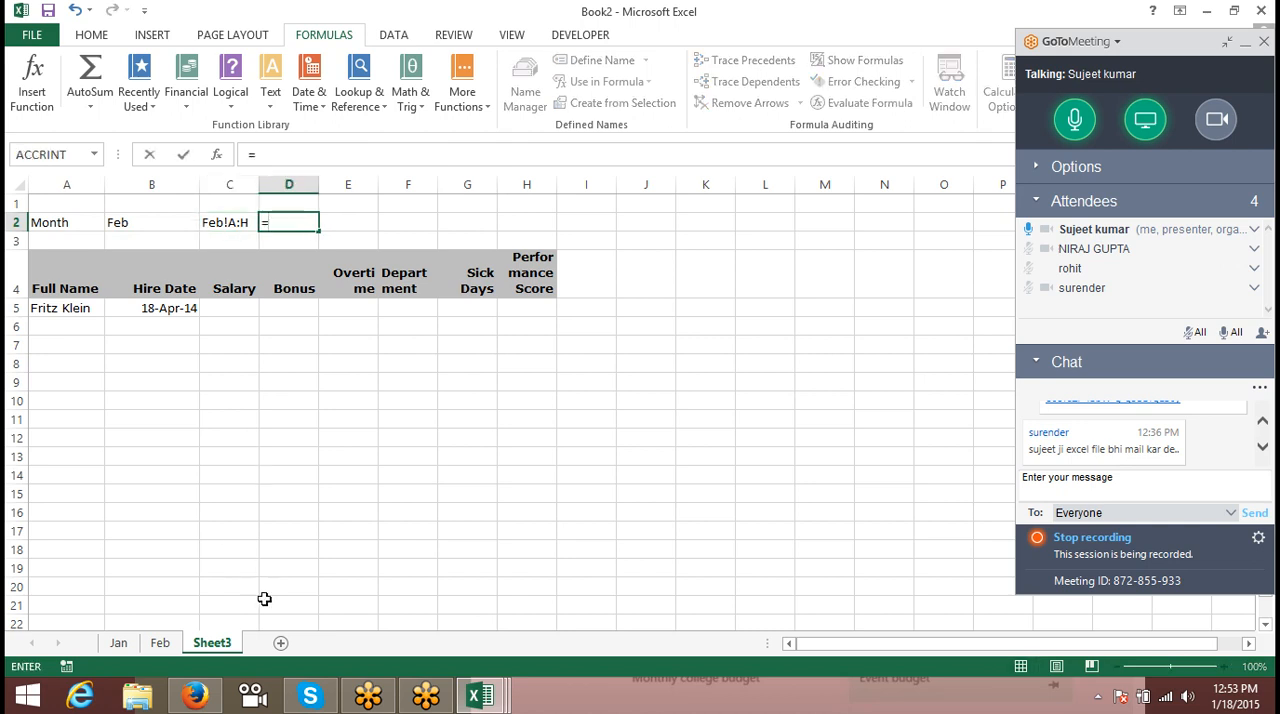
left_click(160, 643)
left_click_drag(59, 181, 492, 183)
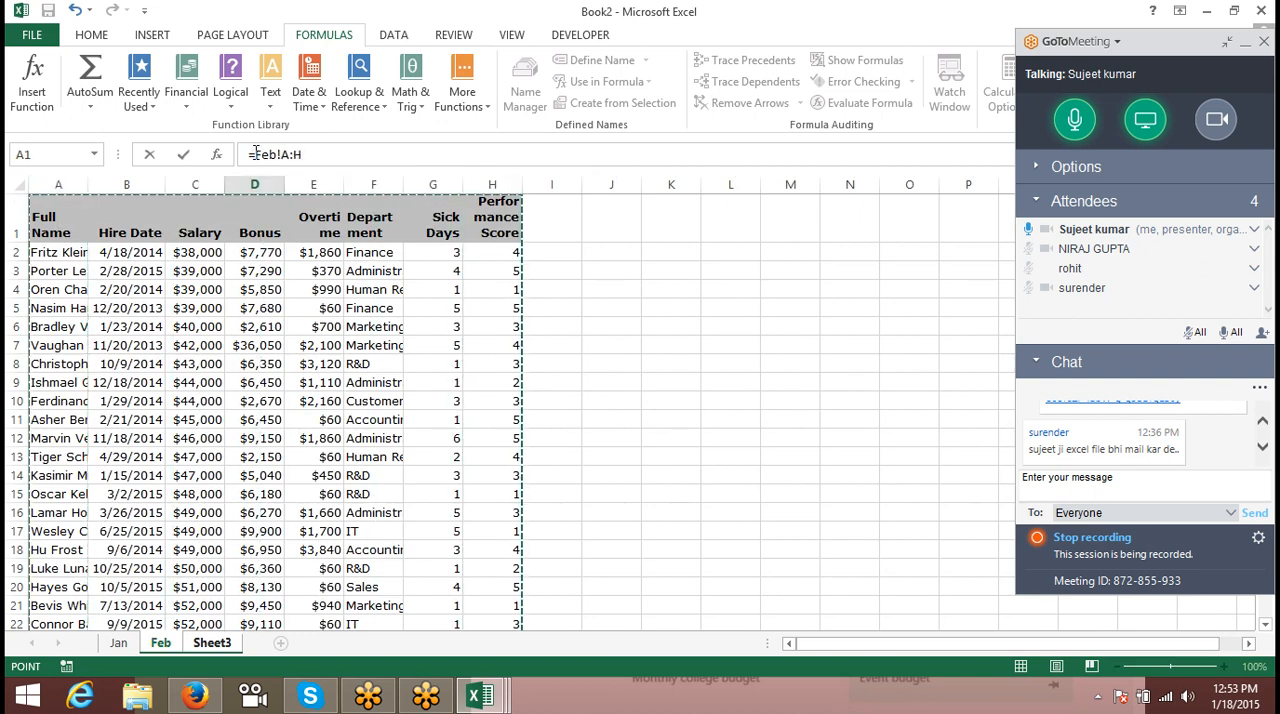
key("Return")
key("Up")
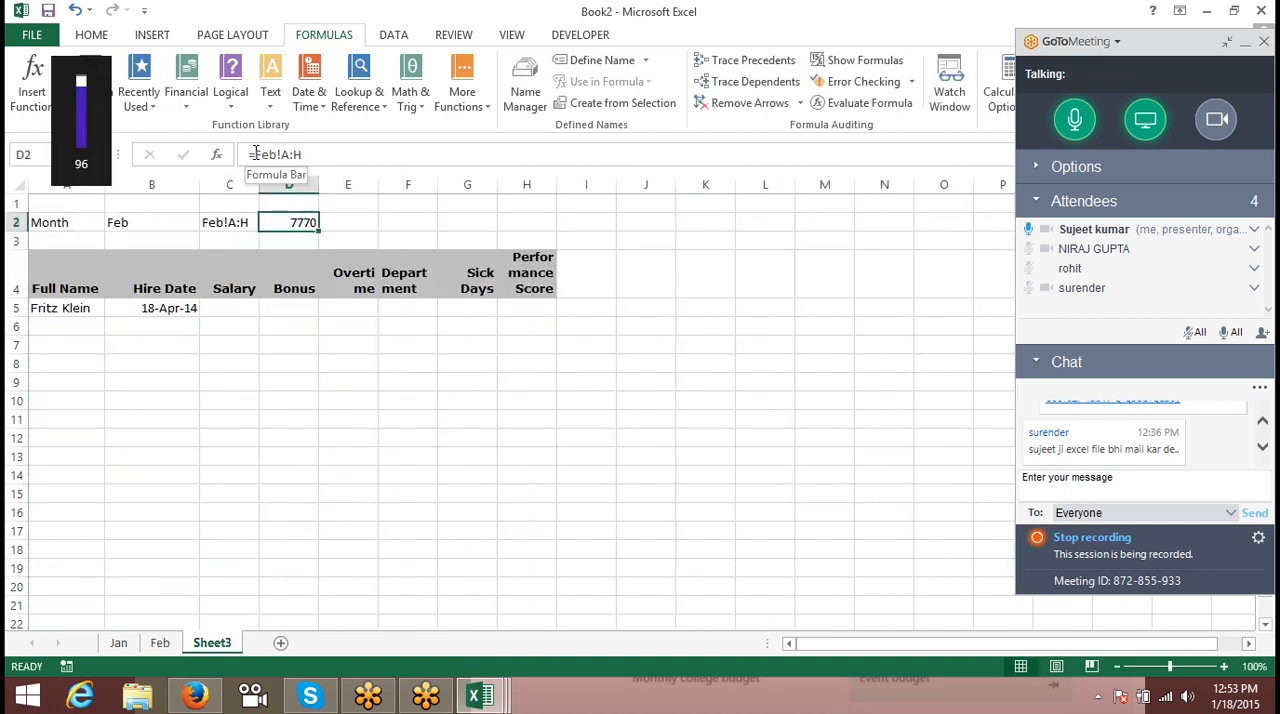
- Show the meeting's audio options and compare D2's direct reference with the text formula in C2
left_click(256, 153)
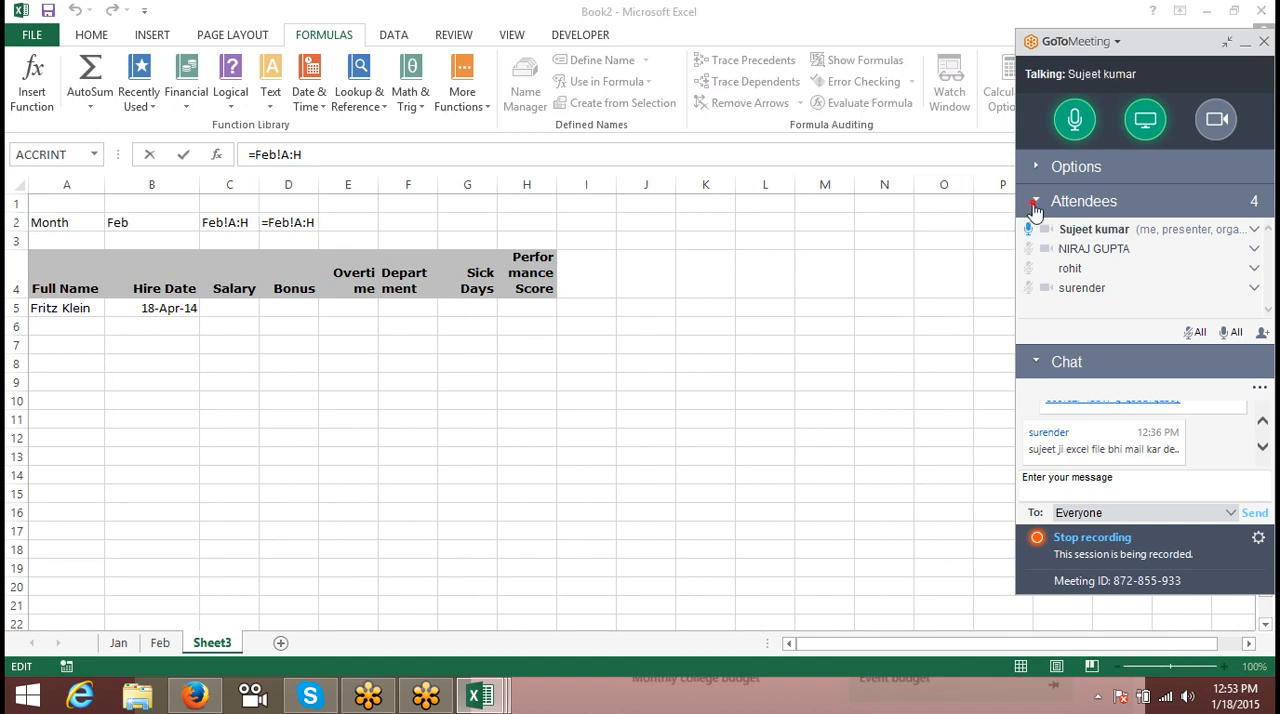
left_click(1035, 201)
left_click(1034, 166)
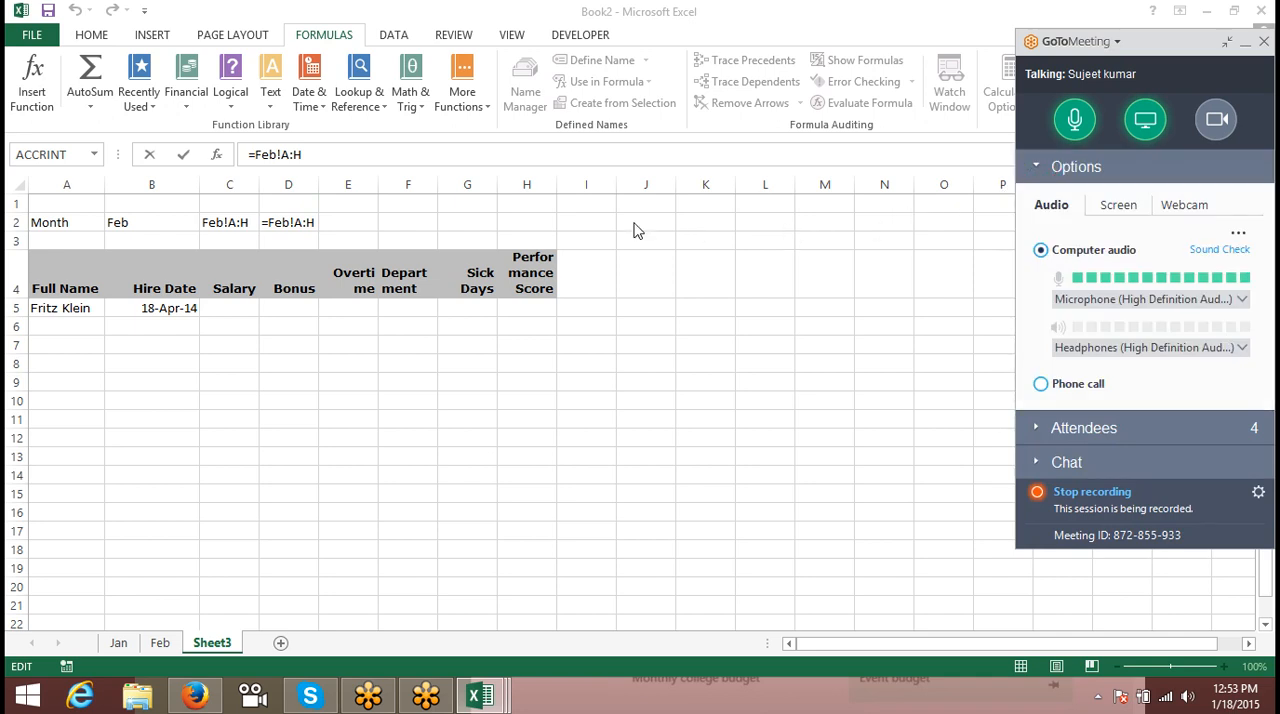
left_click(314, 226)
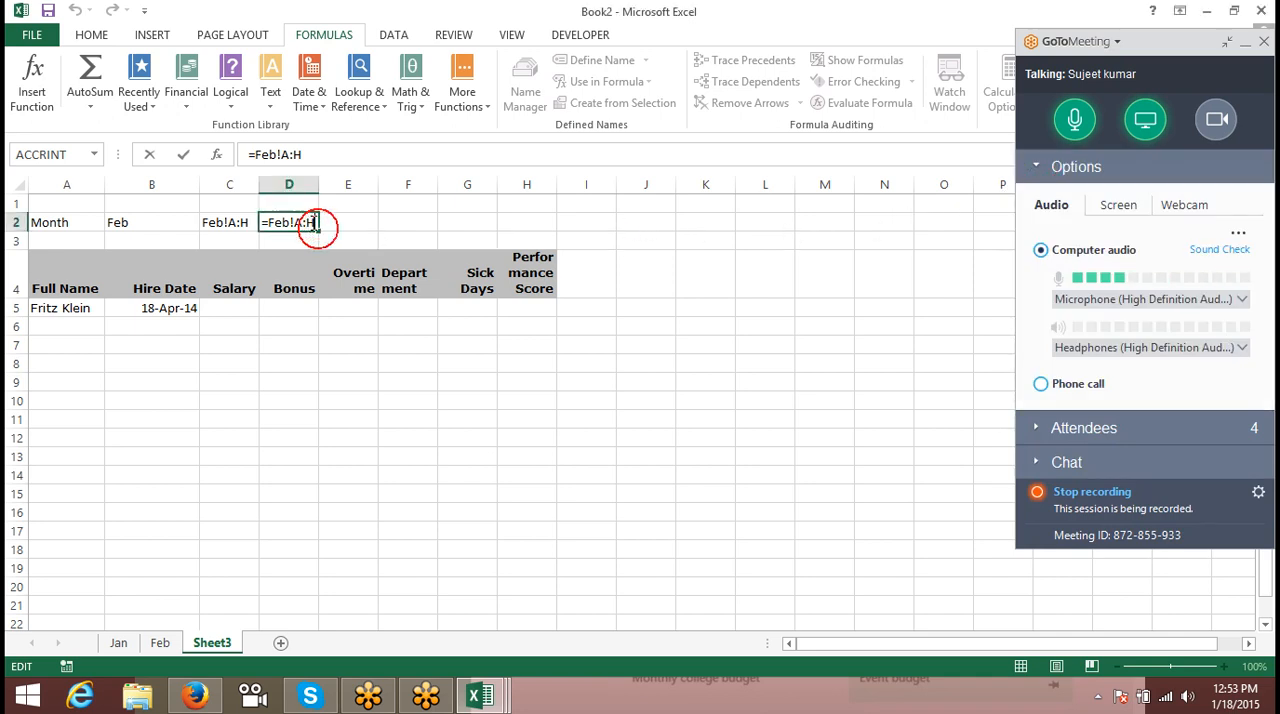
left_click(249, 224)
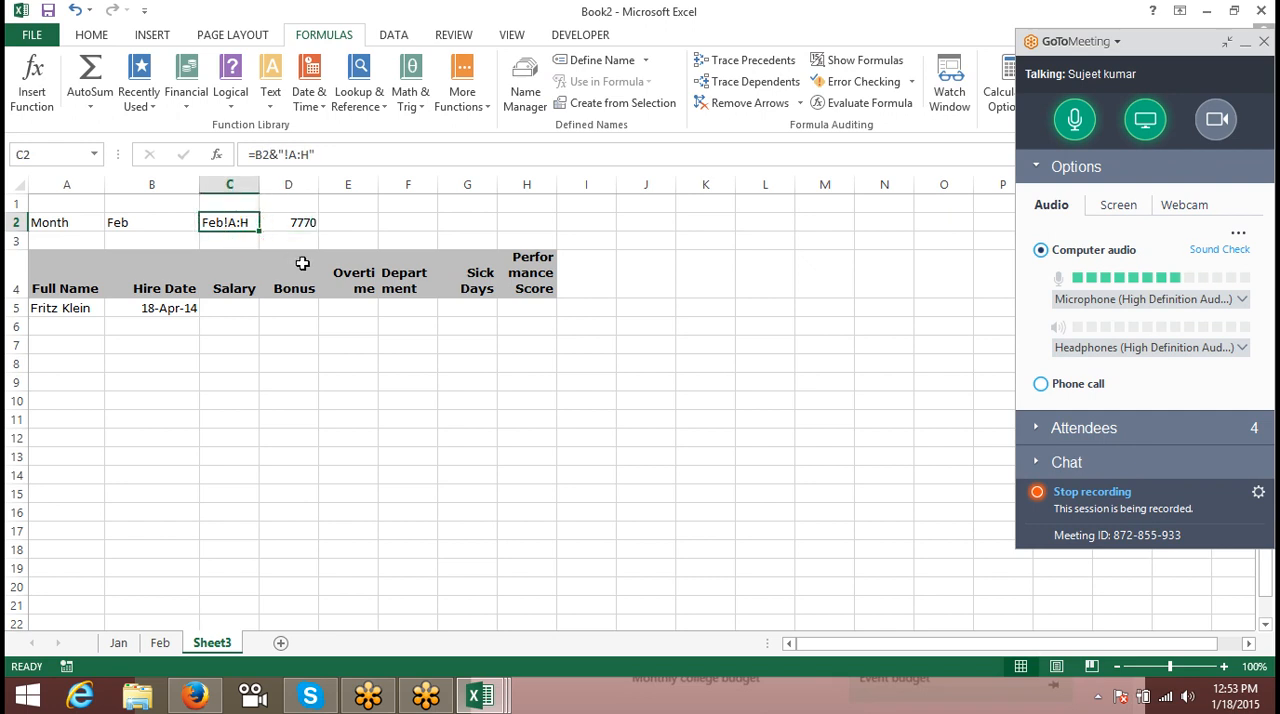
- Enter the cell address A4 as plain text in J2
key("Right")
key("Right")
key("Right")
key("Right")
key("Right")
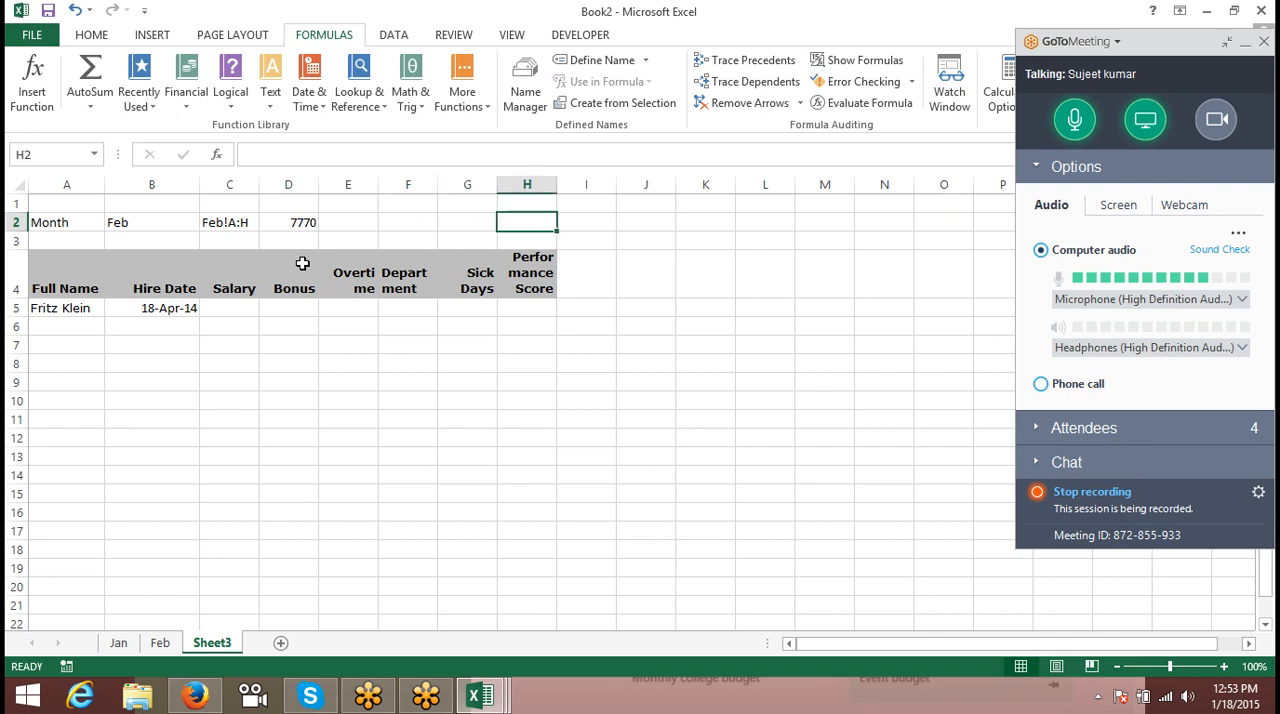
key("Right")
key("Right")
type("A")
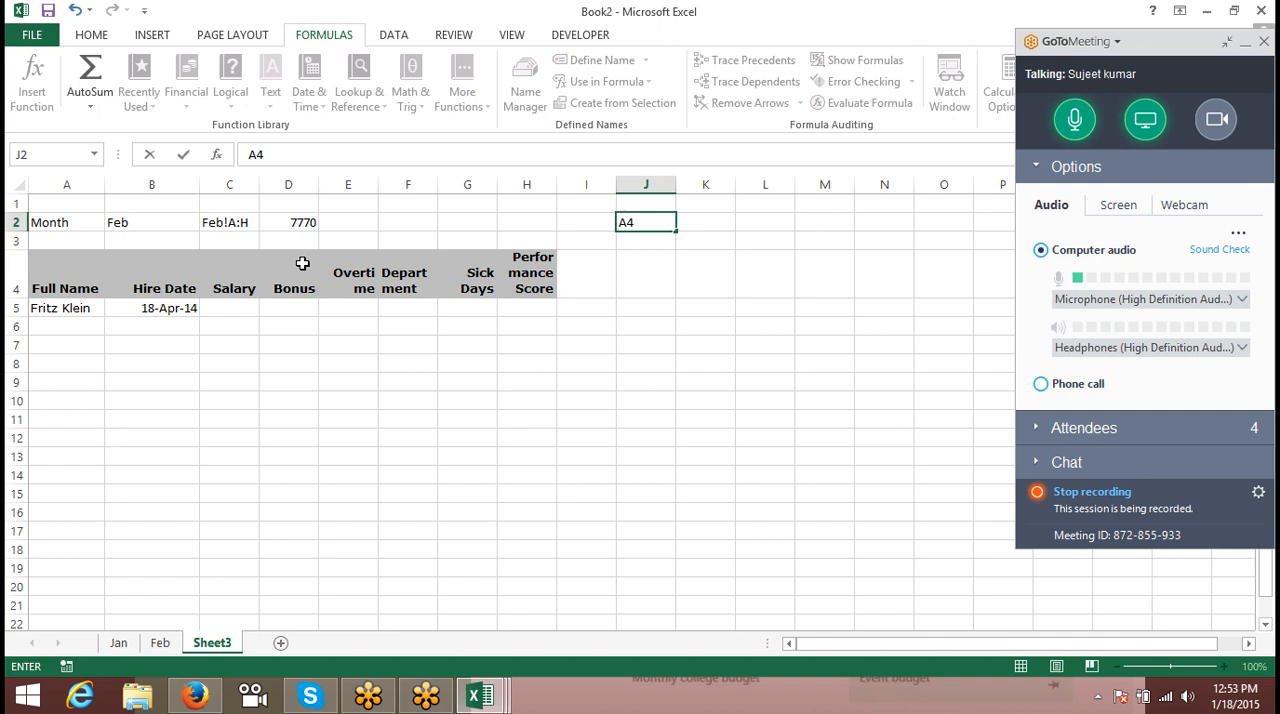
key("ctrl+Return")
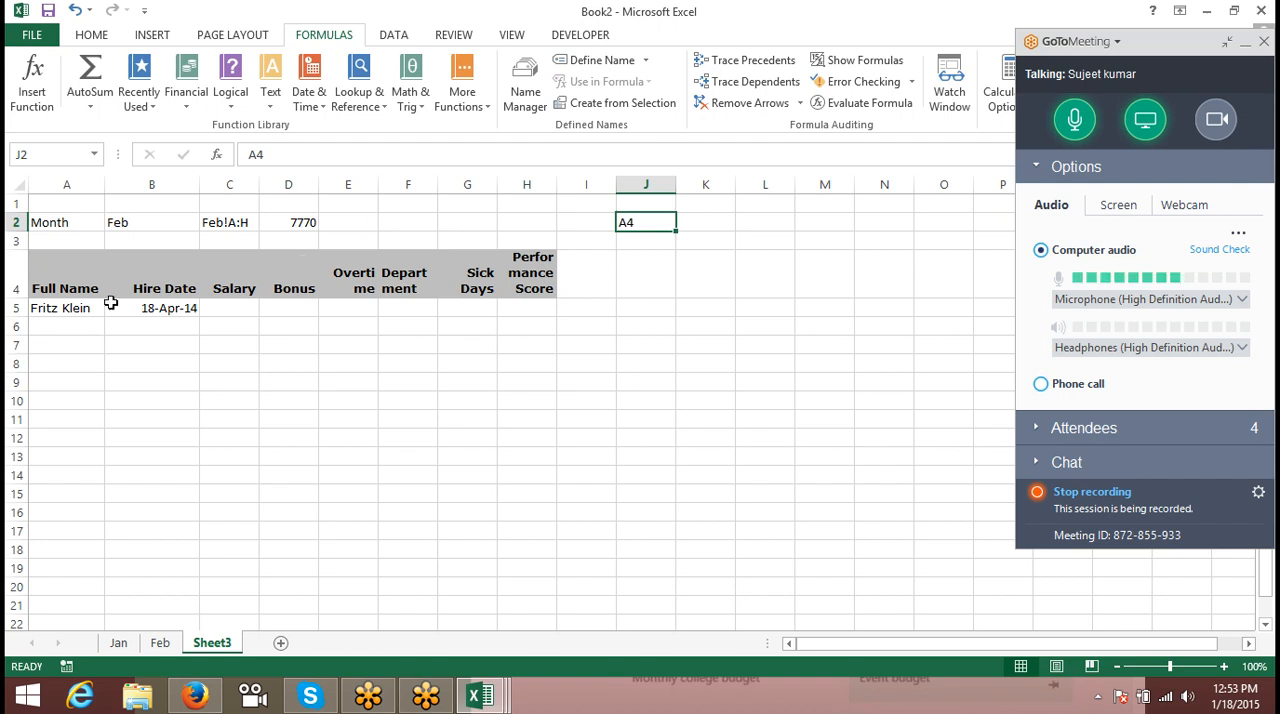
- Compare J2's address text with header cell A4, and enter an INDIRECT formula in K2 that references J2
left_click(78, 278)
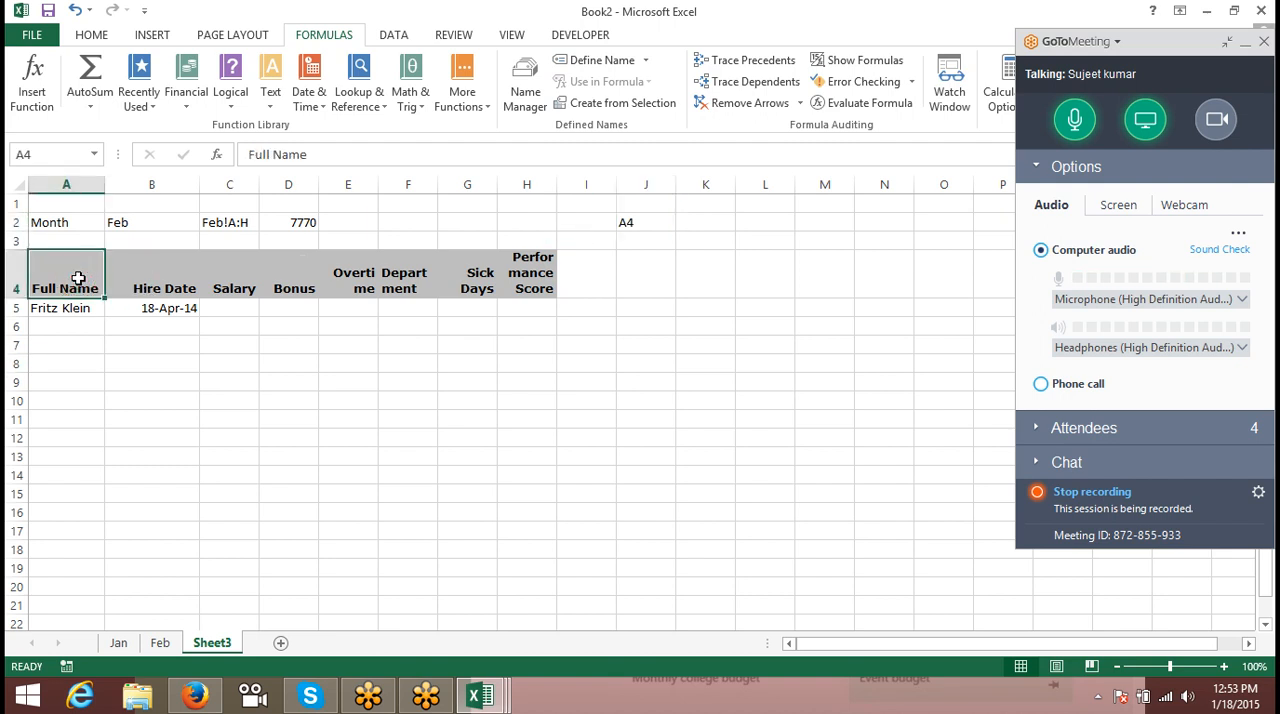
left_click(648, 226)
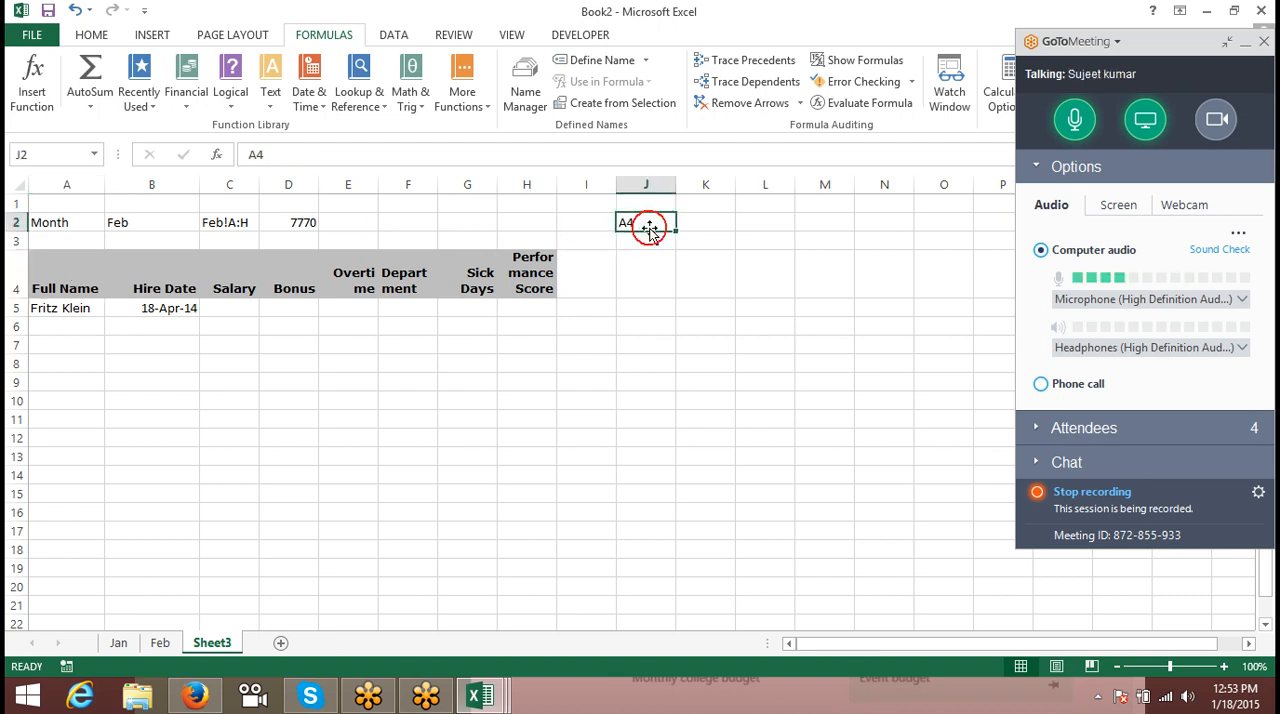
left_click(63, 290)
left_click(710, 225)
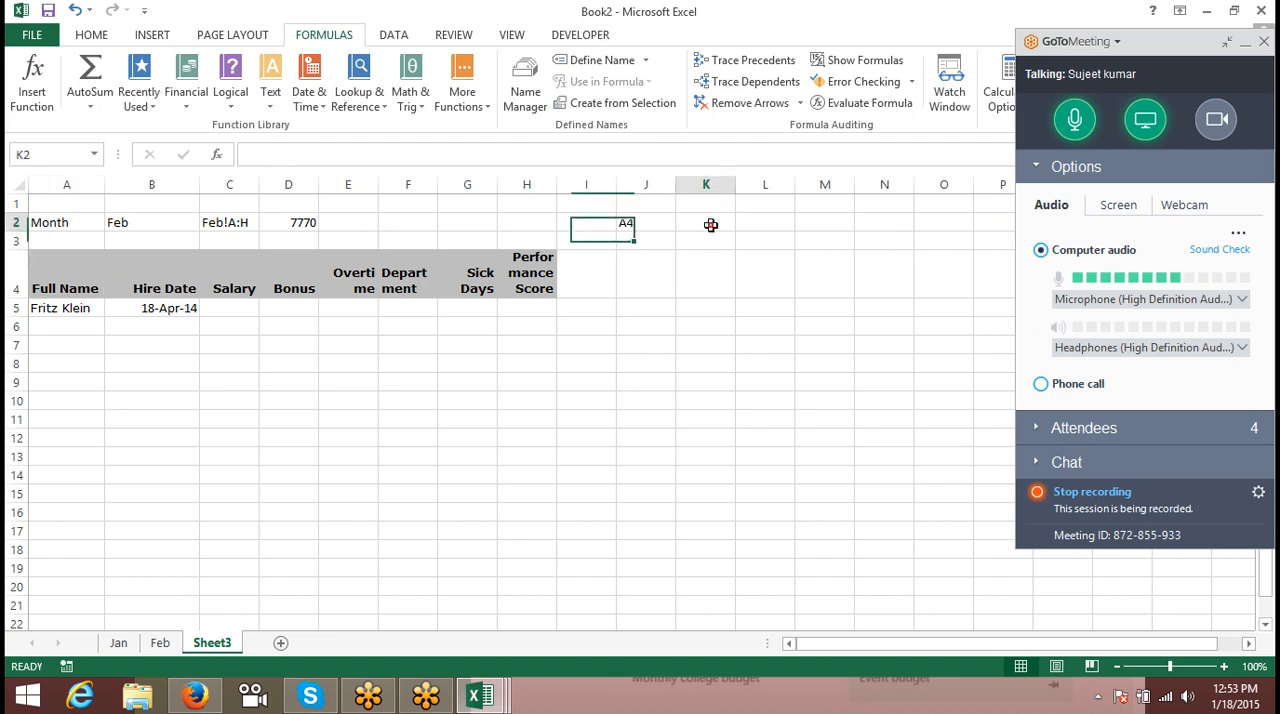
type("=ind")
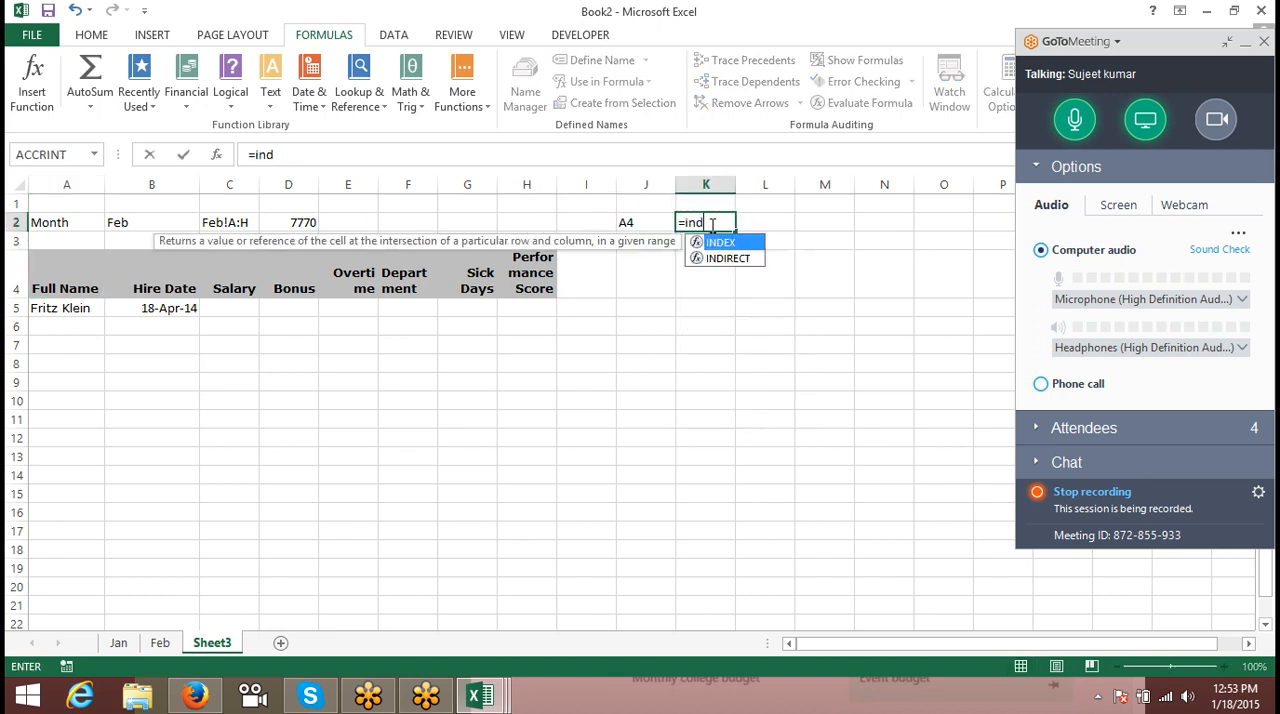
key("Down")
key("Tab")
key("Left")
key("Return")
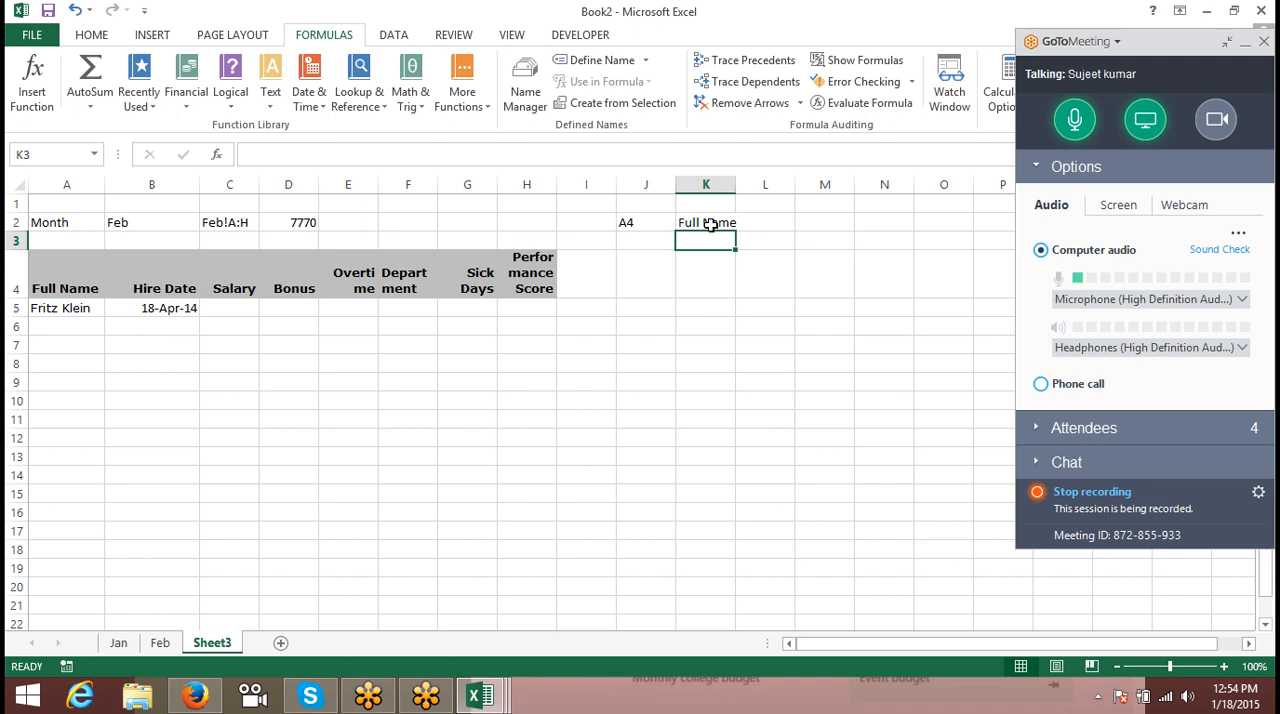
- Show the formula of the Hire Date lookup in B5 and expand the meeting's attendee list
left_click(187, 307)
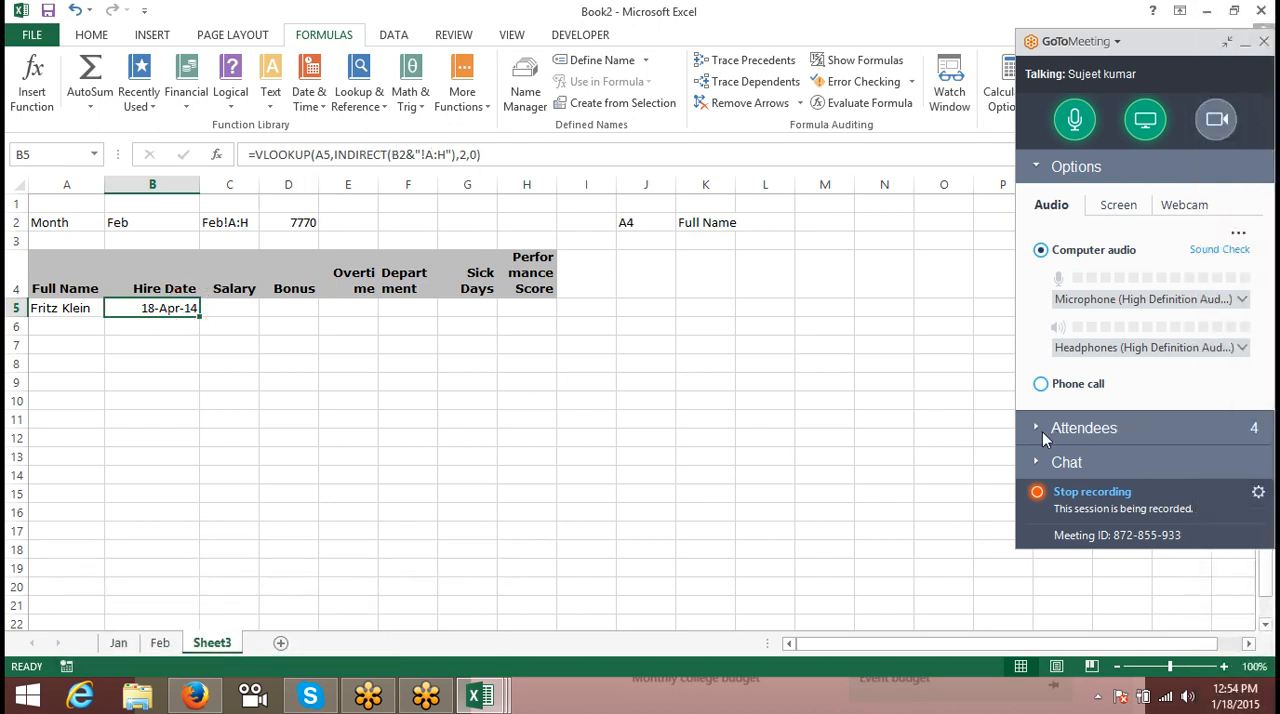
left_click(1042, 430)
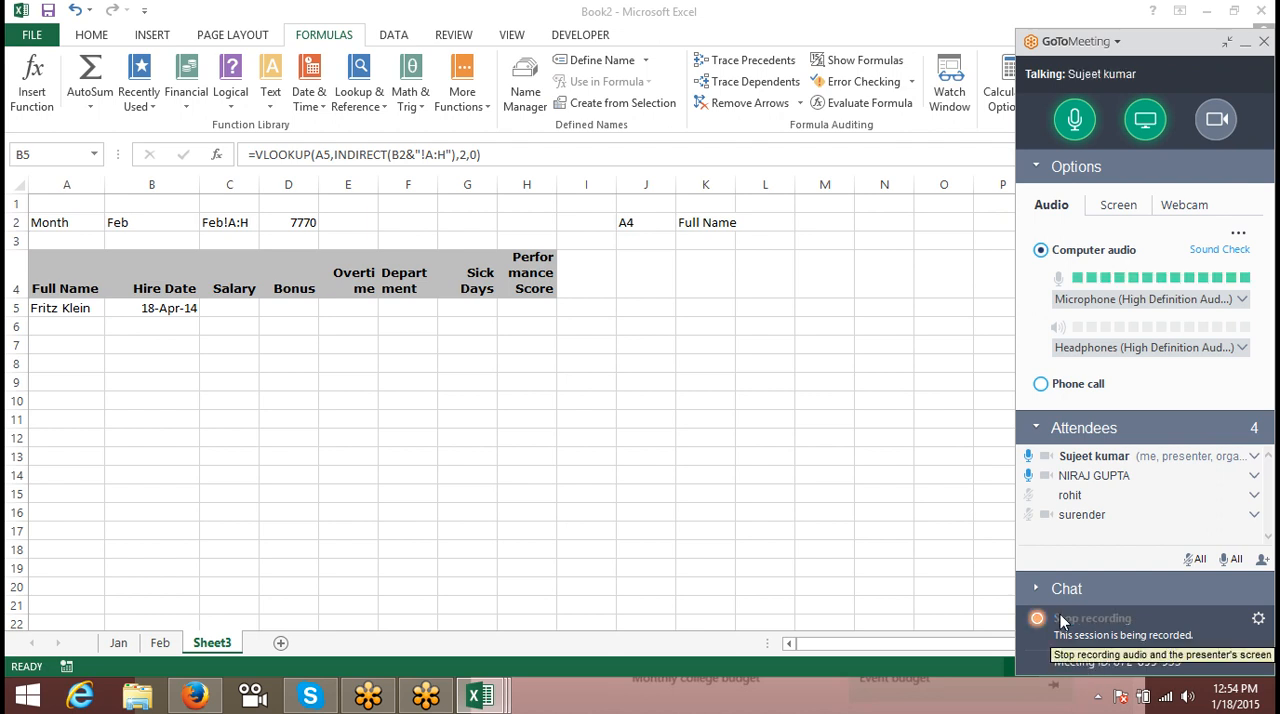
left_click(104, 358)
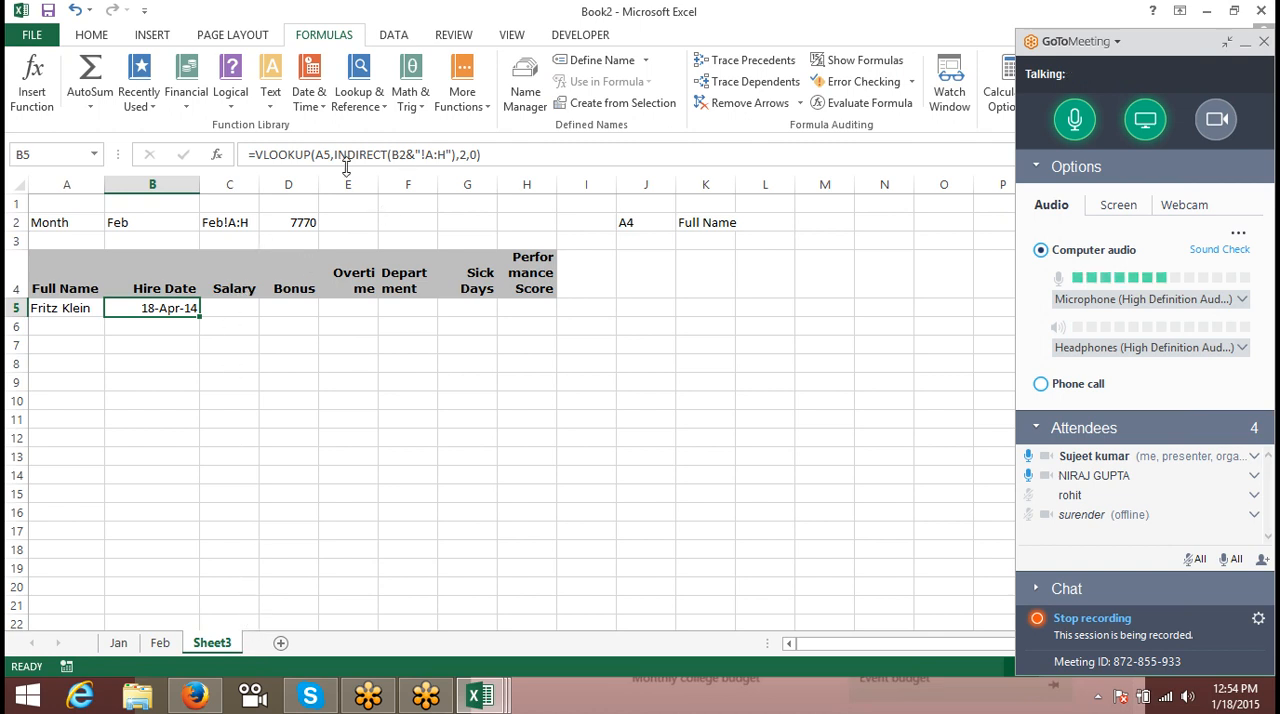
- Lock the month reference as $B$2 and the lookup value as $A5 in the Hire Date formula in B5
left_click(392, 155)
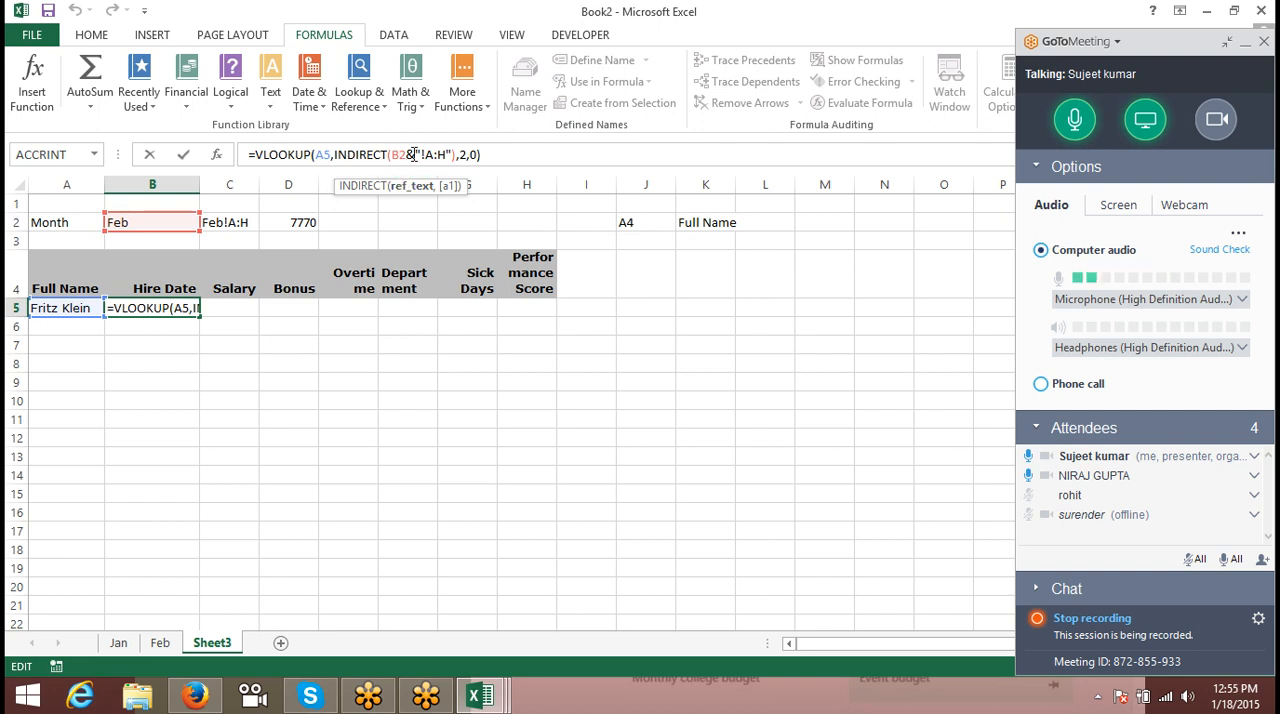
key("F4")
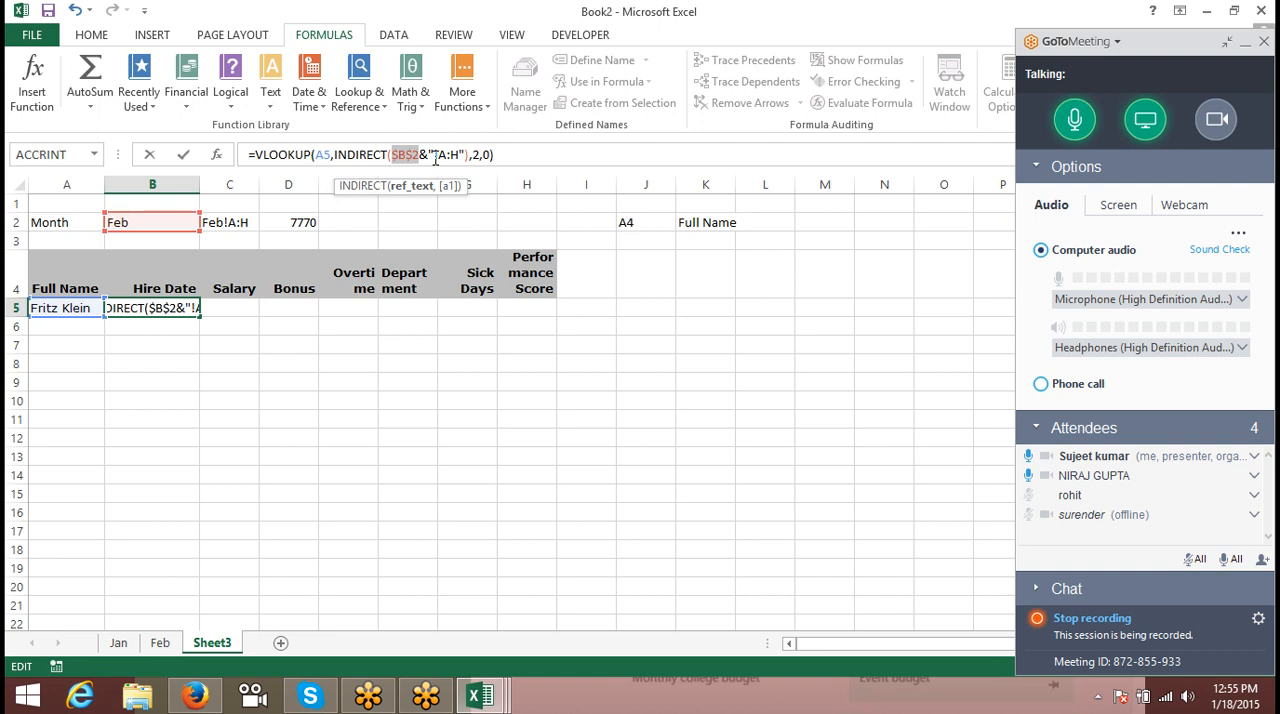
left_click(316, 154)
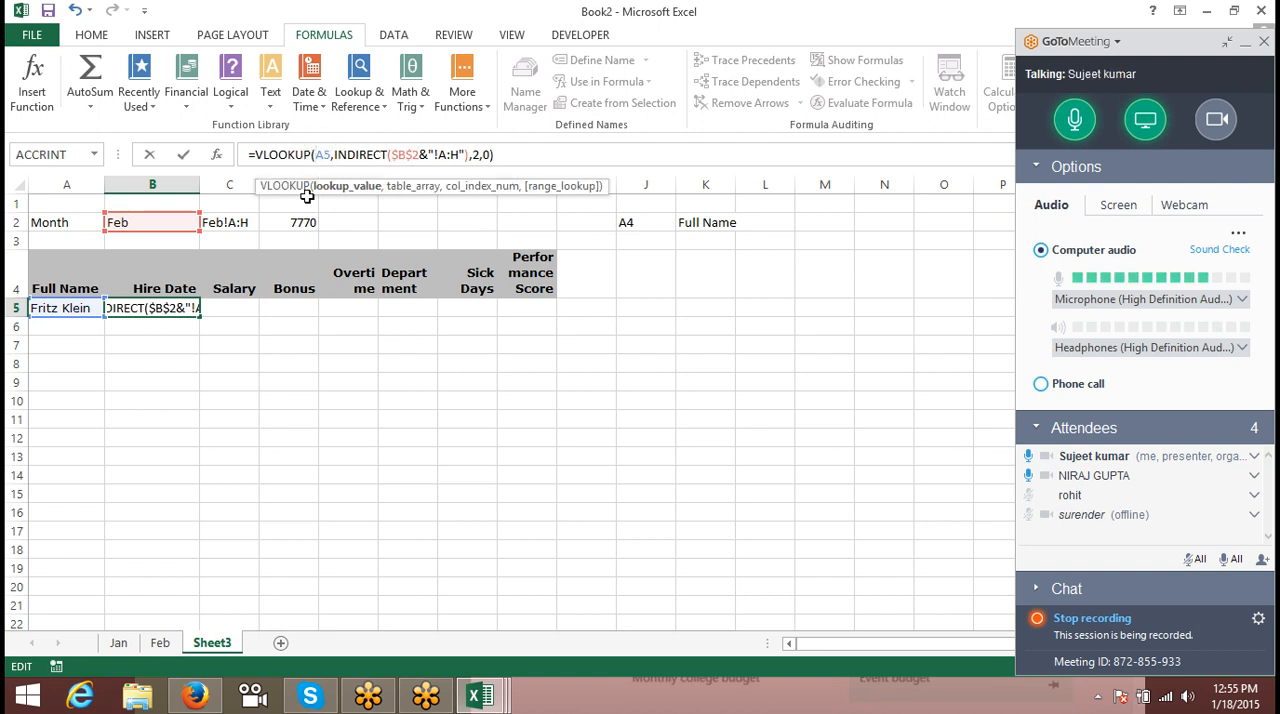
type("$")
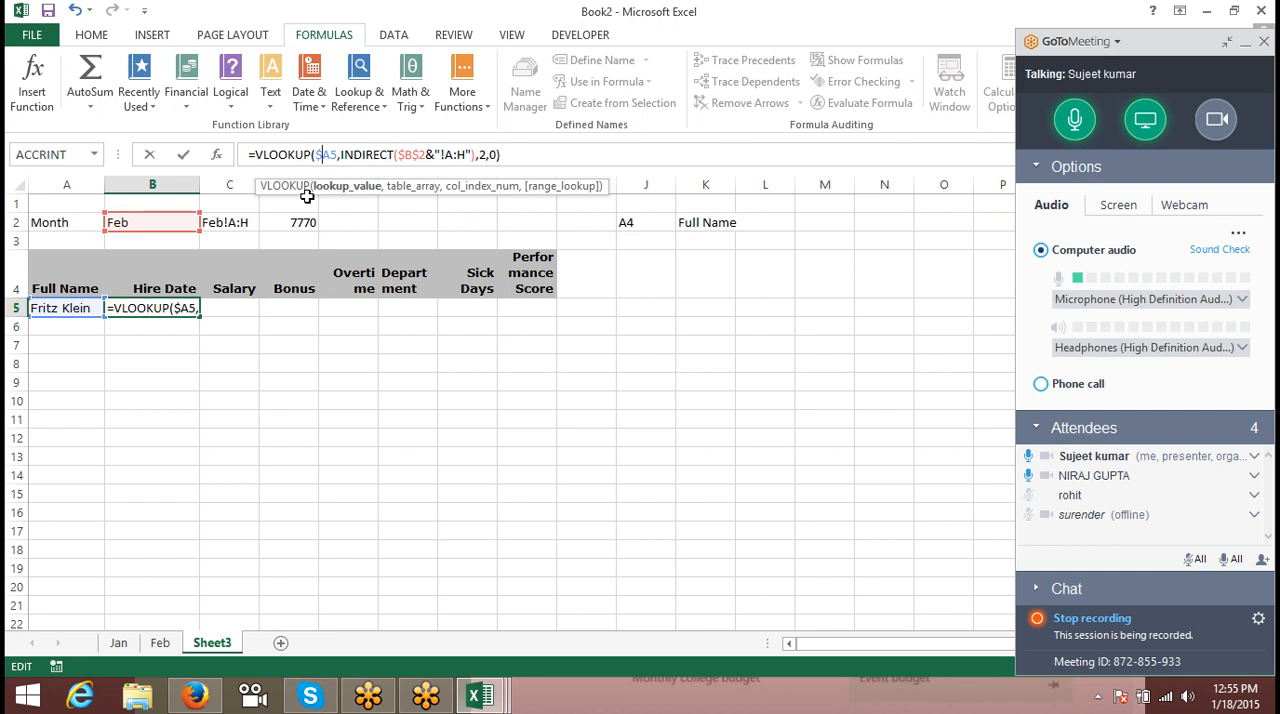
key("Return")
- Fill the VLOOKUP formula from B5 across to the Performance Score column in H5
key("Up")
key("shift+Right")
key("shift+Right")
key("shift+Right")
key("shift+Right")
key("shift+Right")
key("shift+Right")
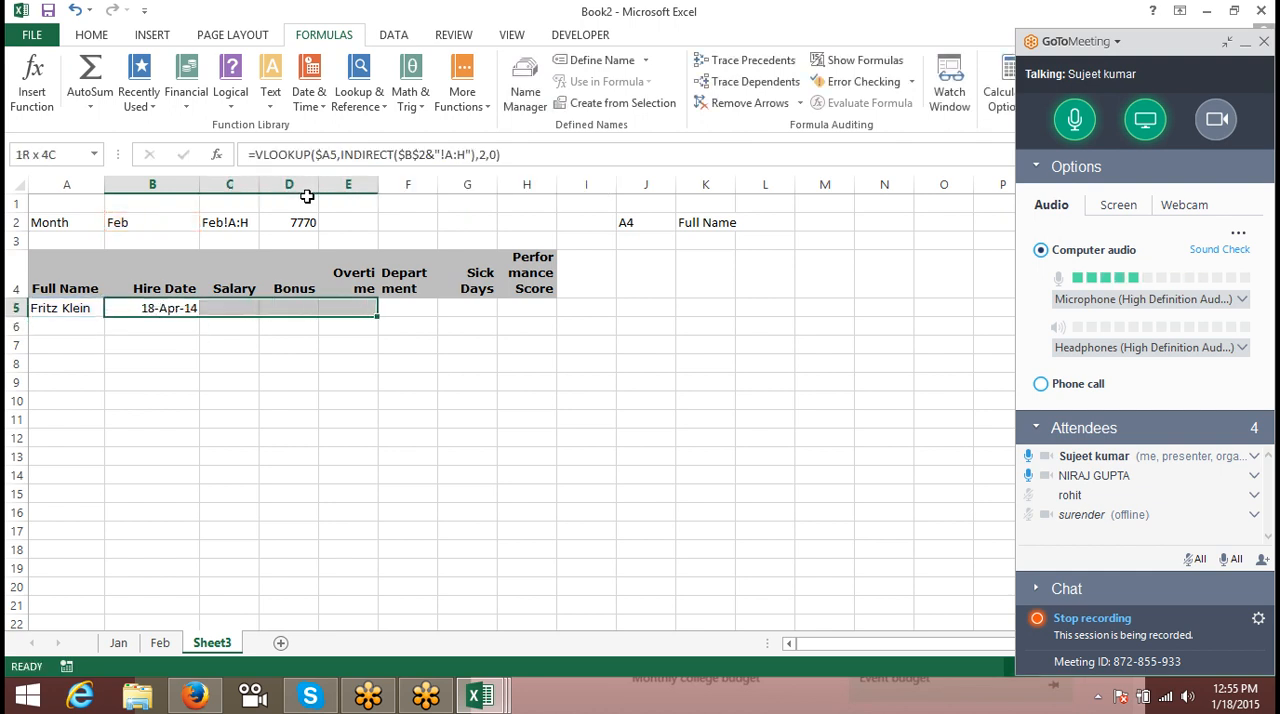
key("ctrl+r")
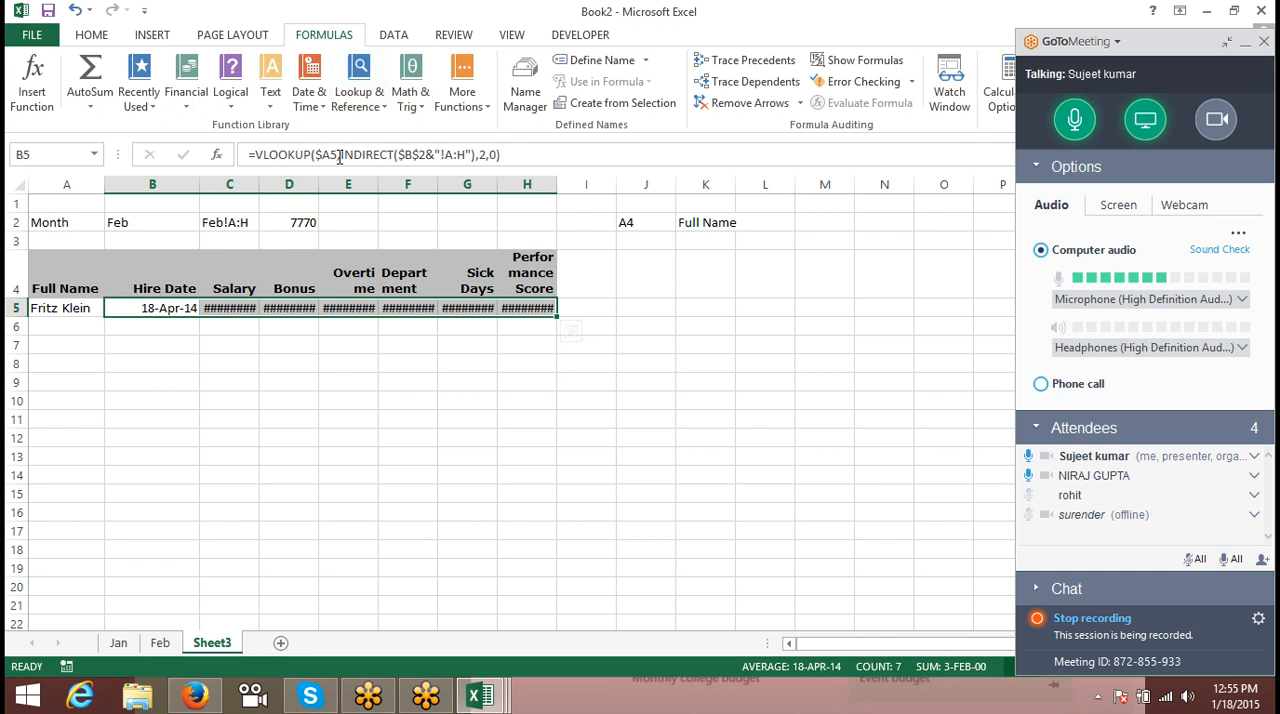
- Compare the copied Salary formula in C5 with B5, the month in B2 and the text reference in C2
left_click(42, 323)
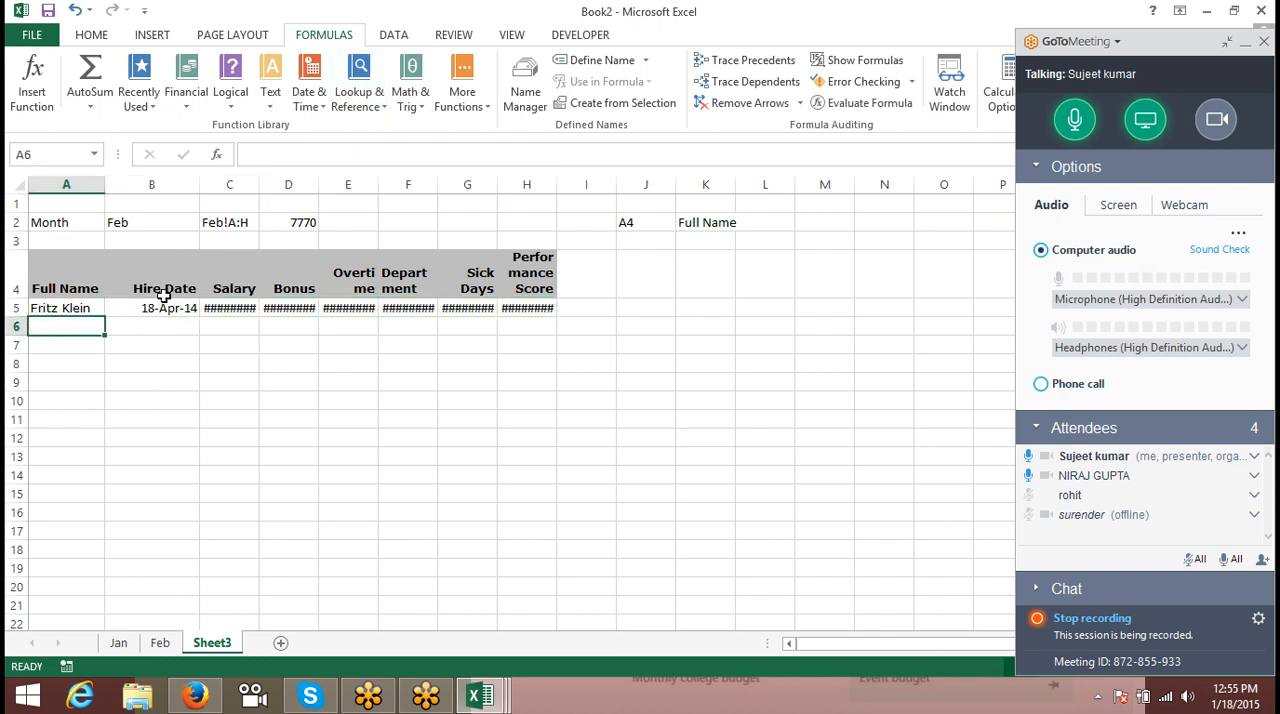
left_click(162, 294)
left_click(230, 305)
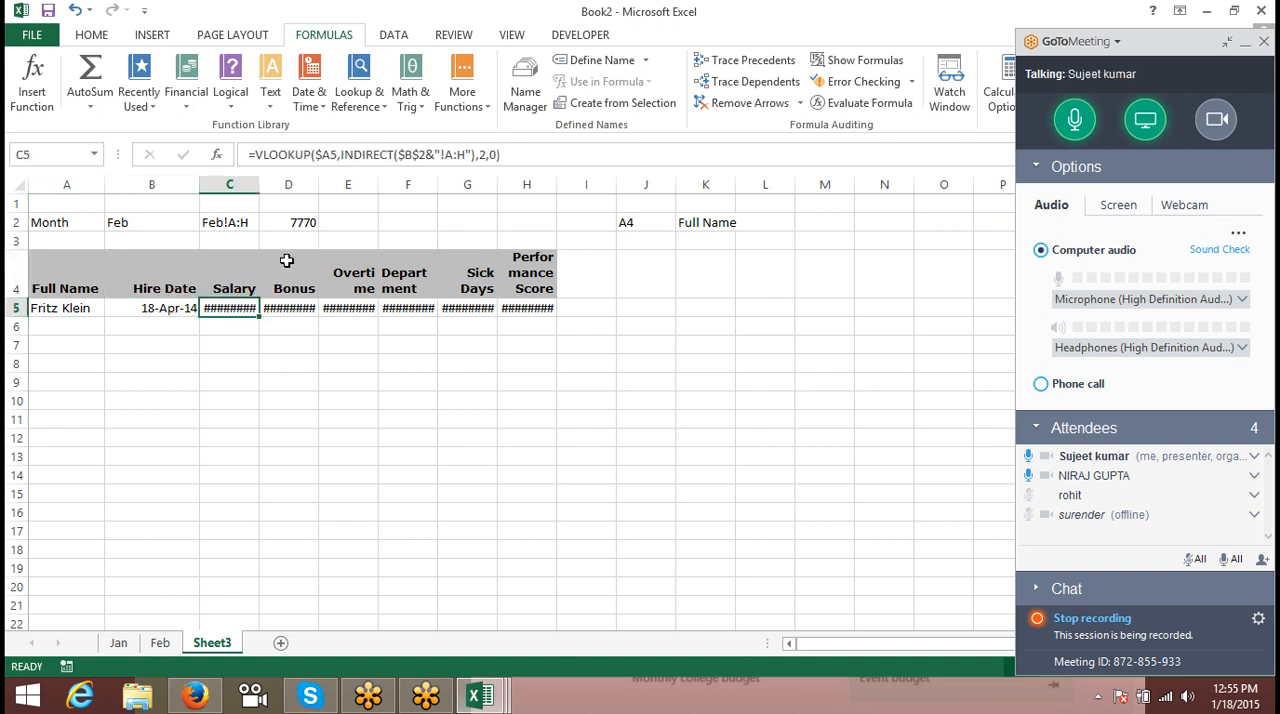
left_click(121, 226)
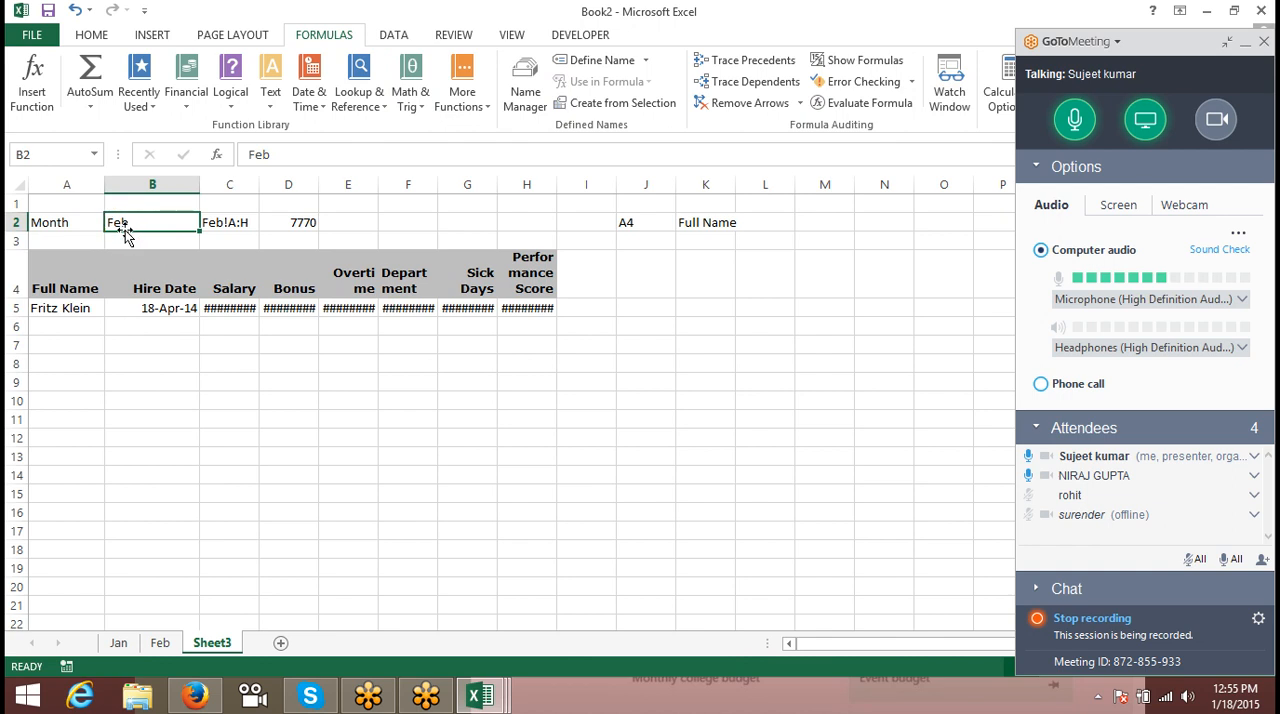
left_click(226, 223)
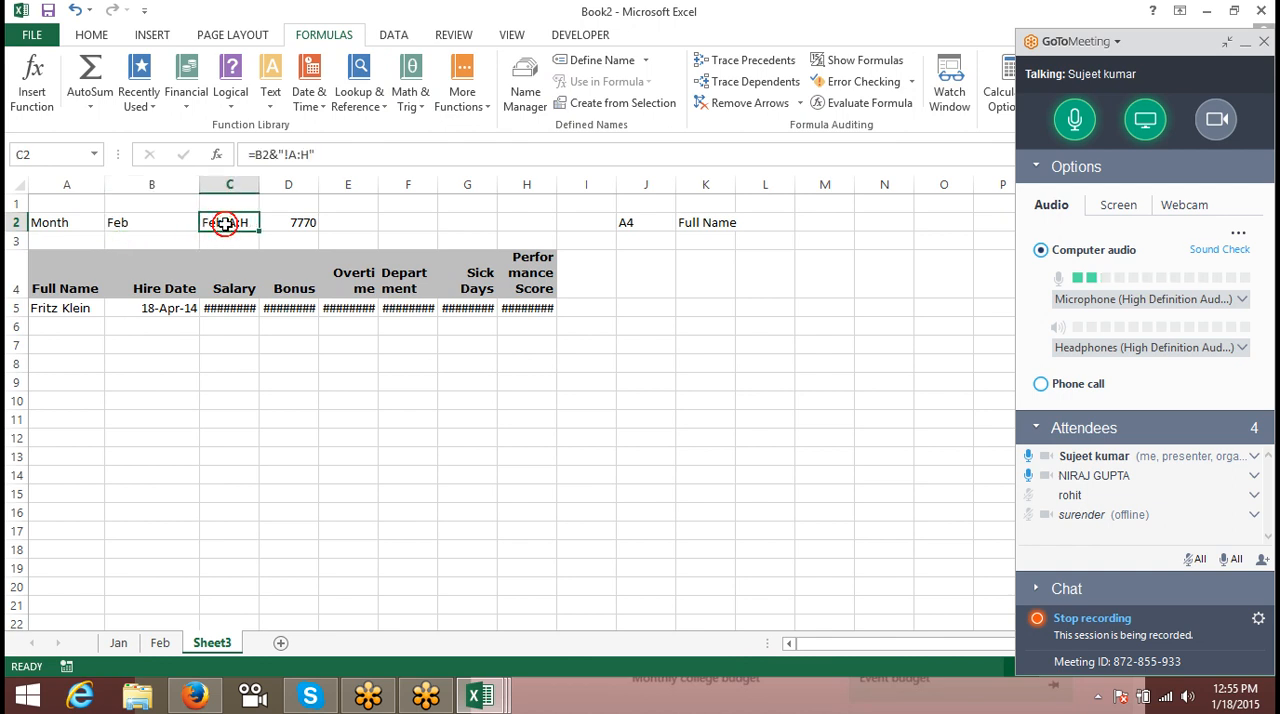
left_click(135, 221)
left_click(168, 308)
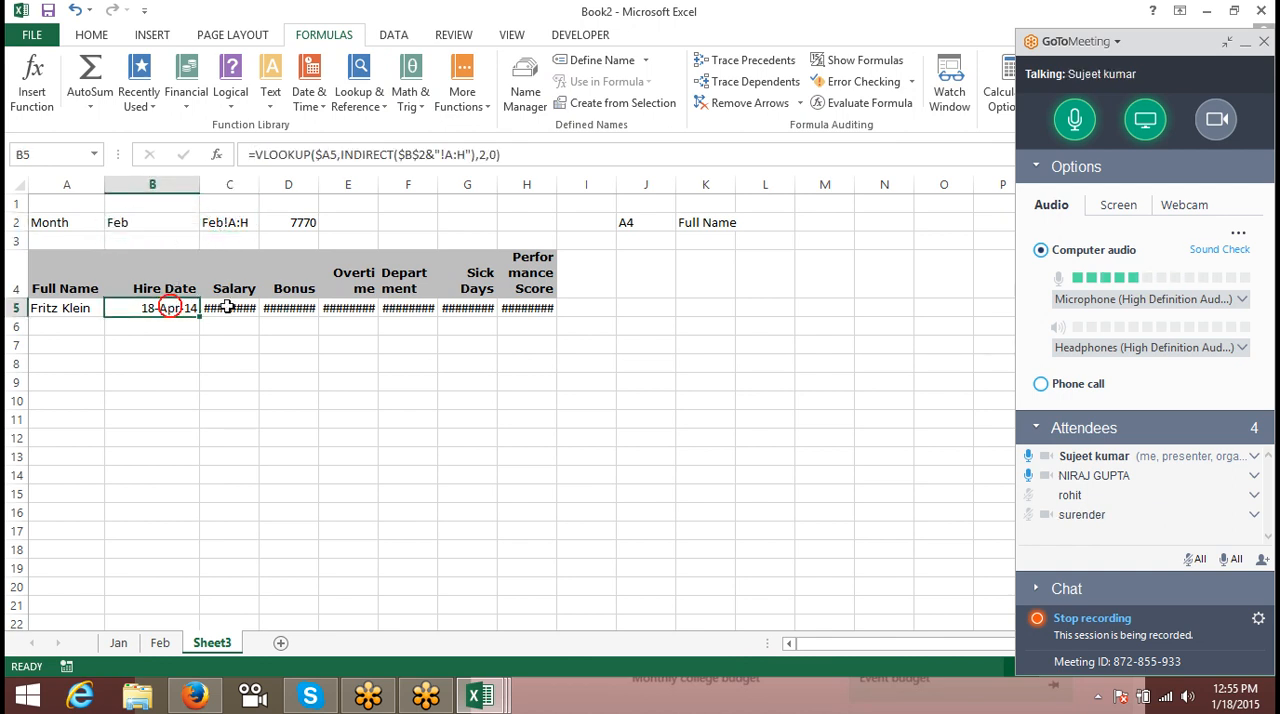
- Fit column C to its contents and make C5's VLOOKUP return column 3 in the General number format
left_click(223, 308)
double_click(258, 181)
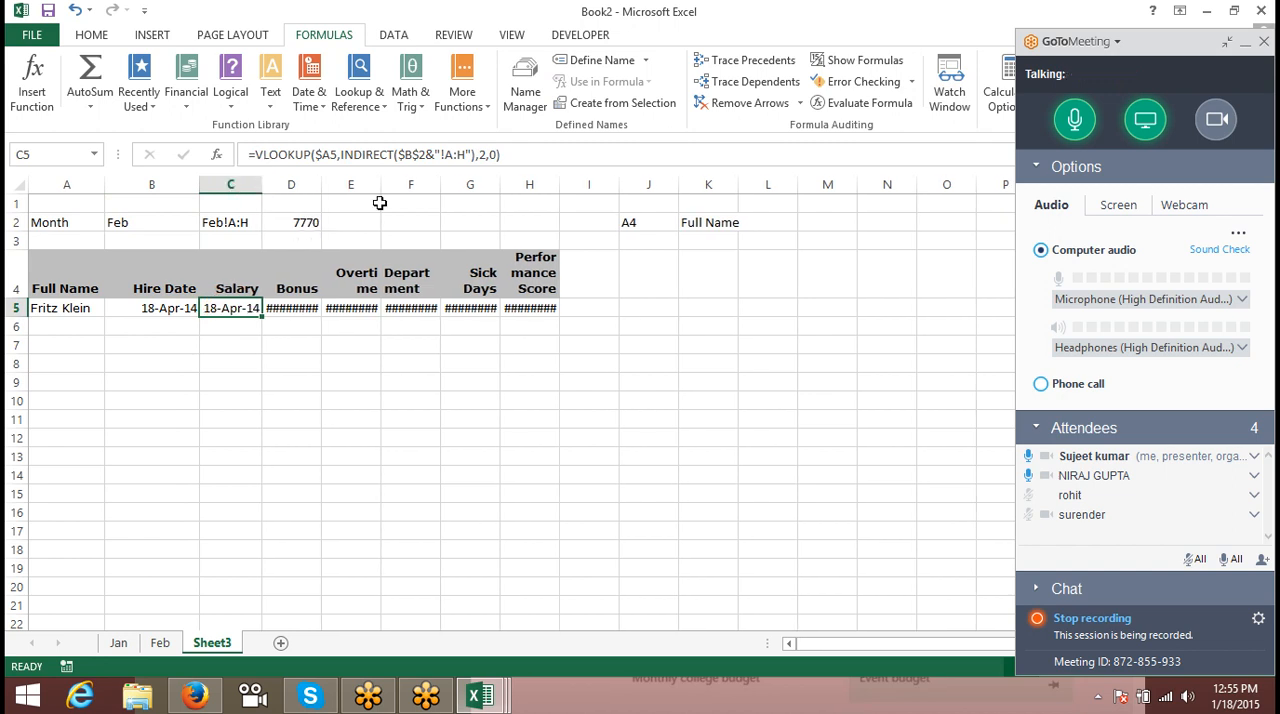
left_click(500, 158)
key("BackSpace")
type("3")
key("Return")
key("Up")
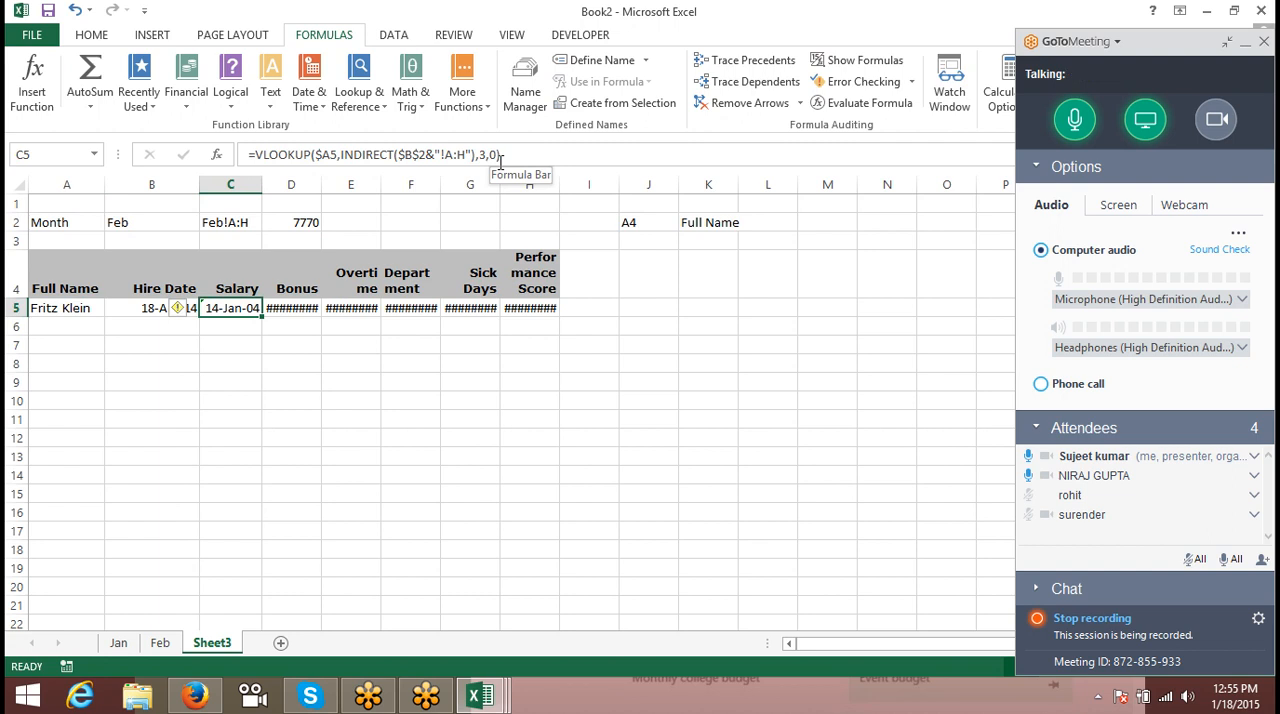
key("ctrl+shift+asciitilde")
- Set the column index of the Bonus lookup in D5 to 4 and apply the General number format
key("Right")
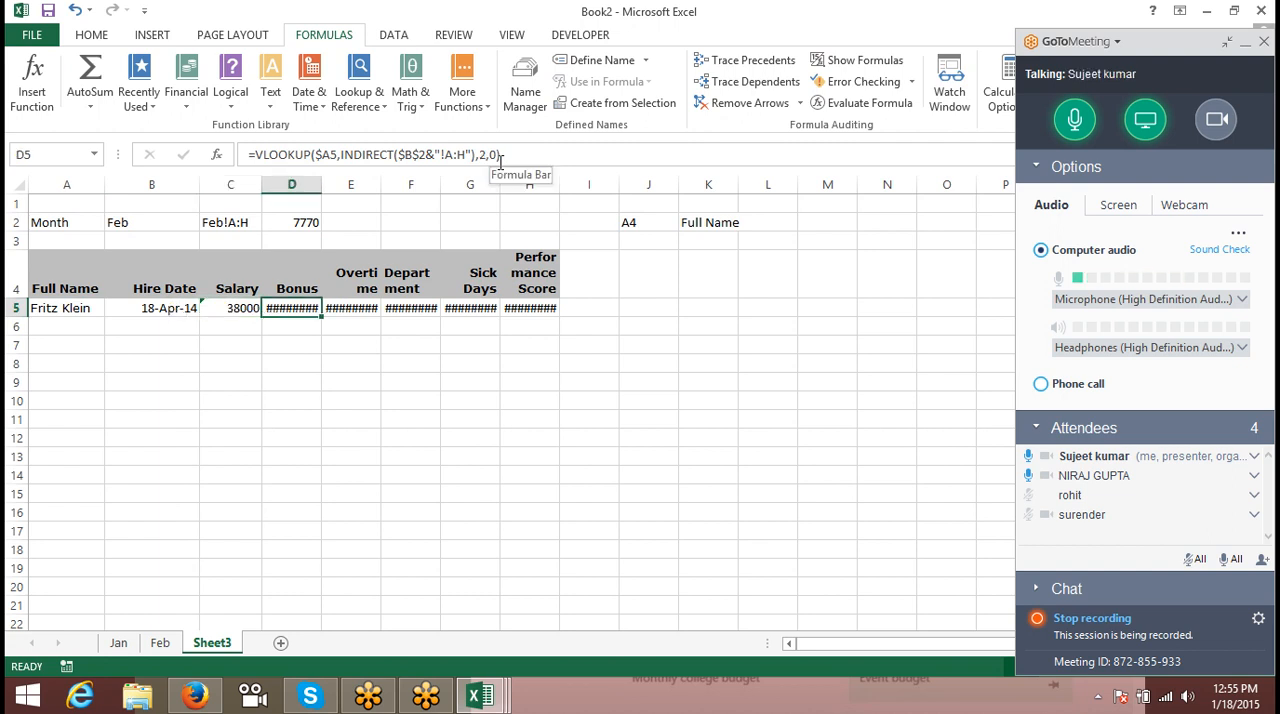
left_click(490, 158)
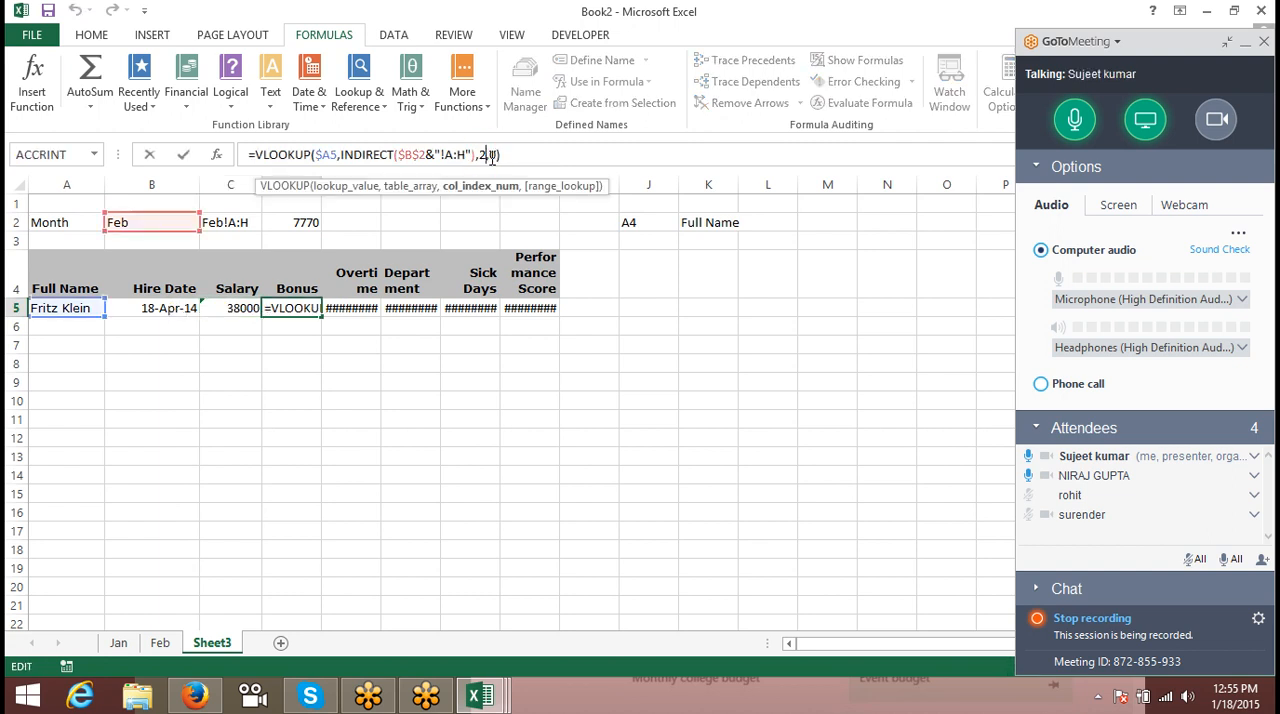
key("BackSpace")
type("4")
key("Return")
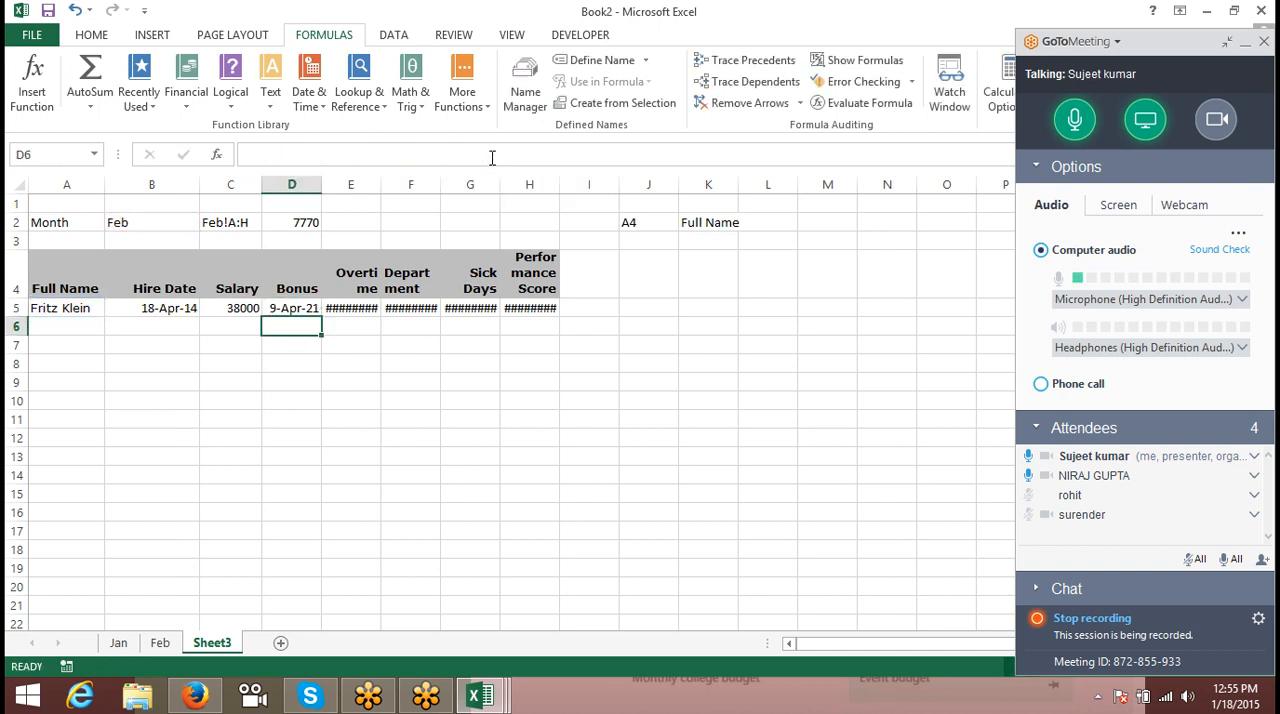
key("Up")
key("ctrl+shift+asciitilde")
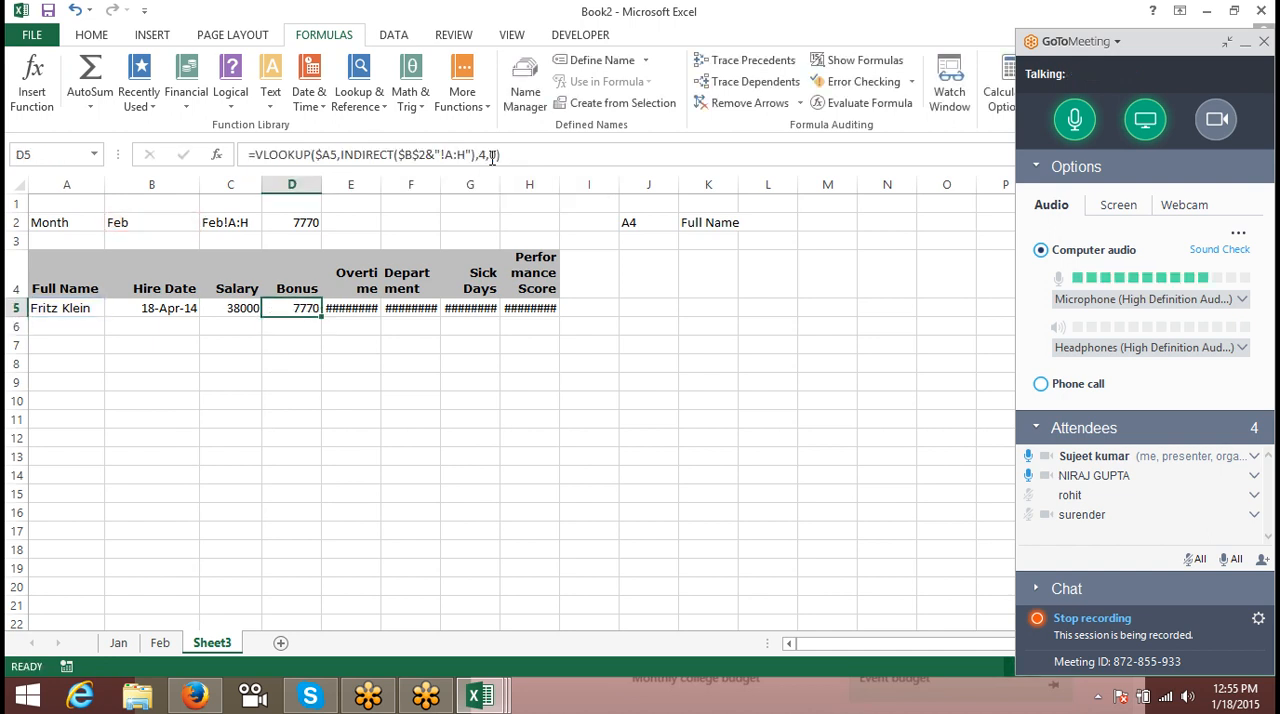
- Add a blank worksheet after Sheet3 and return to Sheet3
left_click(281, 644)
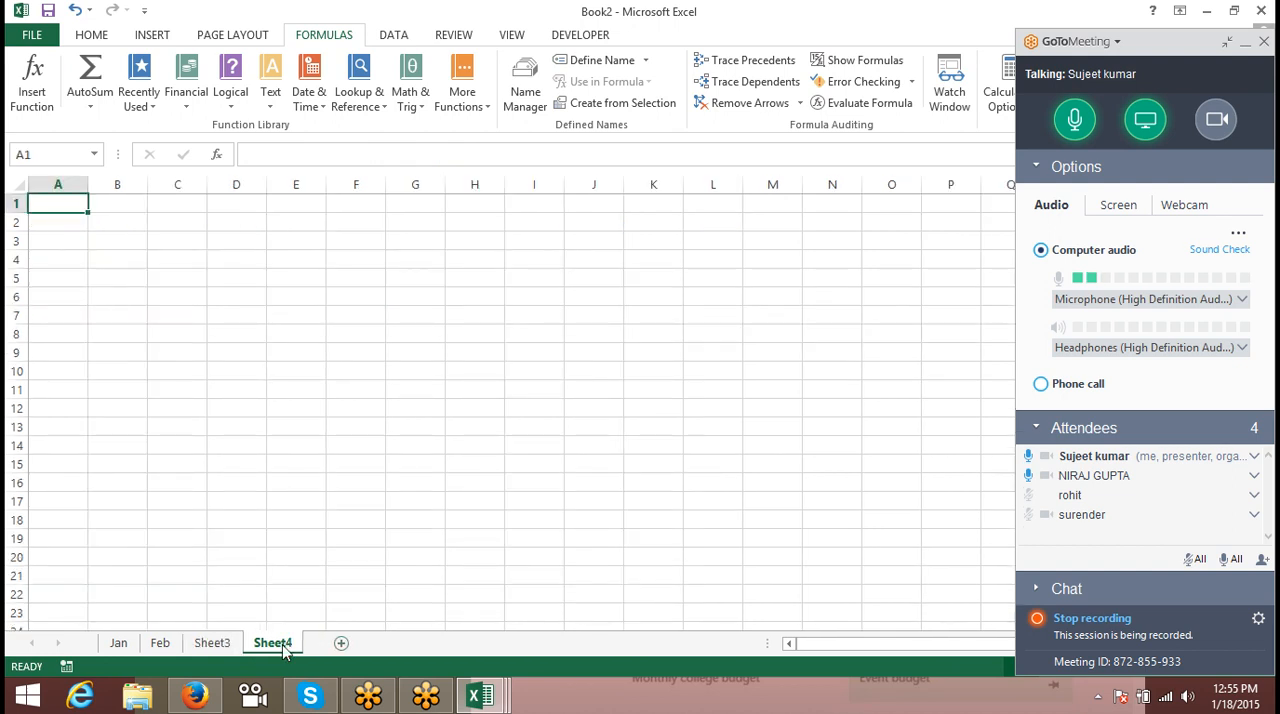
left_click(212, 643)
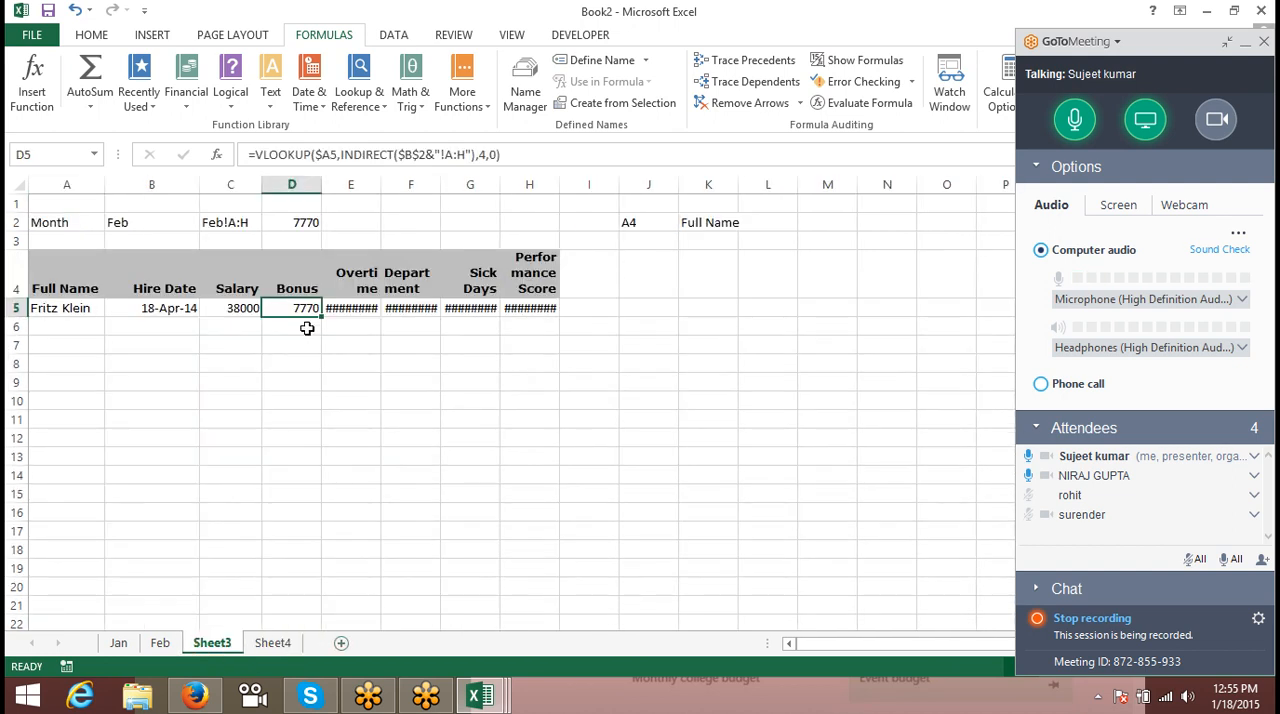
- Set the column index of the Overtime lookup in E5 to 4
left_click(354, 310)
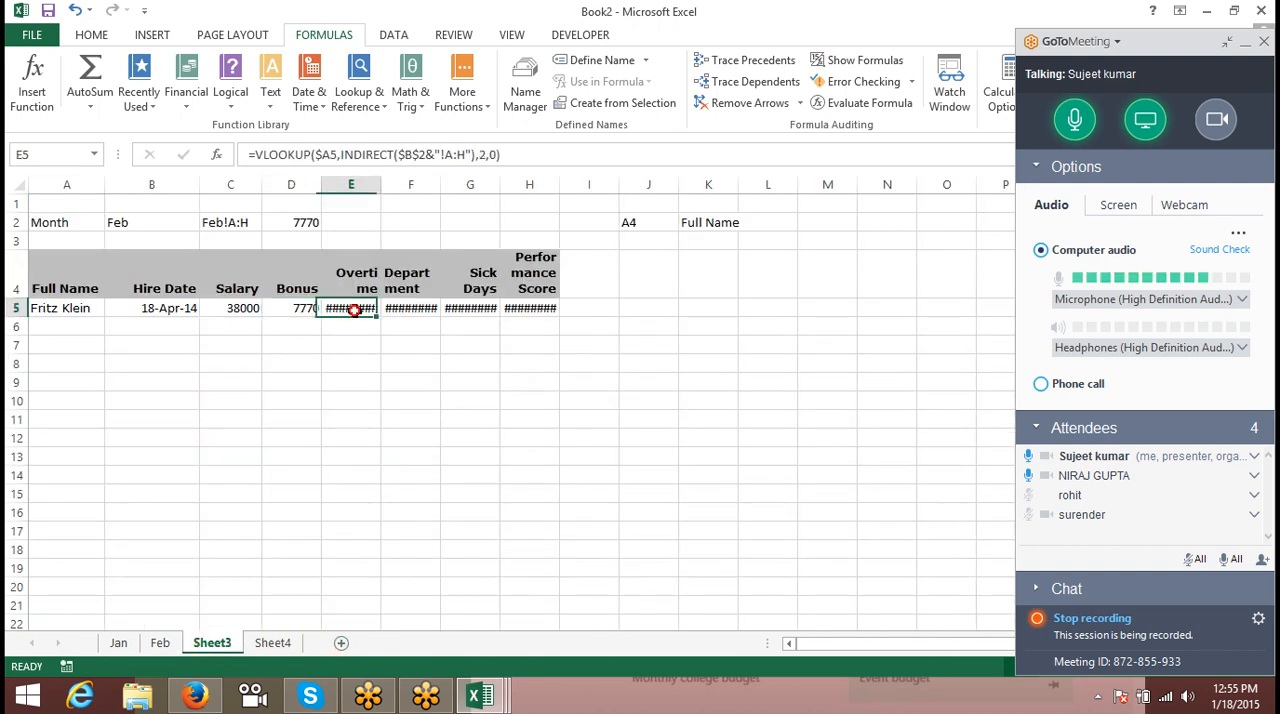
left_click(481, 154)
key("Delete")
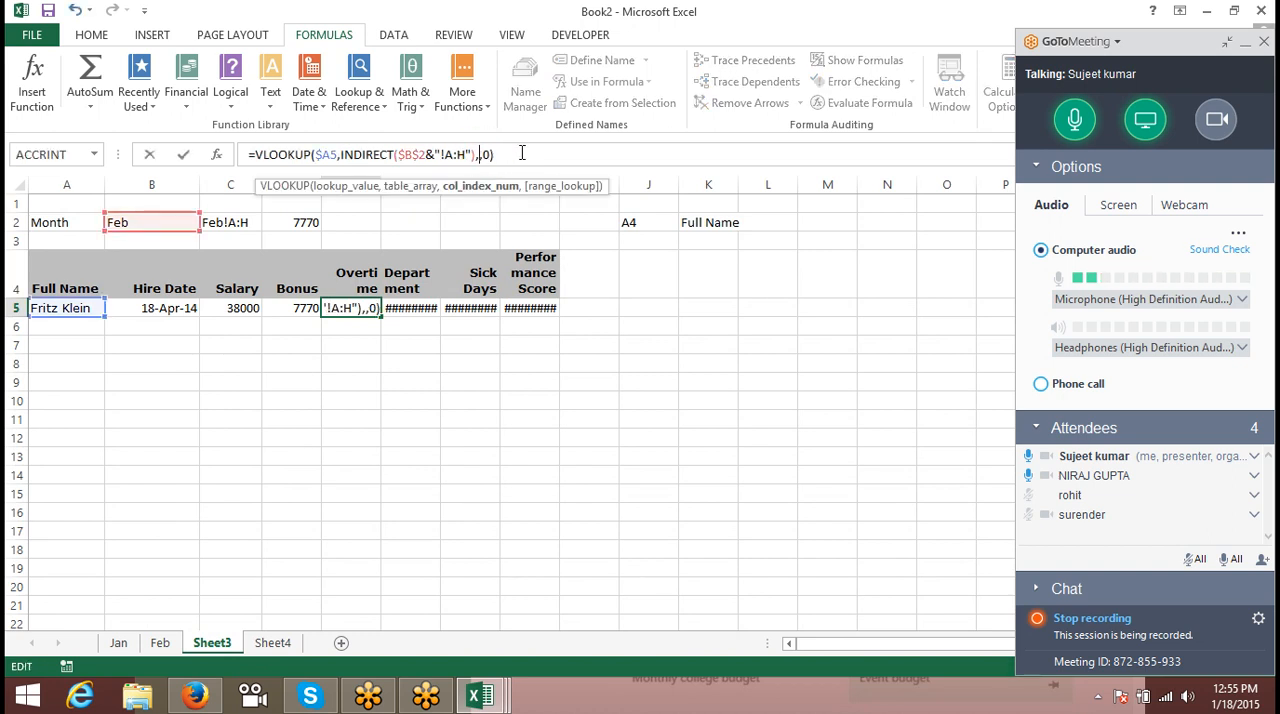
type("4")
key("Return")
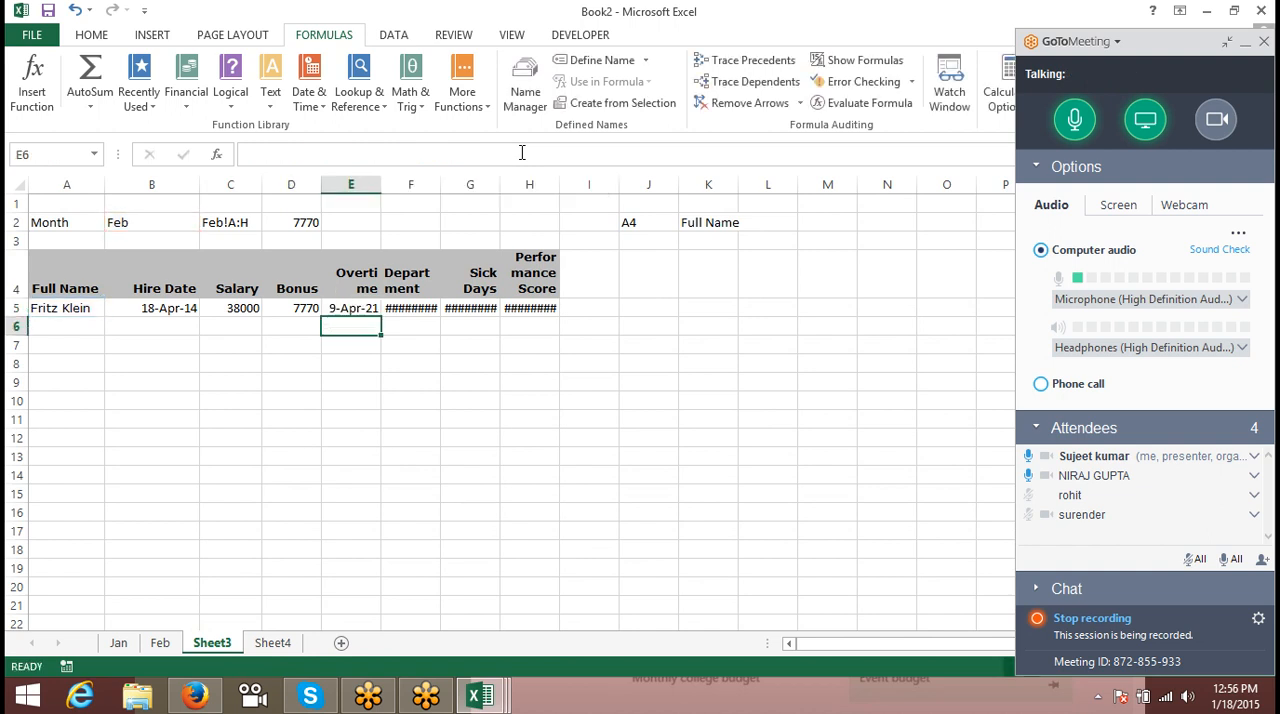
key("Up")
- View Sheet1 of the Book1 workbook, and return to Book2 to check the formula in B5
key("alt+Tab")
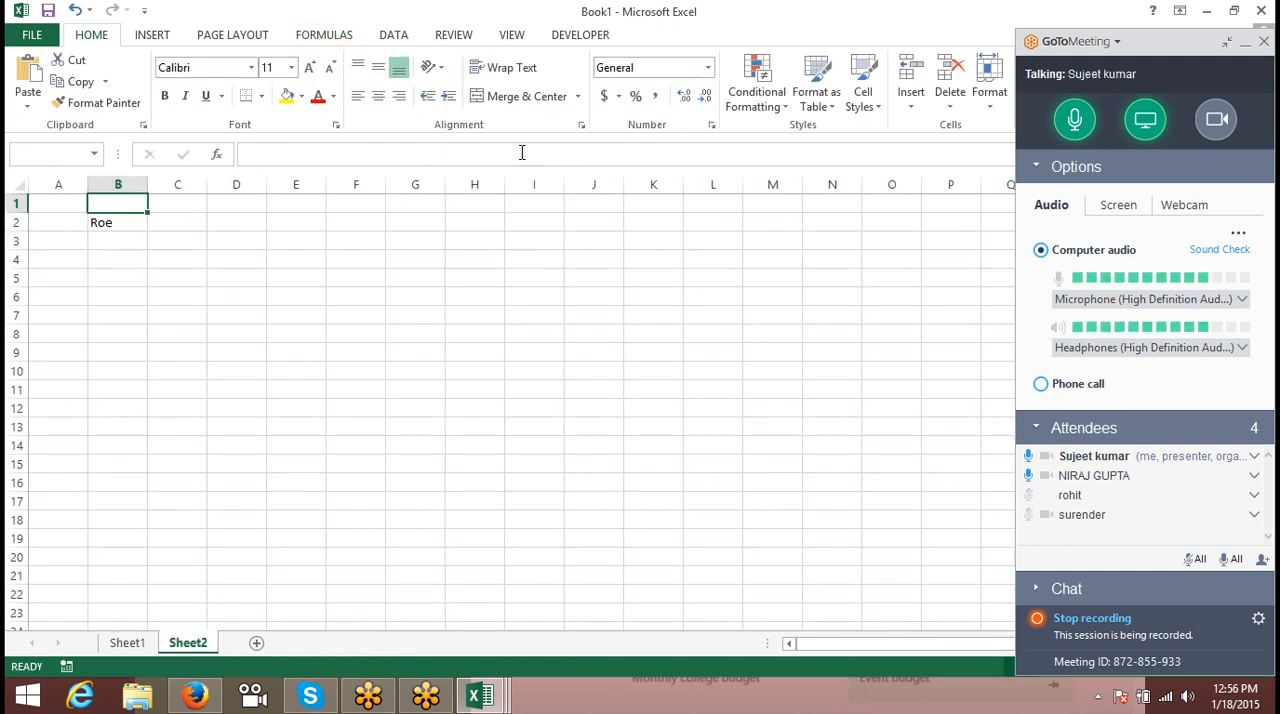
left_click(127, 643)
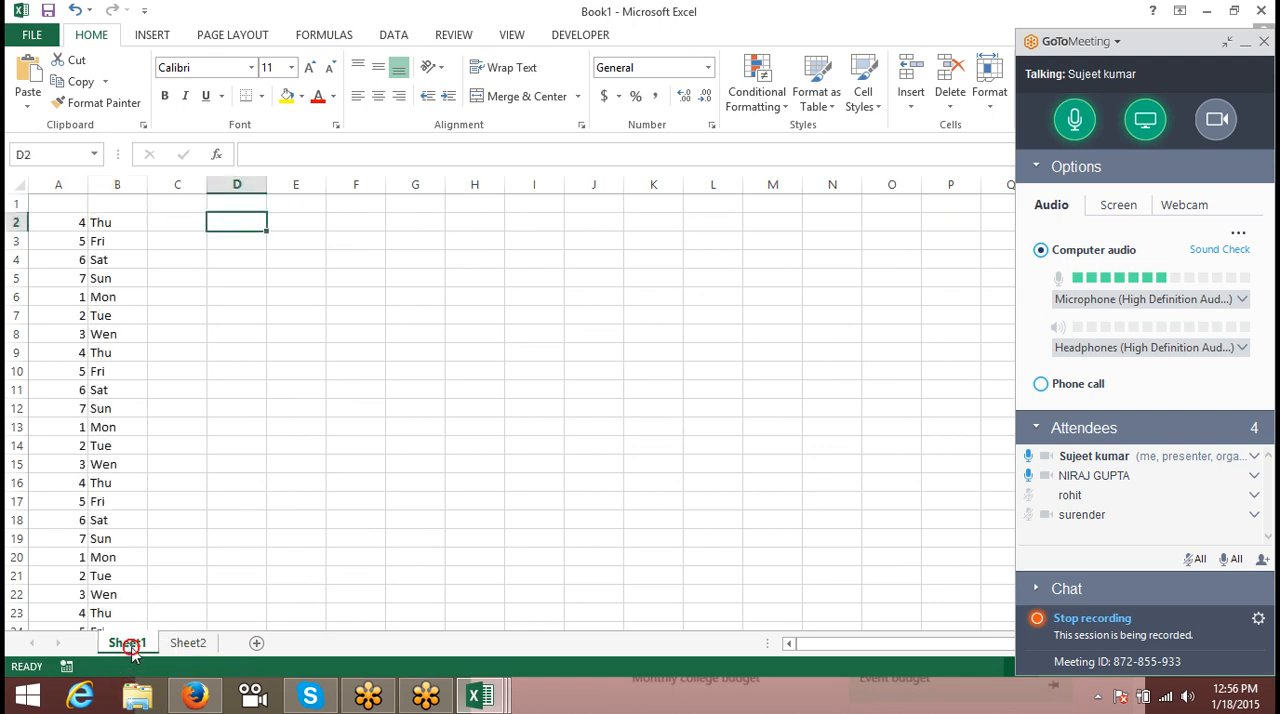
mouse_move(480, 695)
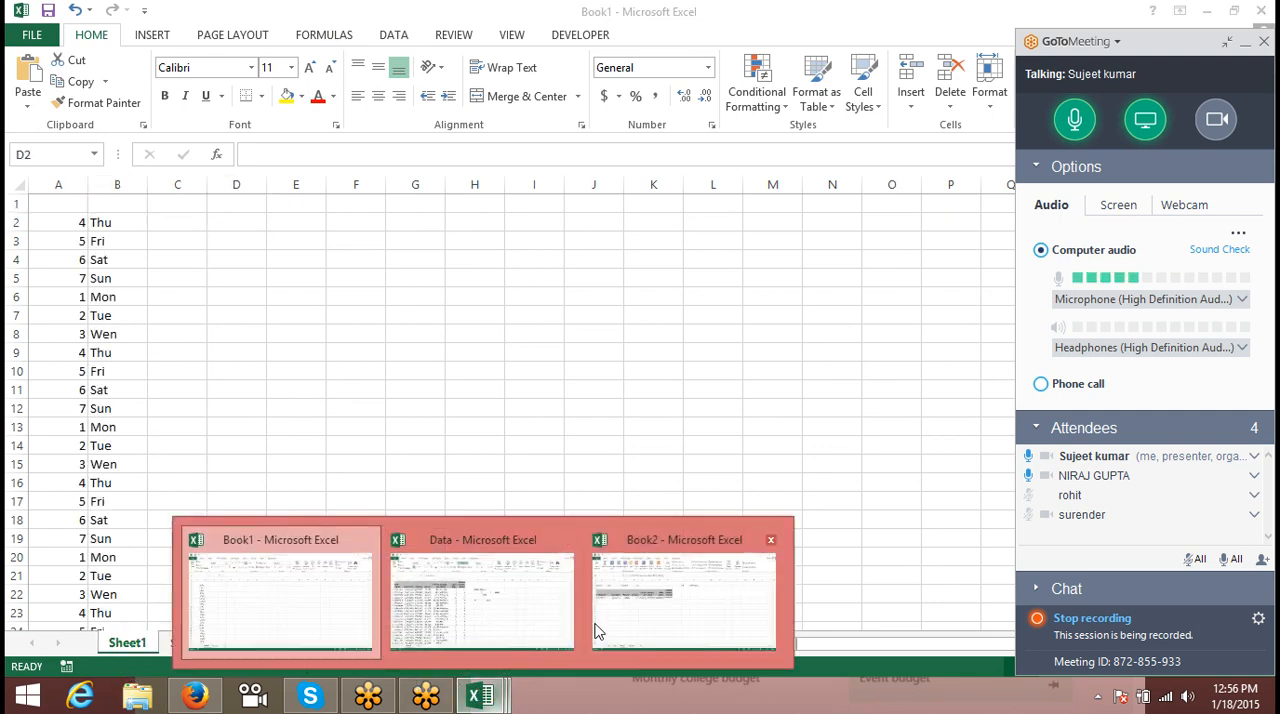
left_click(618, 607)
left_click(168, 309)
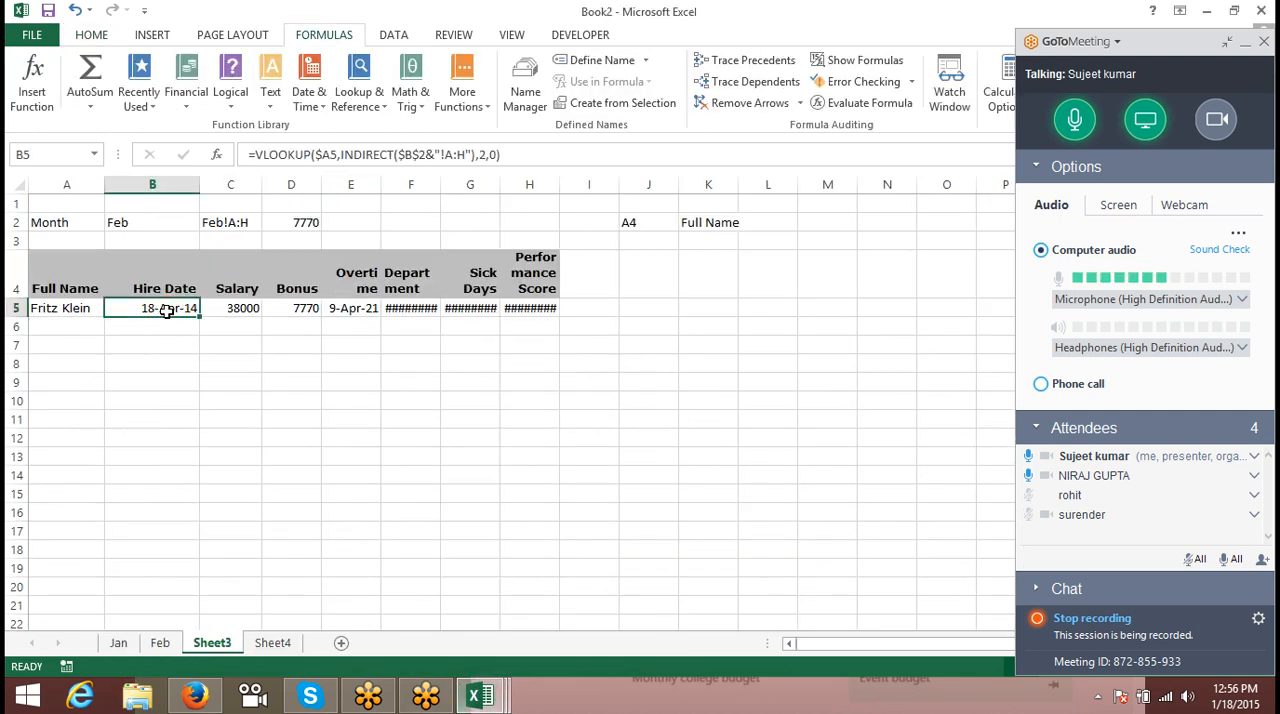
- Apply the General number format to the Overtime lookup in E5 and set its column index to 5
left_click(340, 313)
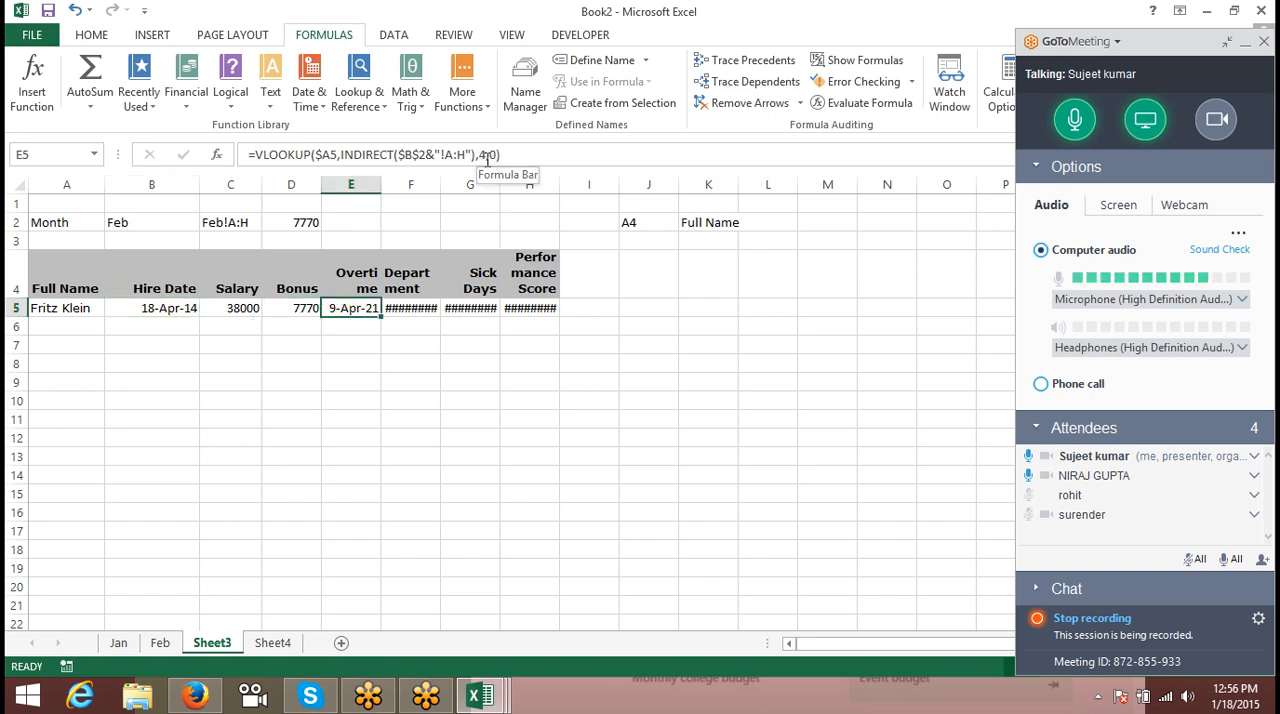
key("ctrl+shift+grave")
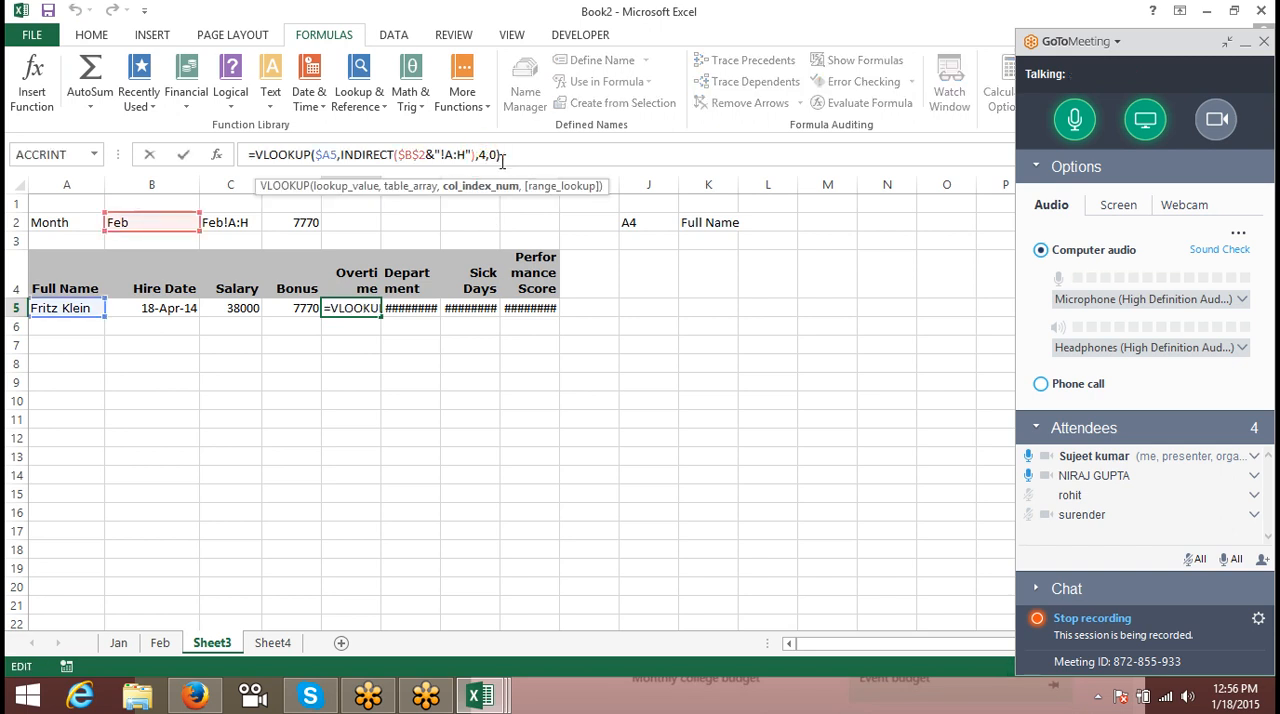
key("BackSpace")
type("5")
key("Return")
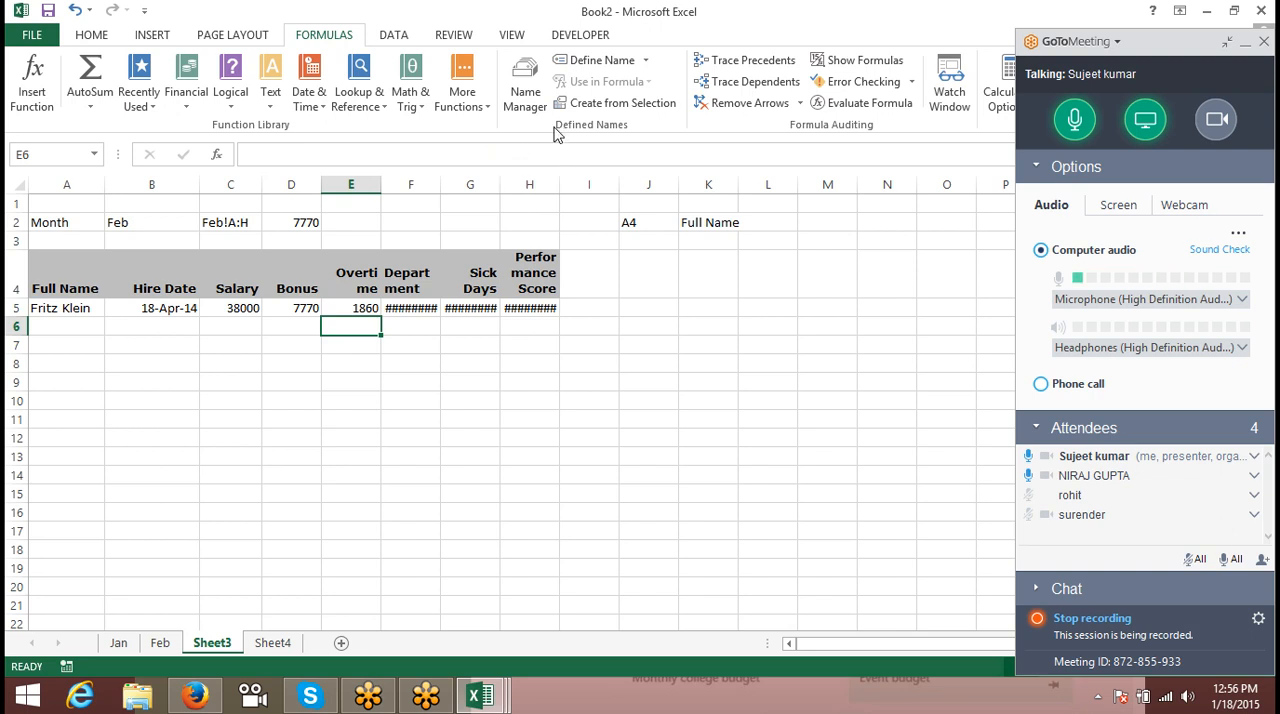
- Set the column index of the Department lookup in F5 to 6
left_click(412, 308)
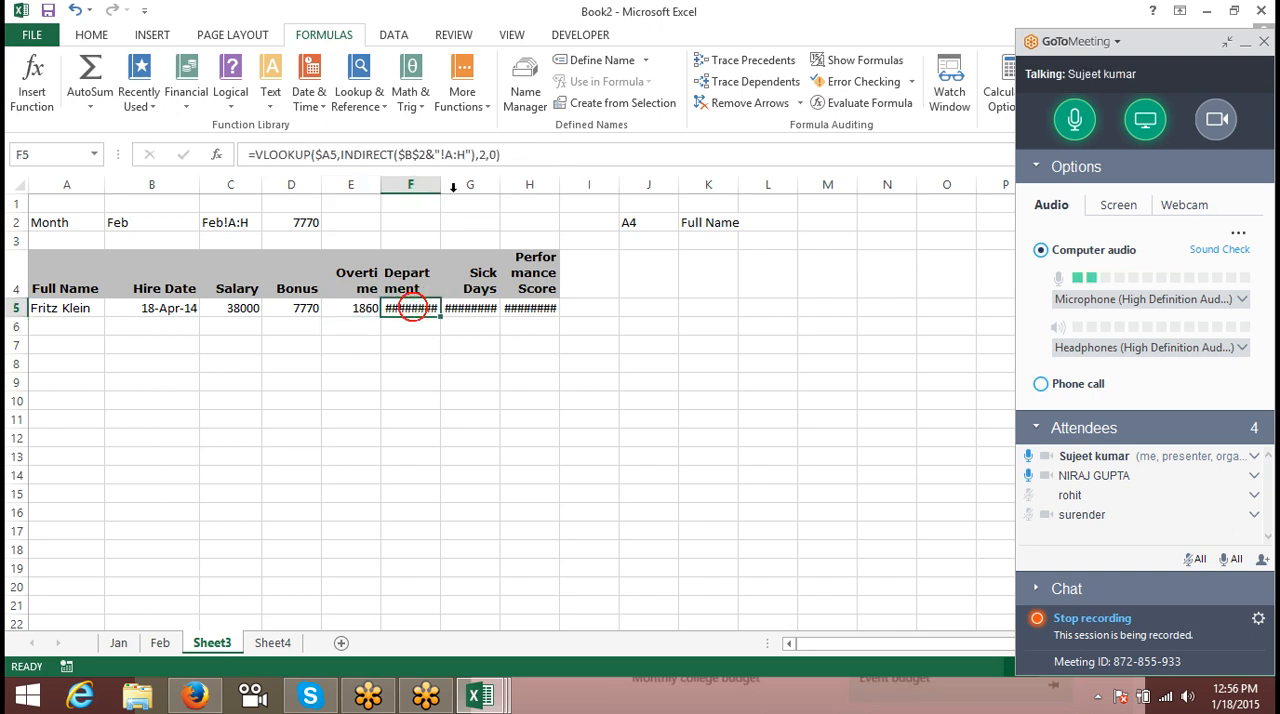
left_click(512, 155)
left_click(483, 154)
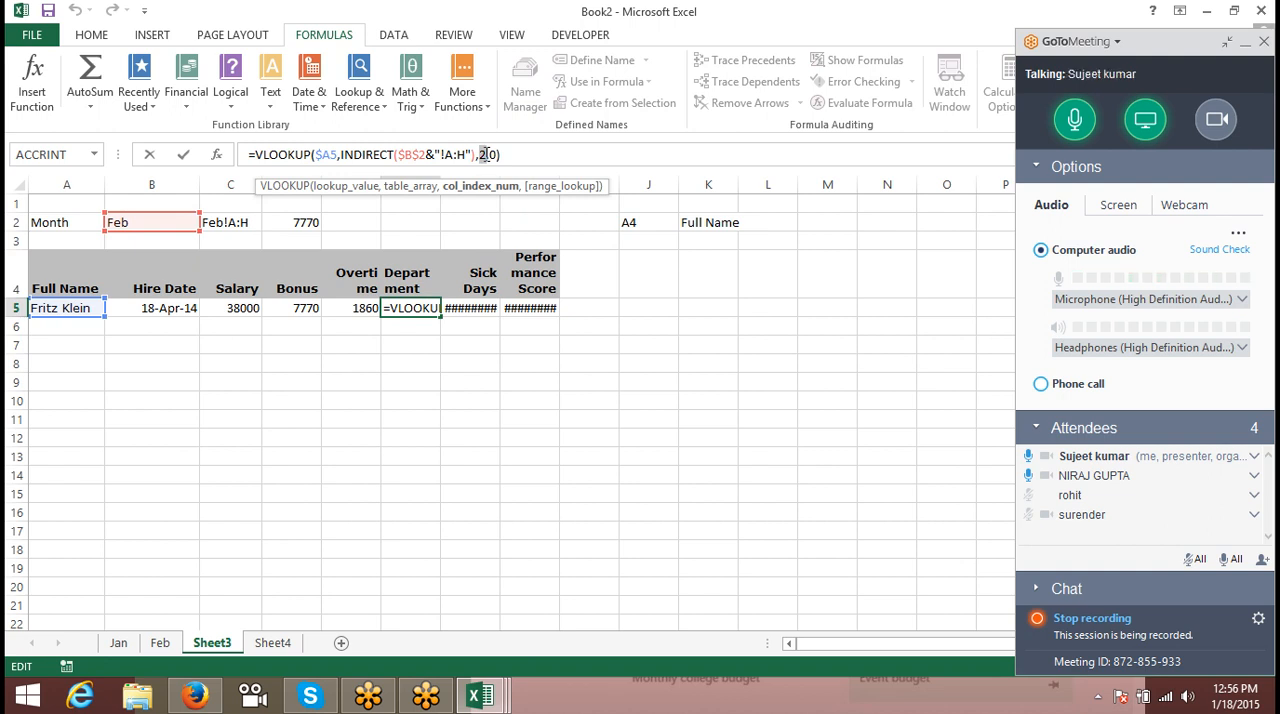
type("6")
key("Return")
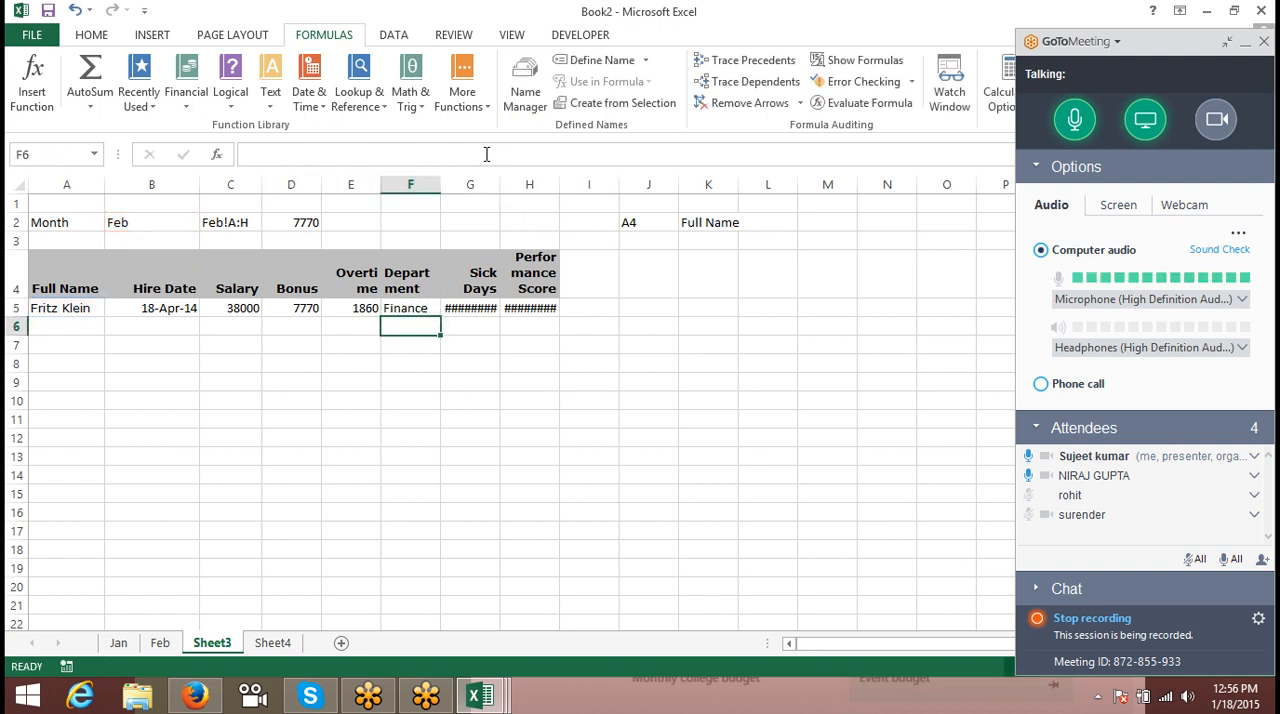
key("Up")
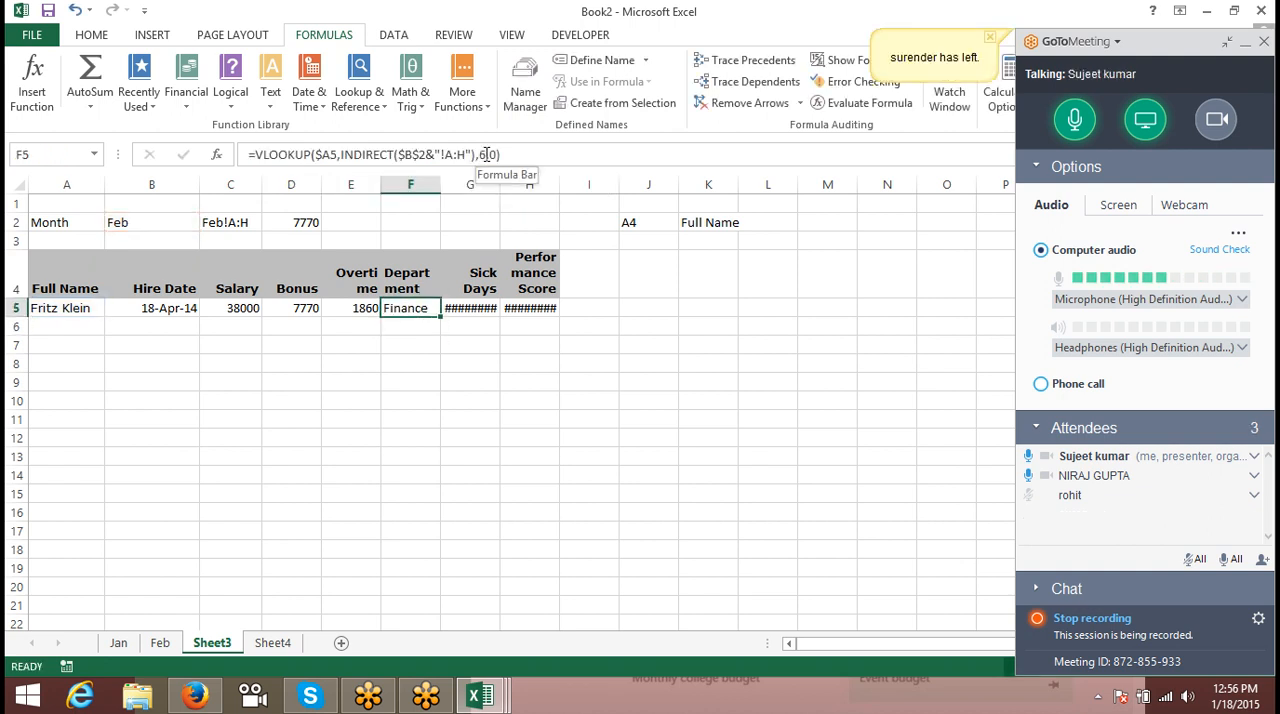
type("0")
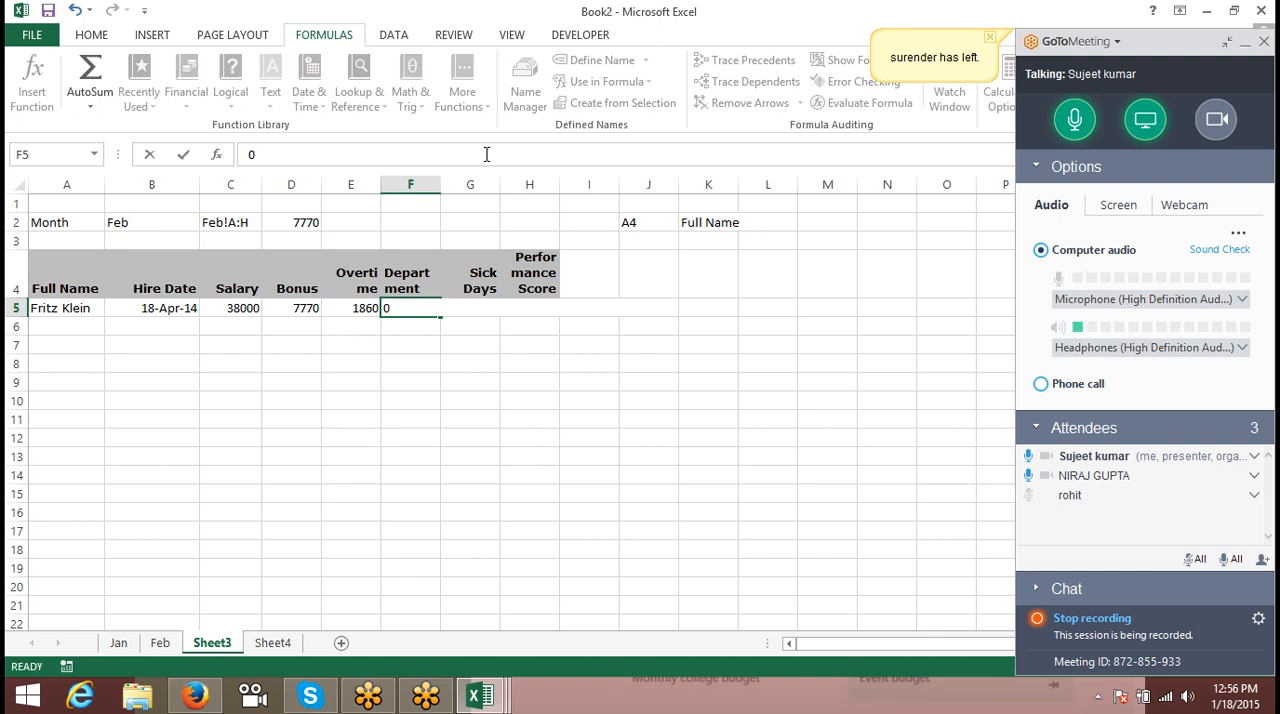
key("Escape")
- Set the column index of the Sick Days lookup in G5 to 7 and apply the General number format
key("Right")
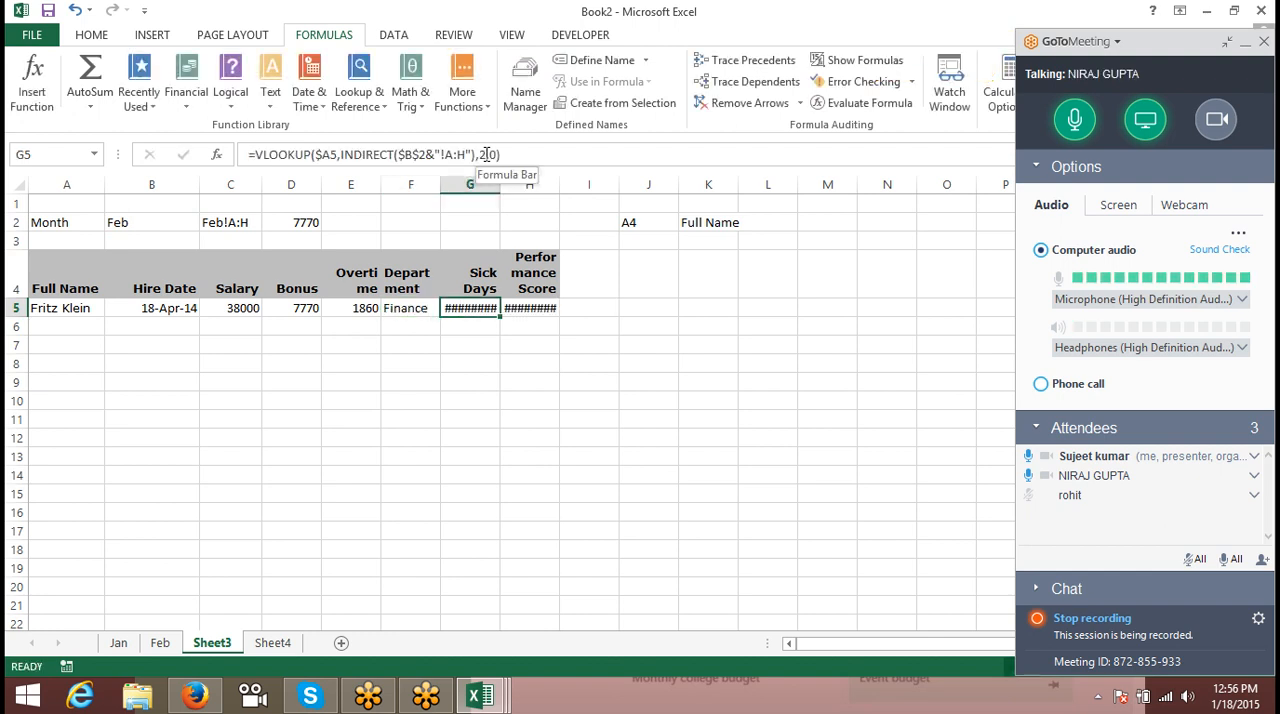
left_click(483, 154)
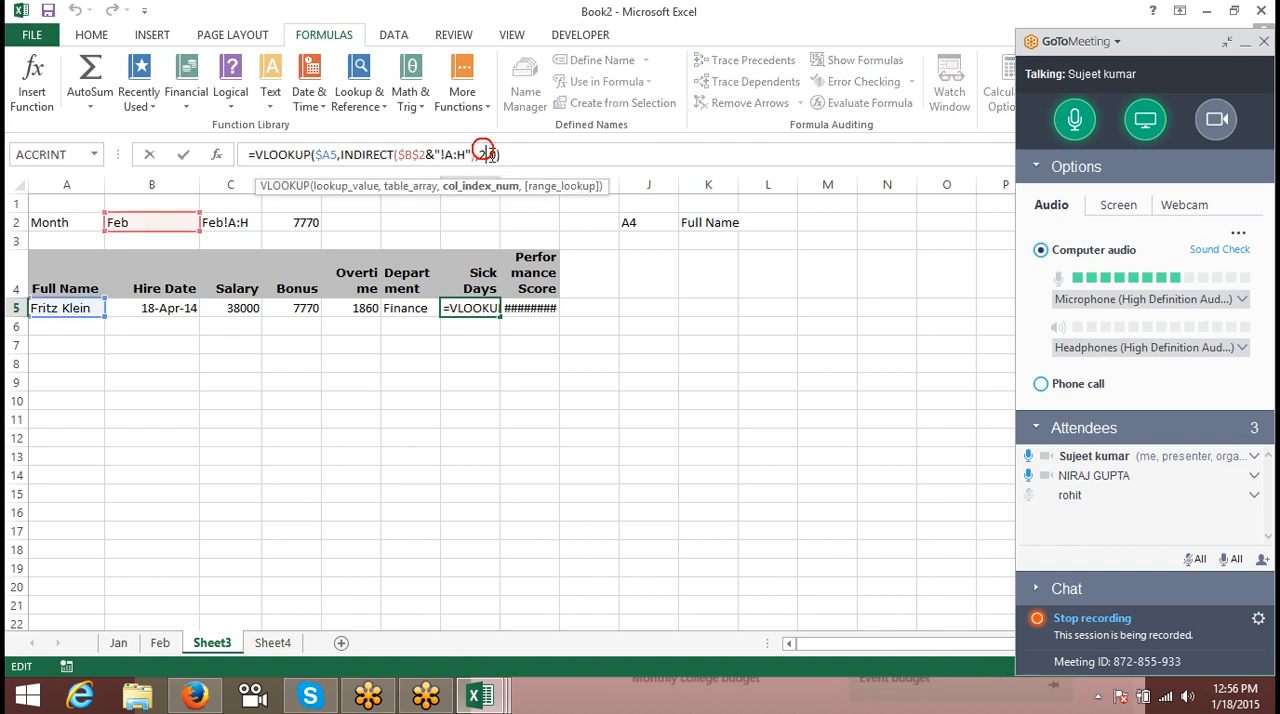
key("BackSpace")
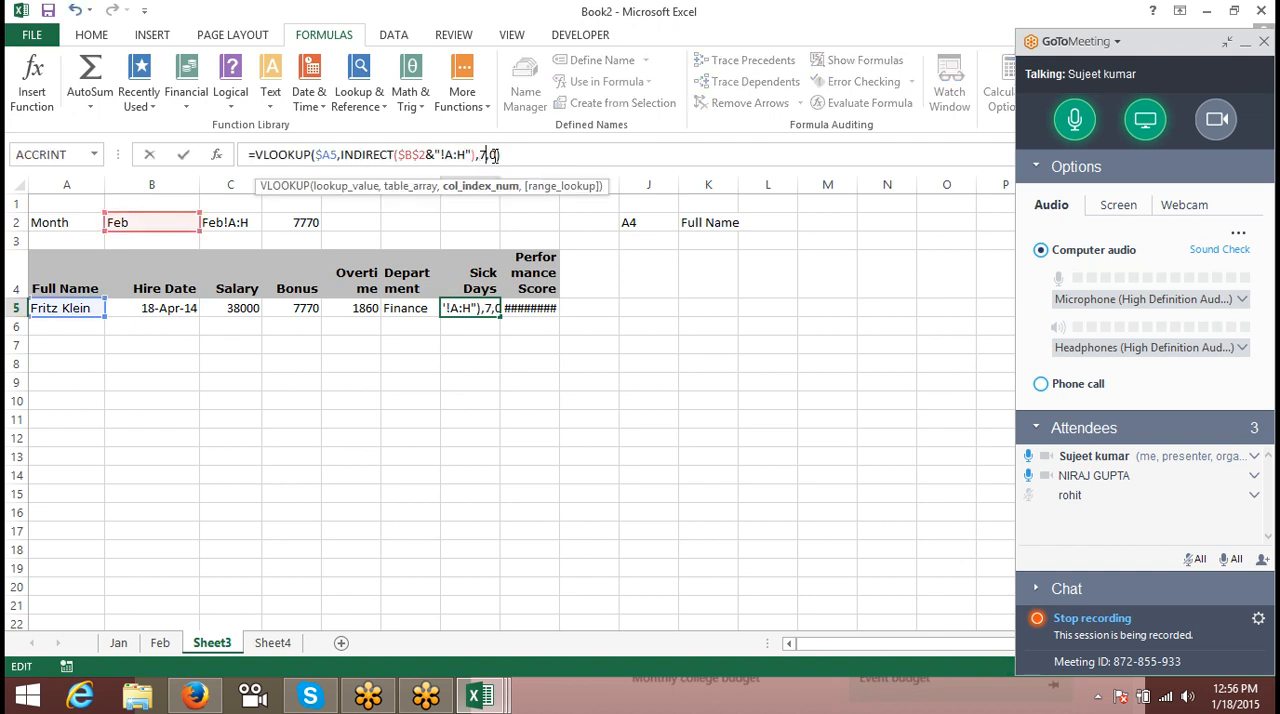
key("Return")
key("Up")
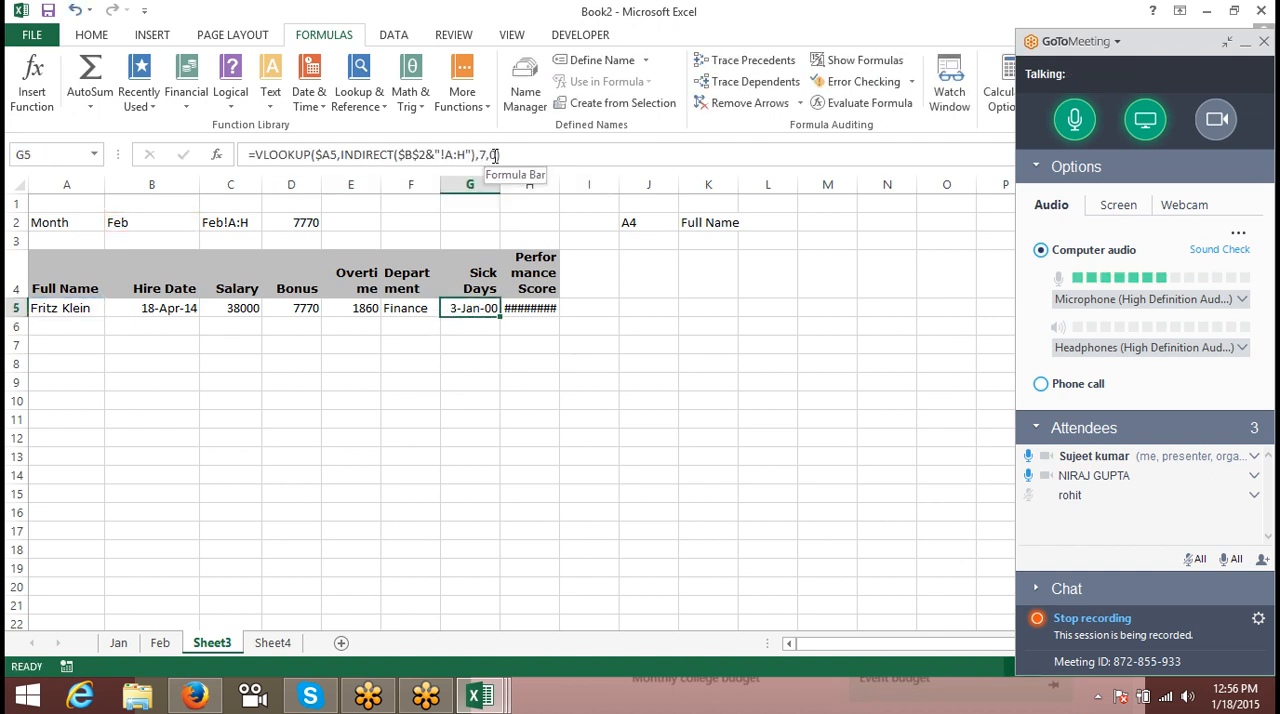
key("ctrl+shift+asciitilde")
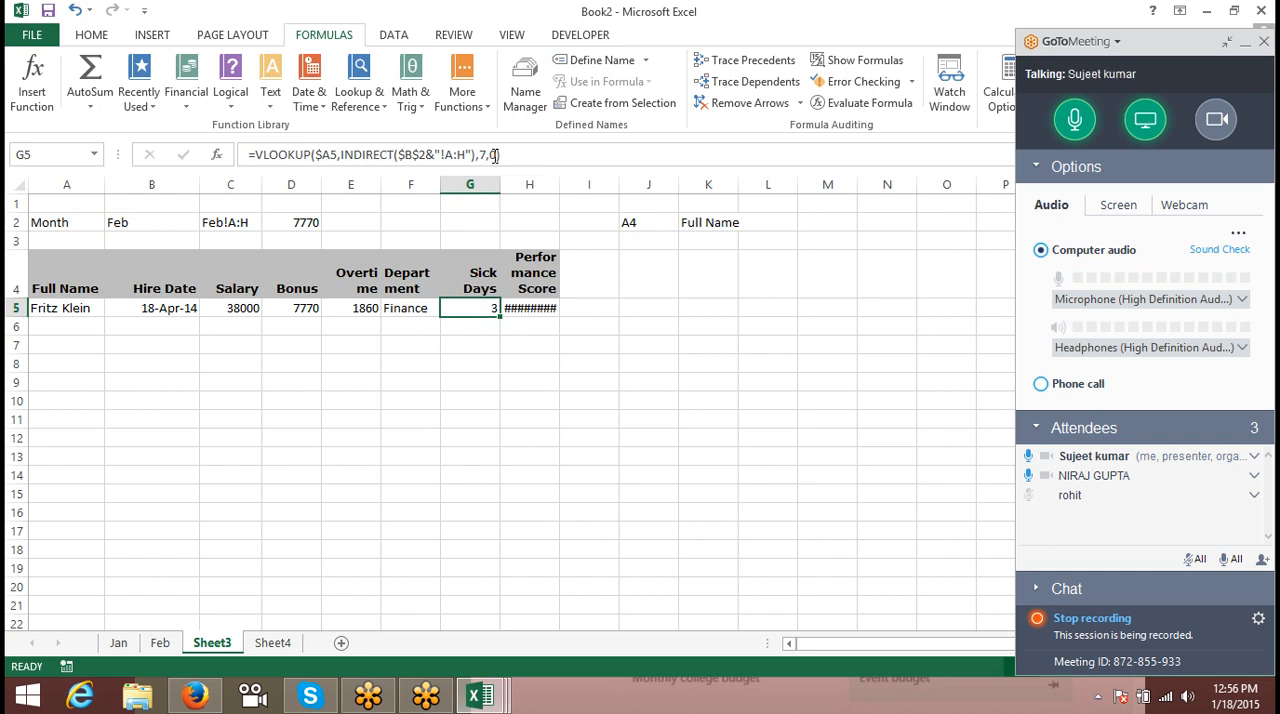
- Set the column index of the Performance Score lookup in H5 to 7 and apply the General number format
key("Right")
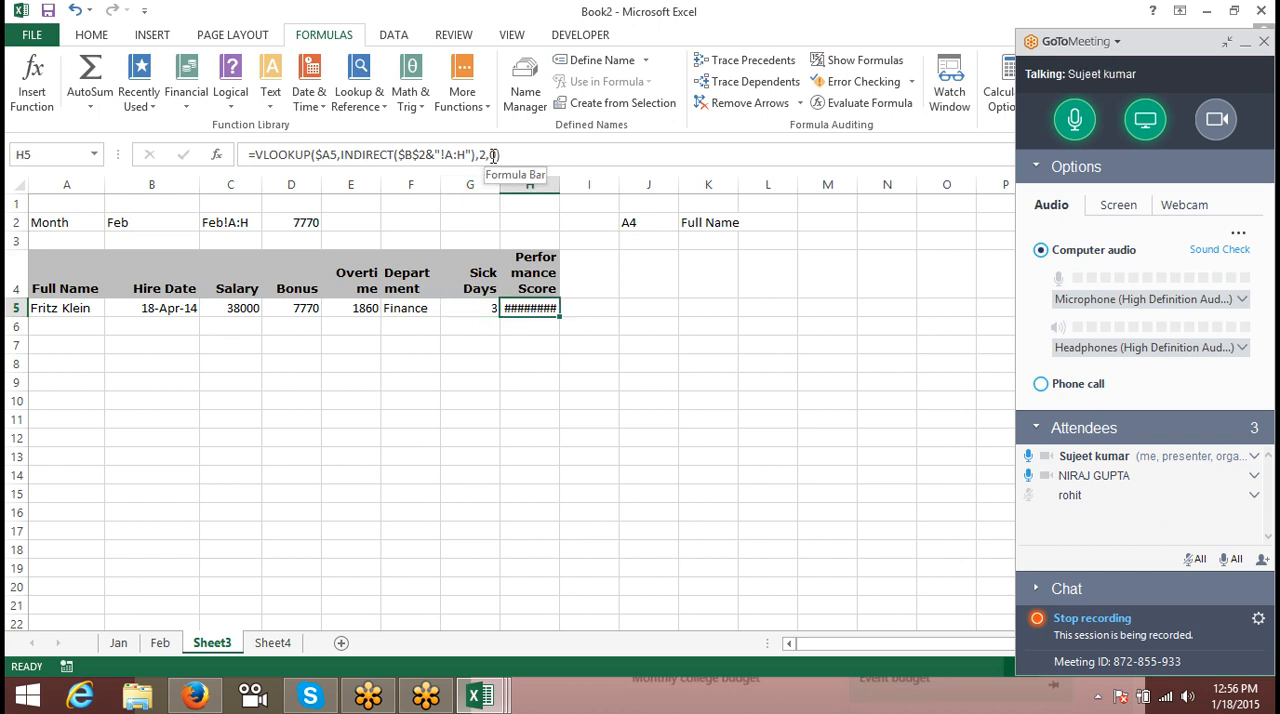
left_click(489, 155)
type("=")
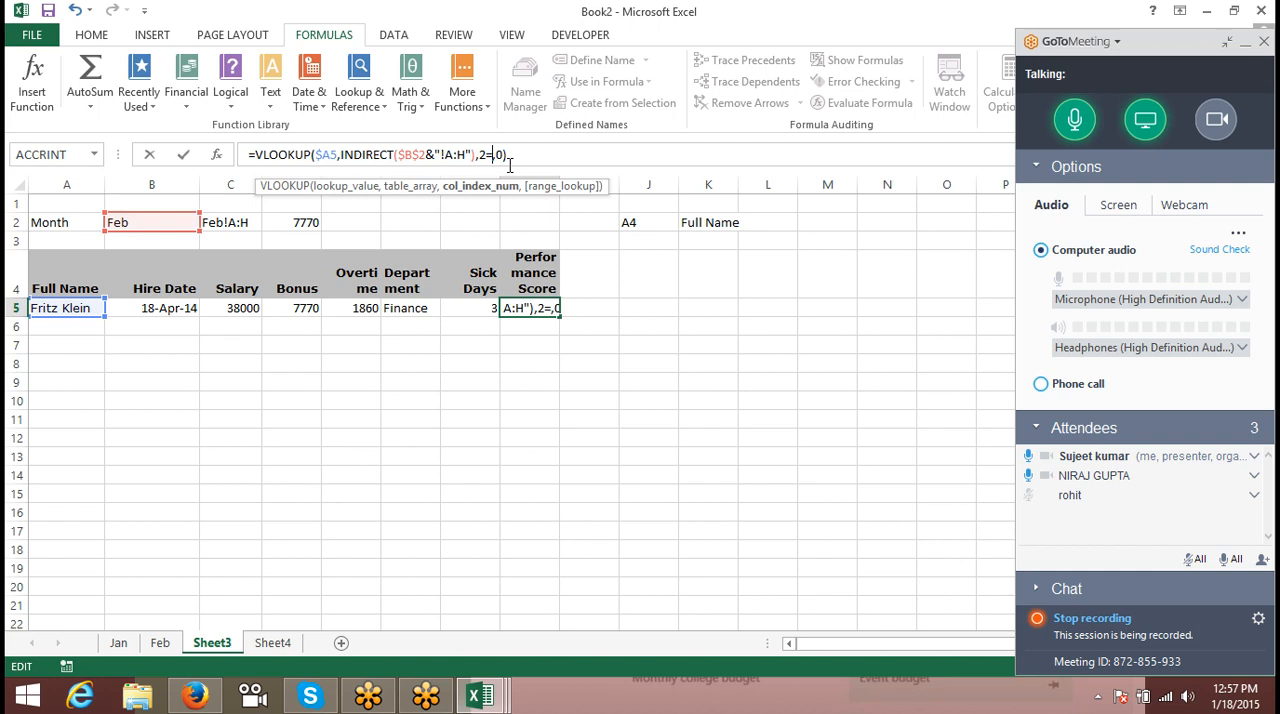
type("7")
key("BackSpace")
key("BackSpace")
type("7")
key("Return")
key("Up")
key("ctrl+shift+asciitilde")
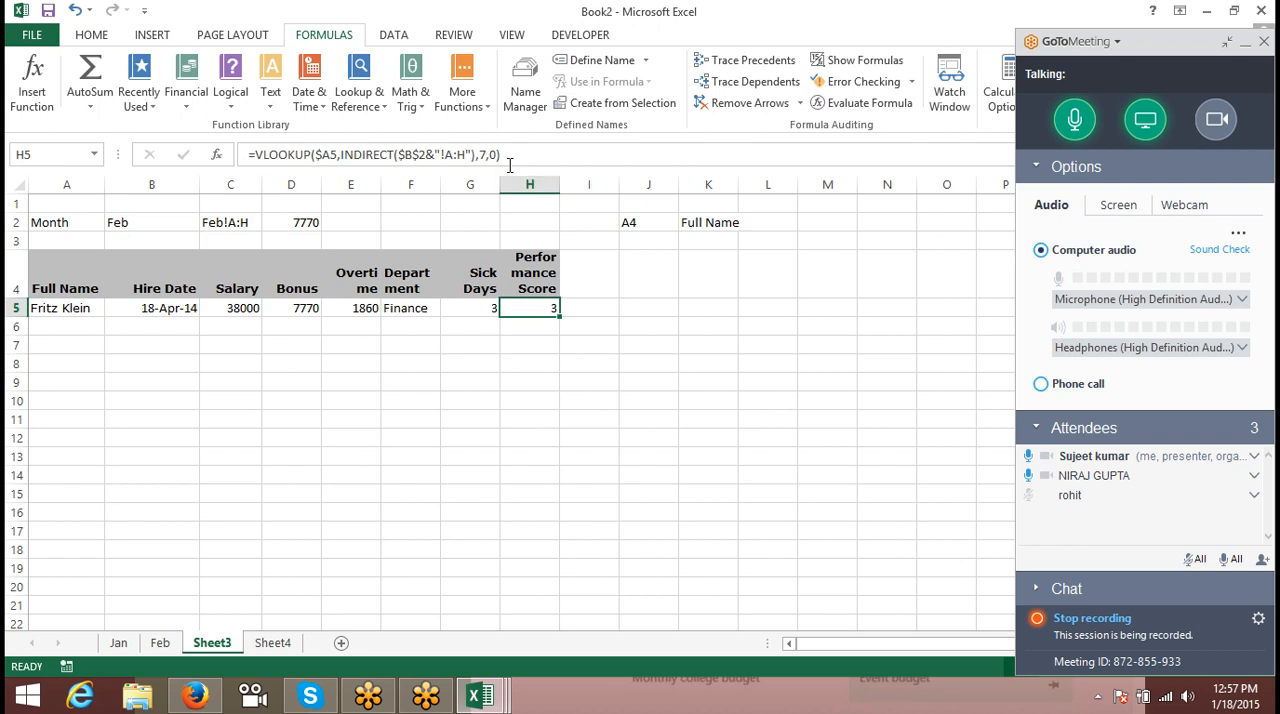
- Correct the column index of the Performance Score lookup in H5 to 8
left_click(489, 155)
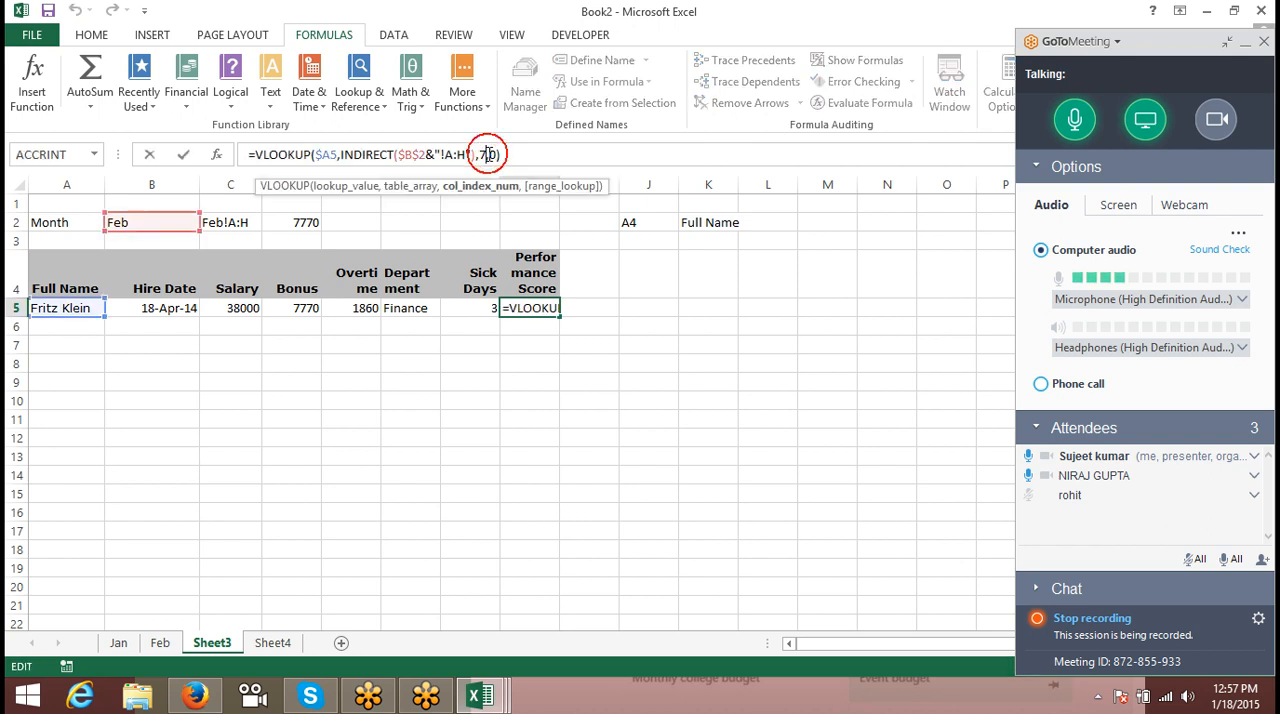
key("BackSpace")
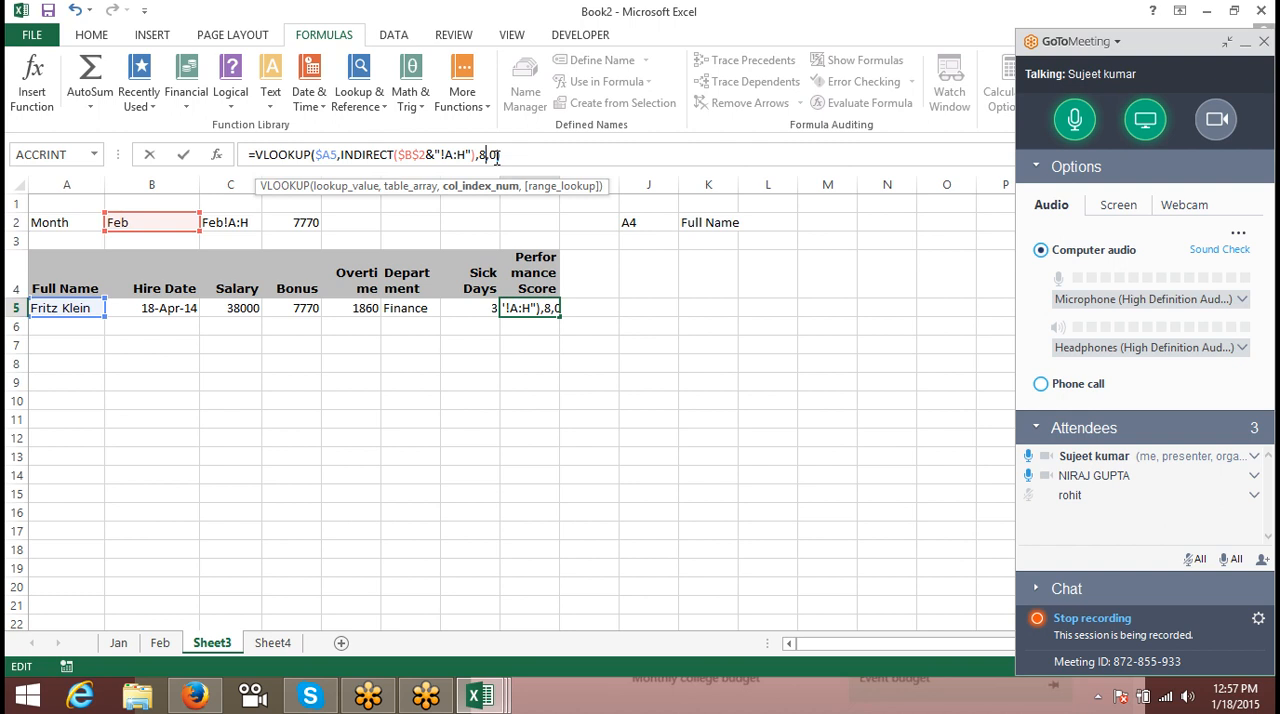
key("Return")
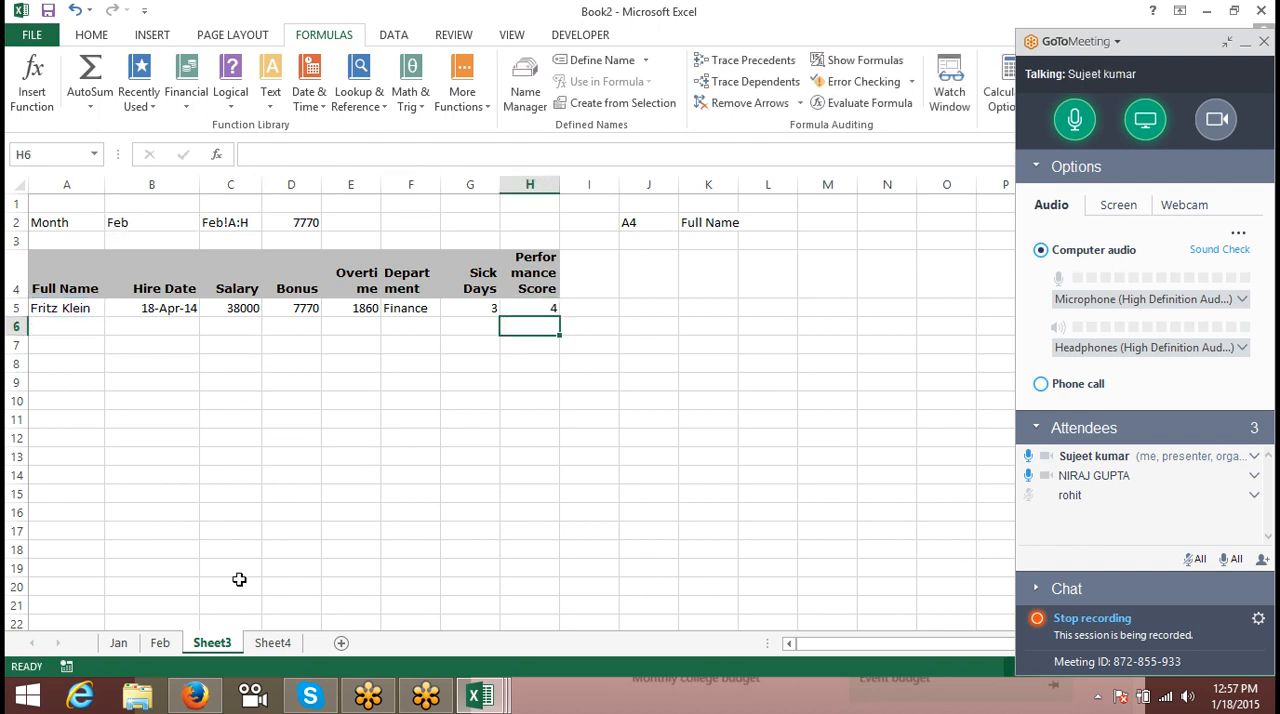
- Enter the formula =ROW() in cell A1 of Sheet4
left_click(272, 644)
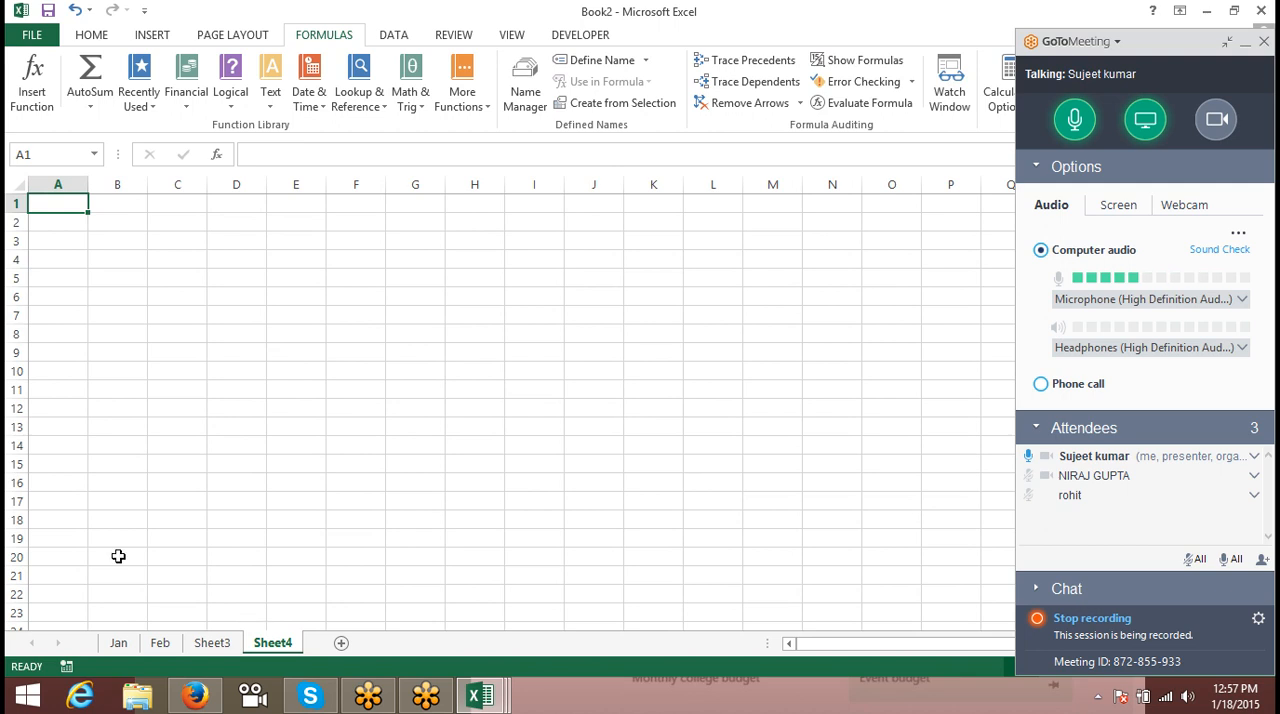
type("=R")
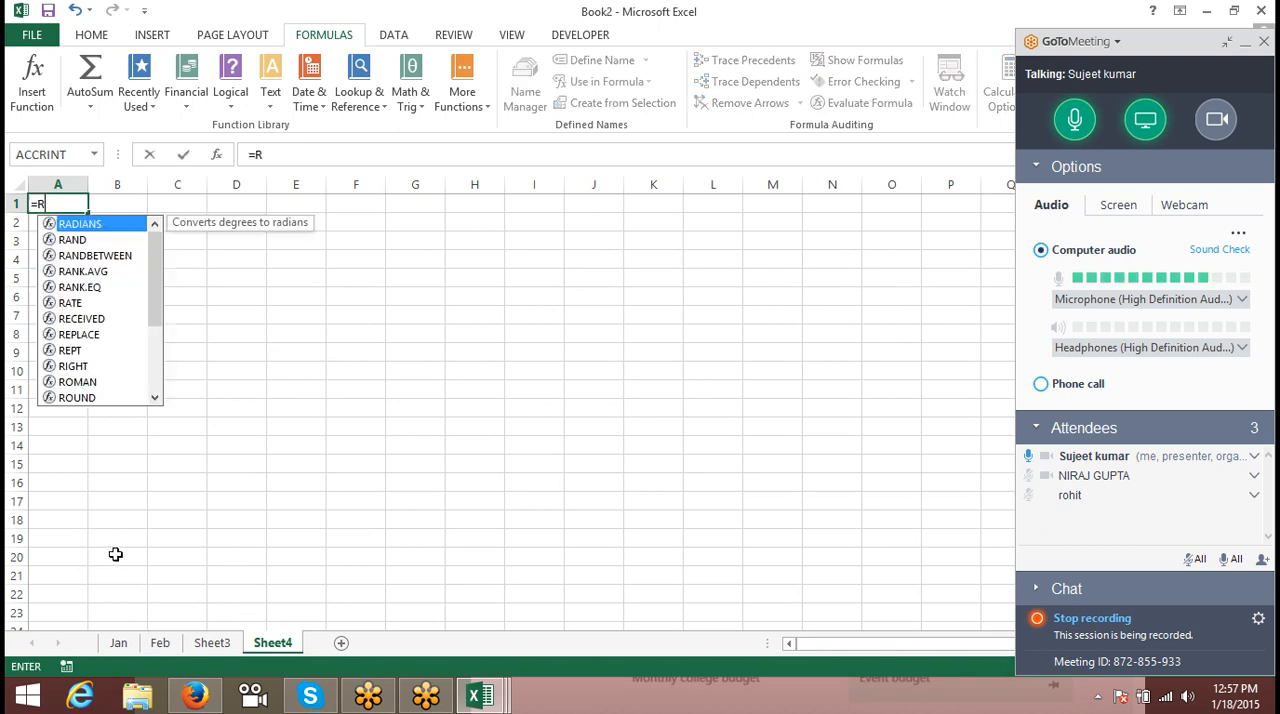
type("OW(")
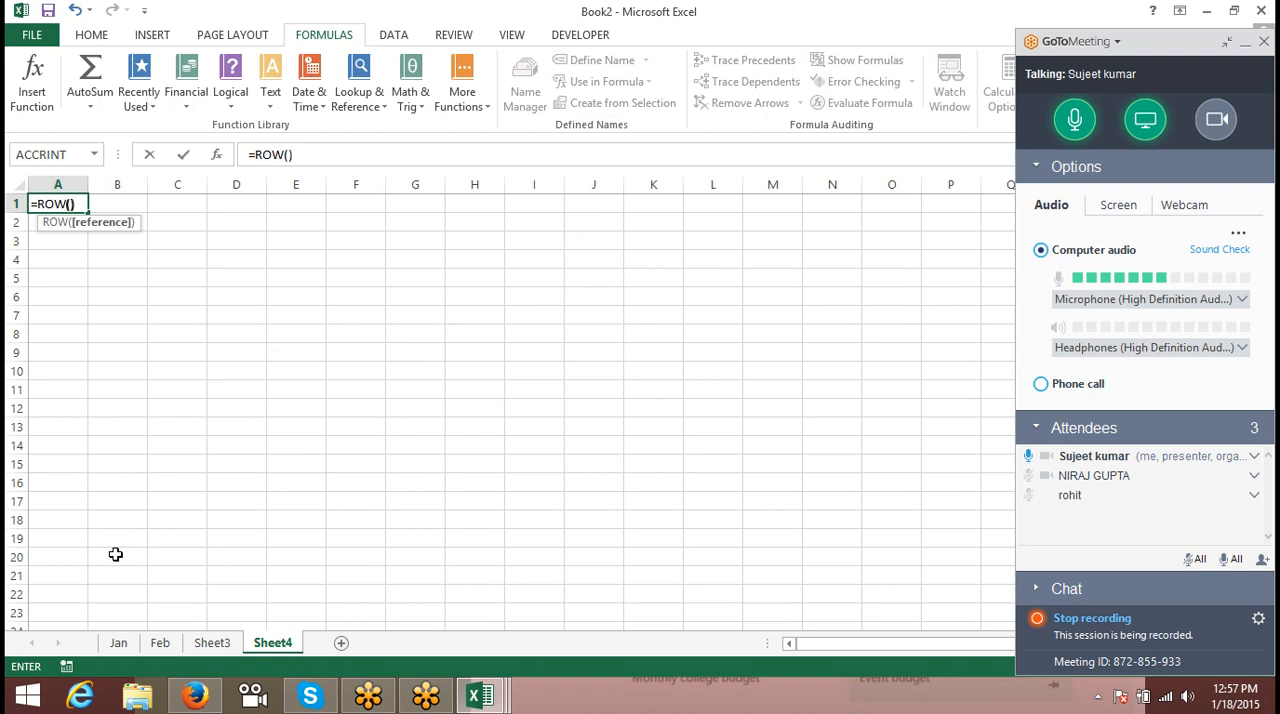
type(")")
key("Return")
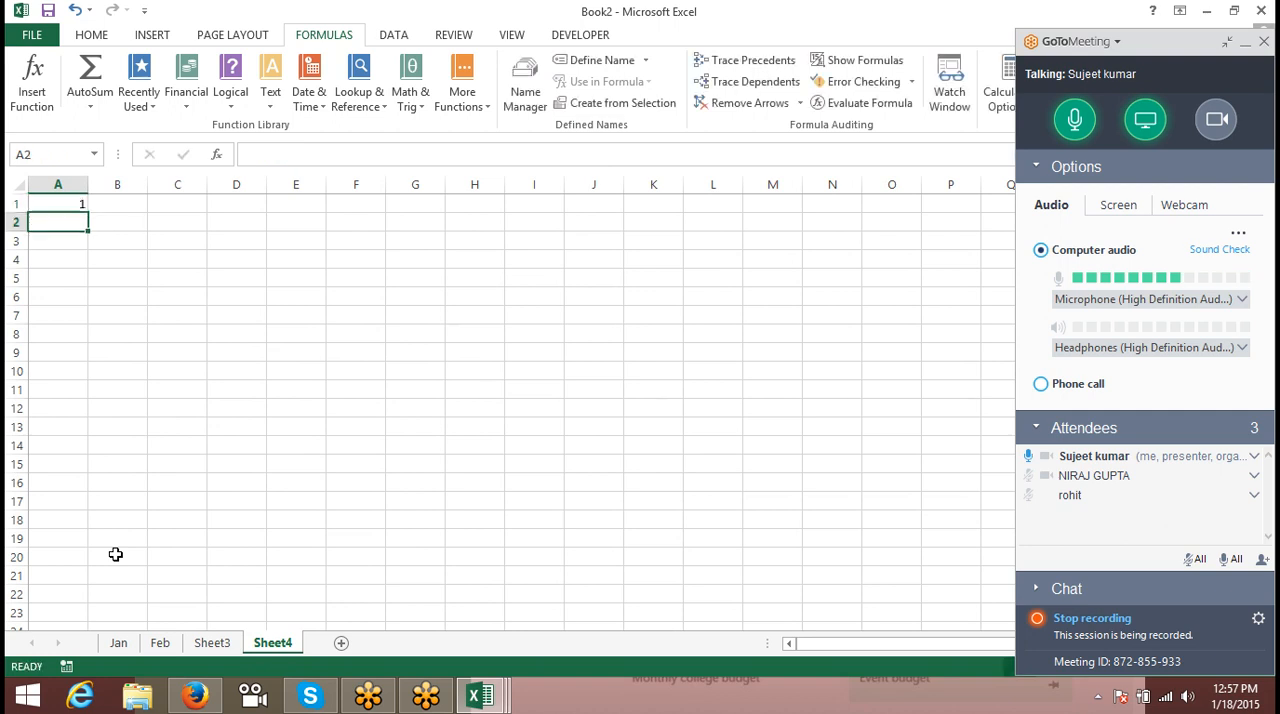
- Enter the formula =ROW(H8) in cell C2
key("Right")
key("Right")
type("=RO")
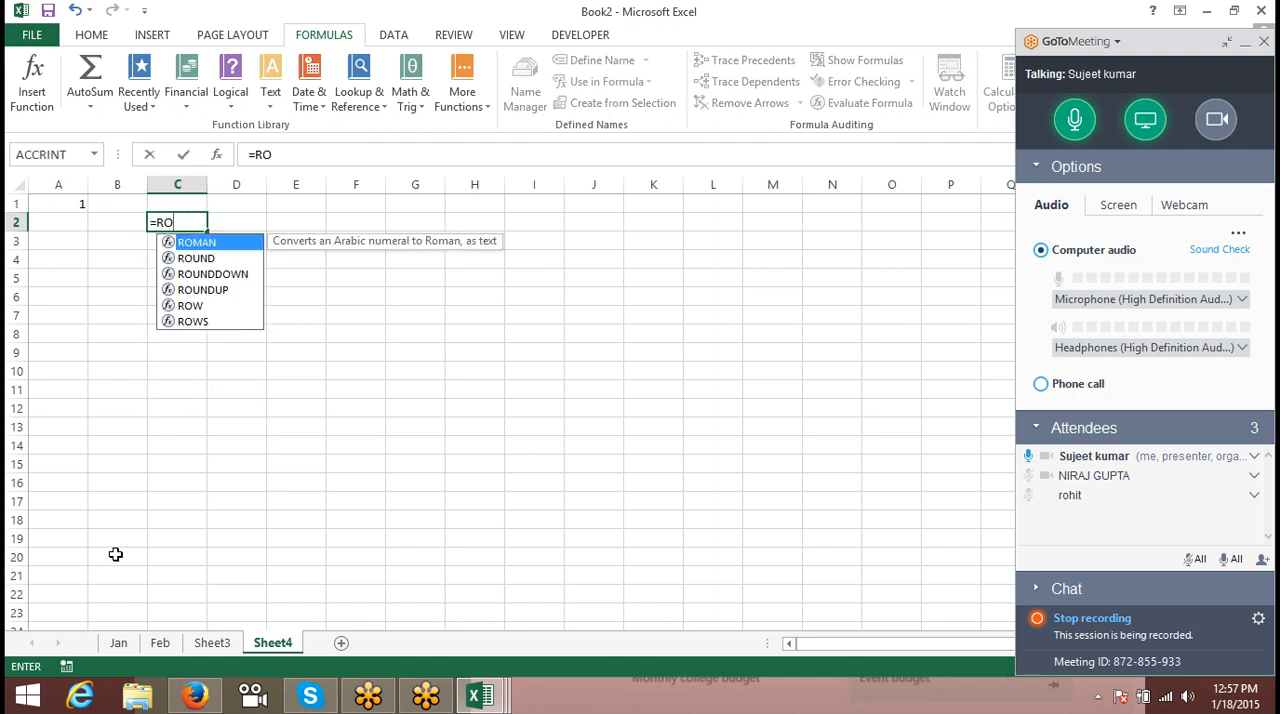
key("Down")
key("Down")
key("Down")
key("Down")
key("Tab")
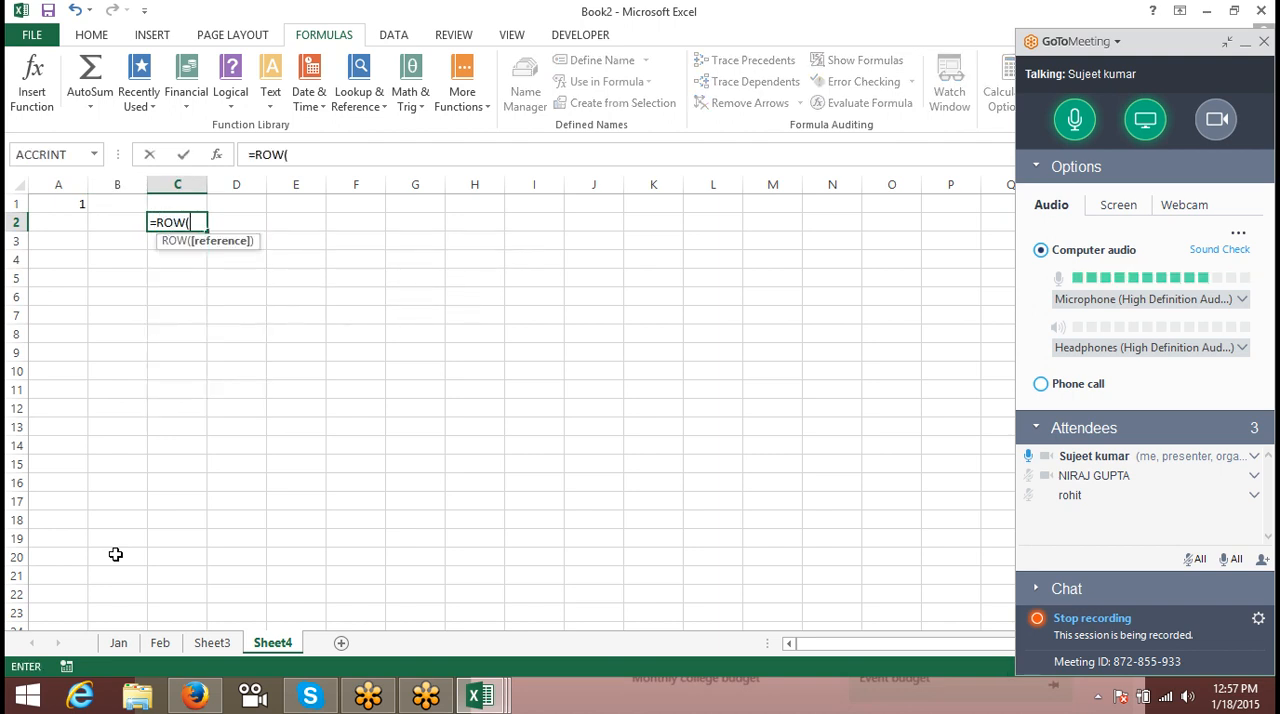
left_click(476, 338)
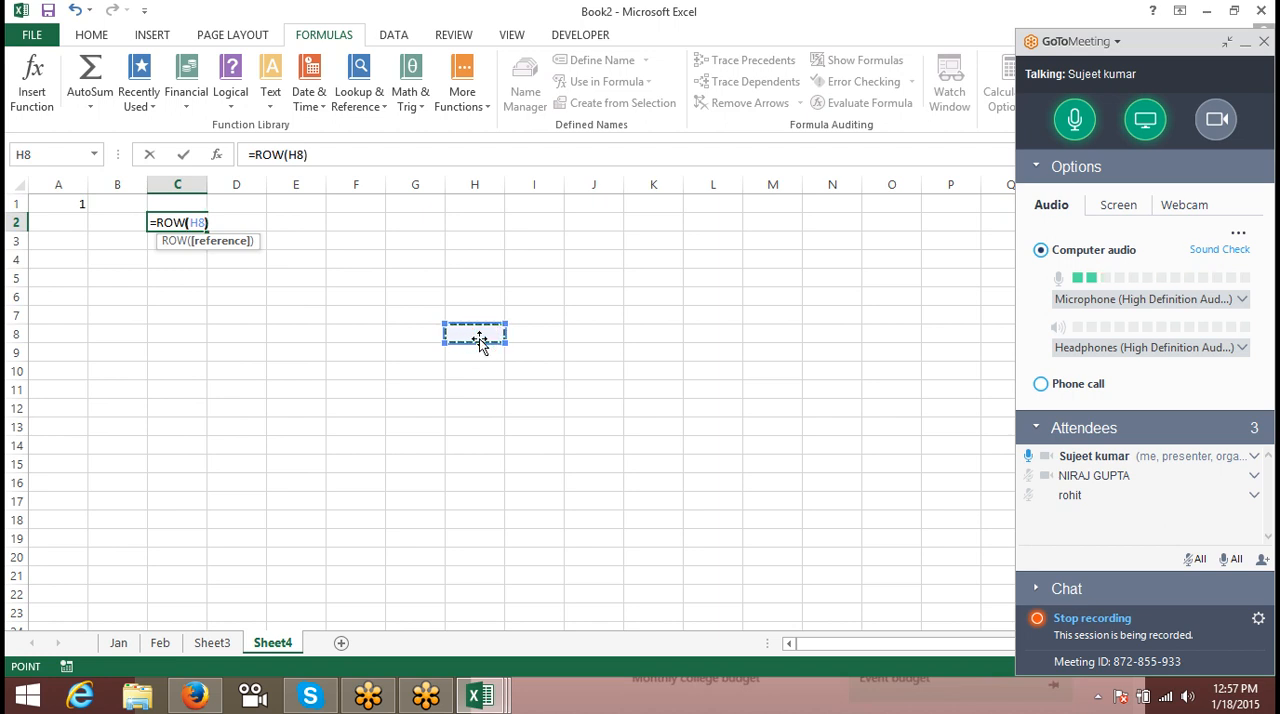
type(")")
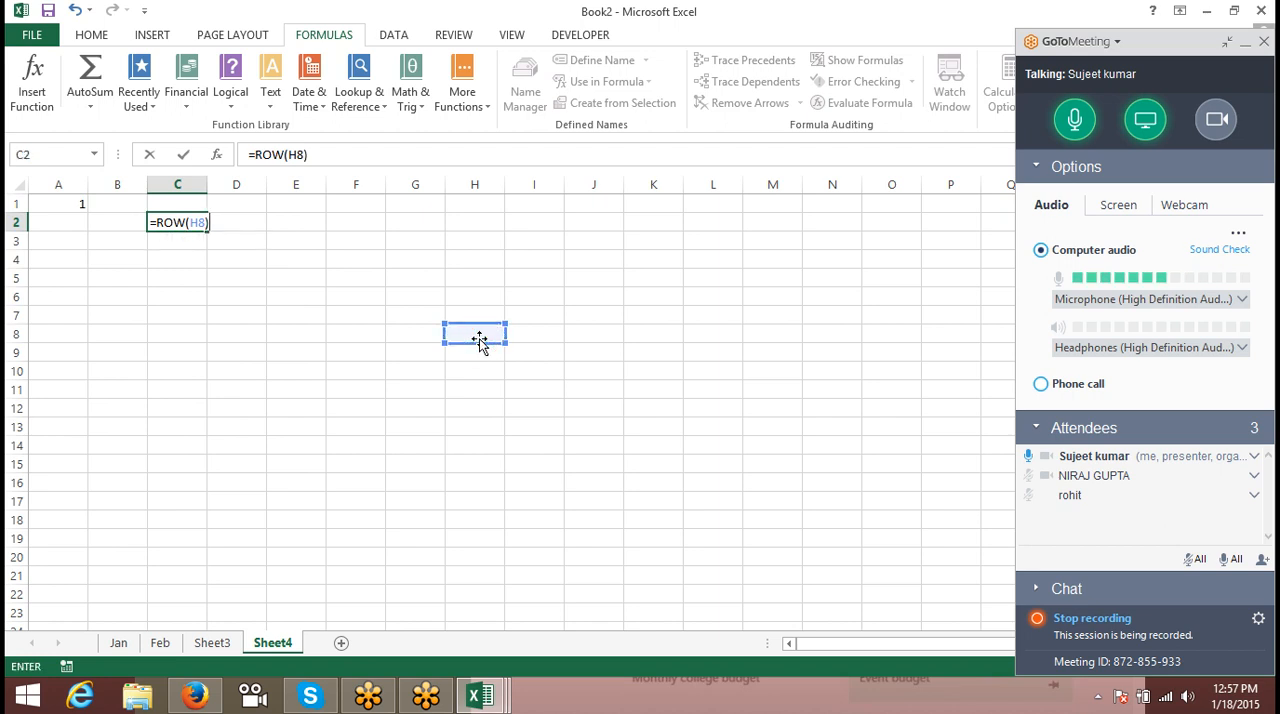
key("Return")
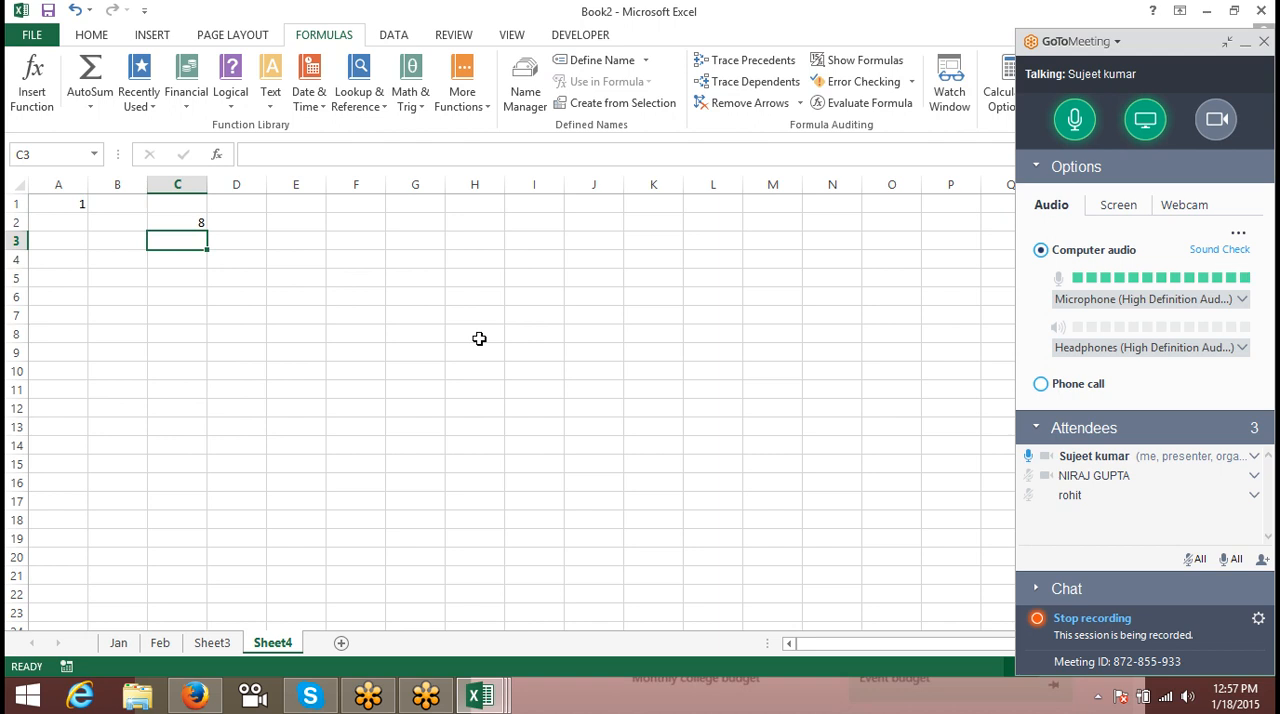
- Enter the formula =COLUMN() in cell B4
key("Down")
key("Left")
type("=COL")
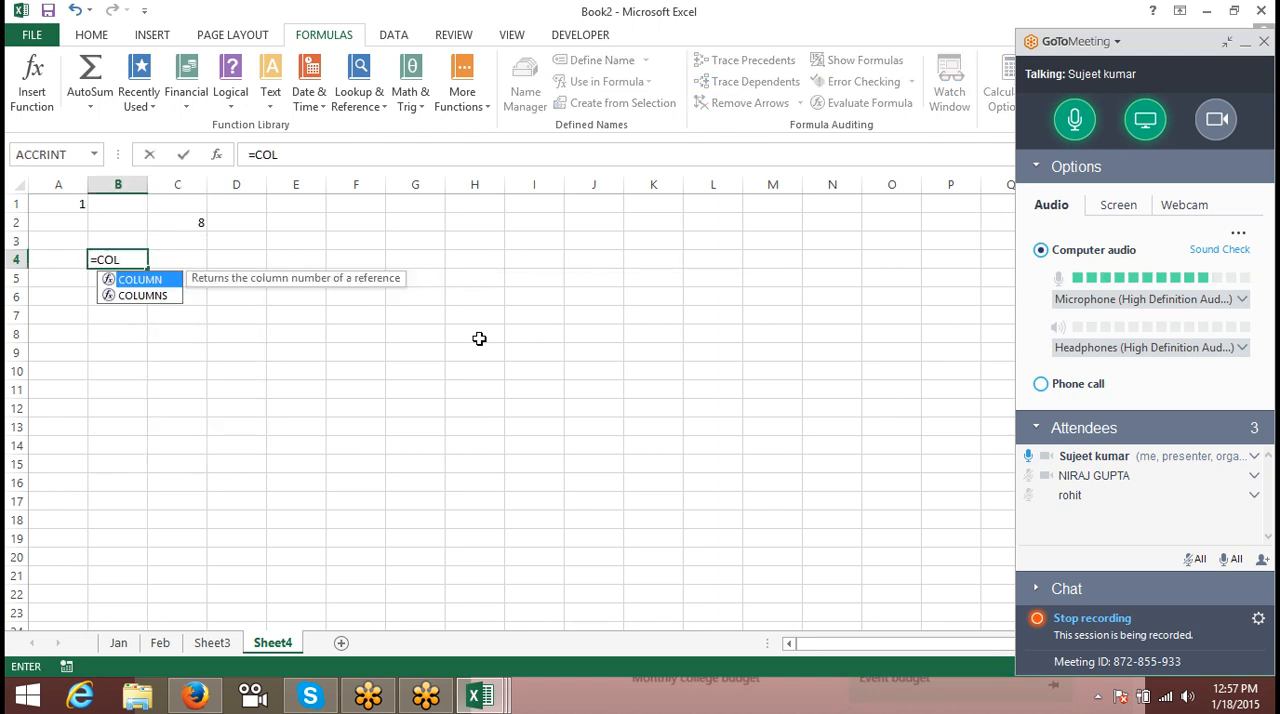
key("Tab")
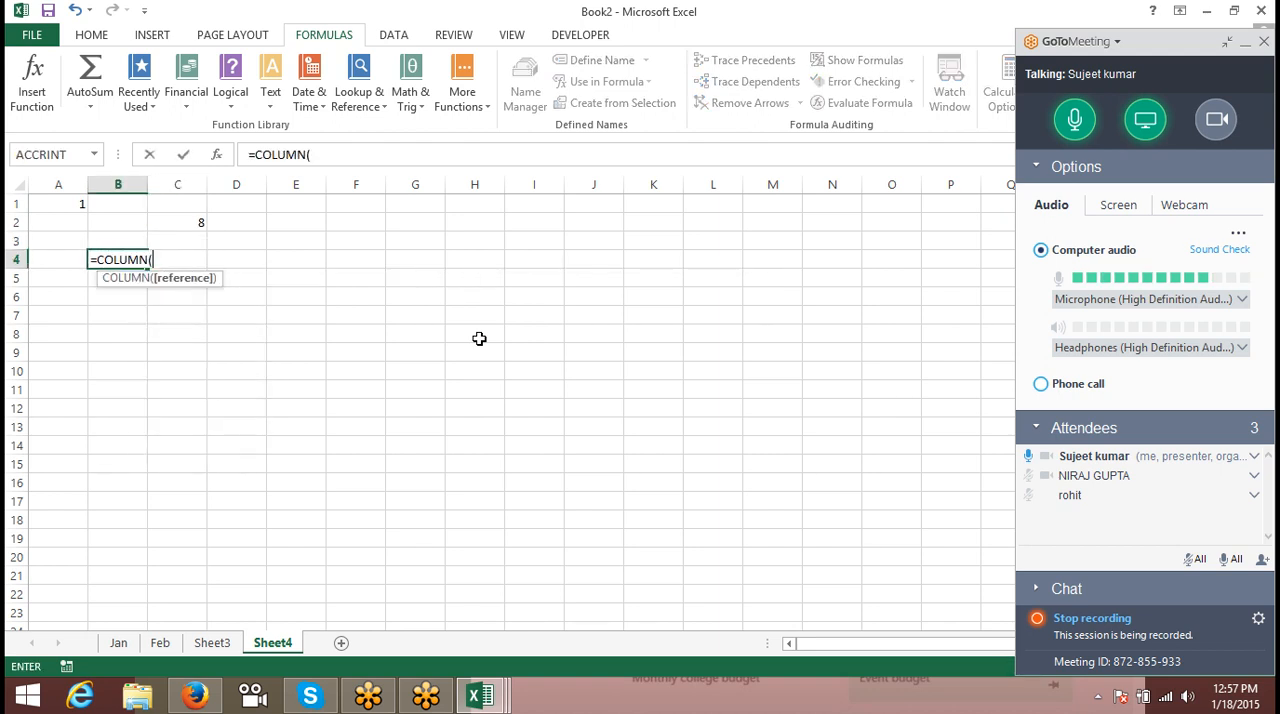
type(")")
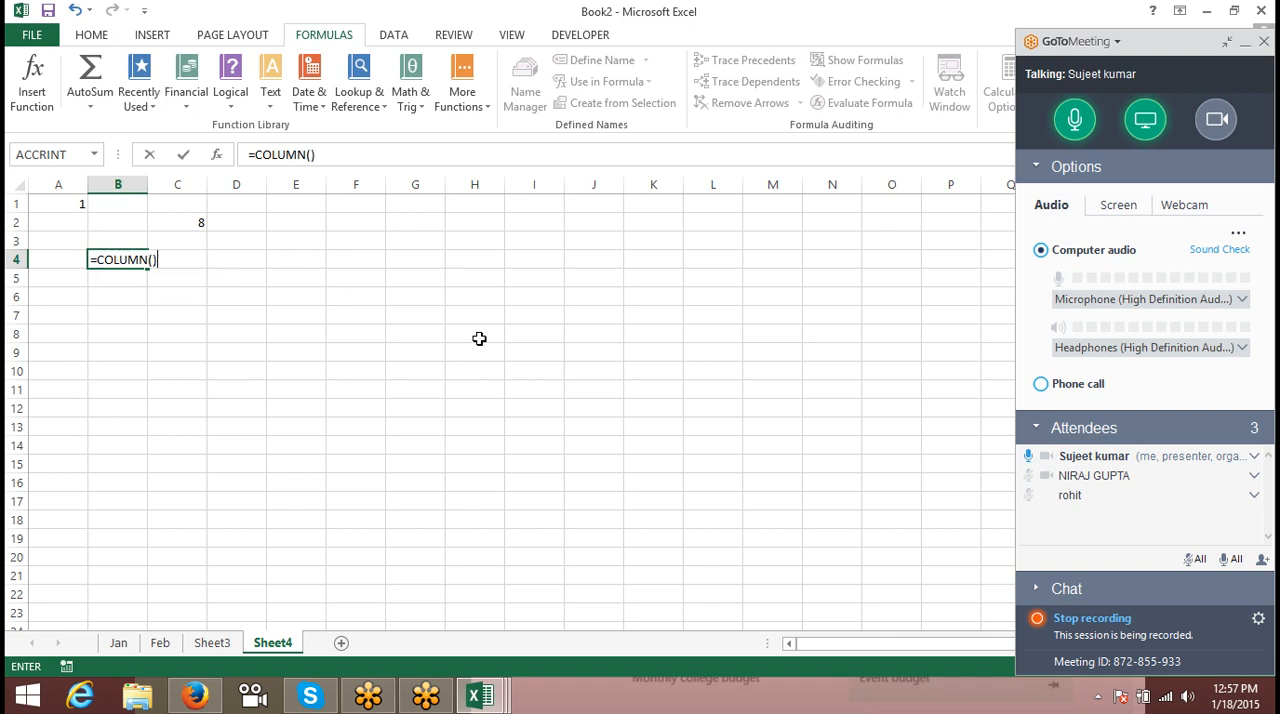
key("Return")
- Enter the formula =COLUMN(H8) in cell D4
key("Right")
key("Right")
key("Up")
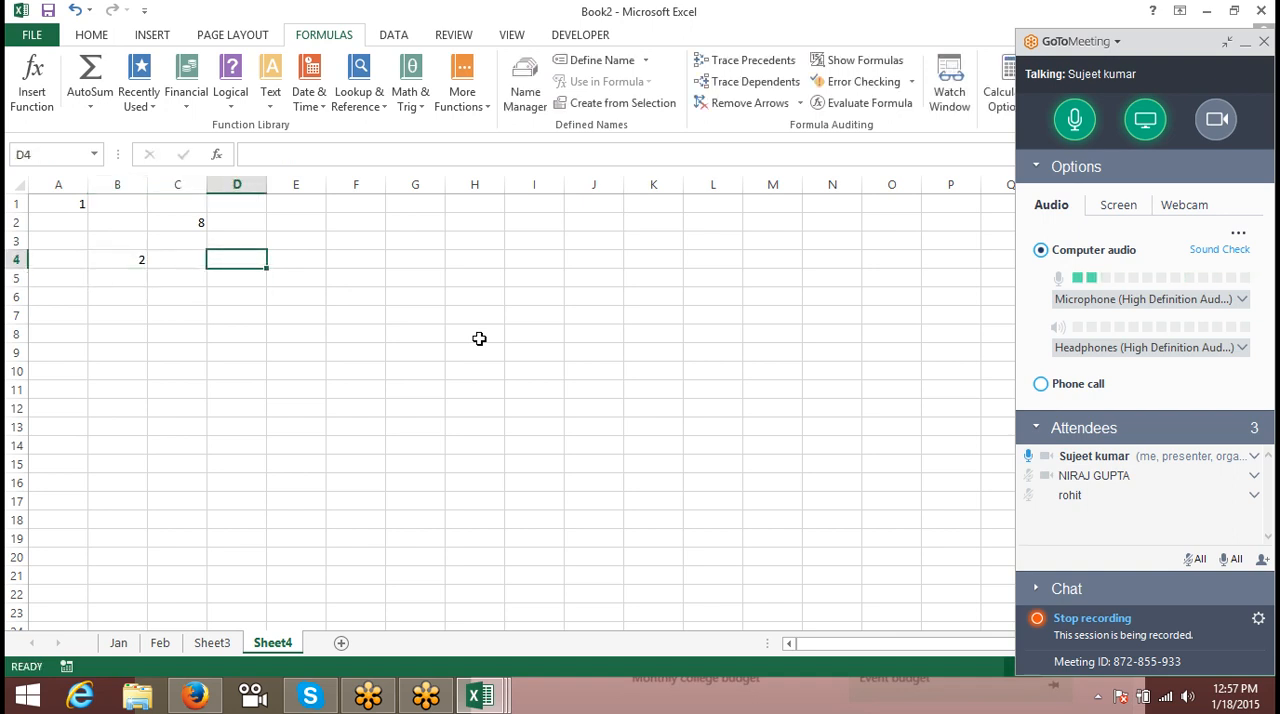
type("=COL")
key("Tab")
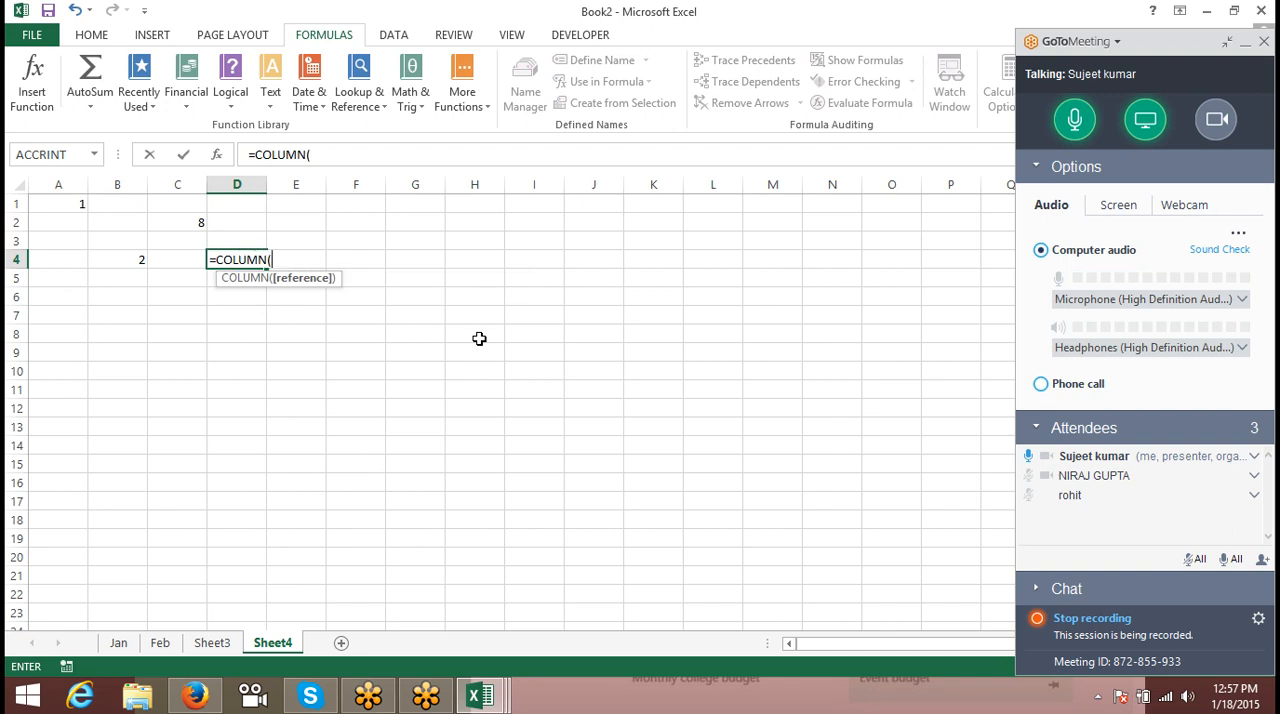
left_click(479, 339)
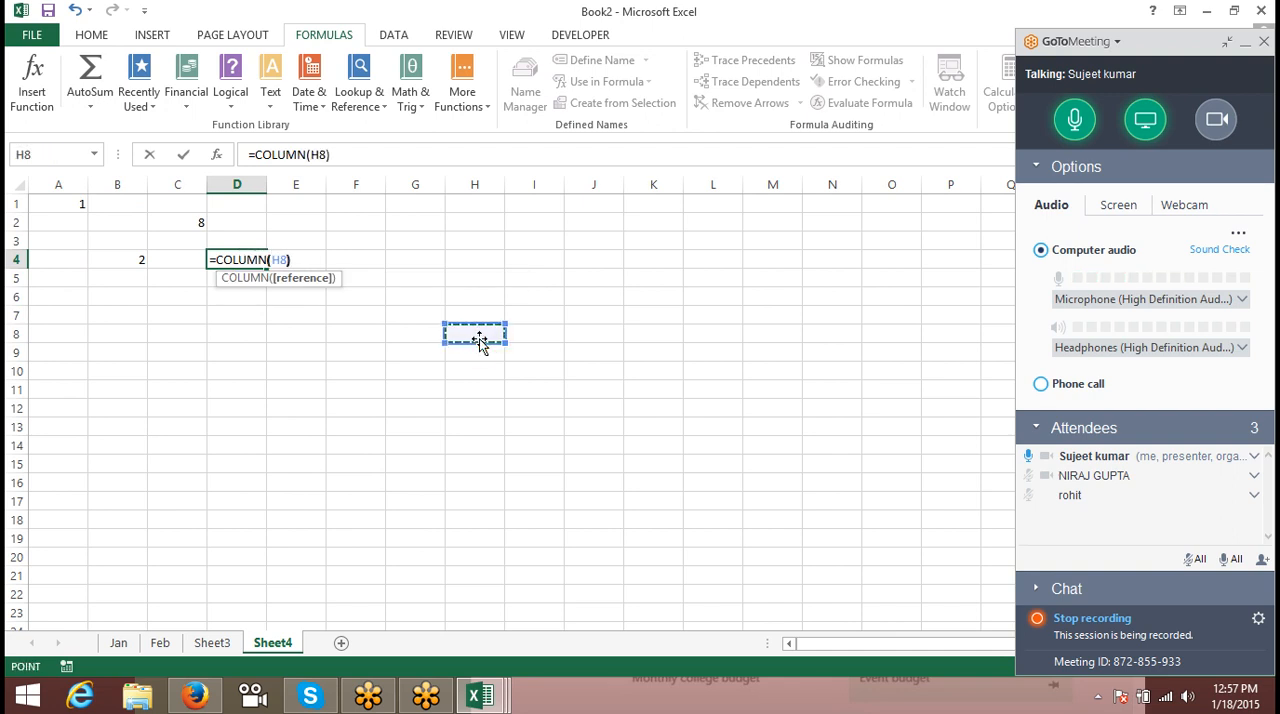
key("Return")
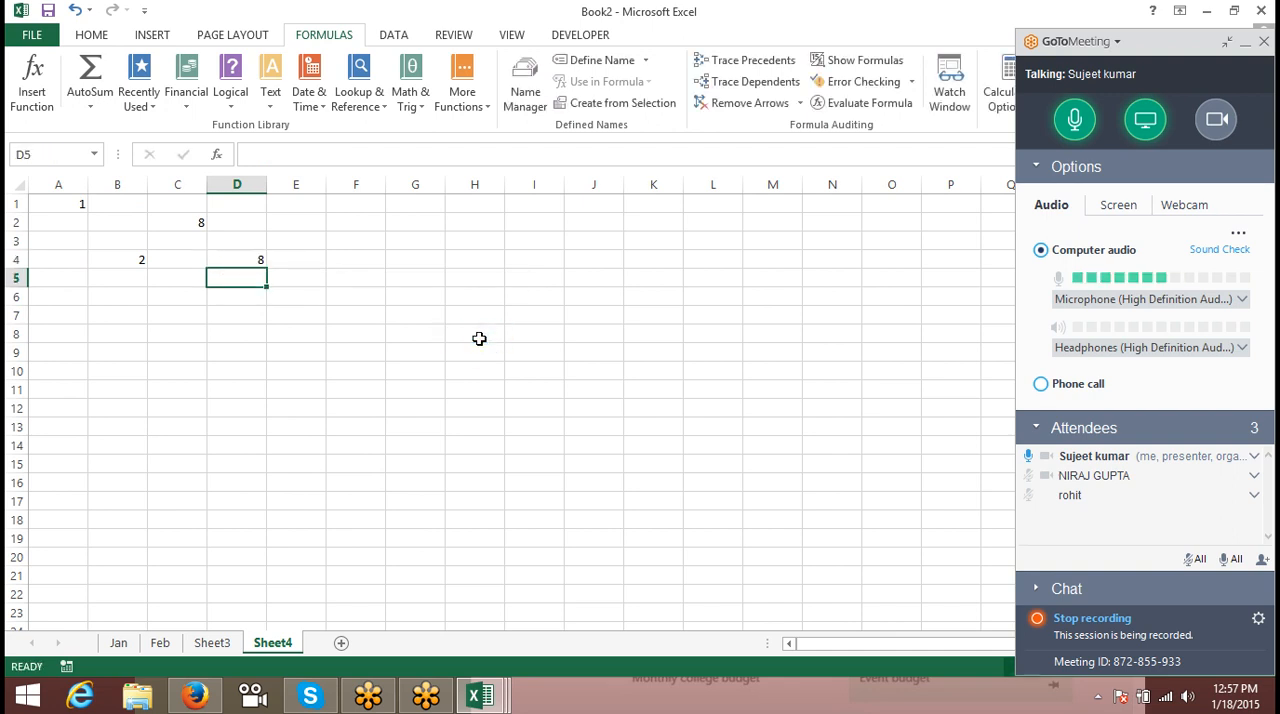
- Clear the contents of the range B1:I16, removing the sample formulas beside column A
left_click(238, 251)
left_click_drag(136, 204, 509, 479)
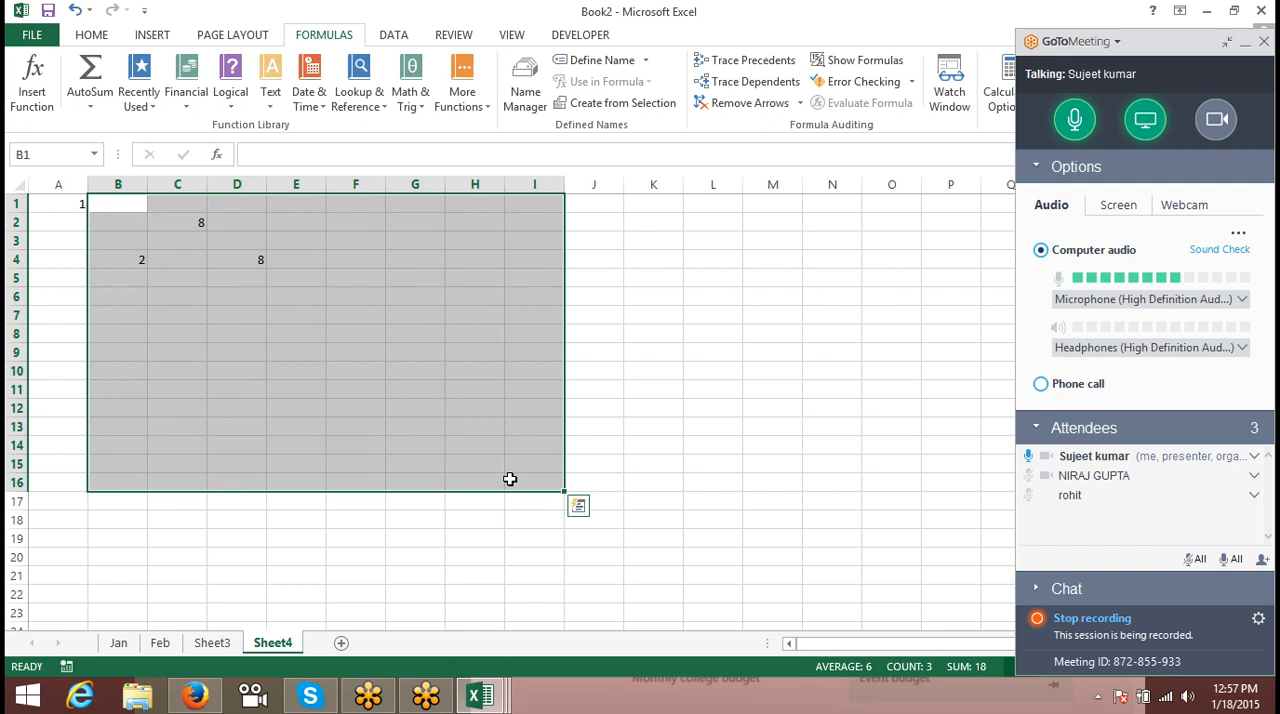
key("Delete")
key("Down")
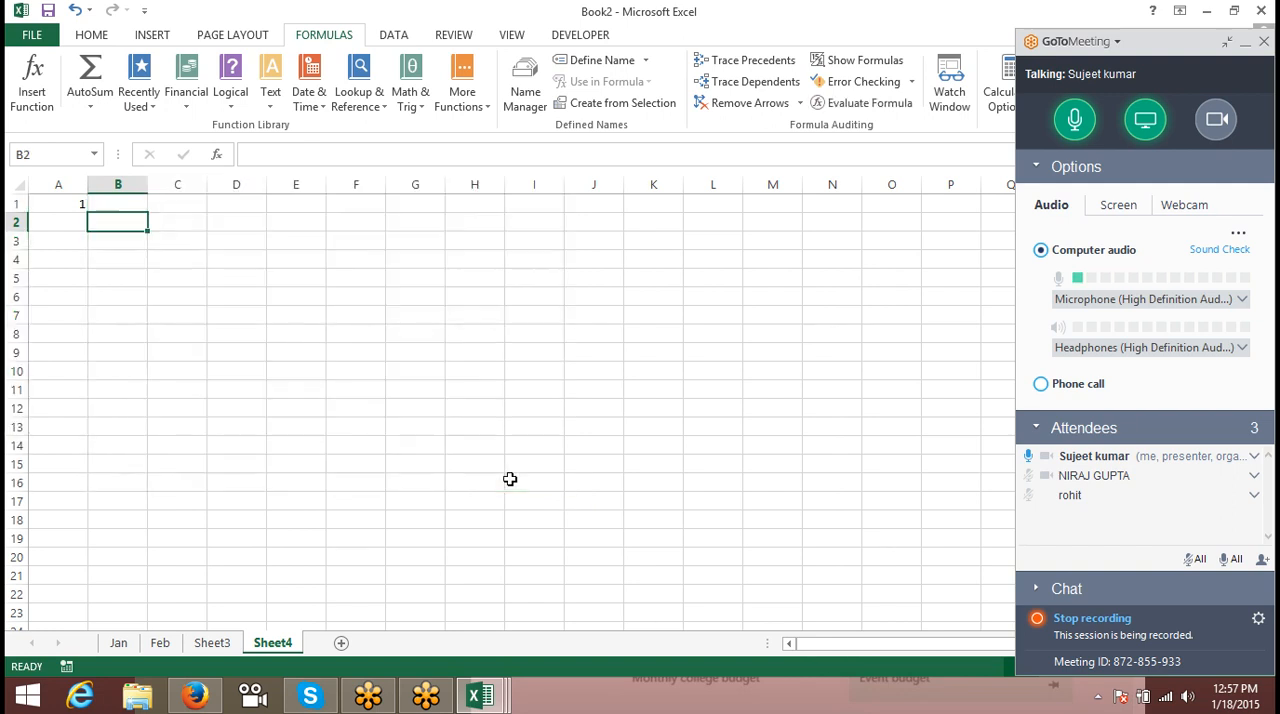
- Fill the ROW formula from A1 down column A to row 54
left_click(170, 202)
left_click(63, 202)
left_click_drag(87, 212, 96, 706)
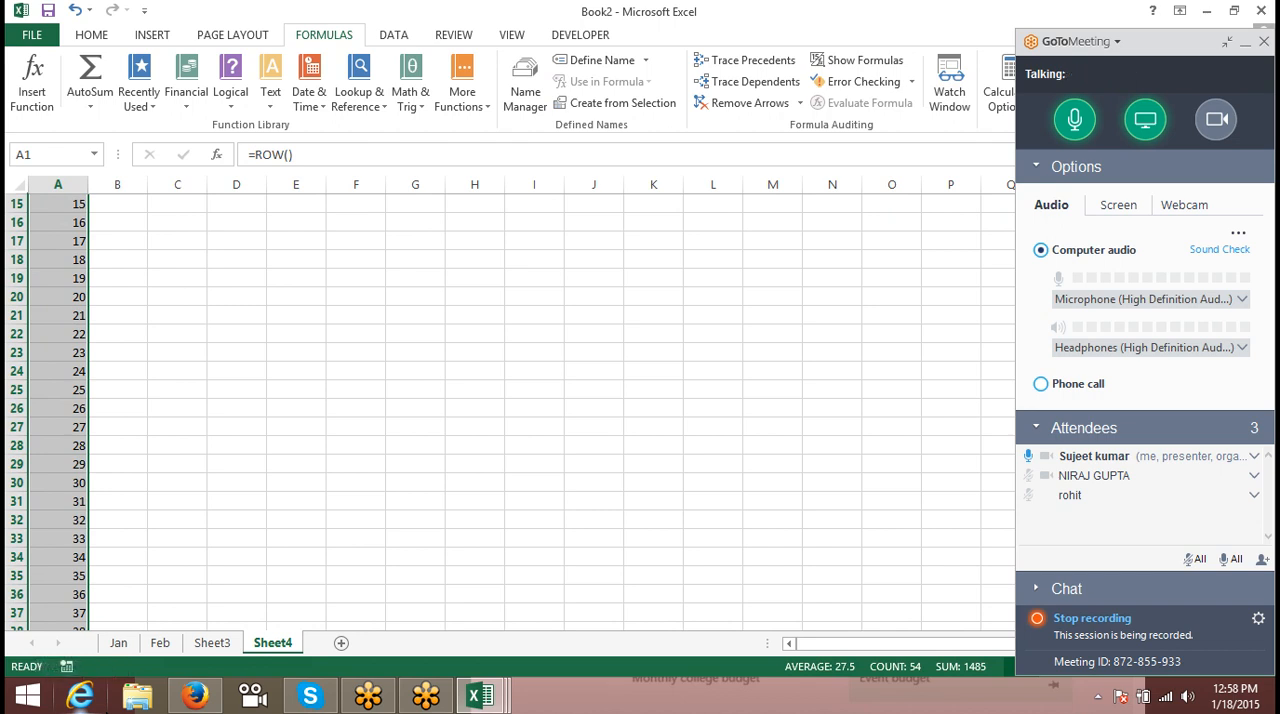
scroll(550, 410, "up", 5)
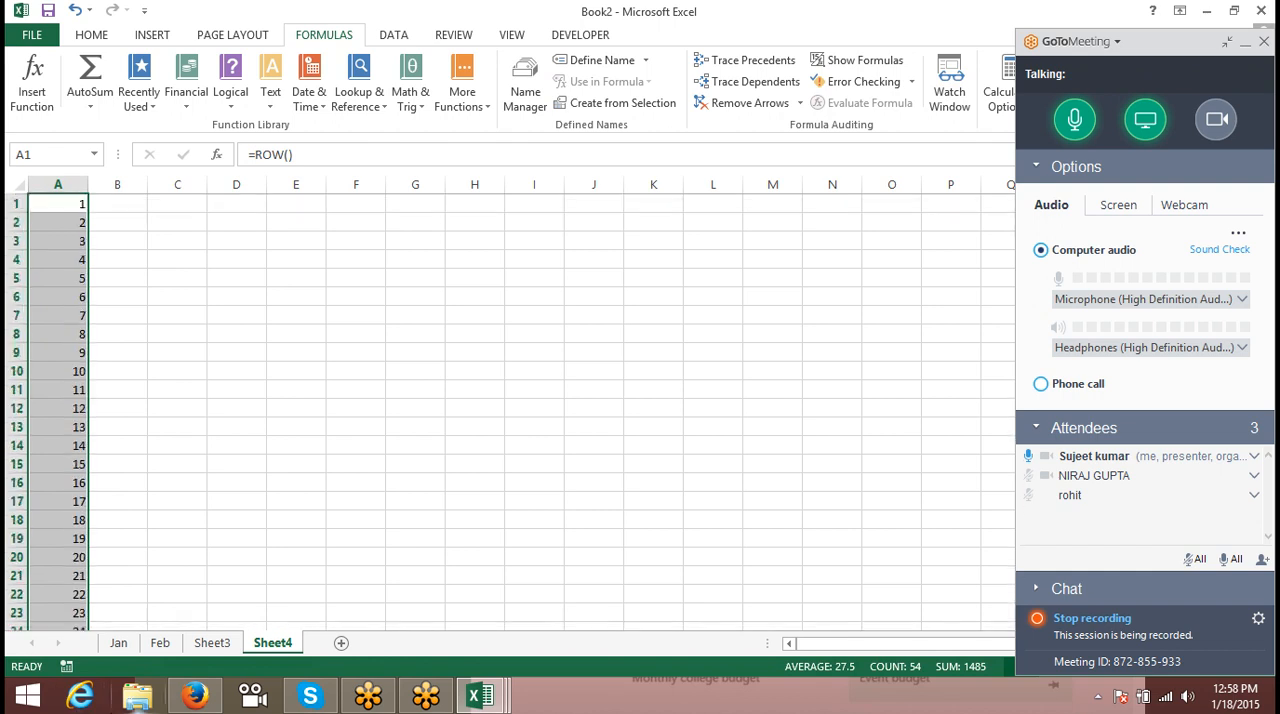
- Delete rows 6 to 18 from the sheet numbered with the ROW formula
left_click(40, 330)
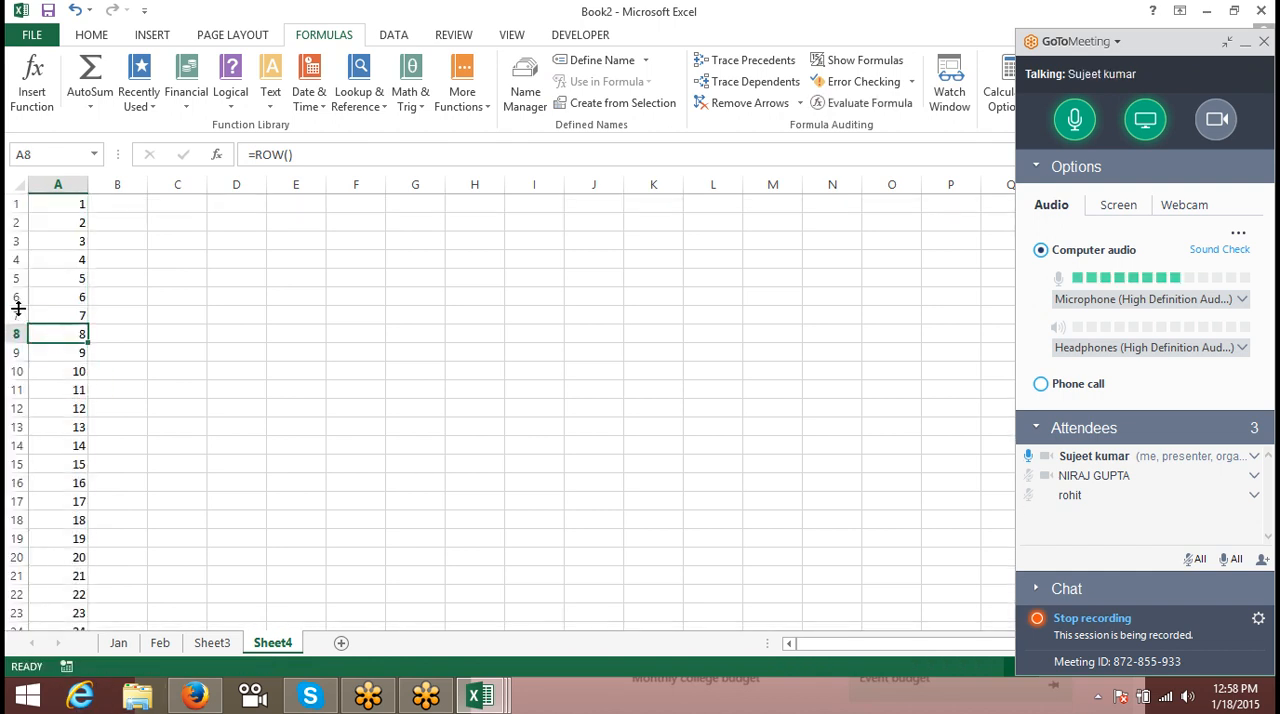
left_click_drag(15, 298, 30, 527)
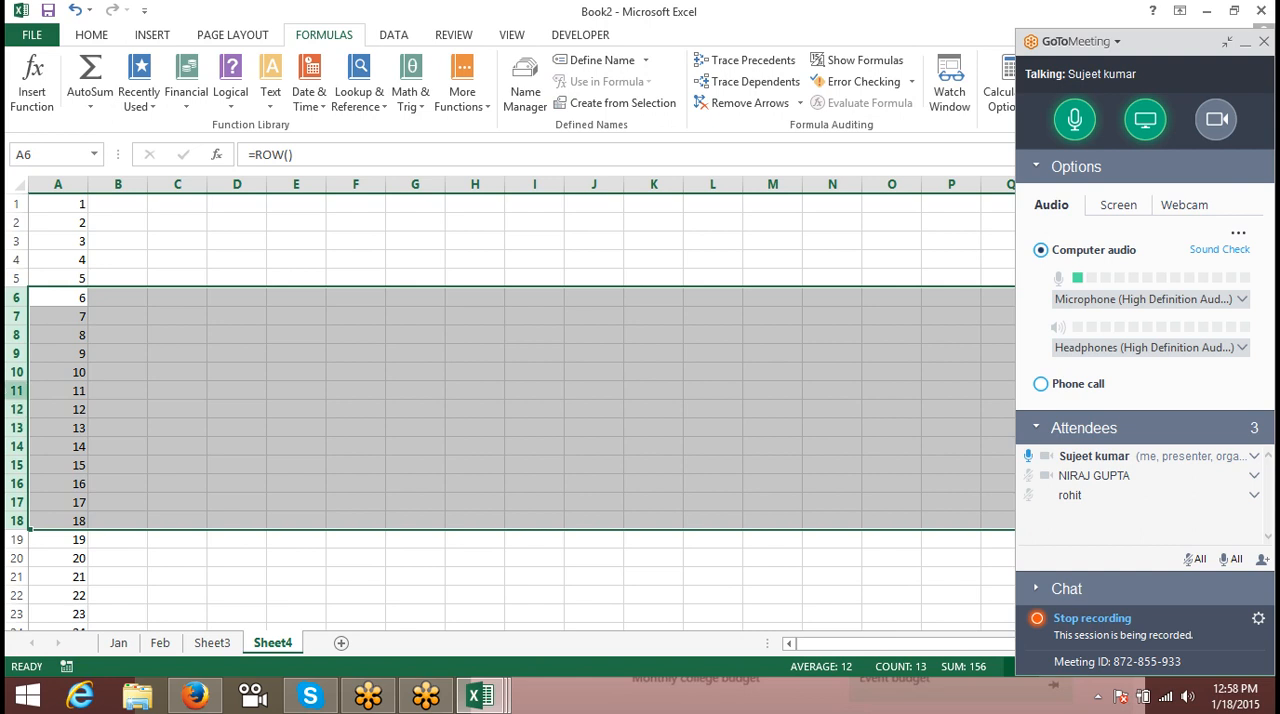
right_click(14, 338)
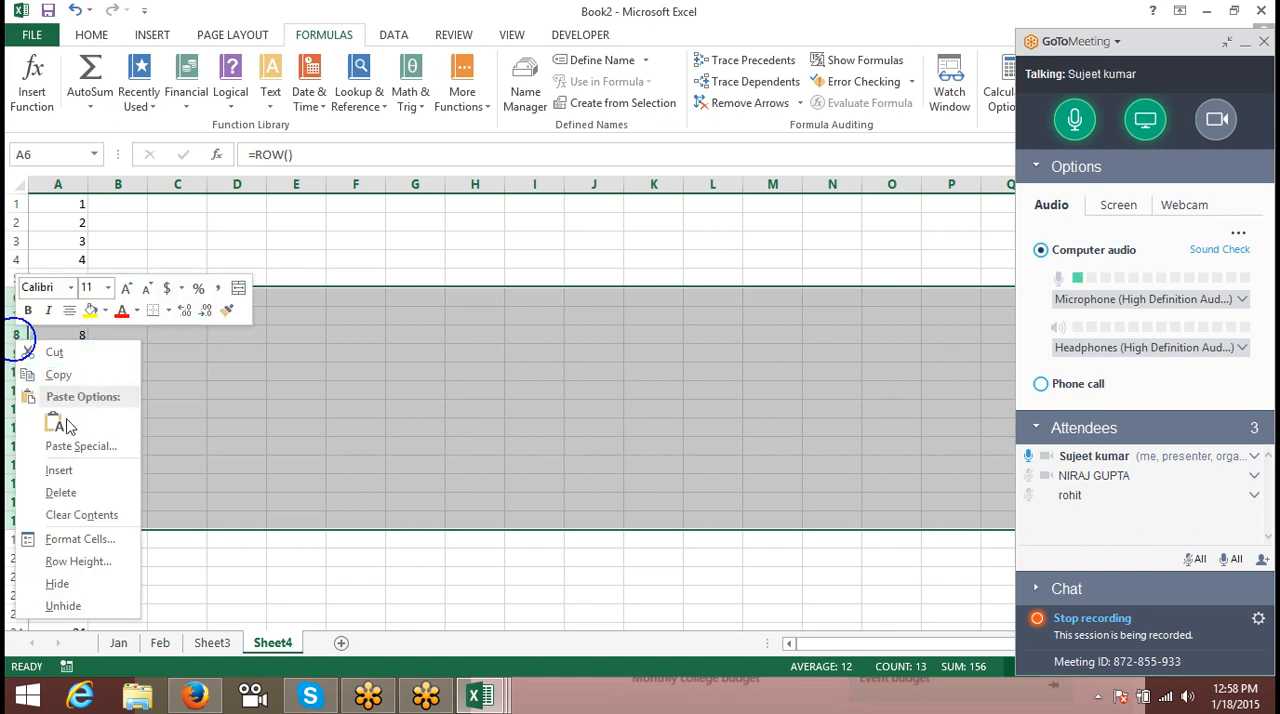
left_click(86, 492)
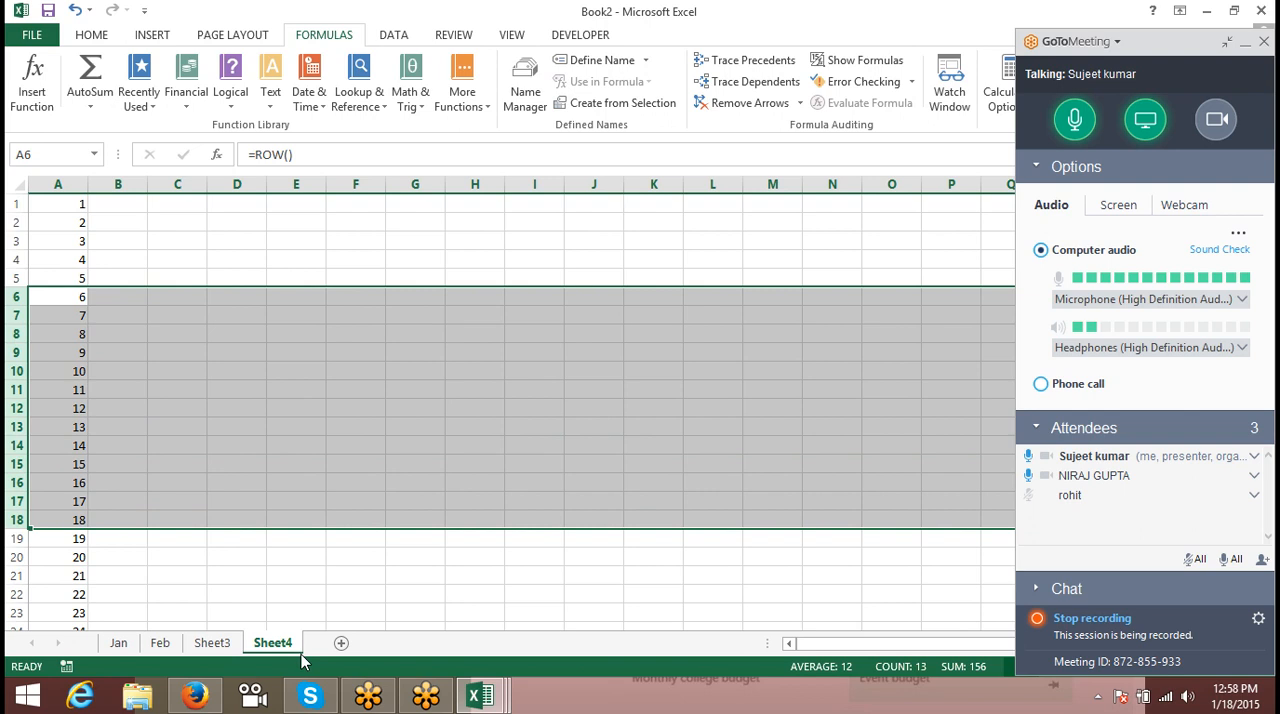
- Build a constant number series from 1 to 20 down column A of a new worksheet, starting with 1 and 2
left_click(341, 643)
type("1")
left_click(103, 299)
left_click(74, 203)
type("2")
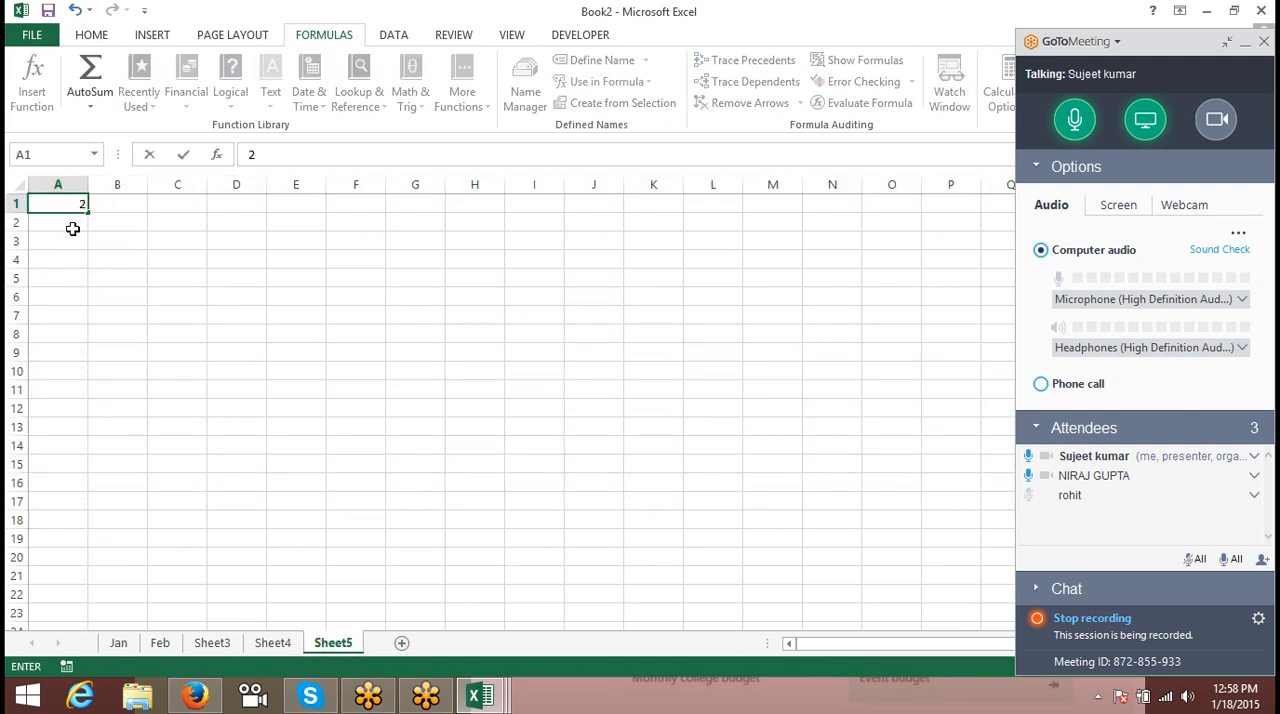
key("Escape")
left_click(71, 228)
type("2")
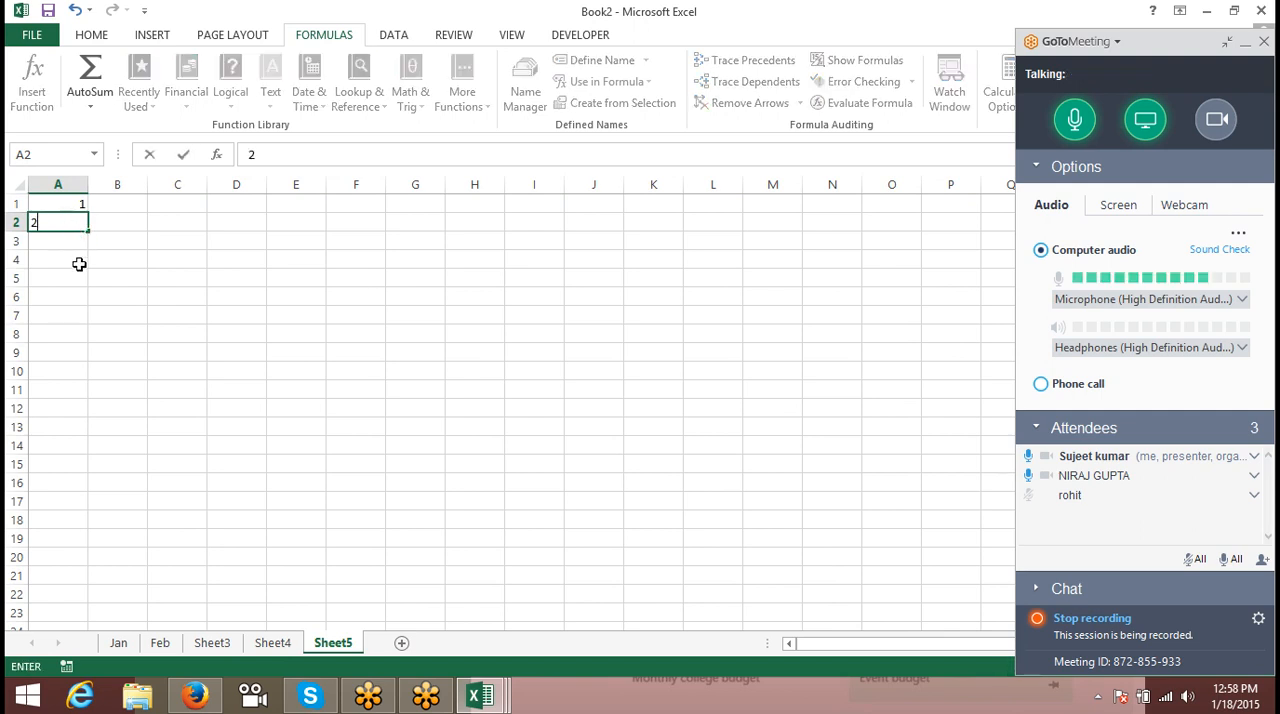
left_click(79, 263)
left_click_drag(80, 201, 92, 555)
- Delete rows 6 to 11 from the sheet holding the constant number series
left_click_drag(16, 297, 14, 390)
right_click(16, 358)
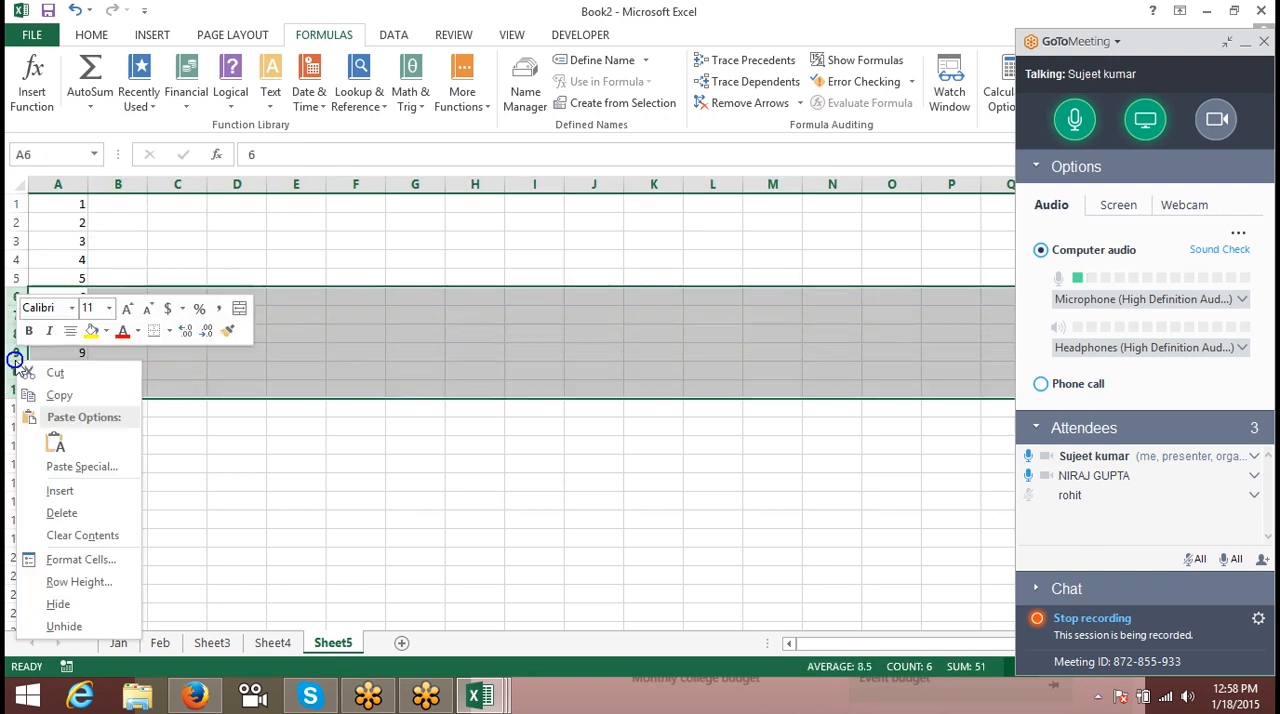
left_click(88, 516)
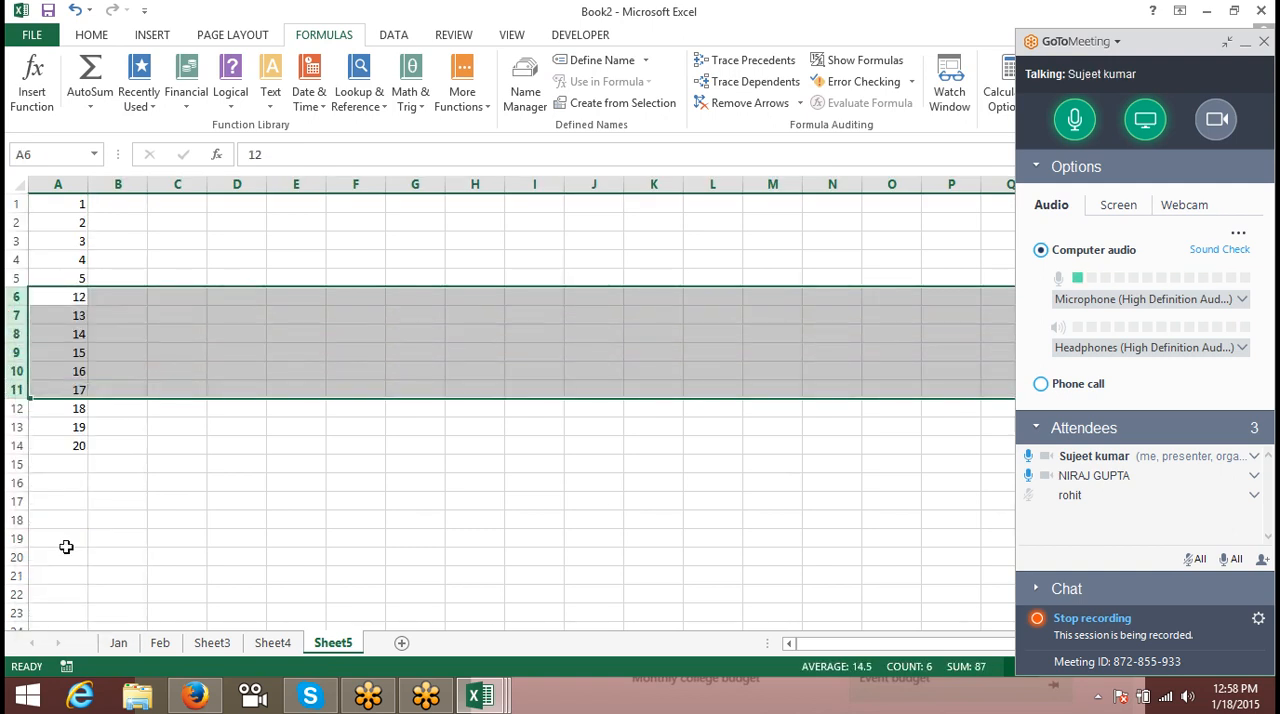
- Enter the header Sr in cell D7 of Sheet4
left_click(273, 645)
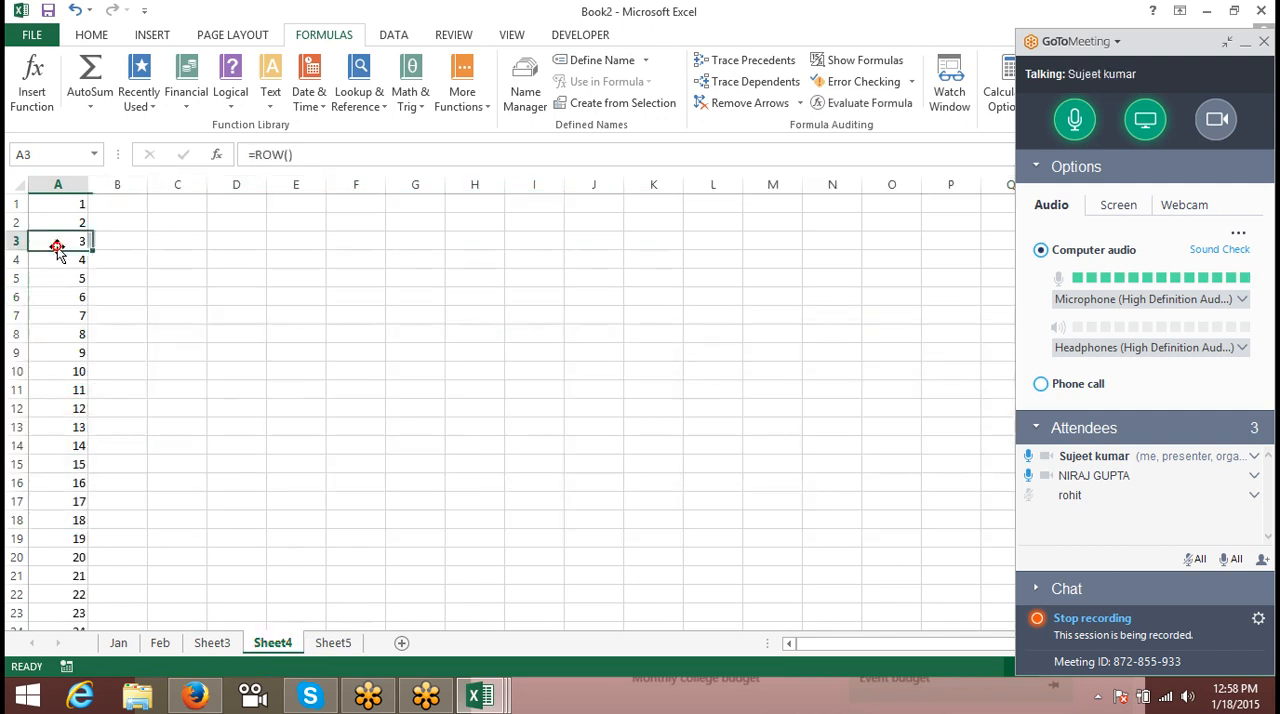
left_click(61, 184)
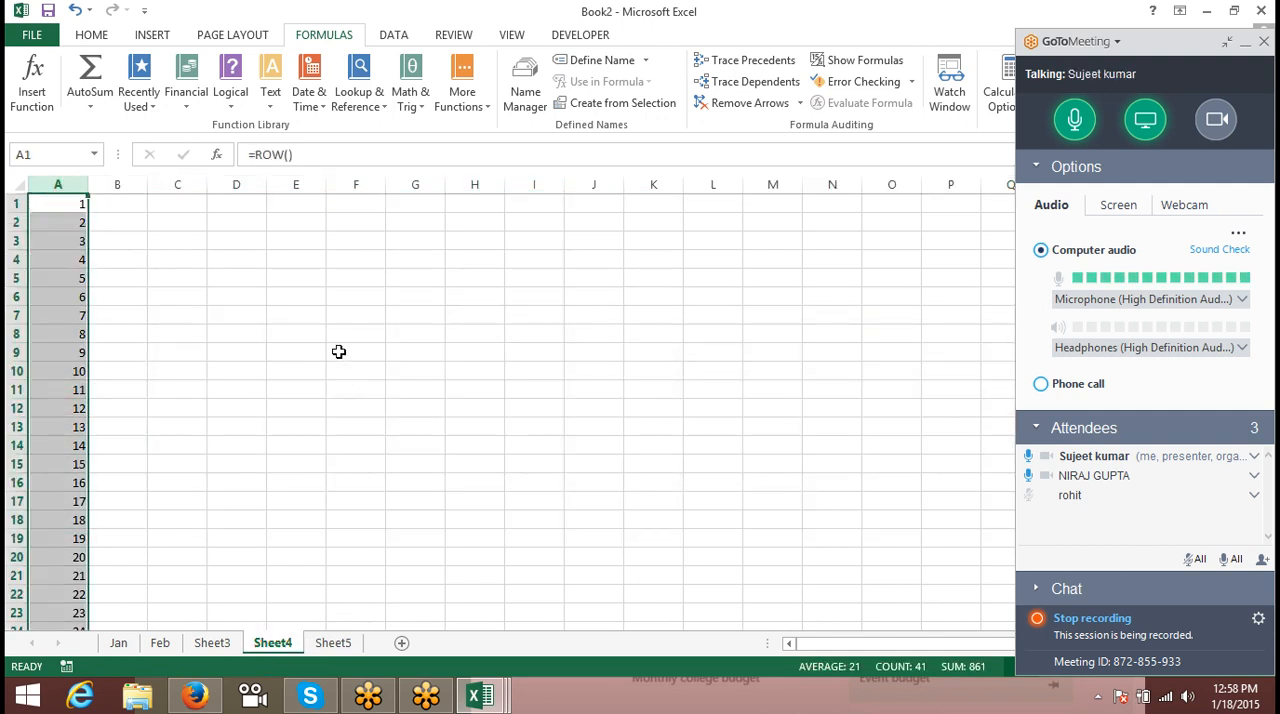
left_click(244, 310)
type("Sr")
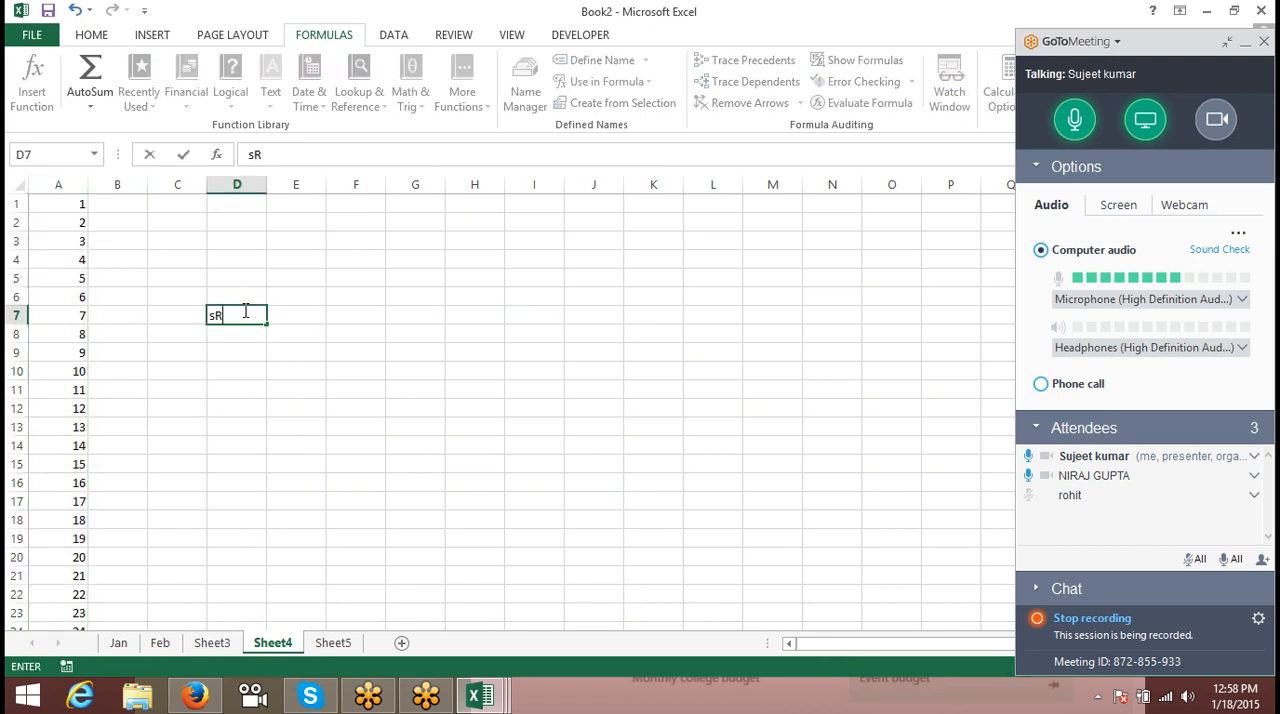
key("Return")
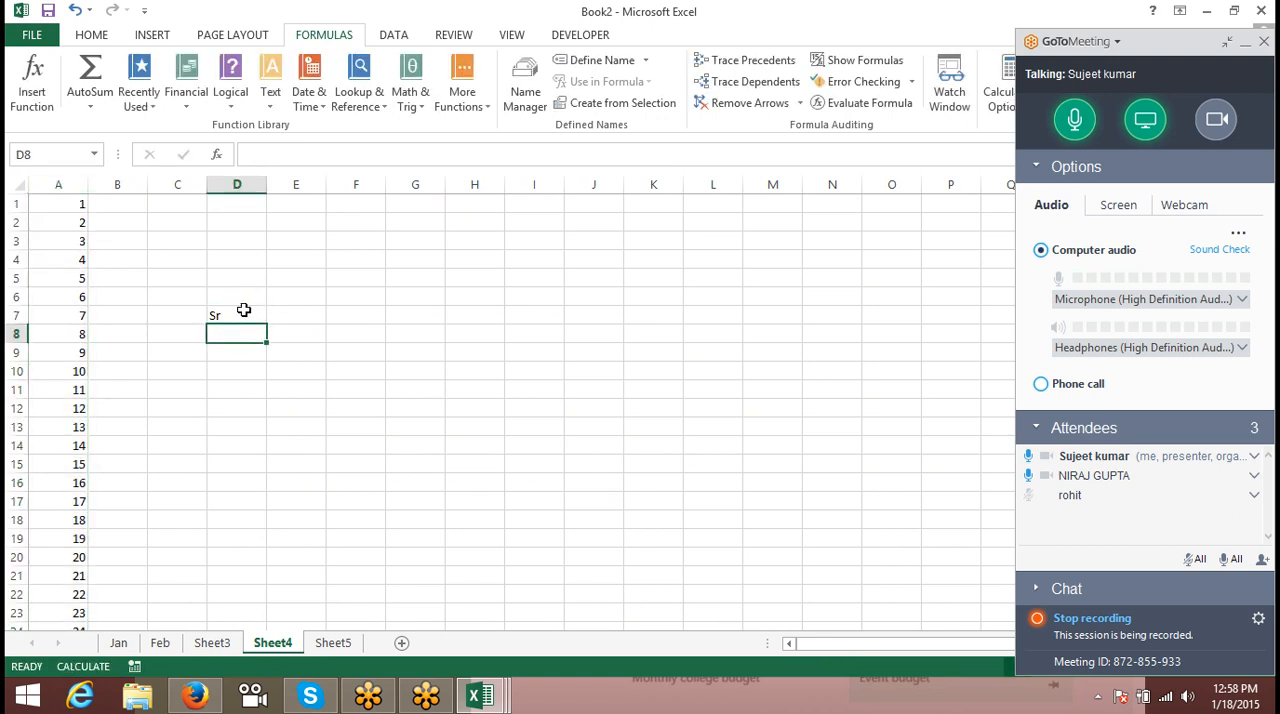
- Enter the formula =ROW() in cell D8 under the Sr header
type("=")
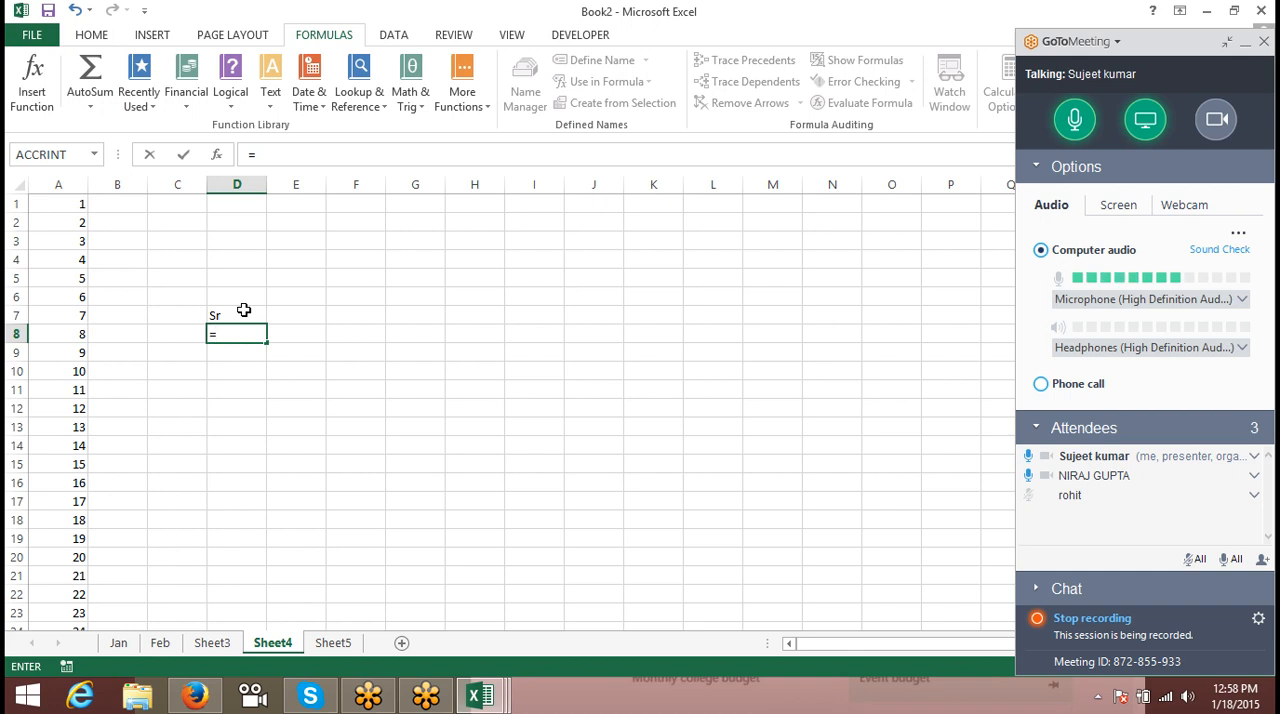
type("n")
key("BackSpace")
type("ro")
key("Down")
key("Down")
key("Down")
key("Down")
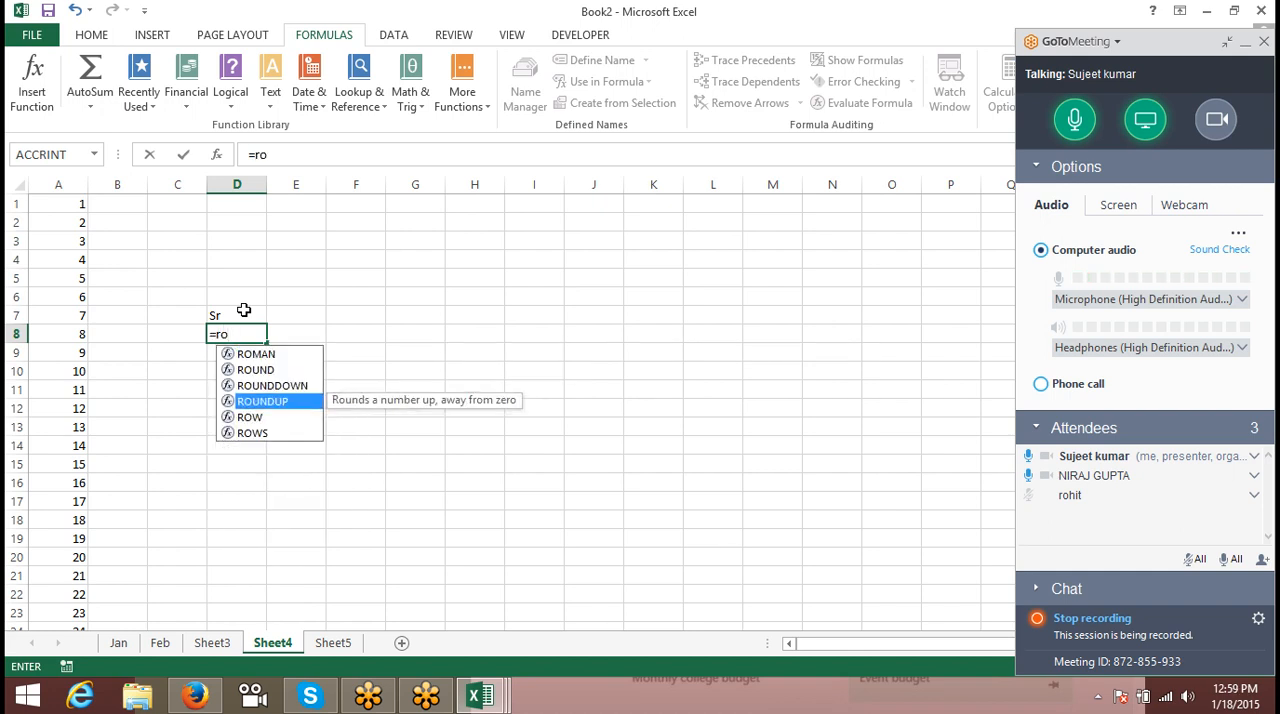
key("Tab")
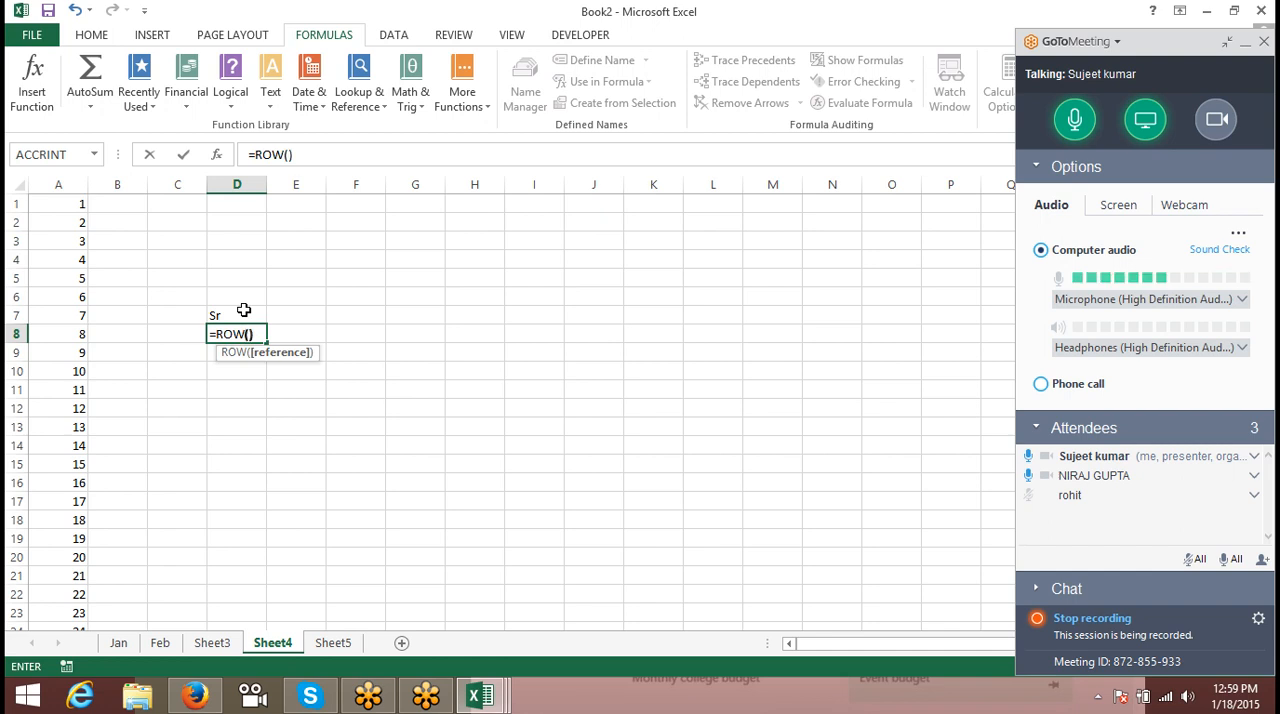
key("Return")
key("Up")
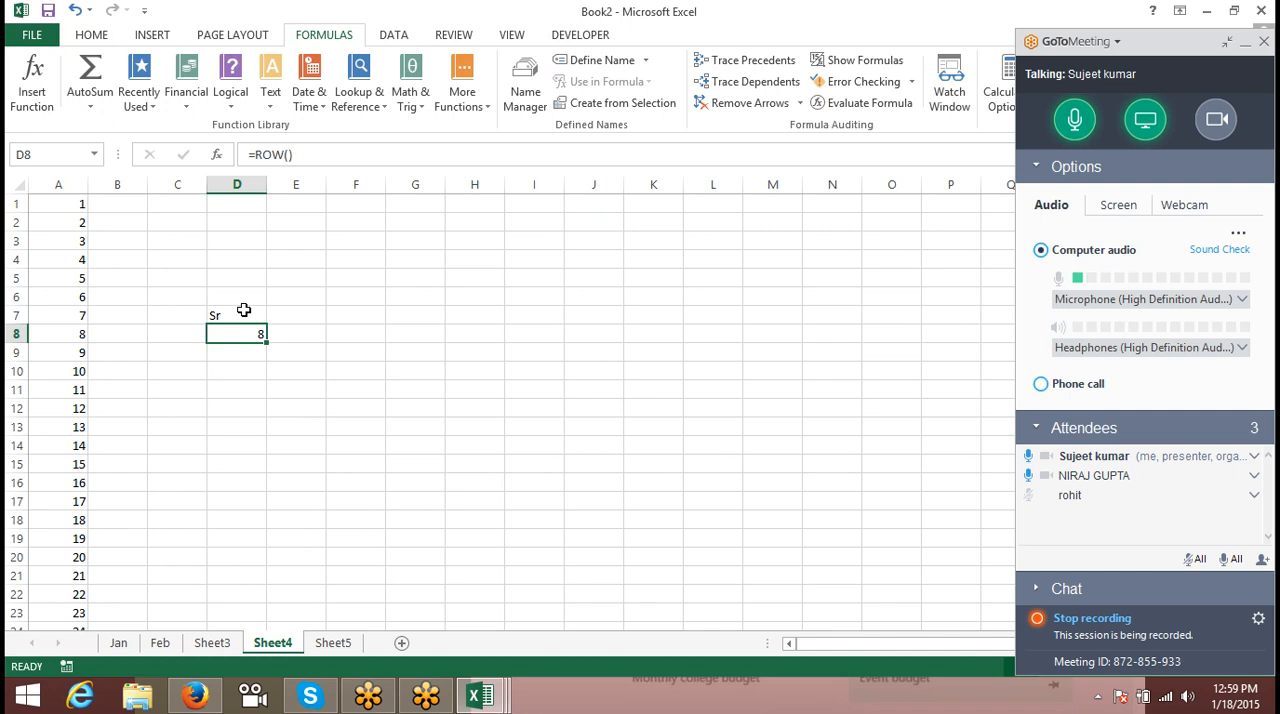
- Change the formula in D8 to =ROW()-7 and fill it down to D21
left_click(365, 148)
type("-1")
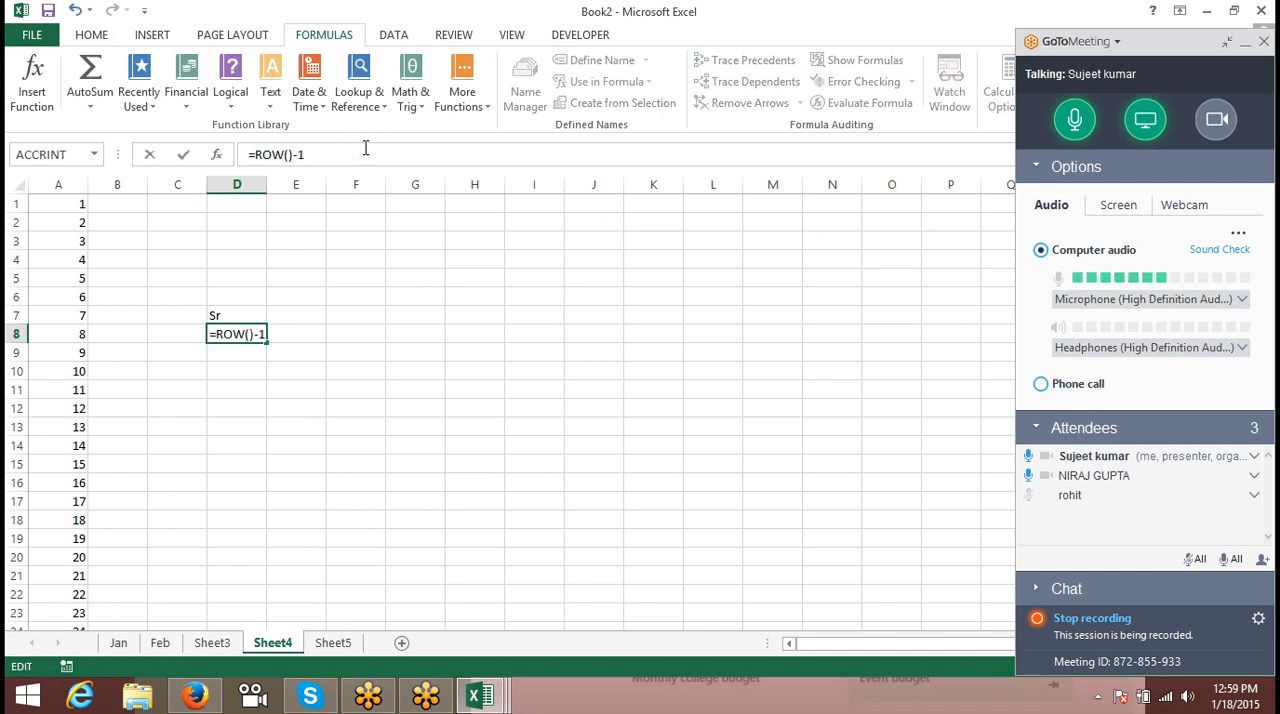
key("BackSpace")
type("7")
key("Return")
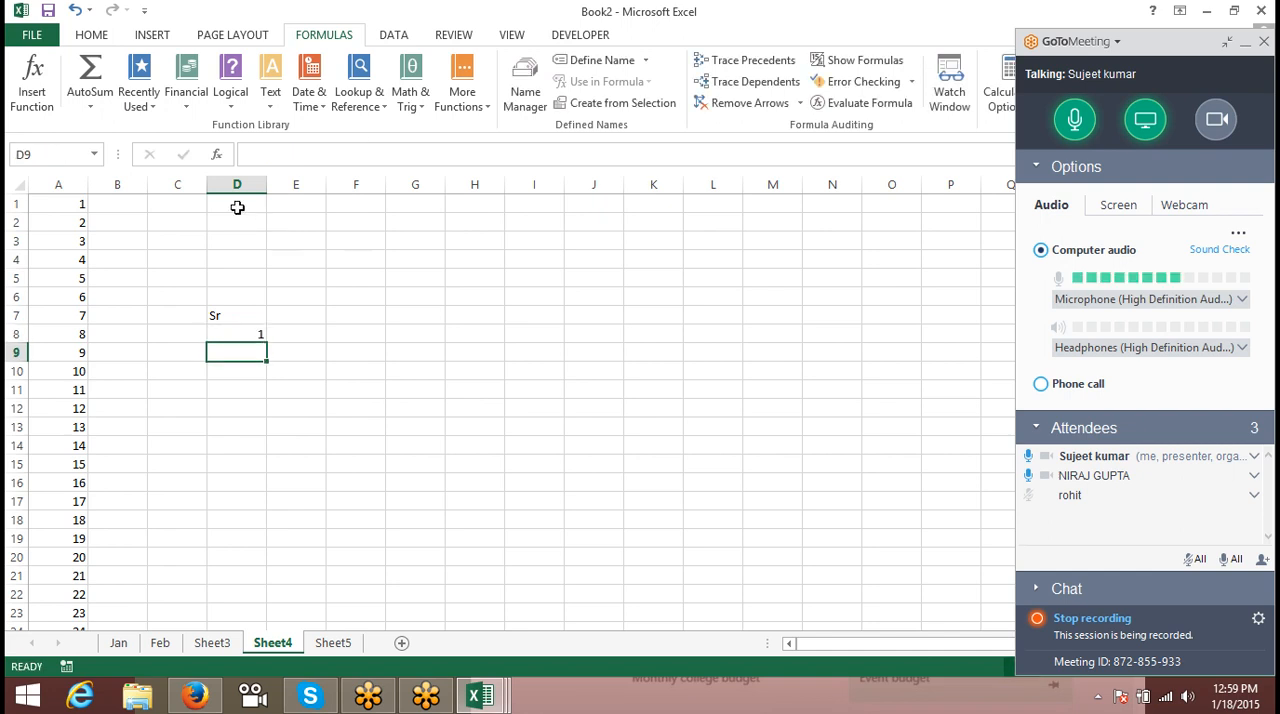
left_click(252, 336)
left_click_drag(265, 345, 240, 590)
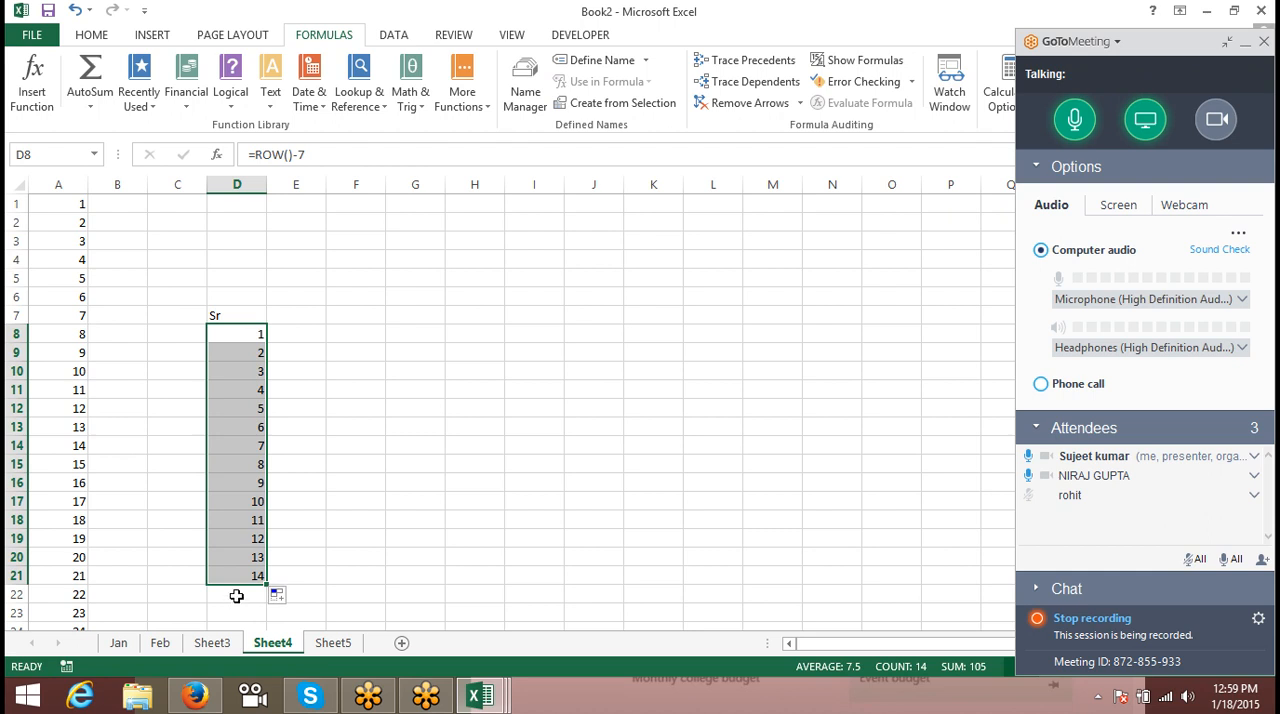
- Examine the serial number formulas in several cells of the range D9:D18
left_click(258, 465)
left_click(258, 427)
left_click(250, 390)
left_click(245, 352)
scroll(250, 367, "down", 2)
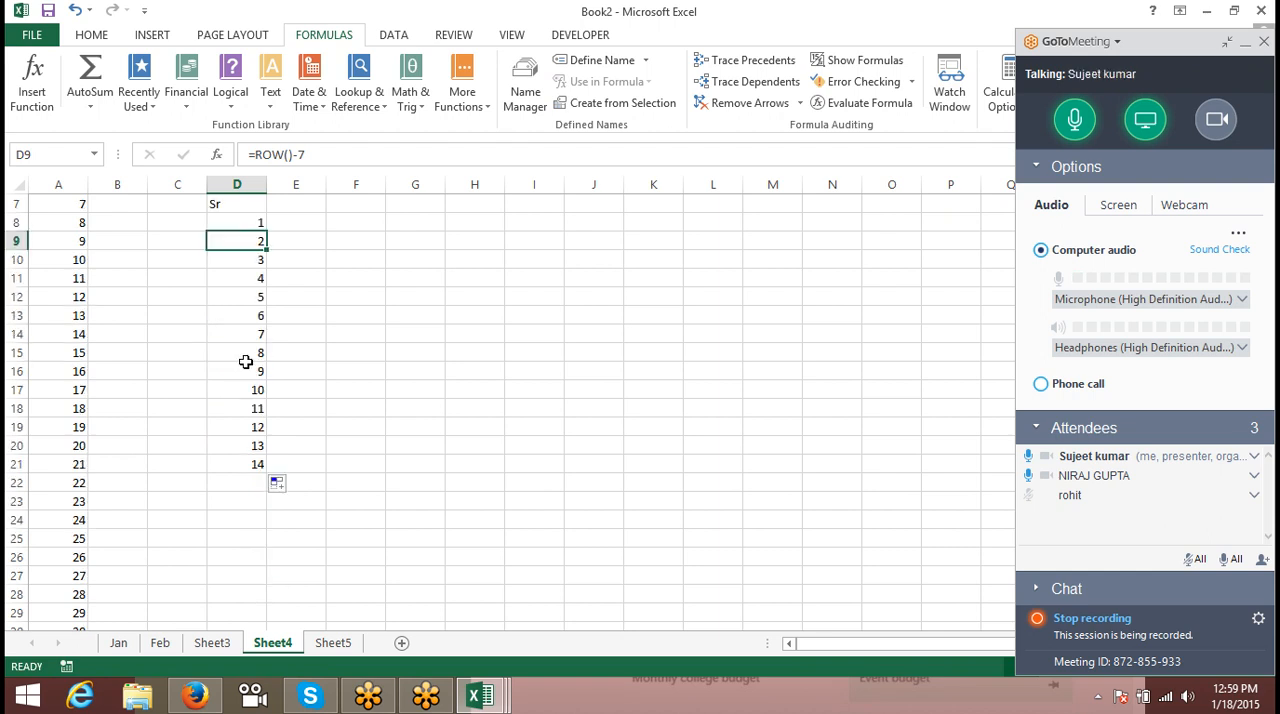
left_click(250, 410)
scroll(250, 434, "up", 2)
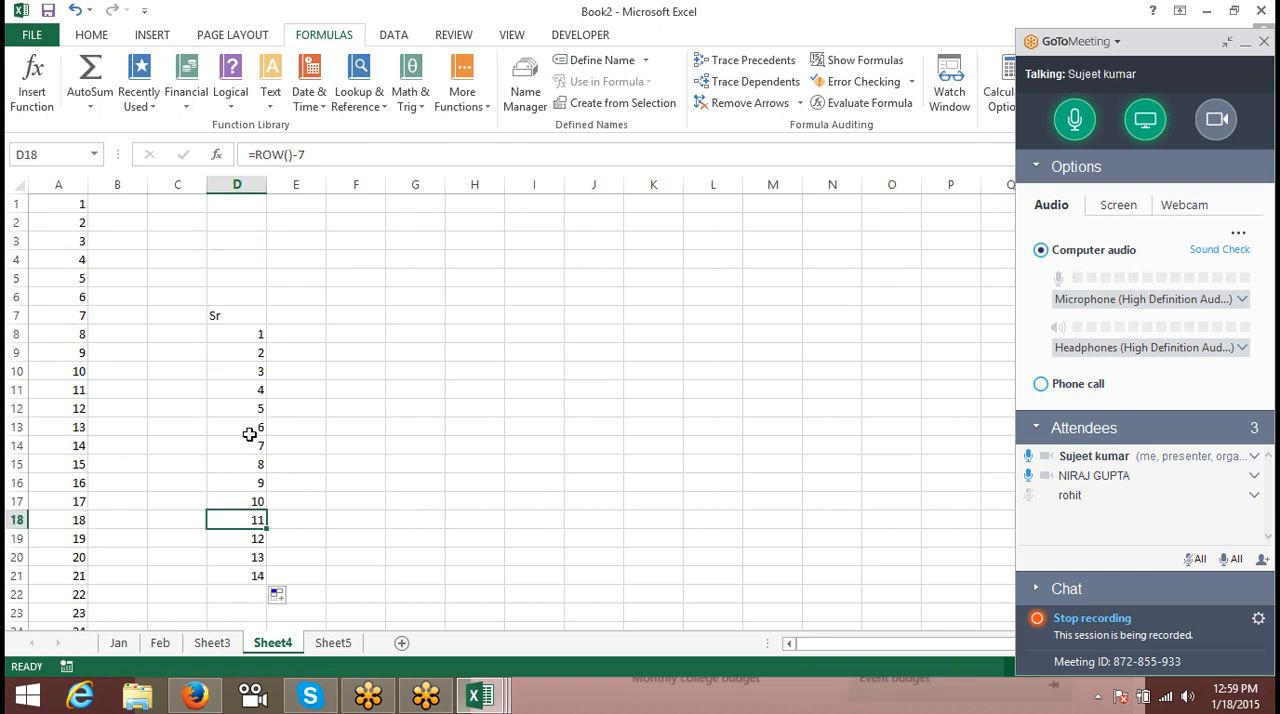
left_click_drag(253, 354, 253, 522)
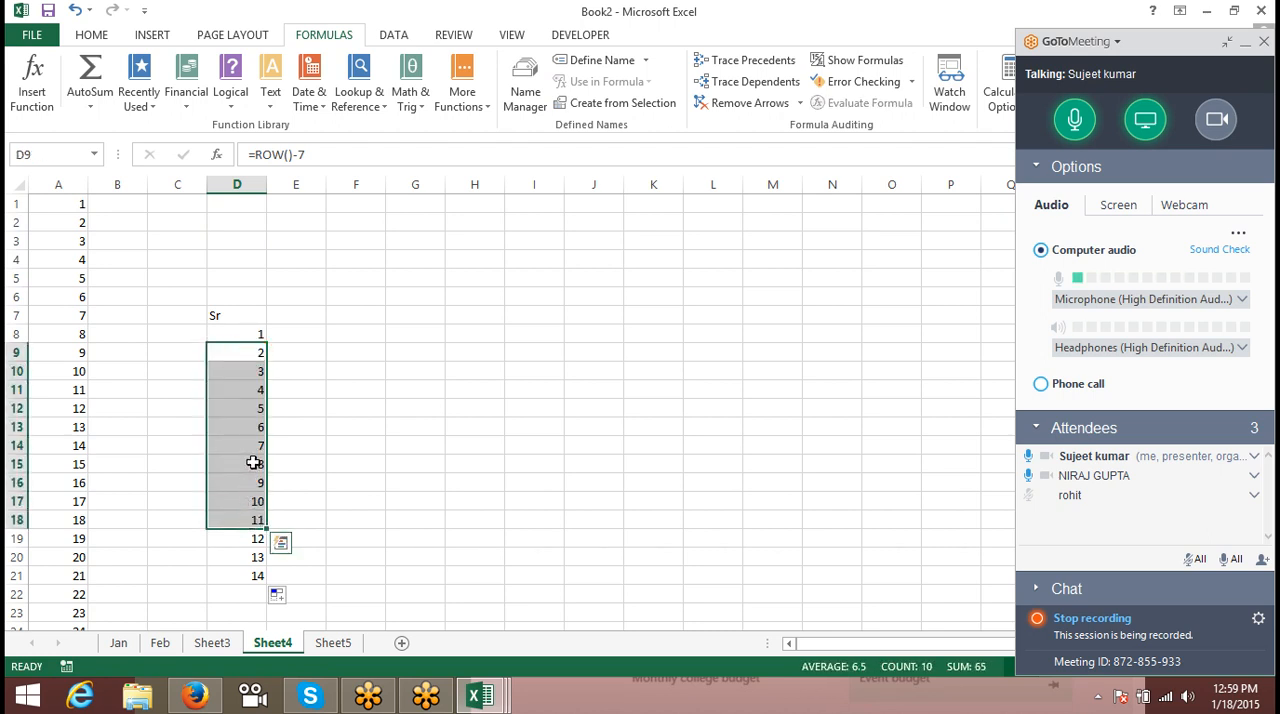
- Enter the formula =ROWS(I3:K15) in cell G6
left_click(398, 297)
type("ow")
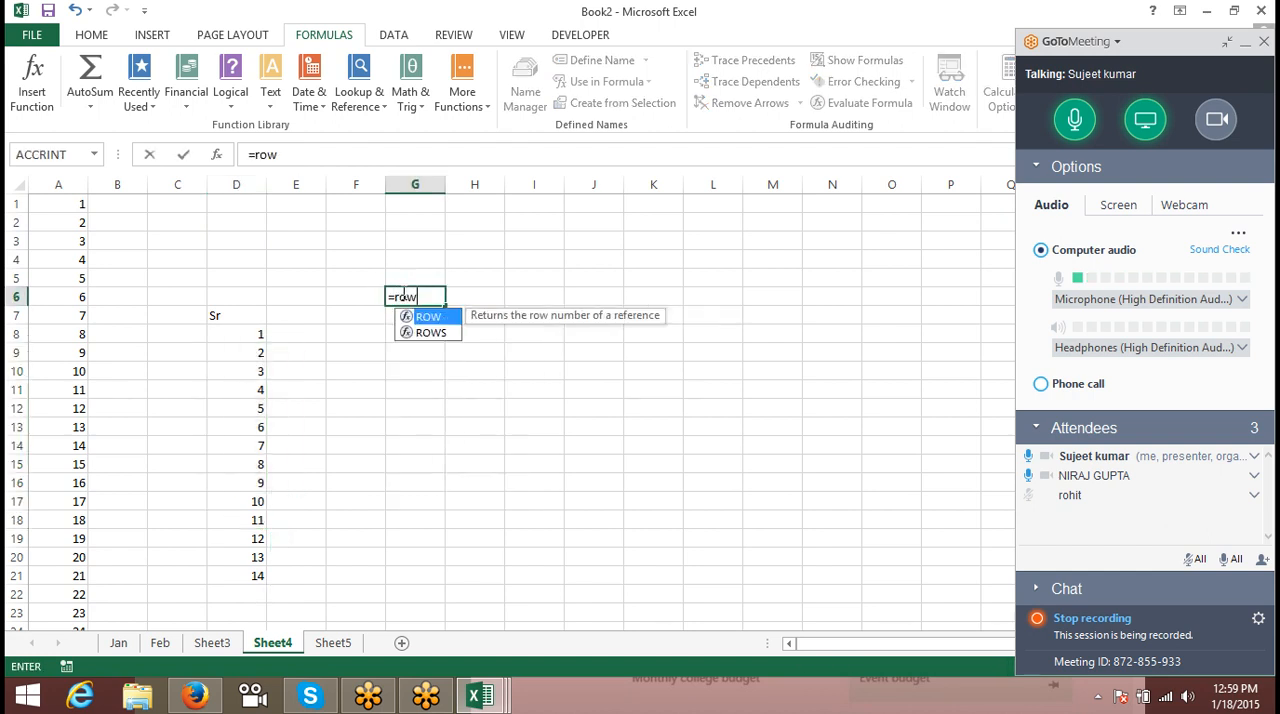
key("Down")
key("Tab")
left_click(550, 240)
left_click_drag(550, 240, 648, 466)
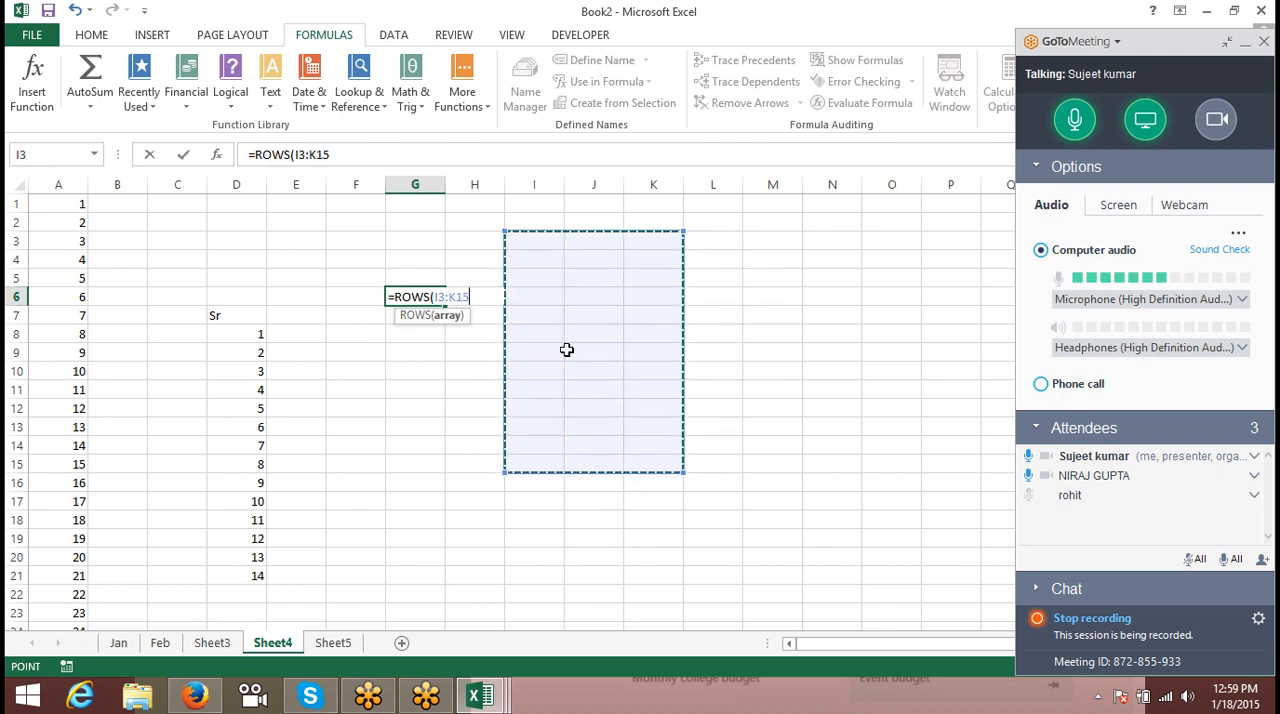
type(")")
key("Return")
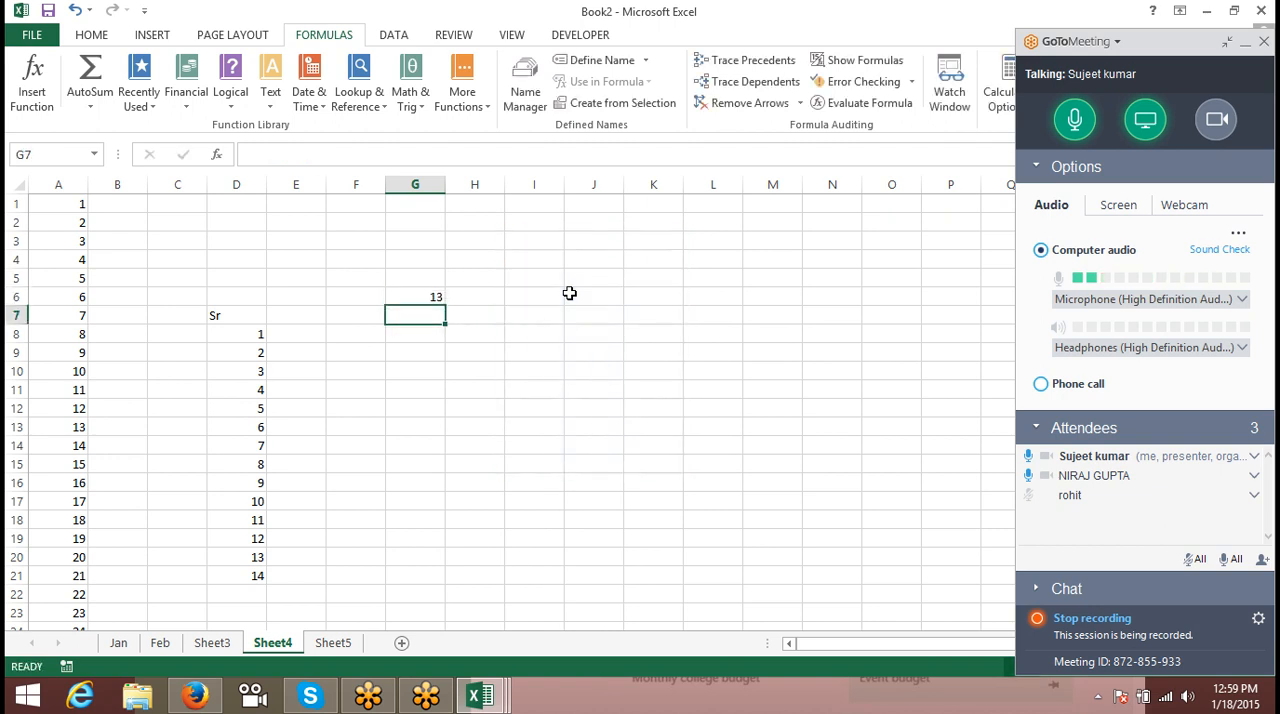
- Enter the formula =COLUMNS(J10:P10) in cell G10
key("Down")
key("Down")
key("Down")
type("=col")
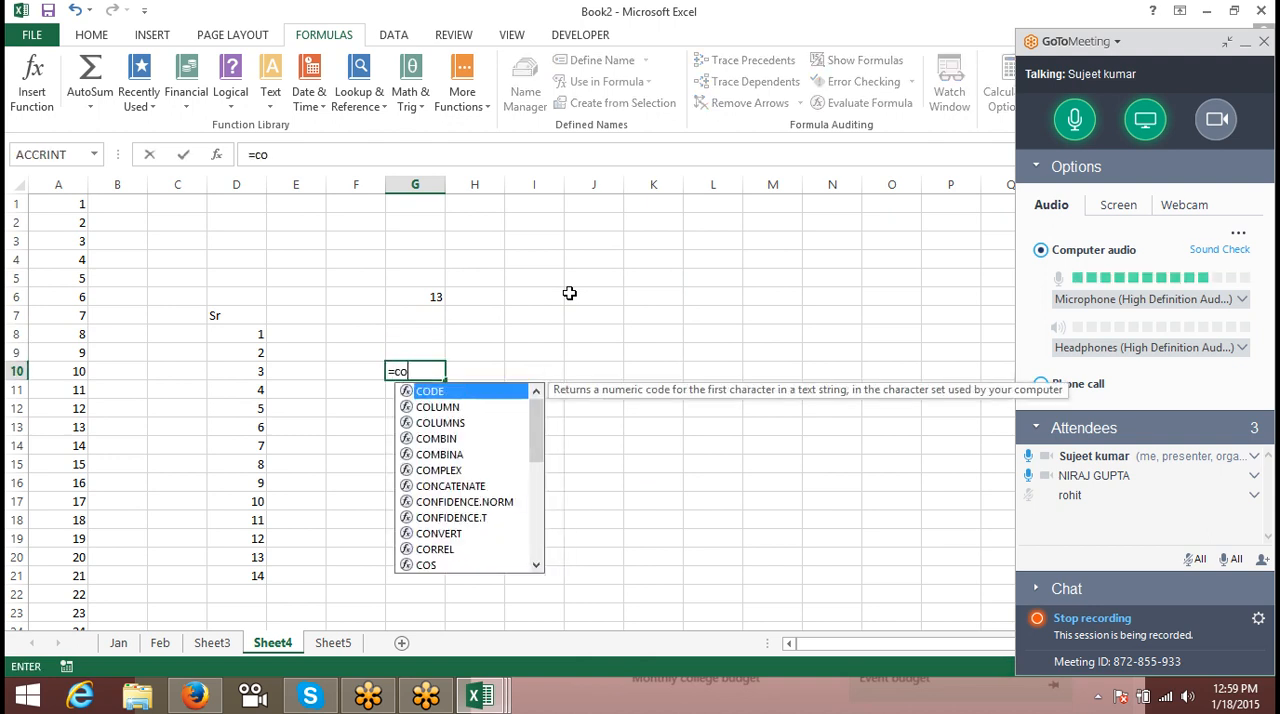
key("Down")
key("Tab")
key("Right")
key("Right")
key("Right")
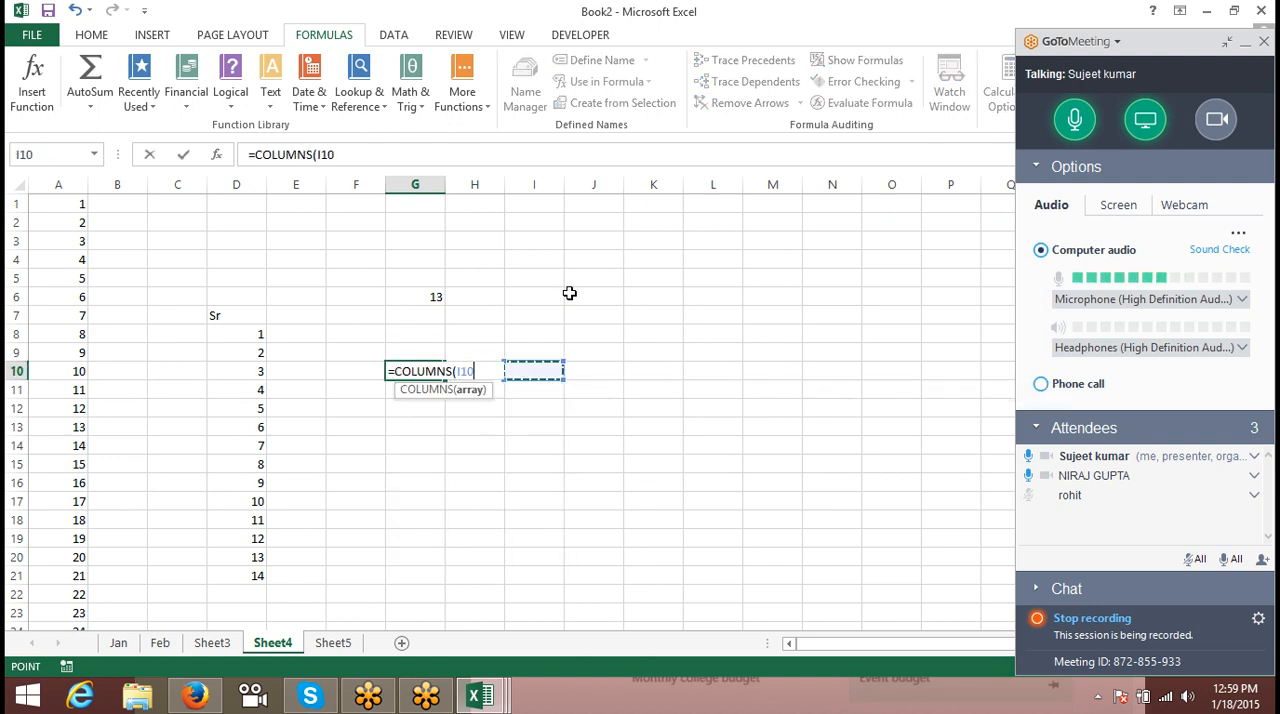
key("shift+Right")
key("shift+Right")
key("shift+Right")
key("shift+Right")
key("shift+Right")
key("shift+Right")
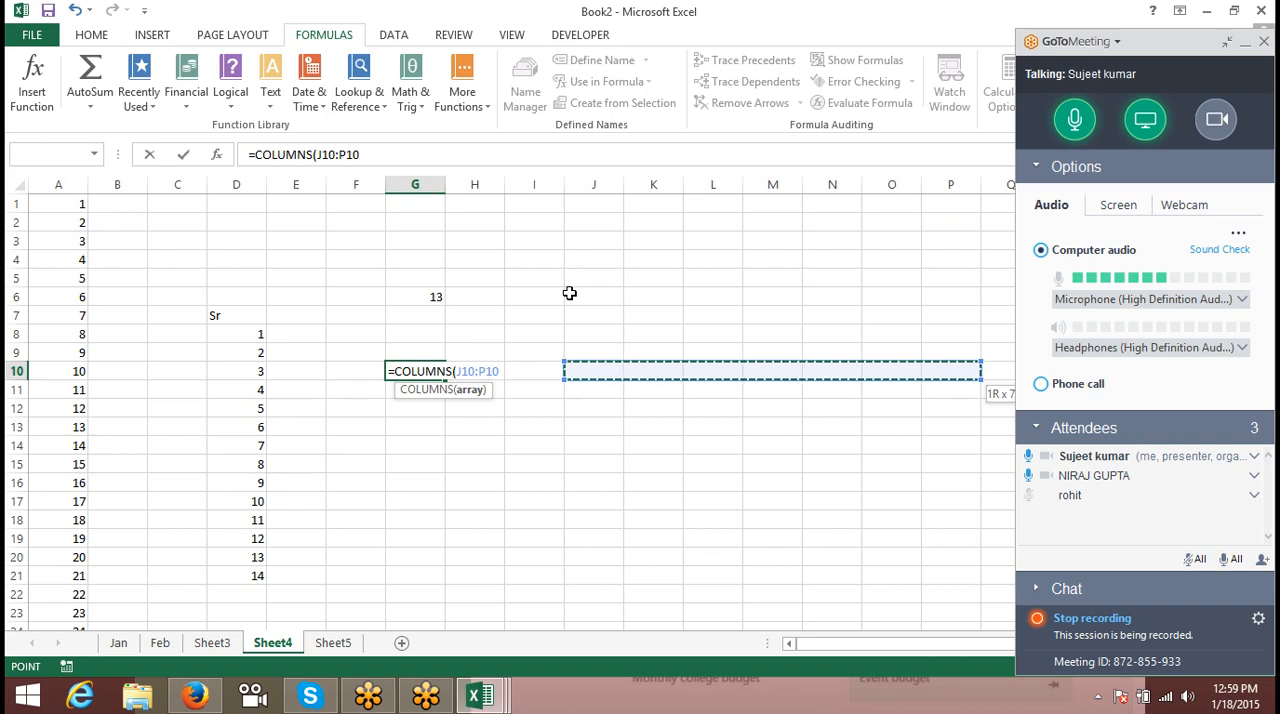
key("Return")
key("Up")
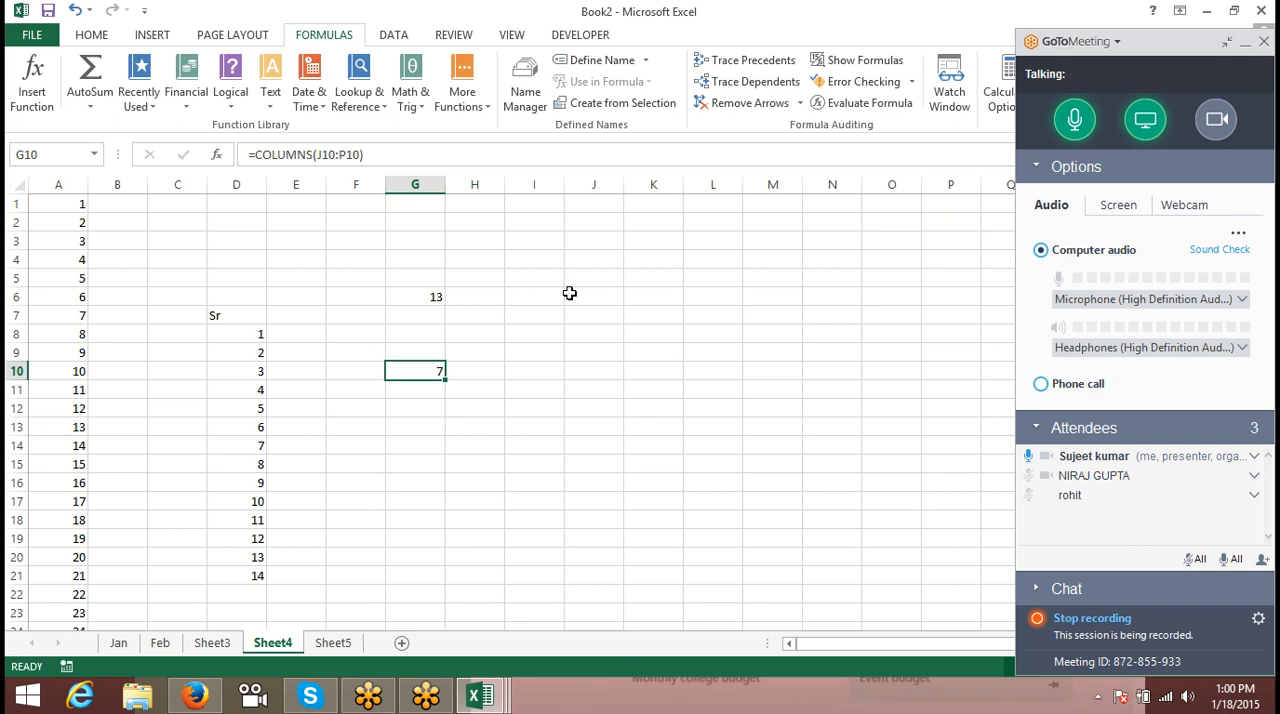
key("Up")
key("Up")
key("Up")
key("Up")
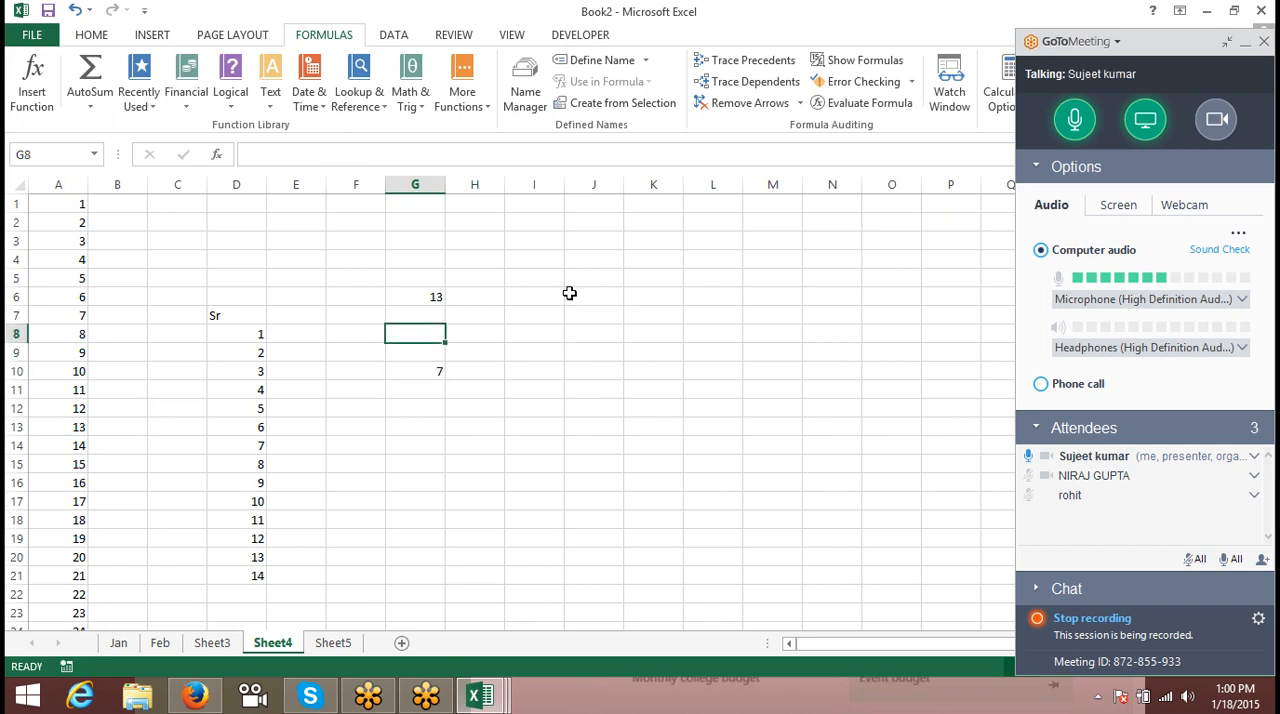
key("Down")
key("Down")
key("Down")
key("Down")
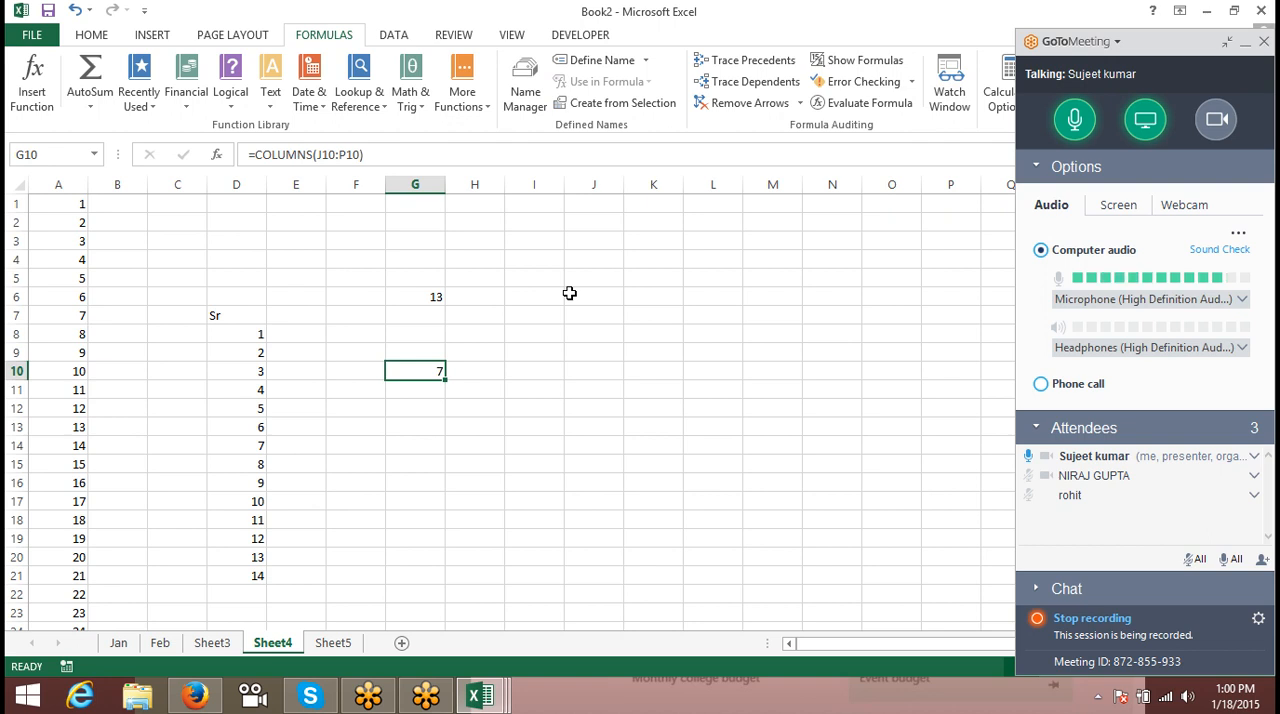
- Switch to the Data workbook and insert a blank PivotTable on a new worksheet from the selected employee data in columns A to H
left_click(480, 695)
left_click(408, 612)
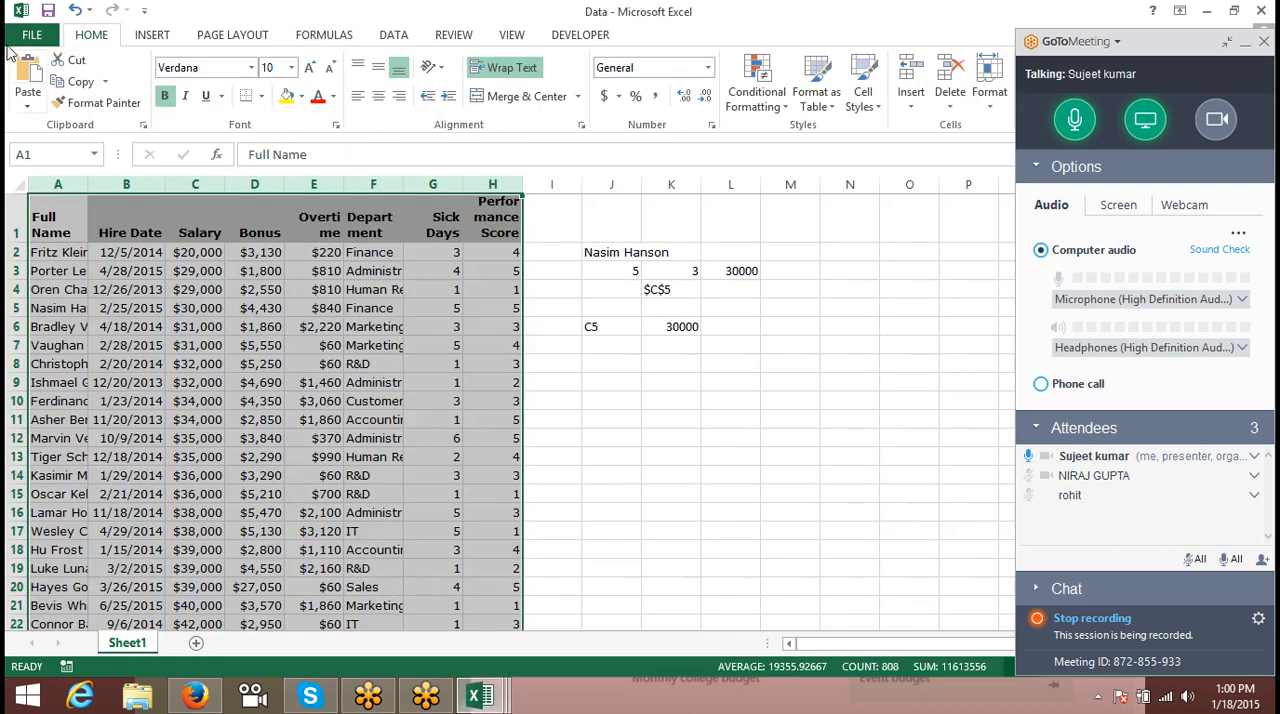
left_click(152, 35)
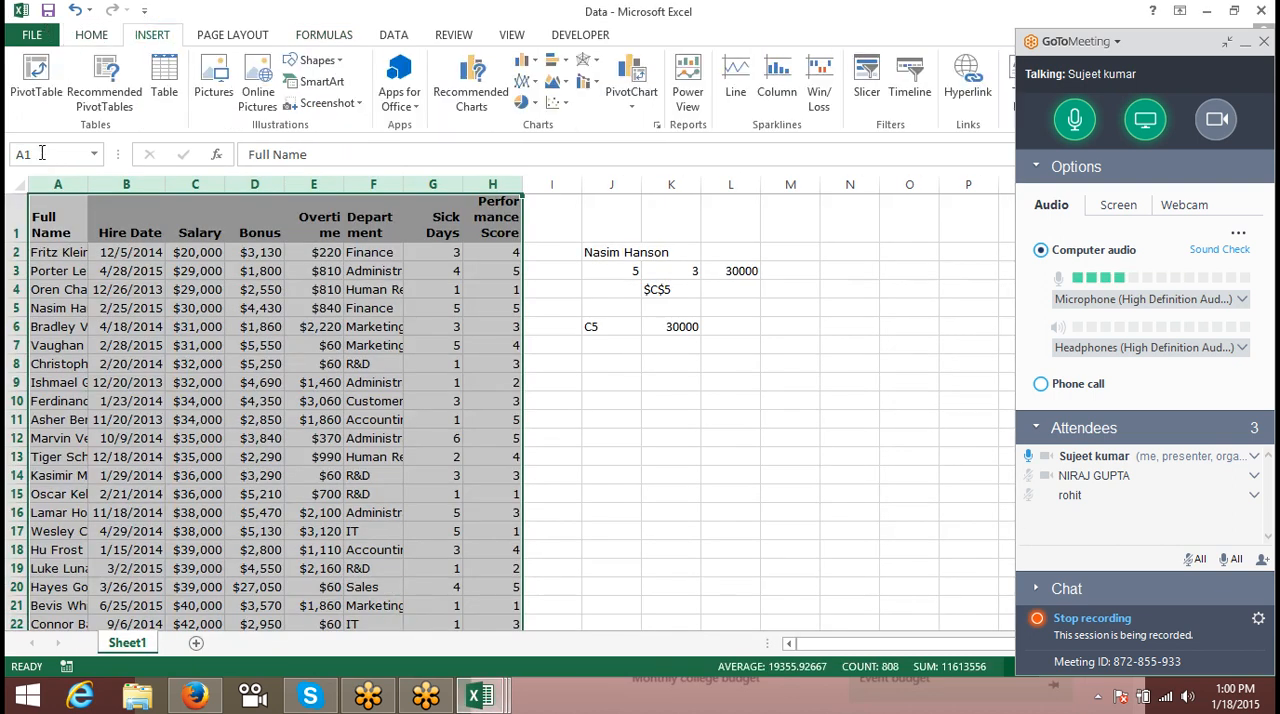
left_click(36, 80)
left_click(747, 449)
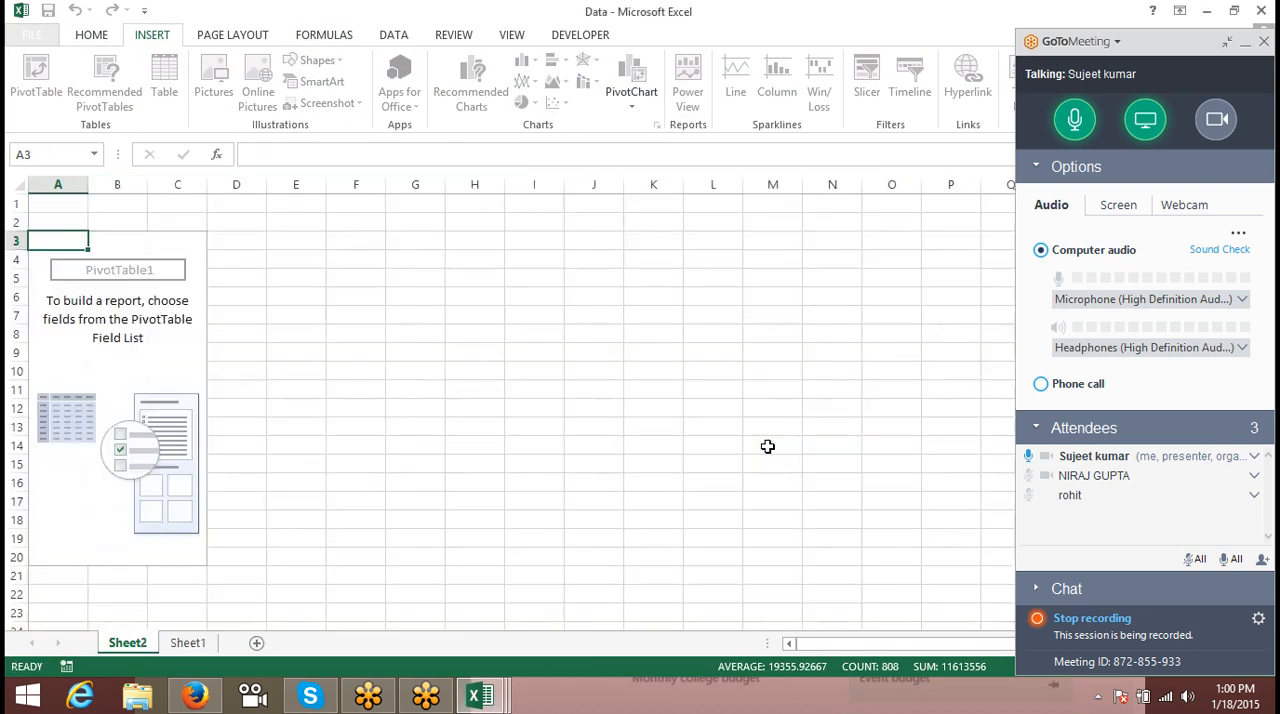
left_click(114, 290)
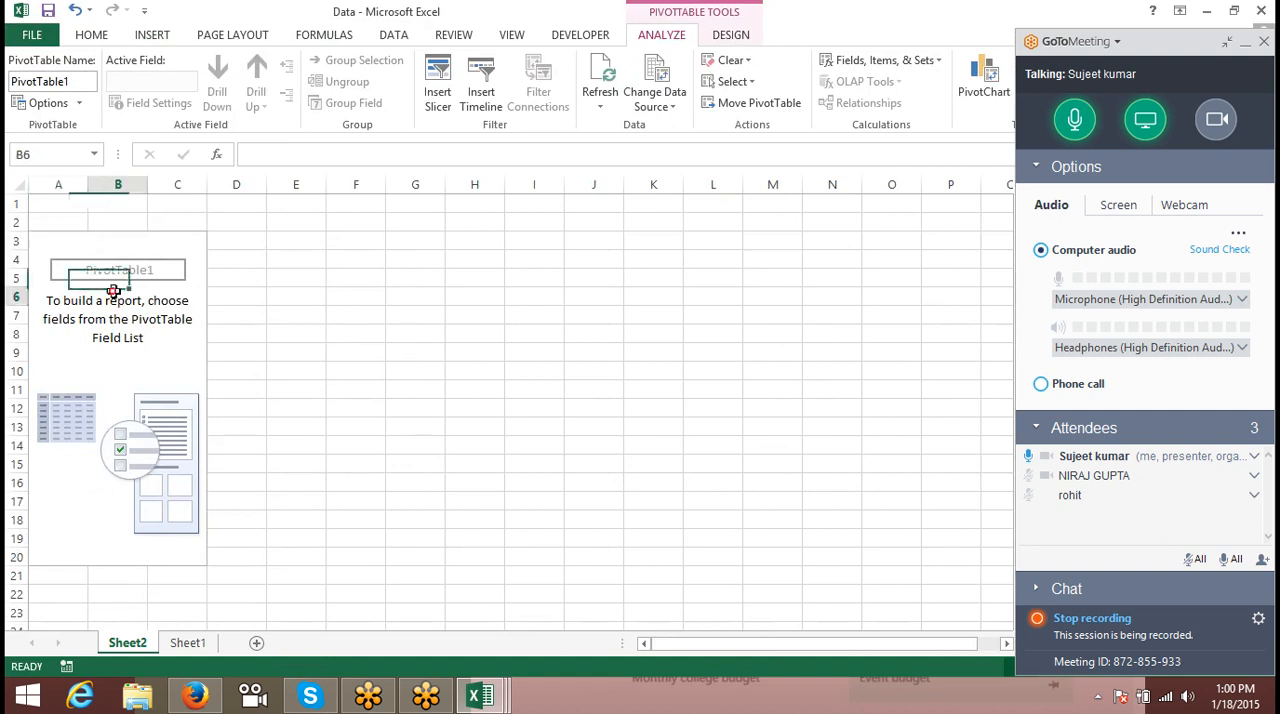
- Build the PivotTable with Department as the row field and the count of Salary as the values
left_click(1245, 42)
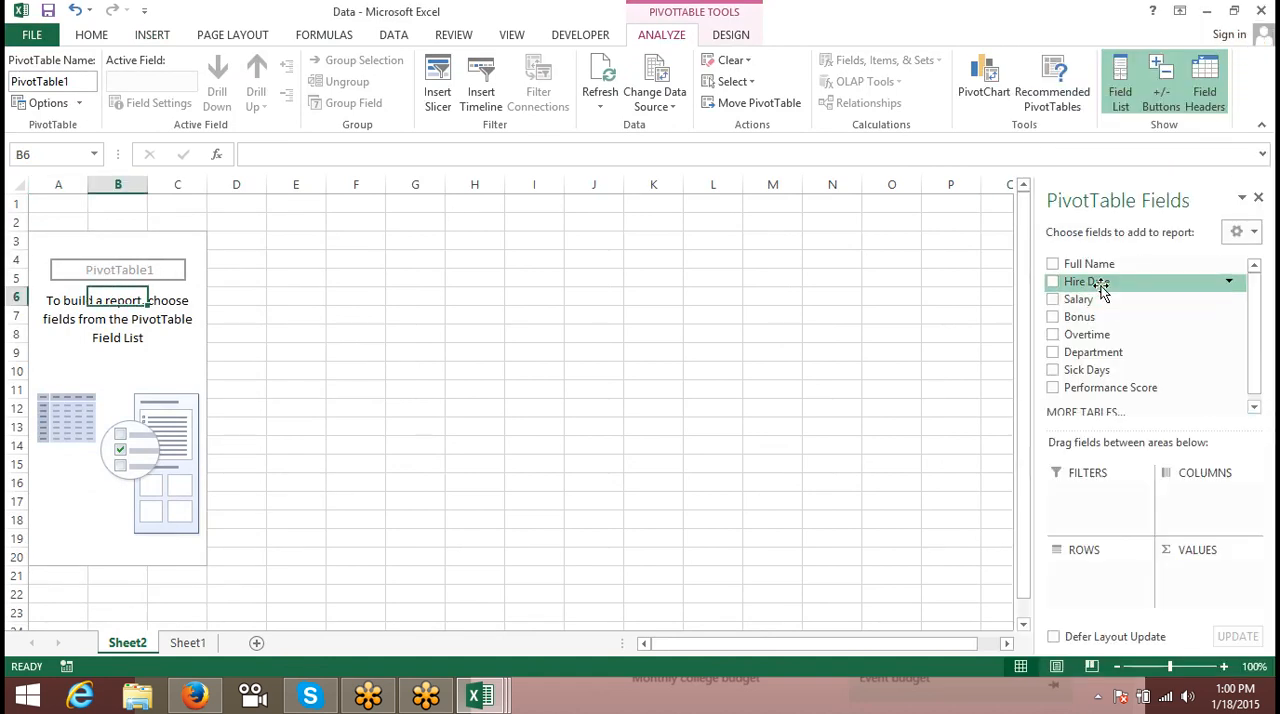
left_click_drag(1100, 265, 1115, 592)
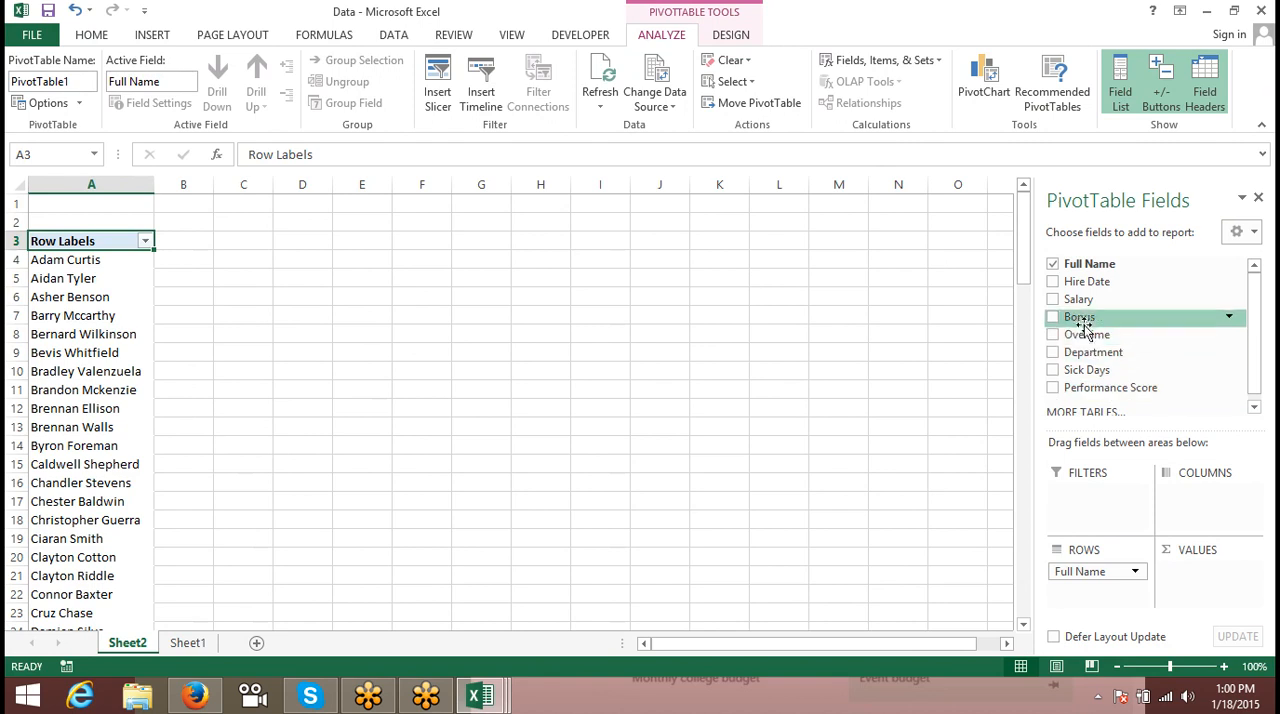
mouse_move(1095, 572)
left_mouse_down()
mouse_move(1148, 410)
mouse_move(1150, 338)
mouse_move(1137, 371)
mouse_move(1152, 436)
mouse_move(1089, 583)
mouse_move(1110, 580)
left_mouse_up()
left_click_drag(1078, 299, 1208, 580)
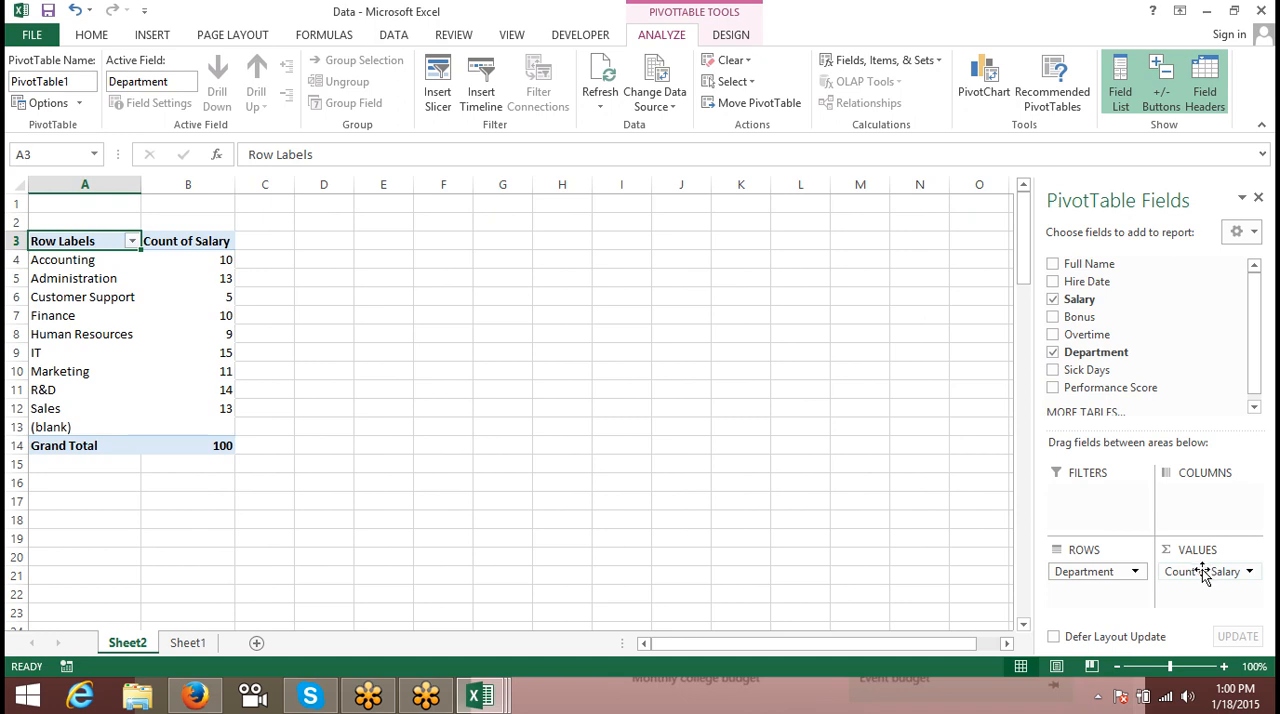
left_click(476, 310)
left_click(403, 258)
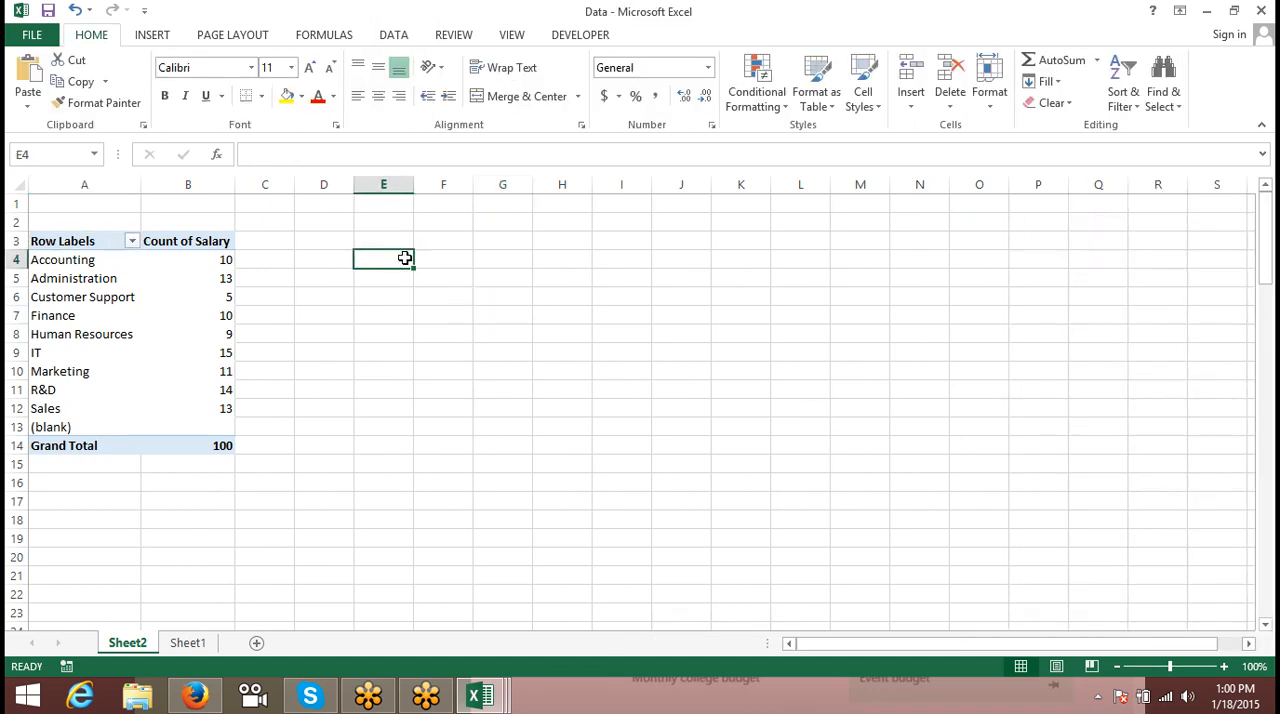
type("=")
left_click(183, 261)
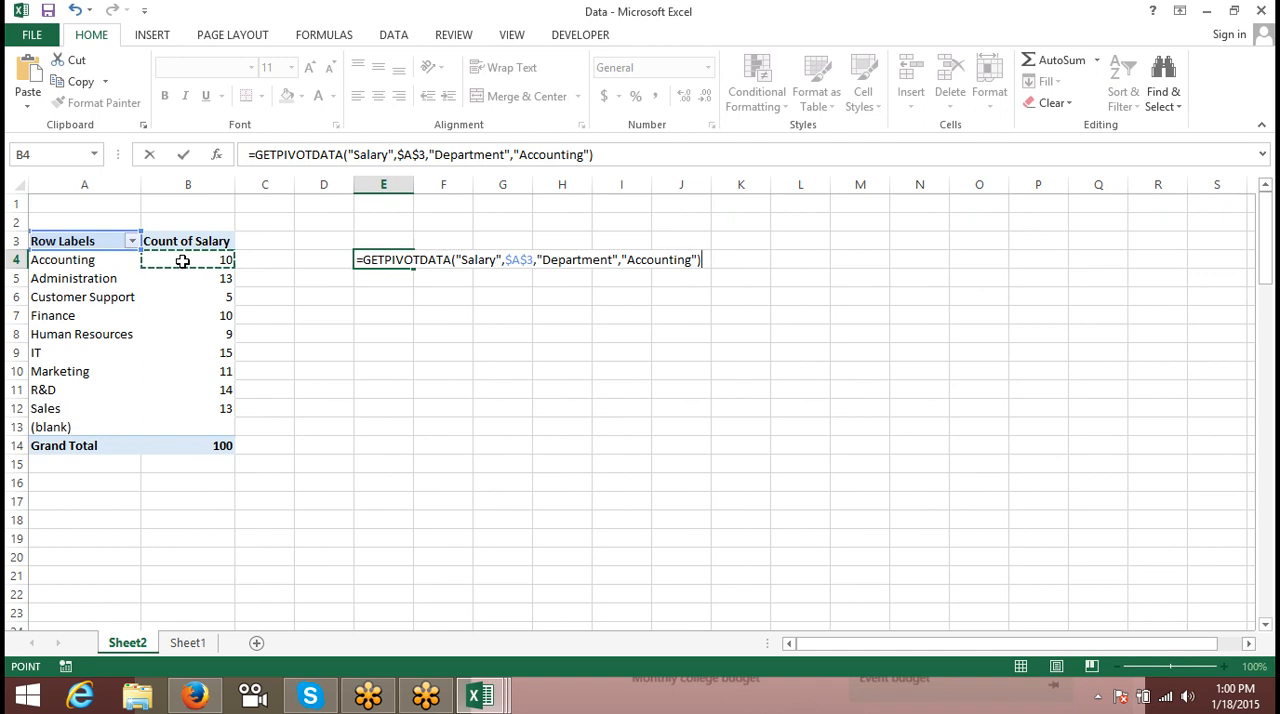
key("Escape")
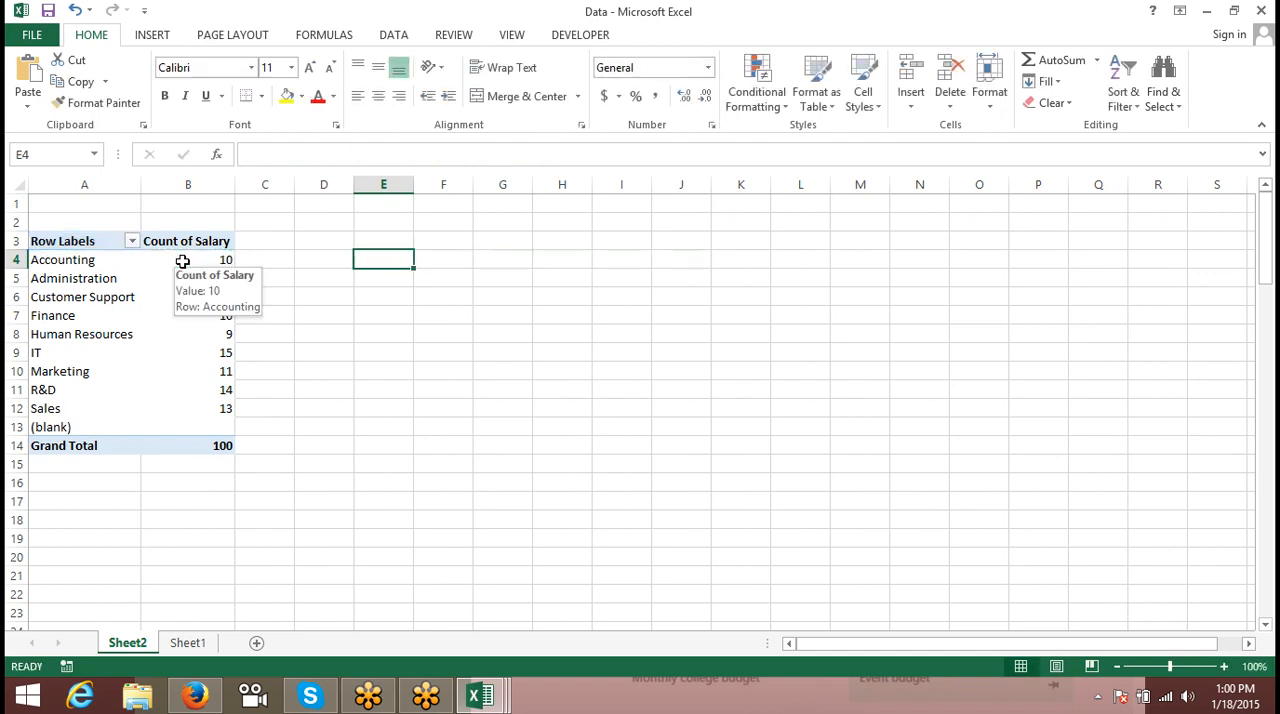
key("Up")
key("Down")
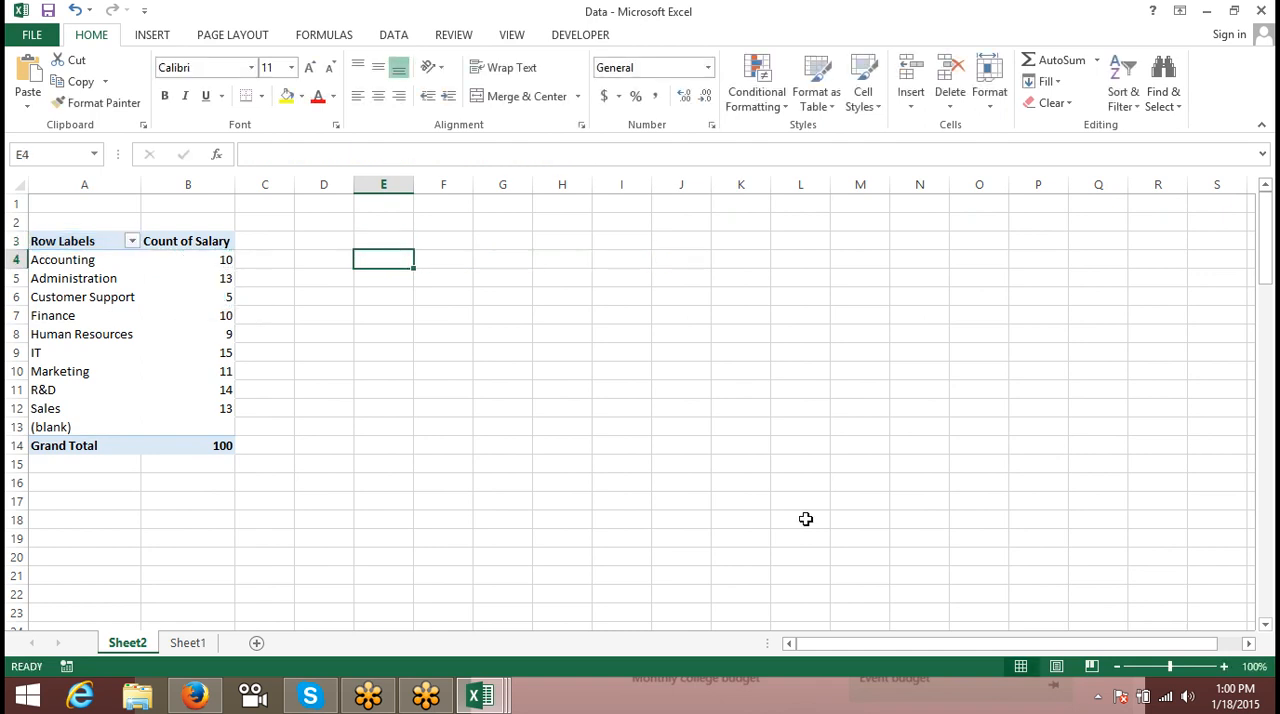
- Enter a GETPIVOTDATA formula in cell E4 that references the Accounting count of Salary in the PivotTable
type("=")
left_click(844, 574)
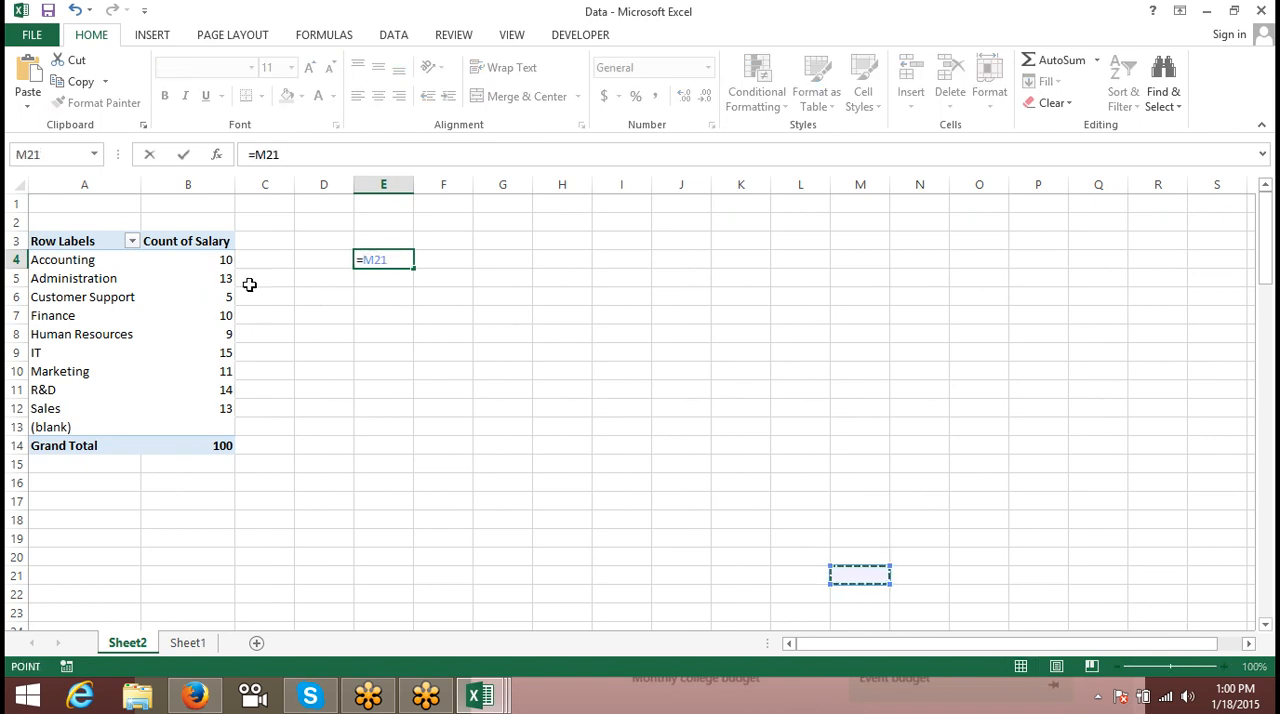
left_click(216, 260)
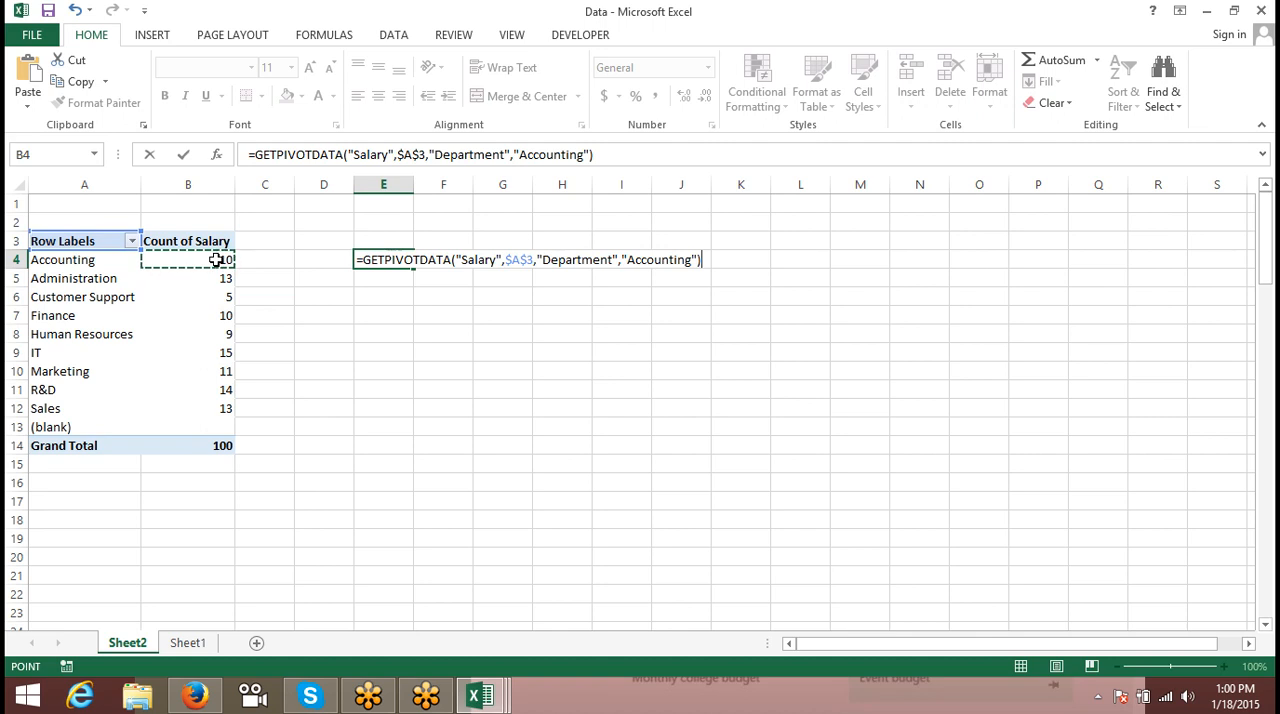
key("Return")
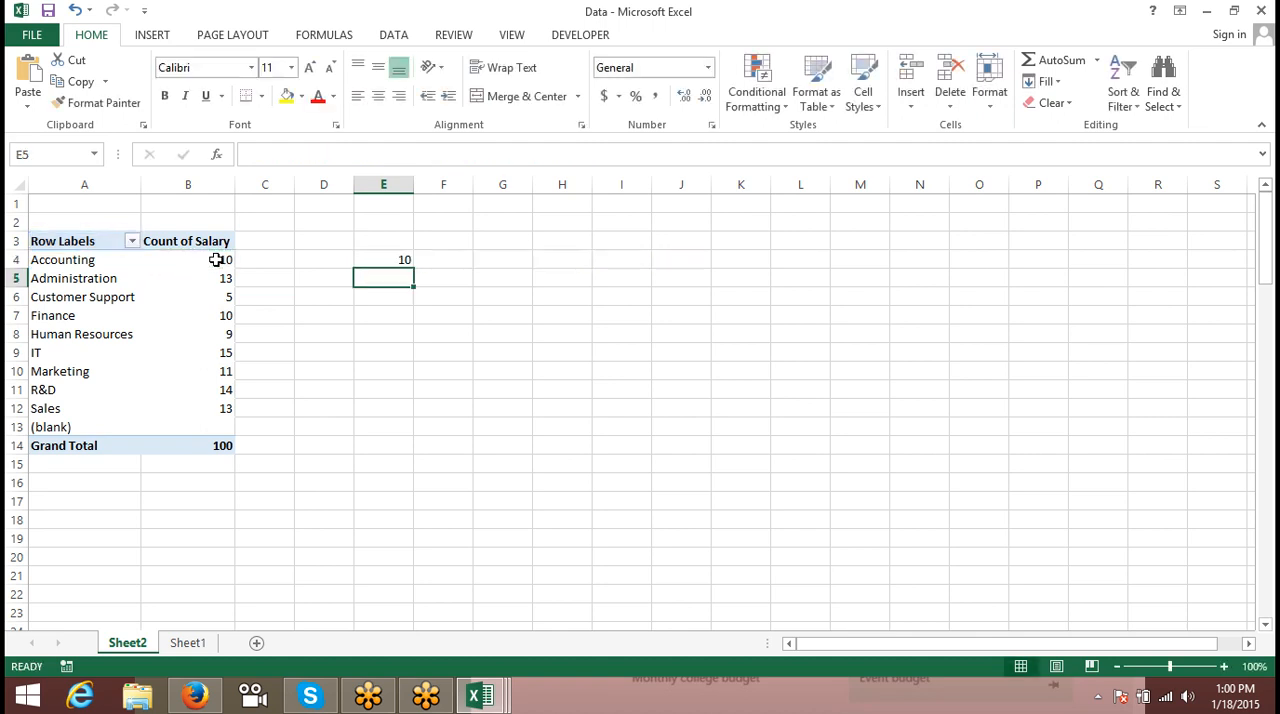
key("Up")
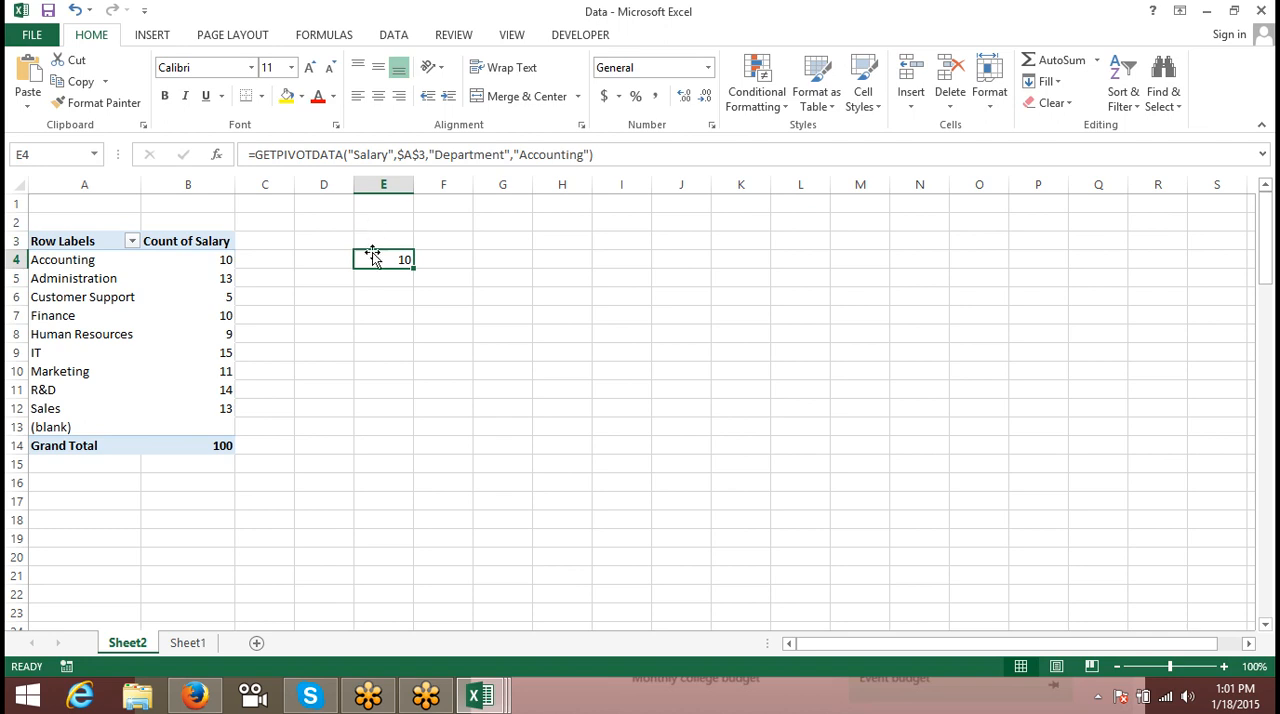
- Enter the direct cell reference formula =B4 in cell D4
left_click(328, 259)
type("=")
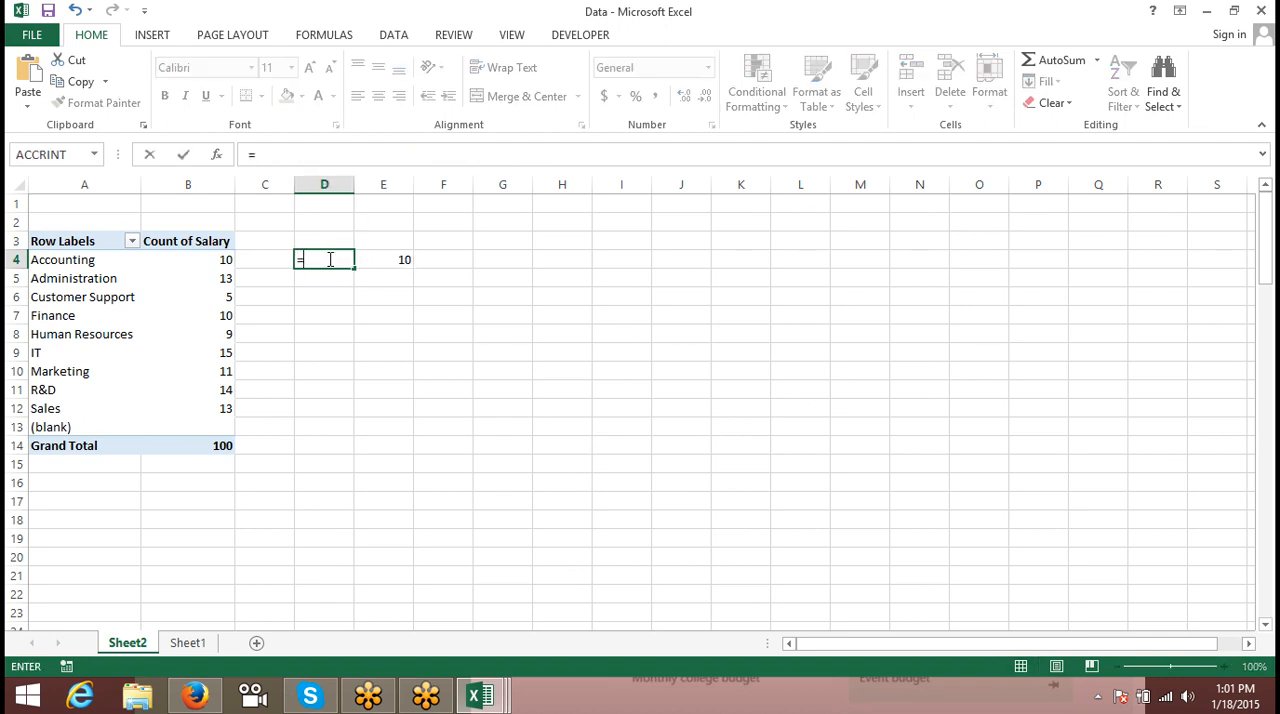
type("b4")
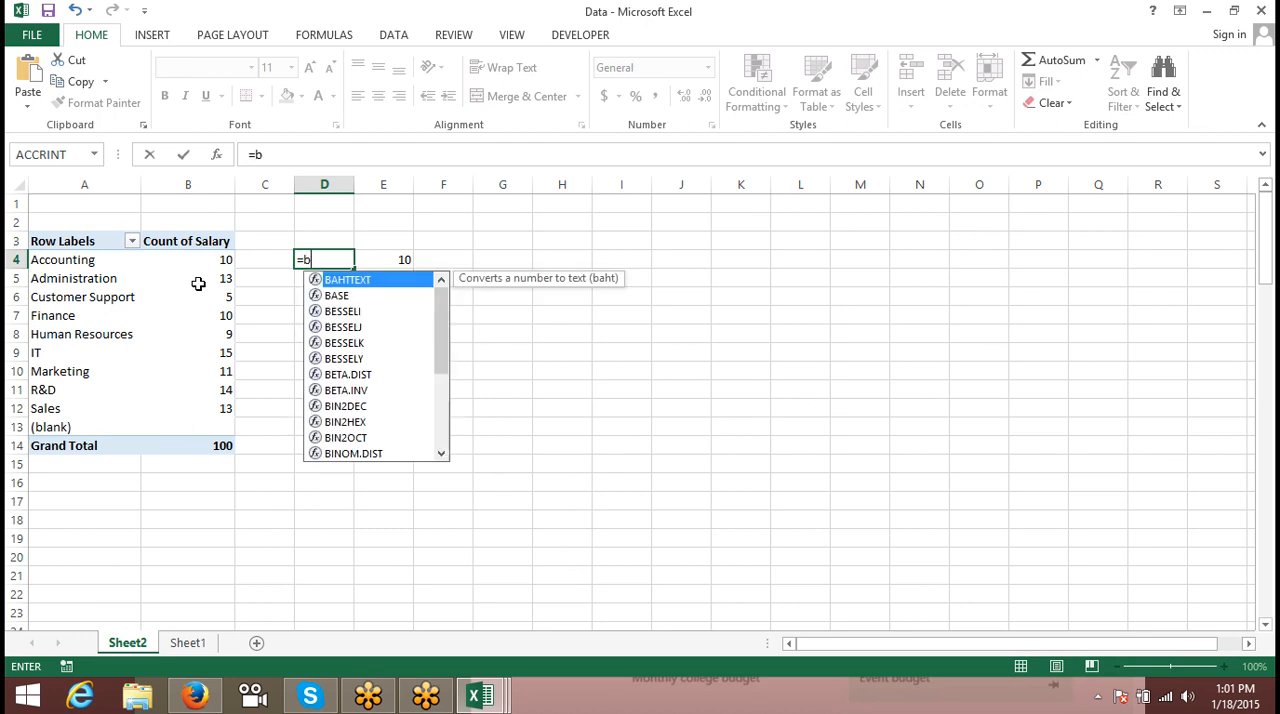
key("Return")
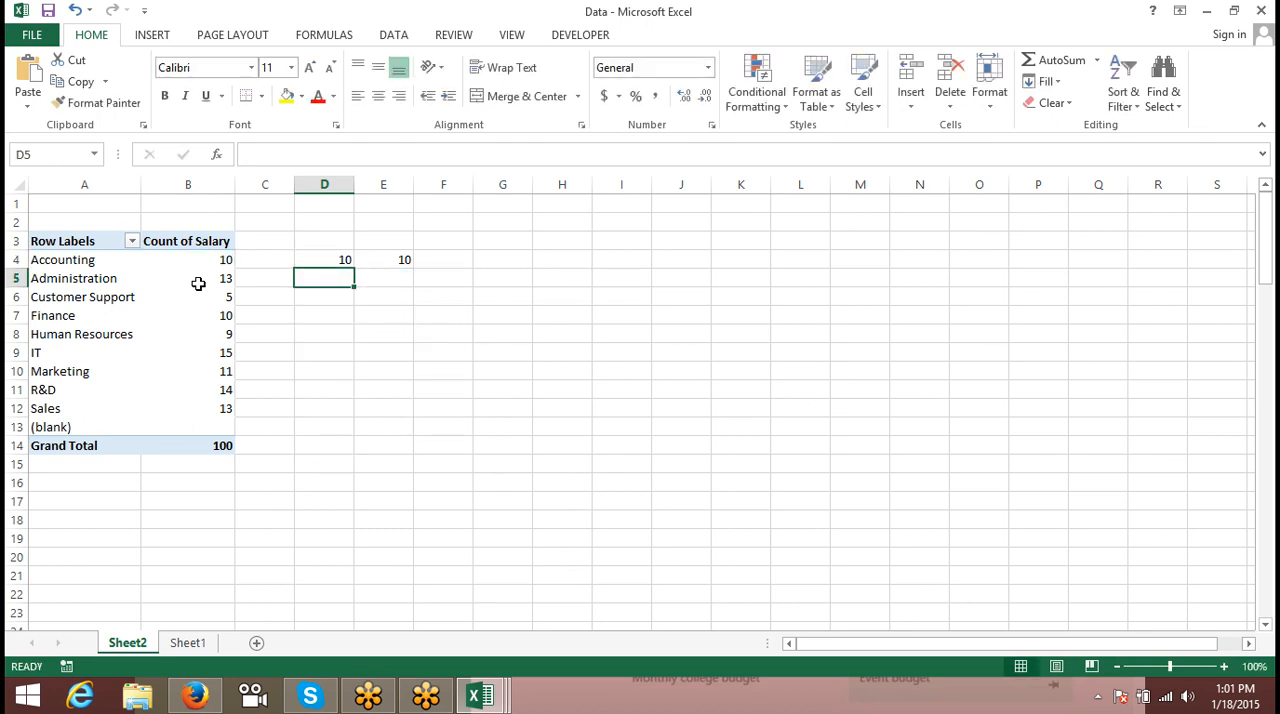
- Move the Accounting item to the end of the PivotTable's row labels
mouse_move(198, 284)
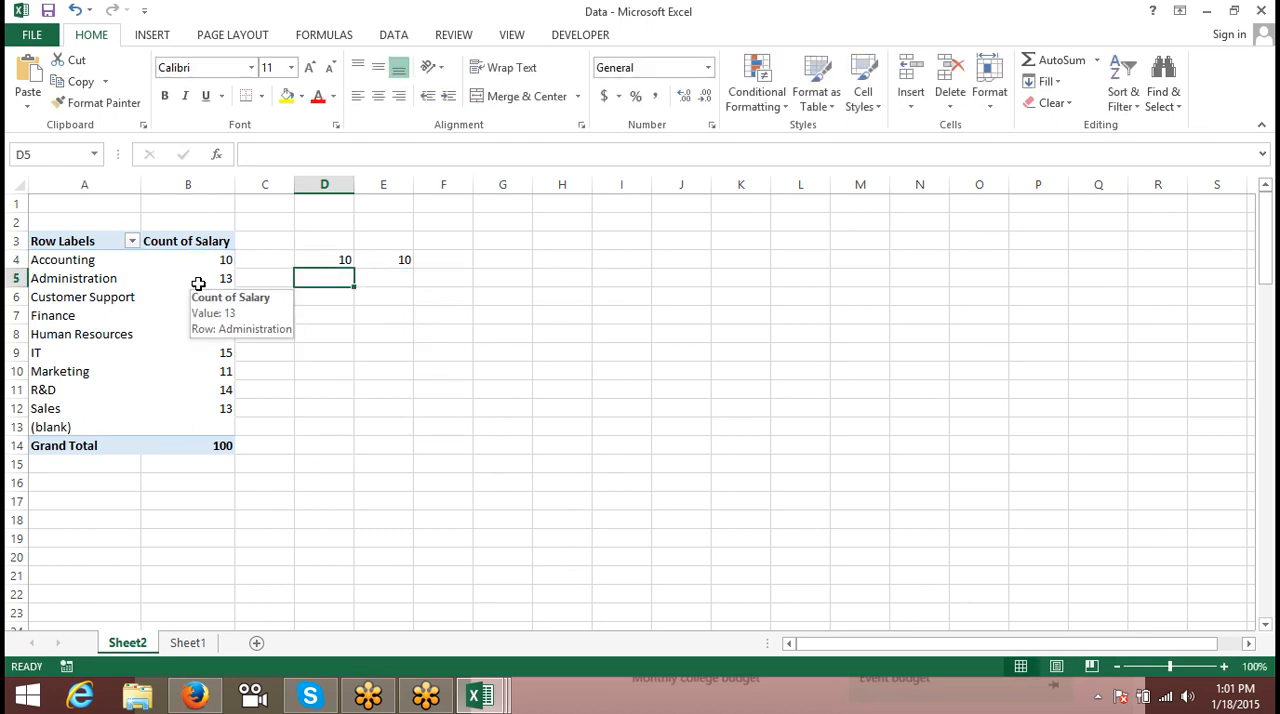
left_click(64, 262)
right_click(66, 260)
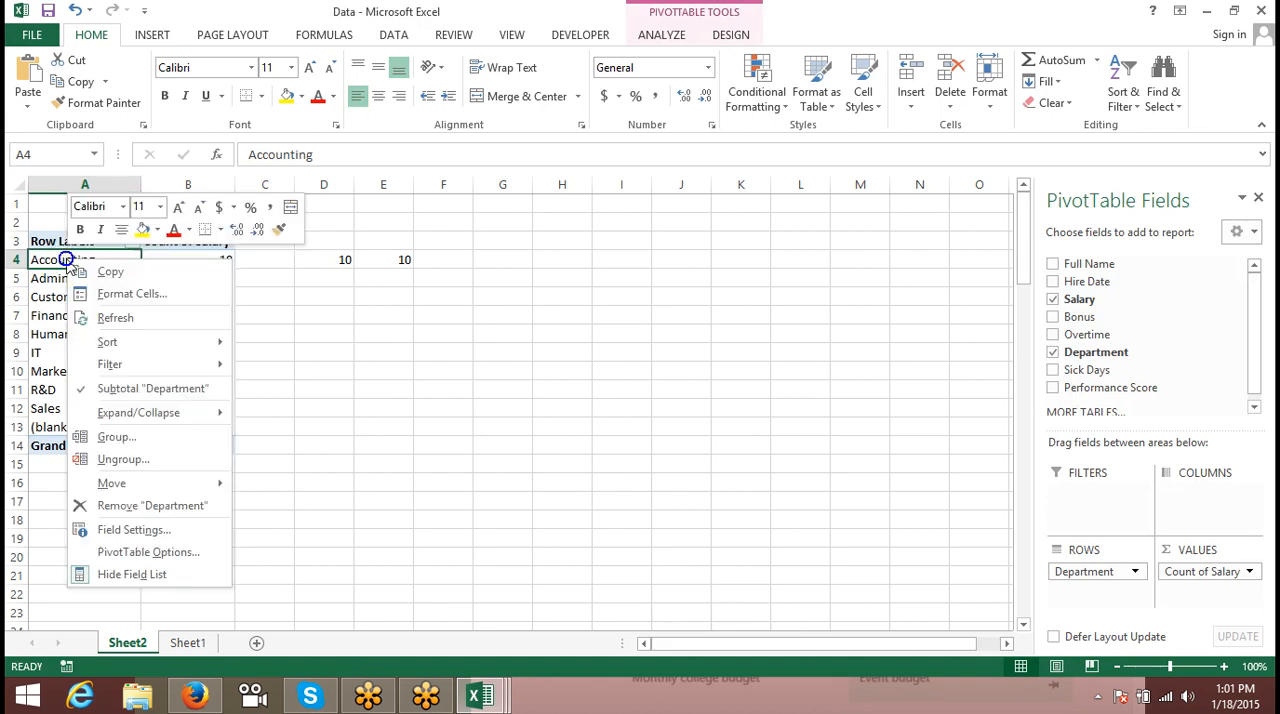
mouse_move(130, 486)
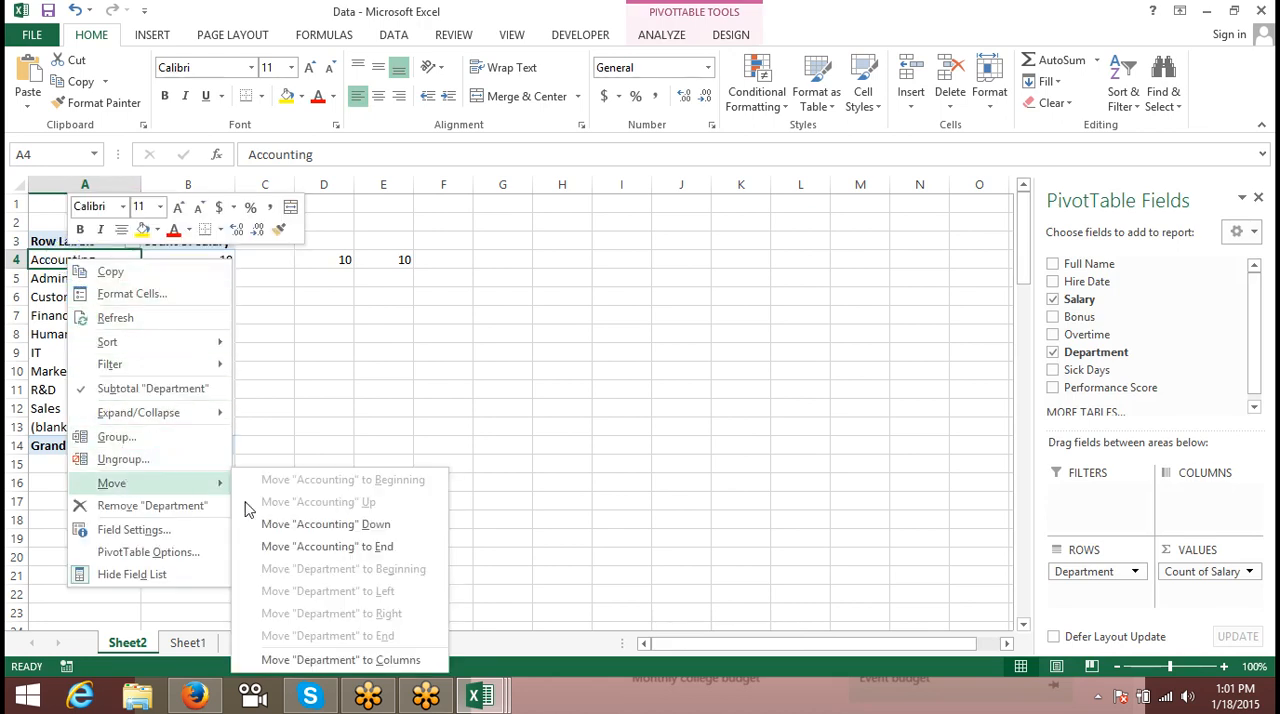
left_click(337, 547)
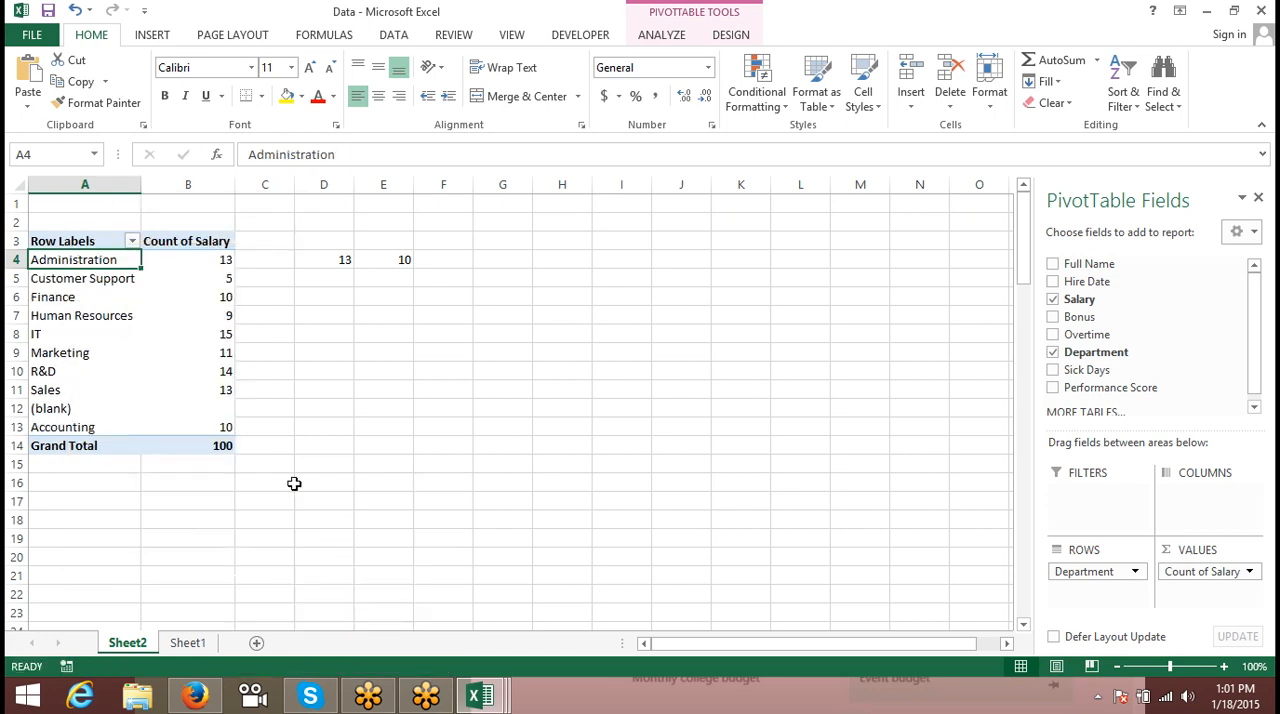
- Compare the formulas in cells D4 and E4, and examine each argument of the GETPIVOTDATA formula
left_click(392, 259)
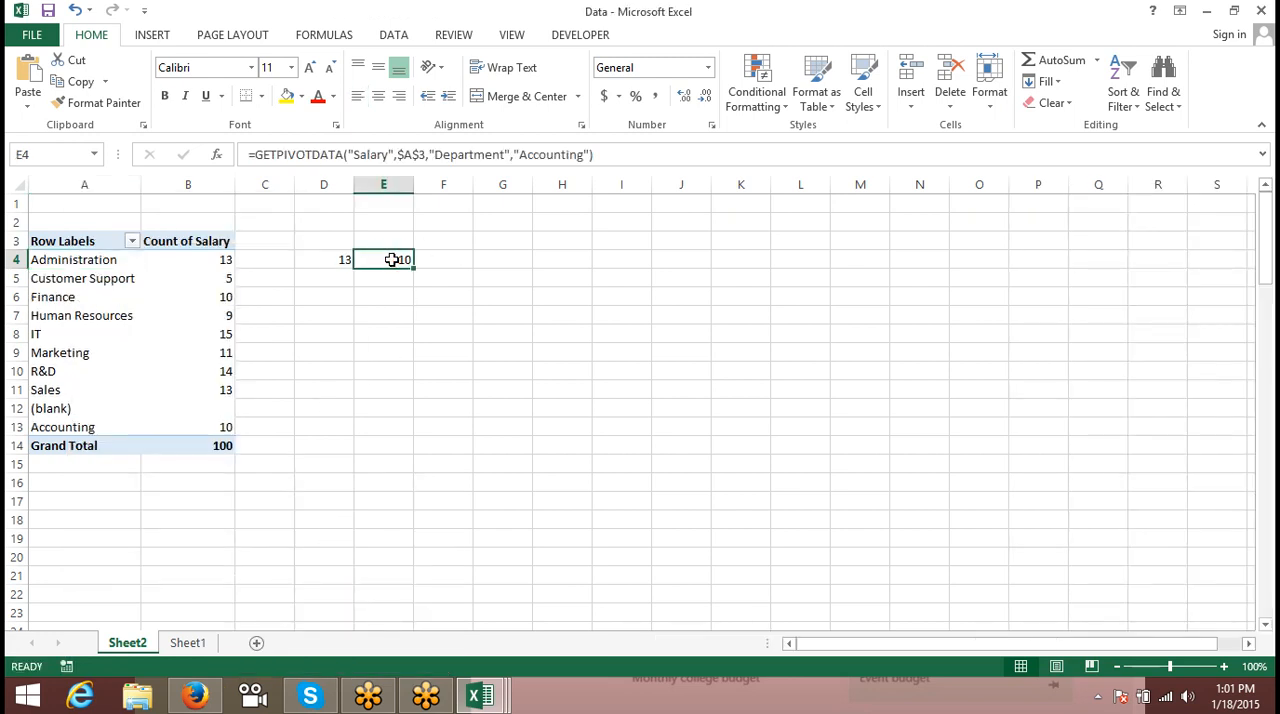
left_click(346, 260)
double_click(319, 261)
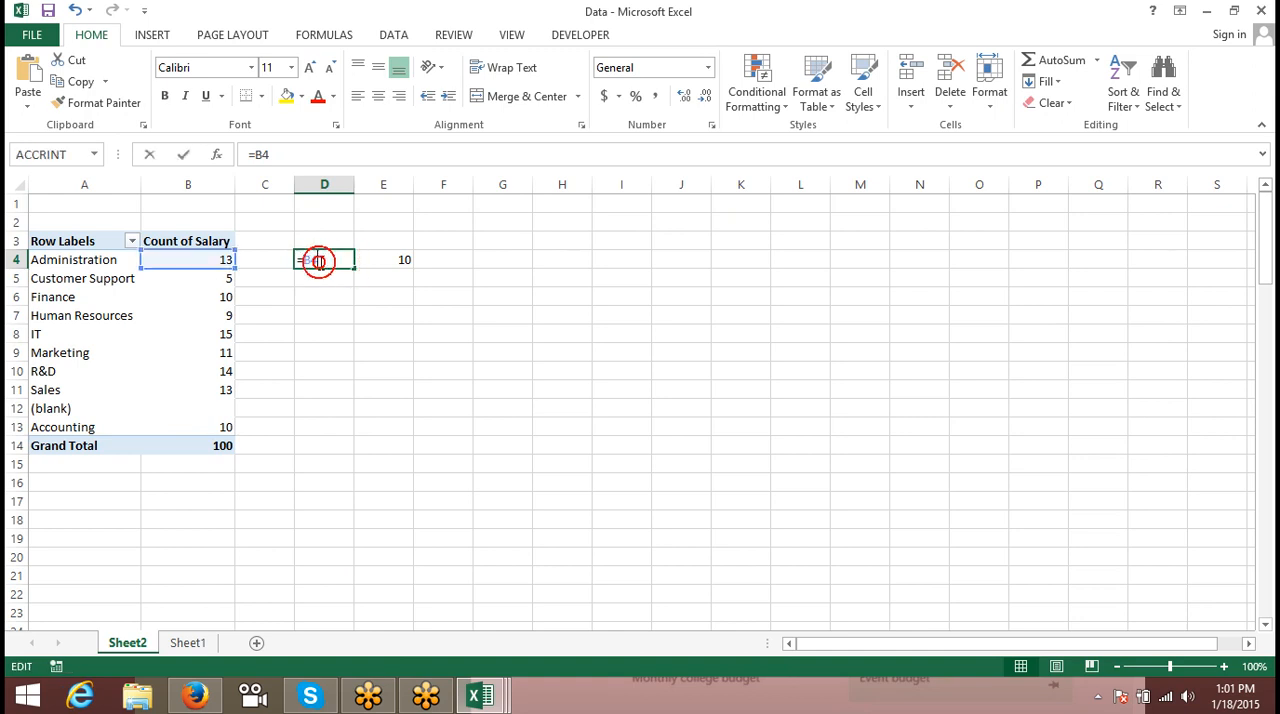
key("Escape")
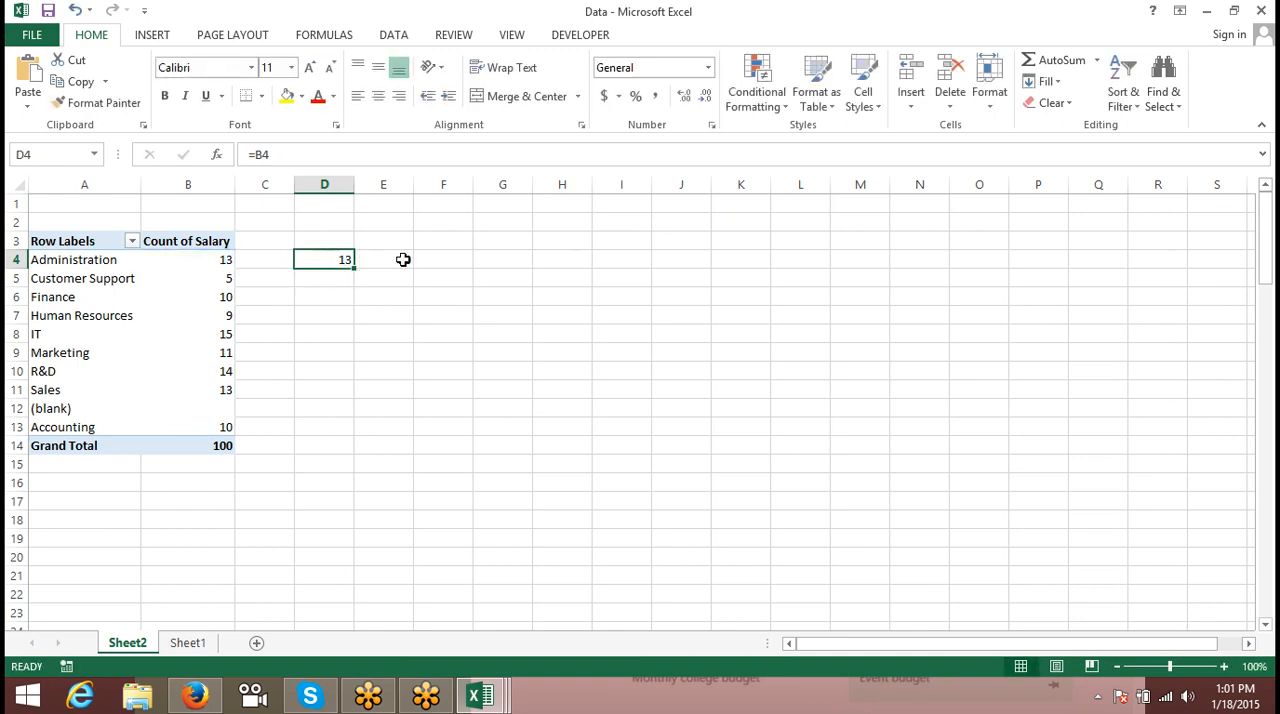
left_click(403, 259)
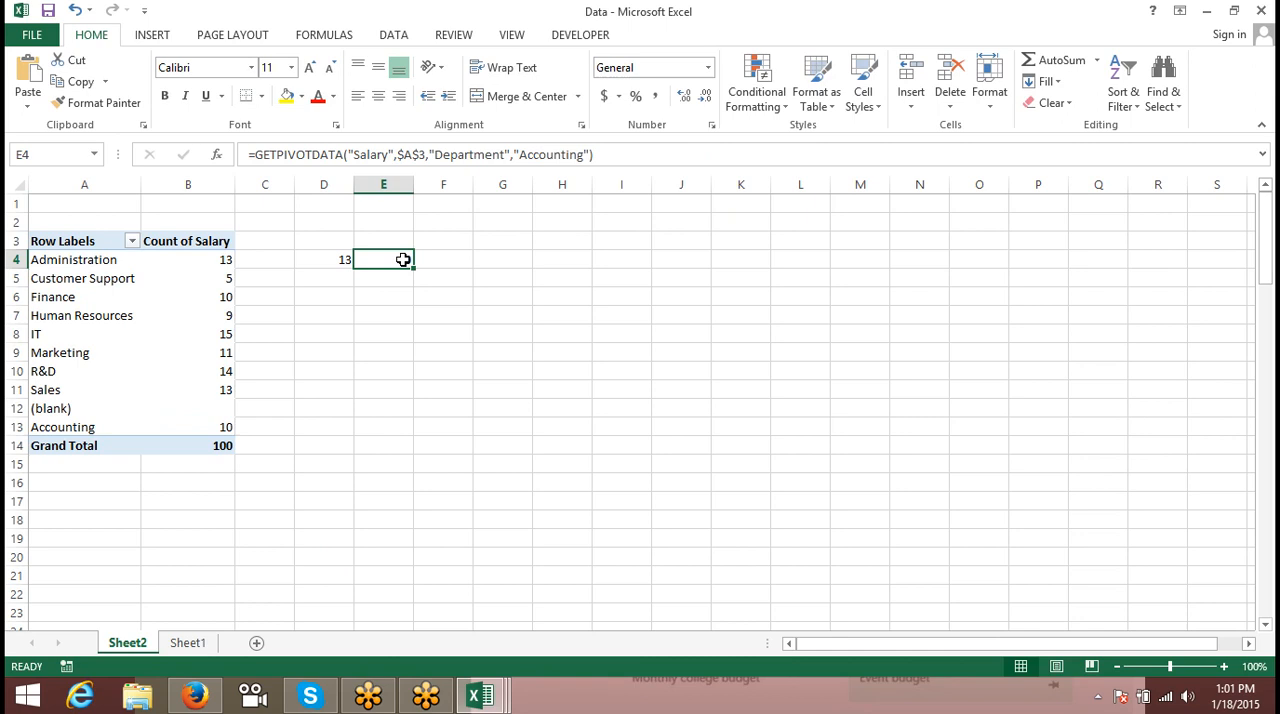
double_click(372, 157)
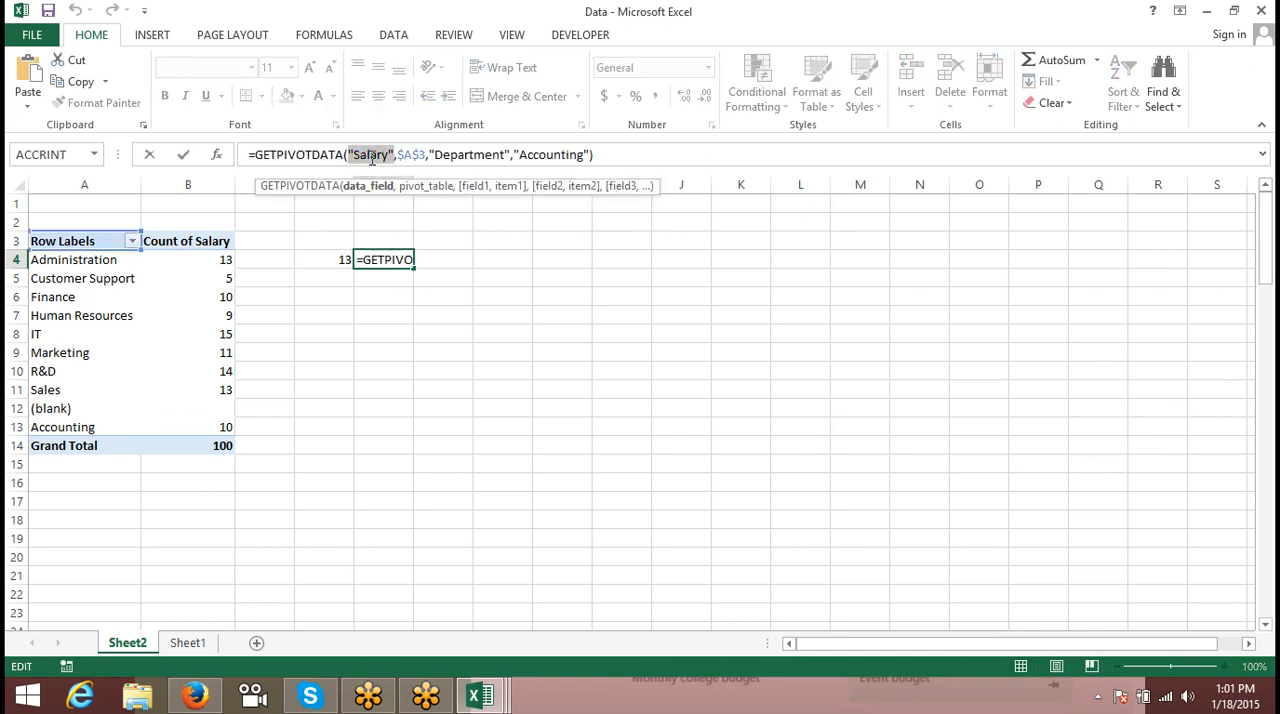
double_click(411, 155)
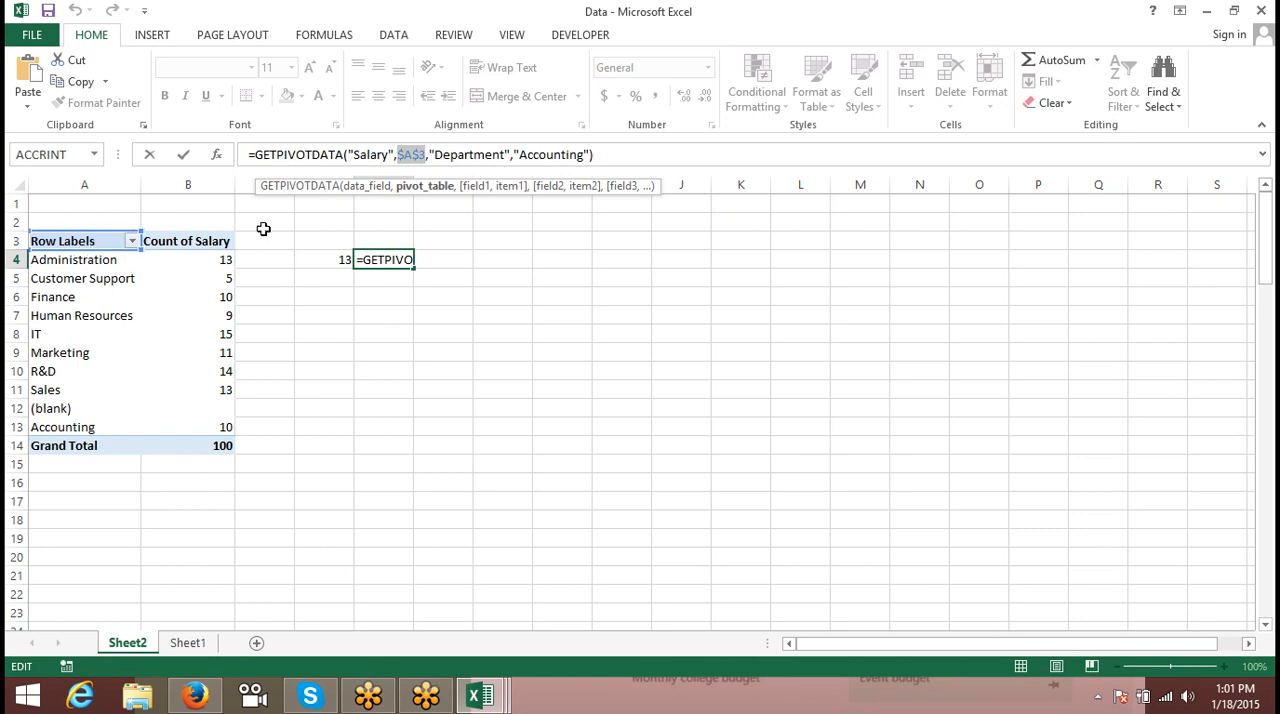
double_click(452, 157)
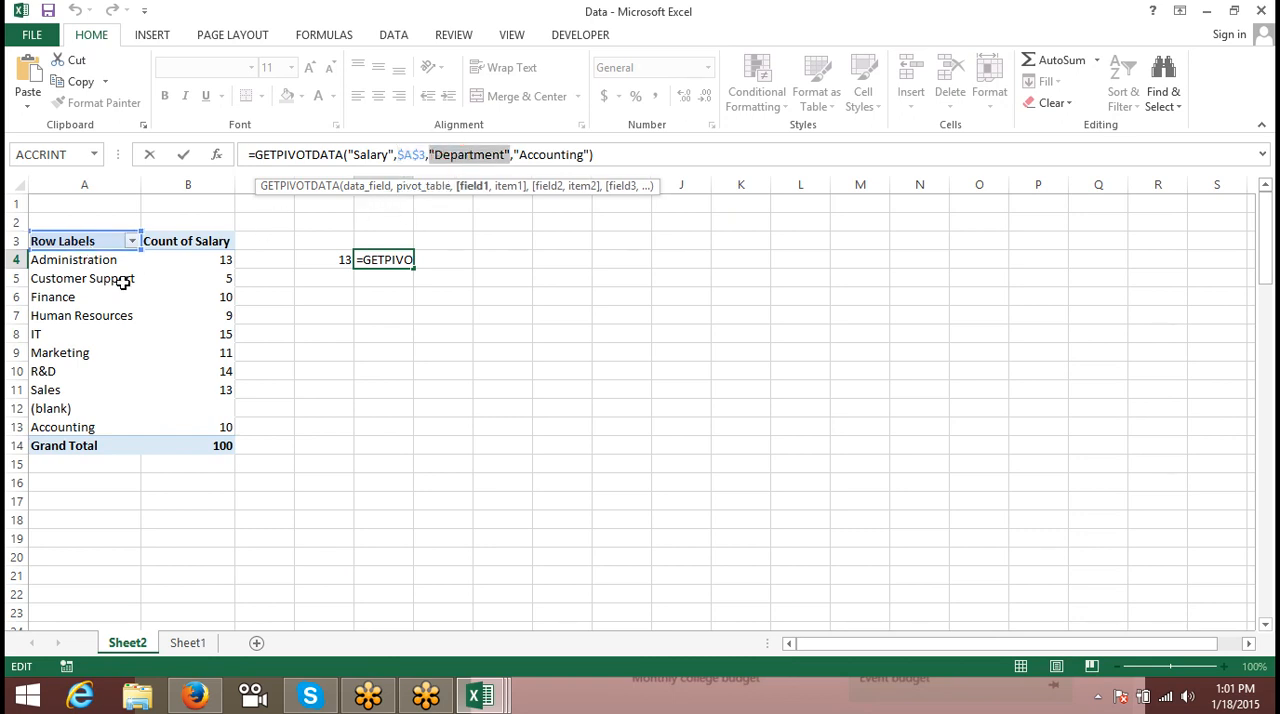
double_click(552, 155)
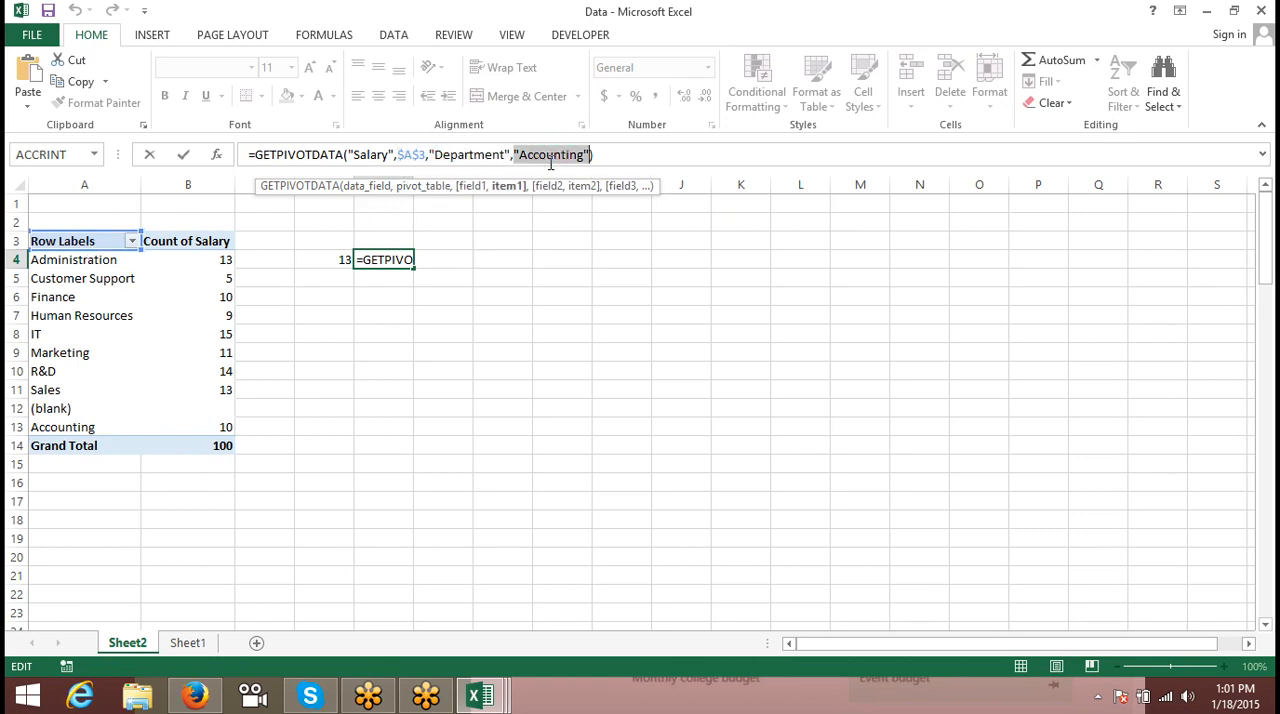
key("Escape")
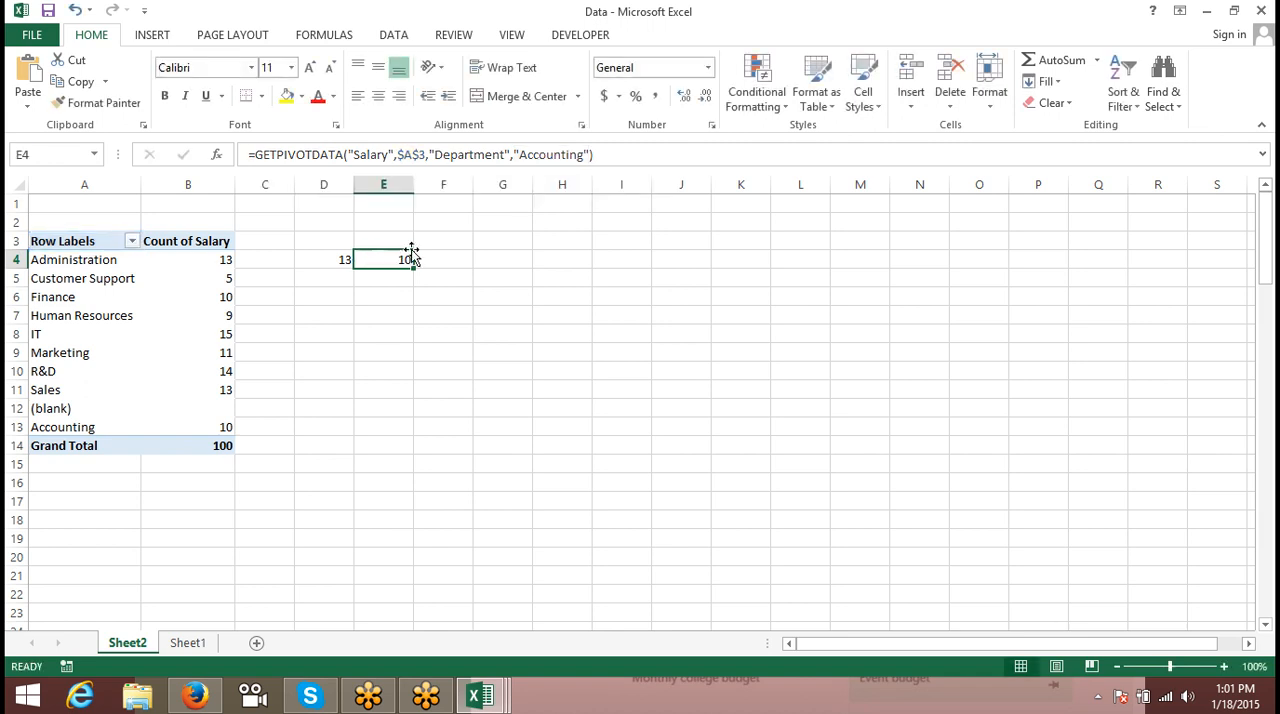
- Enter IT in cell D4 and replace "Accounting" in E4's GETPIVOTDATA formula with a reference to D4
left_click(331, 259)
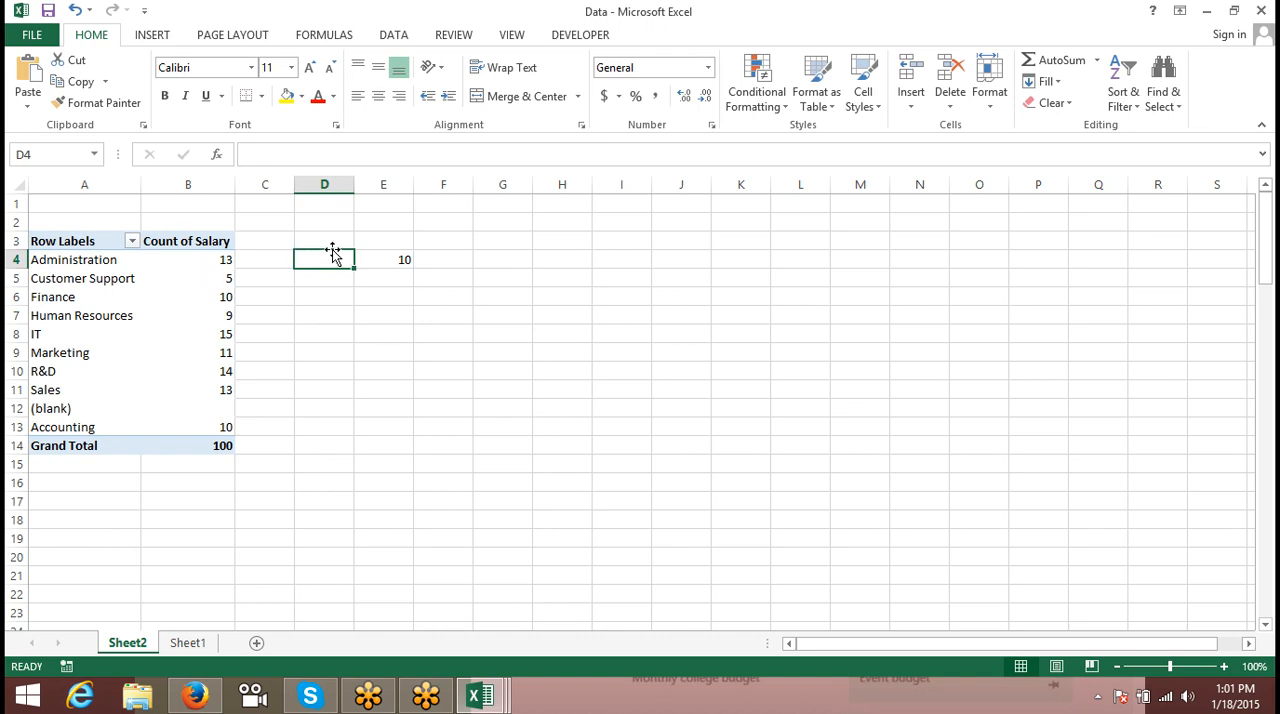
type("IT")
key("Return")
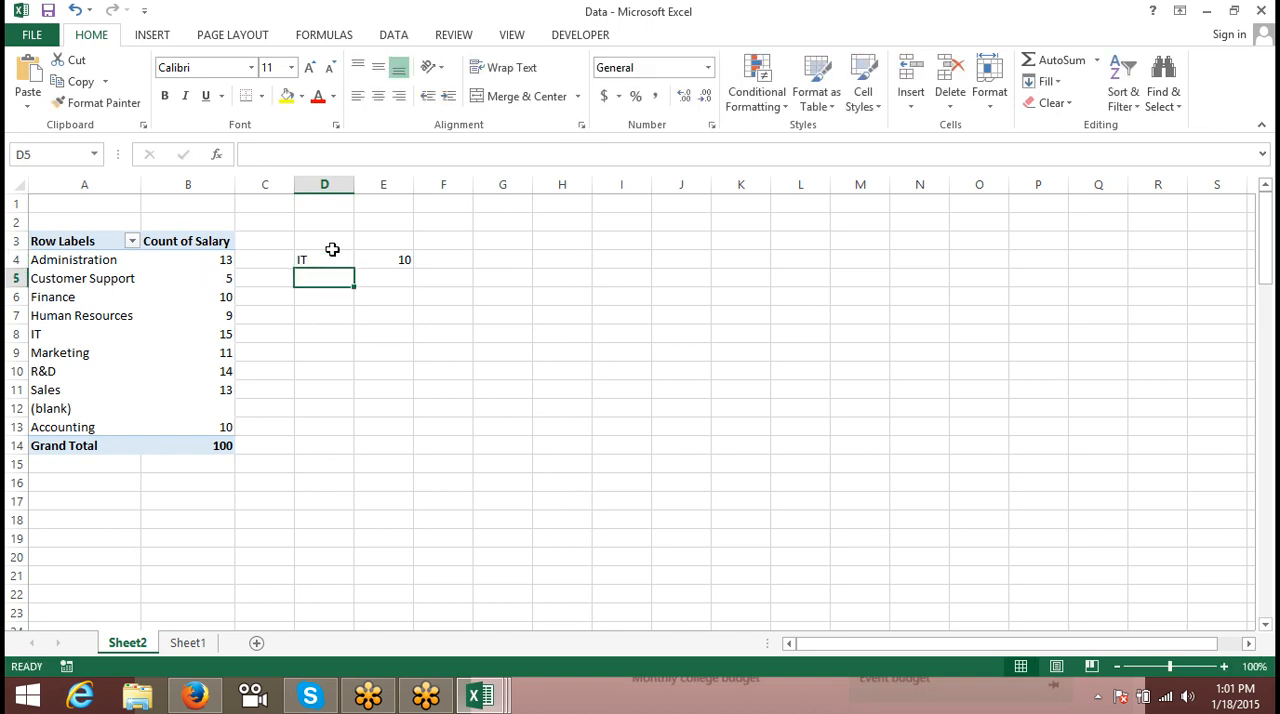
key("Right")
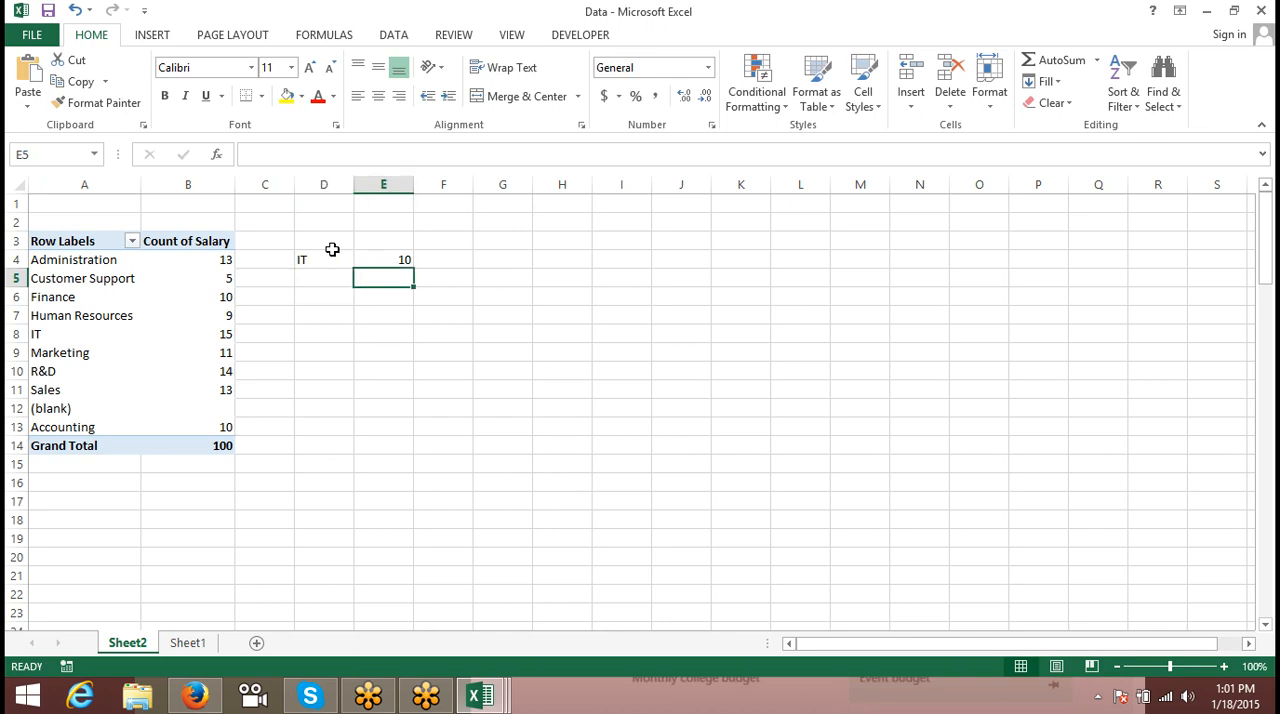
key("Up")
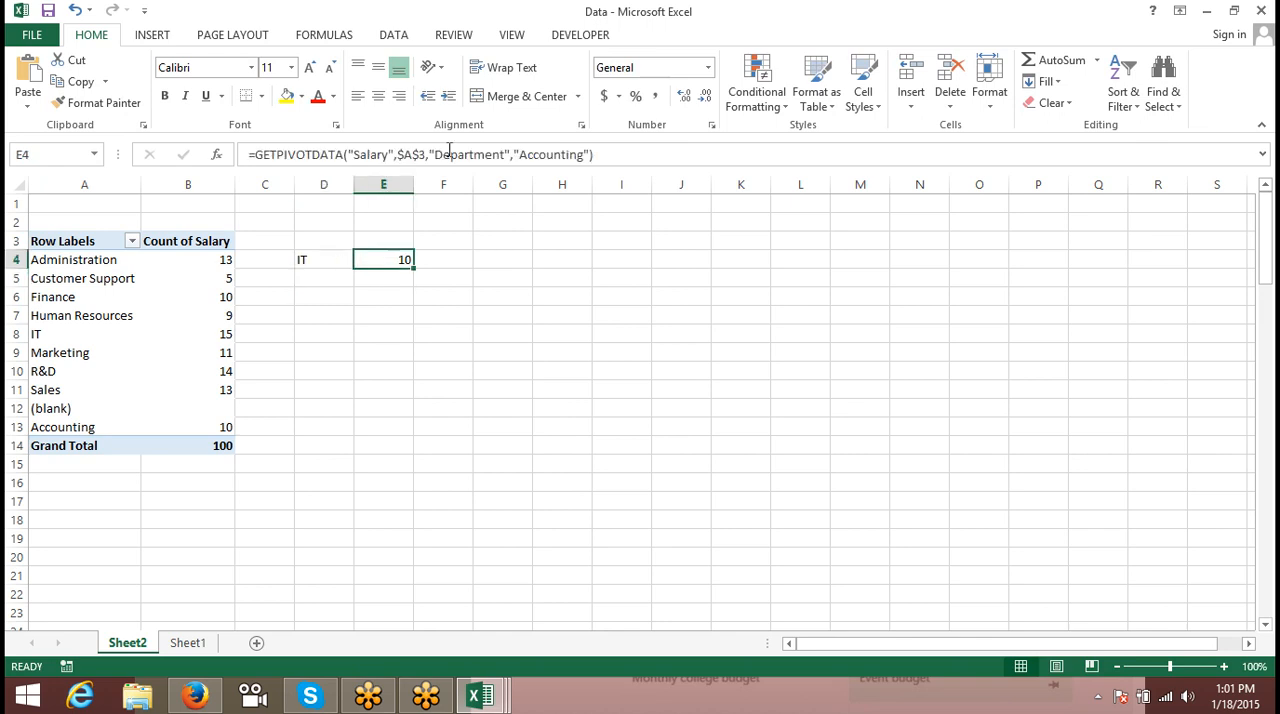
left_click(590, 155)
key("BackSpace")
key("BackSpace")
key("BackSpace")
key("BackSpace")
key("BackSpace")
key("BackSpace")
key("BackSpace")
key("BackSpace")
key("BackSpace")
key("BackSpace")
key("BackSpace")
key("BackSpace")
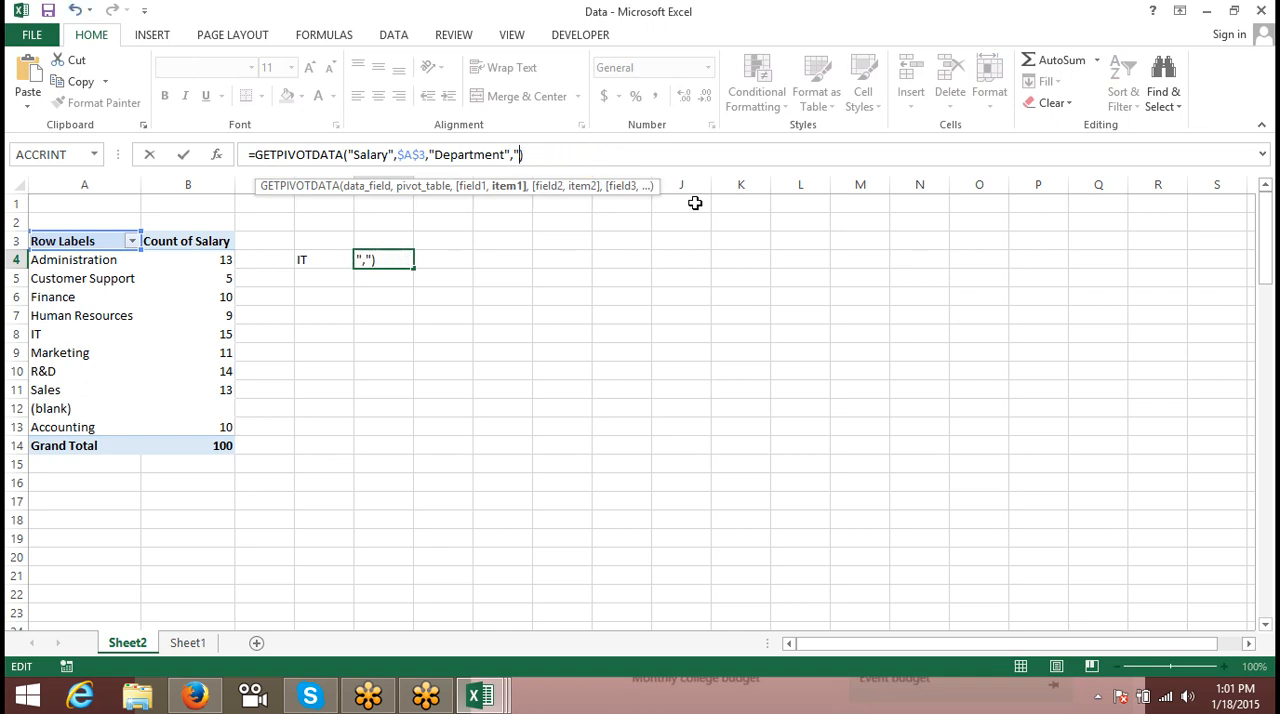
left_click(323, 259)
key("Return")
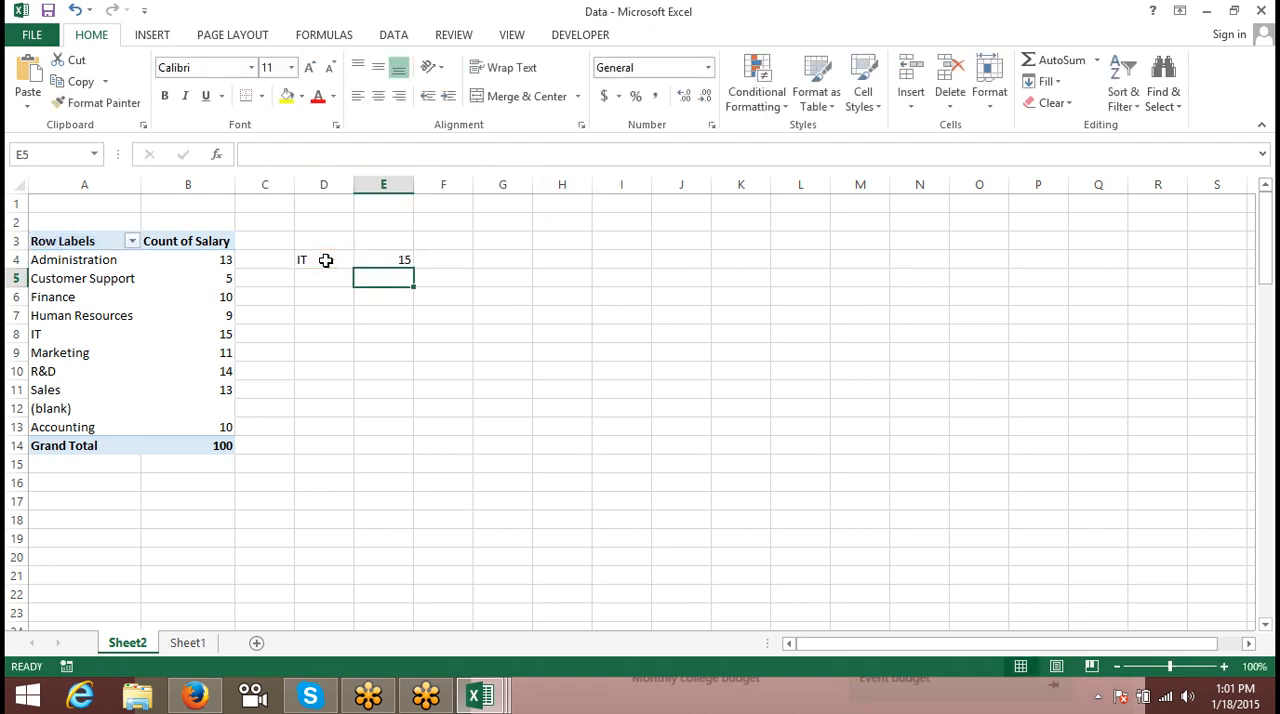
- Change the department in cell D4 to Sales and check the GETPIVOTDATA formula in E4
key("Up")
left_click(325, 260)
type("Sales")
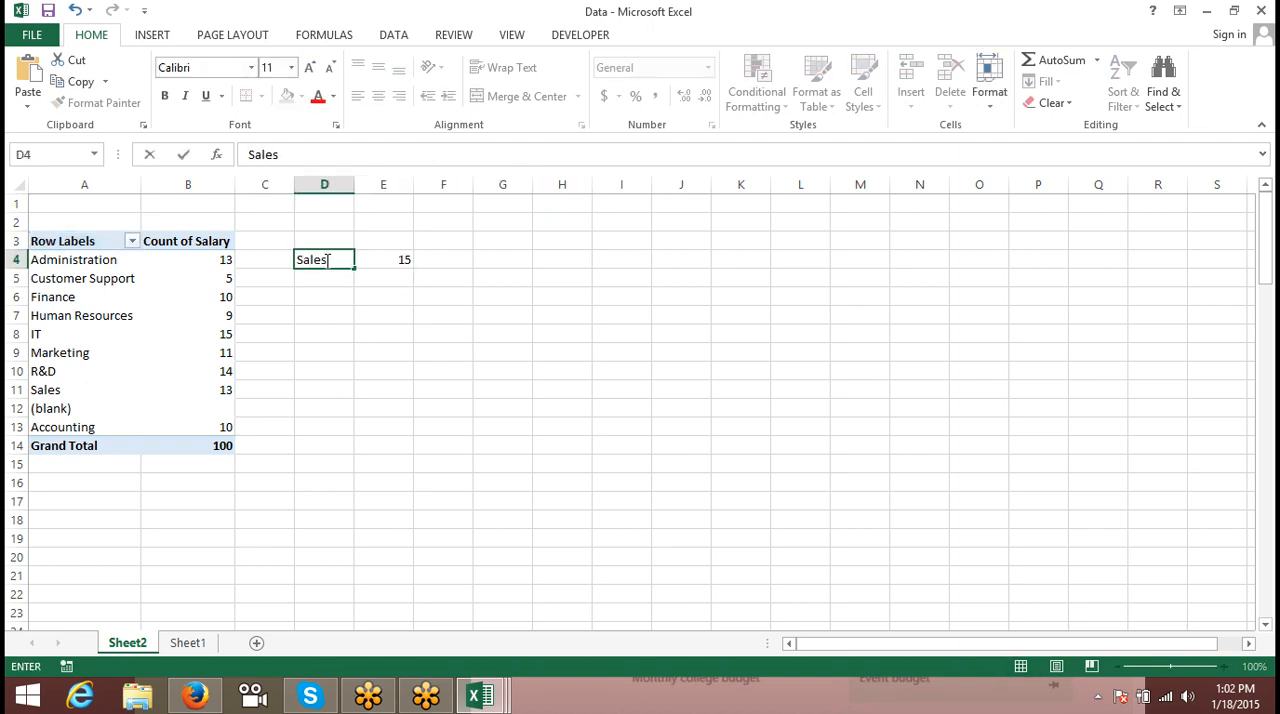
key("Return")
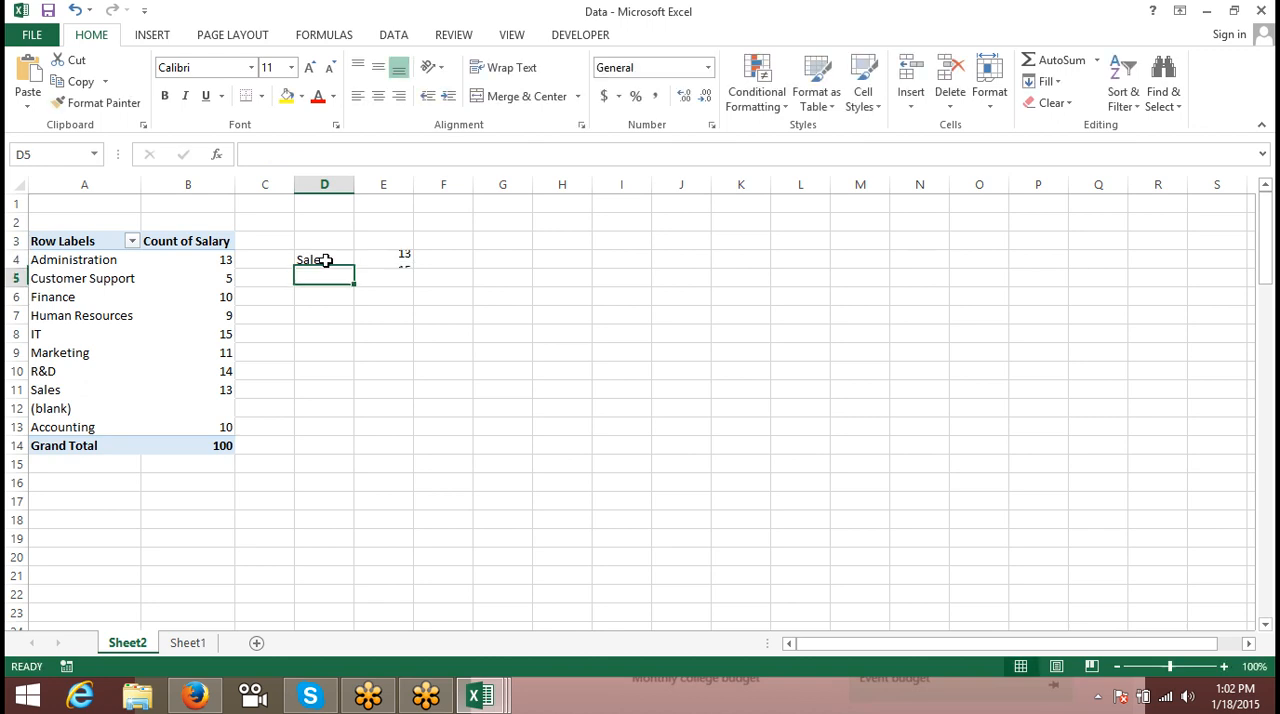
key("Up")
key("Right")
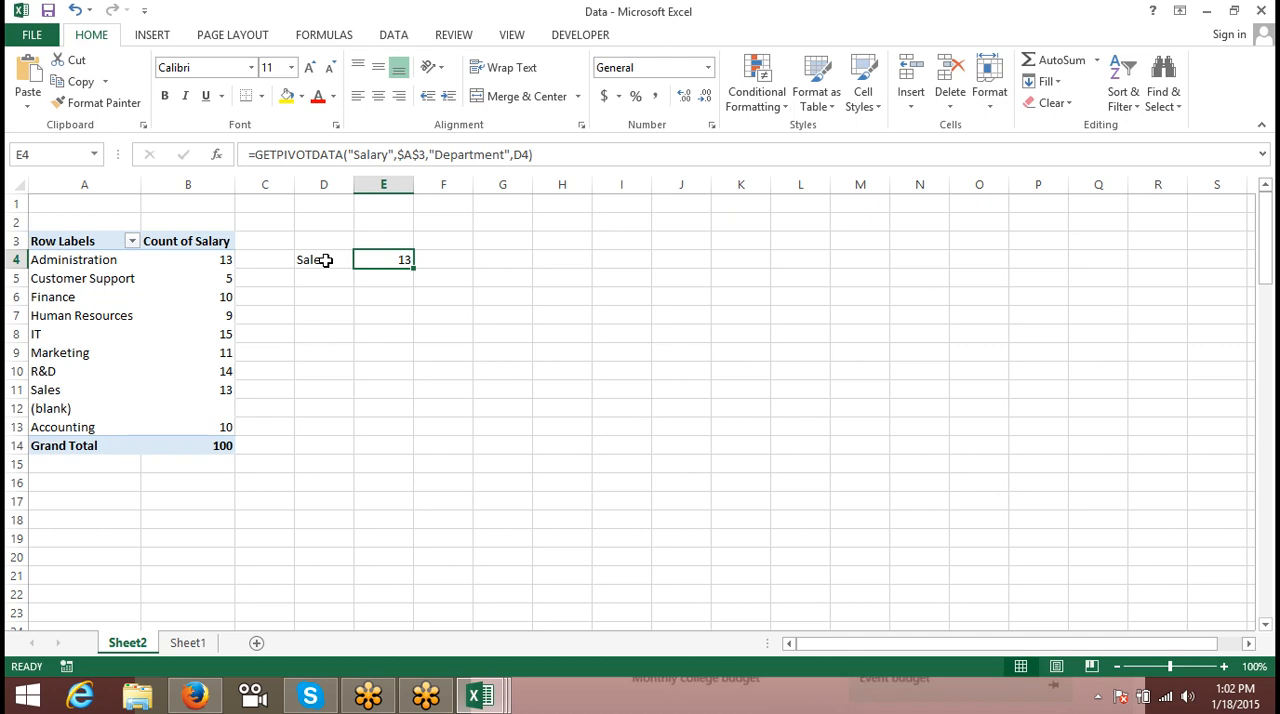
- Switch to the Book2 workbook and examine the list of Lookup & Reference functions
left_click(498, 688)
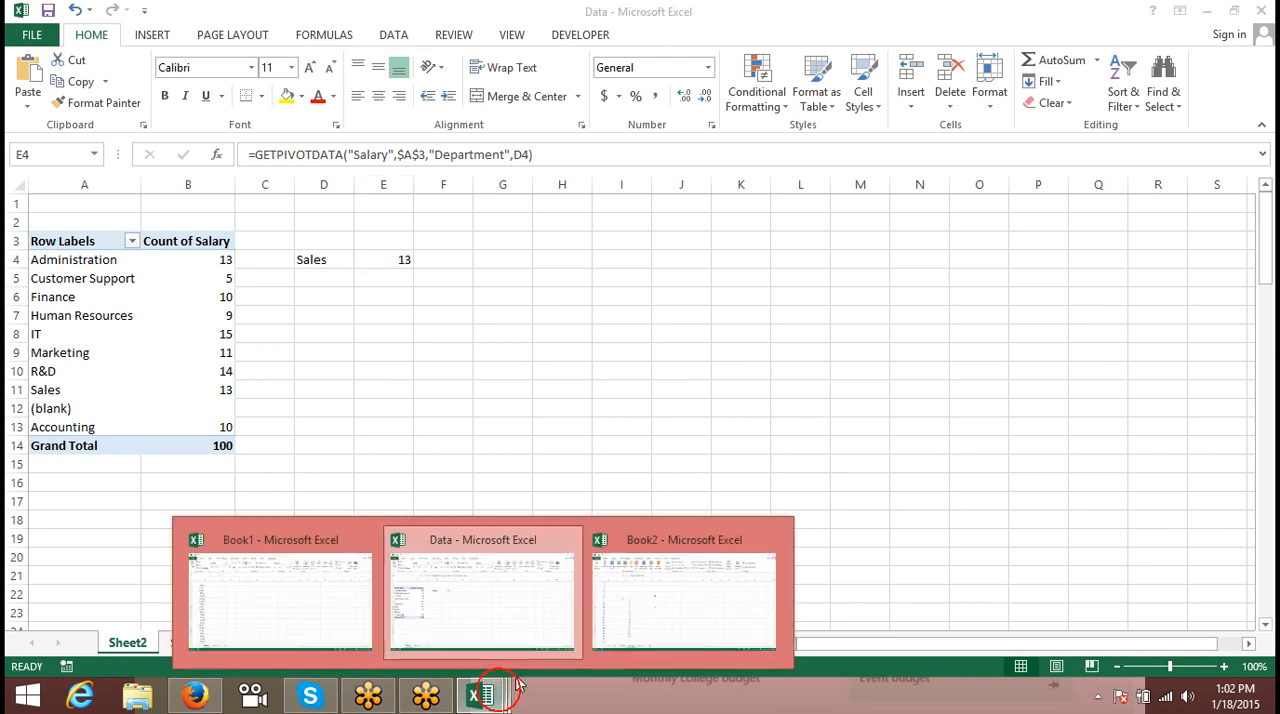
left_click(674, 605)
left_click(684, 402)
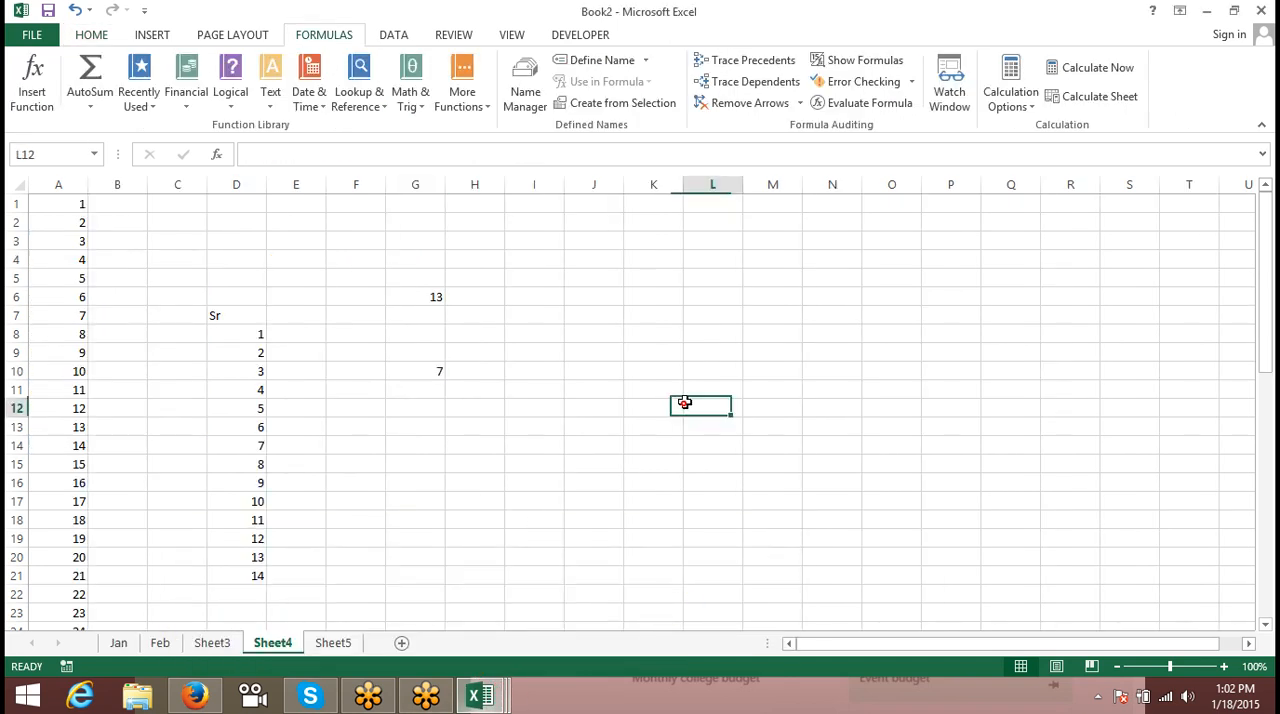
left_click(420, 105)
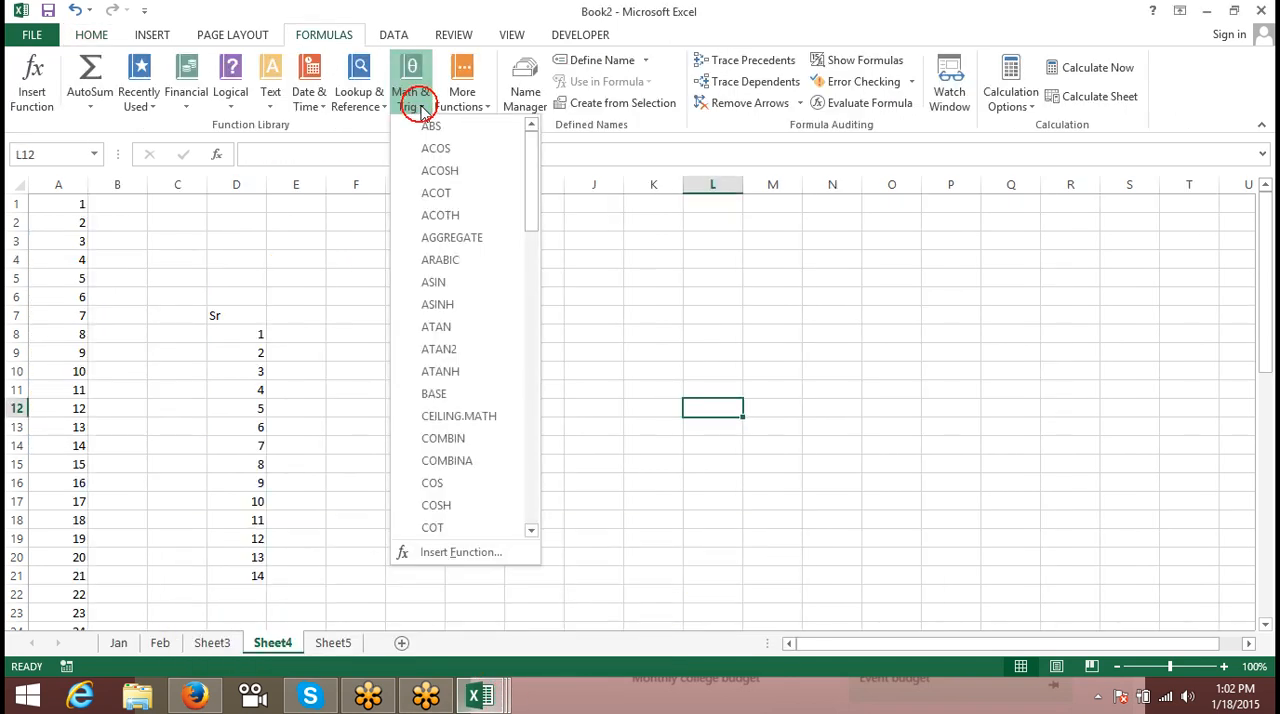
left_click(363, 108)
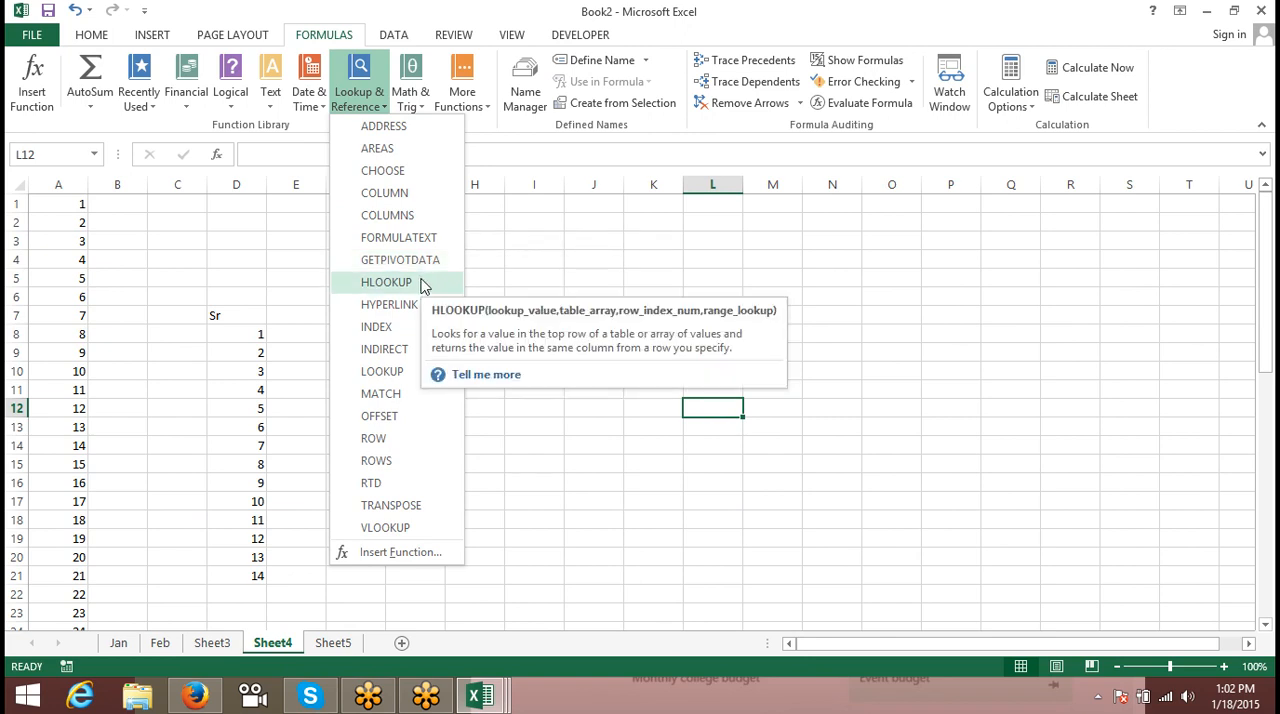
left_click(574, 281)
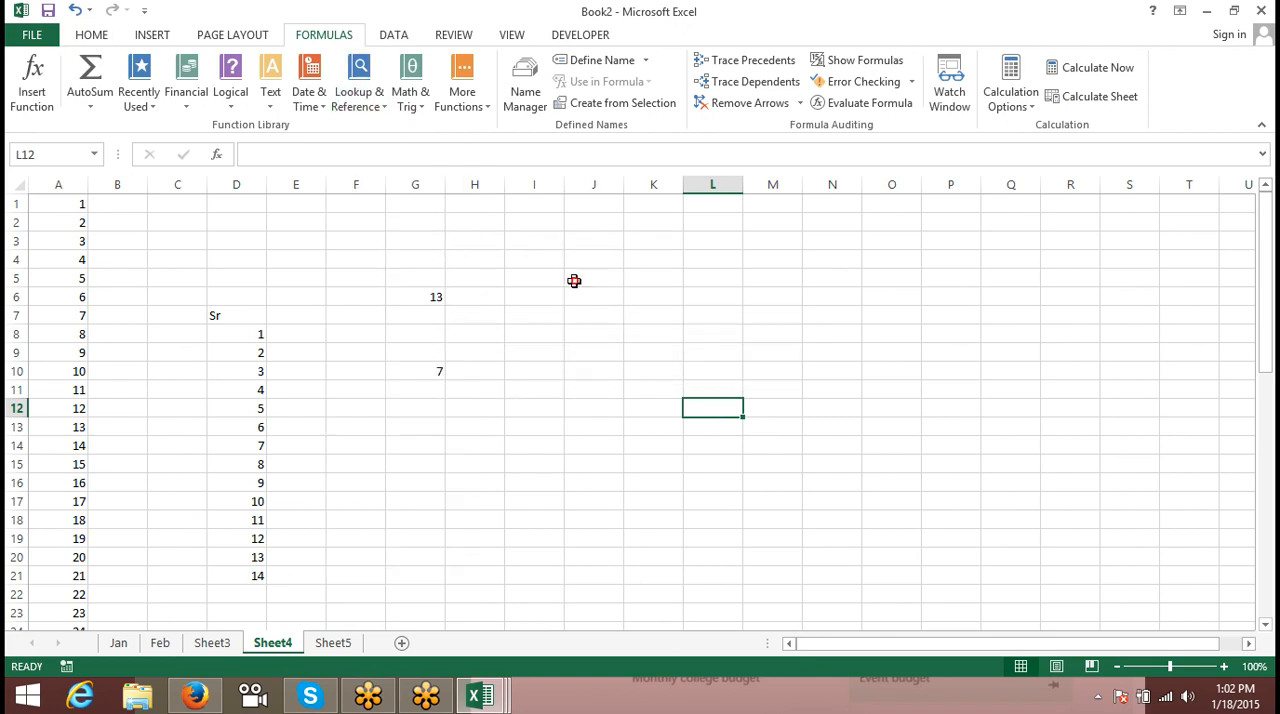
- Enter wwww.google.com in cell I6 and fit column I's width to the text
left_click(507, 300)
type("wwww.google.com")
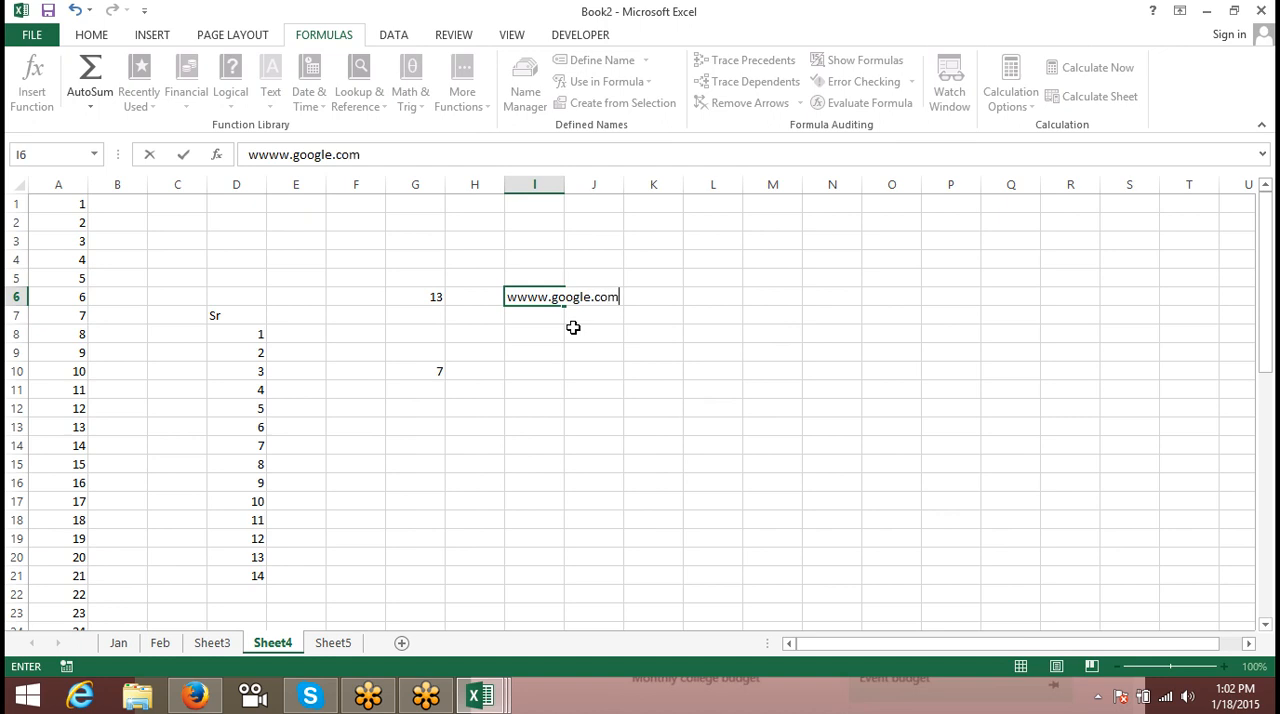
key("Return")
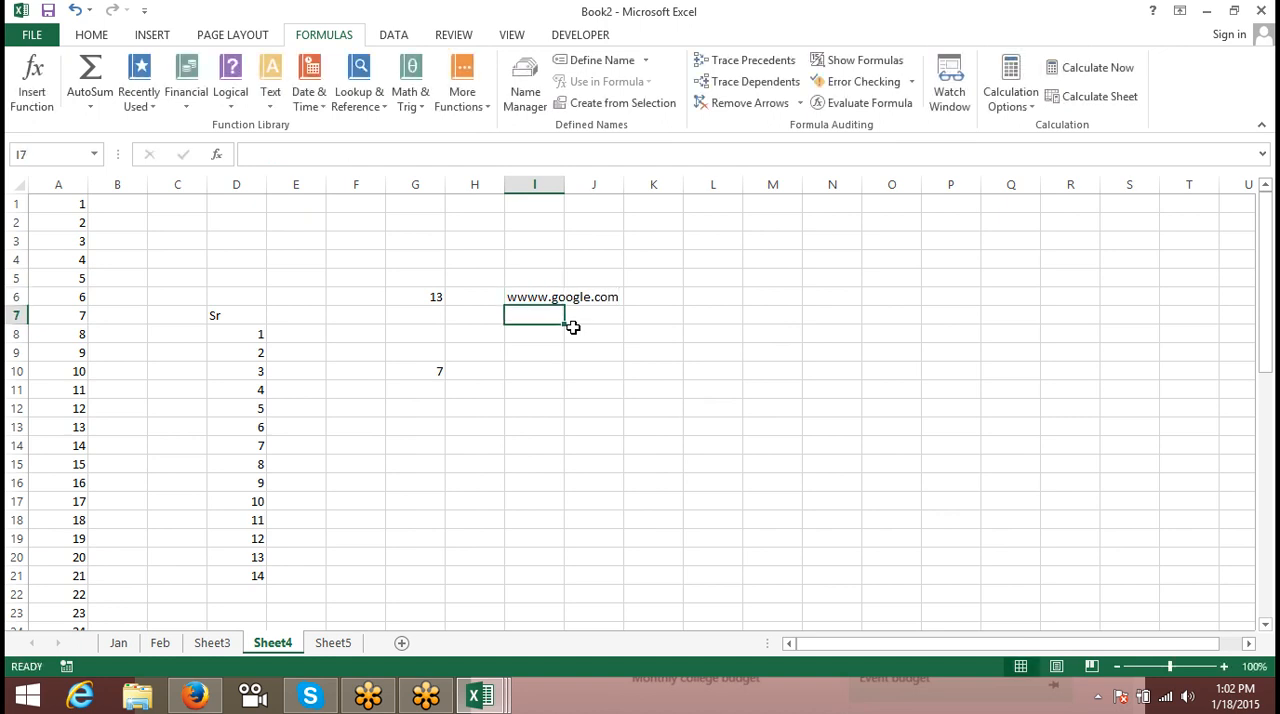
double_click(566, 186)
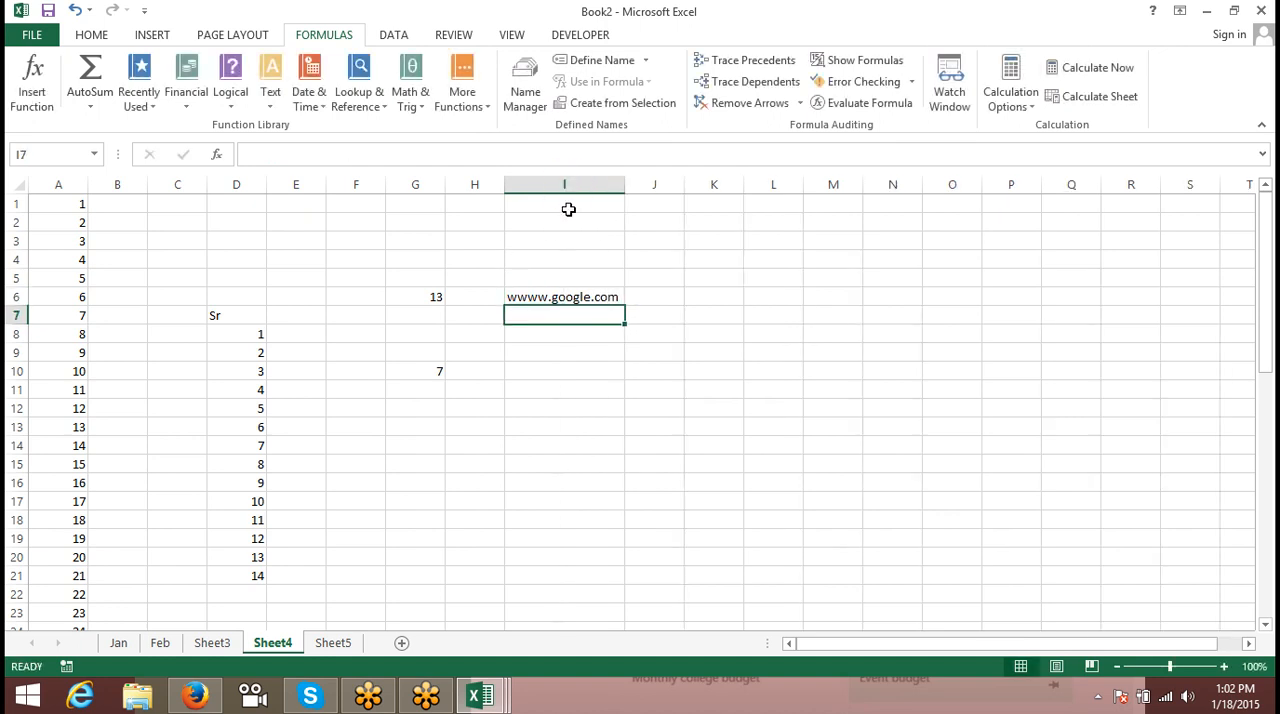
left_click(560, 296)
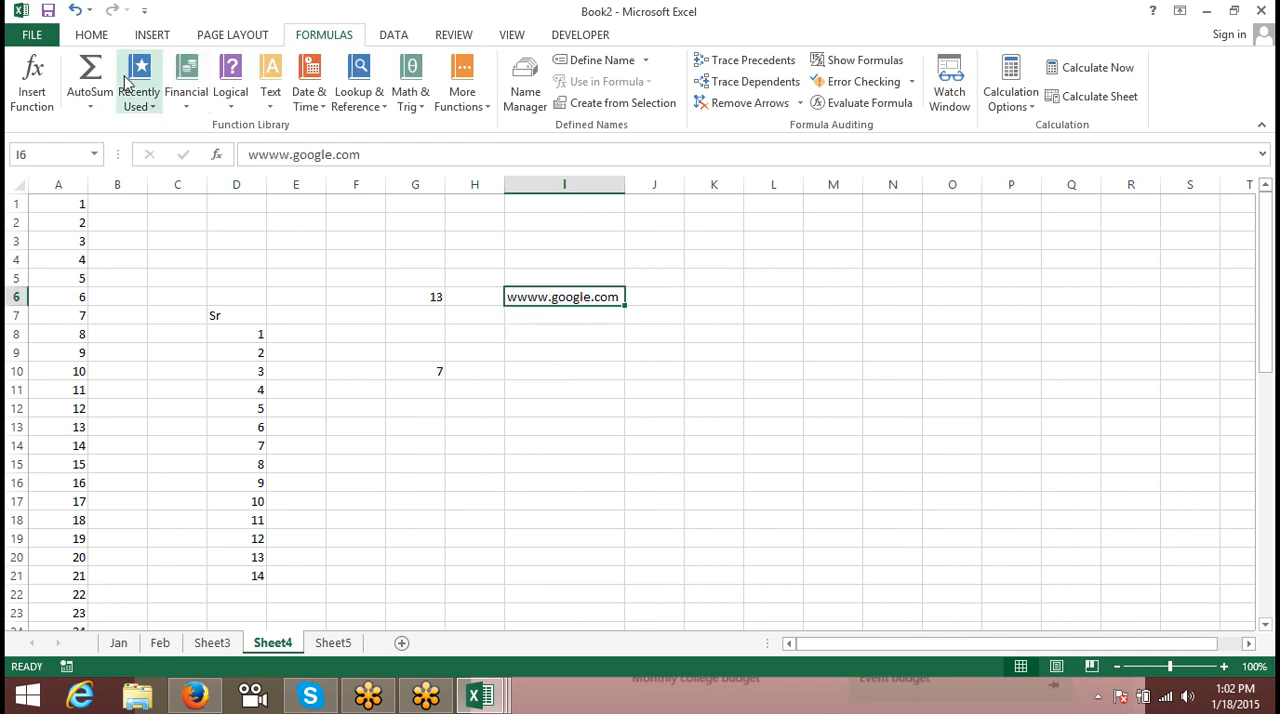
left_click(668, 291)
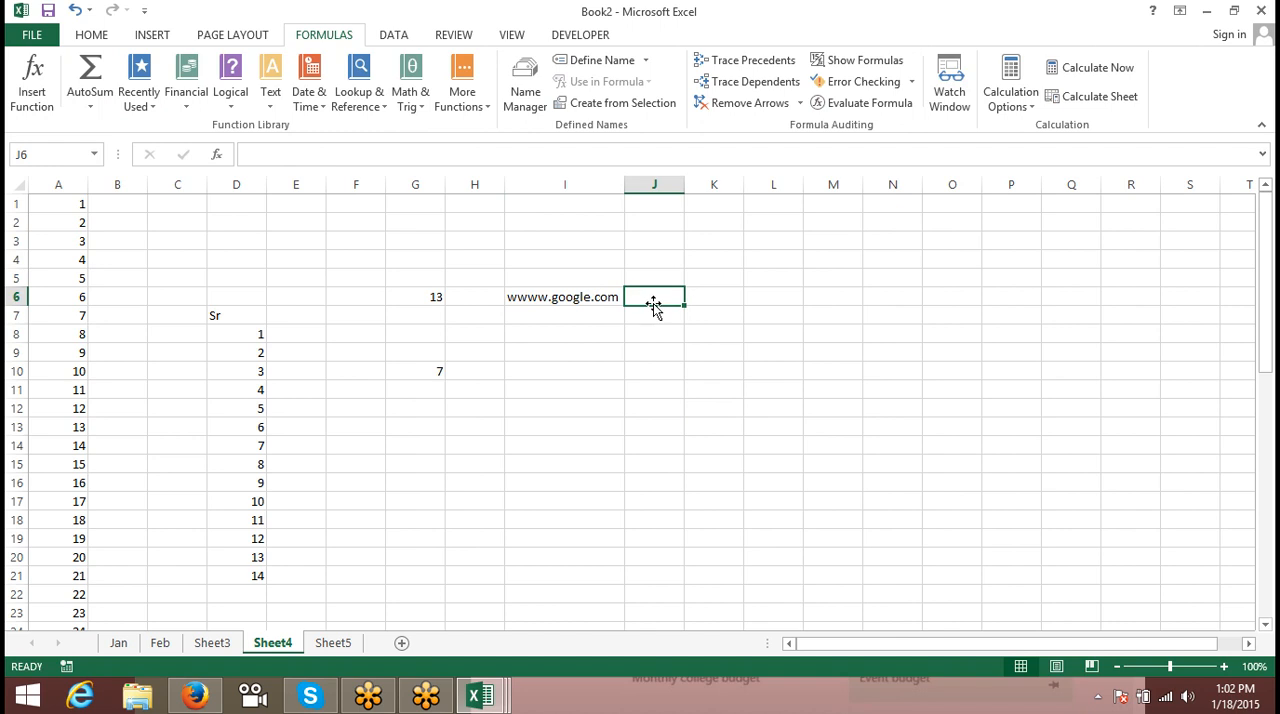
double_click(523, 294)
key("BackSpace")
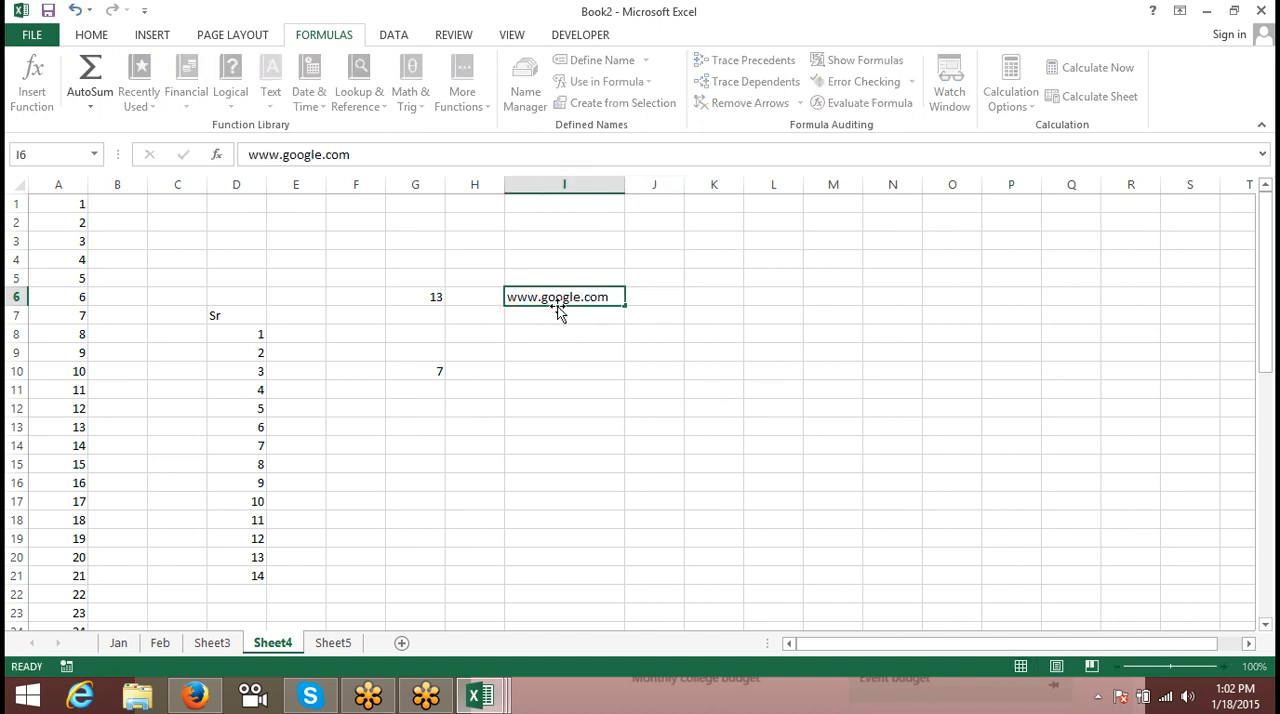
key("Return")
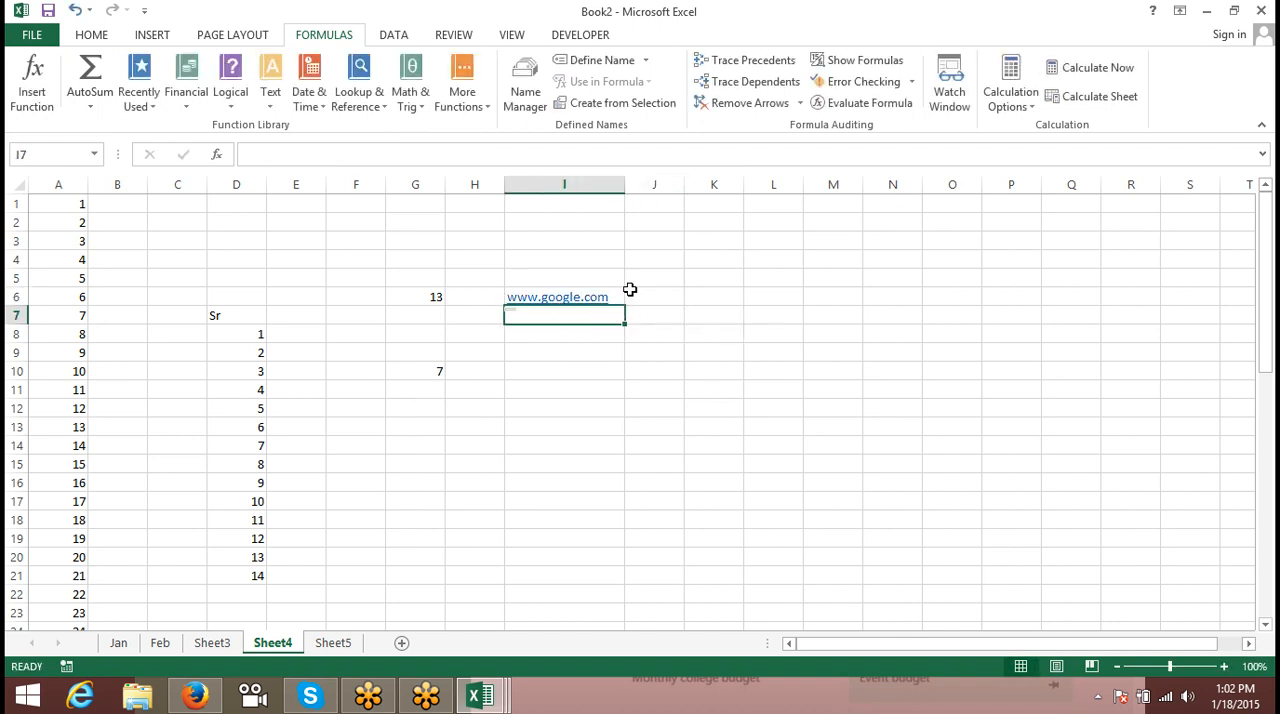
- Copy the address in I6 into cells M3 to M14 as values only, and fit column M's width to the text
key("Up")
key("ctrl+c")
left_click_drag(846, 249, 861, 450)
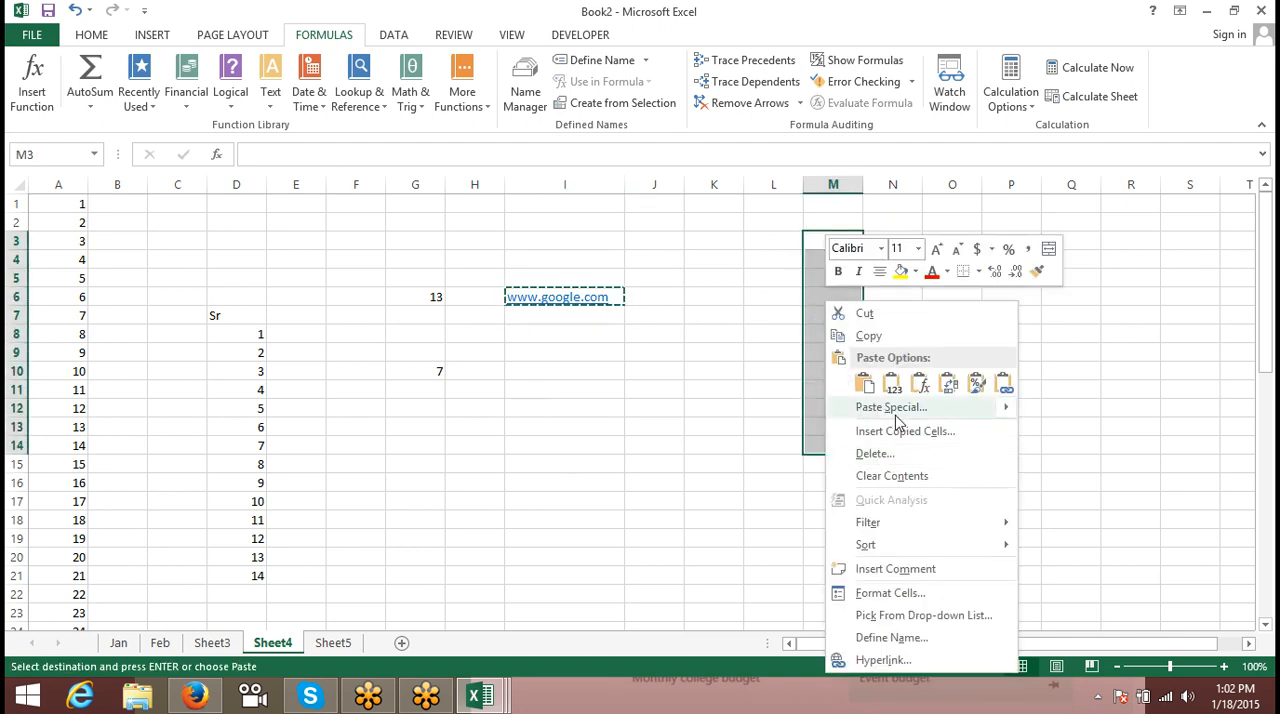
left_click(892, 383)
left_click(771, 279)
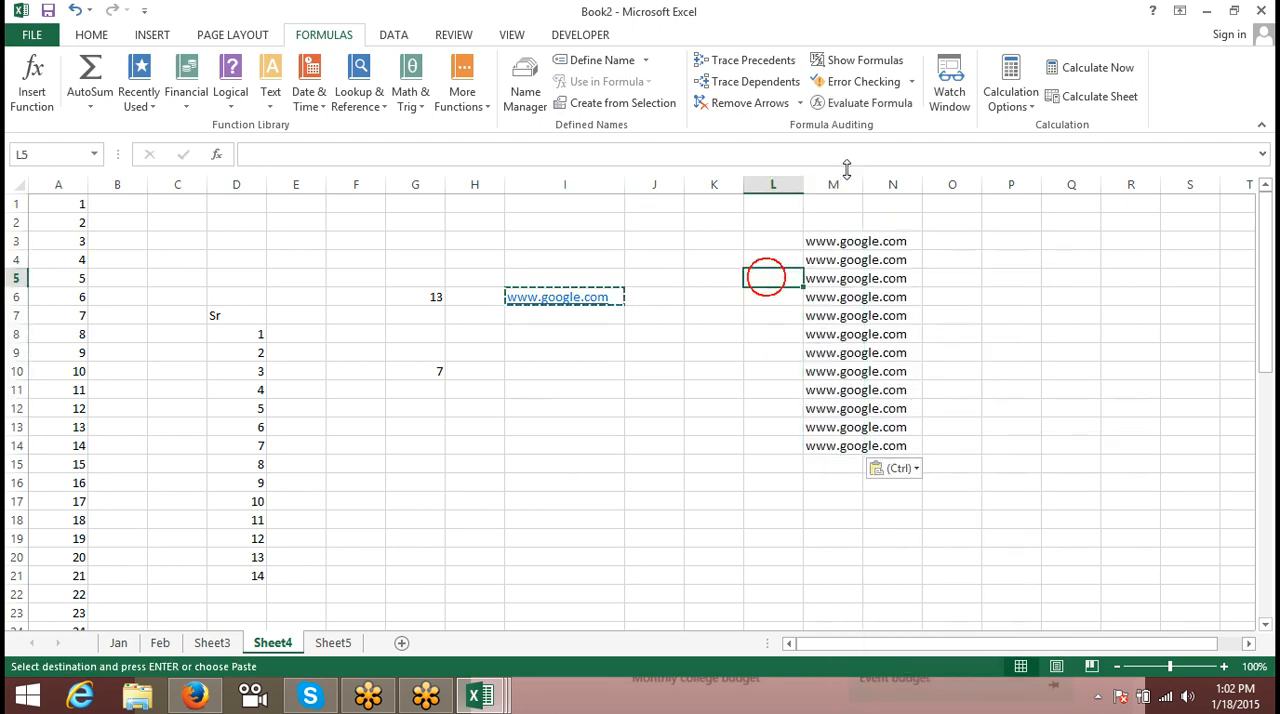
double_click(863, 185)
left_click(950, 234)
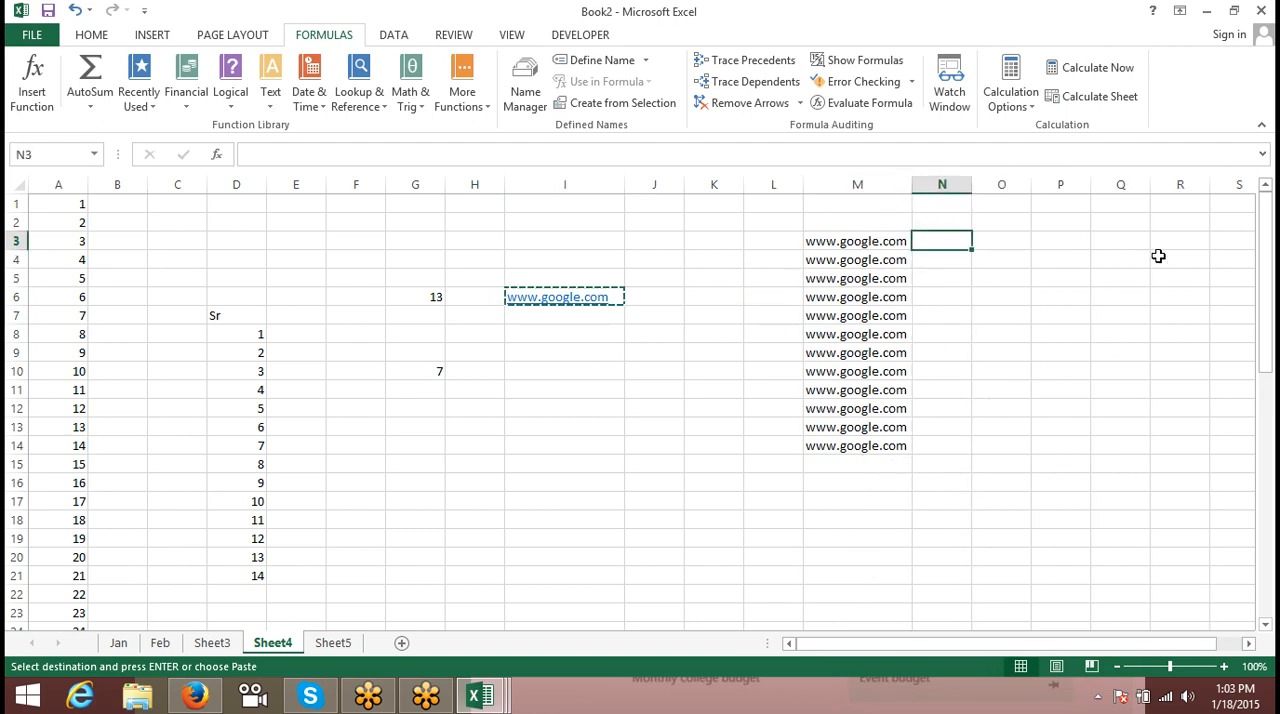
left_click(698, 428)
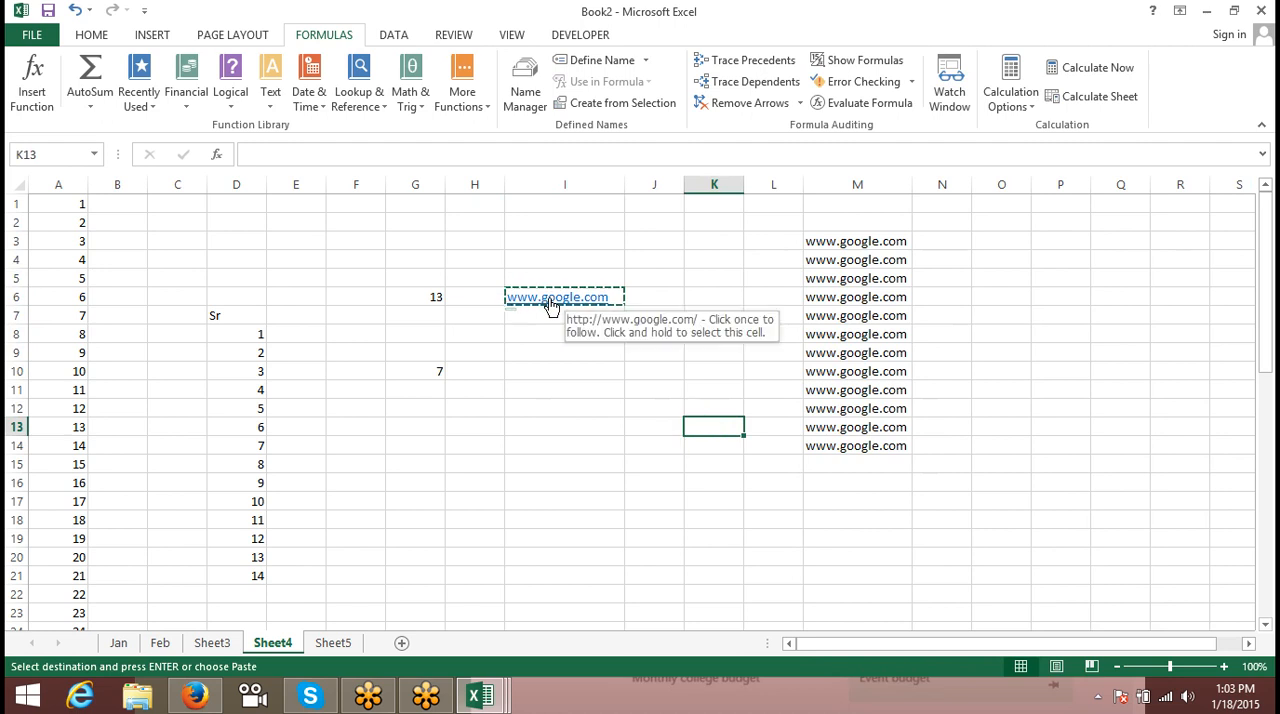
- Enter a HYPERLINK formula in cell N3 that links to M3 with the friendly name "Click"
left_click(946, 242)
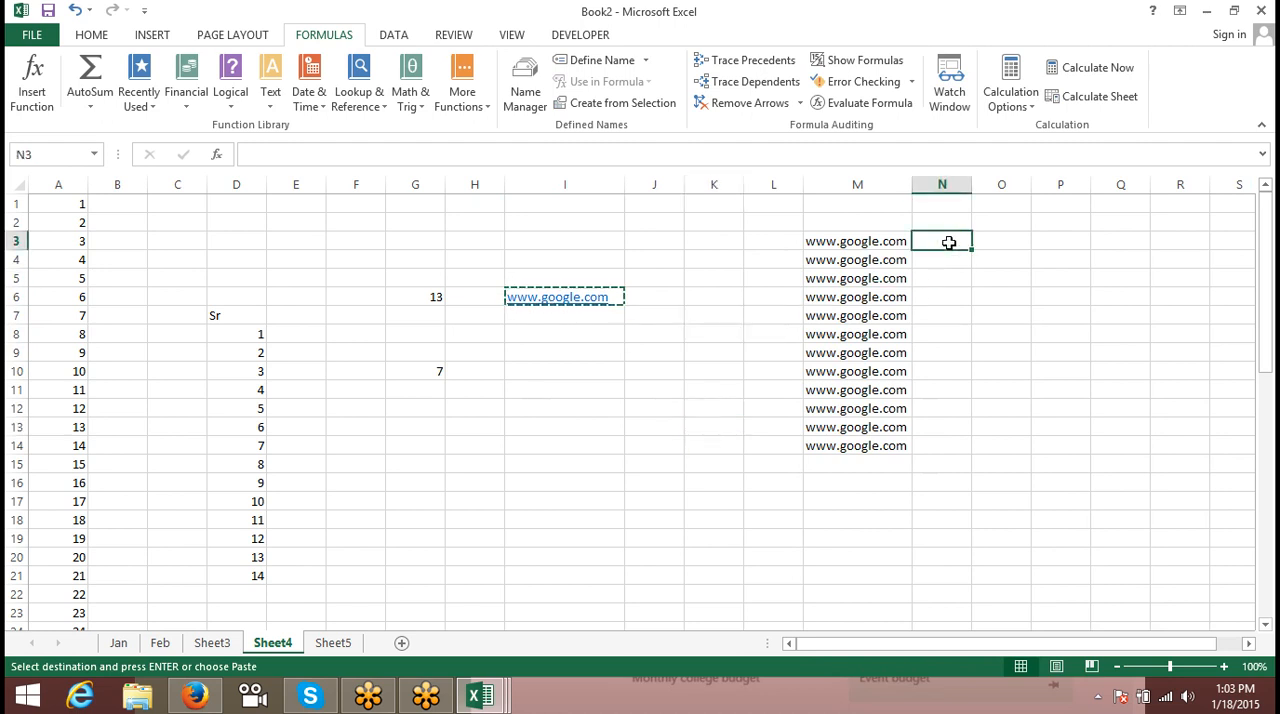
type("=hy")
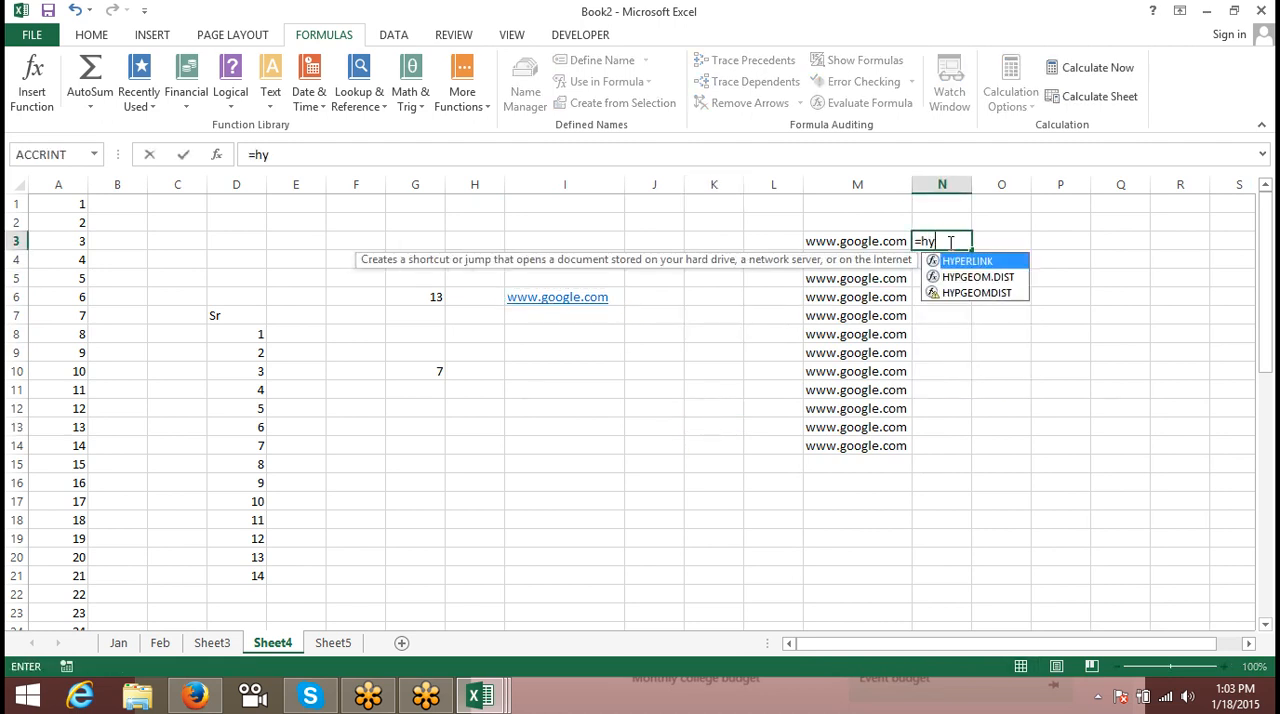
key("Tab")
key("Left")
type(",")
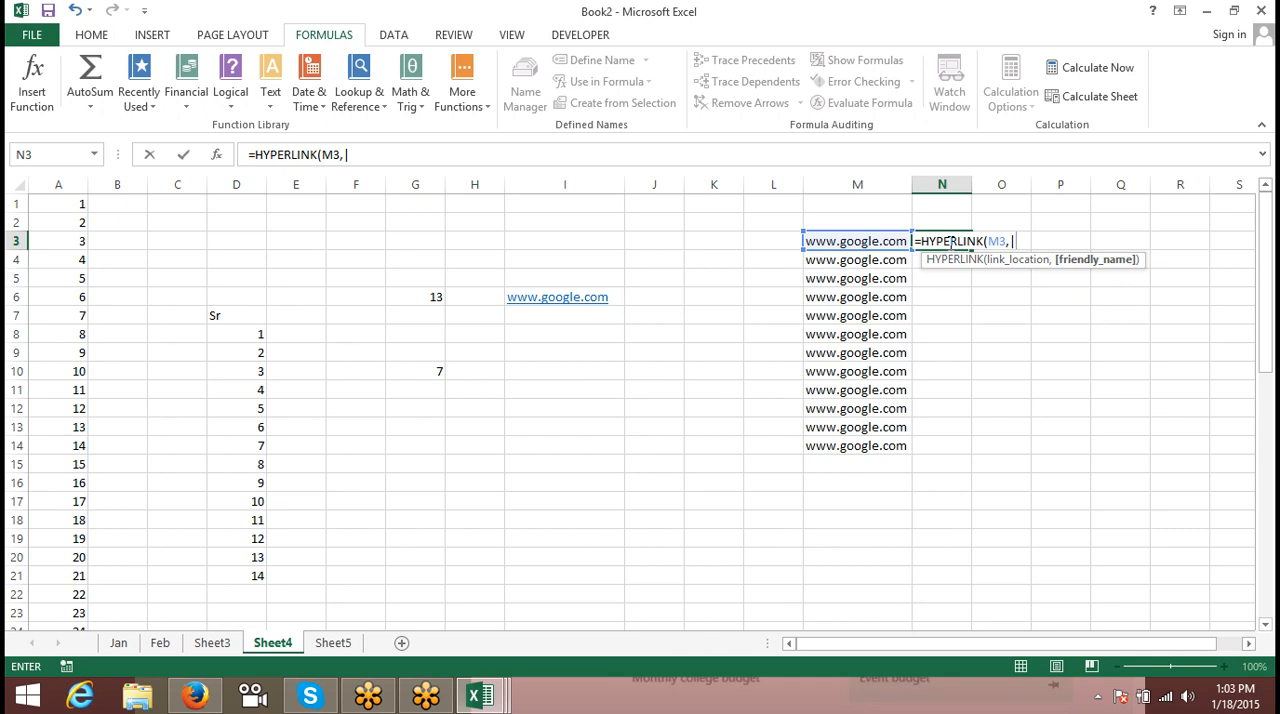
key("BackSpace")
type("\"Click/")
key("BackSpace")
key("BackSpace")
type("\"")
key("Return")
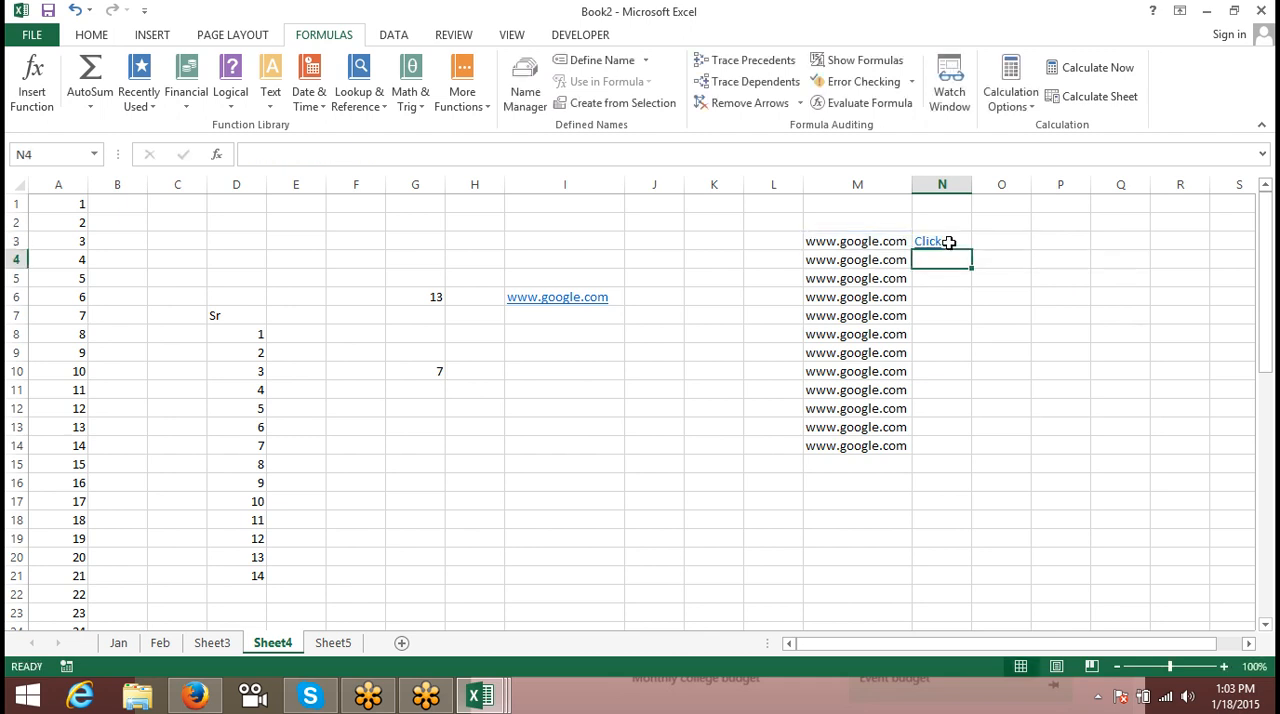
- Test the hyperlink in cell N3 and dismiss the alert
left_click(961, 316)
left_click(928, 244)
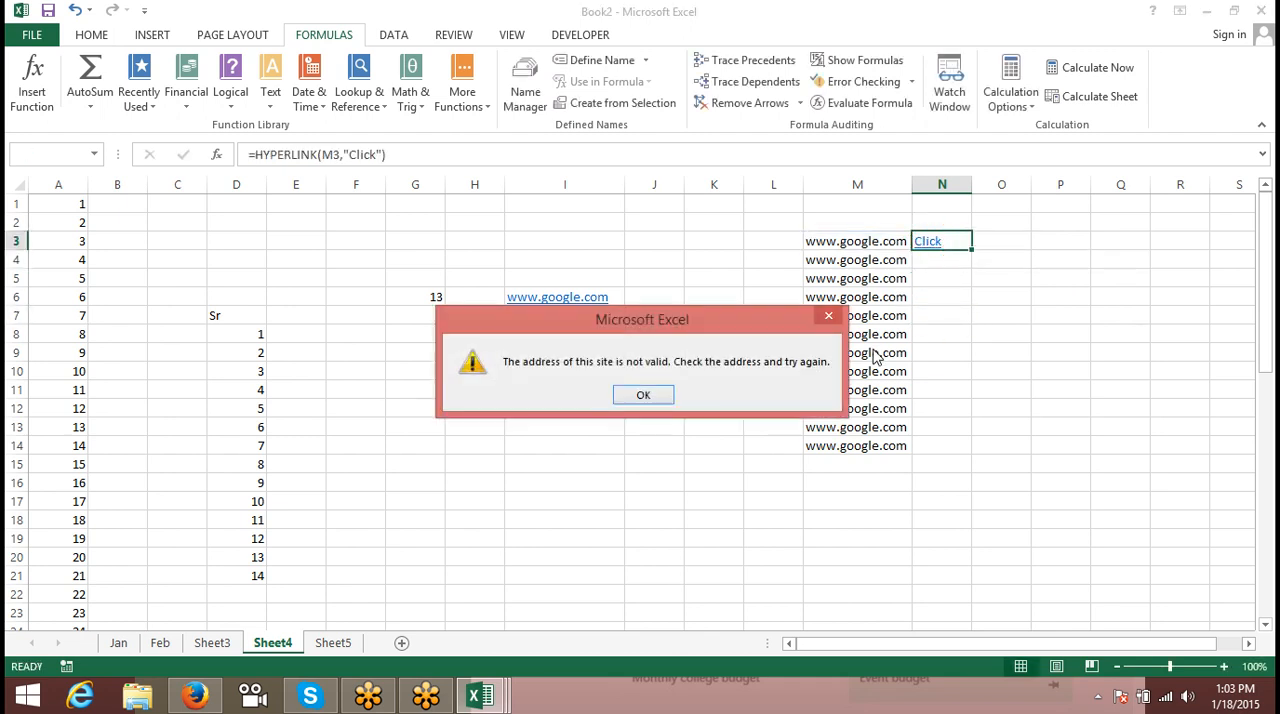
left_click(648, 395)
- Prefix the web address in cell M3 with http:/
left_click(808, 241)
double_click(866, 248)
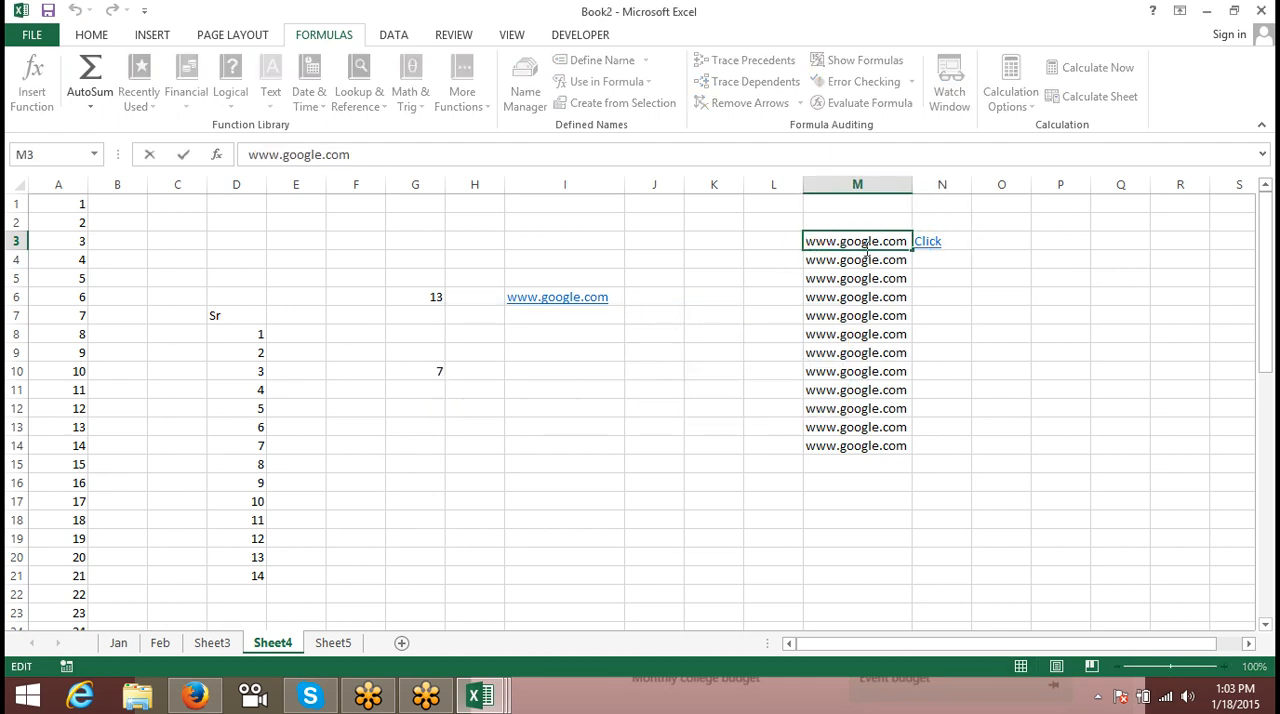
type("http")
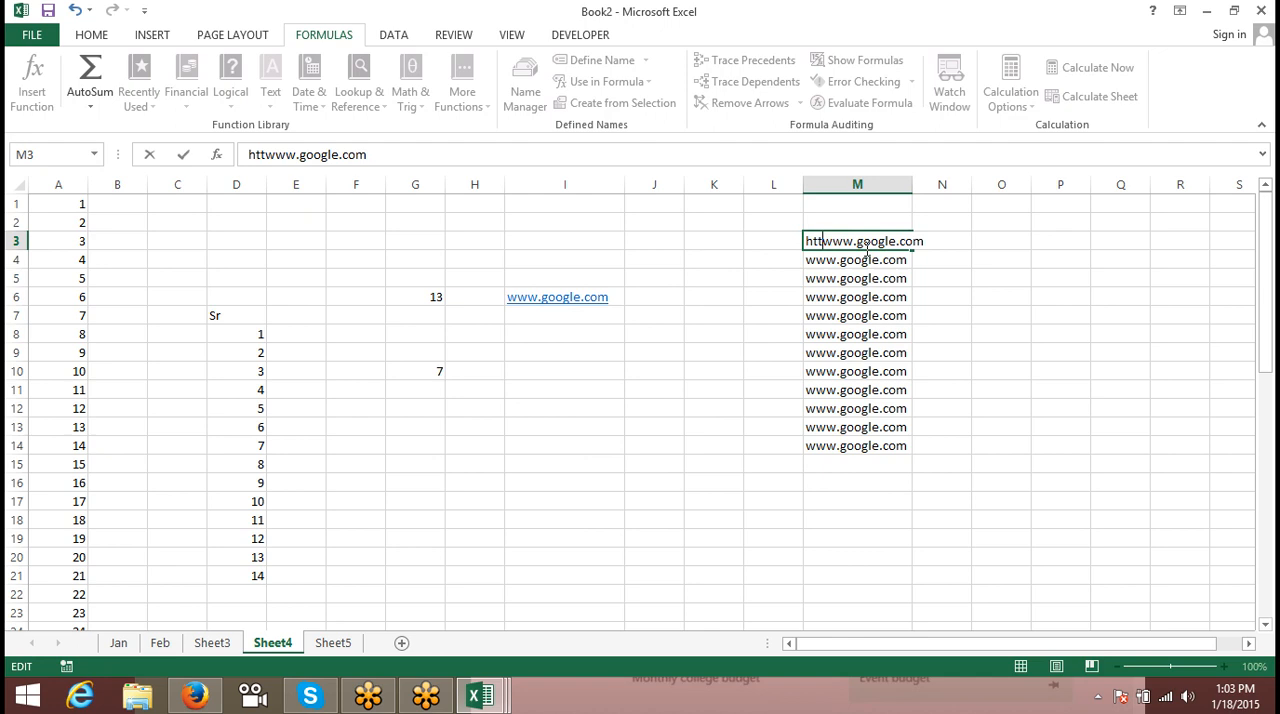
type(":")
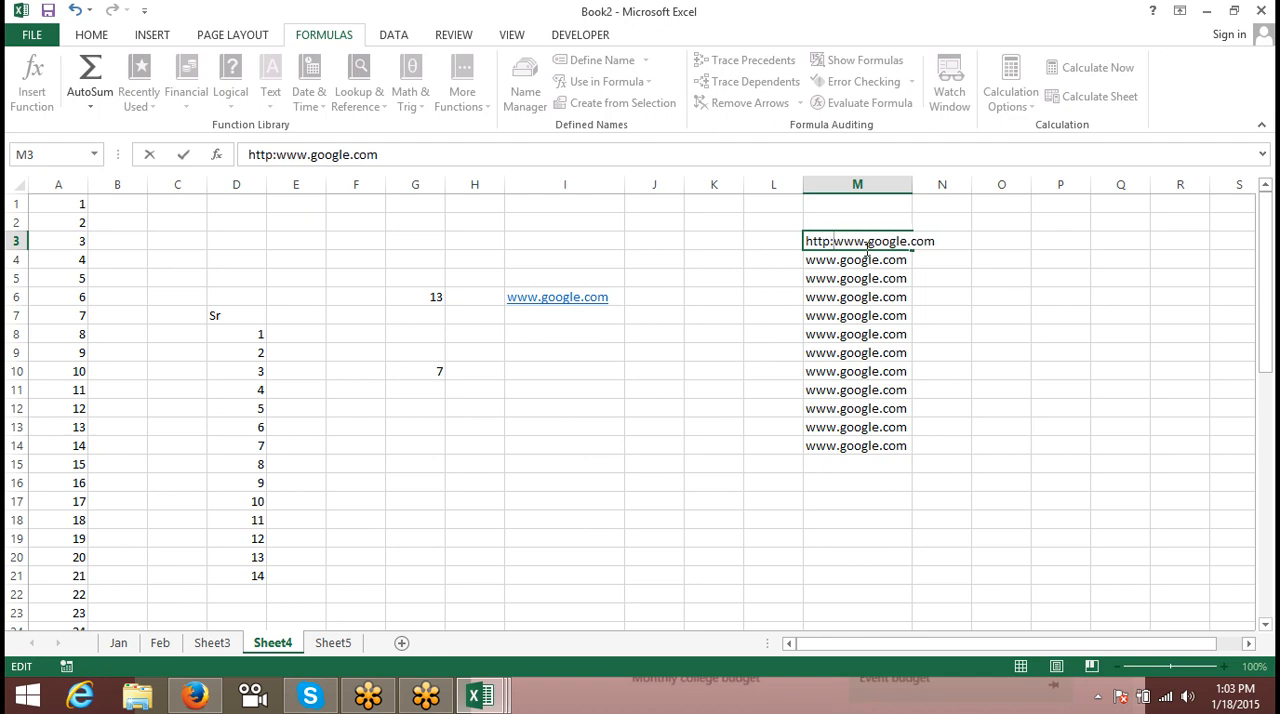
type("/")
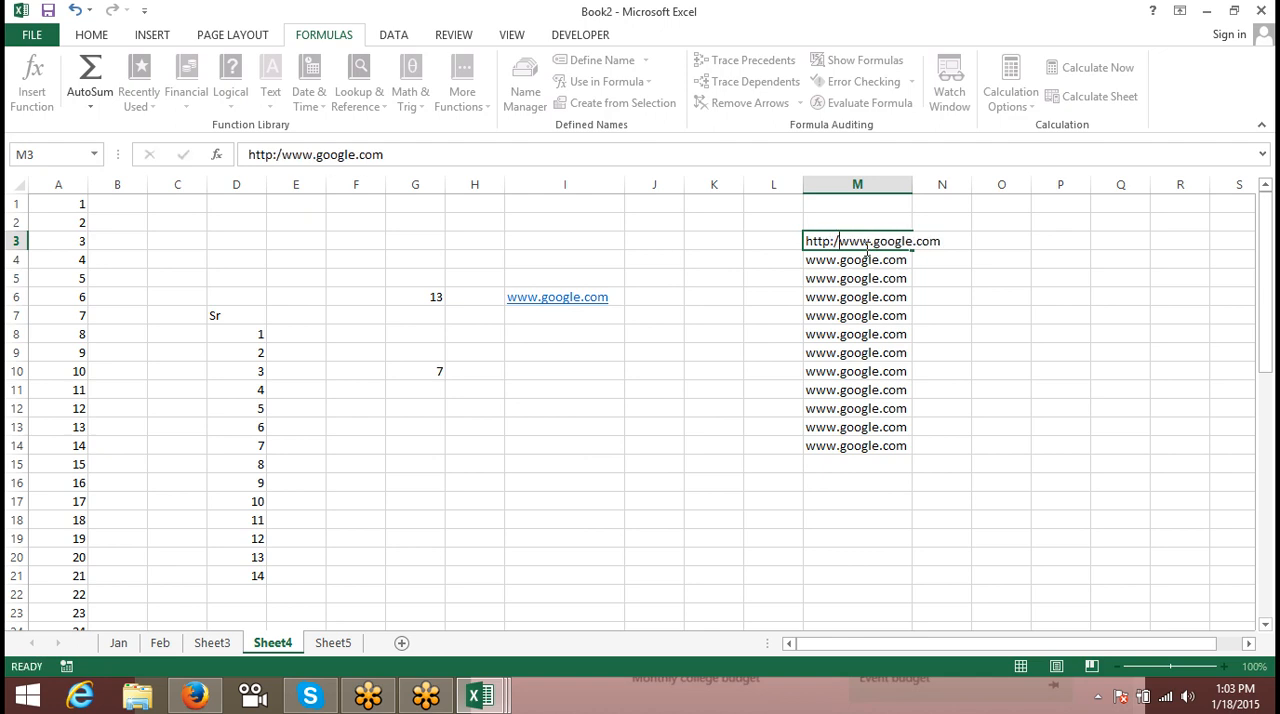
key("Return")
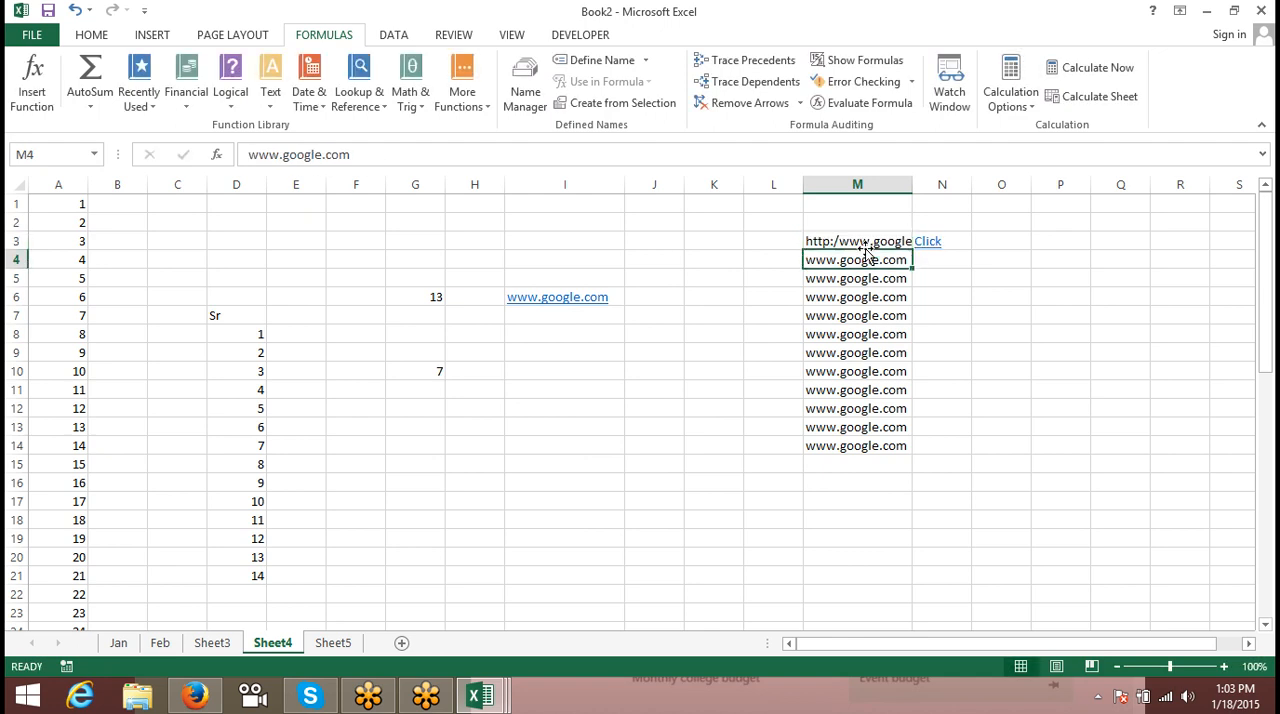
- Test the hyperlink in N3 in Firefox, close the Google page, and return to the Excel workbook
left_click(921, 242)
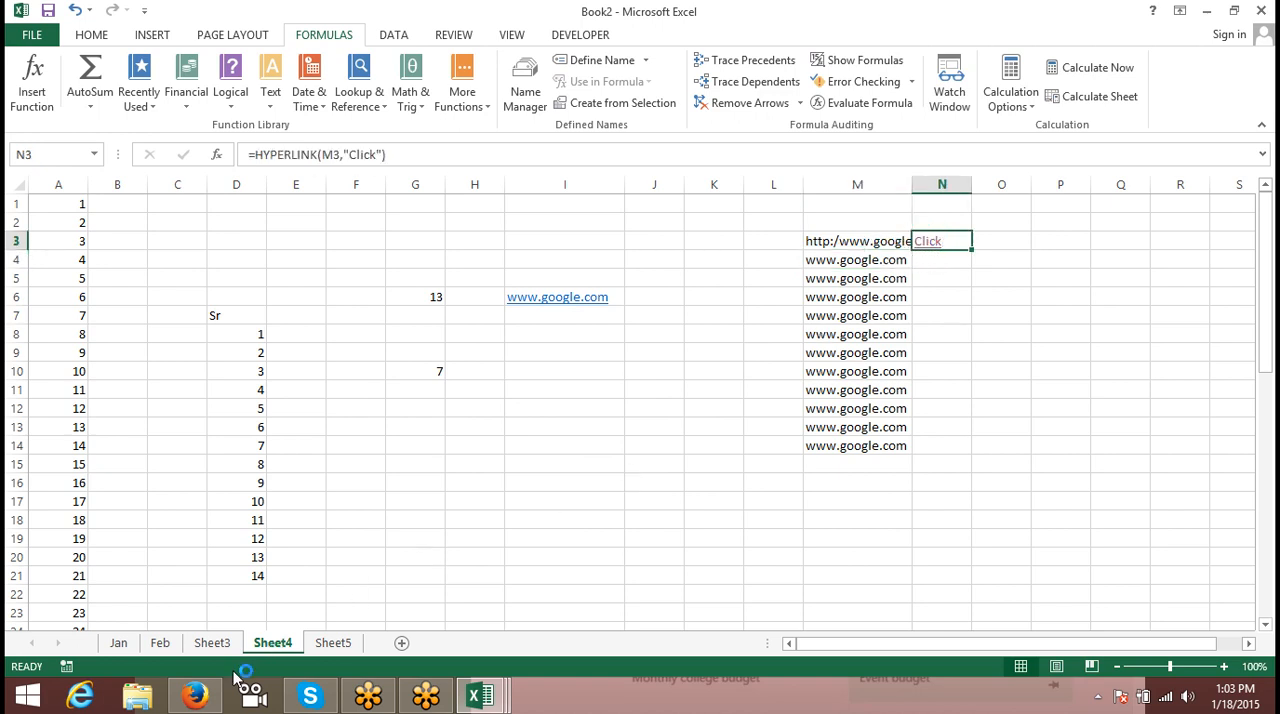
left_click(187, 700)
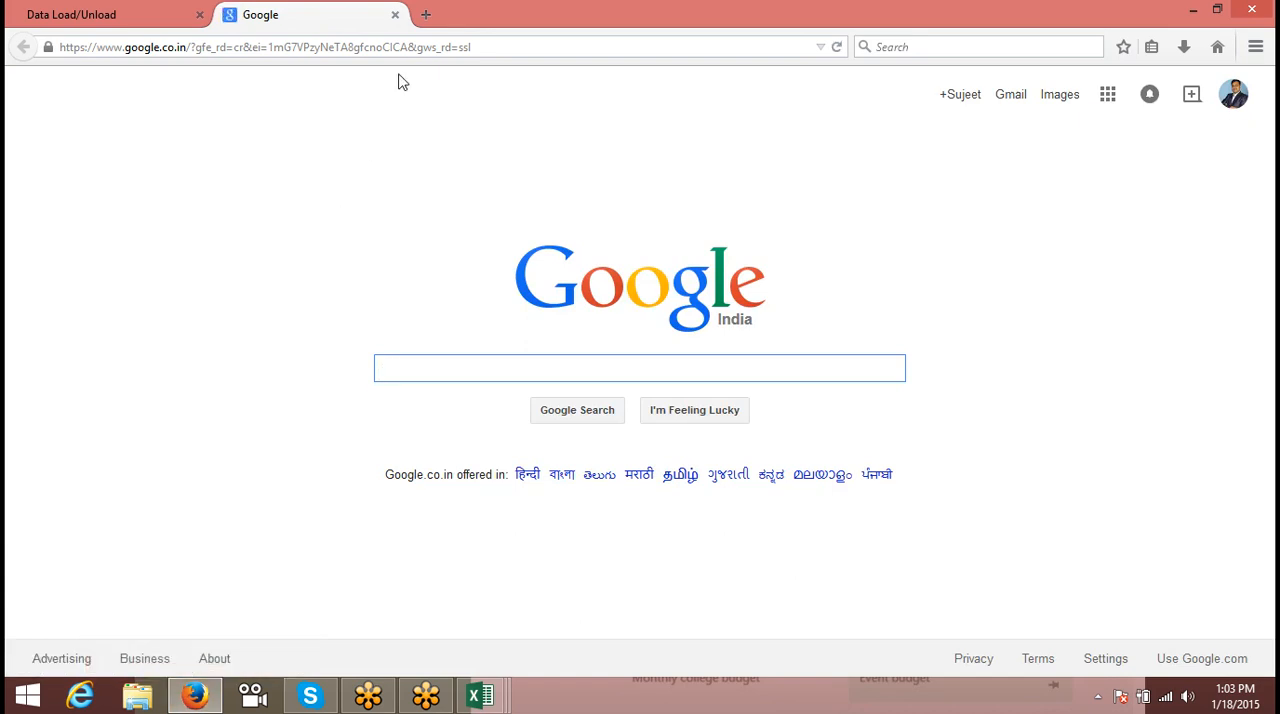
left_click(395, 14)
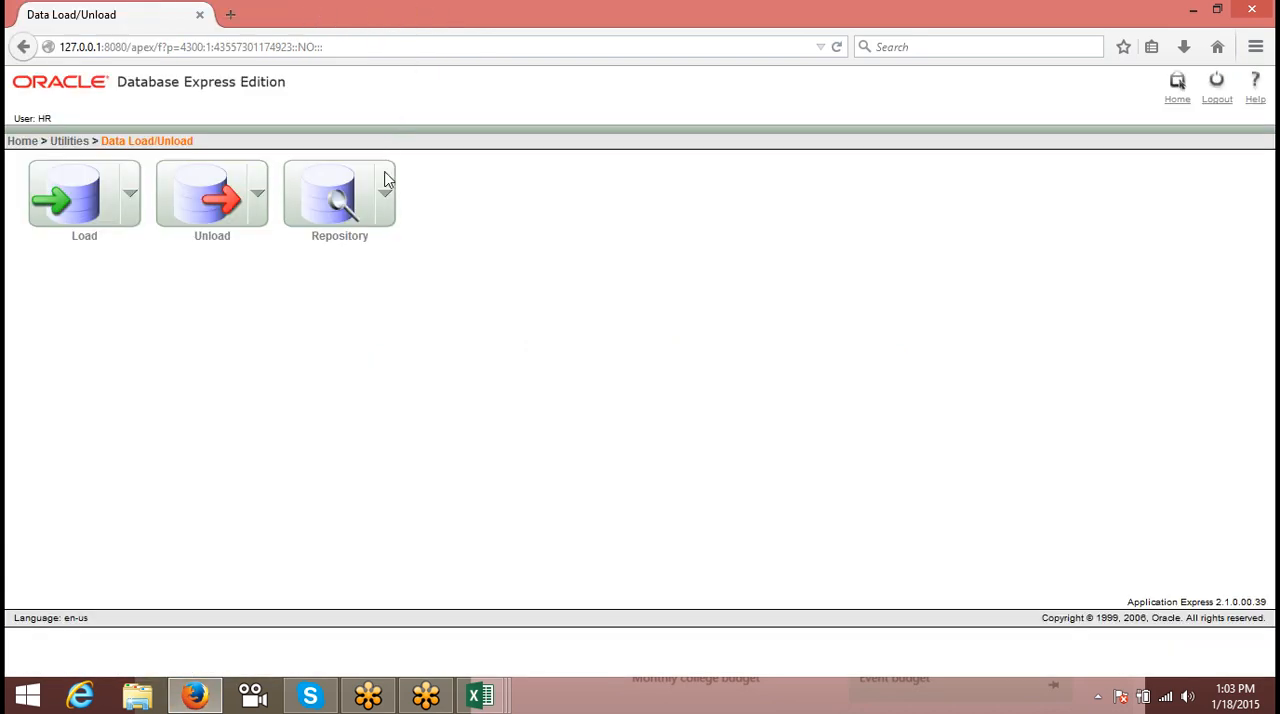
key("alt+Tab")
left_click(760, 408)
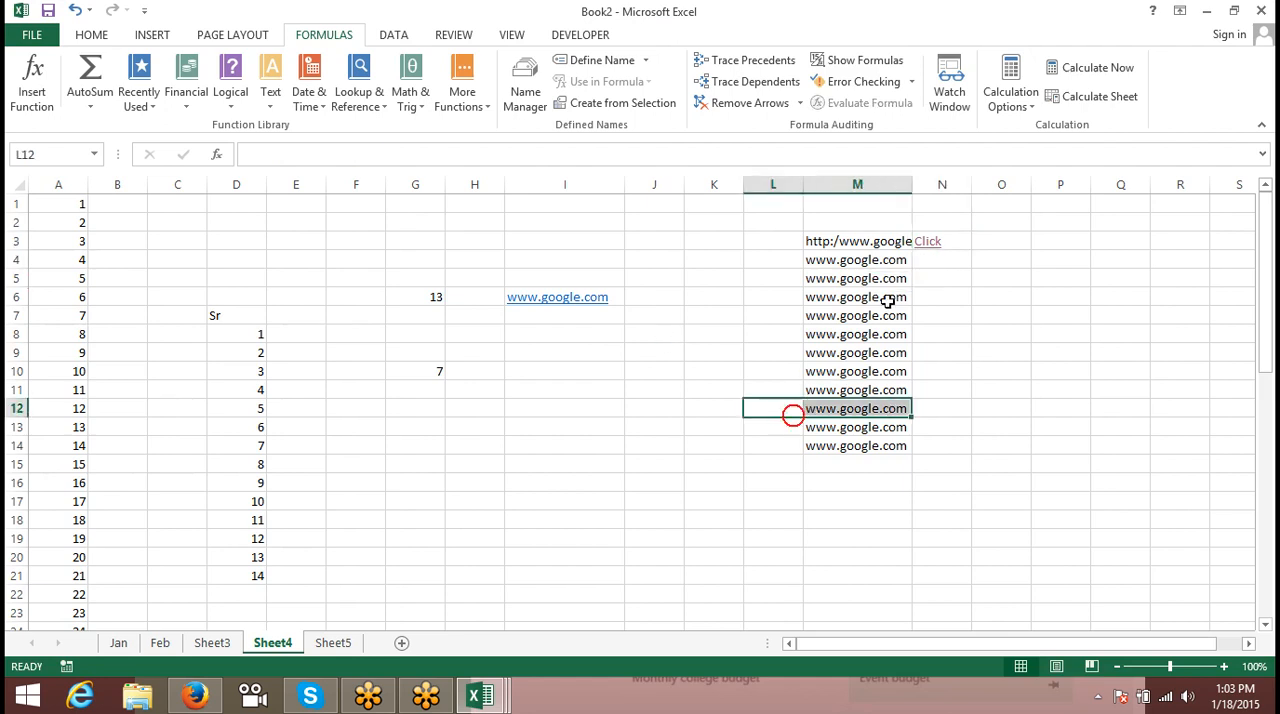
- Fill the HYPERLINK formula from cell N3 down through N14
left_click(966, 238)
left_click_drag(966, 240, 963, 440)
type("d")
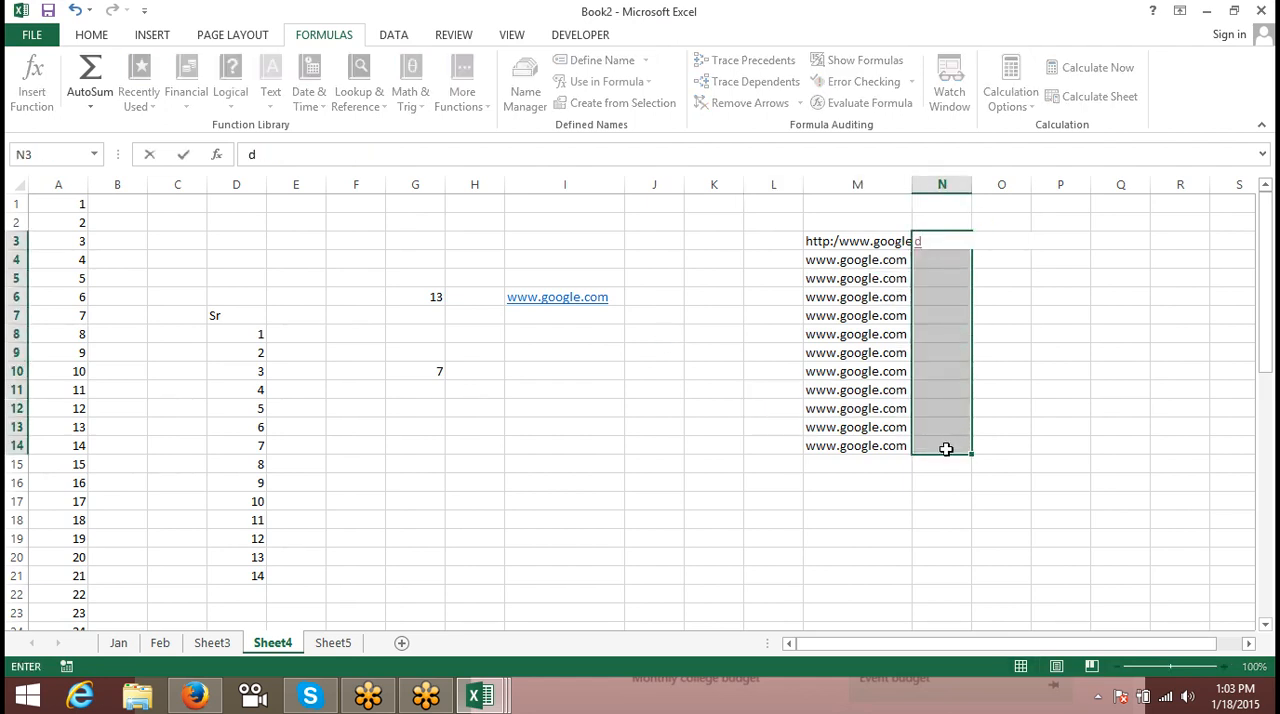
key("Escape")
key("ctrl+d")
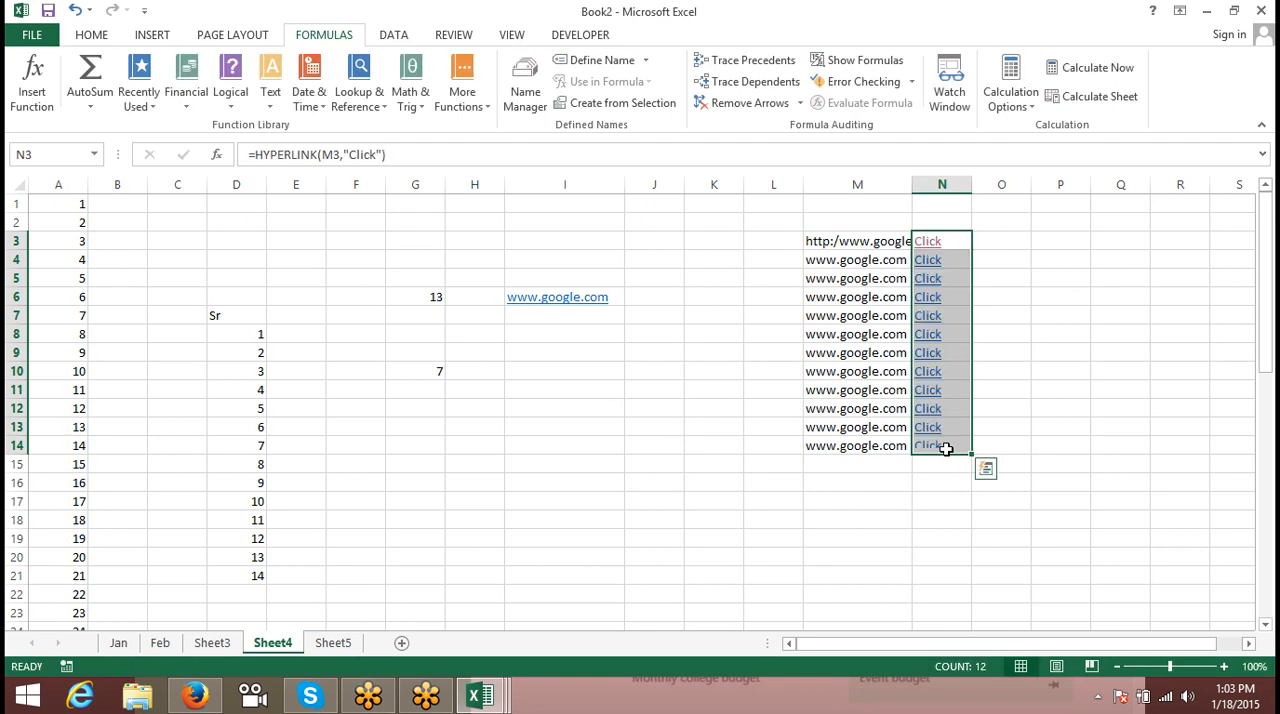
left_click(783, 406)
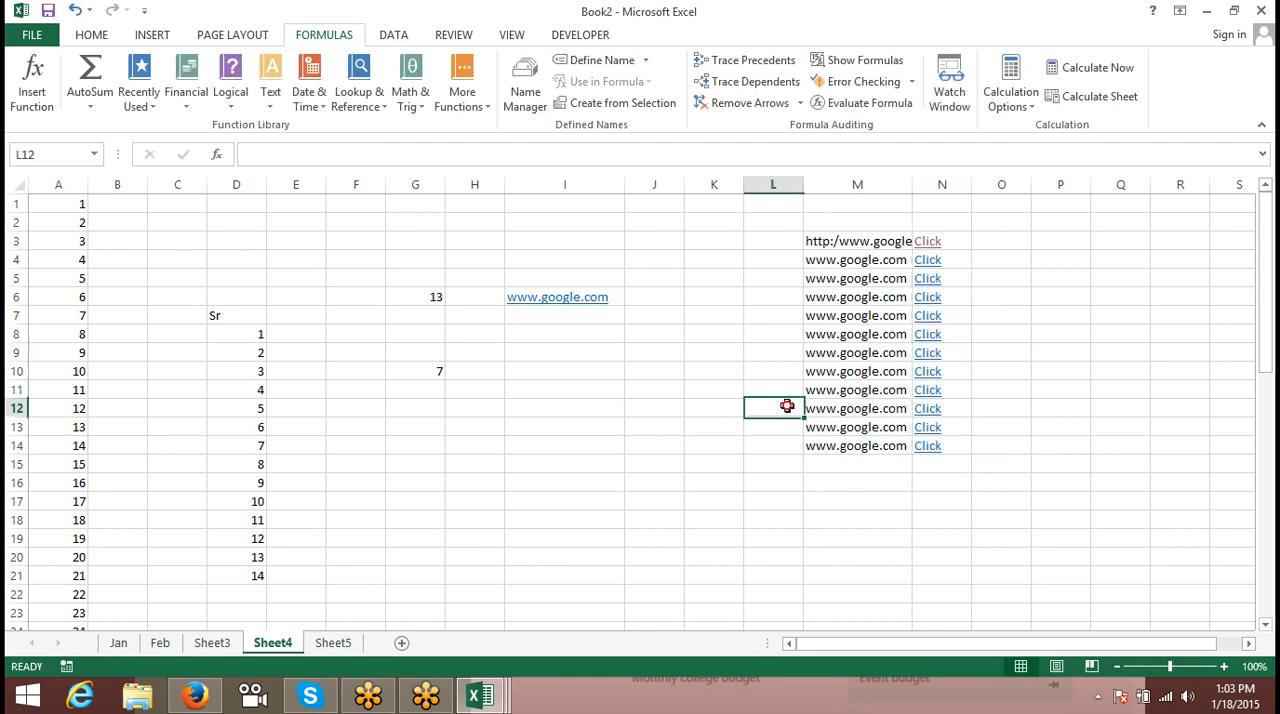
left_click(806, 333)
left_click(668, 354)
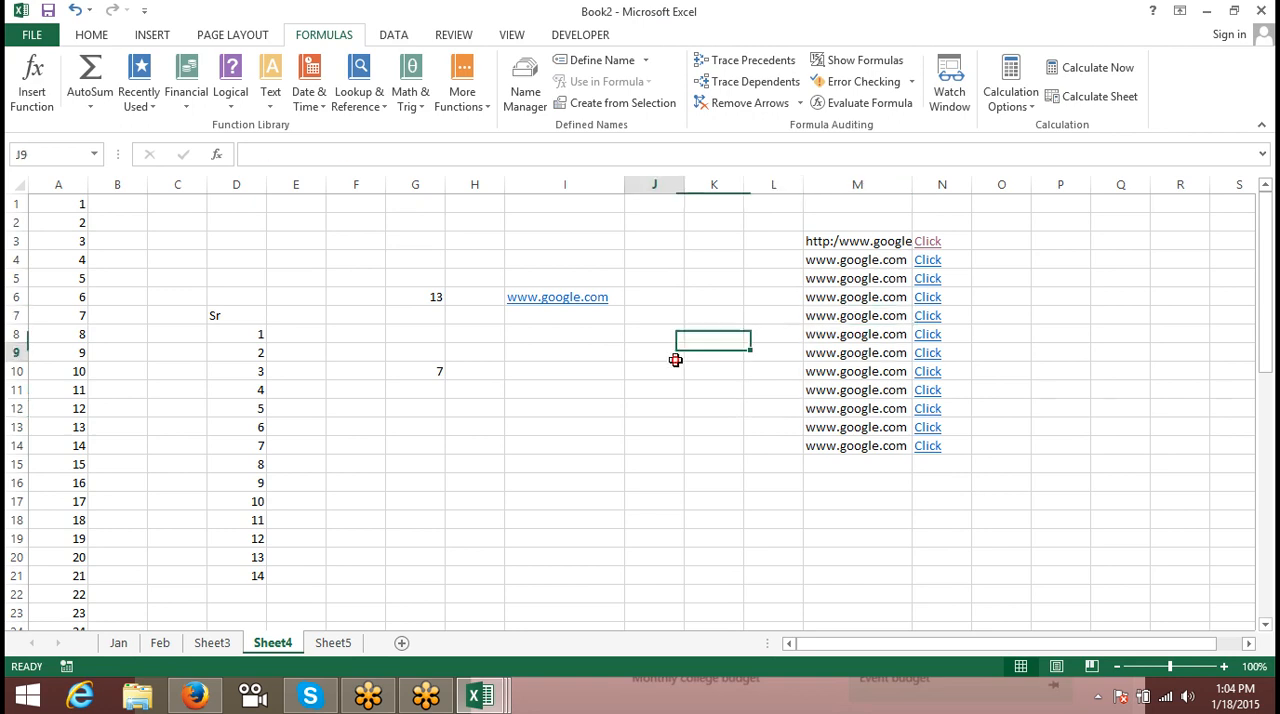
left_click(608, 424)
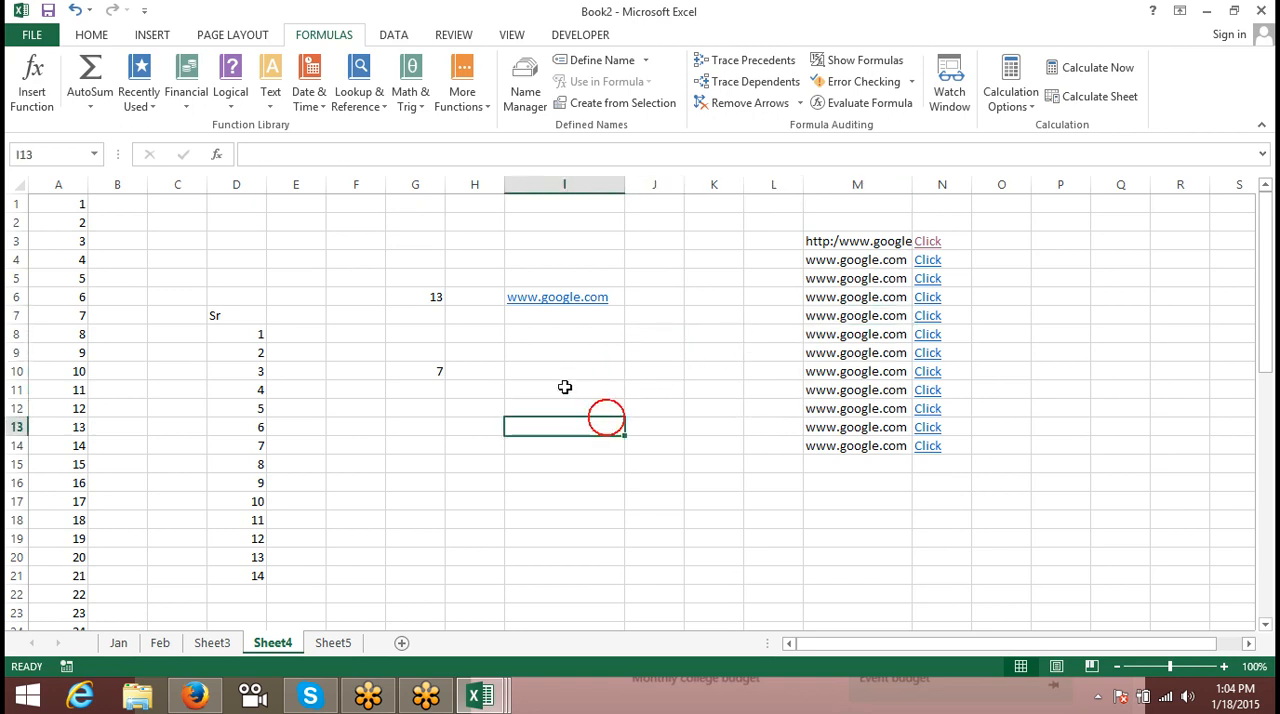
- Add a new blank worksheet after Sheet5
left_click(429, 424)
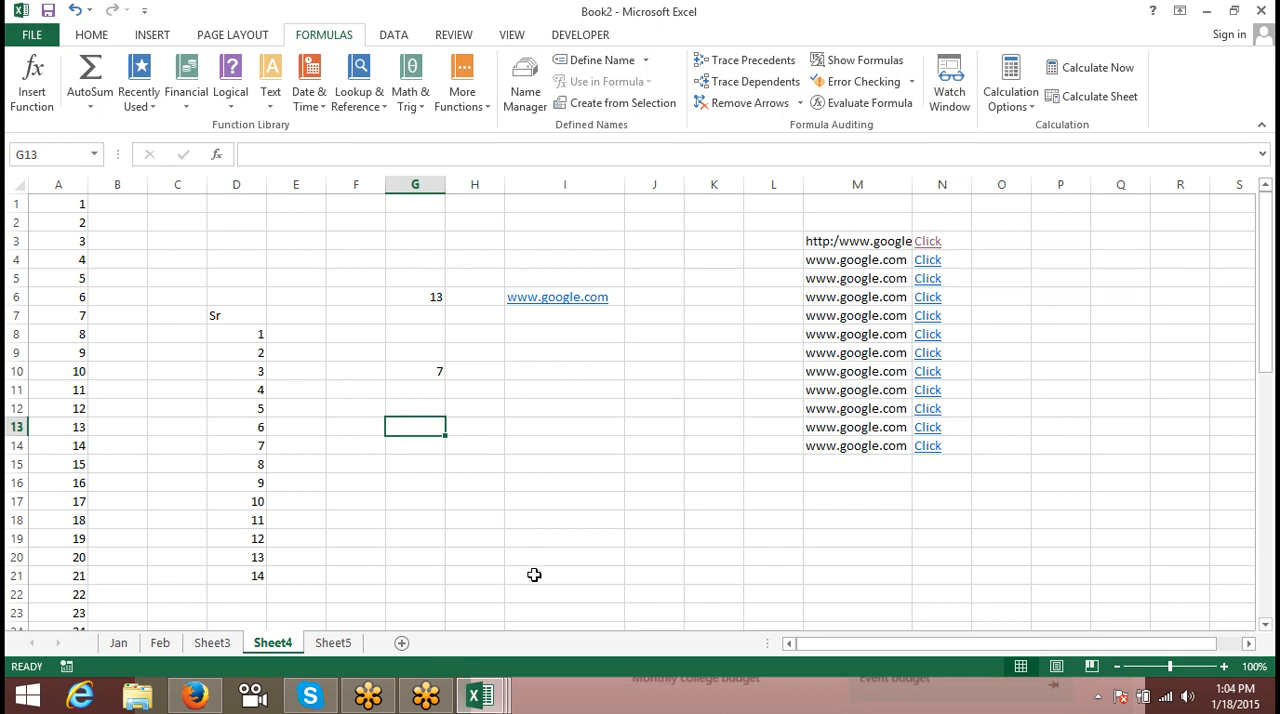
left_click(335, 643)
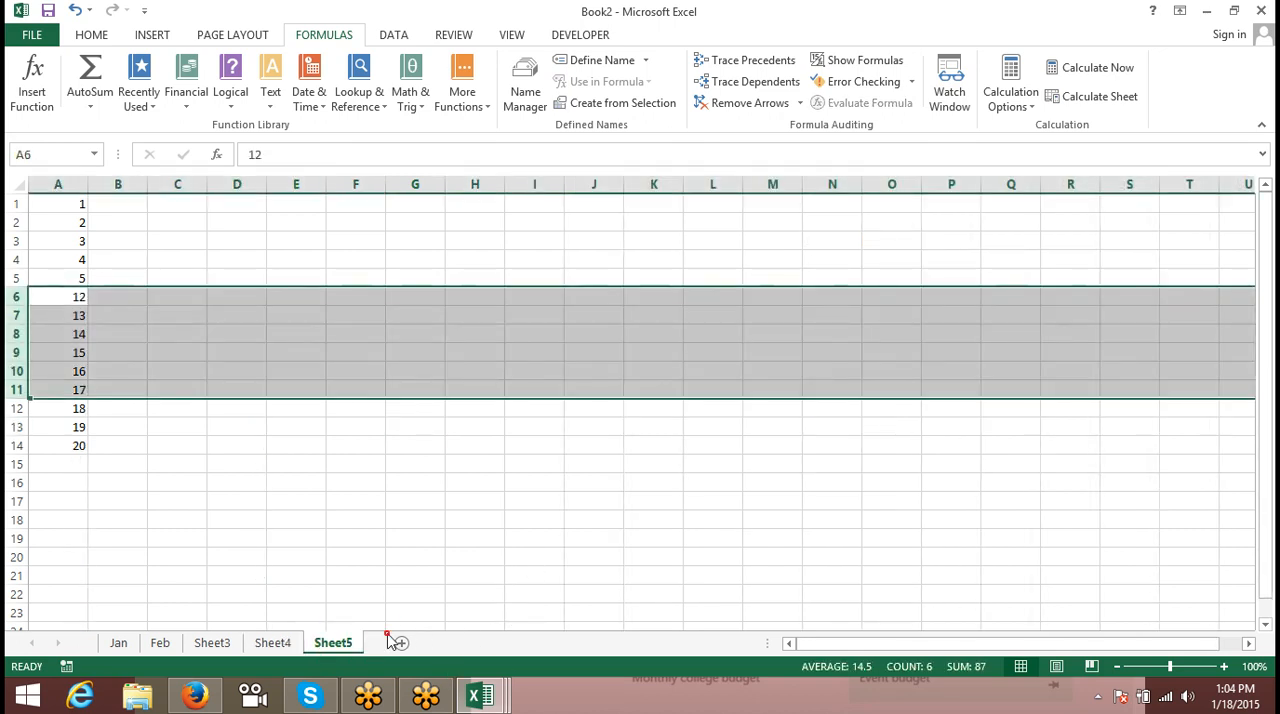
left_click(401, 643)
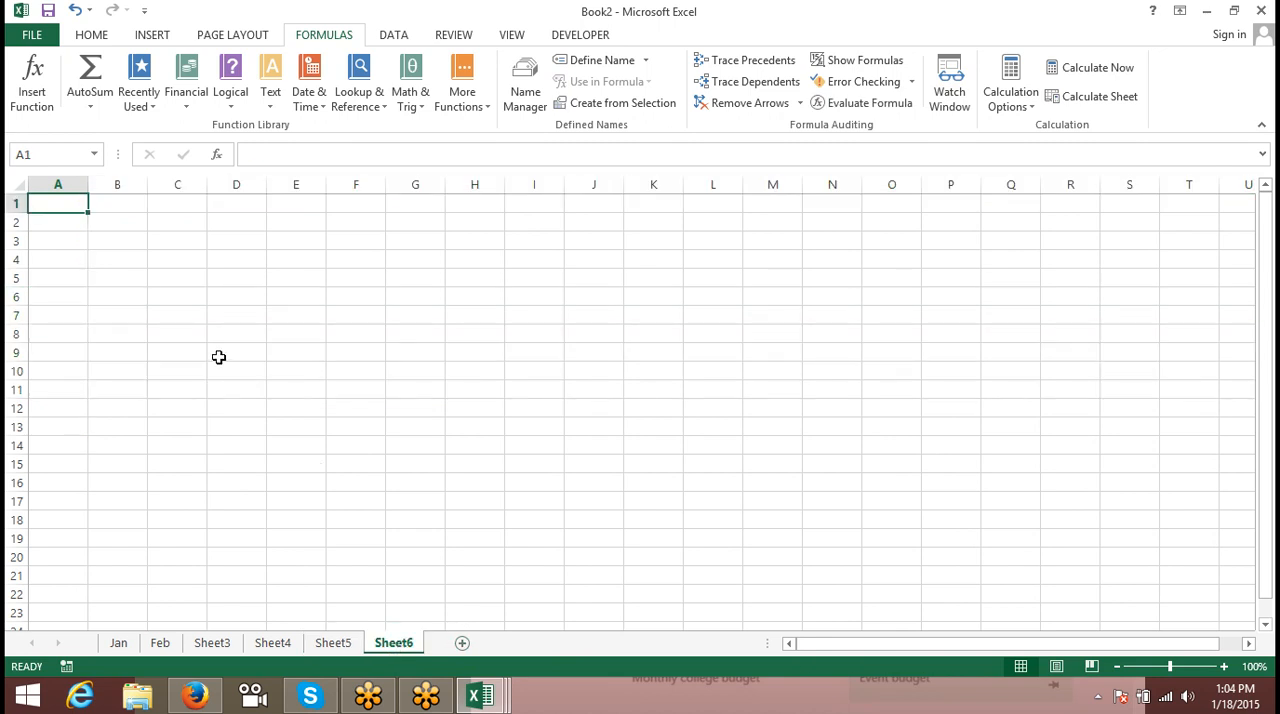
- Enter the heading Sheet in cell A1 and the sheet name Jan in cell A2
type("S")
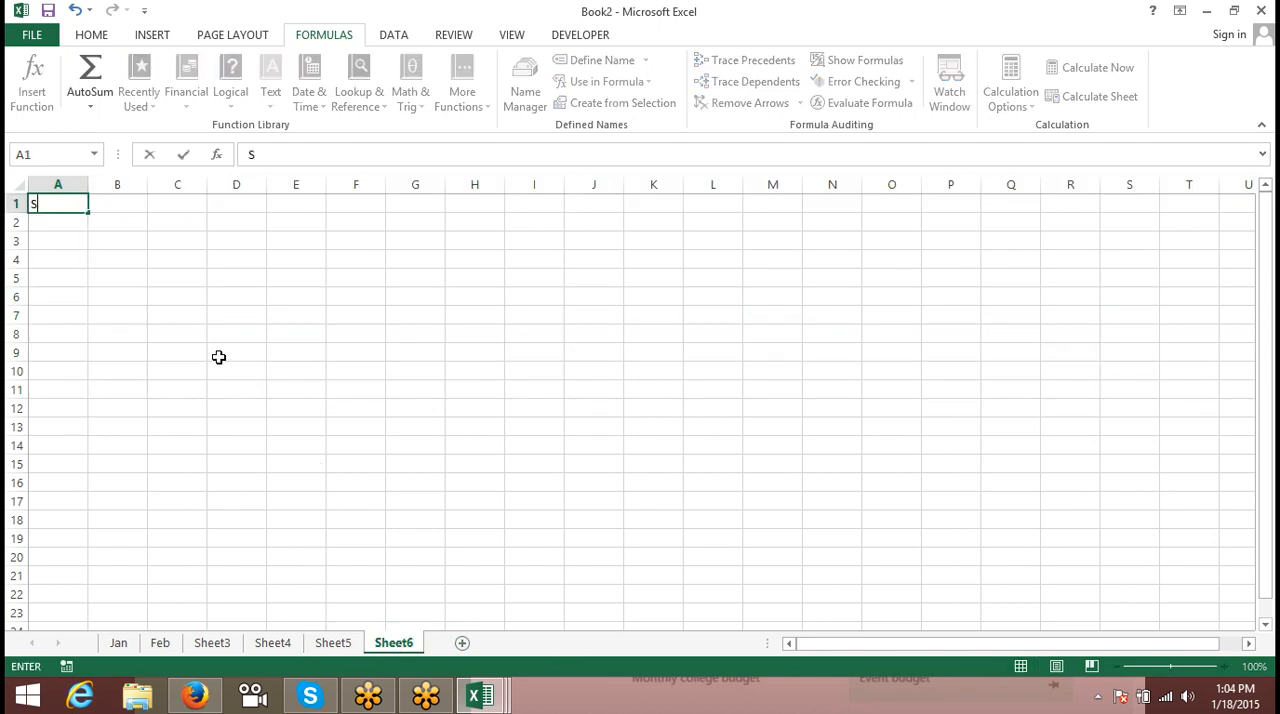
type("heet")
key("Right")
key("Down")
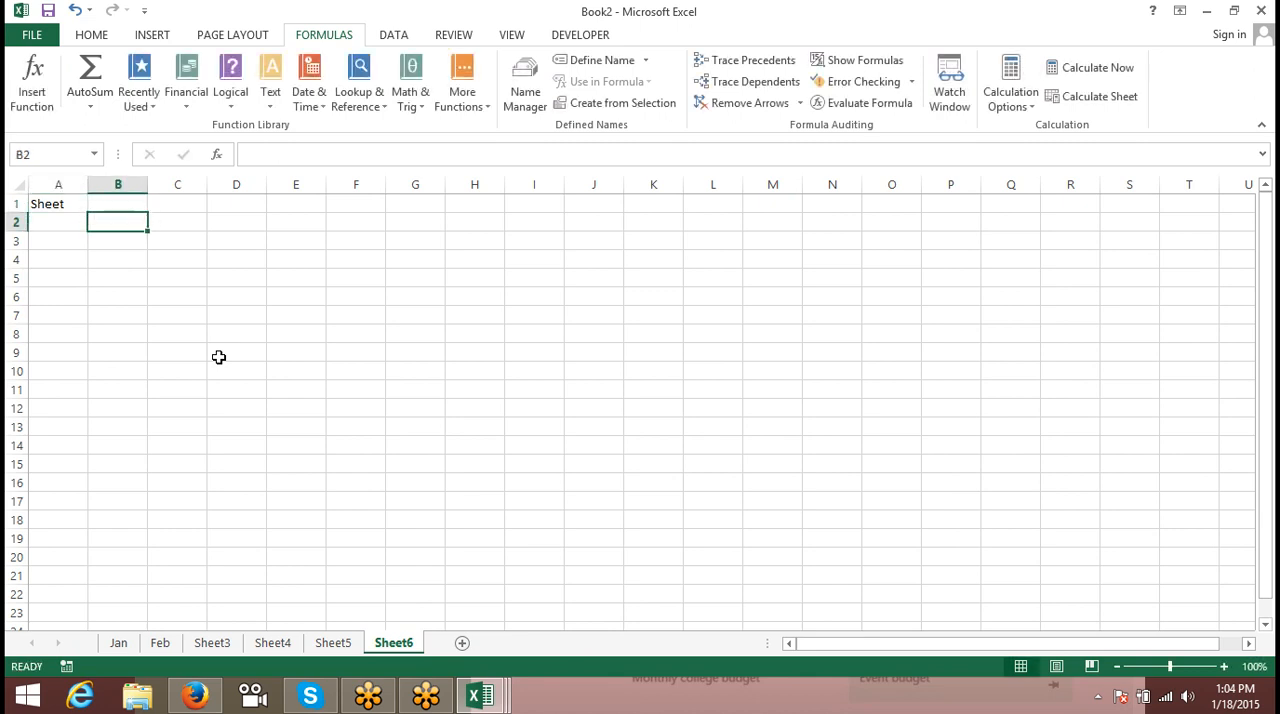
key("Left")
type("Jan")
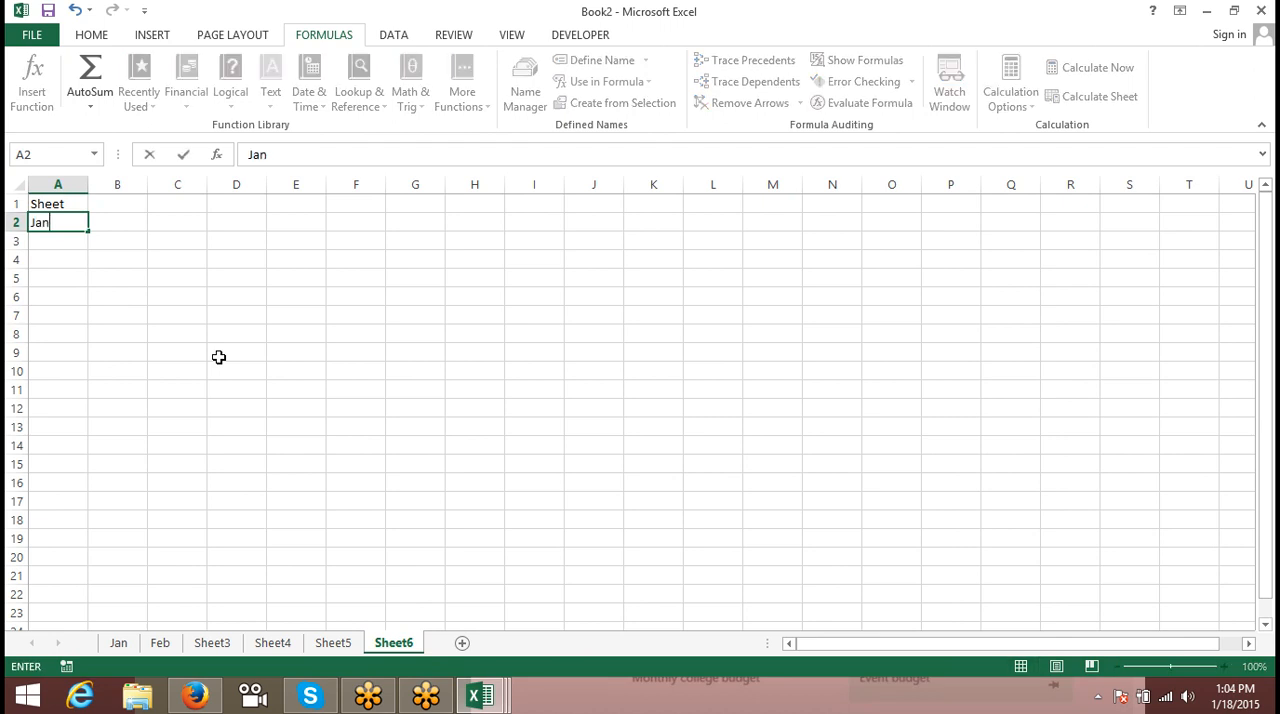
left_click(218, 356)
left_click(110, 191)
left_click(110, 222)
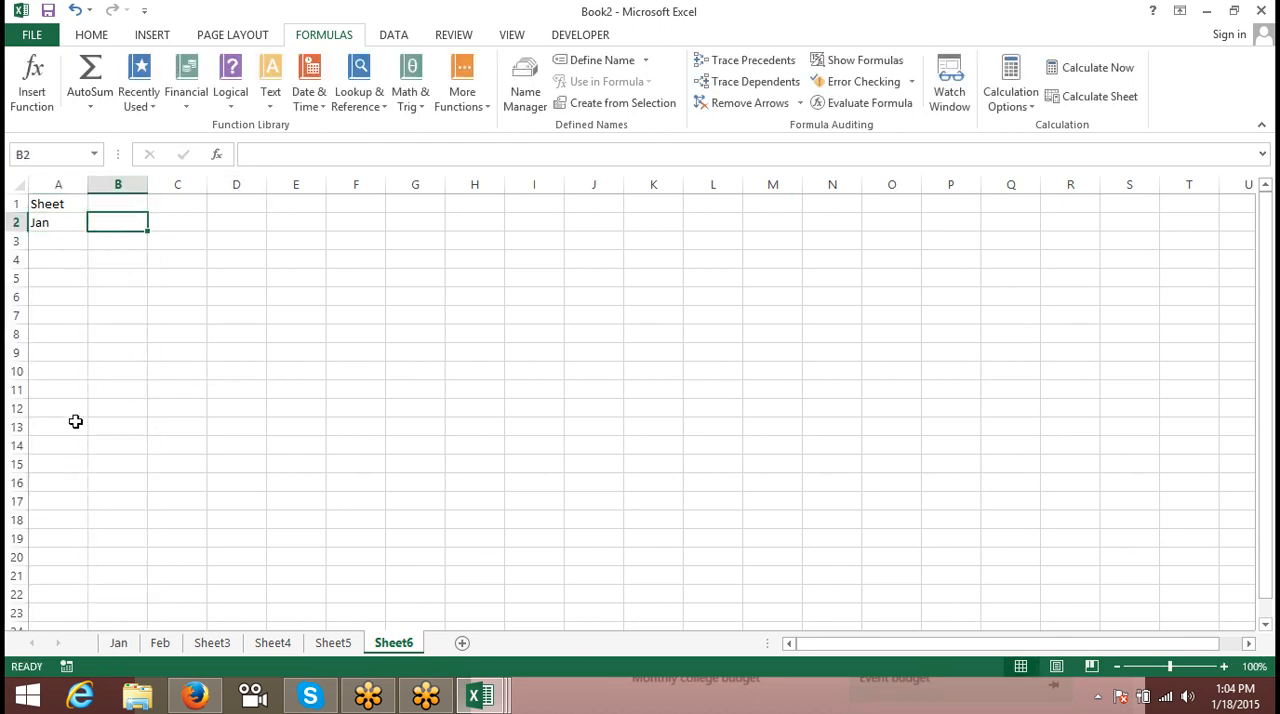
left_click(68, 225)
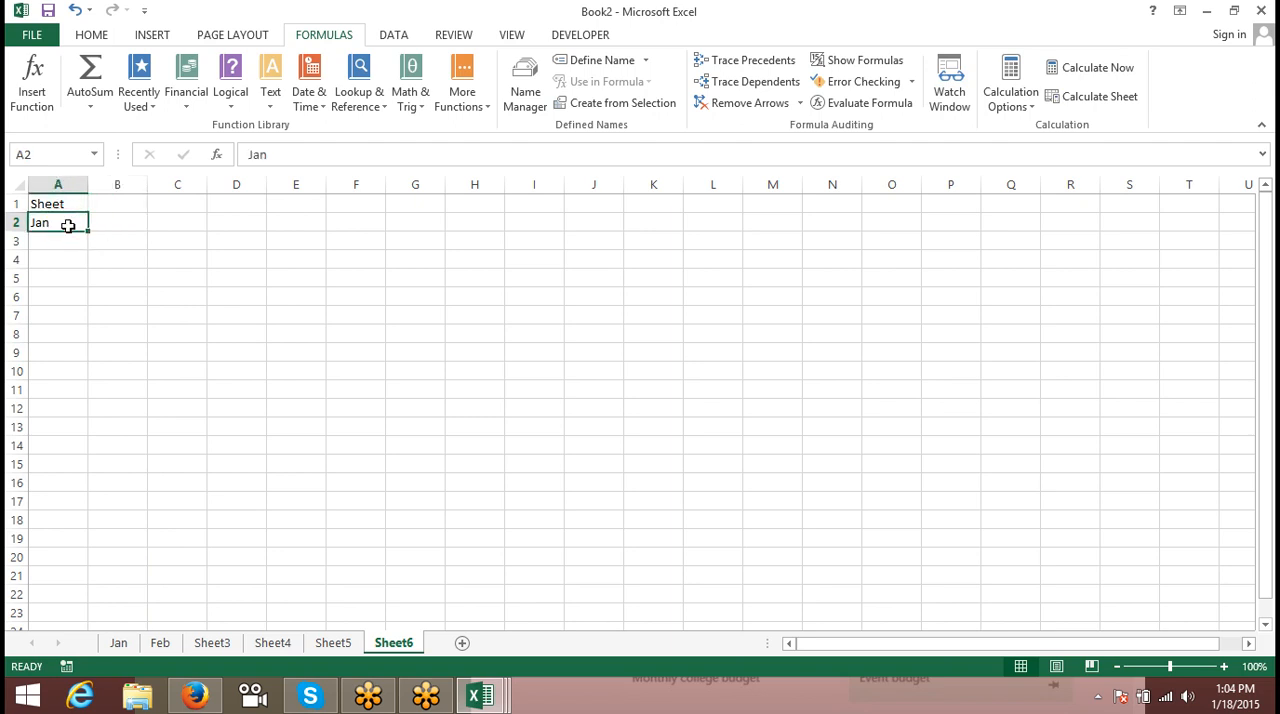
- Enter the text Click in cell B2
left_click(98, 218)
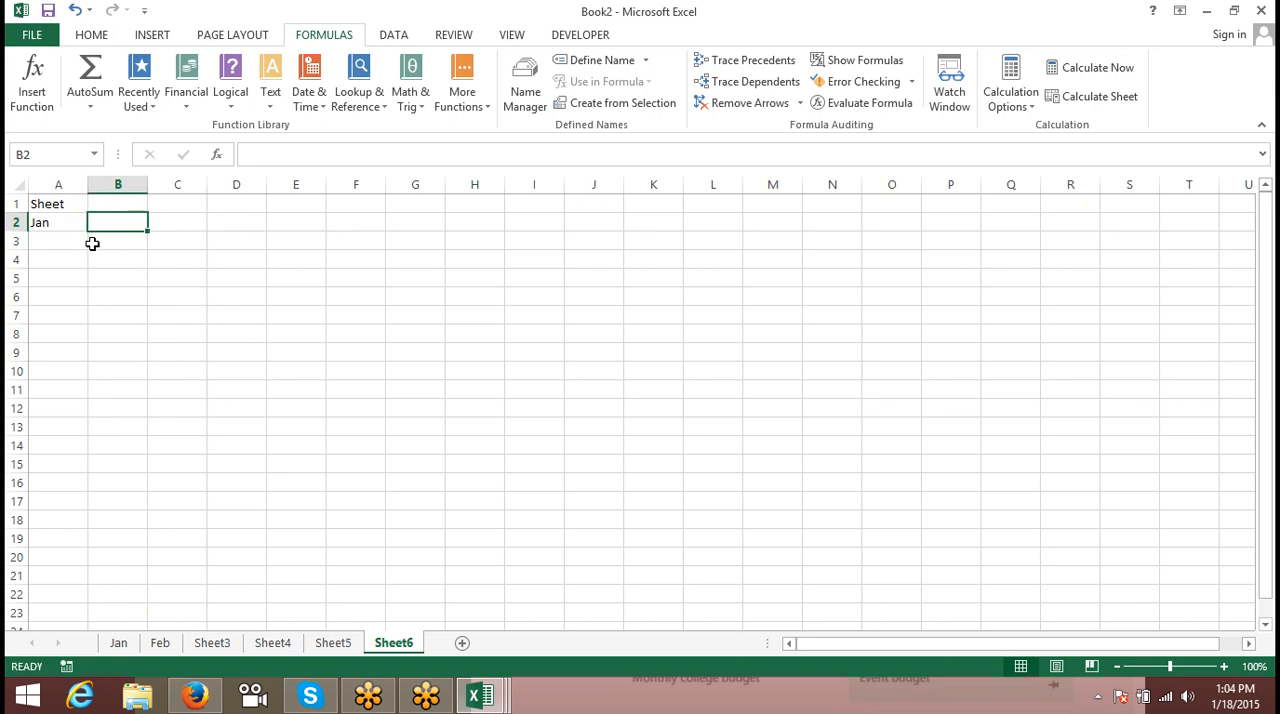
type("Click")
key("Return")
key("Up")
- Insert a hyperlink on cell B2 that points to cell A1 of the Jan sheet
left_click(160, 39)
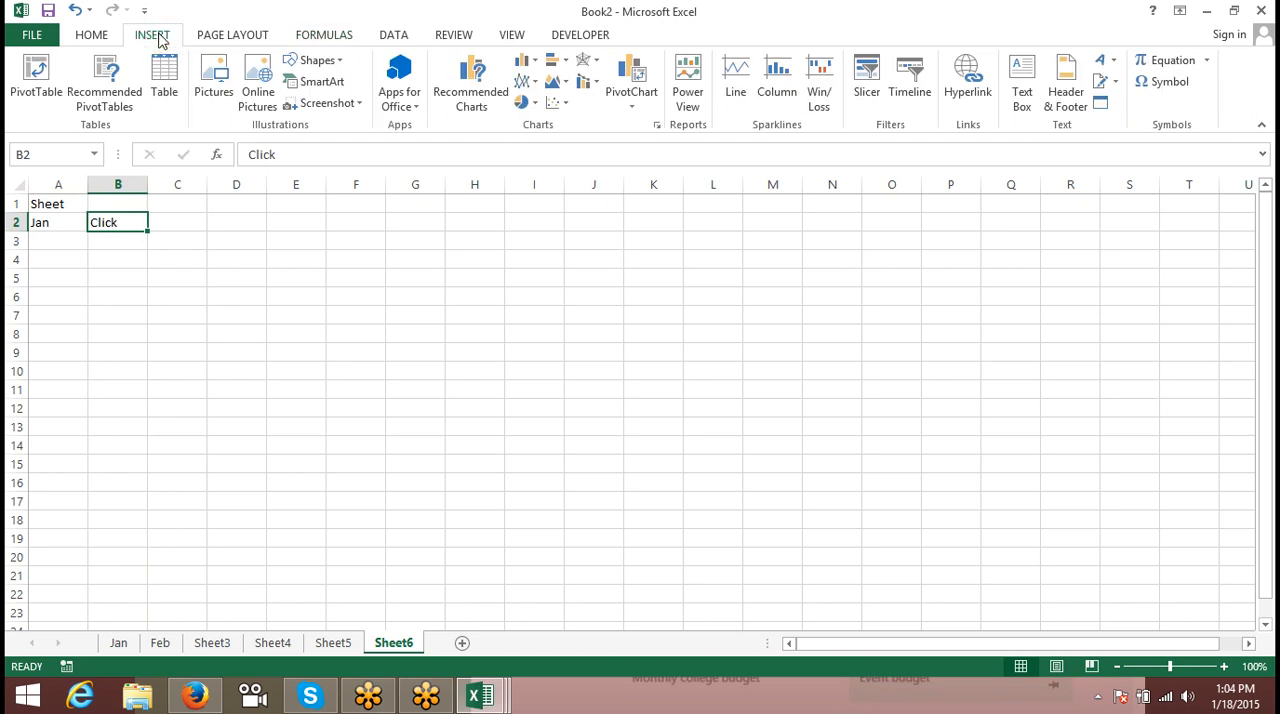
left_click(973, 95)
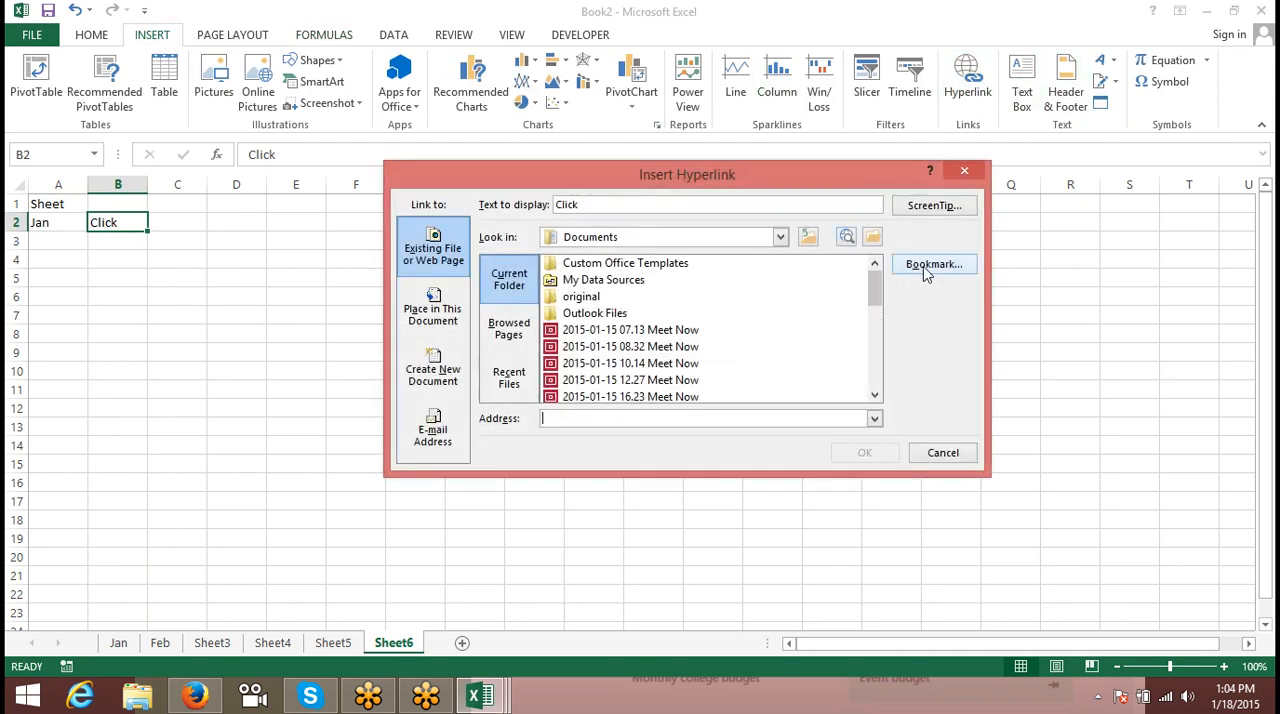
left_click(932, 265)
left_click(568, 246)
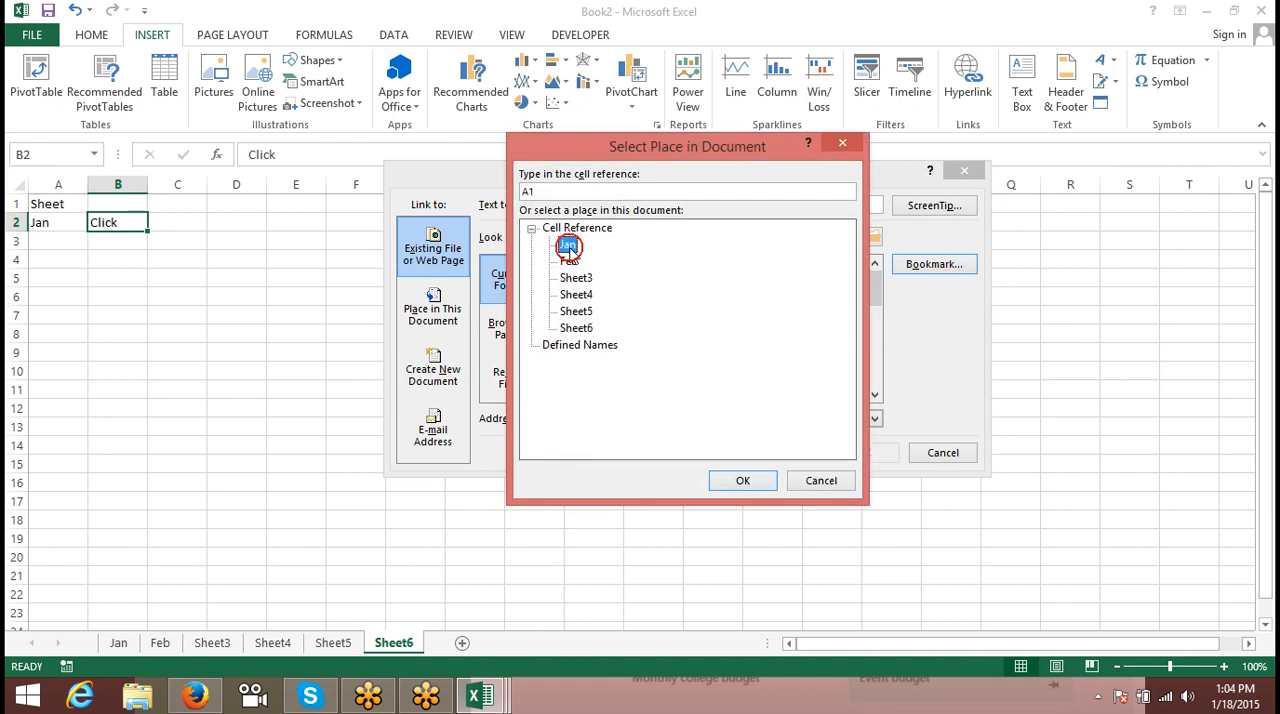
left_click(743, 480)
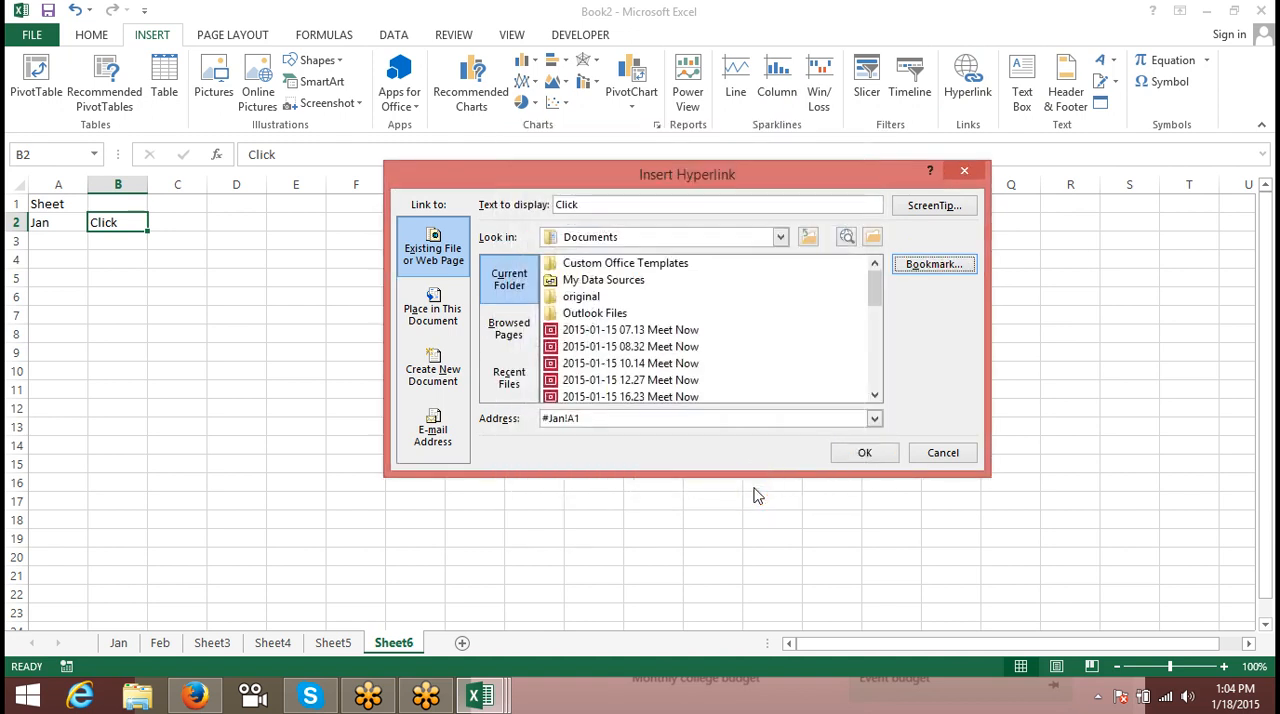
left_click(865, 454)
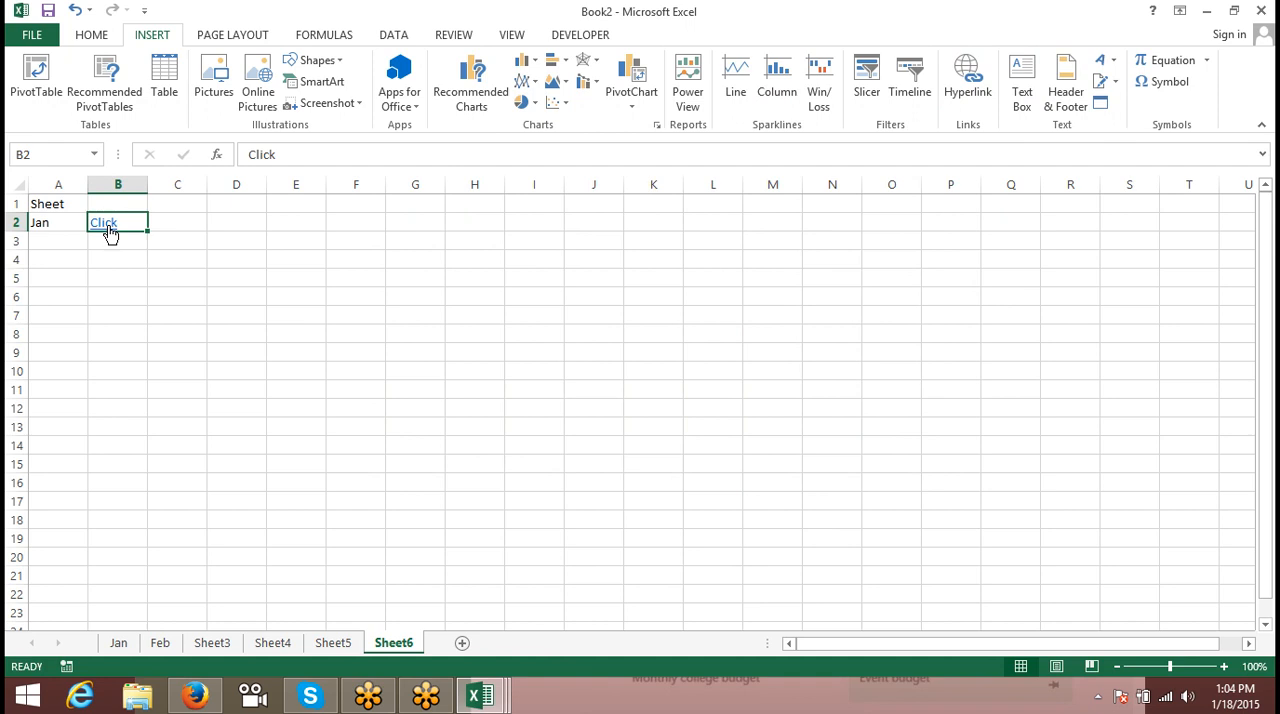
- Open the hyperlink in B2 for editing, close it, and undo the inserted hyperlink
right_click(110, 230)
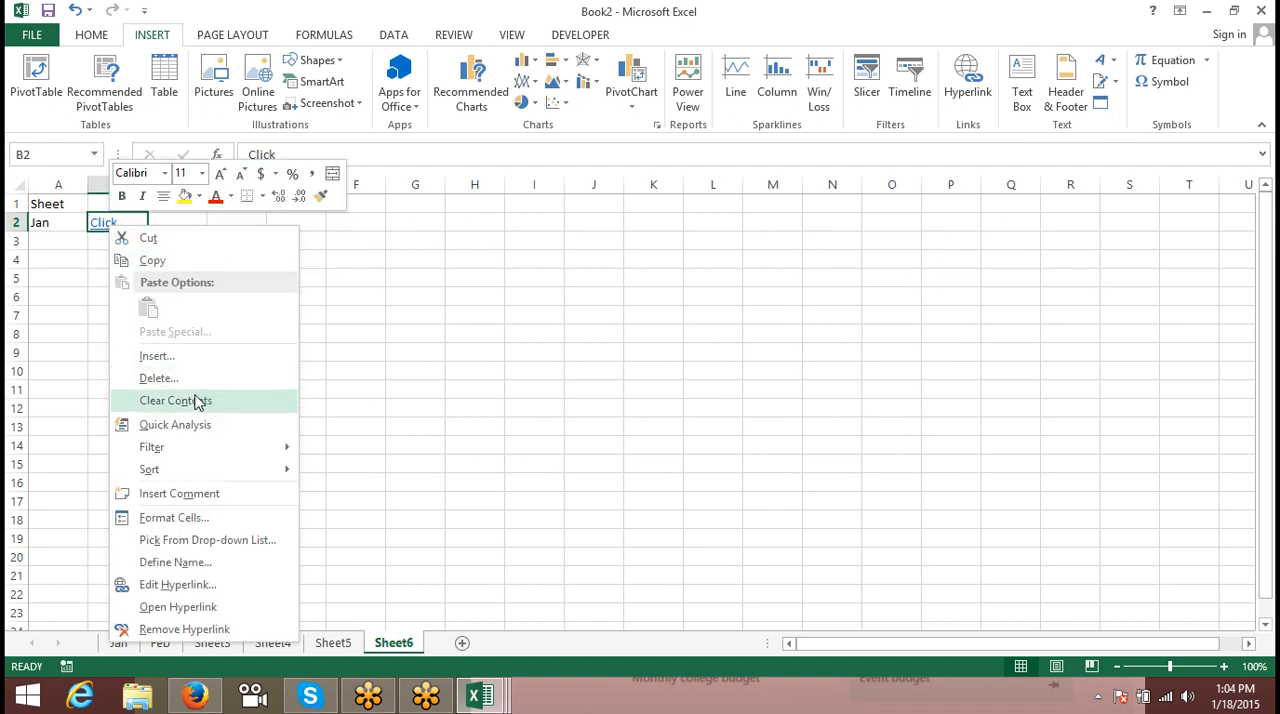
left_click(190, 590)
left_click_drag(250, 364, 799, 125)
left_click(1103, 410)
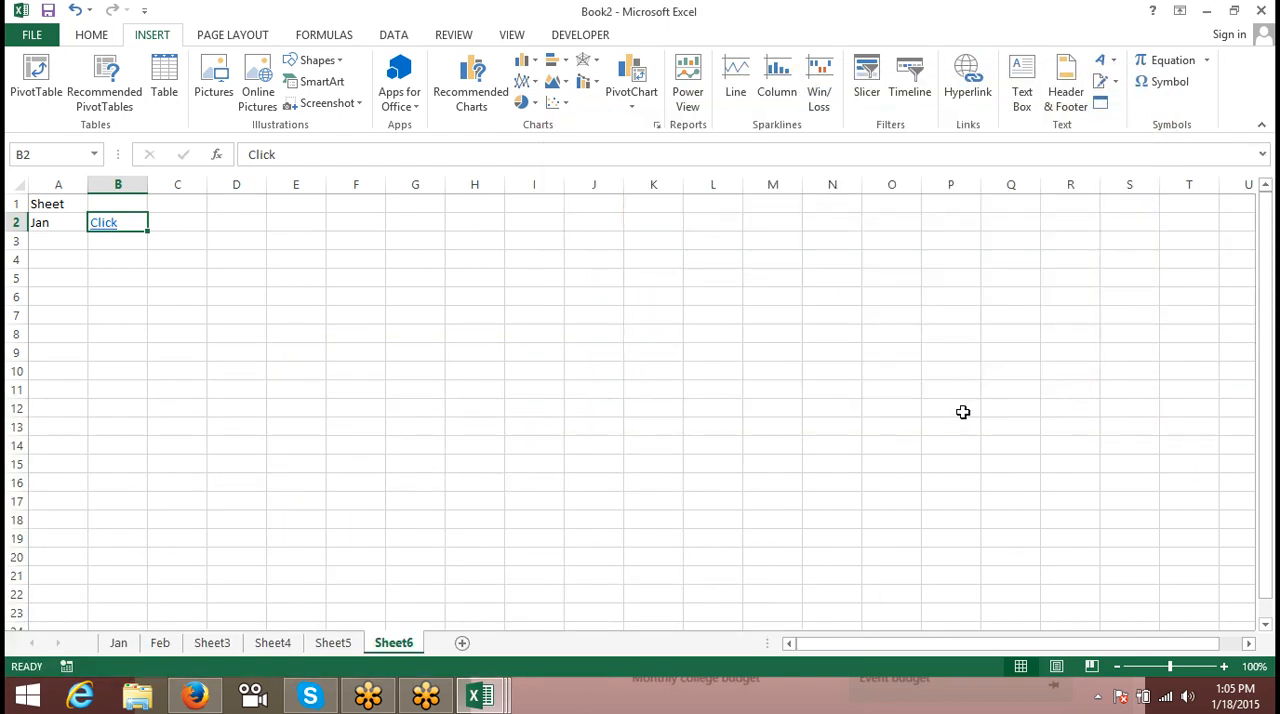
key("ctrl+z")
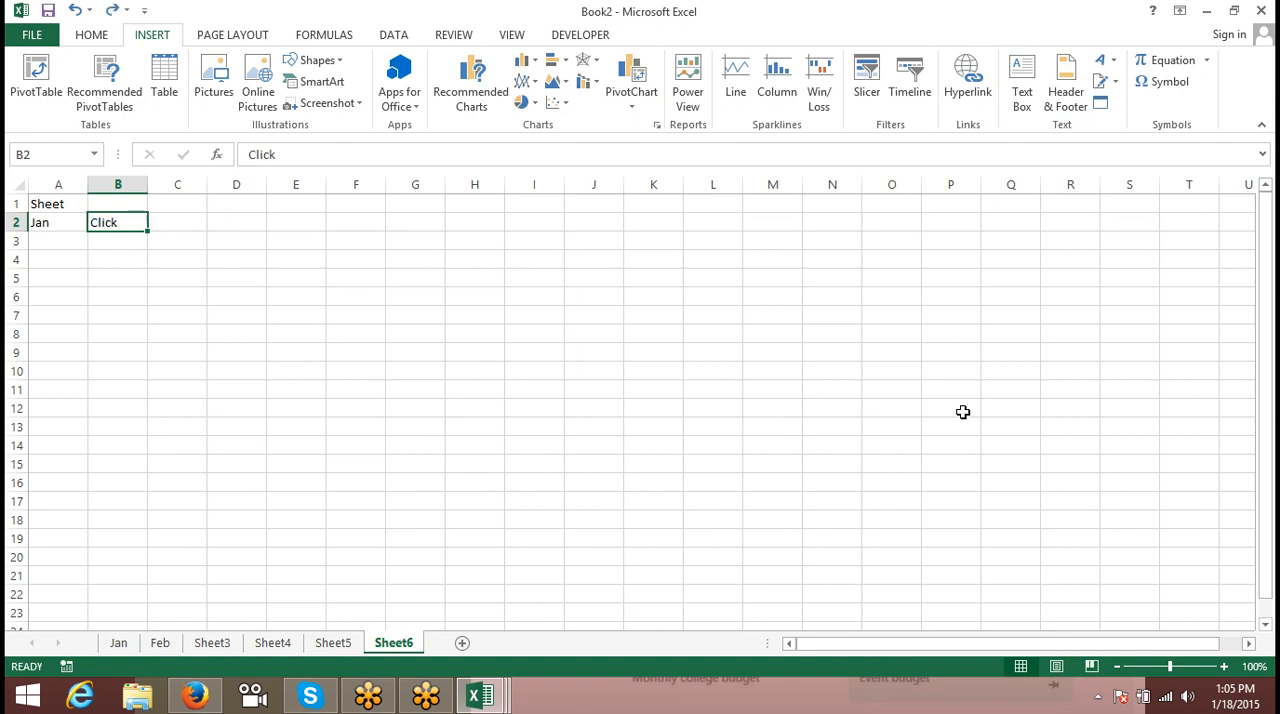
- Copy the bookmark address for cell A1 of the Jan sheet from the Insert Hyperlink dialog, cancel it, and paste #Jan!A1 into C2
left_click(962, 91)
left_click(965, 264)
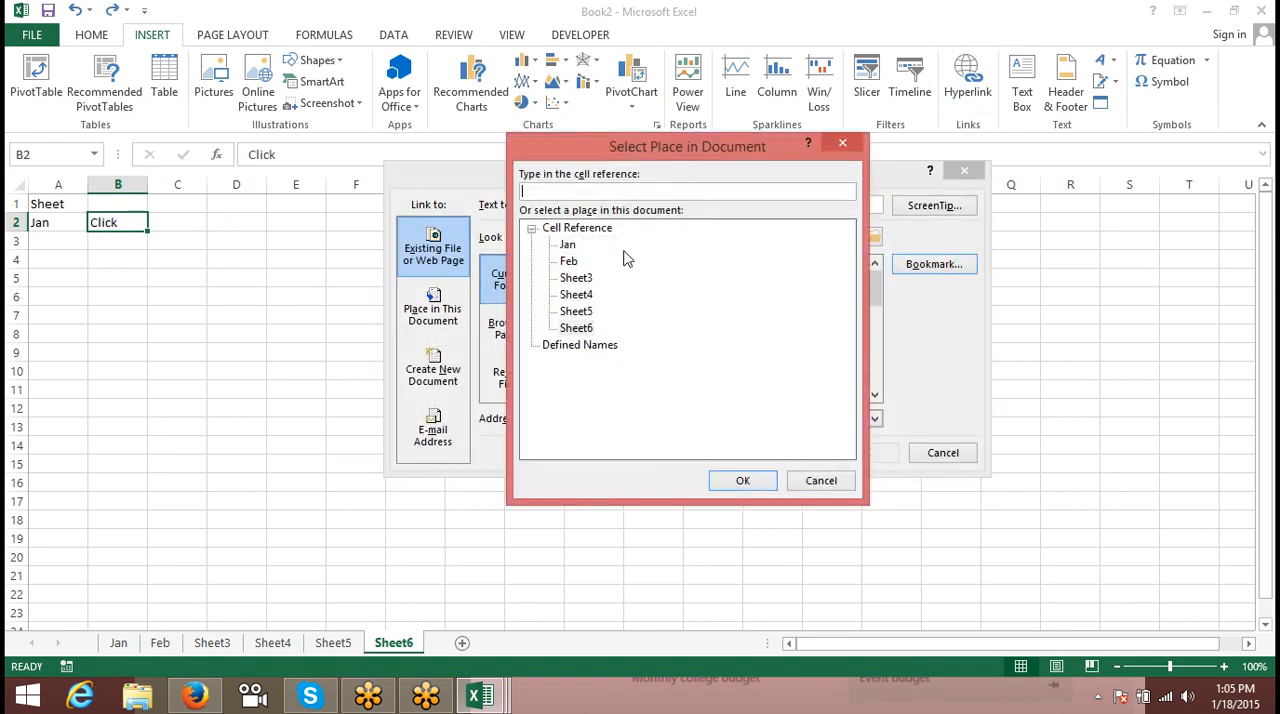
left_click(567, 244)
left_click(745, 480)
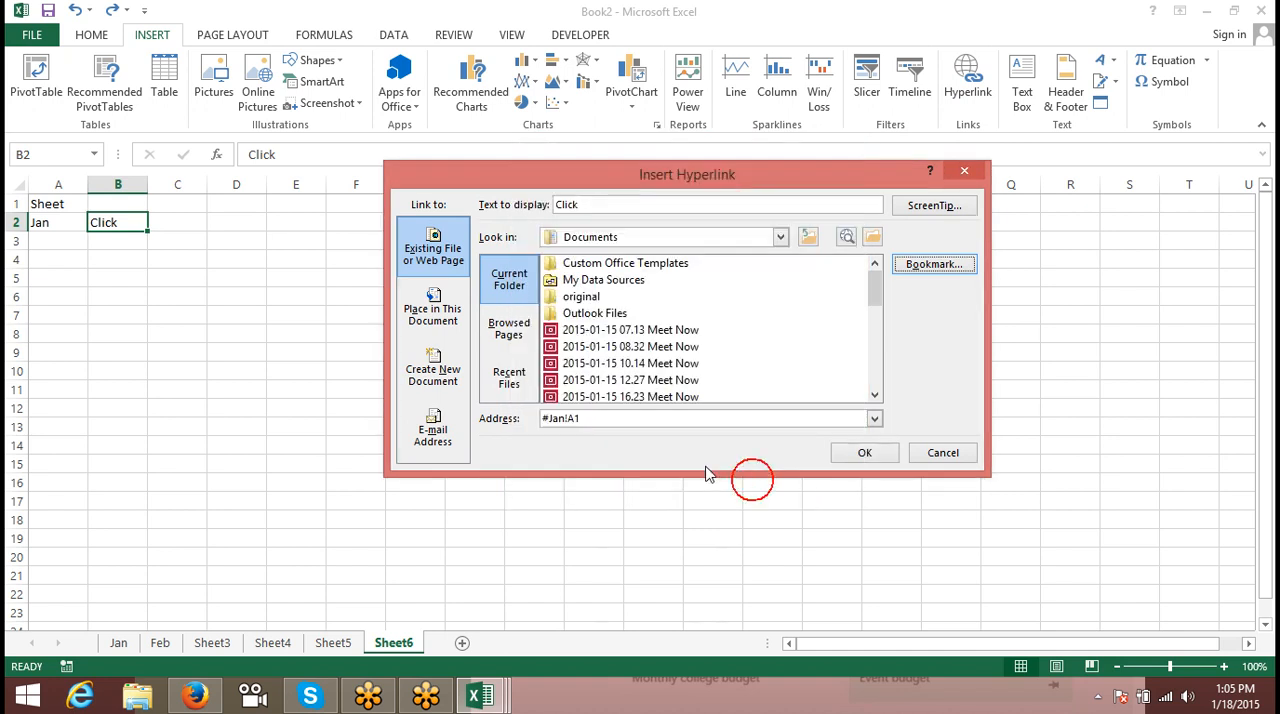
left_click_drag(642, 422, 476, 420)
key("ctrl+c")
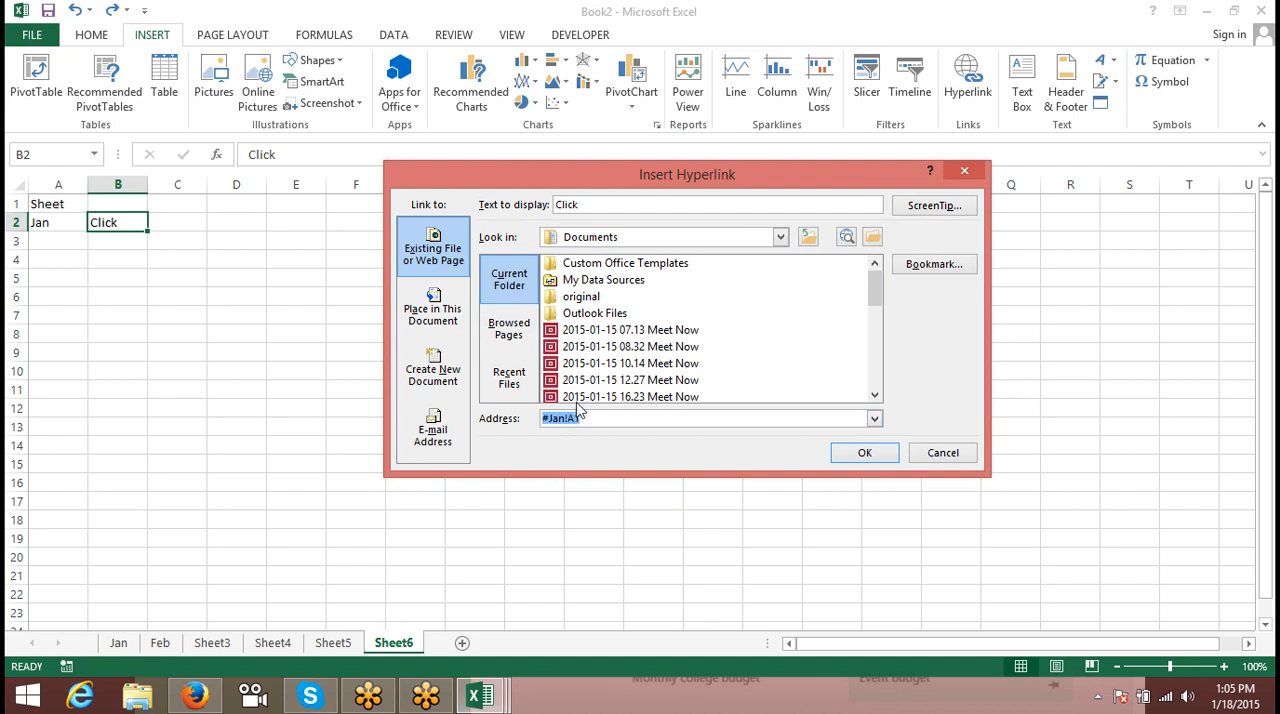
left_click(943, 452)
left_click(196, 220)
key("ctrl+v")
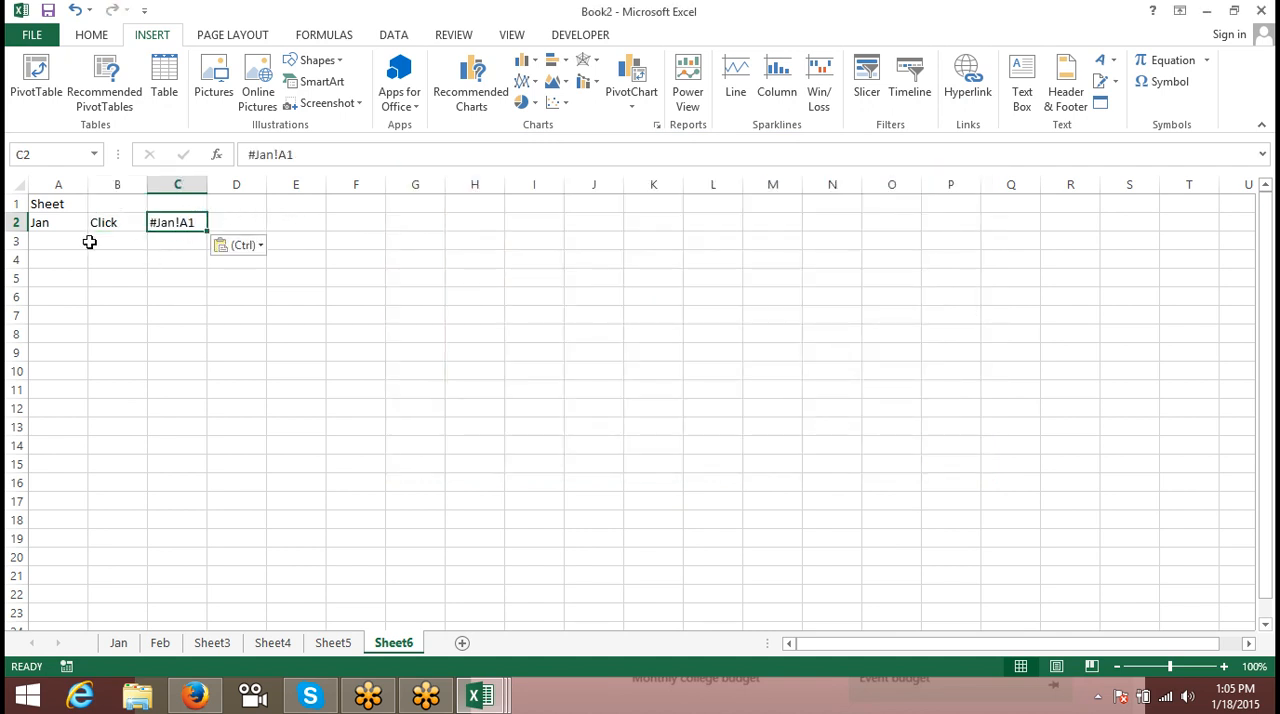
- Turn the text in C2 into a formula that joins "#" with a reference to A2 in place of the word Jan
left_click(58, 224)
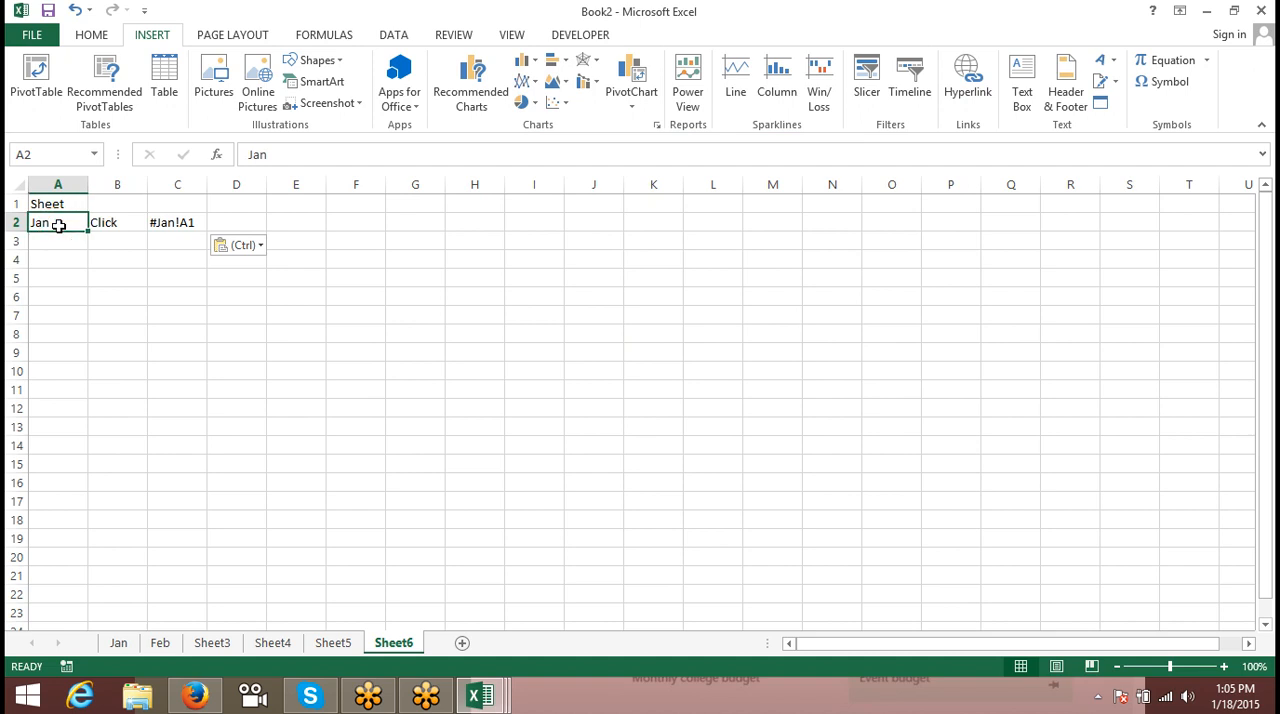
left_click(176, 221)
left_click(252, 156)
type("=")
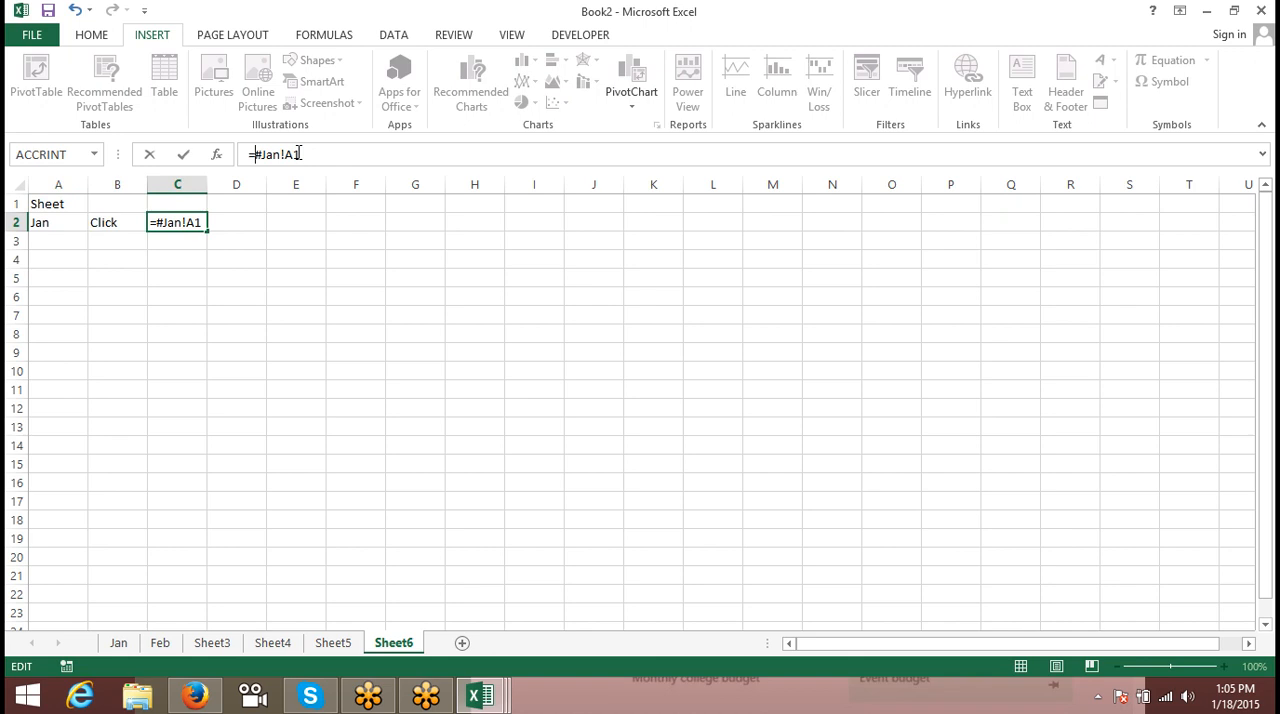
type("\"")
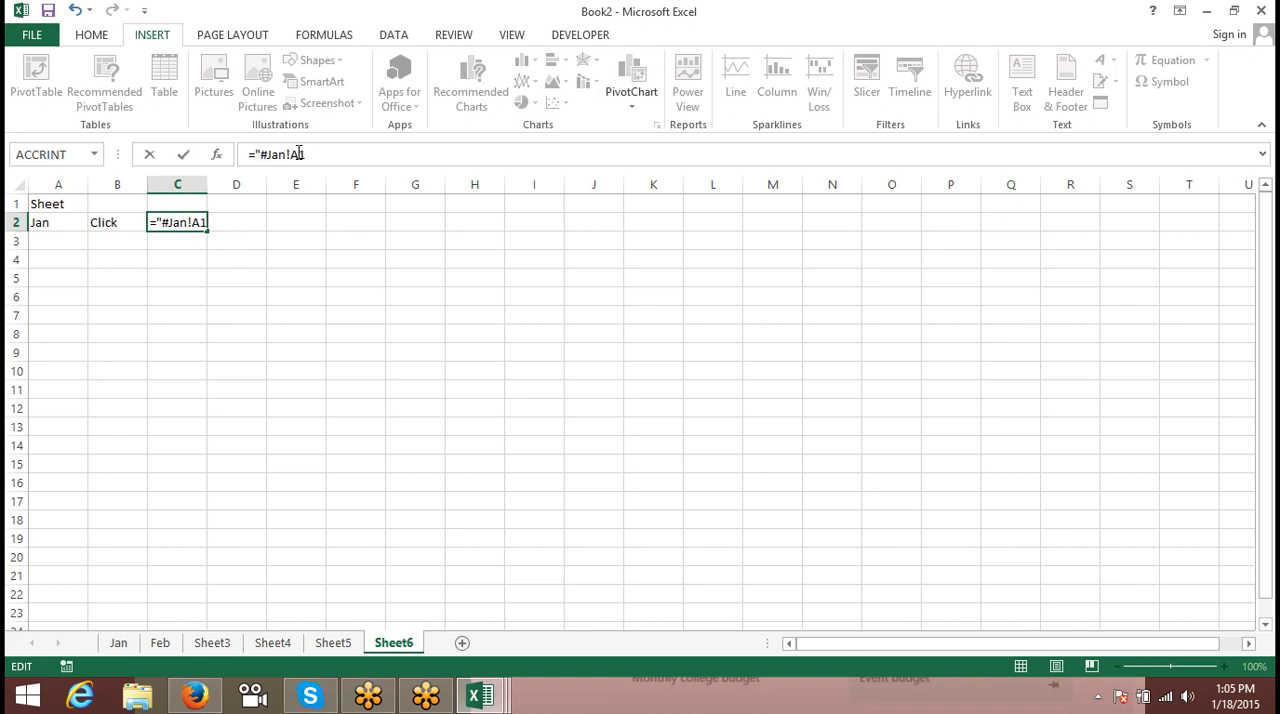
key("Right")
type("\"")
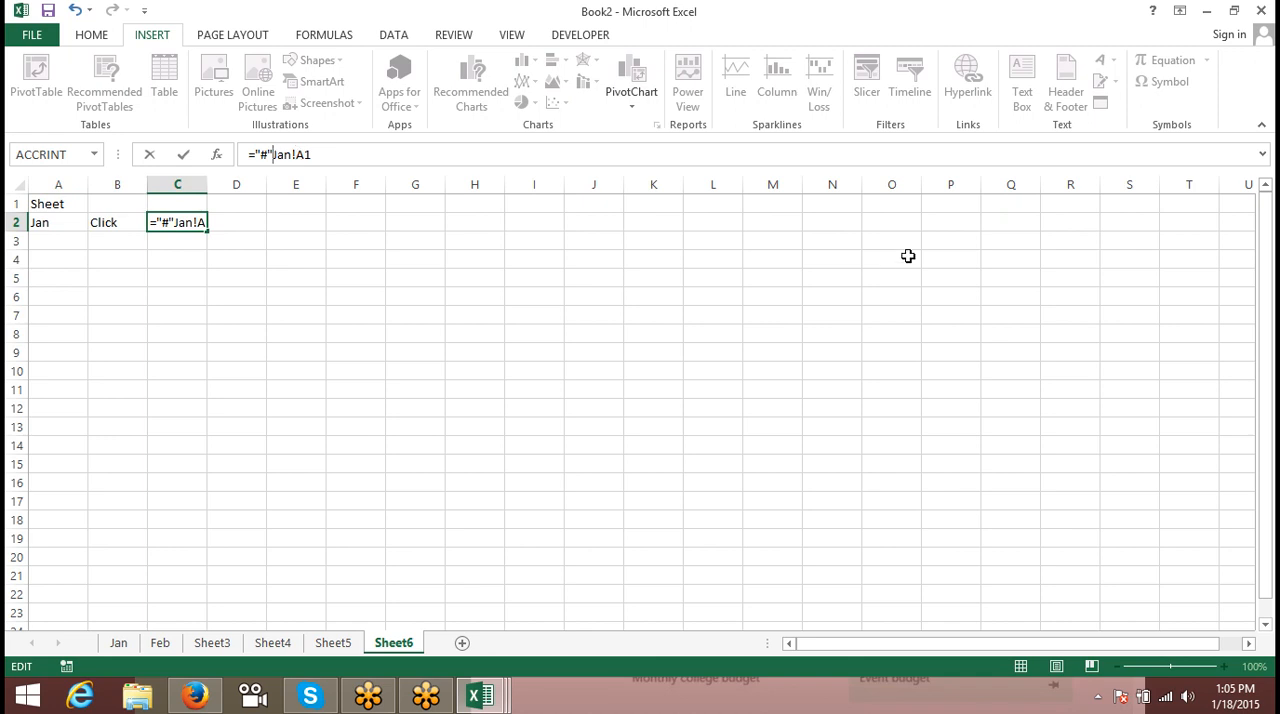
type("&")
left_click(66, 225)
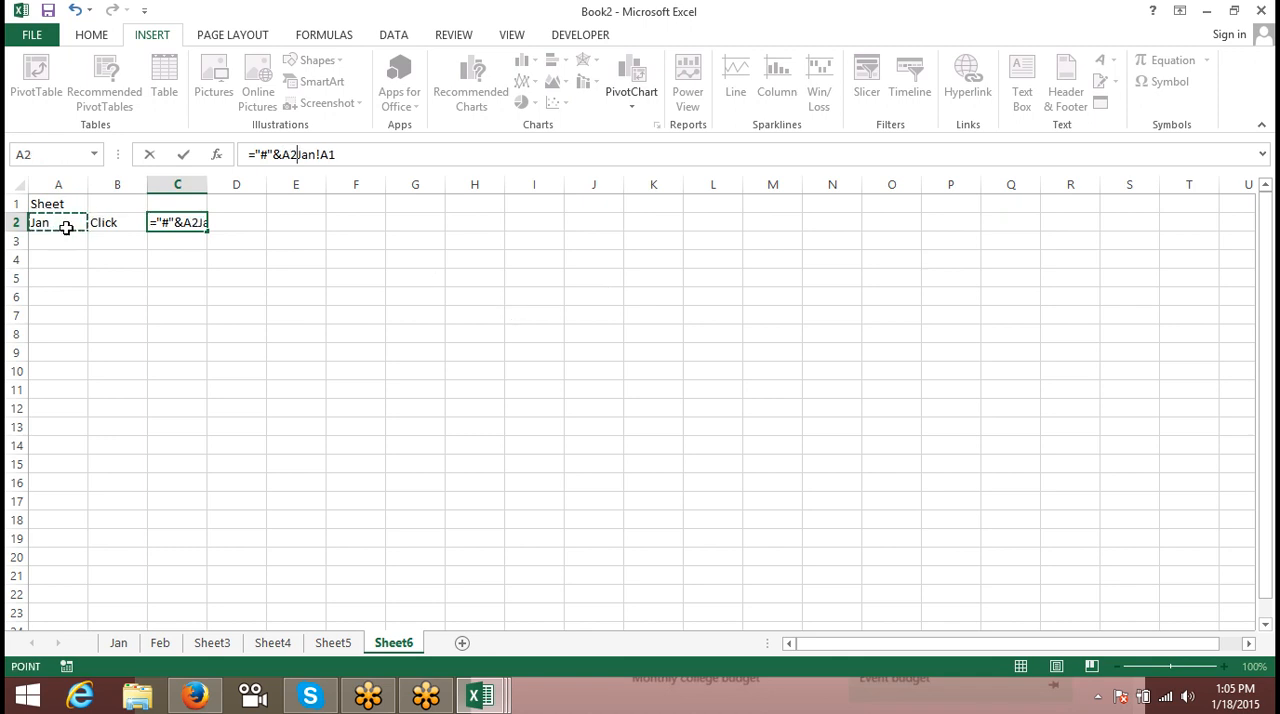
key("Delete")
key("Delete")
key("Delete")
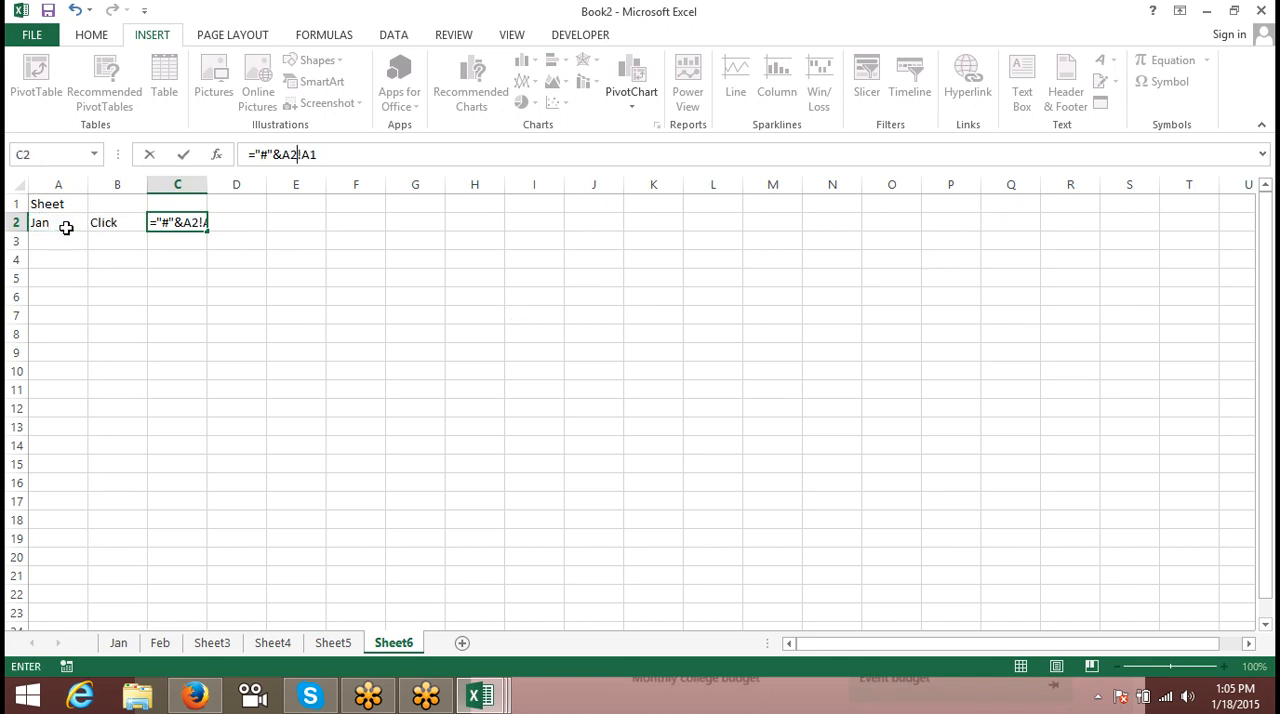
- Complete the C2 formula as ="#"&A2&"!A1" by joining the cell address as quoted text
type("&")
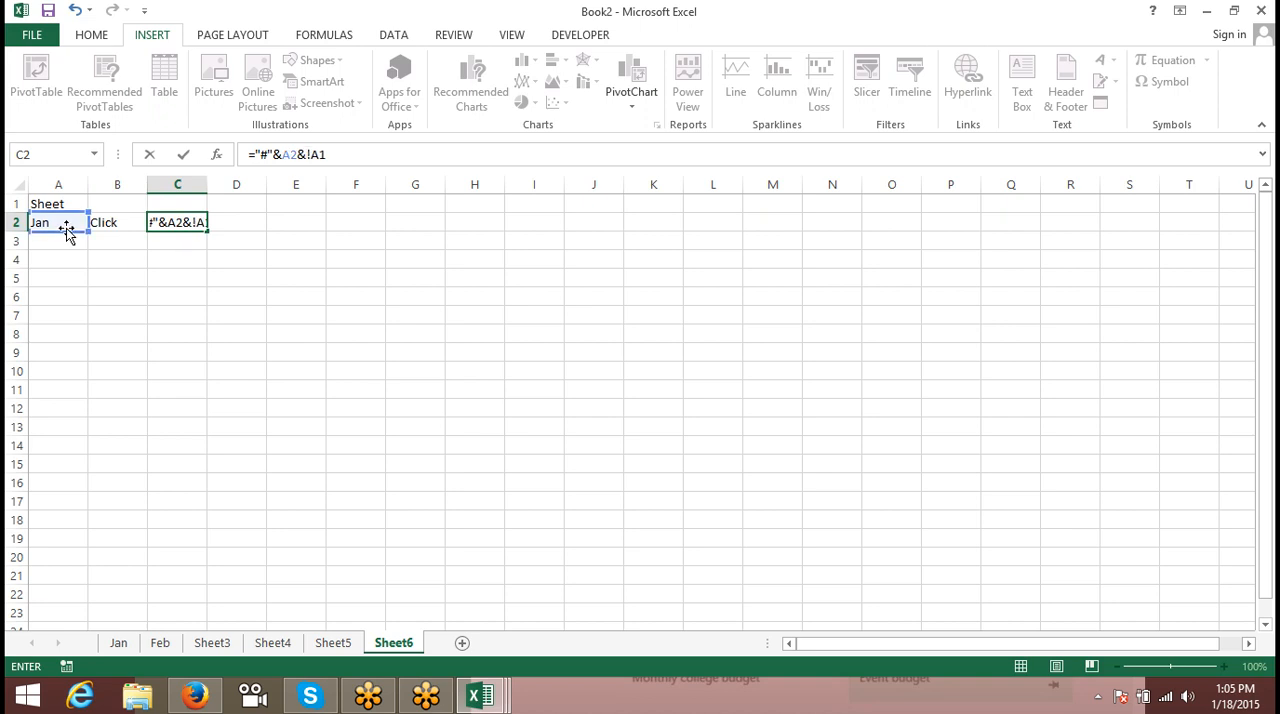
type("\"")
left_click(355, 153)
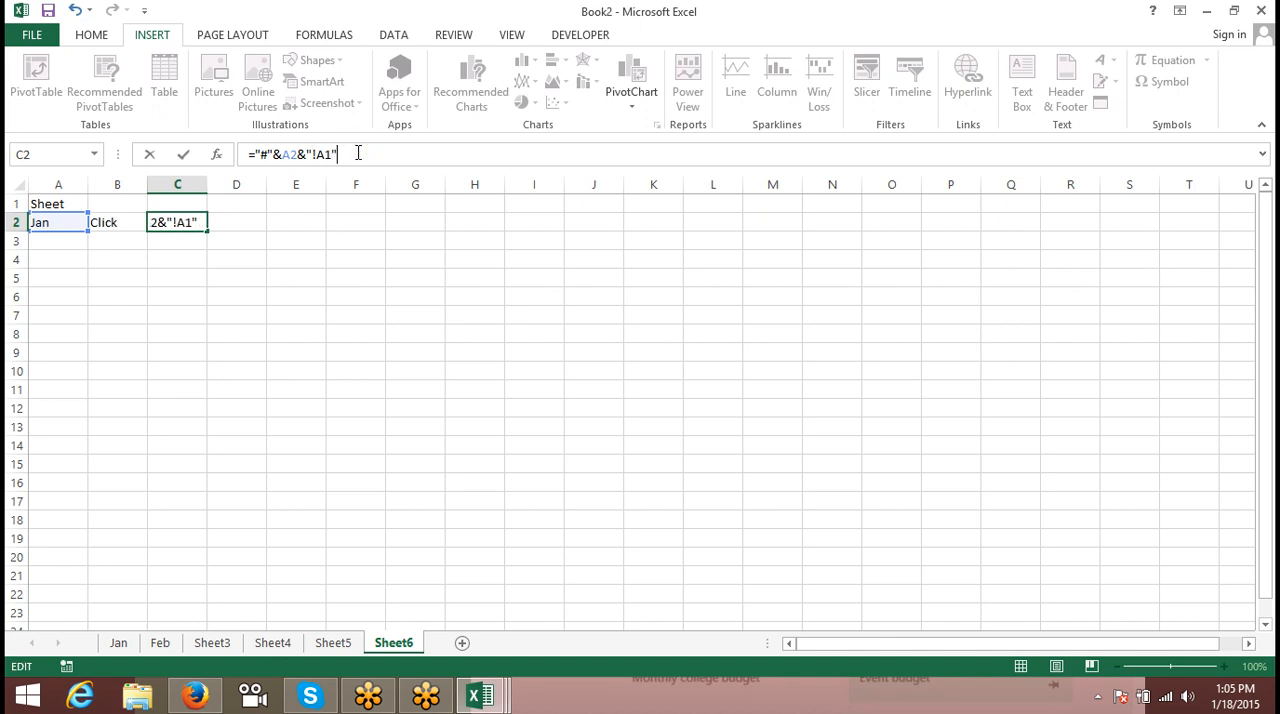
type("\"")
key("Return")
key("Up")
key("Down")
key("Up")
- Replace the text in B2 with the formula =HYPERLINK(C2,"Click")
key("Left")
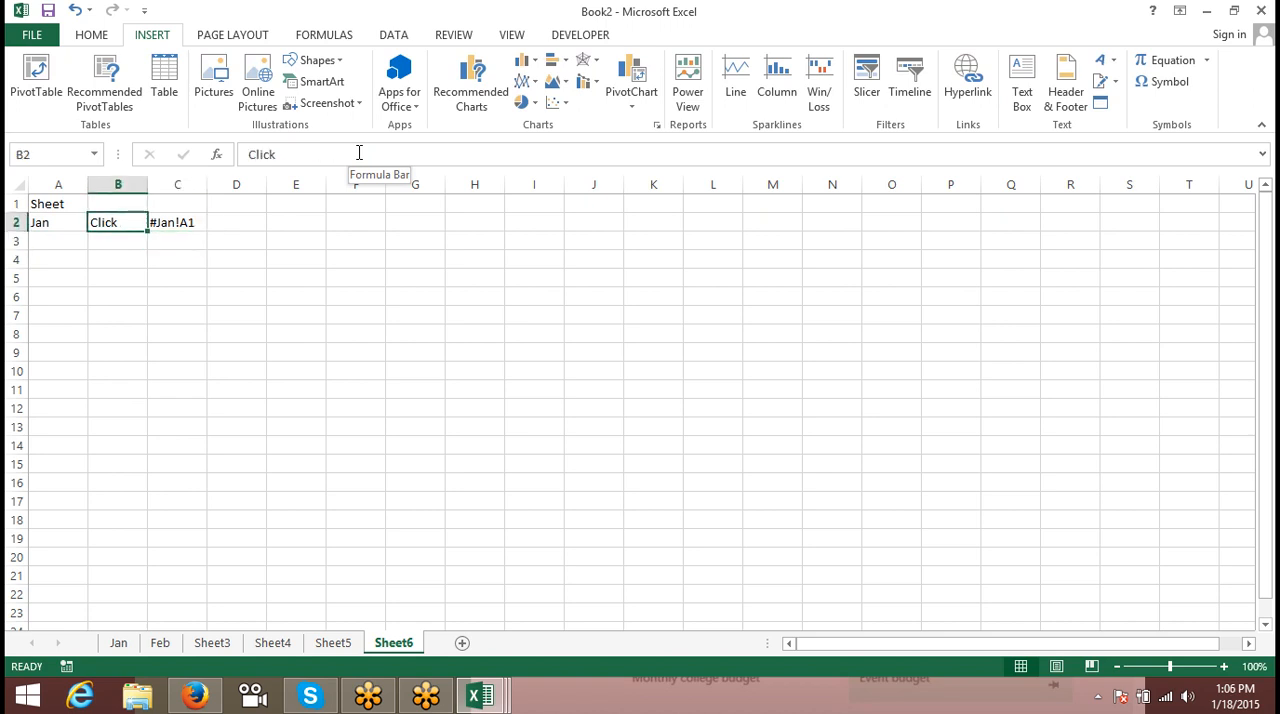
type("=hy")
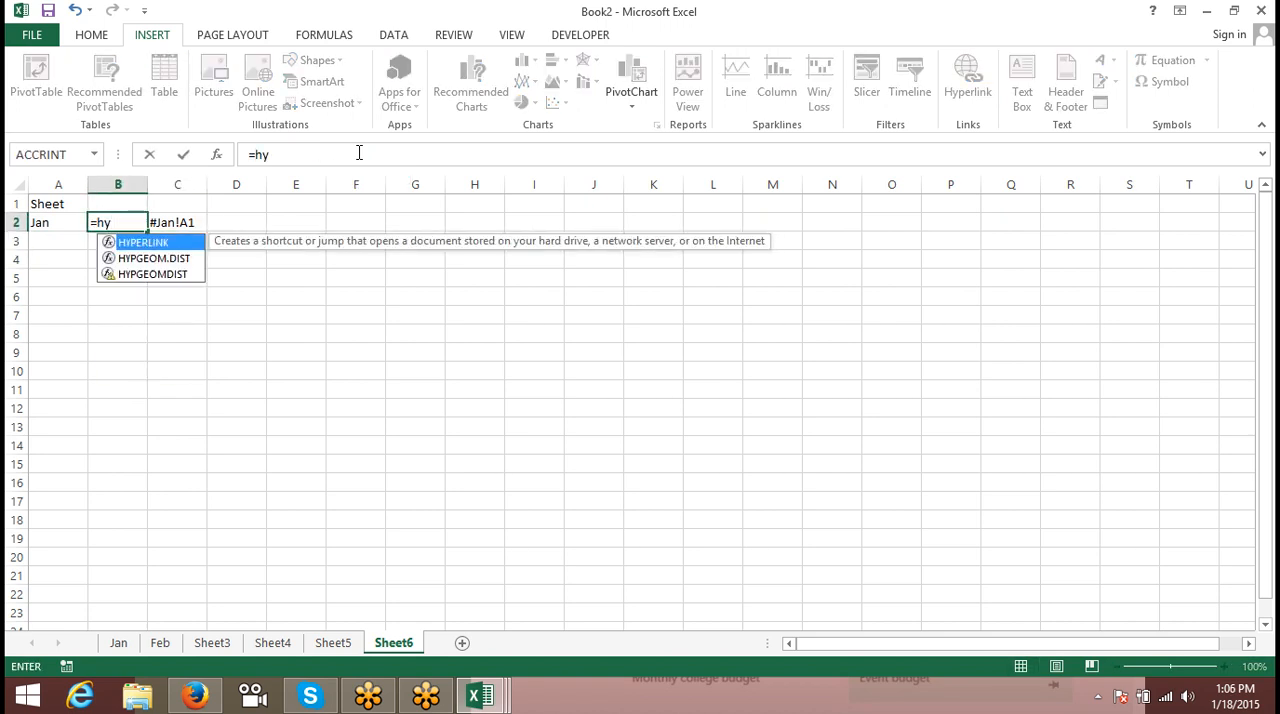
key("Tab")
key("Right")
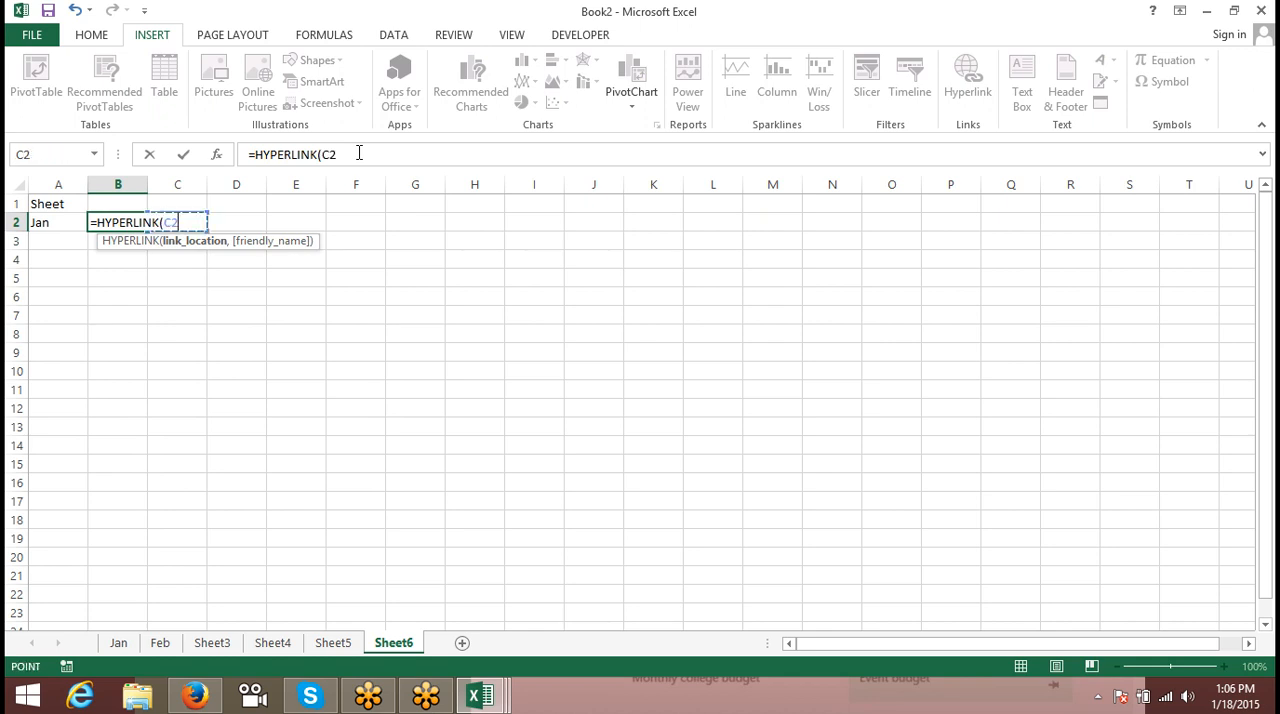
type(",")
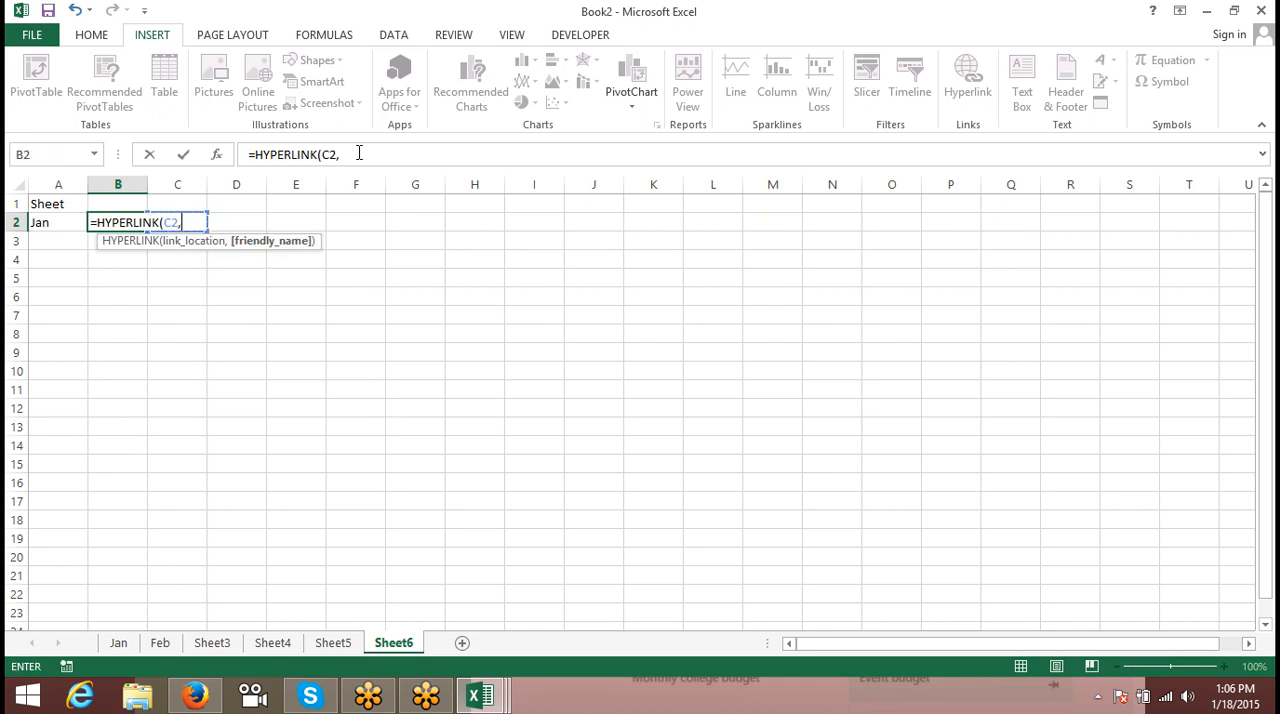
type("\"Click")
type("\")")
key("Return")
- Test the hyperlink in cell B2 and return to Sheet6
left_click(219, 272)
left_click(107, 226)
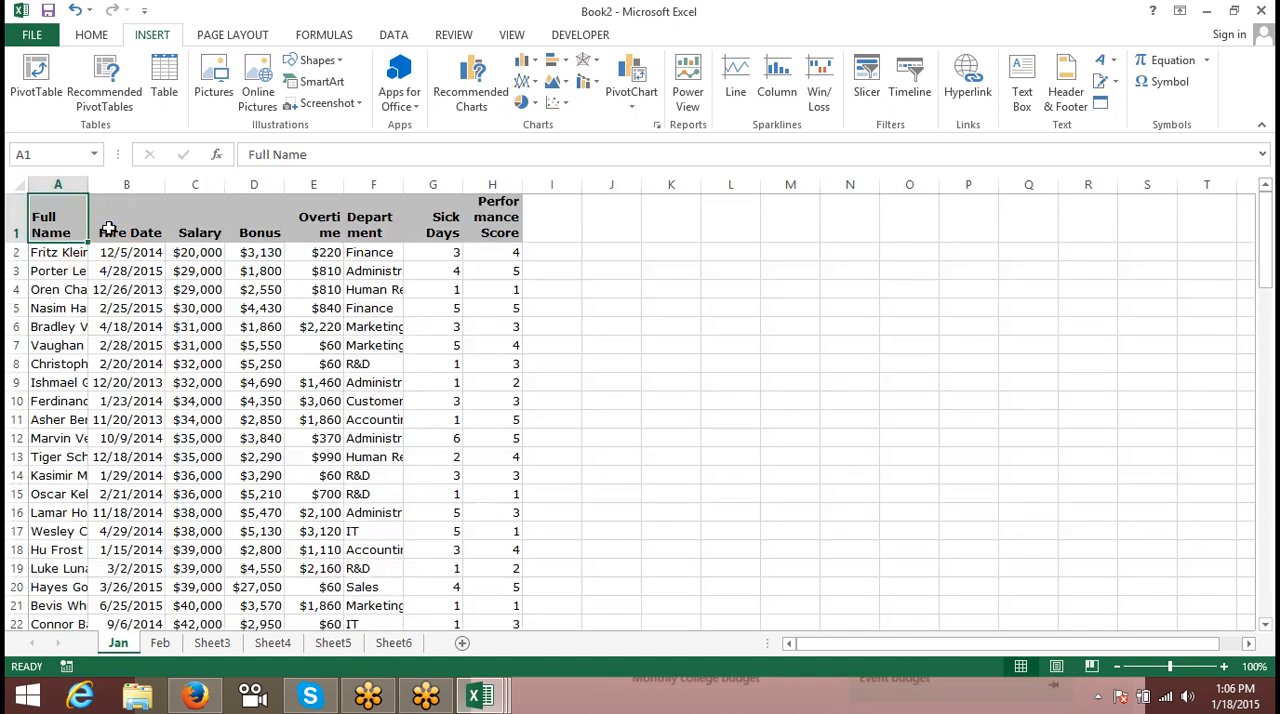
left_click(395, 645)
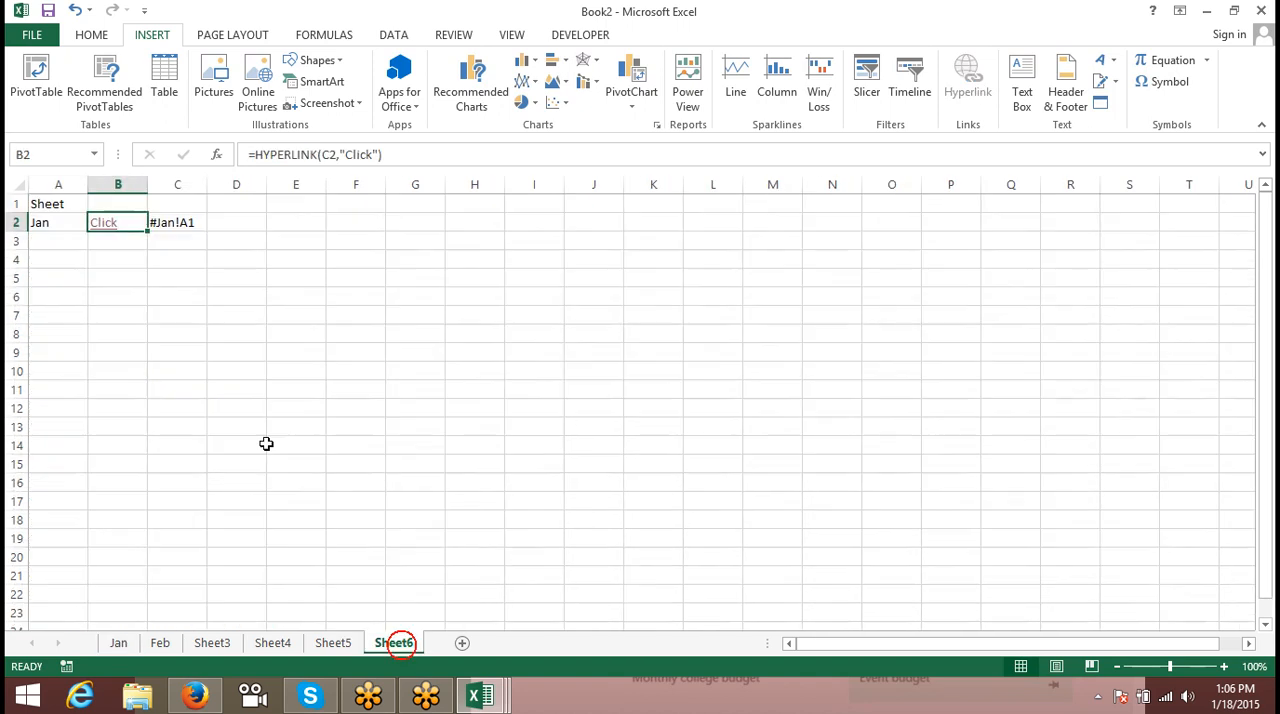
- Change the sheet name in cell A2 to Feb
left_click(50, 222)
type("F")
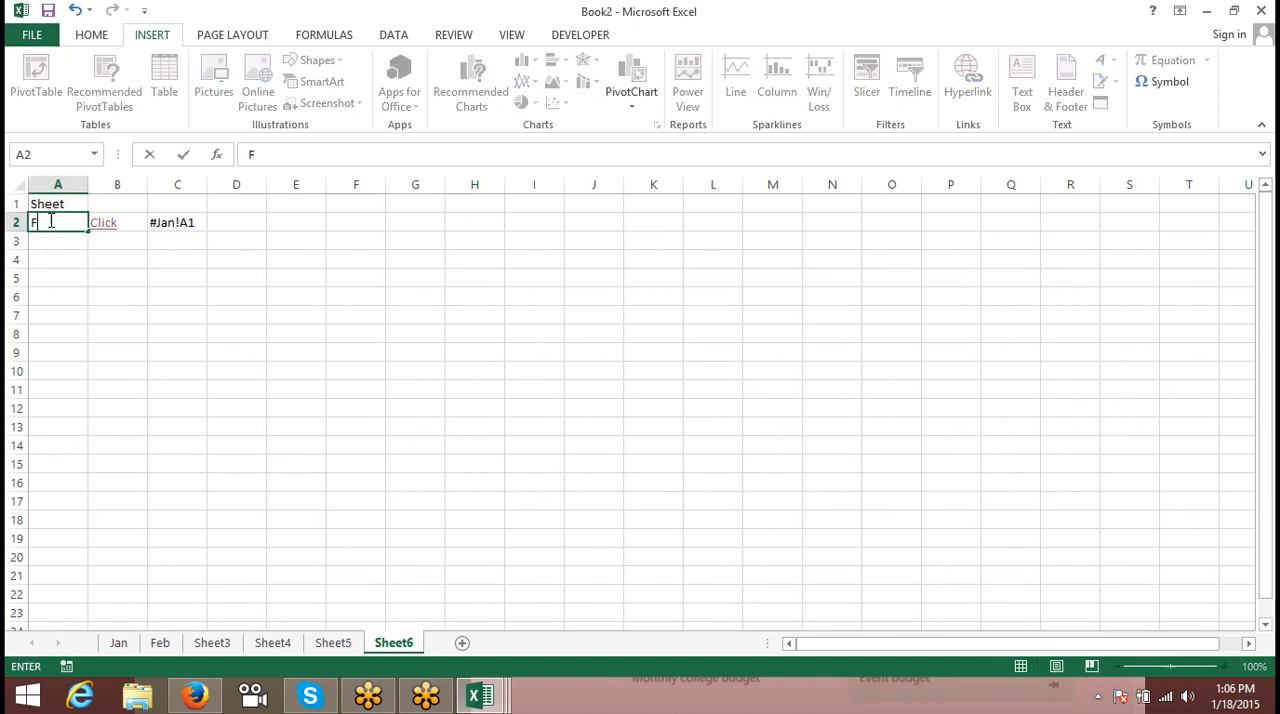
type("eb")
key("Return")
- Test the Click hyperlink in B2 with the new sheet name and return to Sheet6
left_click_drag(80, 295, 125, 296)
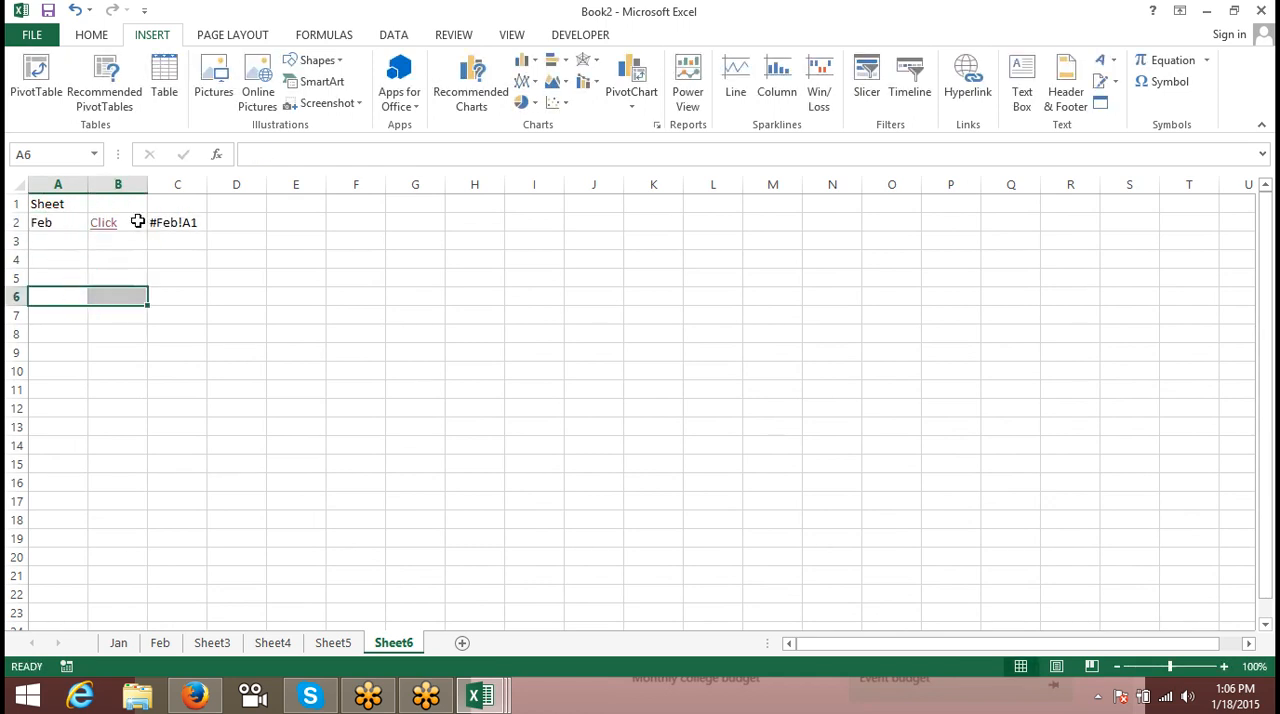
left_click(111, 232)
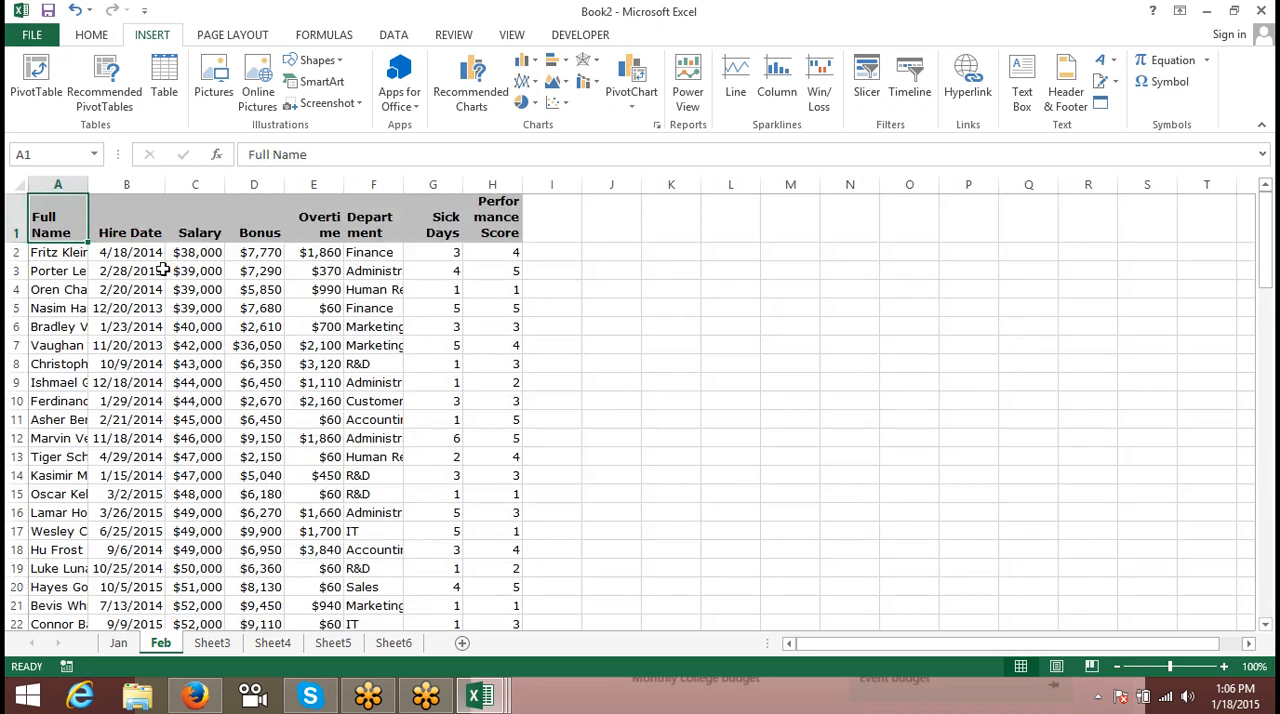
left_click(392, 642)
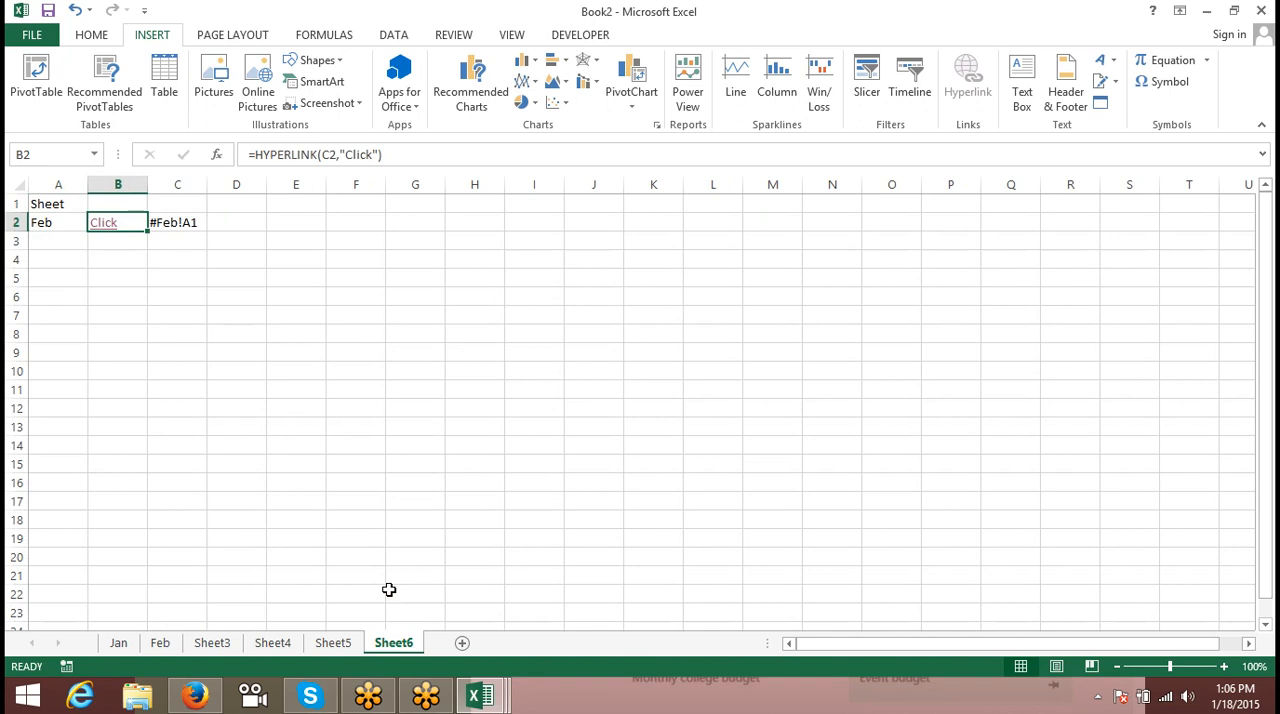
- Review the parts of the link-address formula in C2, including the A2 reference and the quoted cell address
key("Right")
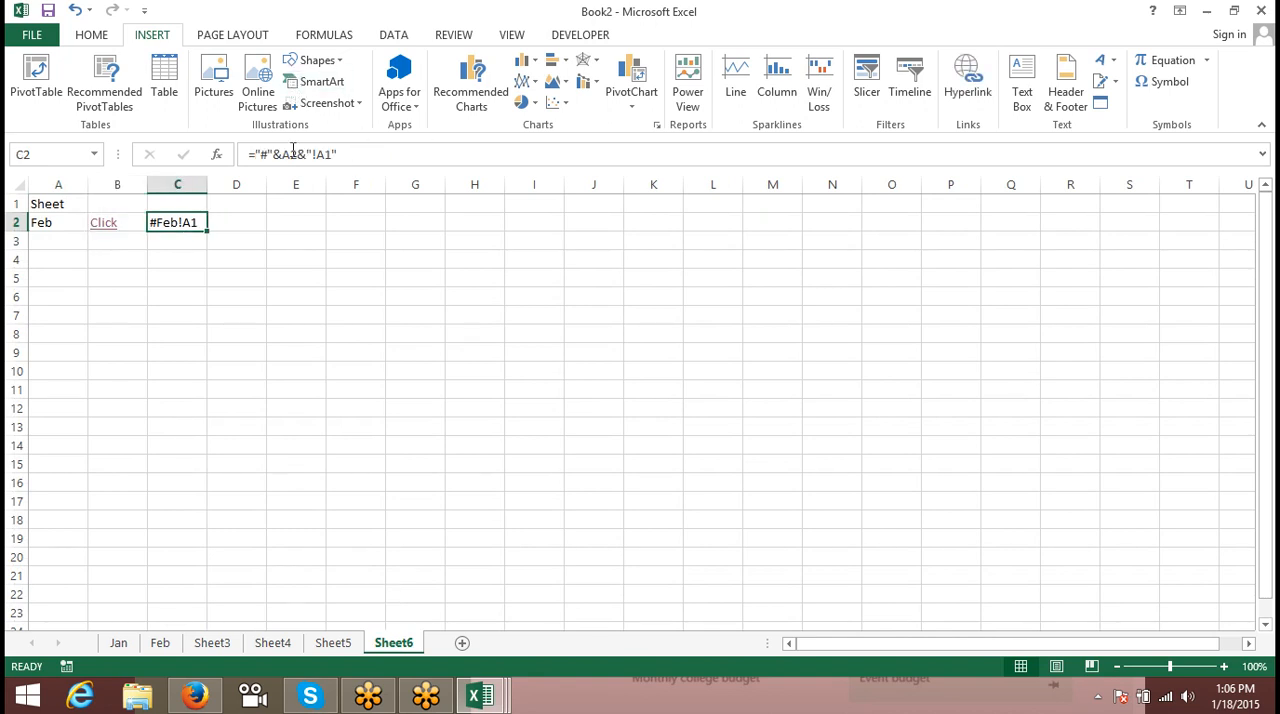
left_click(352, 158)
left_click_drag(352, 158, 36, 152)
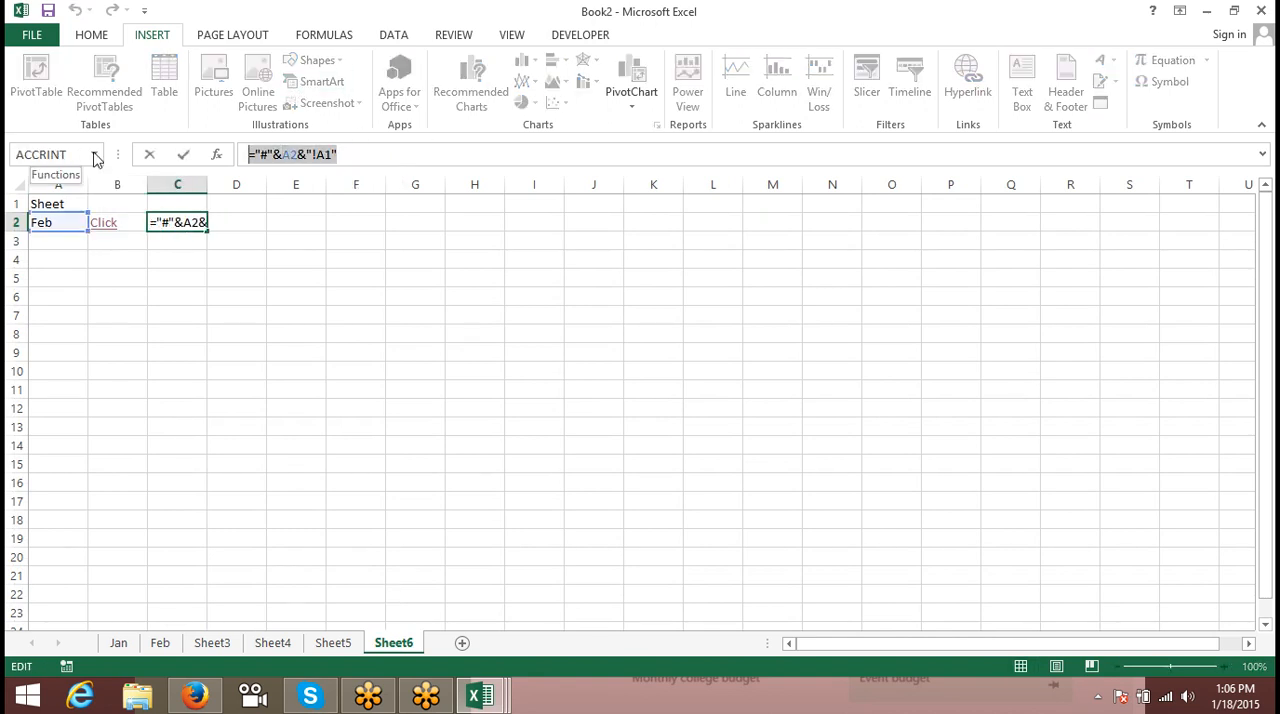
left_click(285, 155)
double_click(325, 154)
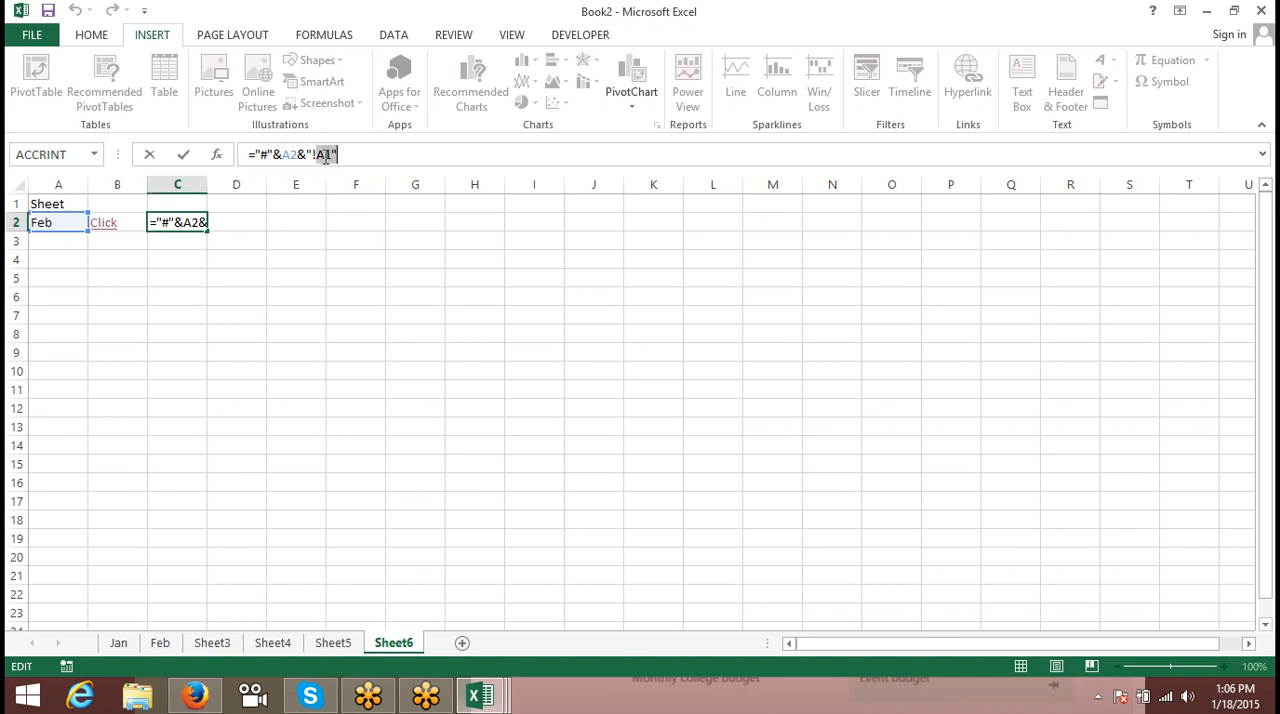
double_click(291, 155)
key("ctrl+Return")
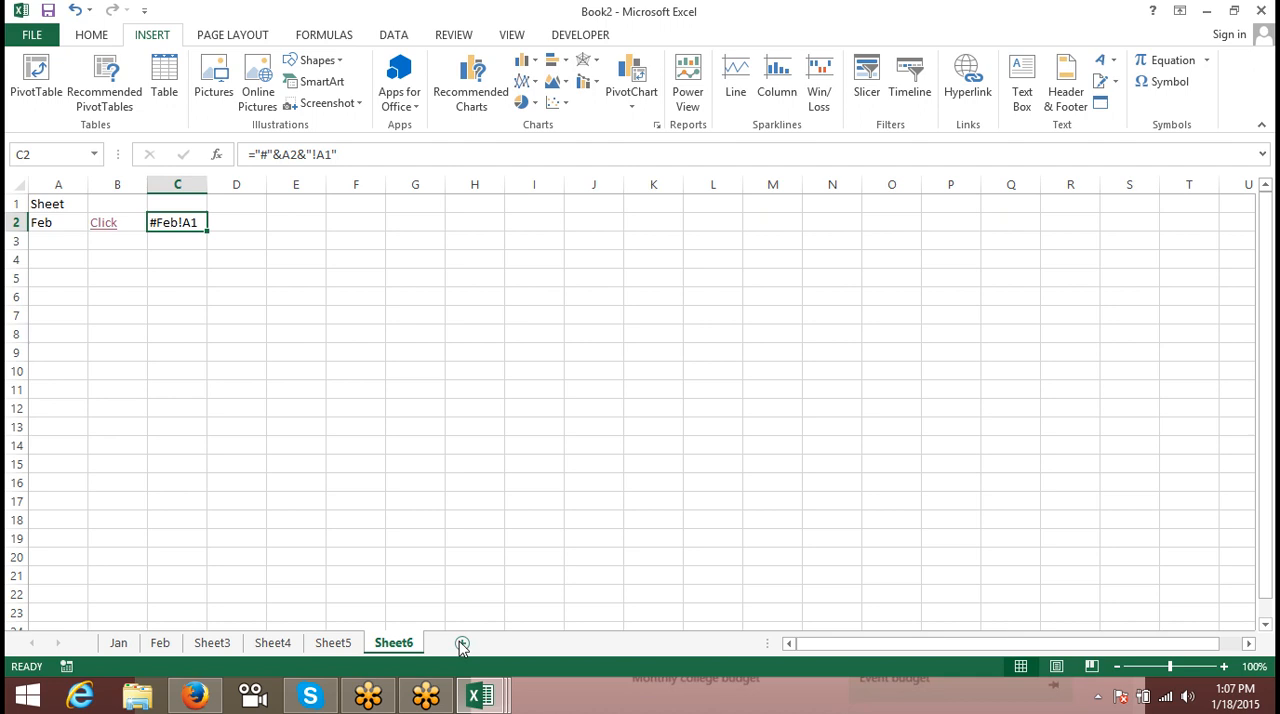
- Enter the label Month in cell A10 of Sheet6
left_click(330, 324)
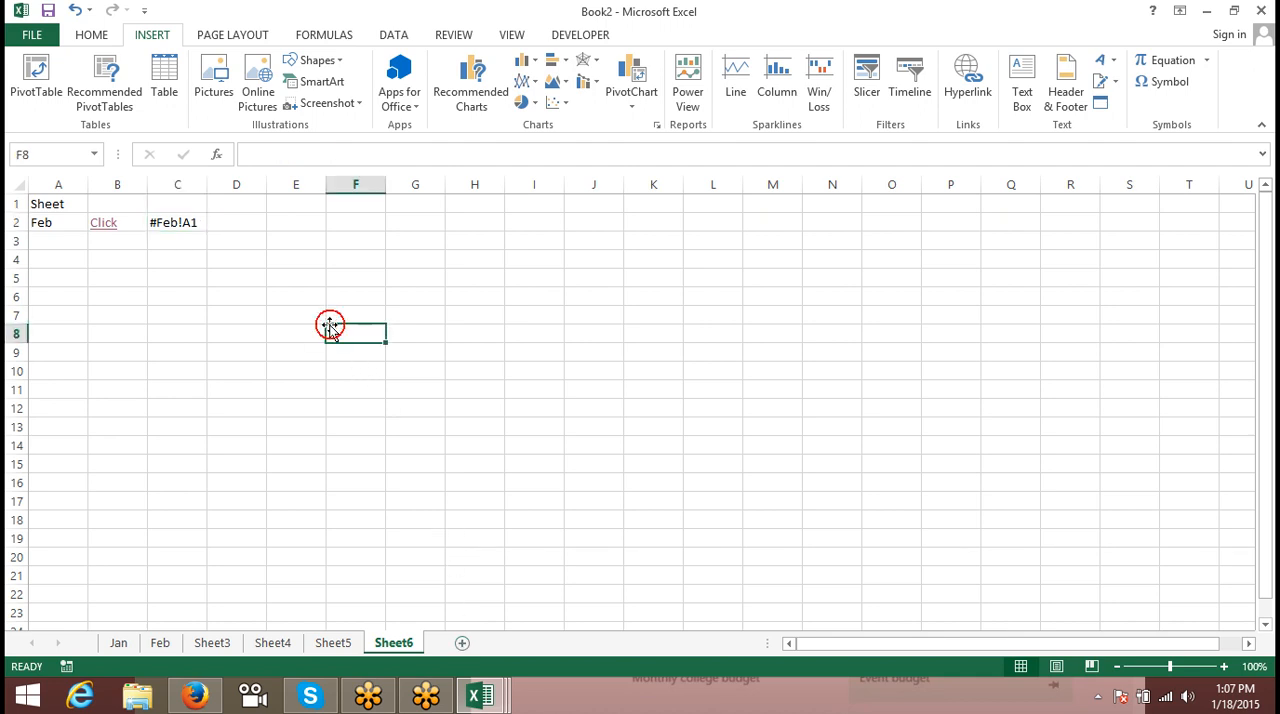
scroll(331, 329, "down", 2)
left_click(158, 252)
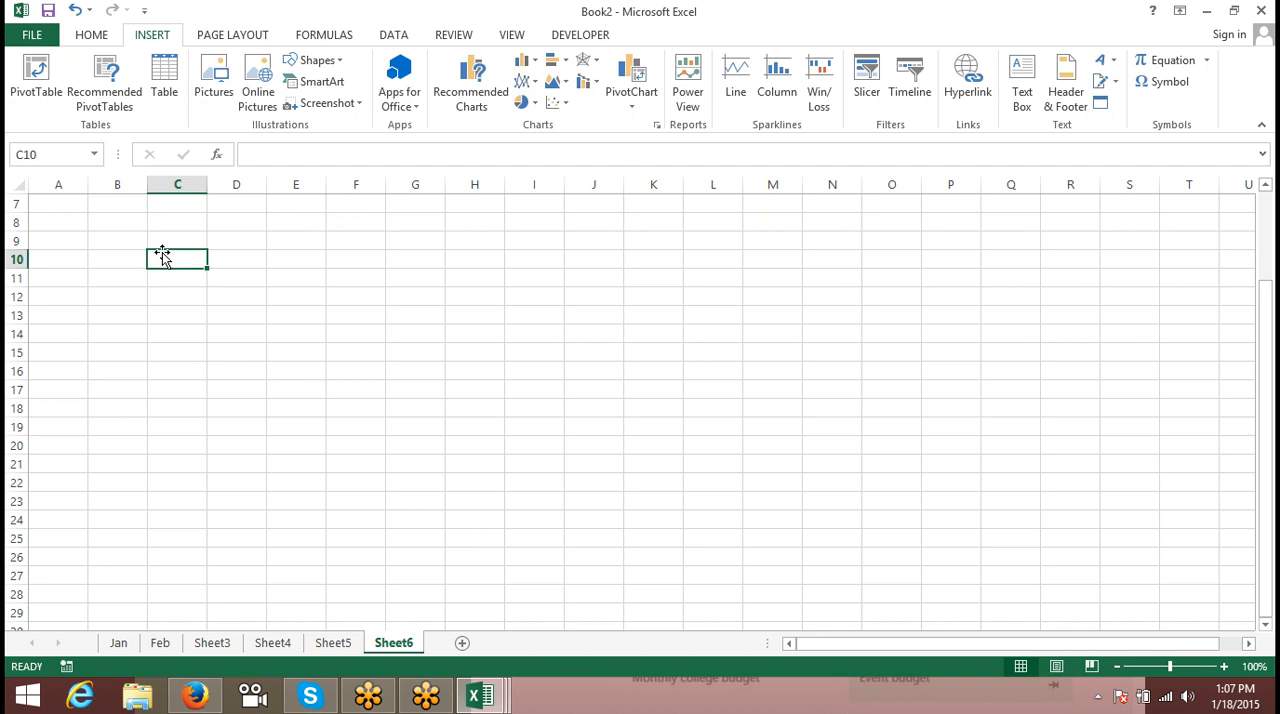
key("Left")
key("Left")
type("Month")
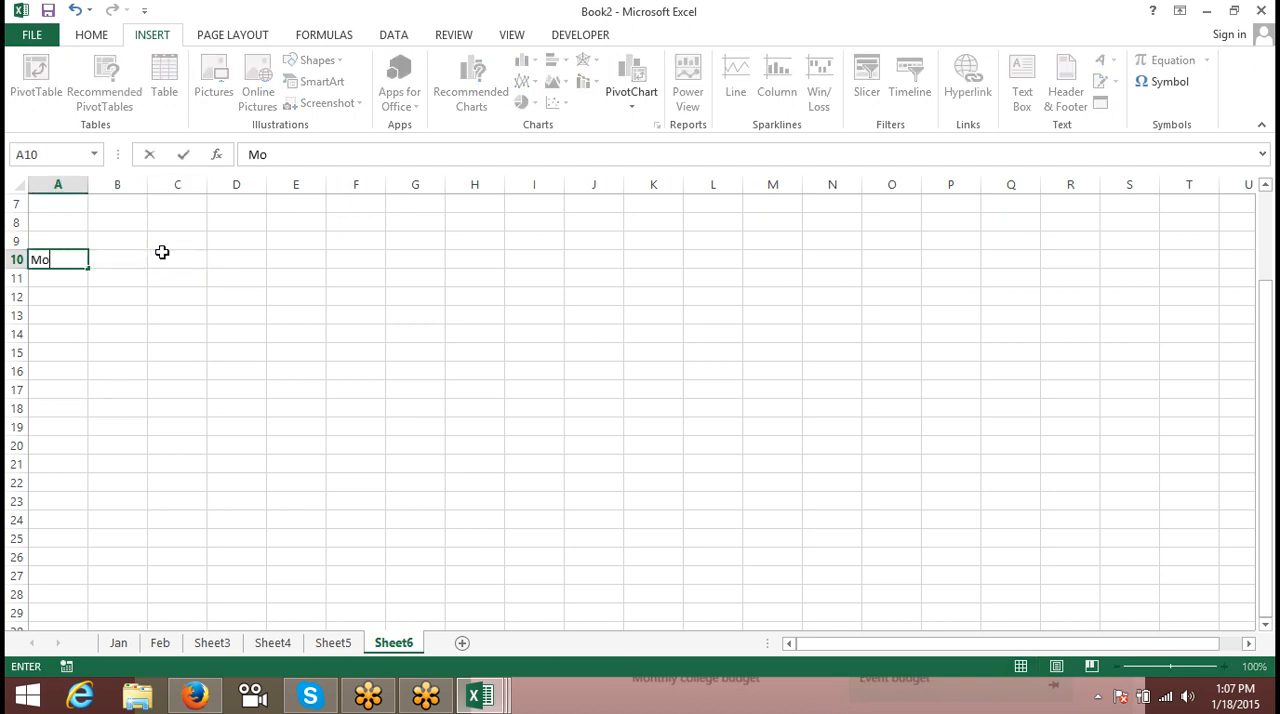
key("Return")
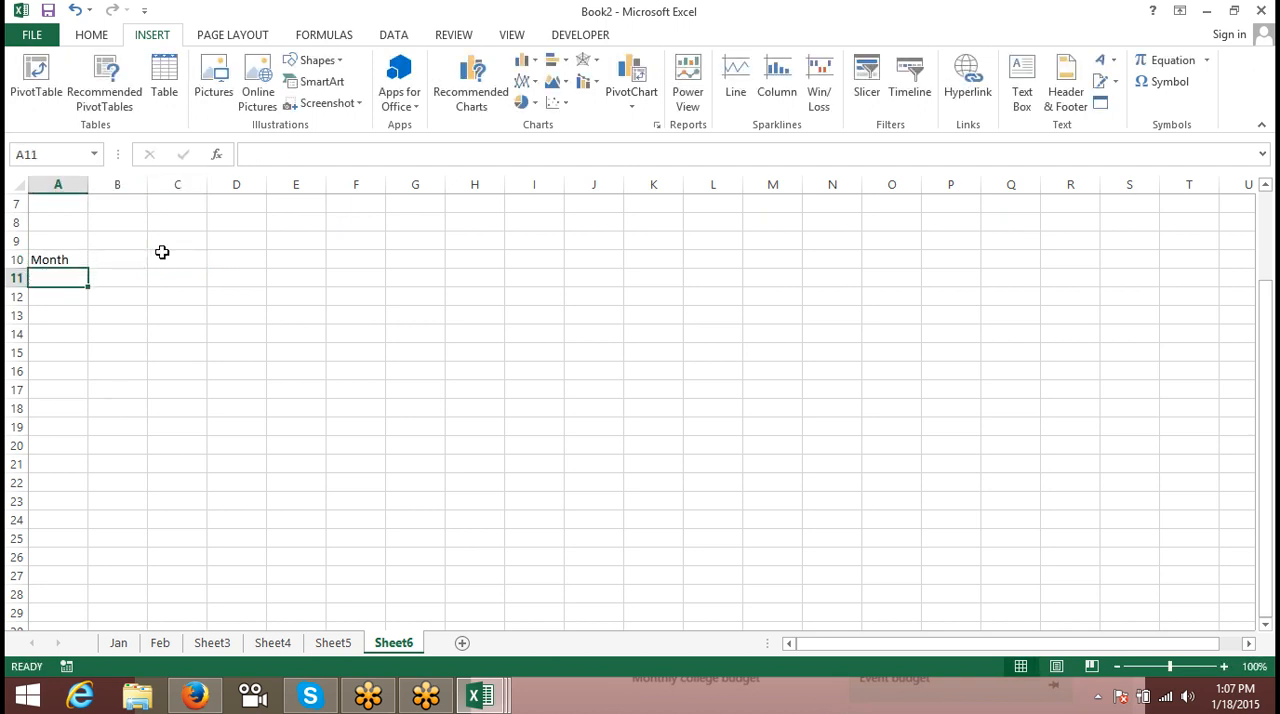
- Enter Jan in B10 and fill the month series across to Jun in G10
key("Up")
key("Right")
type("Jan")
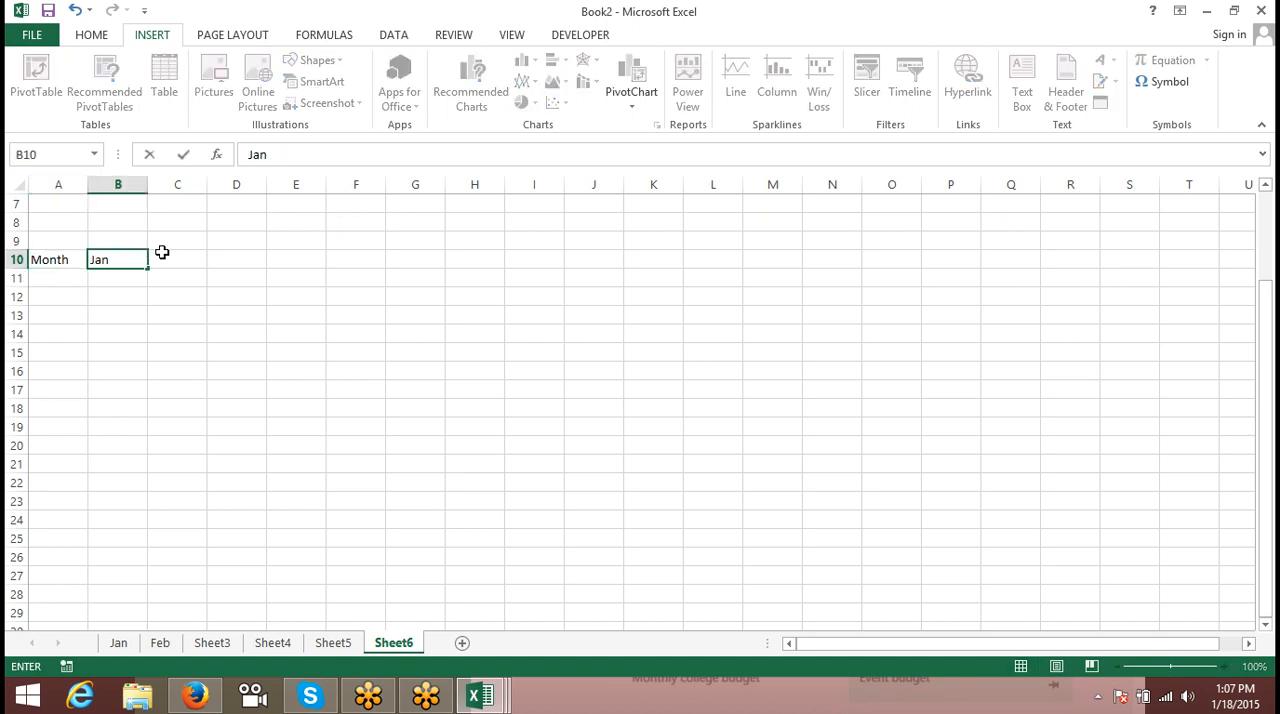
left_click(122, 352)
left_click(125, 261)
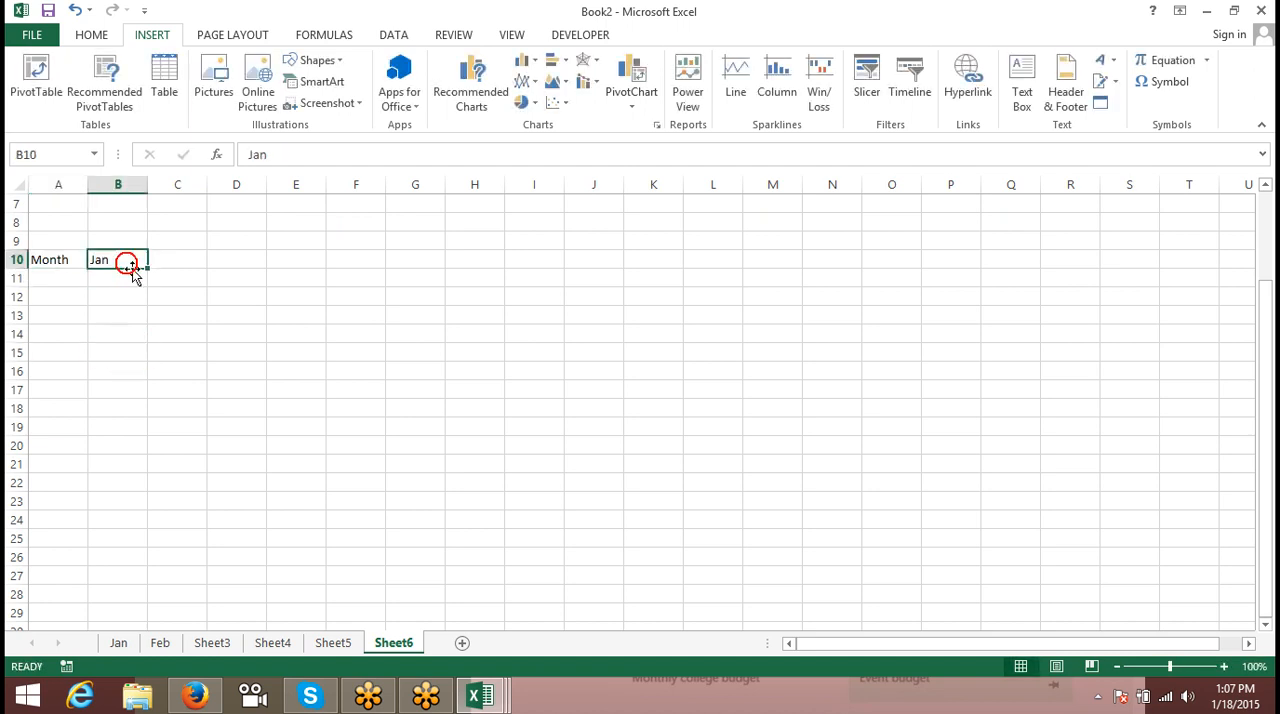
left_click_drag(151, 266, 400, 276)
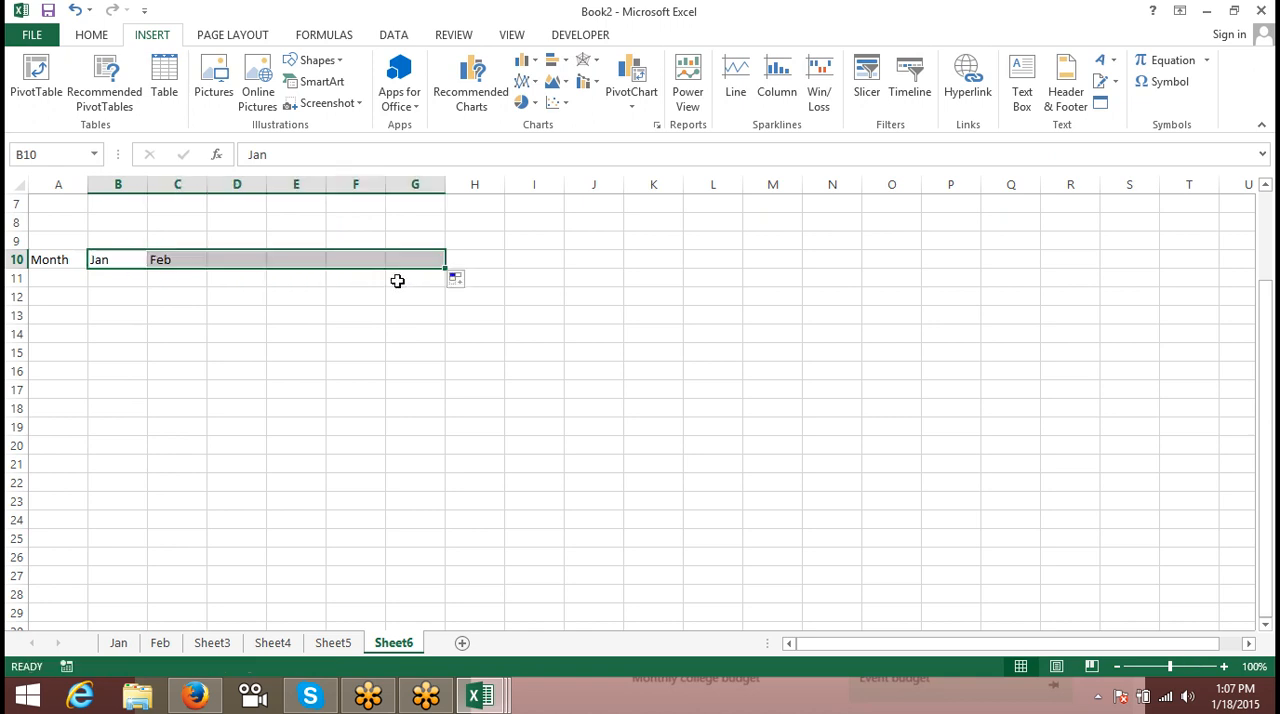
- Enter the label Sales in cell A11, below Month
left_click(71, 281)
type("85")
key("Escape")
type("SAles")
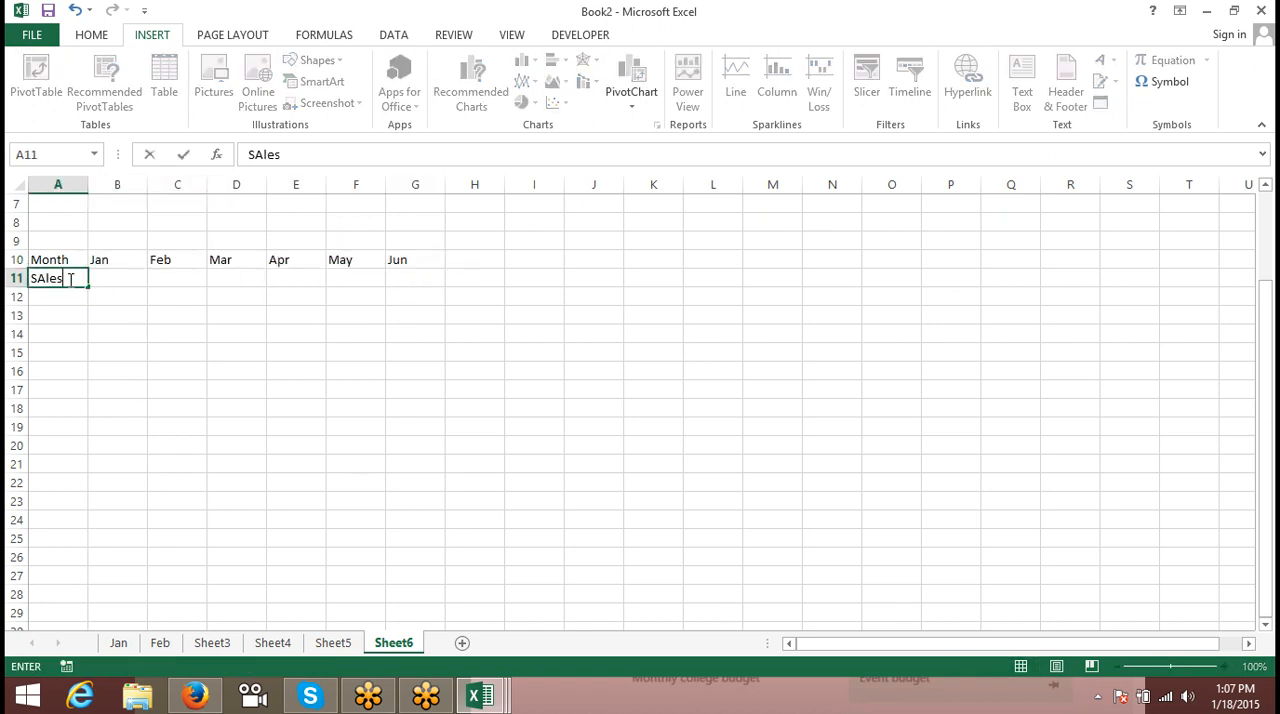
key("Tab")
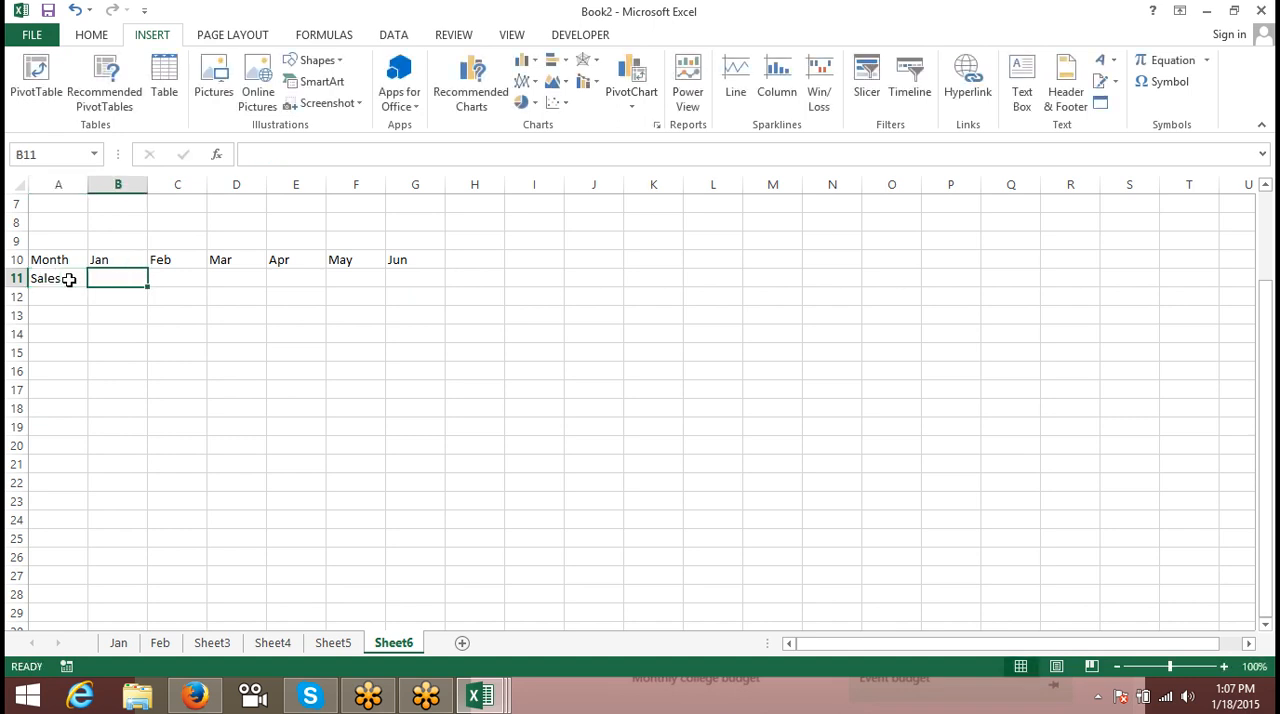
- Enter the sales values 85, 36, 45, 85, 69 and 45 in B11:G11 for Jan to Jun
type("85")
key("Tab")
type("36")
key("Tab")
type("45")
key("Tab")
type("85")
key("Tab")
type("69")
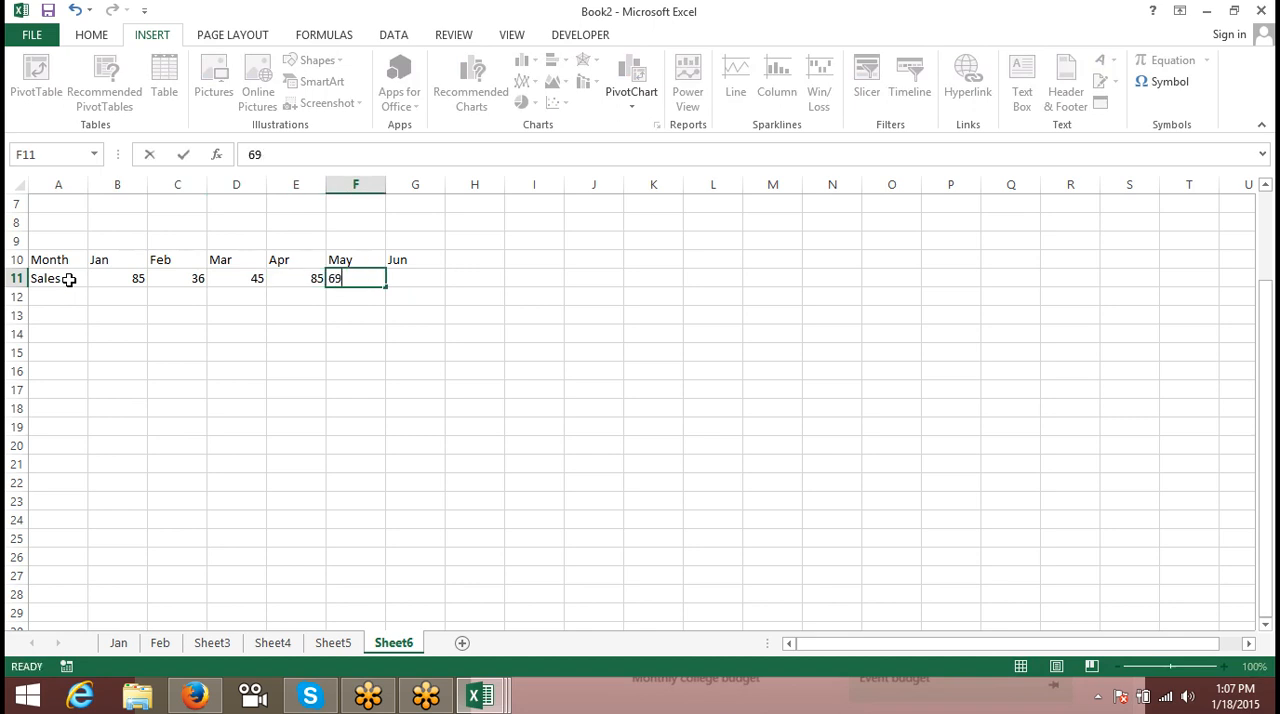
key("Tab")
type("45")
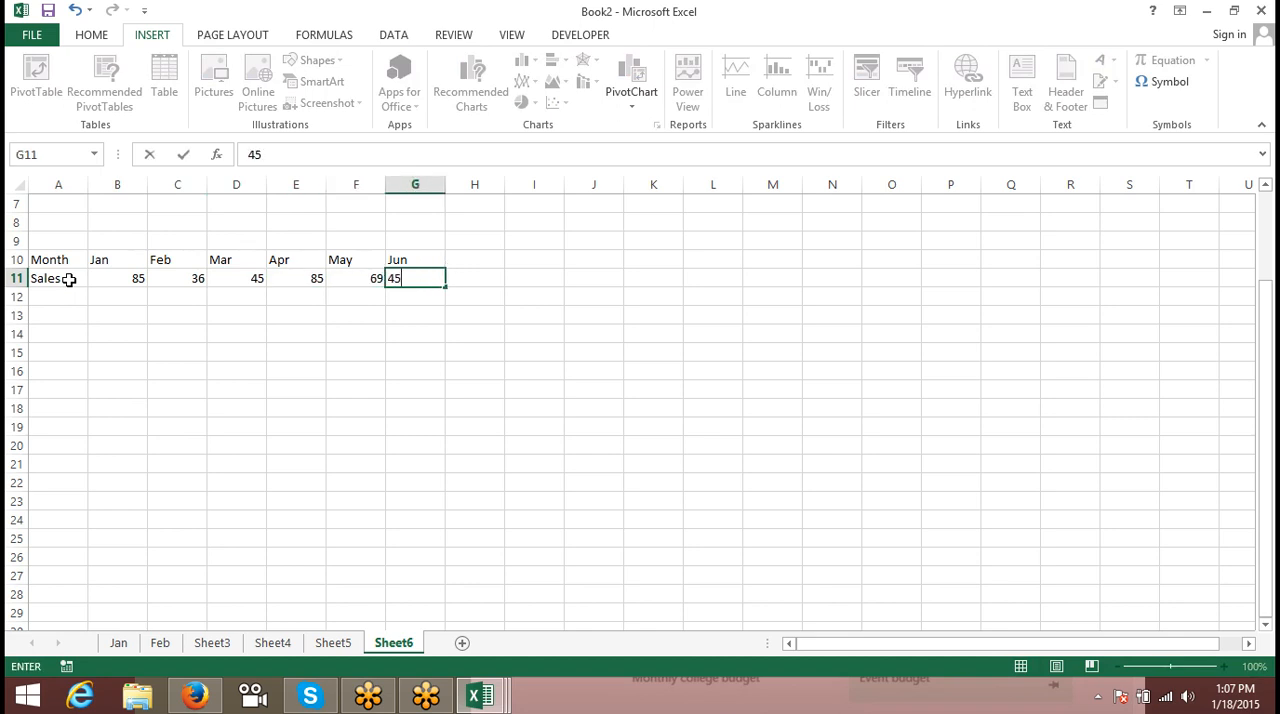
key("Tab")
- Copy the Month and Sales table A10:G11 and paste it transposed at A15 using Paste Special
left_click_drag(66, 260, 397, 276)
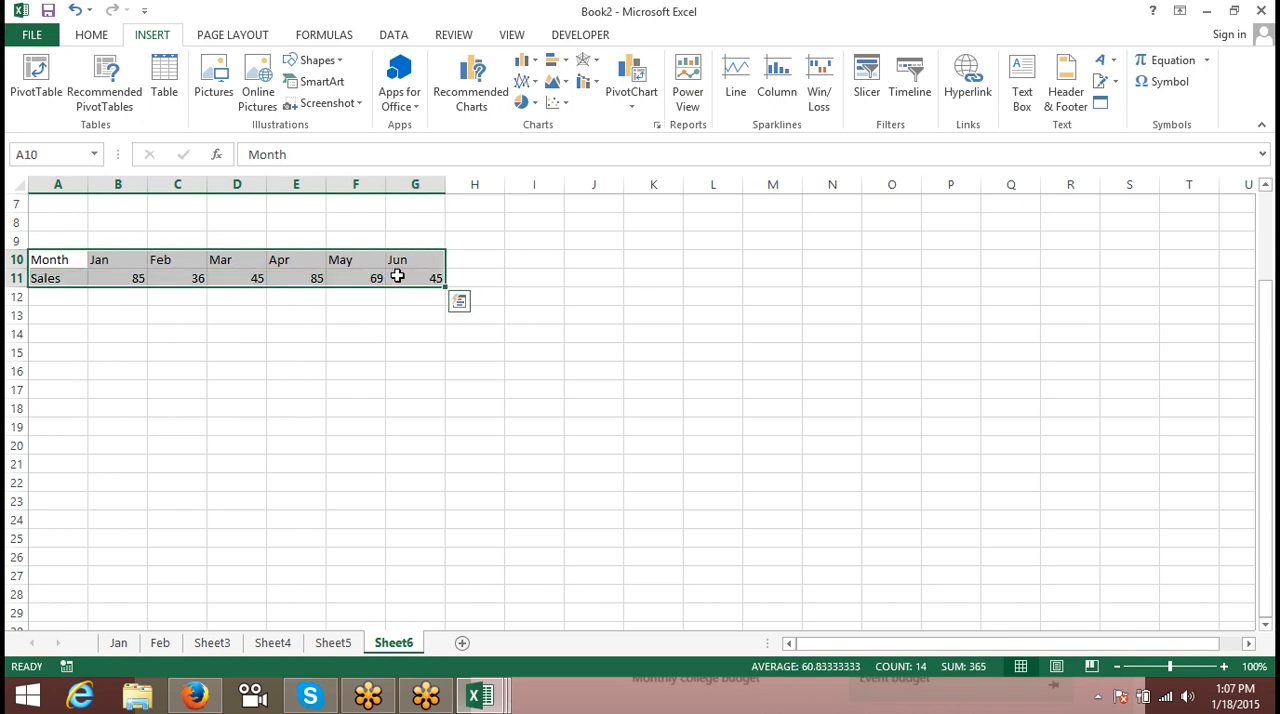
key("ctrl+c")
right_click(60, 352)
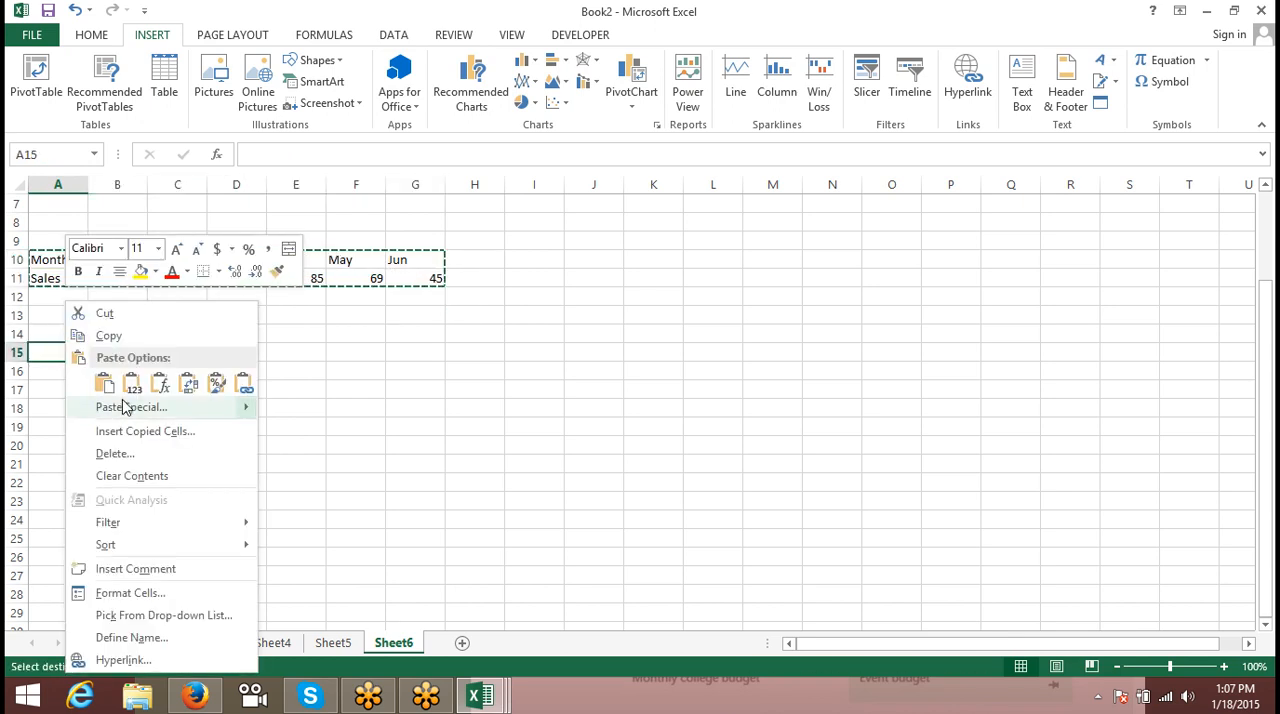
left_click(123, 405)
left_click(242, 496)
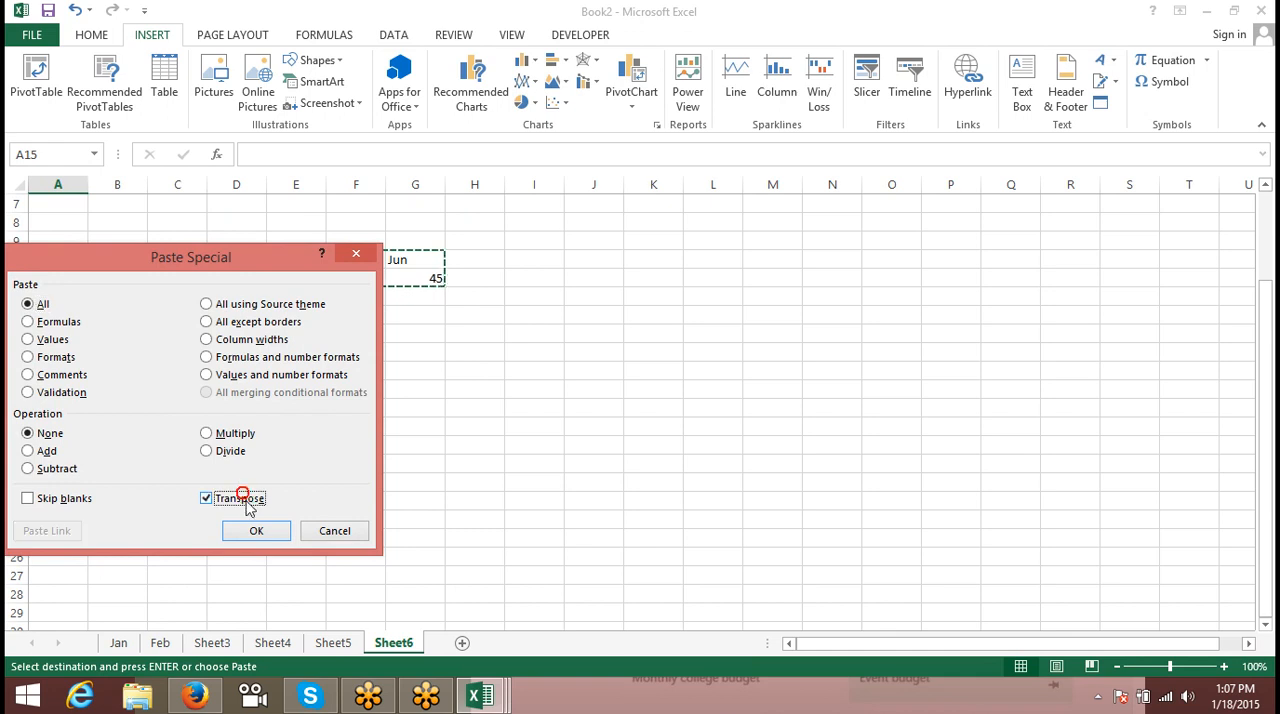
left_click(255, 530)
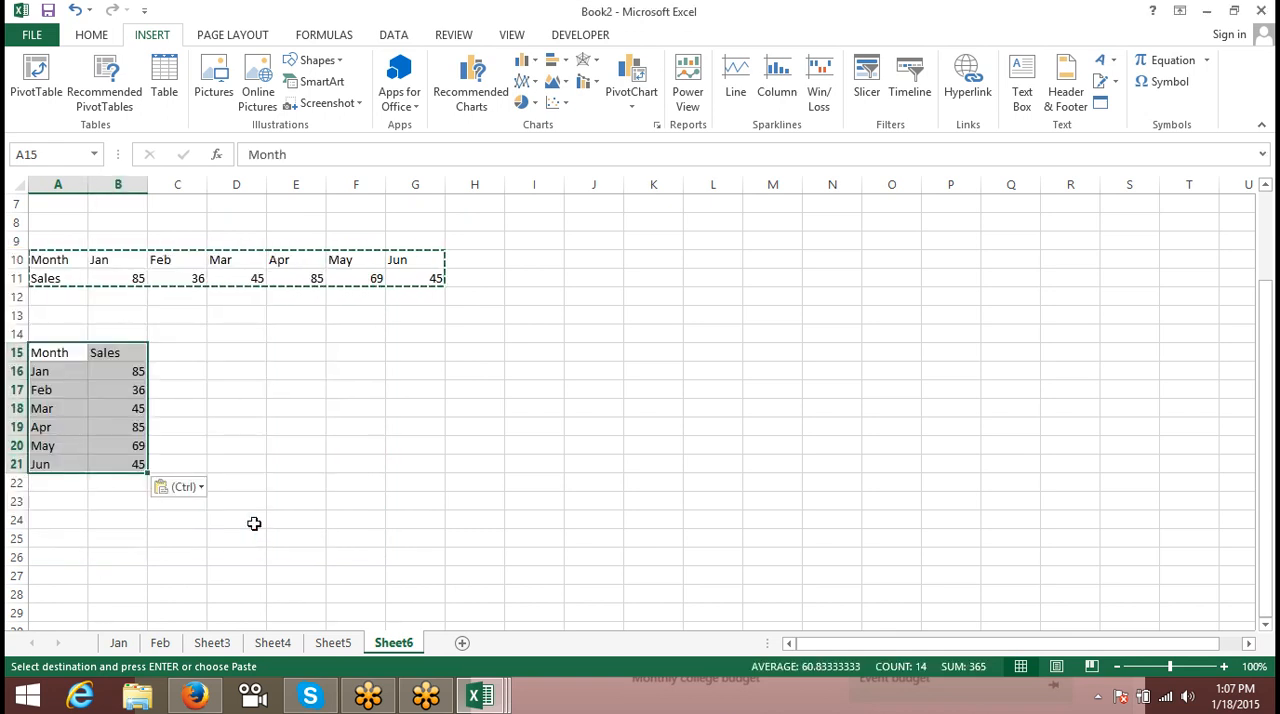
- Change the Mar sales value in D11 to 85
left_click(235, 286)
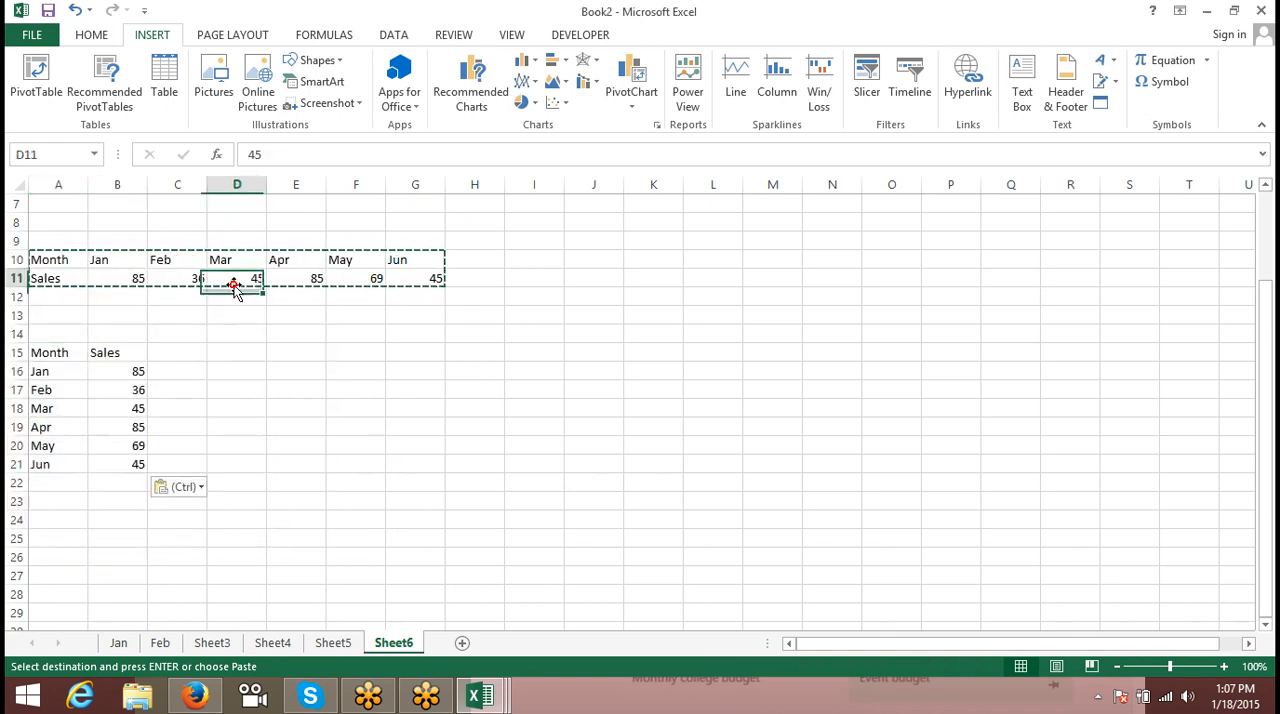
type("85")
key("Return")
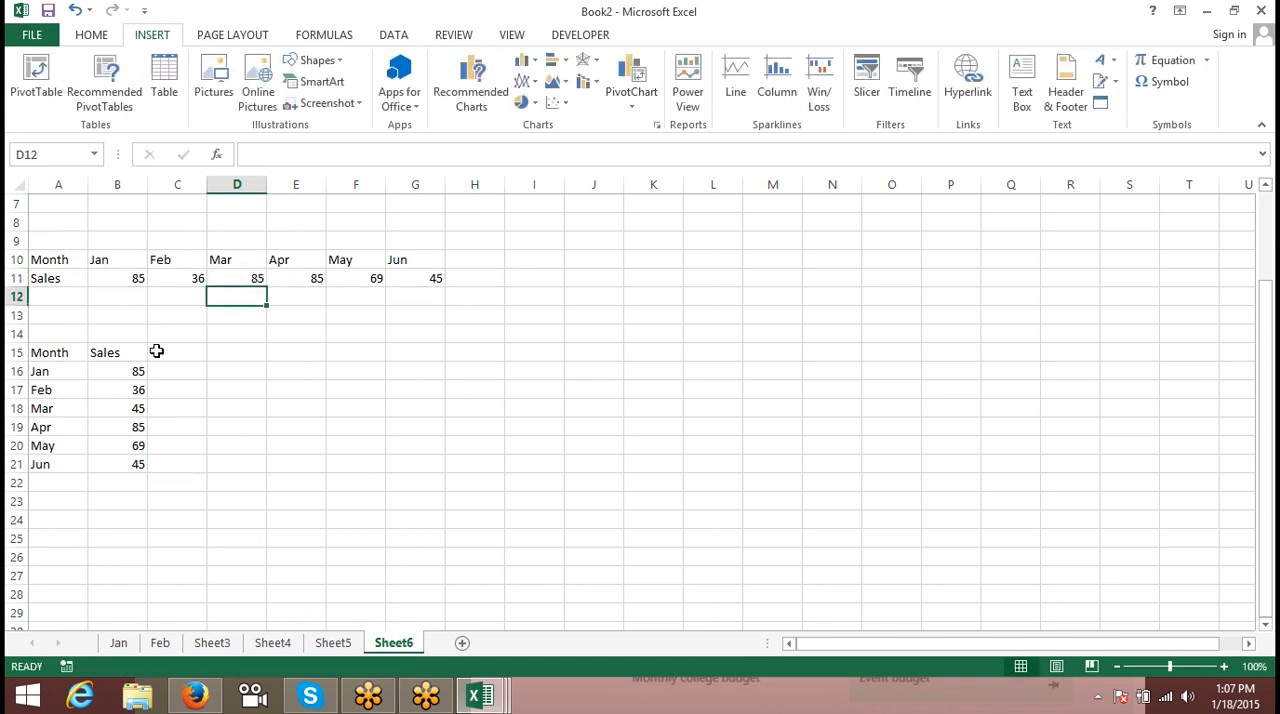
- Check the pasted values against the source row, and clear the transposed copy in A15:B21
left_click(130, 389)
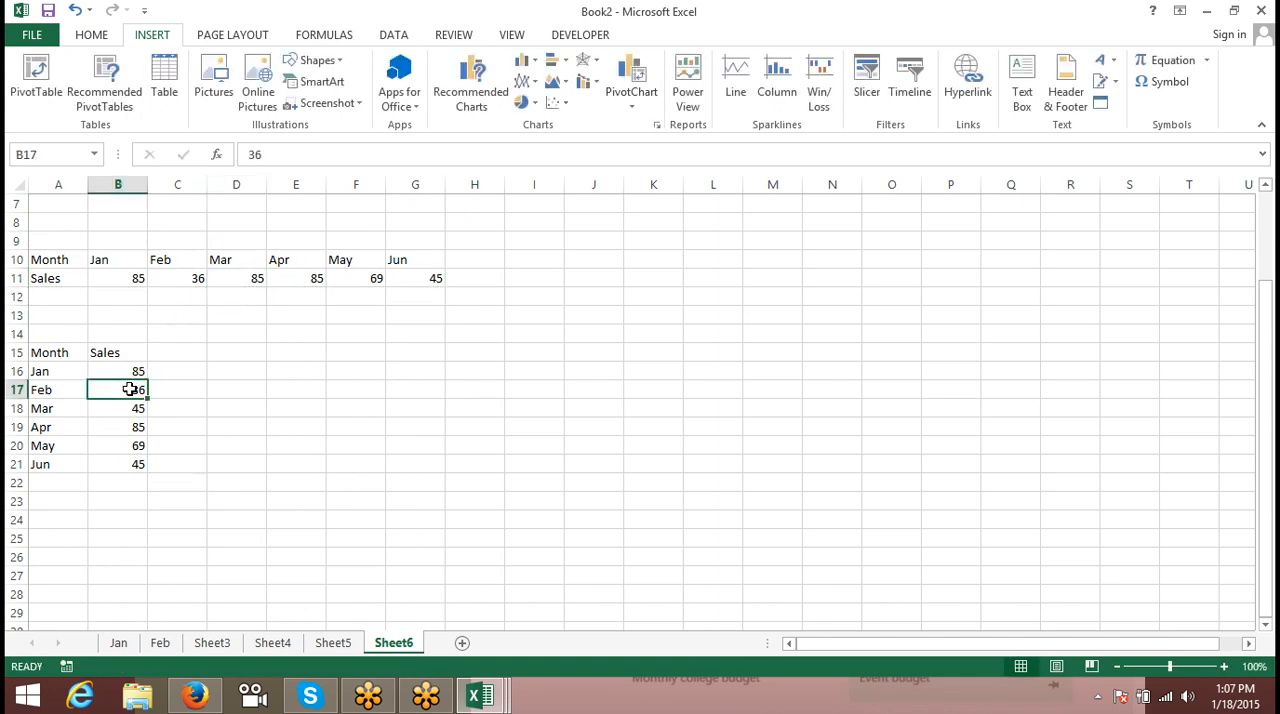
left_click_drag(40, 358, 119, 463)
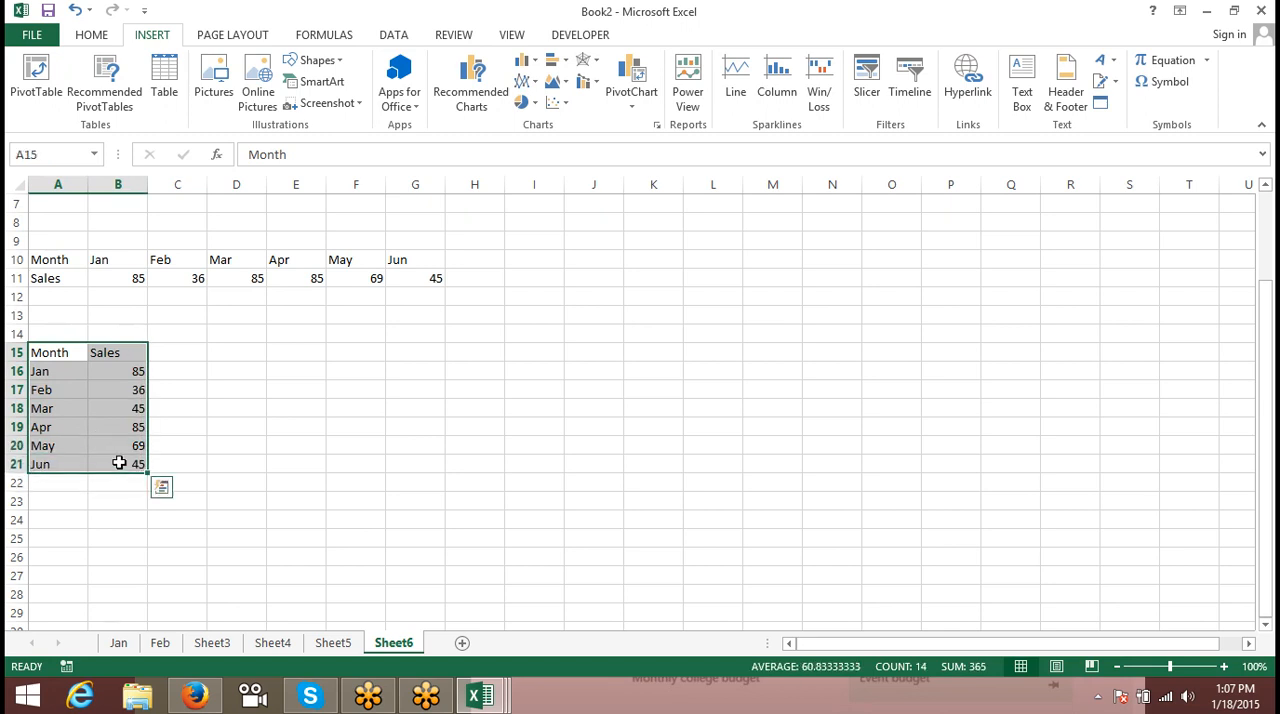
key("Delete")
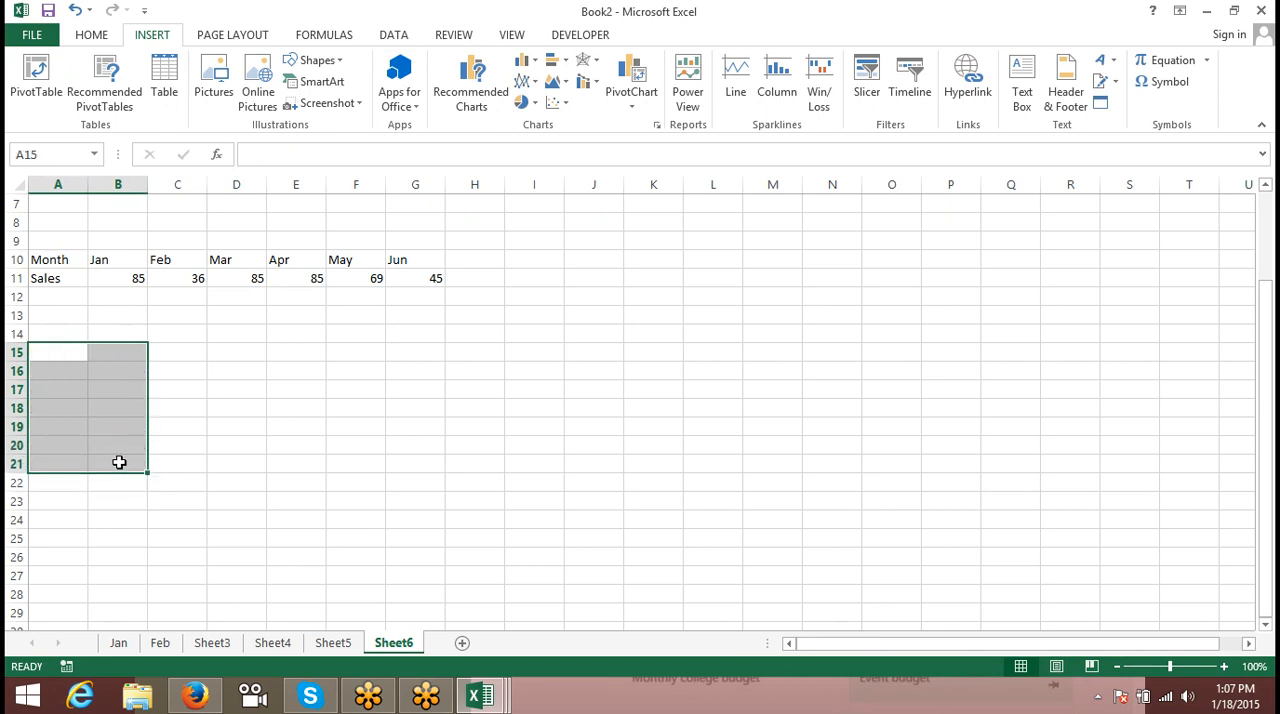
- Enter the formula =TRANSPOSE(A10:G11) in cell A15 as an ordinary single-cell formula
key("Up")
key("Down")
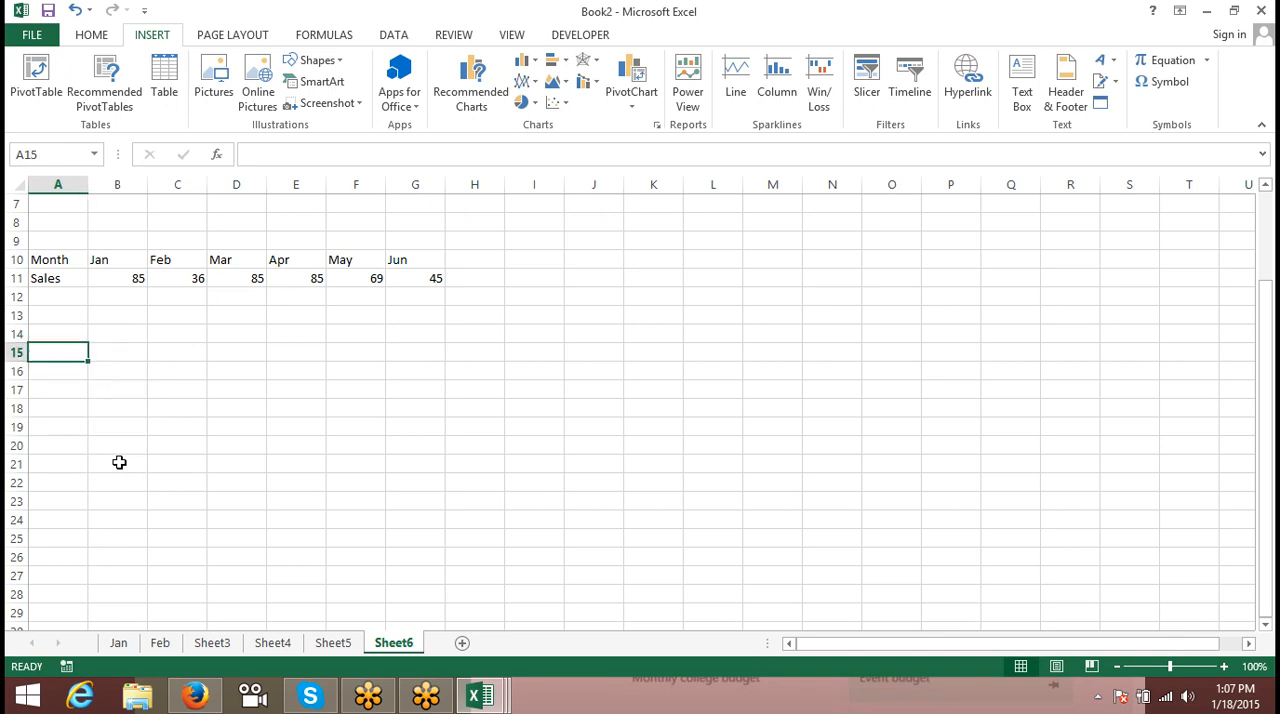
type("=tr")
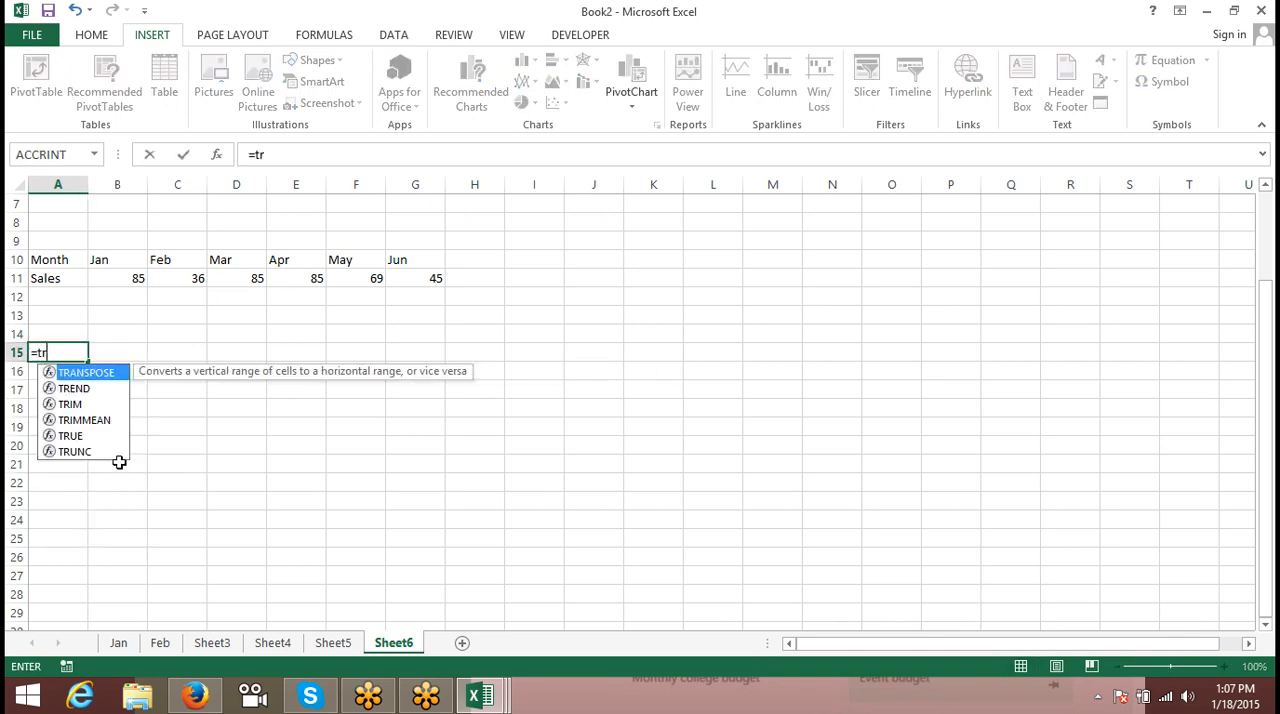
key("Tab")
key("Up")
key("Up")
key("Up")
key("Up")
key("Up")
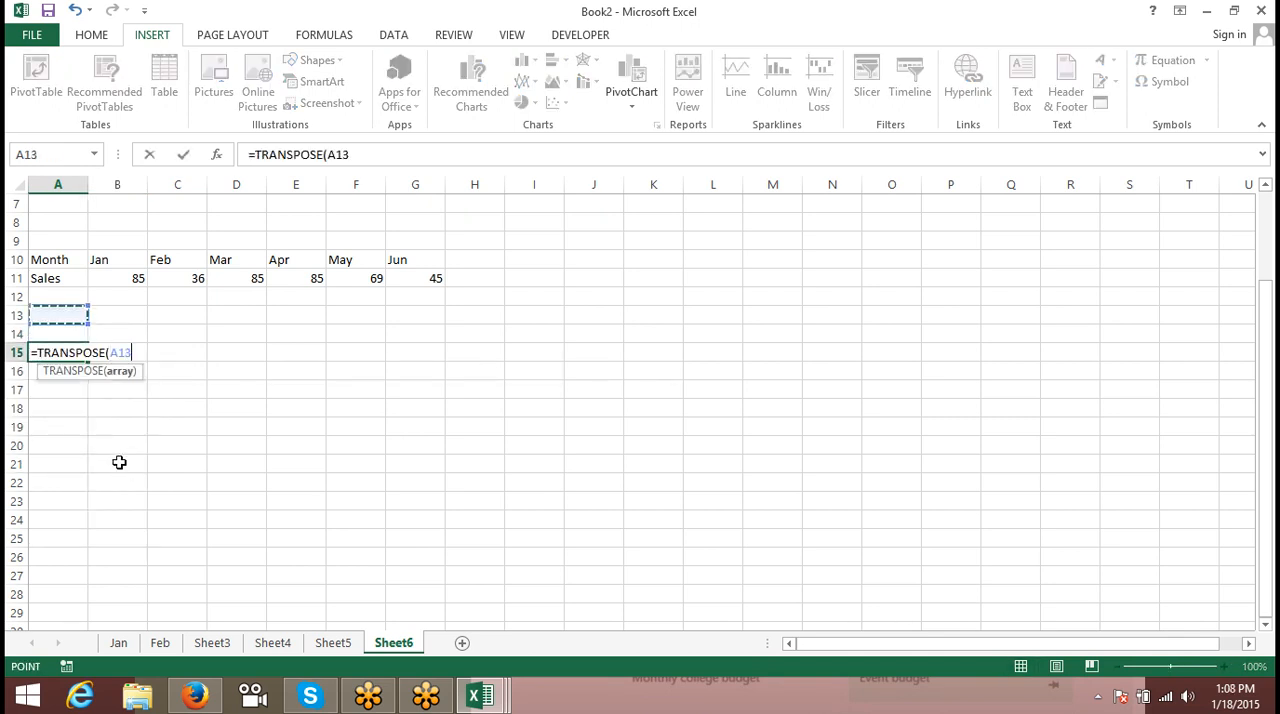
key("shift+Right")
key("shift+Right")
key("shift+Right")
key("shift+Right")
key("shift+Right")
key("shift+Right")
key("shift+Down")
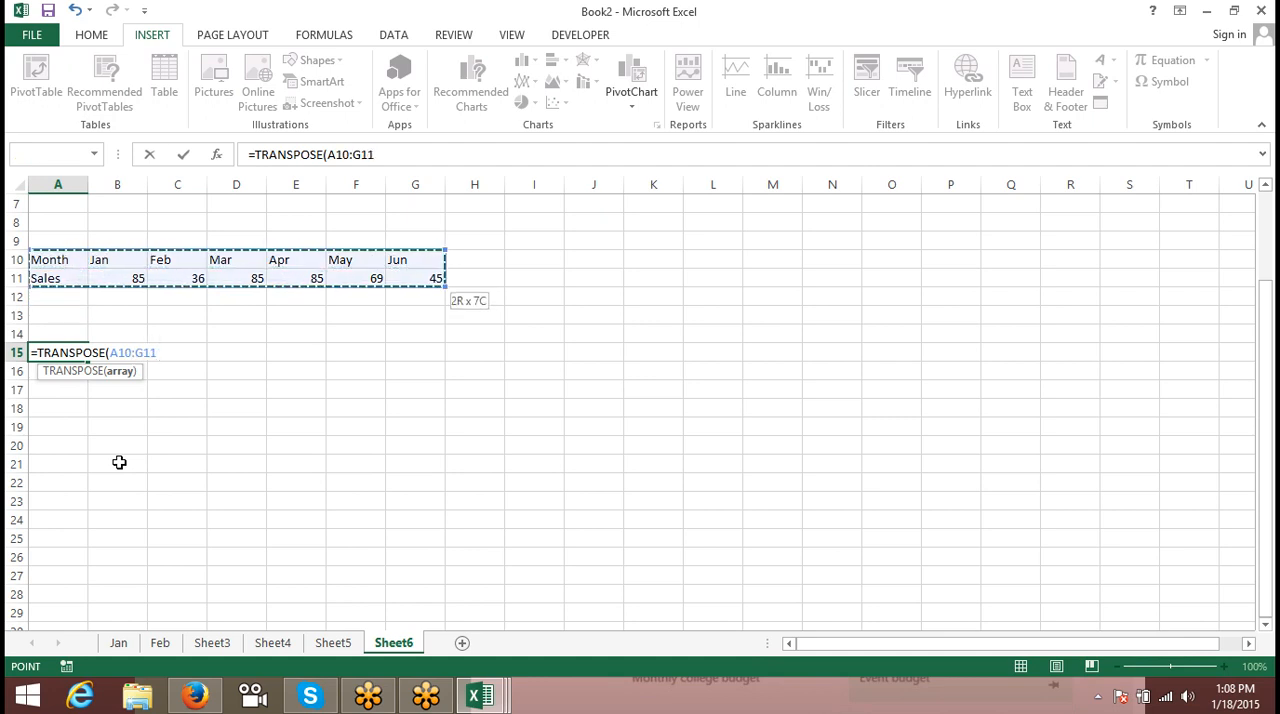
key("Return")
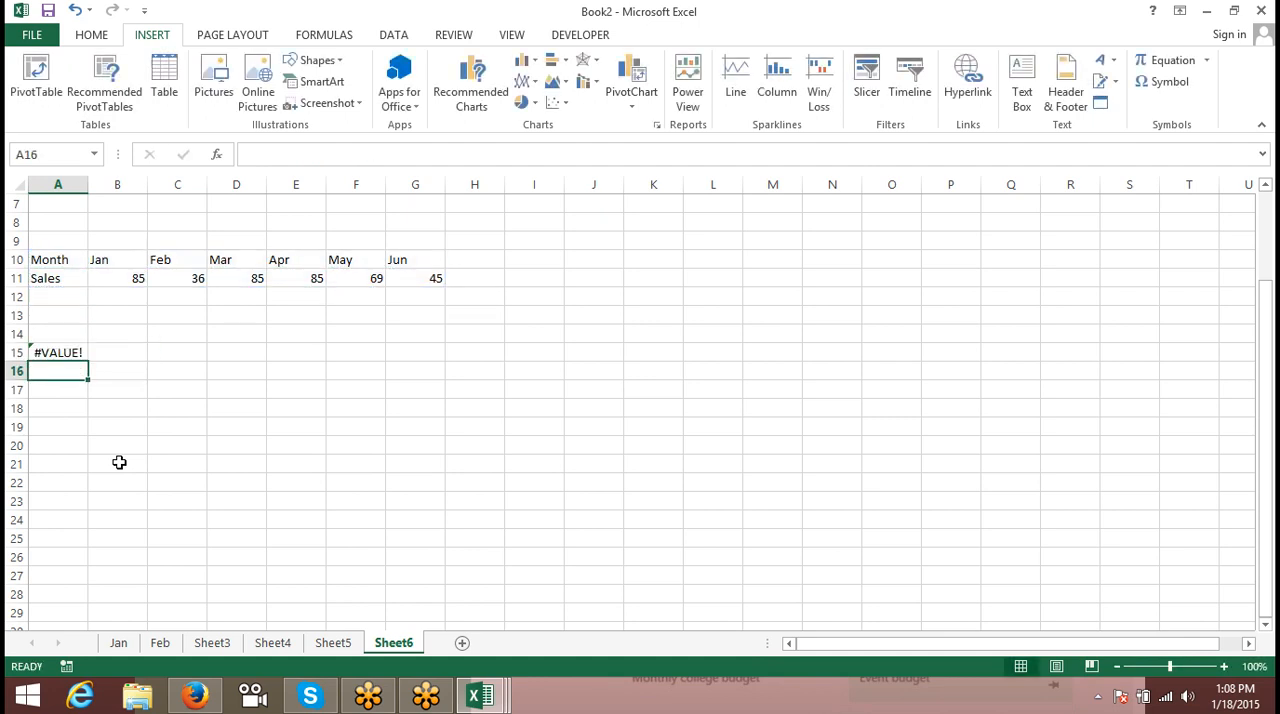
- Re-enter the existing =TRANSPOSE(A10:G11) formula from A15 as an array formula across the range A15:B21
key("Up")
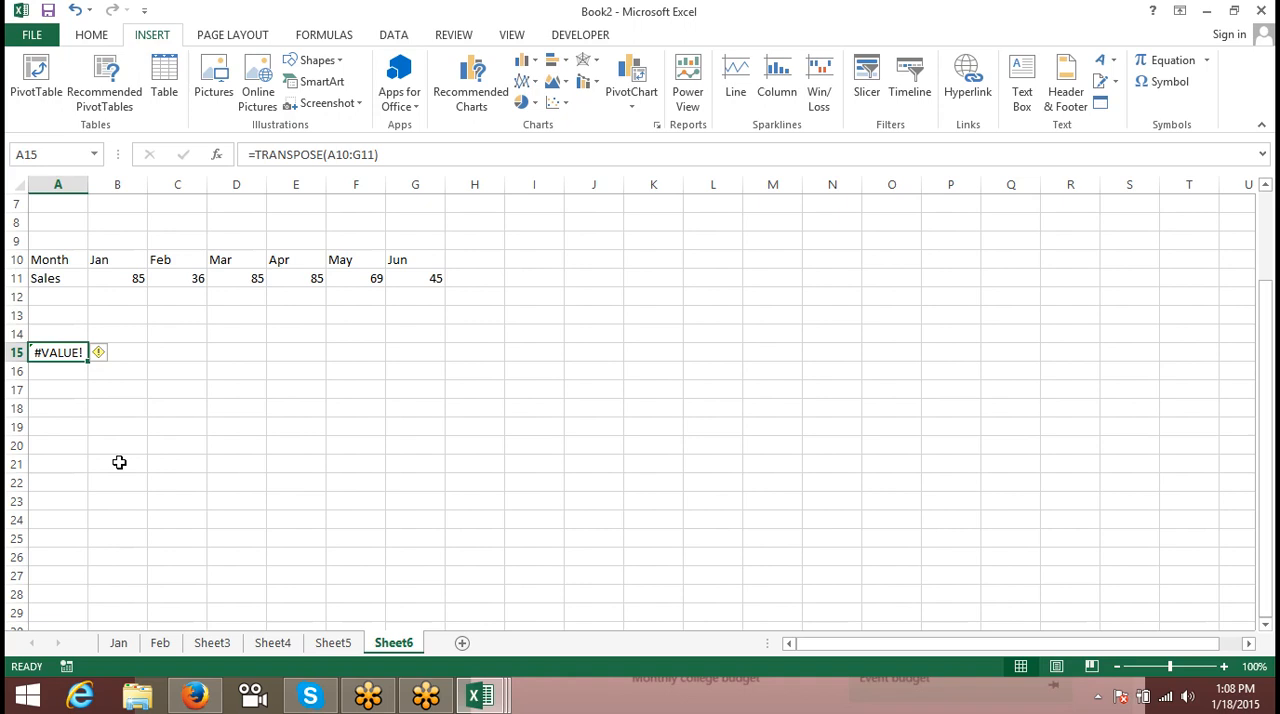
key("shift+Right")
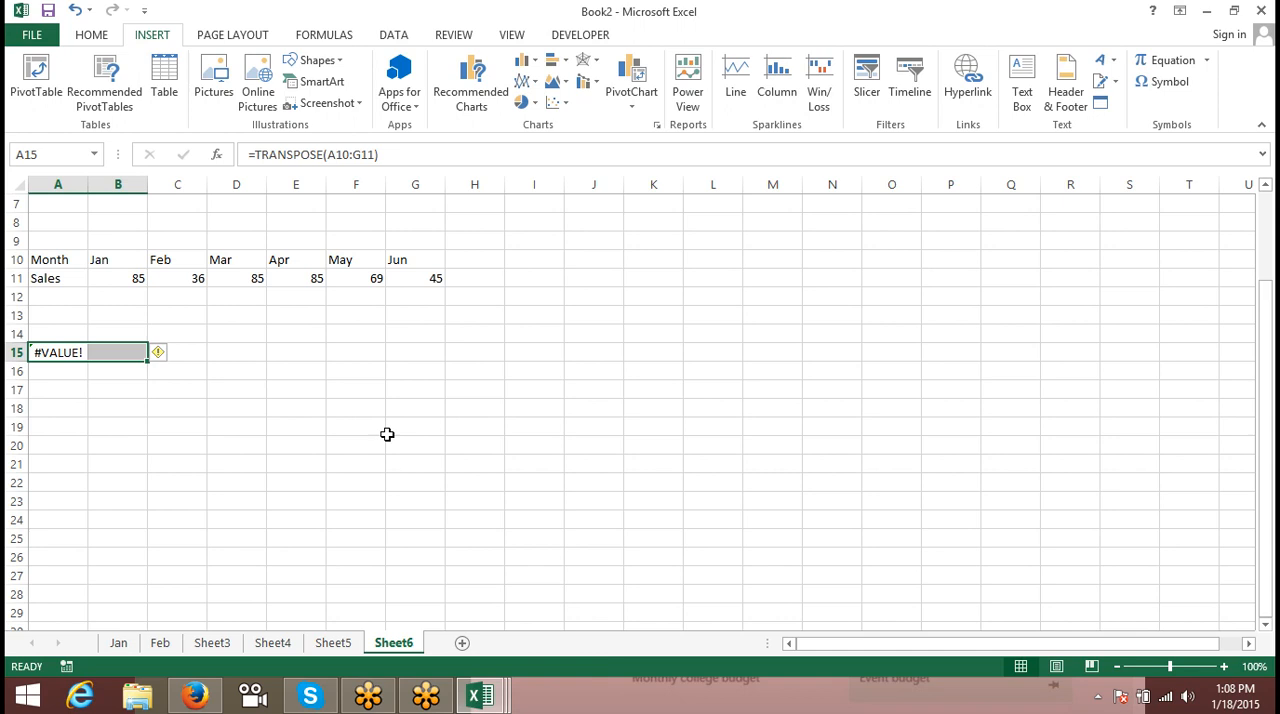
key("shift+Down")
key("shift+Down")
key("shift+Down")
key("shift+Down")
key("shift+Down")
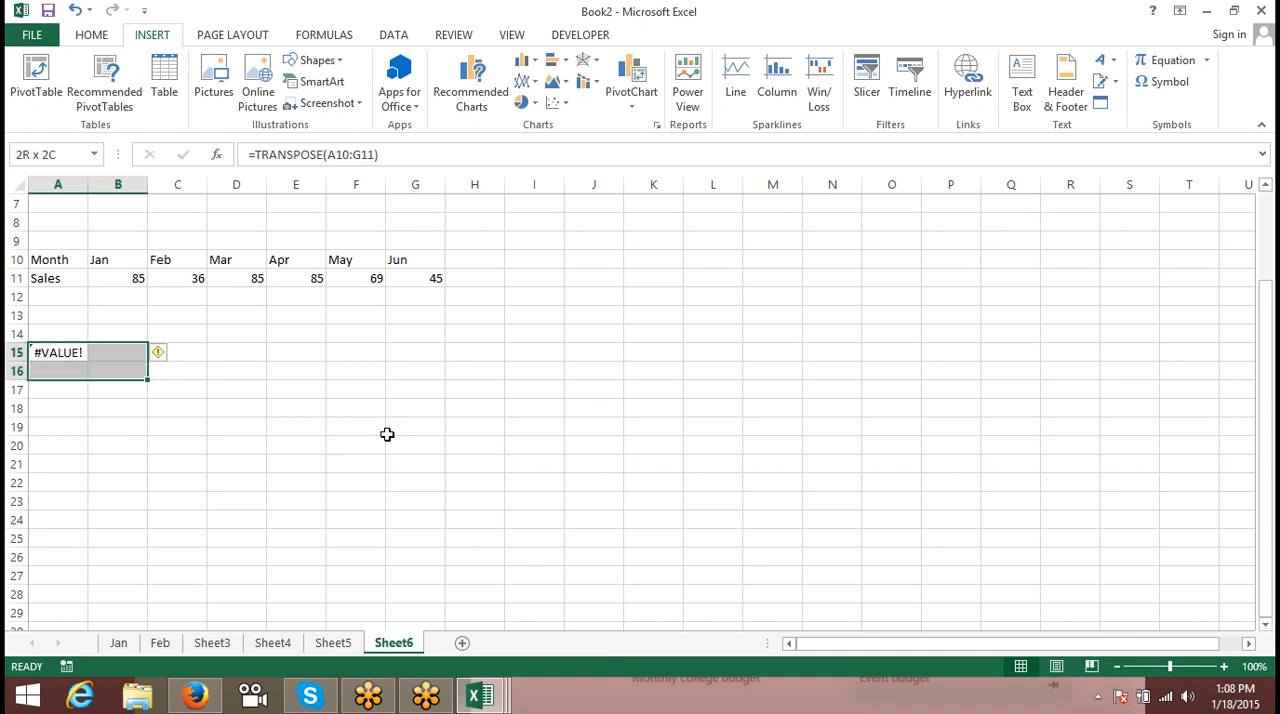
key("shift+Down")
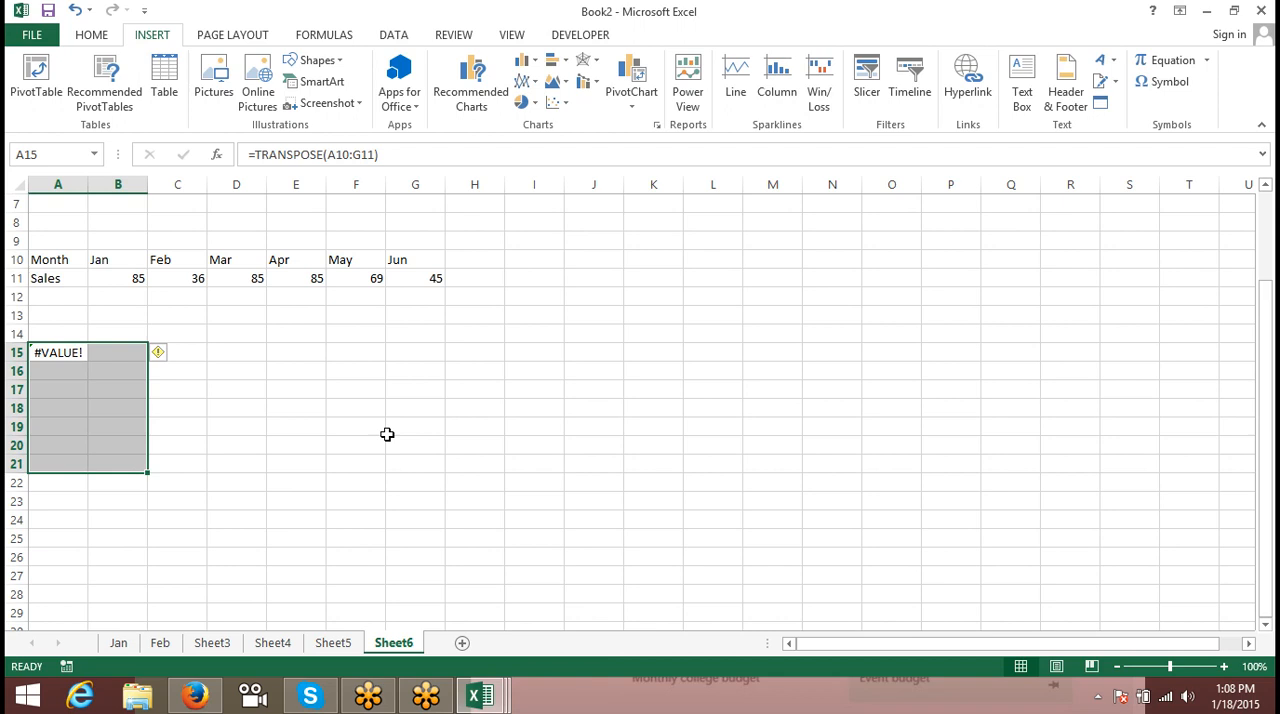
key("F2")
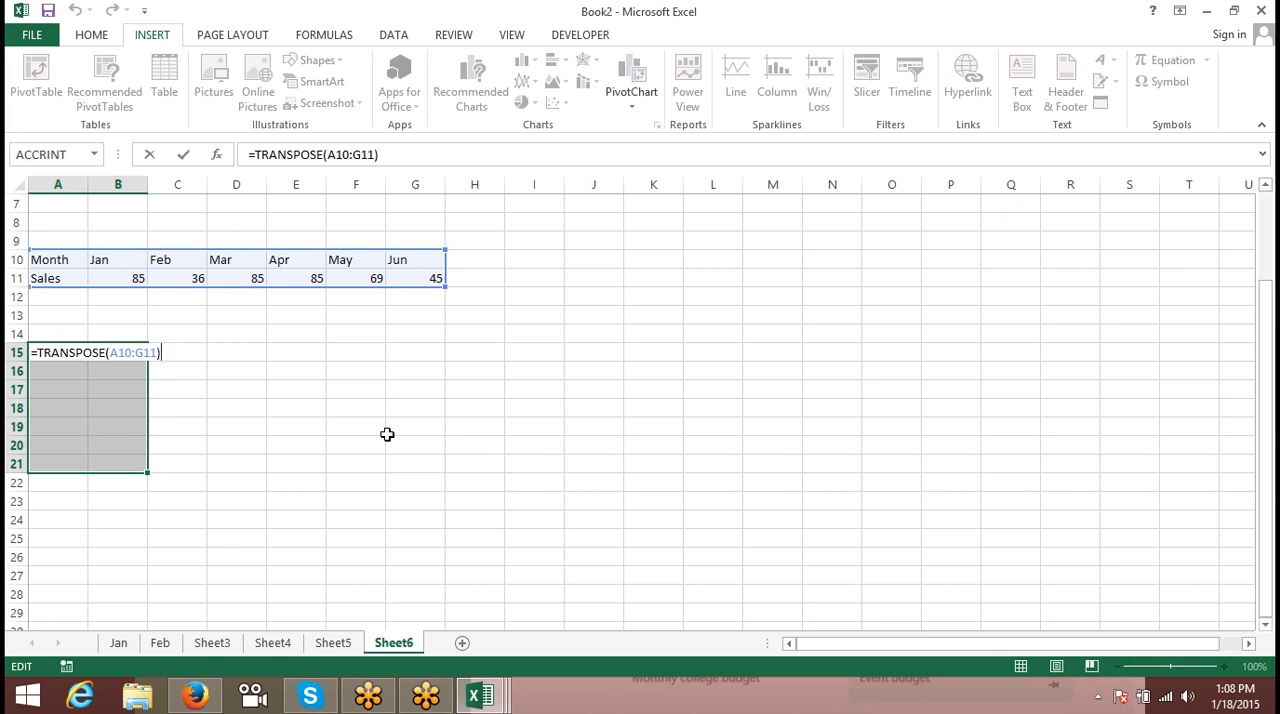
key("ctrl+shift+Return")
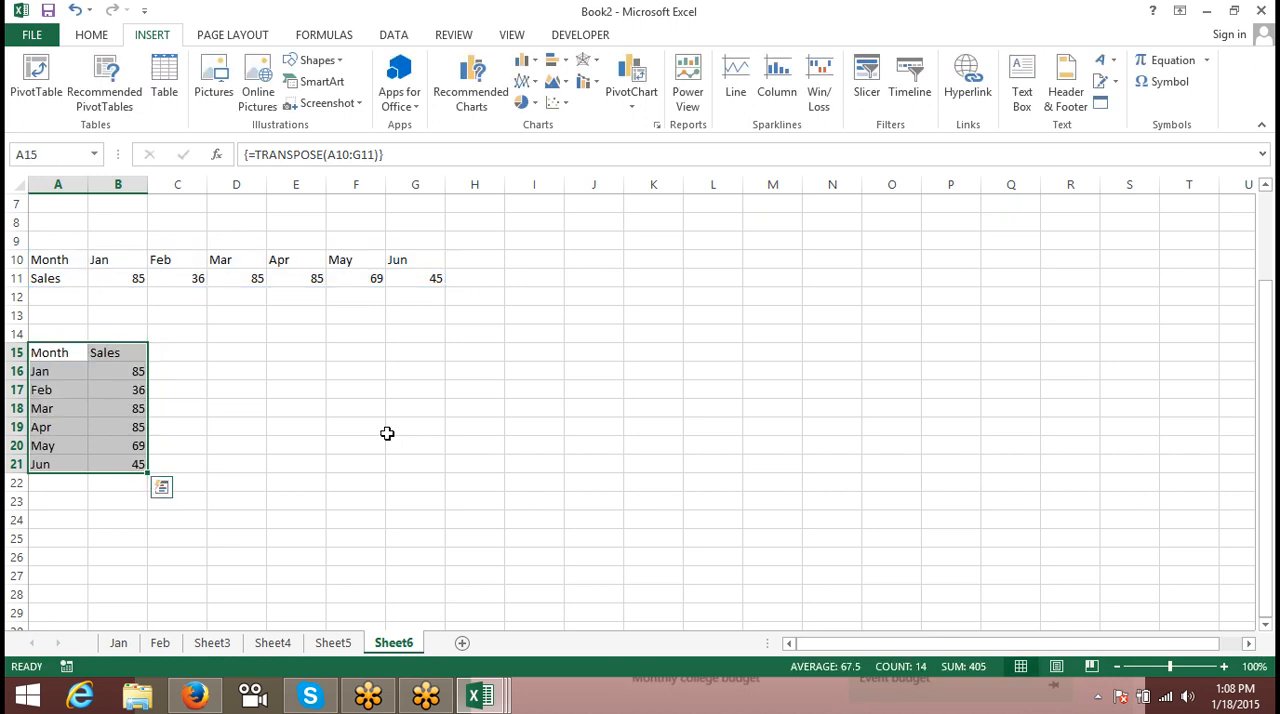
- Change the Apr sales value in E11 of the source table to 65
left_click(315, 287)
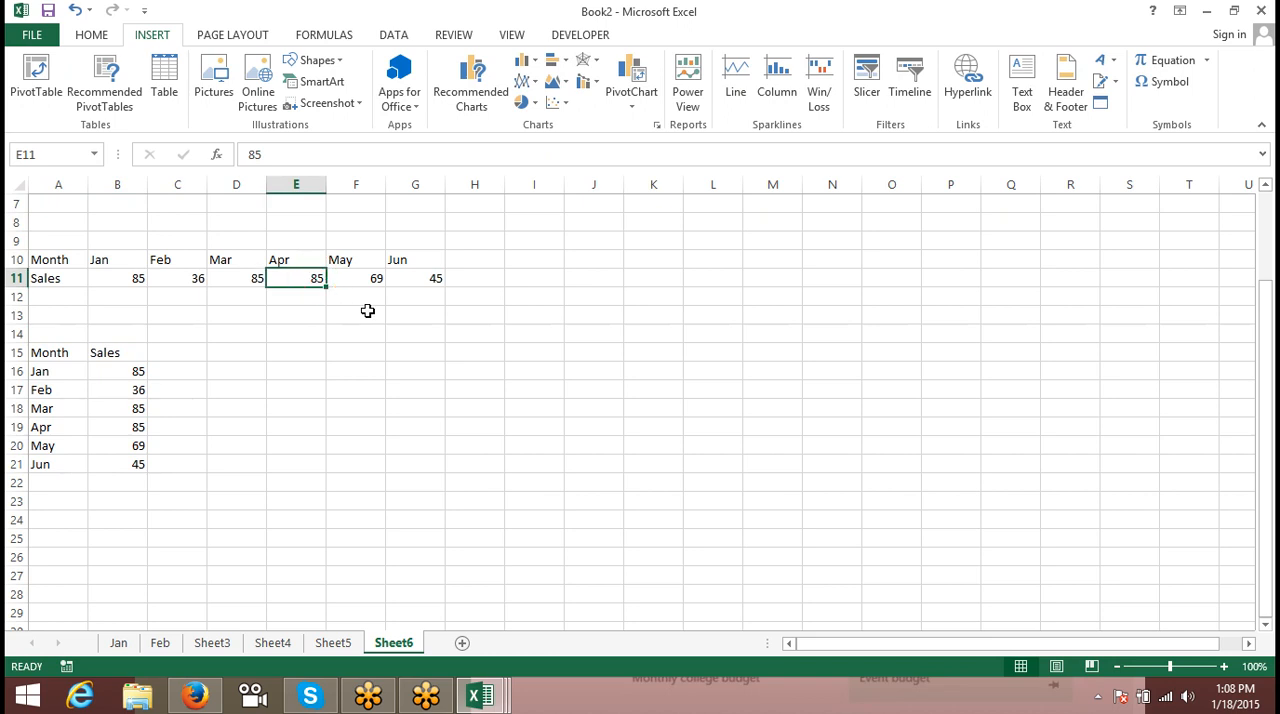
type("65")
key("Return")
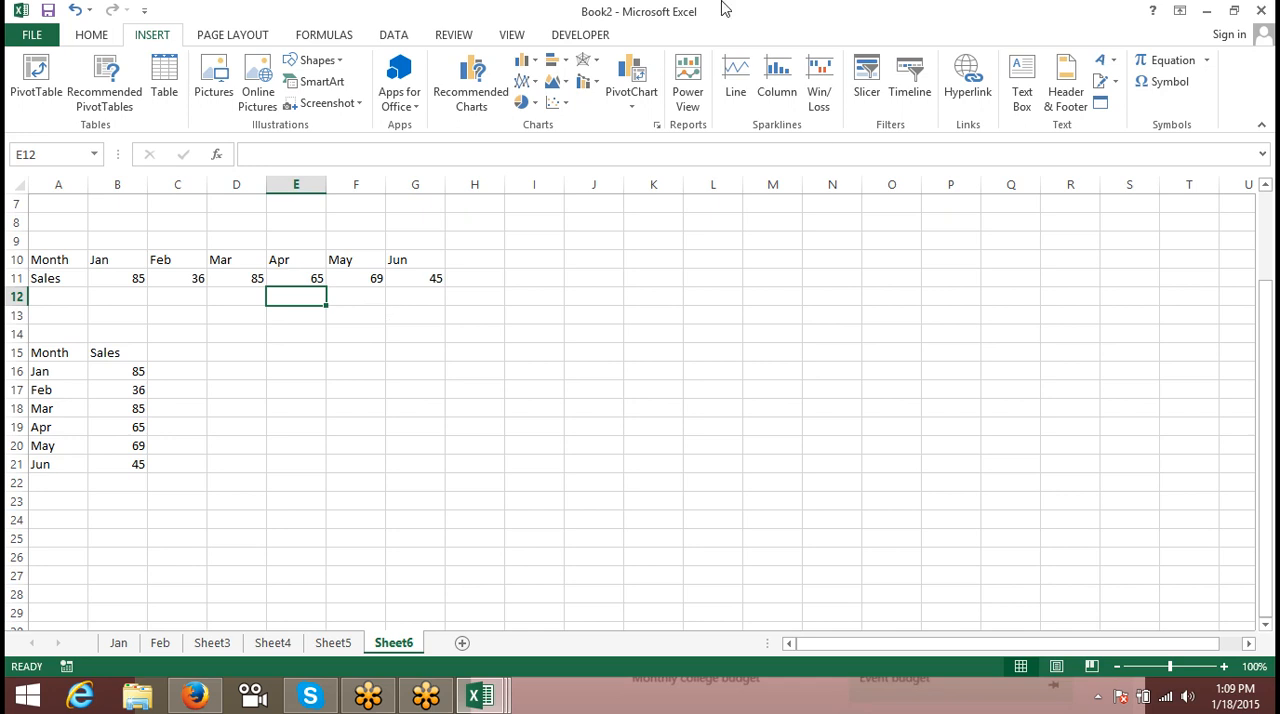
- Close the Book2, Data and Book1 workbooks without saving their changes, and minimize the Oracle browser window
left_click(1261, 10)
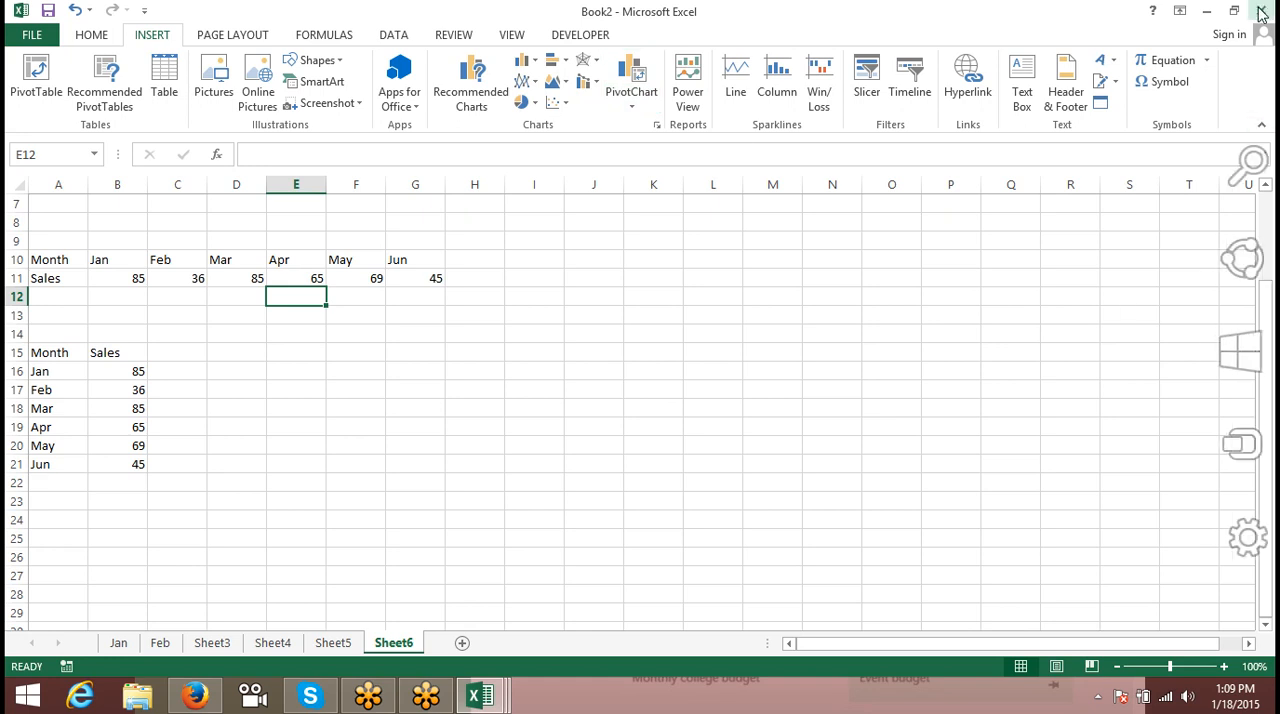
left_click(647, 389)
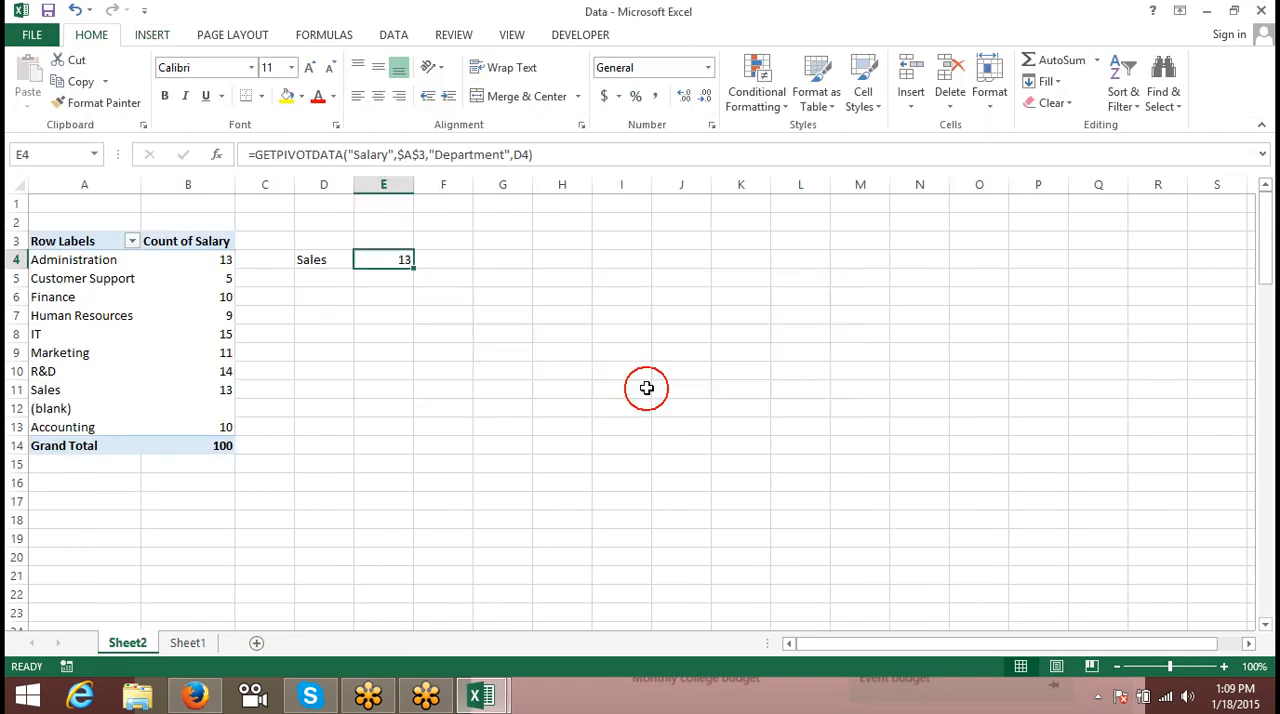
left_click(1262, 9)
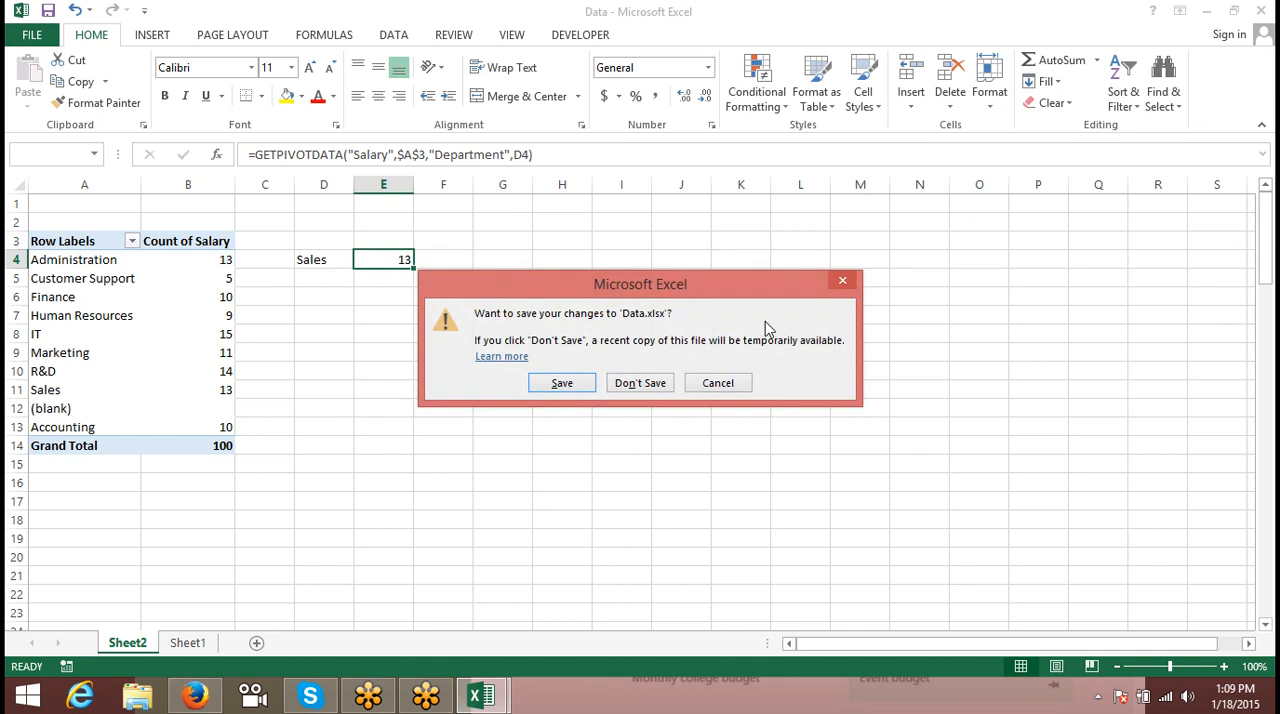
left_click(651, 385)
left_click(1261, 10)
left_click(630, 385)
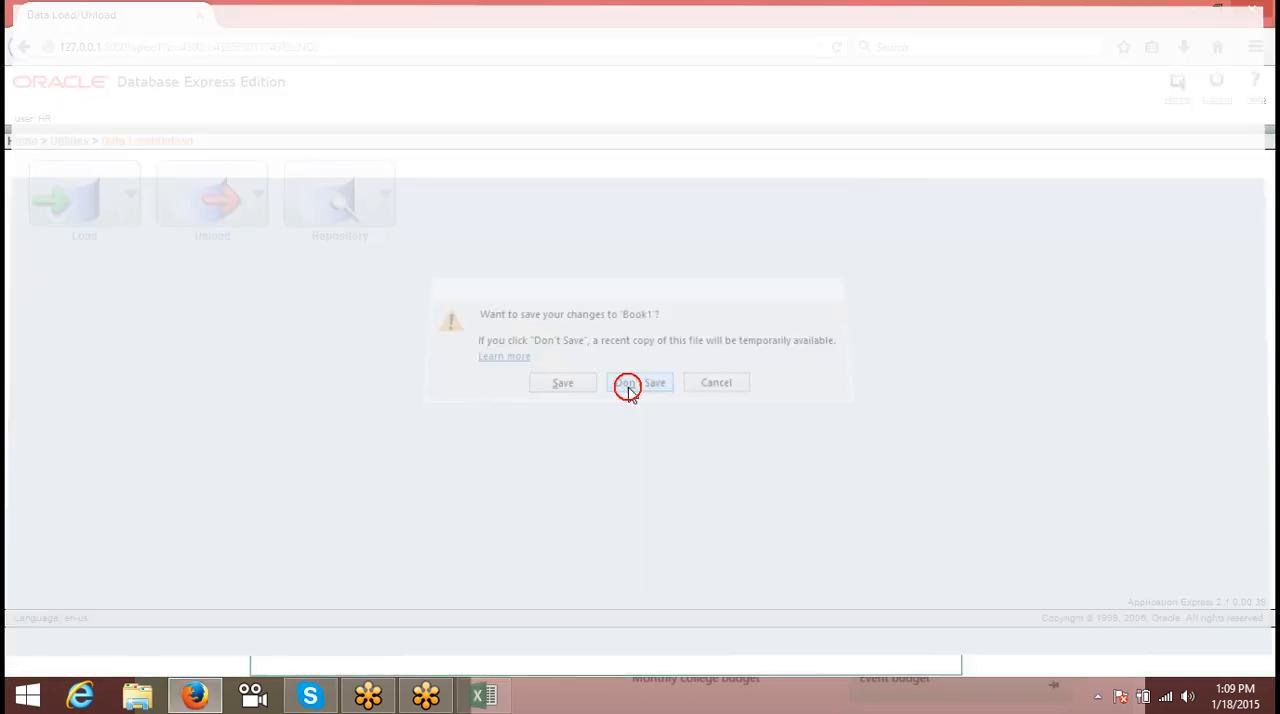
left_click(1192, 14)
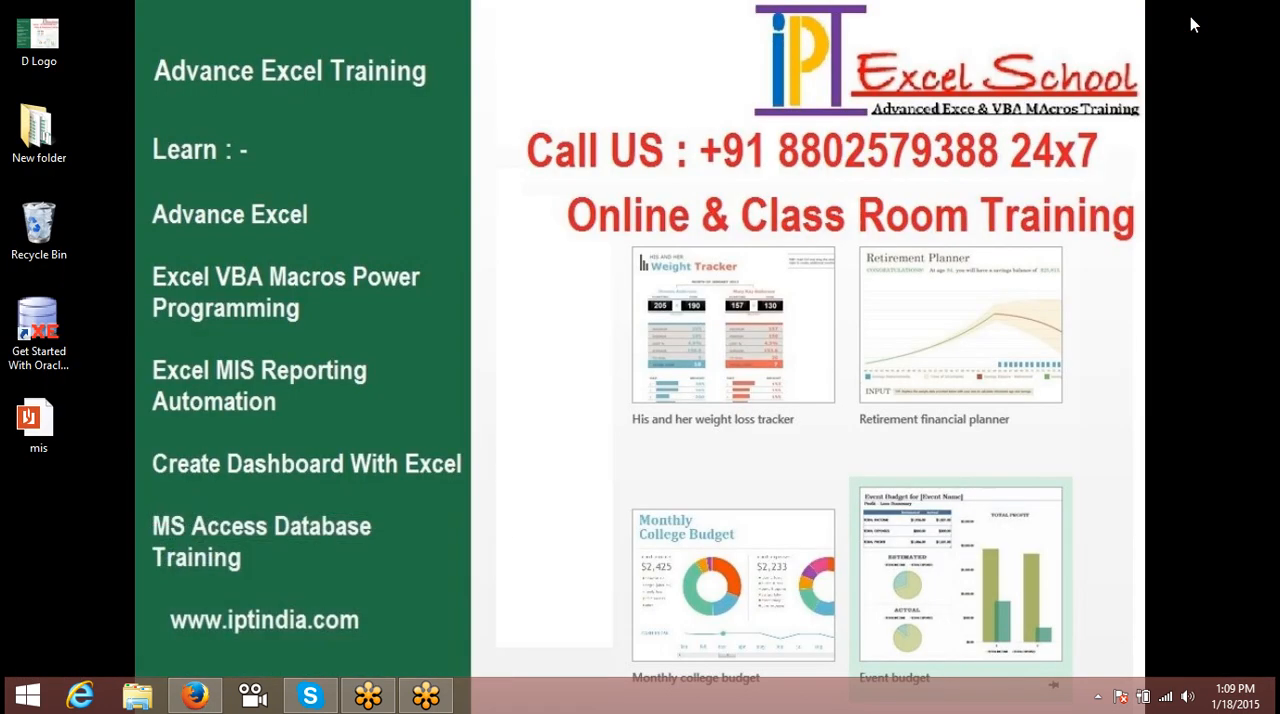
- Switch to the GoToMeeting control panel and expand its chat section
left_click(432, 692)
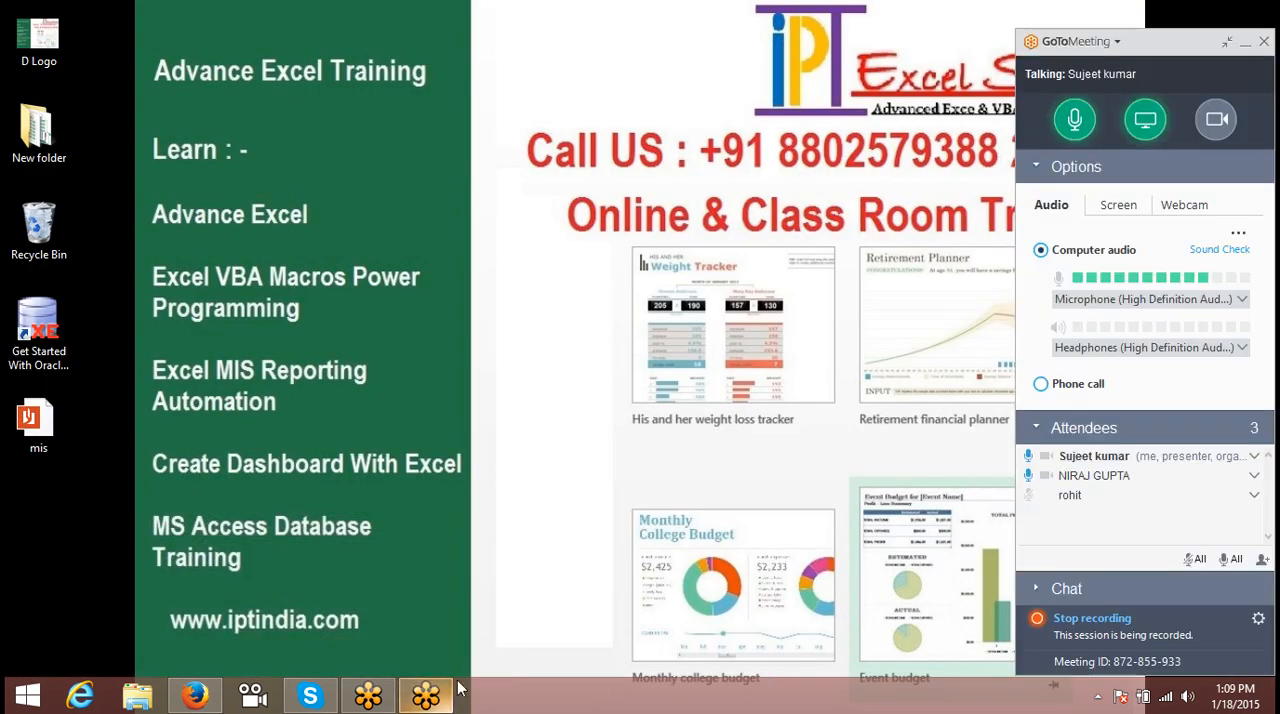
left_click(1097, 697)
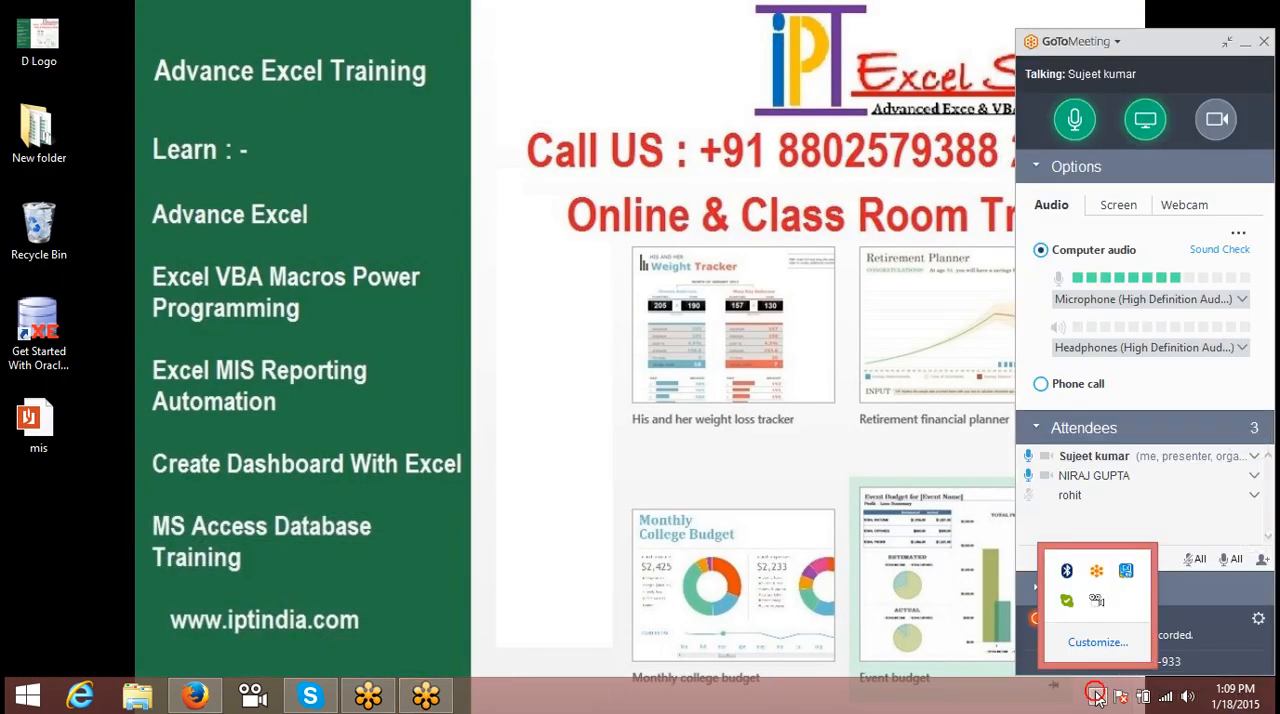
left_click(729, 520)
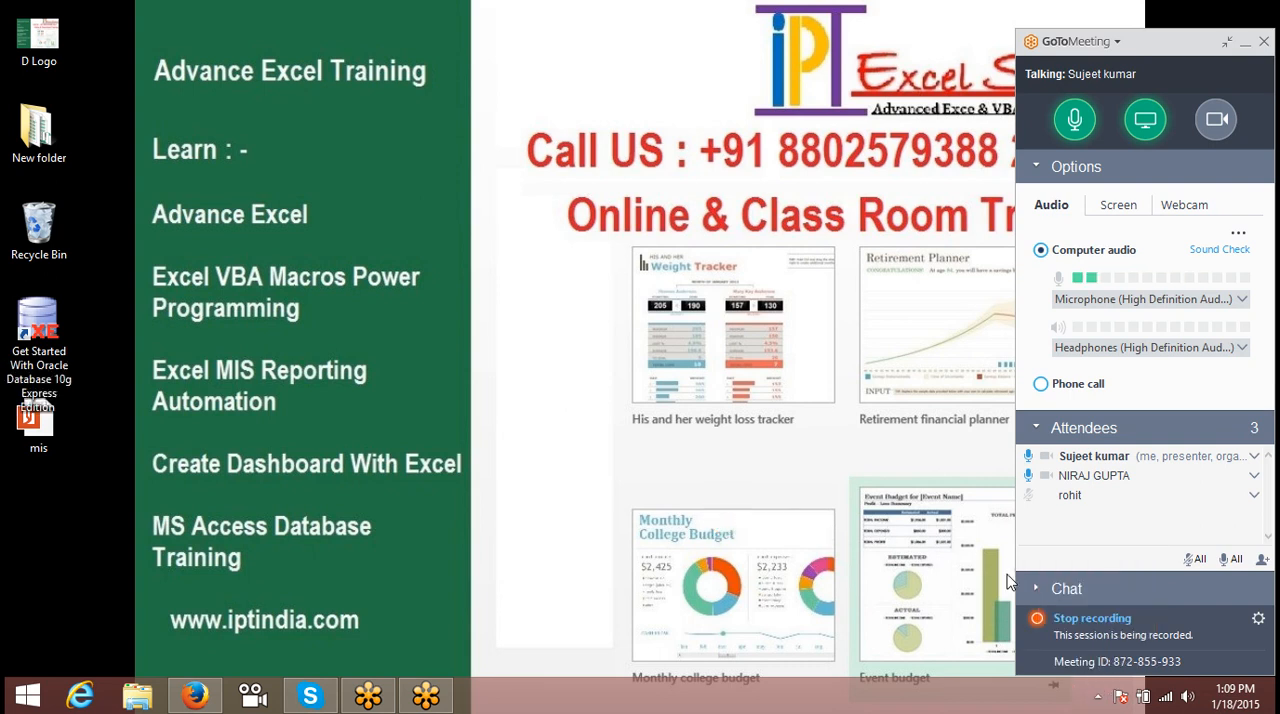
left_click(1034, 589)
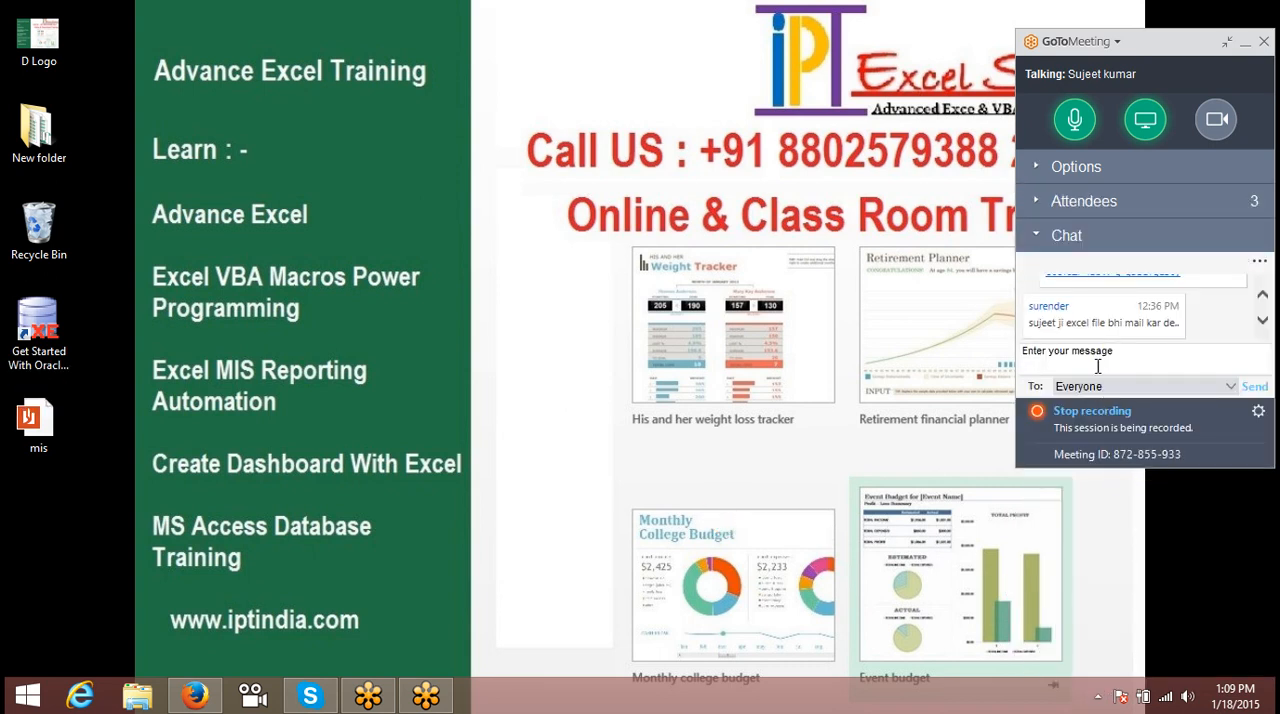
- Find the earlier chat message containing the YouTube link sent at 12:35 PM and select its text
left_click(1117, 322)
scroll(1118, 330, "up", 4)
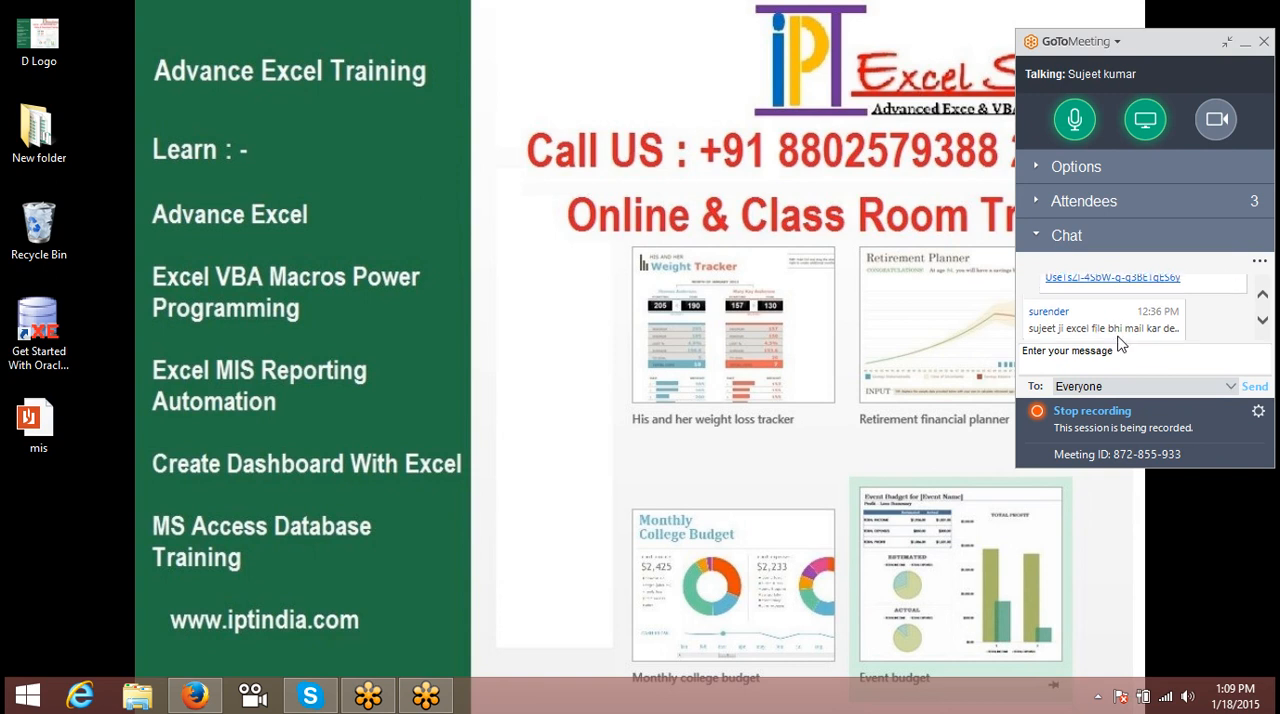
scroll(1122, 347, "up", 3)
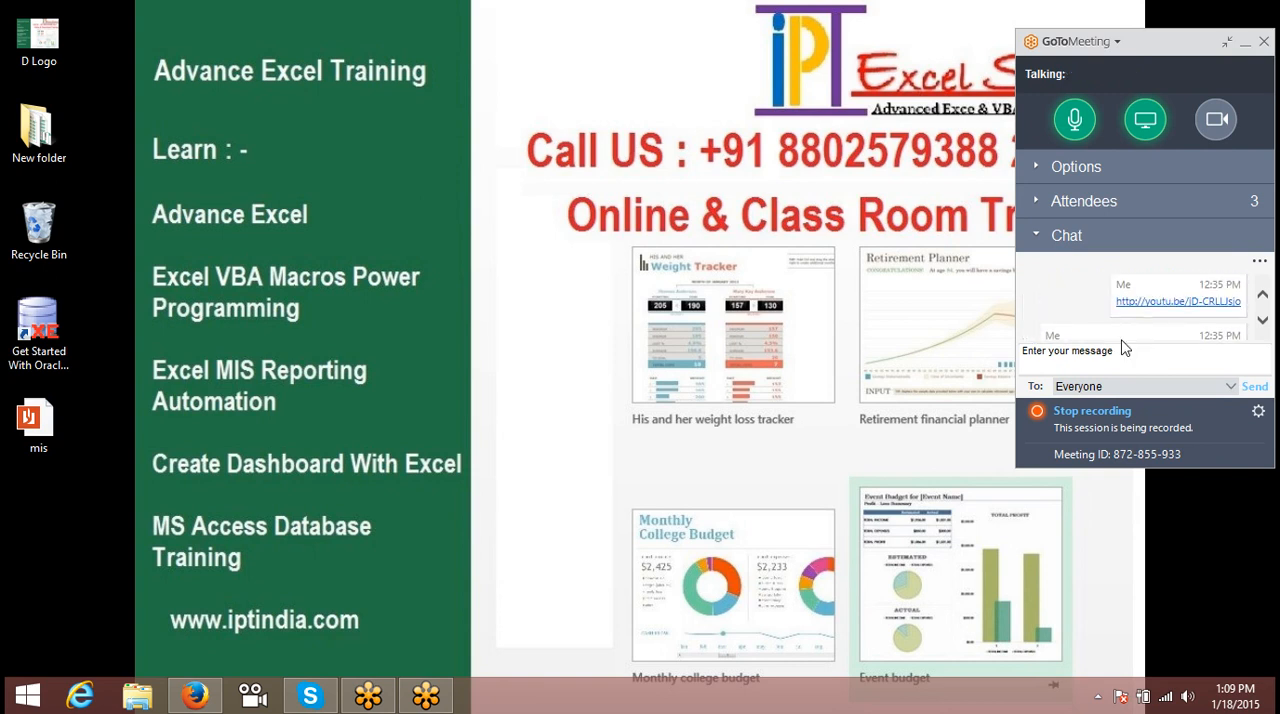
left_click(1118, 291)
left_click_drag(1118, 291, 1235, 326)
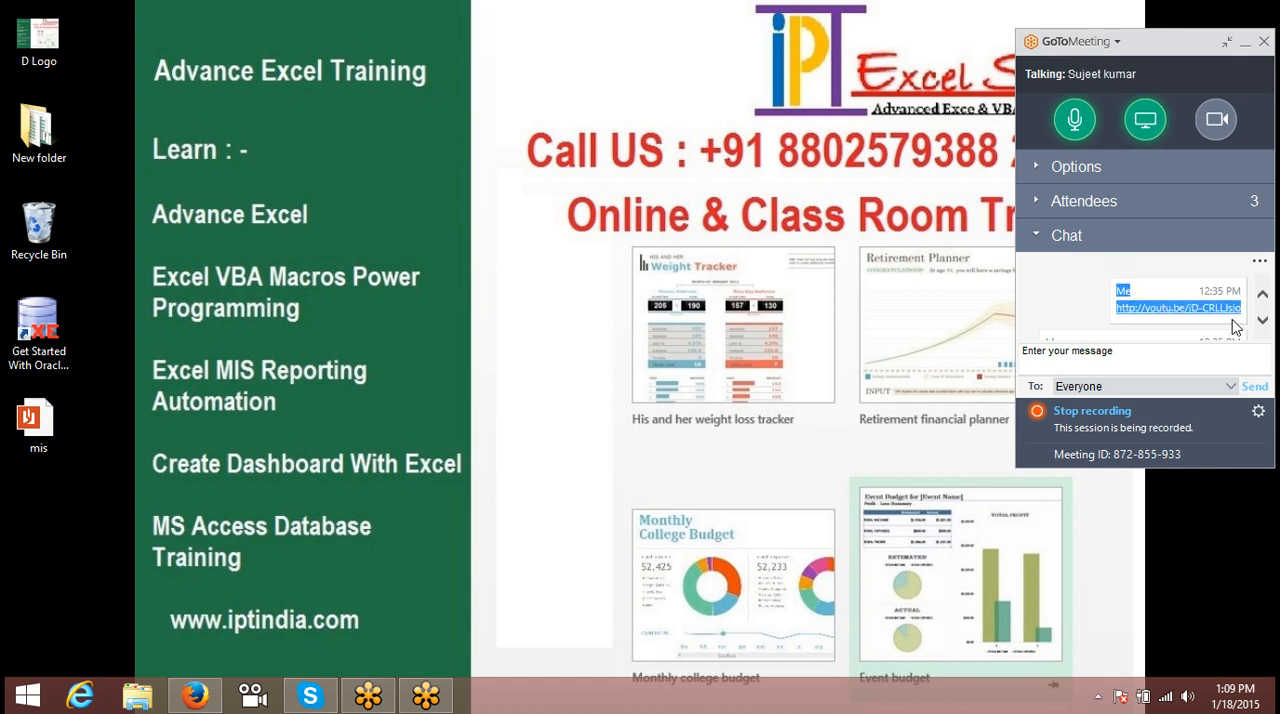